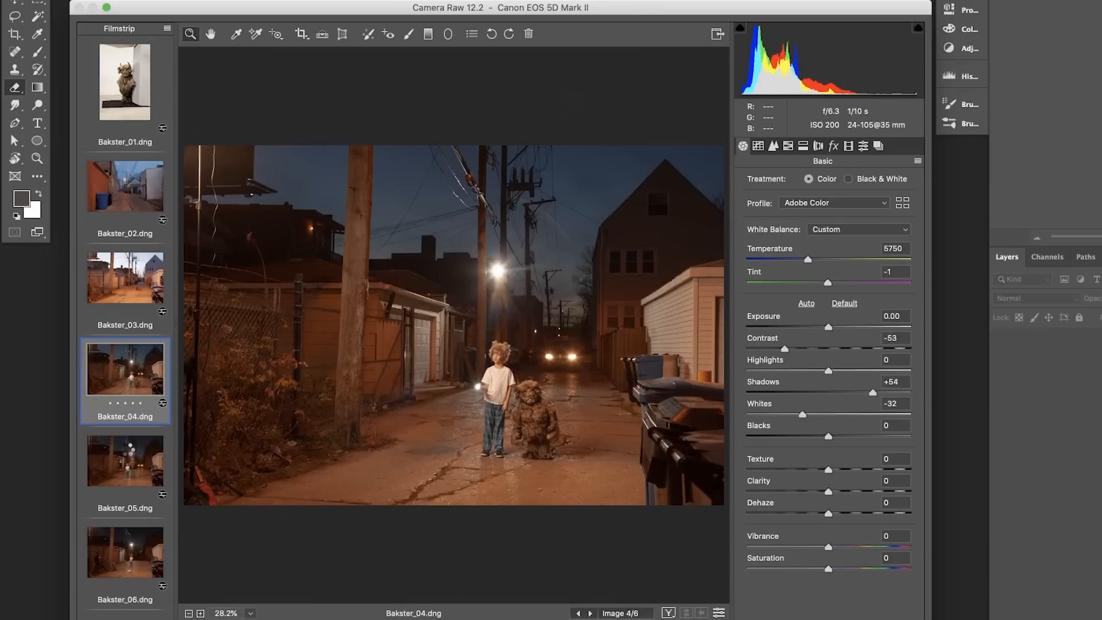
# - View the next photo after Bakster_04.dng in the filmstrip
pyautogui.press('Down')
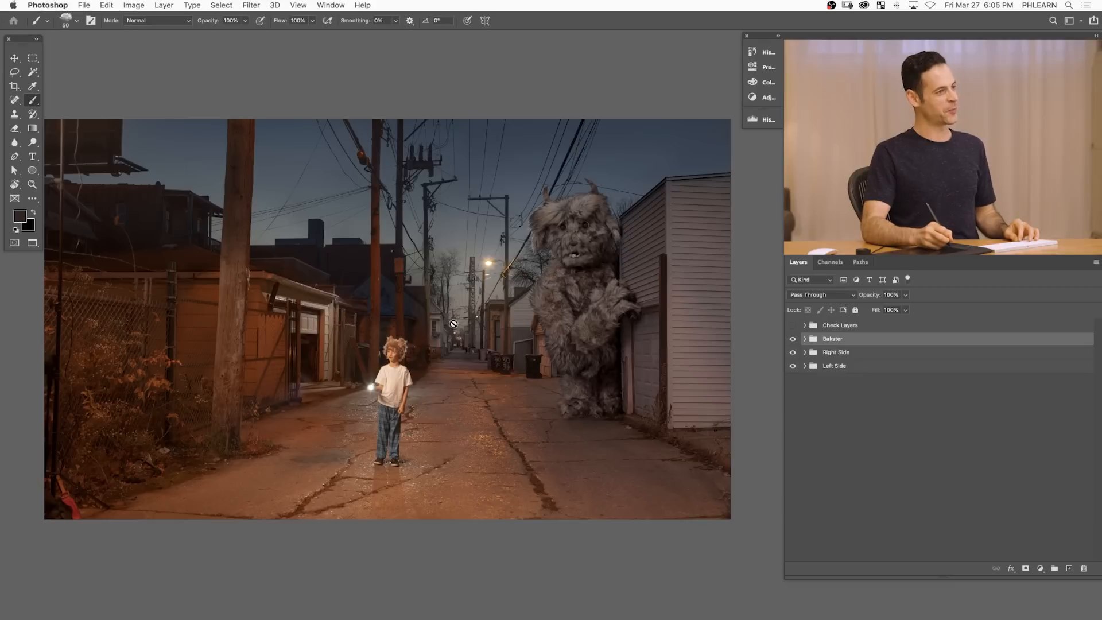
# - Toggle the Bakster and Right Side groups to see their contribution, leaving only the Left Side group shown
pyautogui.click(793, 339)
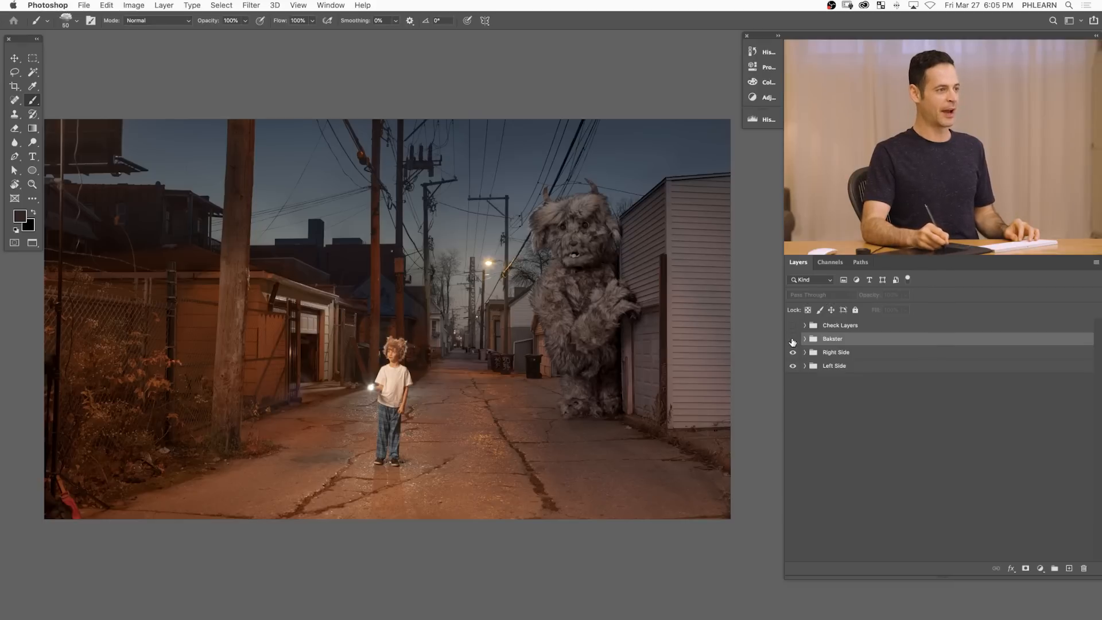
pyautogui.click(792, 339)
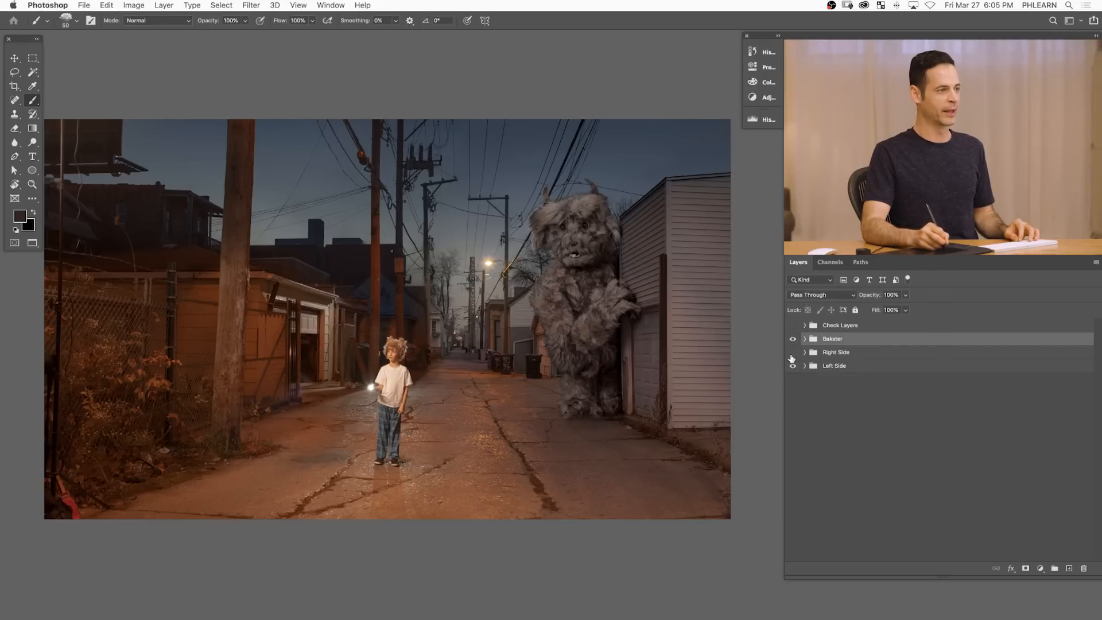
pyautogui.click(792, 352)
pyautogui.click(793, 340)
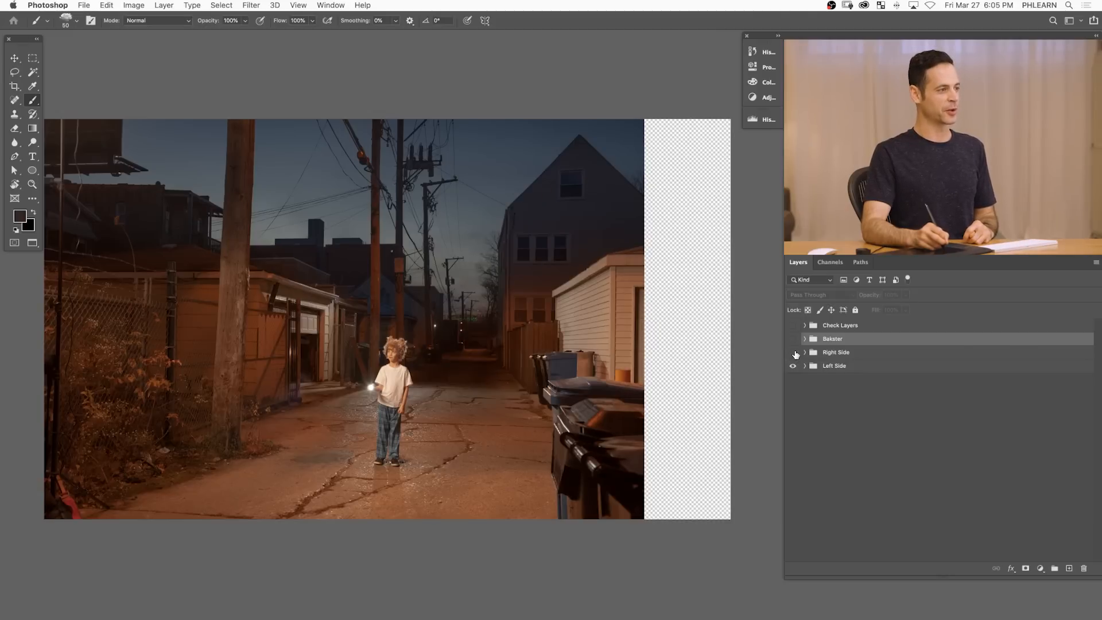
# - Compare the Left Side group with and without its masked exposure layers, and show the Right Side and Bakster groups again
pyautogui.click(805, 366)
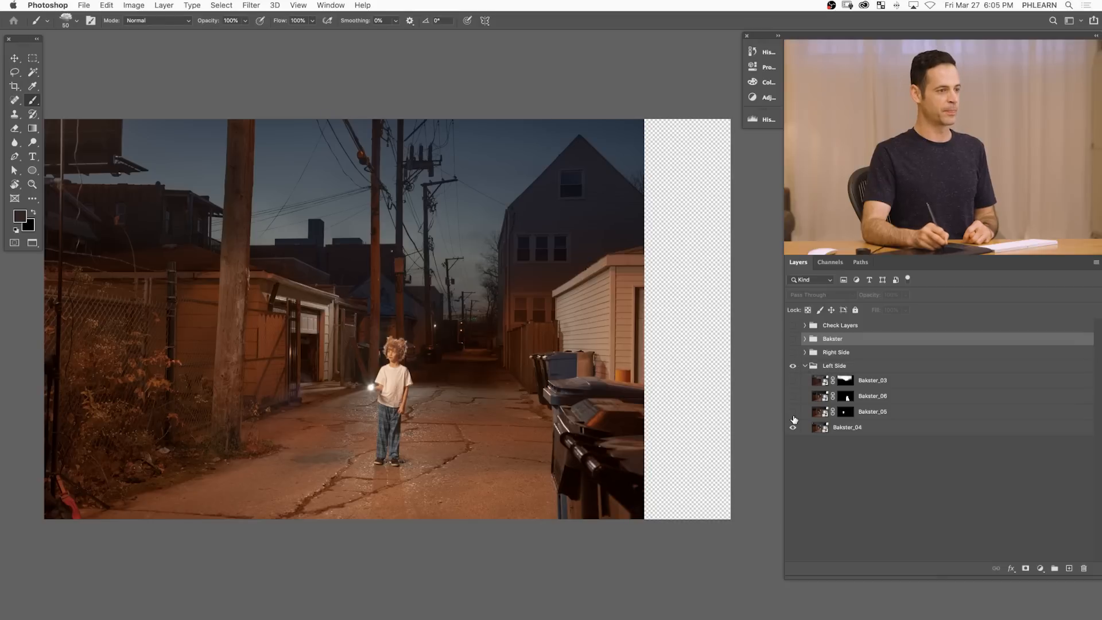
pyautogui.click(793, 413)
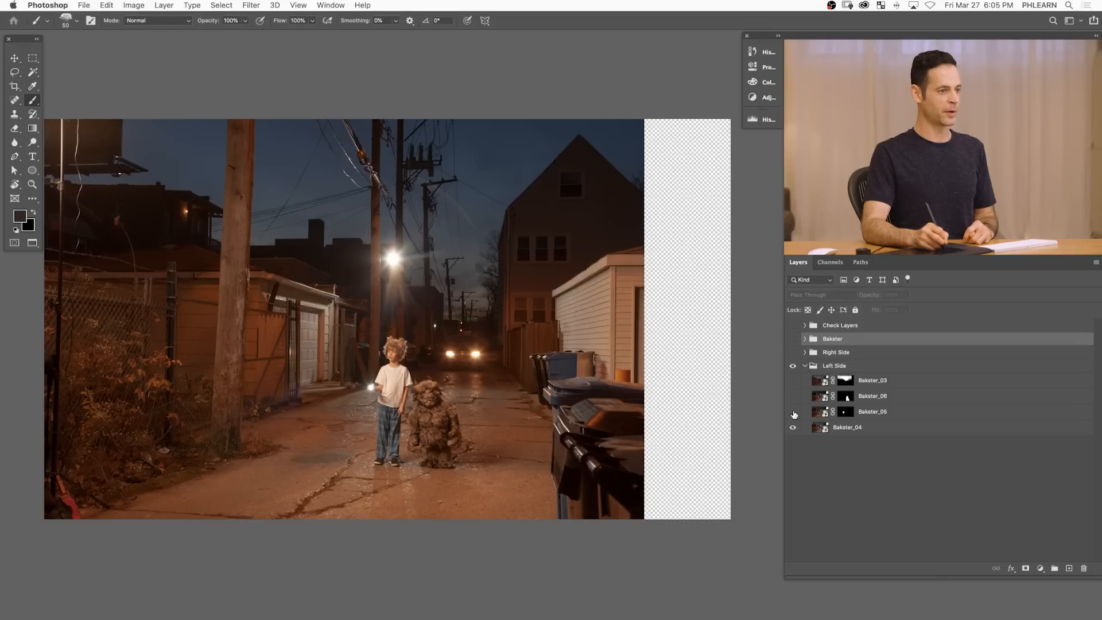
pyautogui.click(794, 381)
pyautogui.click(805, 367)
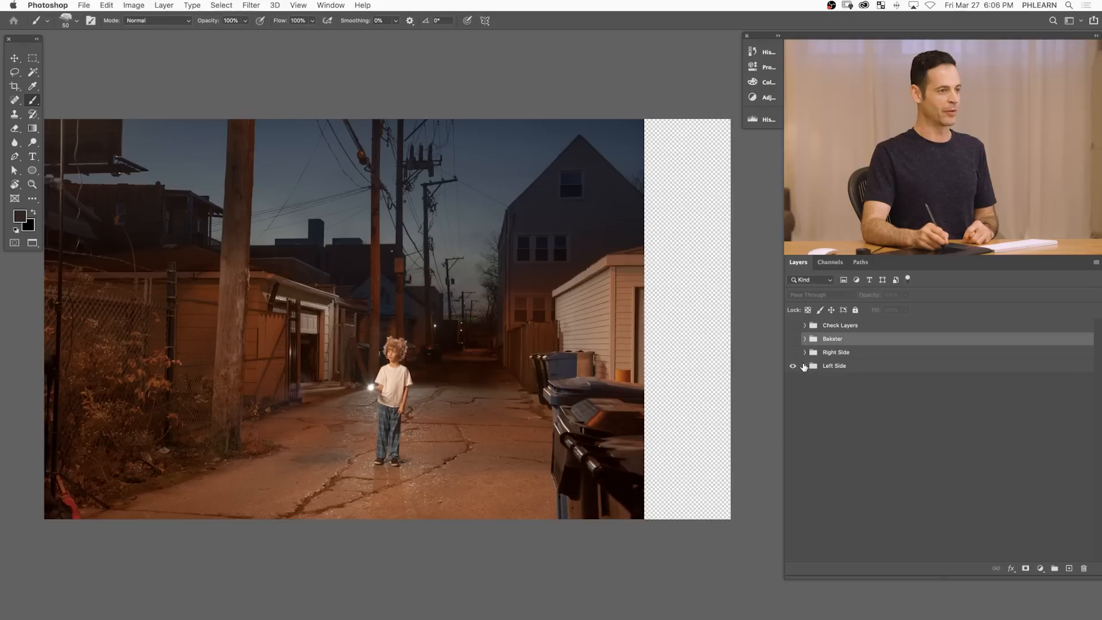
pyautogui.click(793, 353)
pyautogui.click(794, 340)
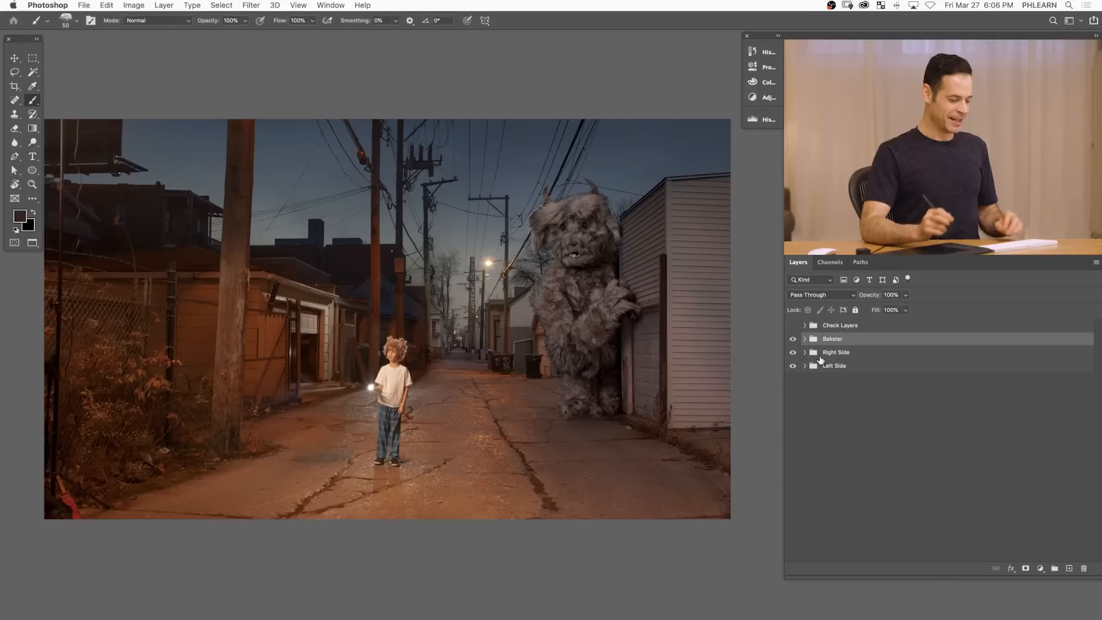
# - Create a new layer above the Bakster group, place it in a group named "Object Romval", and select the layer
pyautogui.press('shift+alt+super+n')
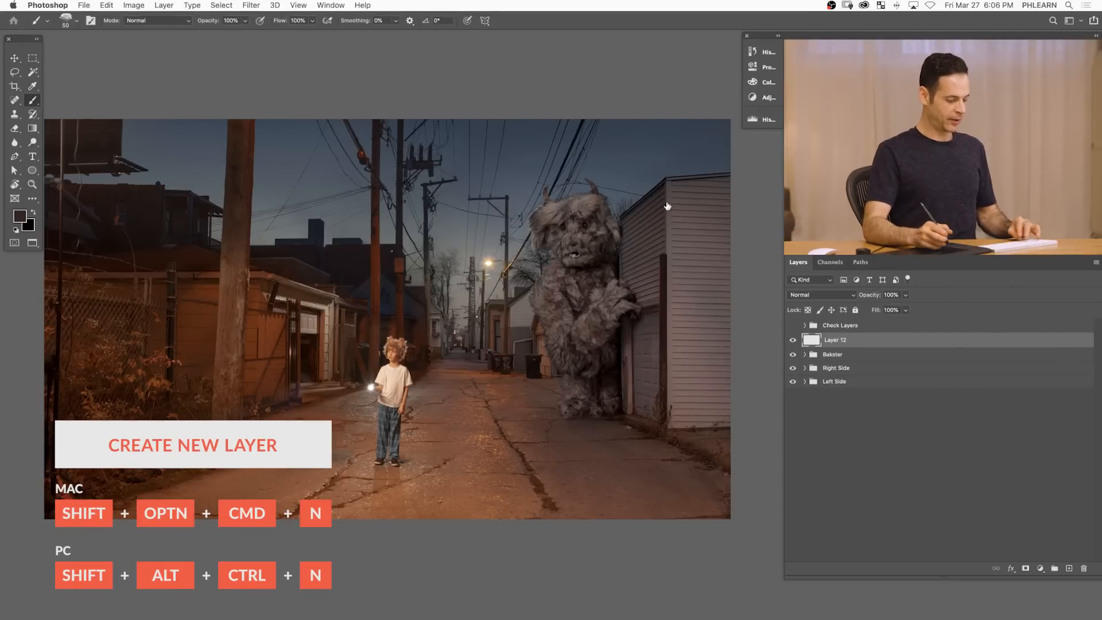
pyautogui.press('super+g')
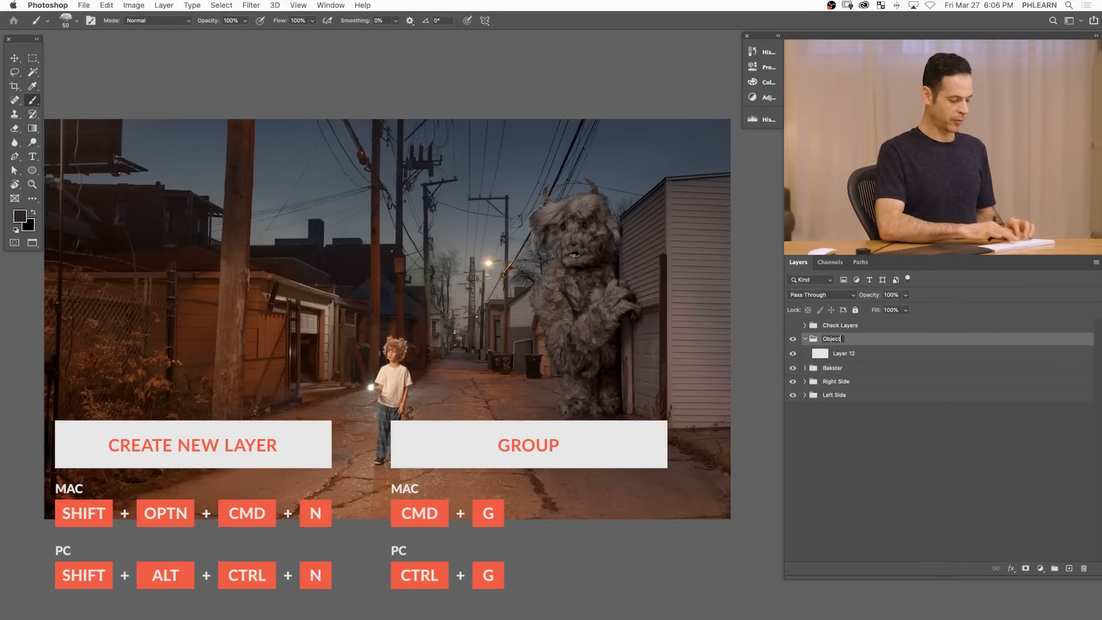
pyautogui.write('omval')
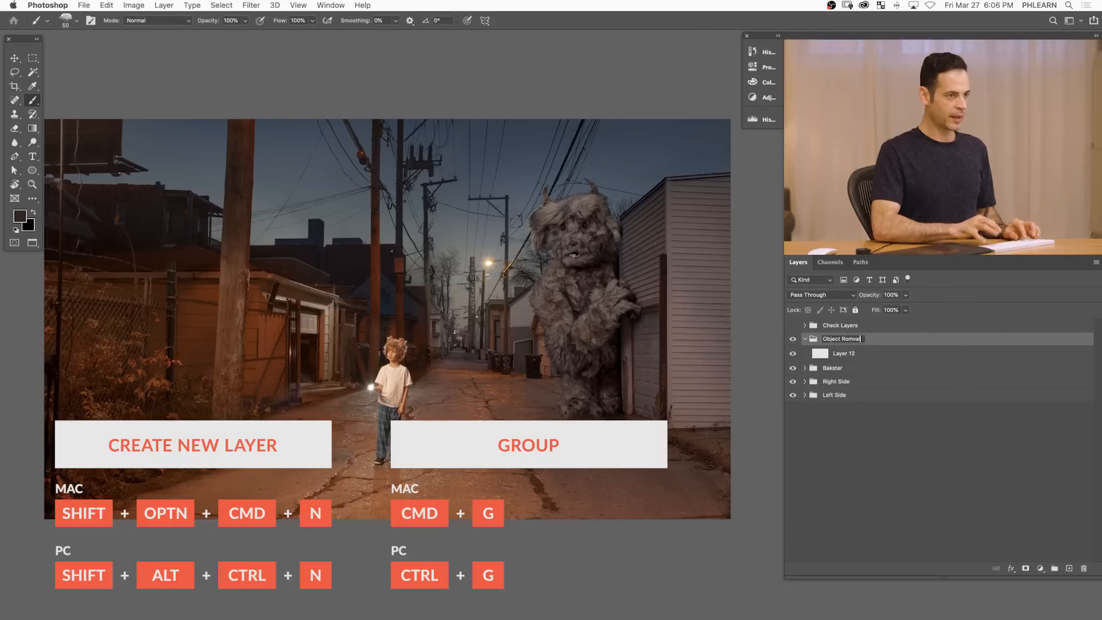
pyautogui.press('Return')
pyautogui.click(871, 356)
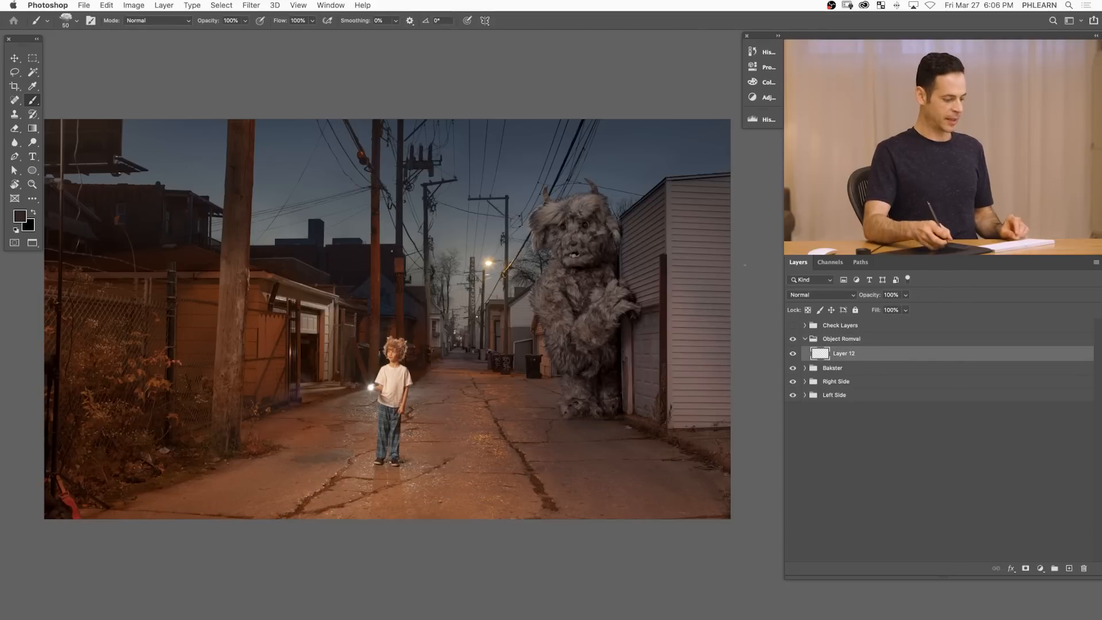
# - Remove the light stand's legs and red strap from the image's lower-left corner with the content-aware Spot Healing Brush
pyautogui.moveTo(102, 435); pyautogui.dragTo(273, 359)
pyautogui.moveTo(227, 430); pyautogui.dragTo(302, 352)
pyautogui.moveTo(325, 407)
pyautogui.mouseDown()
pyautogui.moveTo(354, 406)
pyautogui.moveTo(335, 430)
pyautogui.mouseUp()
pyautogui.click(16, 101)
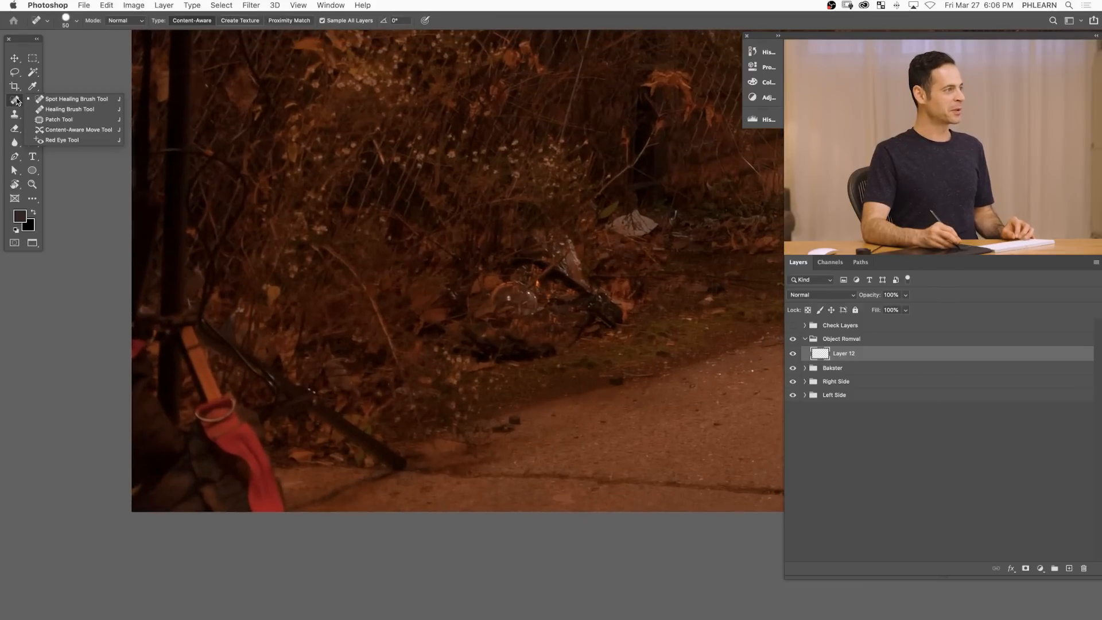
pyautogui.click(50, 98)
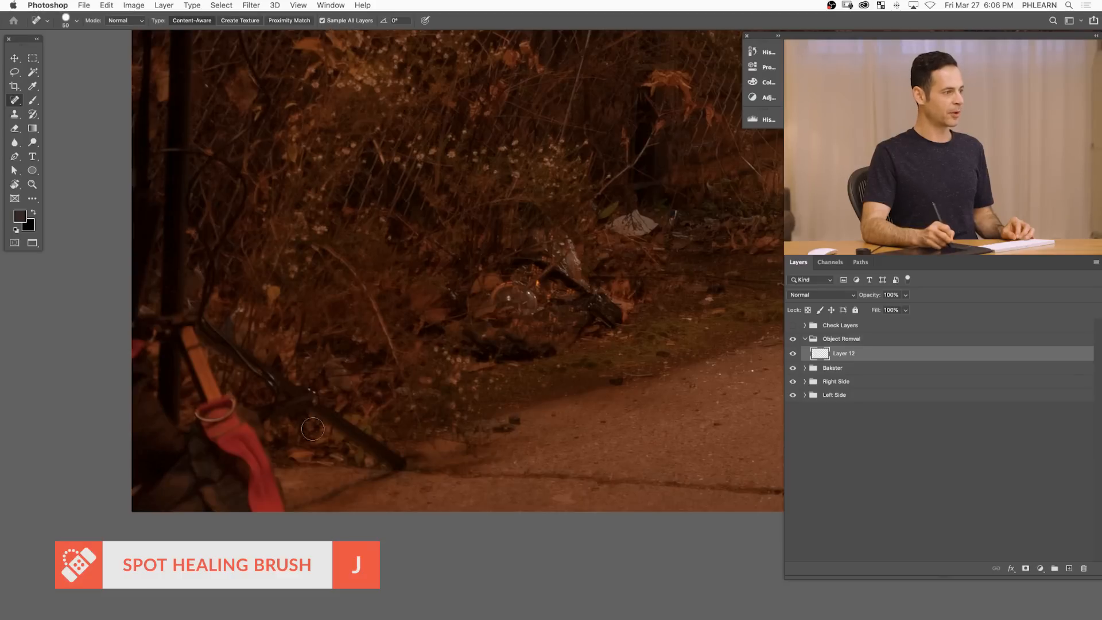
pyautogui.moveTo(355, 435)
pyautogui.mouseDown()
pyautogui.moveTo(377, 458)
pyautogui.moveTo(418, 468)
pyautogui.mouseUp()
pyautogui.moveTo(328, 410); pyautogui.dragTo(205, 325)
pyautogui.moveTo(290, 400)
pyautogui.mouseDown()
pyautogui.moveTo(210, 417)
pyautogui.moveTo(225, 401)
pyautogui.moveTo(196, 454)
pyautogui.moveTo(243, 435)
pyautogui.moveTo(244, 478)
pyautogui.moveTo(254, 443)
pyautogui.moveTo(249, 503)
pyautogui.moveTo(273, 474)
pyautogui.moveTo(283, 509)
pyautogui.moveTo(296, 485)
pyautogui.mouseUp()
pyautogui.moveTo(178, 421)
pyautogui.mouseDown()
pyautogui.moveTo(165, 356)
pyautogui.moveTo(197, 344)
pyautogui.moveTo(222, 418)
pyautogui.mouseUp()
# - Heal away the lowest part of the stand's pole, the curved cable beside it and the dark remnants in the corner
pyautogui.moveTo(161, 343)
pyautogui.mouseDown()
pyautogui.moveTo(176, 175)
pyautogui.moveTo(162, 158)
pyautogui.moveTo(167, 124)
pyautogui.mouseUp()
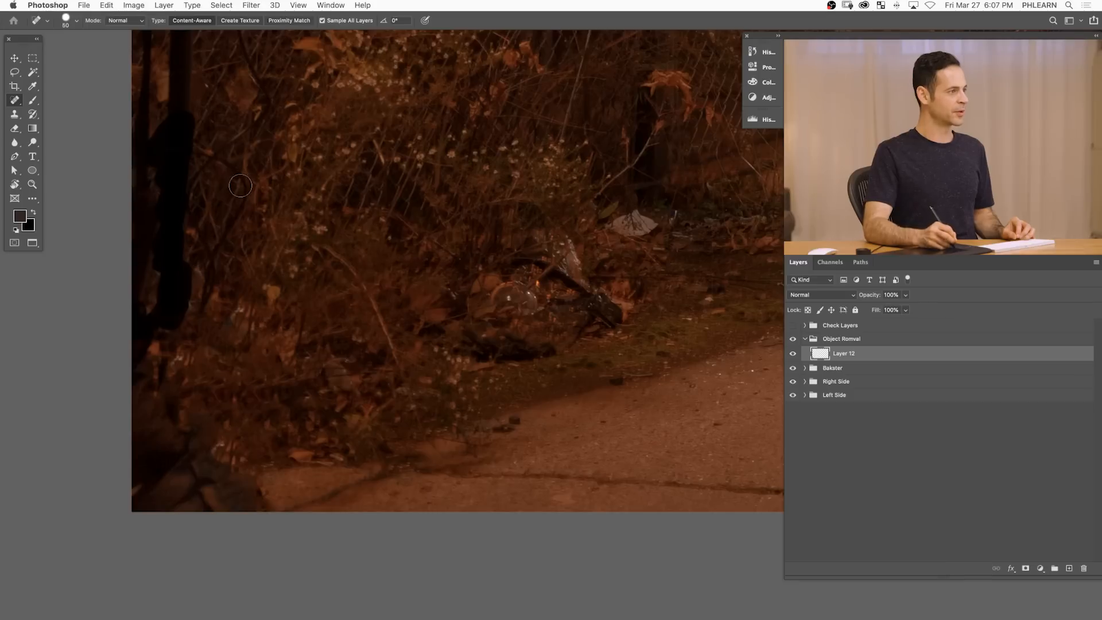
pyautogui.moveTo(241, 172)
pyautogui.mouseDown()
pyautogui.moveTo(238, 213)
pyautogui.moveTo(195, 295)
pyautogui.mouseUp()
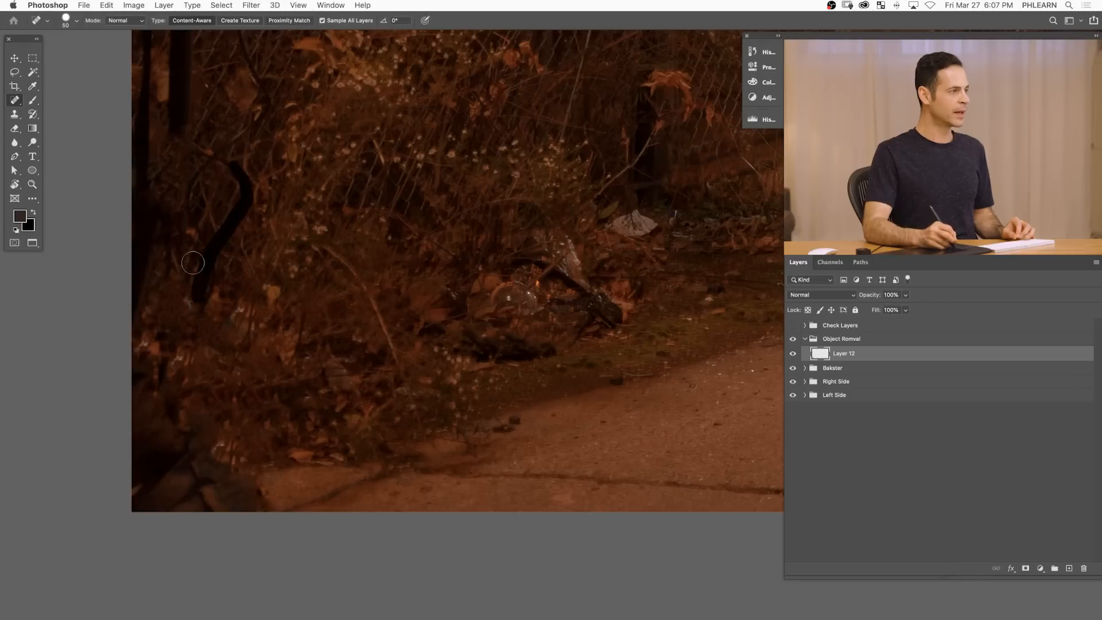
pyautogui.moveTo(198, 175)
pyautogui.mouseDown()
pyautogui.moveTo(189, 196)
pyautogui.moveTo(197, 241)
pyautogui.mouseUp()
pyautogui.moveTo(207, 148)
pyautogui.mouseDown()
pyautogui.moveTo(241, 180)
pyautogui.moveTo(277, 87)
pyautogui.mouseUp()
pyautogui.moveTo(167, 330)
pyautogui.mouseDown()
pyautogui.moveTo(167, 379)
pyautogui.moveTo(127, 393)
pyautogui.moveTo(169, 379)
pyautogui.moveTo(139, 453)
pyautogui.moveTo(184, 447)
pyautogui.moveTo(172, 493)
pyautogui.moveTo(207, 484)
pyautogui.moveTo(224, 464)
pyautogui.moveTo(237, 519)
pyautogui.moveTo(266, 503)
pyautogui.mouseUp()
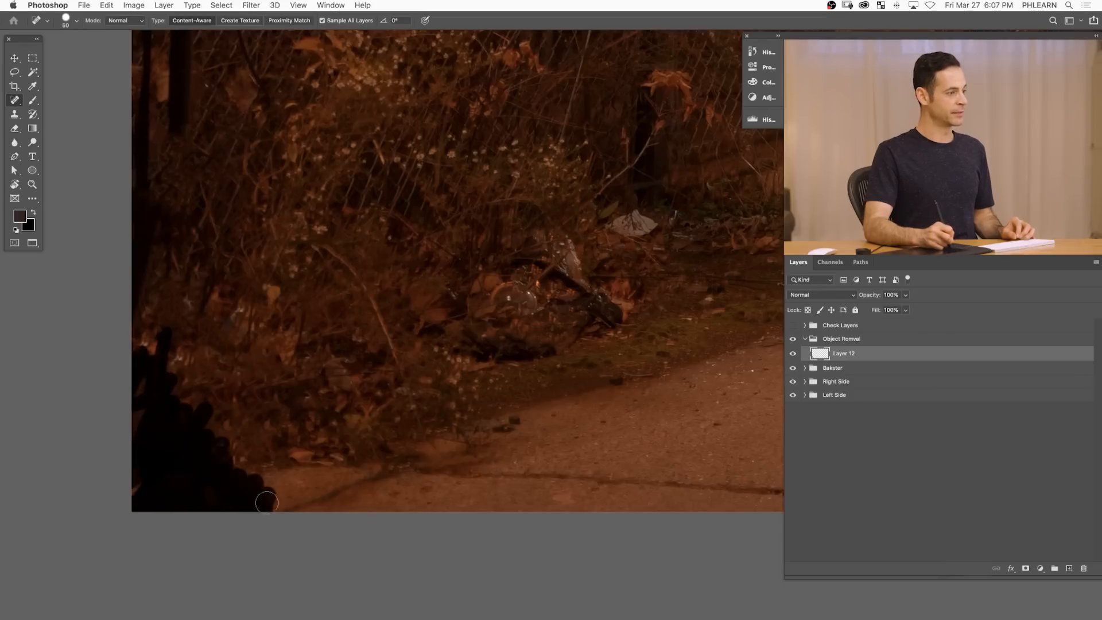
pyautogui.moveTo(213, 471); pyautogui.dragTo(273, 450)
pyautogui.moveTo(170, 479); pyautogui.dragTo(158, 513)
# - Remove the stand's pole and clamp in front of the bushes and lower chain-link fence with the Spot Healing Brush
pyautogui.moveTo(255, 267); pyautogui.dragTo(281, 410)
pyautogui.moveTo(273, 346); pyautogui.dragTo(305, 476)
pyautogui.moveTo(210, 328)
pyautogui.mouseDown()
pyautogui.moveTo(194, 463)
pyautogui.moveTo(208, 291)
pyautogui.mouseUp()
pyautogui.moveTo(220, 211)
pyautogui.mouseDown()
pyautogui.moveTo(235, 104)
pyautogui.moveTo(185, 138)
pyautogui.moveTo(209, 100)
pyautogui.mouseUp()
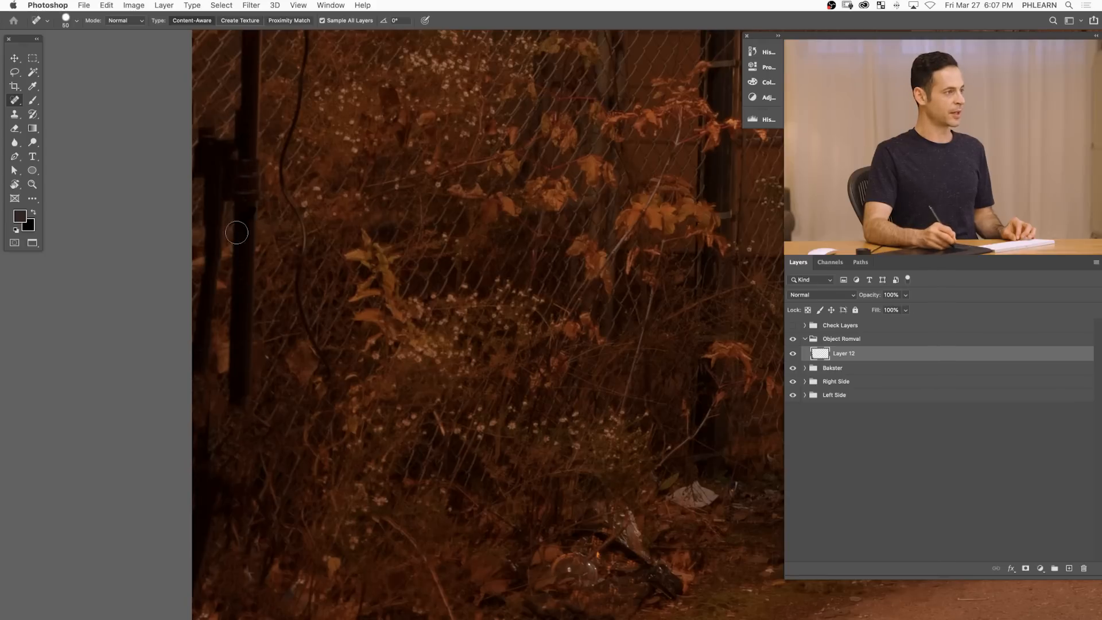
pyautogui.moveTo(248, 250); pyautogui.dragTo(233, 257)
pyautogui.moveTo(239, 313)
pyautogui.mouseDown()
pyautogui.moveTo(231, 369)
pyautogui.moveTo(248, 397)
pyautogui.moveTo(253, 354)
pyautogui.moveTo(205, 131)
pyautogui.moveTo(218, 213)
pyautogui.moveTo(202, 370)
pyautogui.mouseUp()
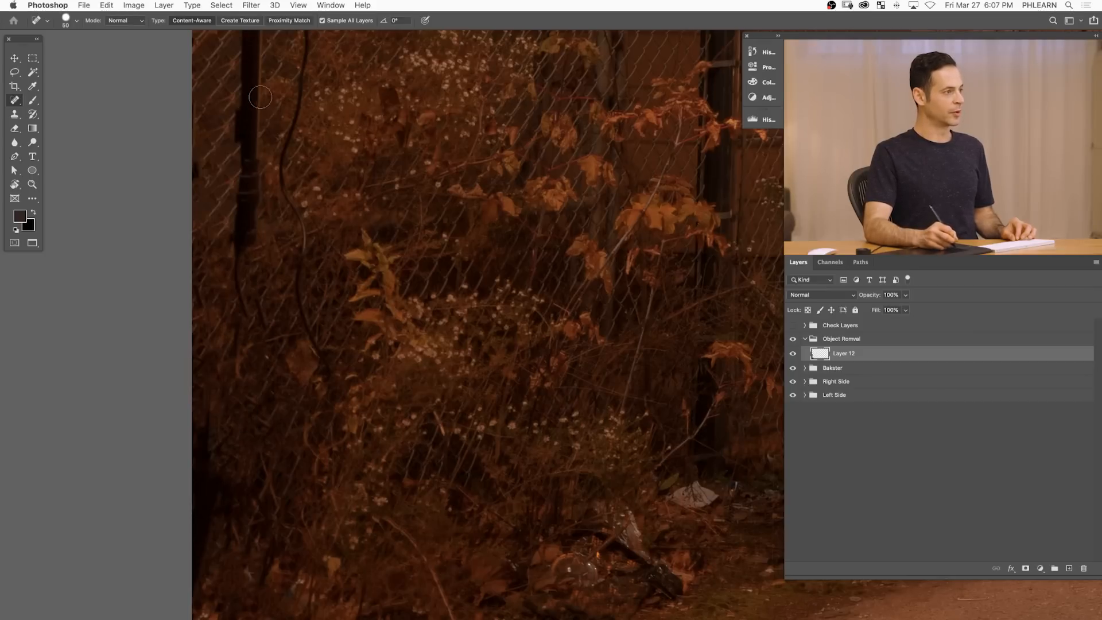
pyautogui.moveTo(275, 175); pyautogui.dragTo(282, 250)
pyautogui.moveTo(269, 362)
pyautogui.mouseDown()
pyautogui.moveTo(263, 392)
pyautogui.moveTo(241, 338)
pyautogui.moveTo(258, 227)
pyautogui.moveTo(247, 217)
pyautogui.moveTo(261, 68)
pyautogui.mouseUp()
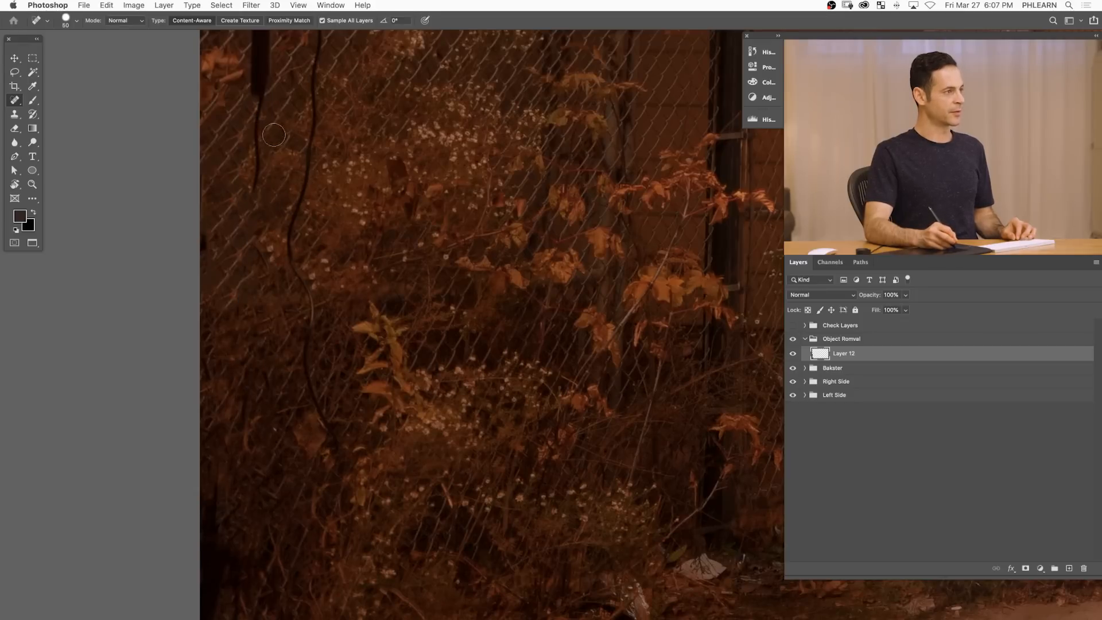
# - Heal away the thin pole remnant and the long cable hanging in front of the chain-link fence and bushes
pyautogui.moveTo(257, 136); pyautogui.dragTo(254, 214)
pyautogui.moveTo(313, 83)
pyautogui.mouseDown()
pyautogui.moveTo(298, 217)
pyautogui.moveTo(310, 319)
pyautogui.mouseUp()
pyautogui.moveTo(308, 281); pyautogui.dragTo(312, 320)
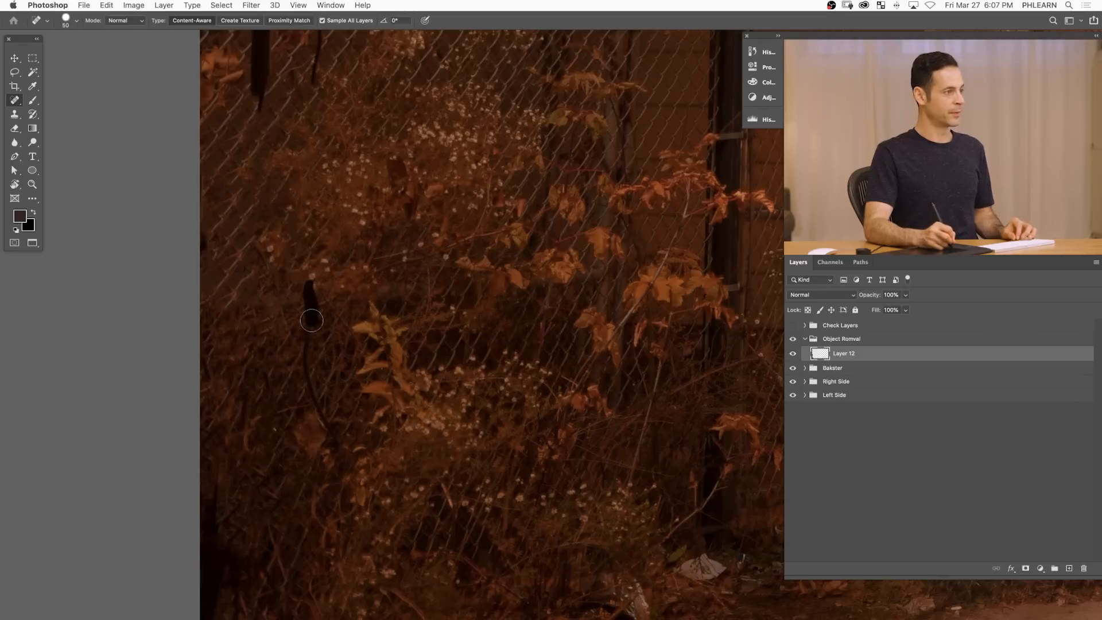
pyautogui.moveTo(312, 367); pyautogui.dragTo(323, 450)
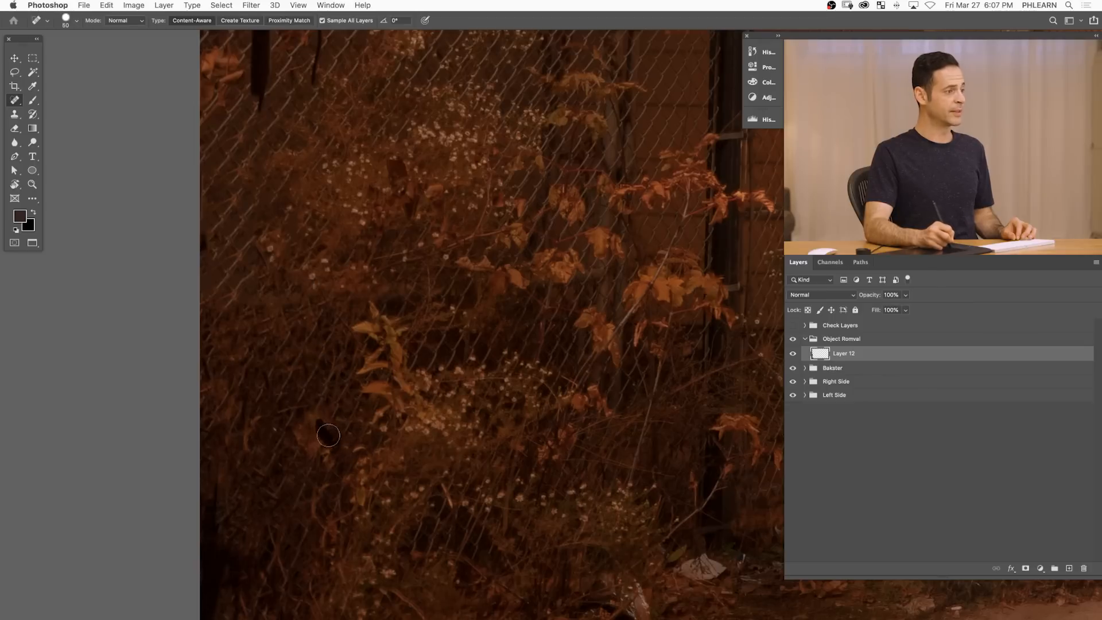
pyautogui.moveTo(244, 392); pyautogui.dragTo(241, 439)
# - Remove the pole and cable sections crossing the upper part of the chain-link fence with the Spot Healing Brush
pyautogui.moveTo(285, 260); pyautogui.dragTo(308, 482)
pyautogui.moveTo(281, 336); pyautogui.dragTo(283, 265)
pyautogui.moveTo(290, 204); pyautogui.dragTo(250, 173)
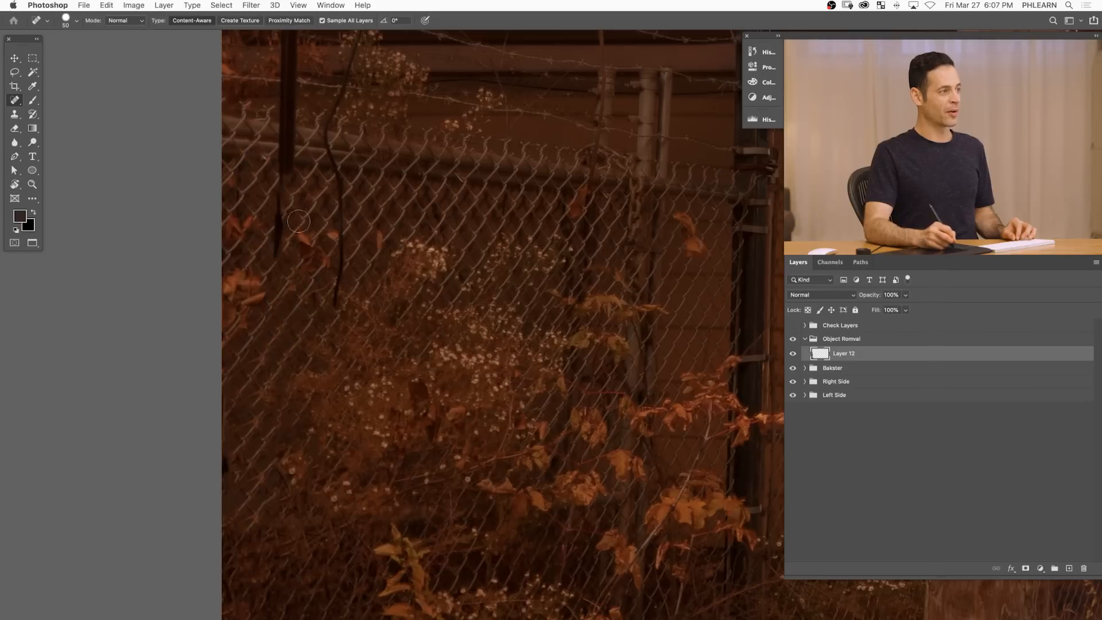
pyautogui.moveTo(276, 194); pyautogui.dragTo(277, 260)
pyautogui.moveTo(336, 305)
pyautogui.mouseDown()
pyautogui.moveTo(338, 190)
pyautogui.moveTo(324, 147)
pyautogui.moveTo(339, 132)
pyautogui.moveTo(330, 223)
pyautogui.moveTo(340, 296)
pyautogui.moveTo(345, 251)
pyautogui.moveTo(385, 157)
pyautogui.moveTo(351, 221)
pyautogui.mouseUp()
pyautogui.moveTo(304, 307)
pyautogui.mouseDown()
pyautogui.moveTo(294, 328)
pyautogui.moveTo(296, 277)
pyautogui.mouseUp()
pyautogui.moveTo(303, 224)
pyautogui.mouseDown()
pyautogui.moveTo(302, 196)
pyautogui.moveTo(315, 192)
pyautogui.moveTo(319, 325)
pyautogui.moveTo(306, 255)
pyautogui.moveTo(313, 189)
pyautogui.mouseUp()
# - Heal away the pole and cable sections above the fence, across the barbed wire and the dark house
pyautogui.moveTo(371, 225)
pyautogui.mouseDown()
pyautogui.moveTo(394, 145)
pyautogui.moveTo(378, 102)
pyautogui.moveTo(404, 54)
pyautogui.mouseUp()
pyautogui.moveTo(328, 176)
pyautogui.mouseDown()
pyautogui.moveTo(316, 327)
pyautogui.moveTo(299, 301)
pyautogui.moveTo(299, 174)
pyautogui.mouseUp()
pyautogui.click(290, 182)
pyautogui.moveTo(367, 236)
pyautogui.mouseDown()
pyautogui.moveTo(374, 161)
pyautogui.moveTo(384, 217)
pyautogui.mouseUp()
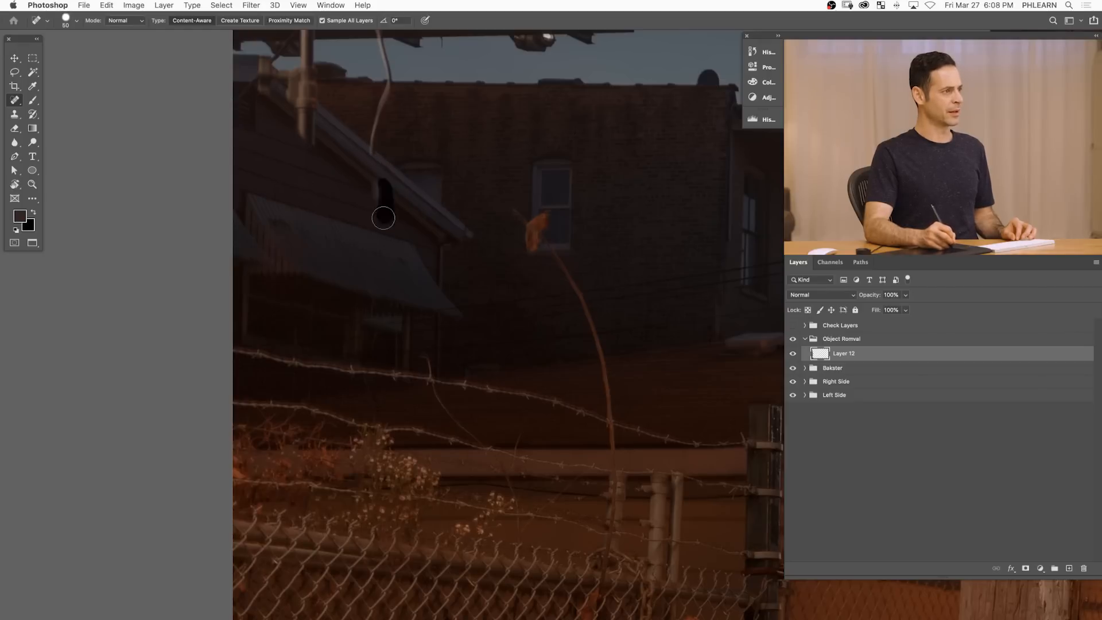
pyautogui.moveTo(393, 179); pyautogui.dragTo(393, 178)
pyautogui.scroll(5, 381, 165)
pyautogui.moveTo(367, 267)
pyautogui.mouseDown()
pyautogui.moveTo(395, 183)
pyautogui.moveTo(376, 223)
pyautogui.moveTo(396, 186)
pyautogui.moveTo(386, 68)
pyautogui.mouseUp()
pyautogui.click(373, 214)
# - Remove the remaining light-colored pole and cable from the house roof, sky and billboard up to the image's upper edge
pyautogui.moveTo(324, 182)
pyautogui.mouseDown()
pyautogui.moveTo(304, 184)
pyautogui.moveTo(292, 224)
pyautogui.moveTo(307, 255)
pyautogui.mouseUp()
pyautogui.moveTo(280, 168)
pyautogui.mouseDown()
pyautogui.moveTo(276, 207)
pyautogui.moveTo(262, 201)
pyautogui.moveTo(319, 195)
pyautogui.moveTo(304, 190)
pyautogui.mouseUp()
pyautogui.moveTo(340, 193); pyautogui.dragTo(349, 298)
pyautogui.moveTo(327, 259)
pyautogui.mouseDown()
pyautogui.moveTo(310, 180)
pyautogui.moveTo(313, 55)
pyautogui.mouseUp()
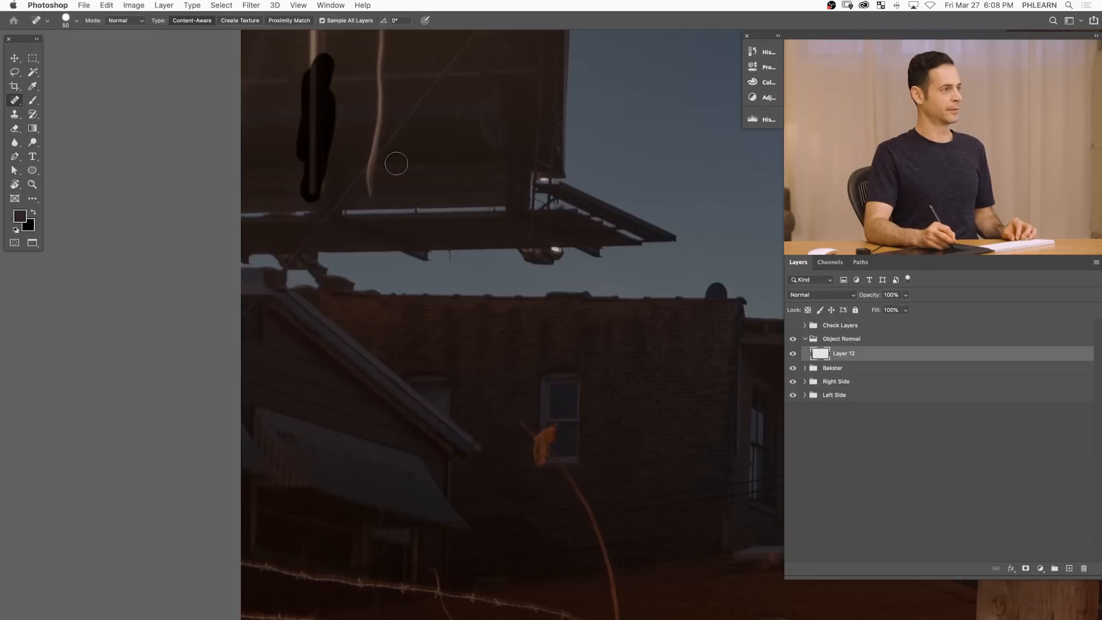
pyautogui.moveTo(369, 180); pyautogui.dragTo(381, 89)
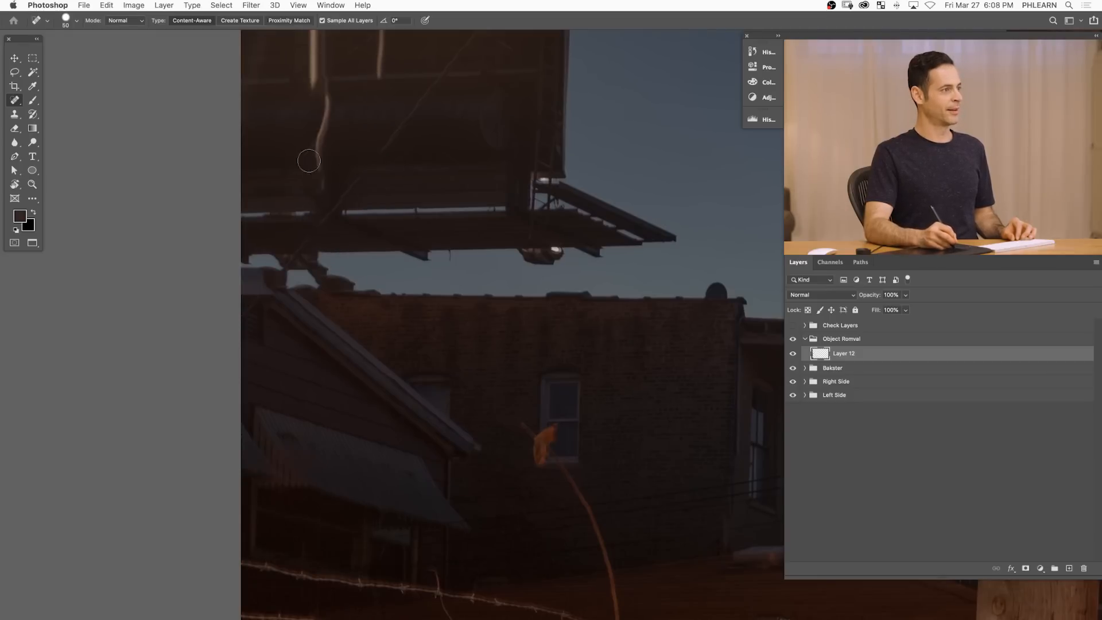
pyautogui.moveTo(330, 81); pyautogui.dragTo(321, 201)
pyautogui.moveTo(347, 140); pyautogui.dragTo(349, 328)
pyautogui.moveTo(377, 216)
pyautogui.mouseDown()
pyautogui.moveTo(370, 275)
pyautogui.moveTo(382, 277)
pyautogui.mouseUp()
pyautogui.moveTo(330, 215); pyautogui.dragTo(310, 301)
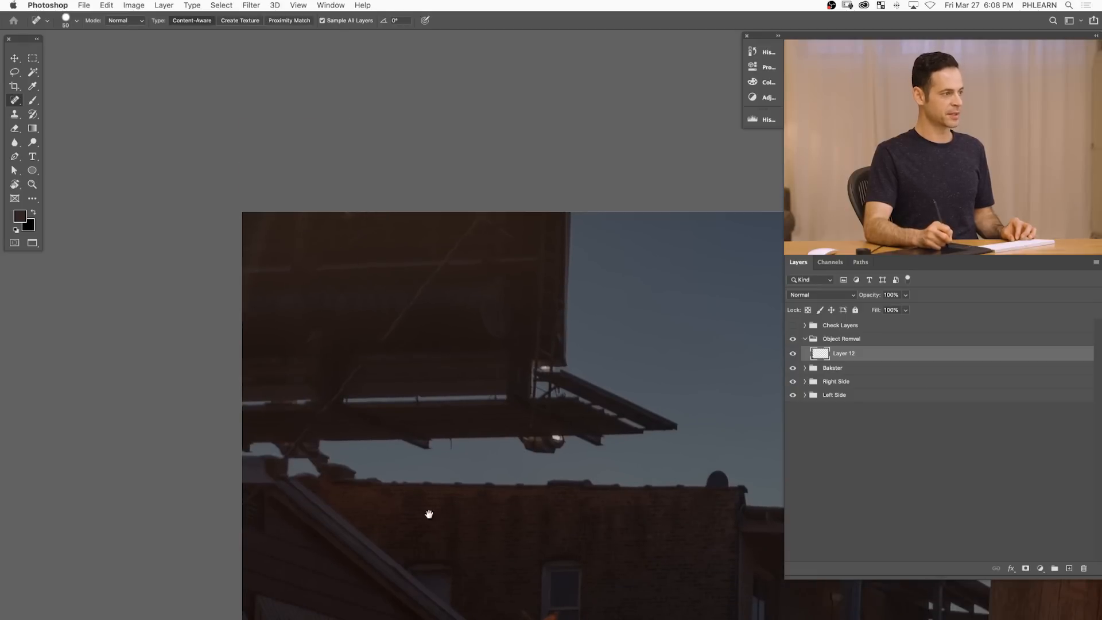
# - Heal away the leftover piece of cable hanging at the barbed wire above the fence
pyautogui.moveTo(470, 513); pyautogui.dragTo(298, 215)
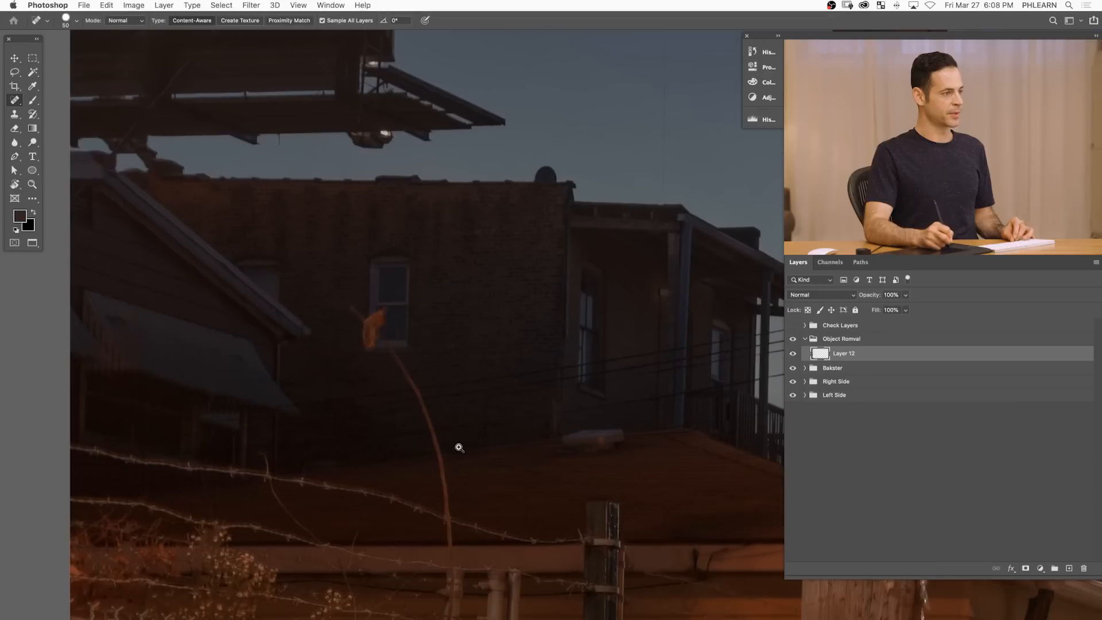
pyautogui.moveTo(461, 445); pyautogui.dragTo(419, 447)
pyautogui.moveTo(416, 489); pyautogui.dragTo(362, 241)
pyautogui.moveTo(408, 464); pyautogui.dragTo(379, 446)
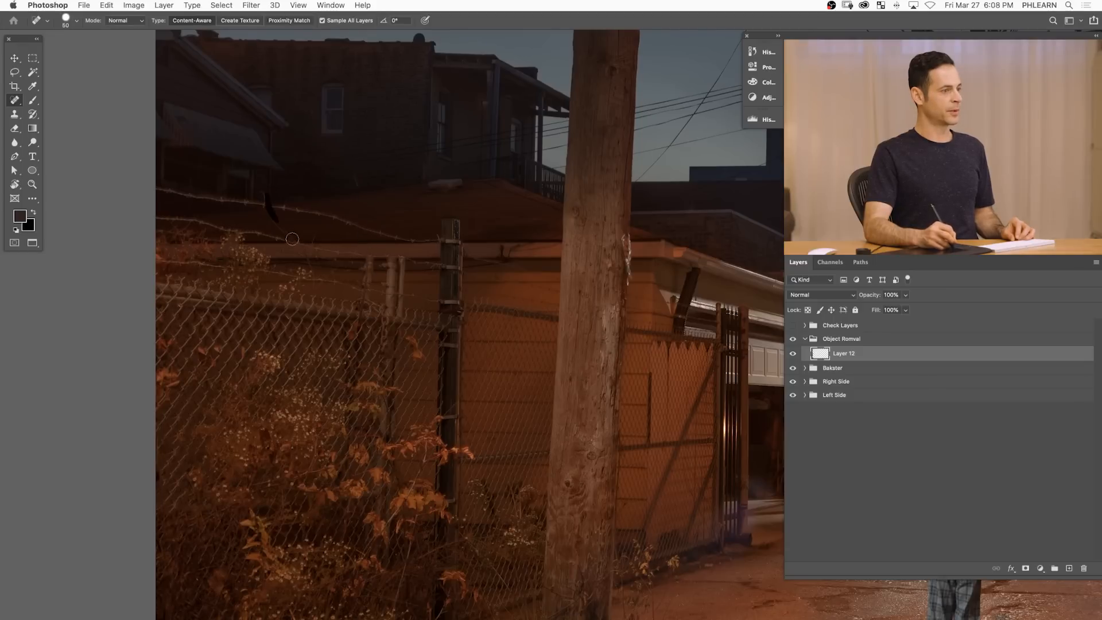
pyautogui.moveTo(476, 325); pyautogui.dragTo(229, 195)
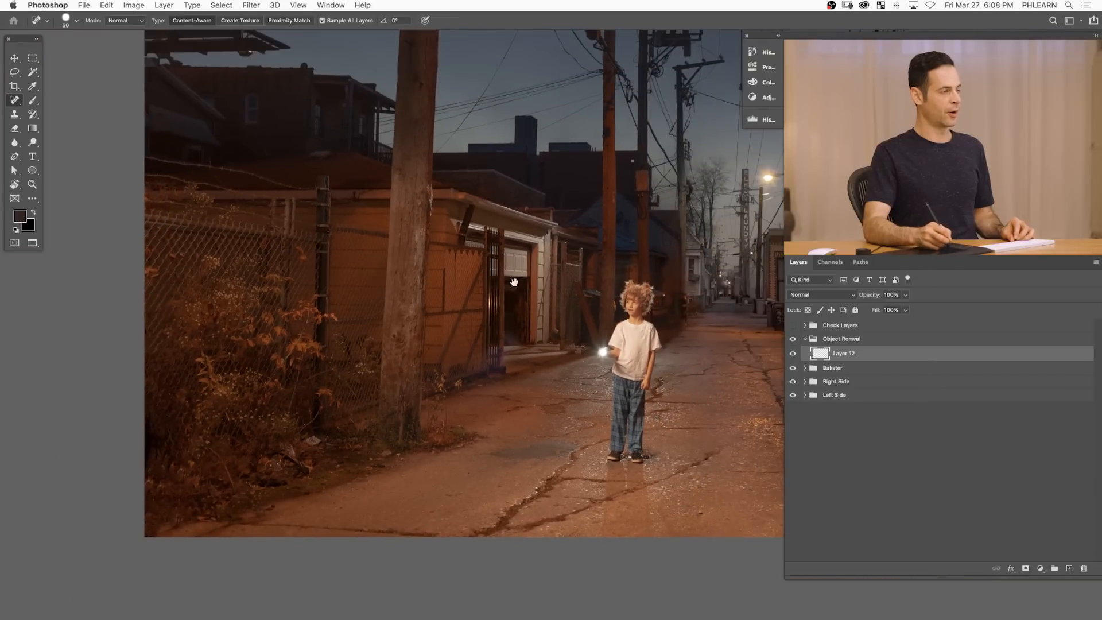
pyautogui.moveTo(499, 478); pyautogui.dragTo(516, 479)
# - Compare the image with and without the healing layer, and examine the rest of the alley for remaining distractions
pyautogui.click(794, 354)
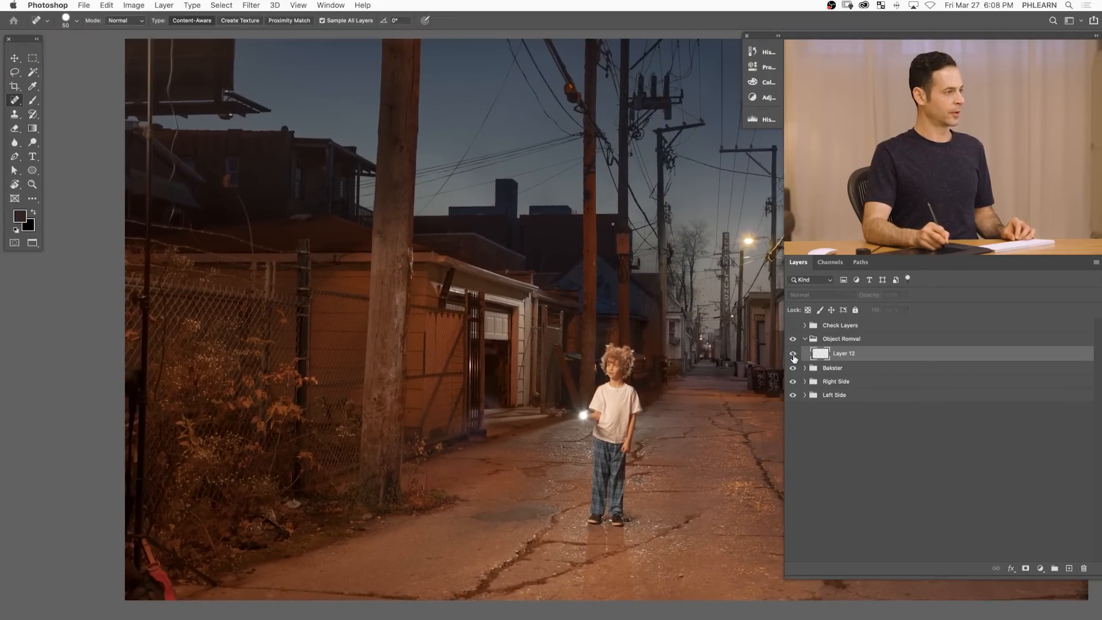
pyautogui.click(793, 355)
pyautogui.moveTo(766, 468)
pyautogui.mouseDown()
pyautogui.moveTo(573, 422)
pyautogui.moveTo(505, 436)
pyautogui.mouseUp()
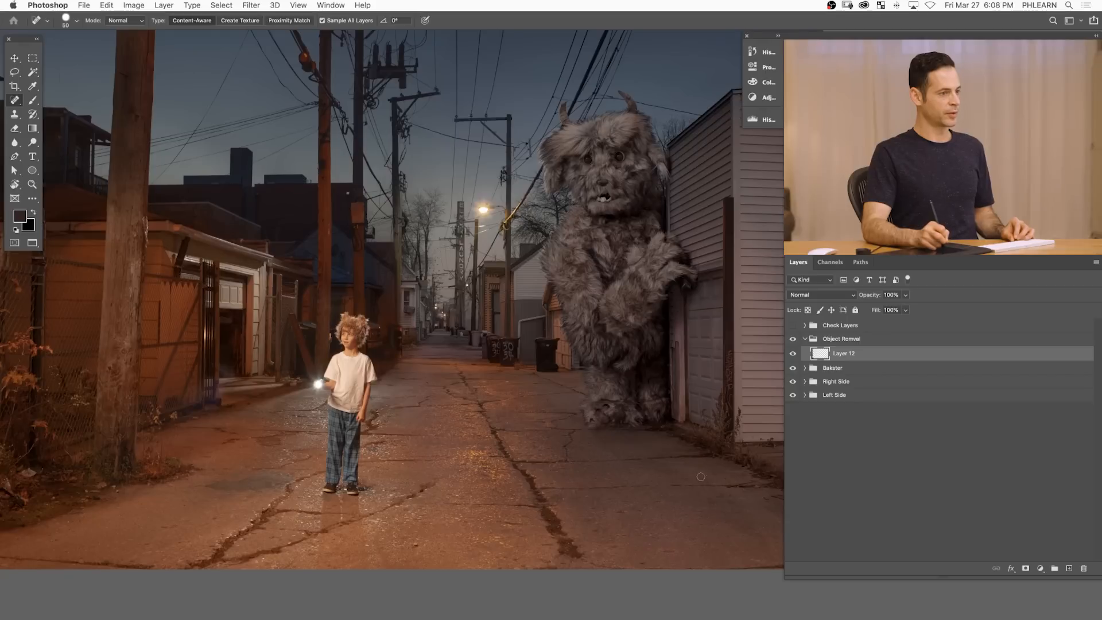
pyautogui.moveTo(701, 477); pyautogui.dragTo(561, 509)
pyautogui.moveTo(510, 480); pyautogui.dragTo(604, 552)
pyautogui.moveTo(533, 534); pyautogui.dragTo(591, 498)
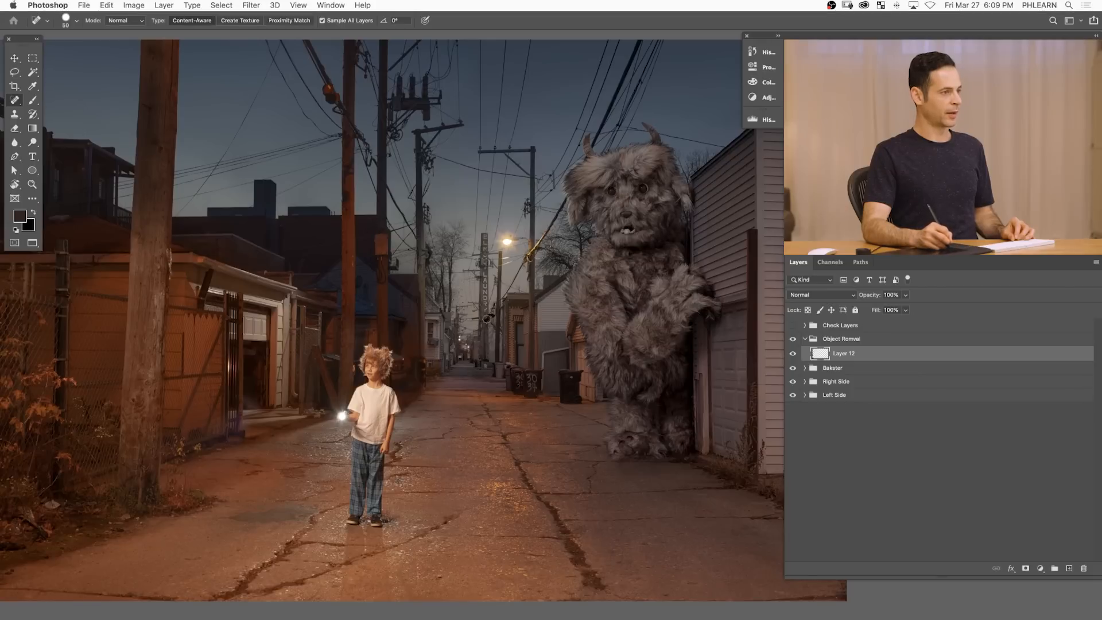
pyautogui.moveTo(396, 507); pyautogui.dragTo(465, 523)
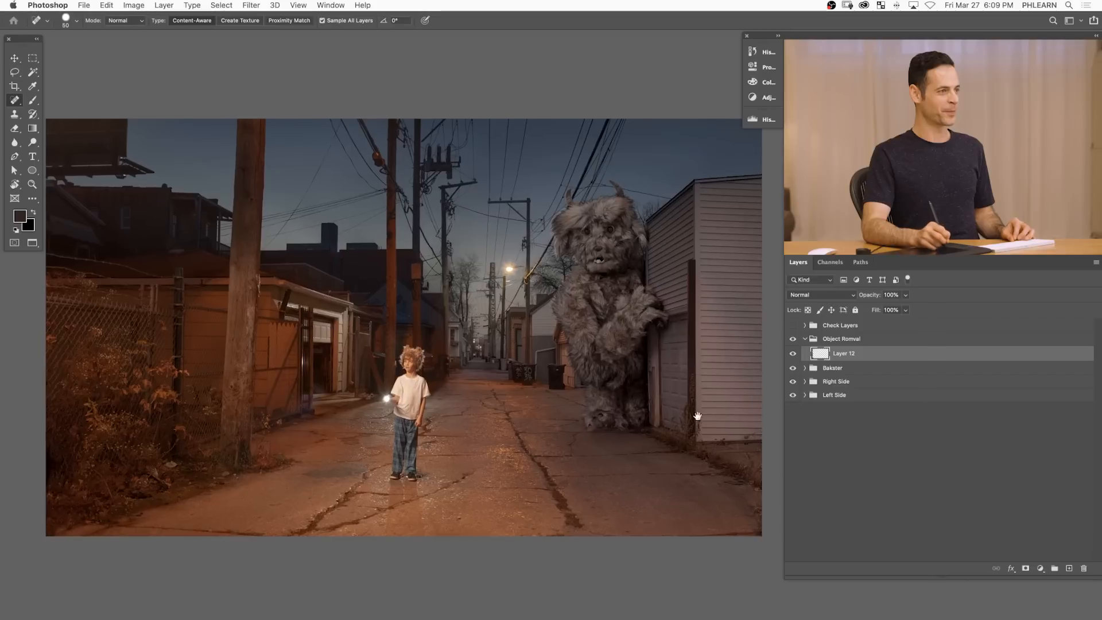
pyautogui.moveTo(583, 442); pyautogui.dragTo(570, 443)
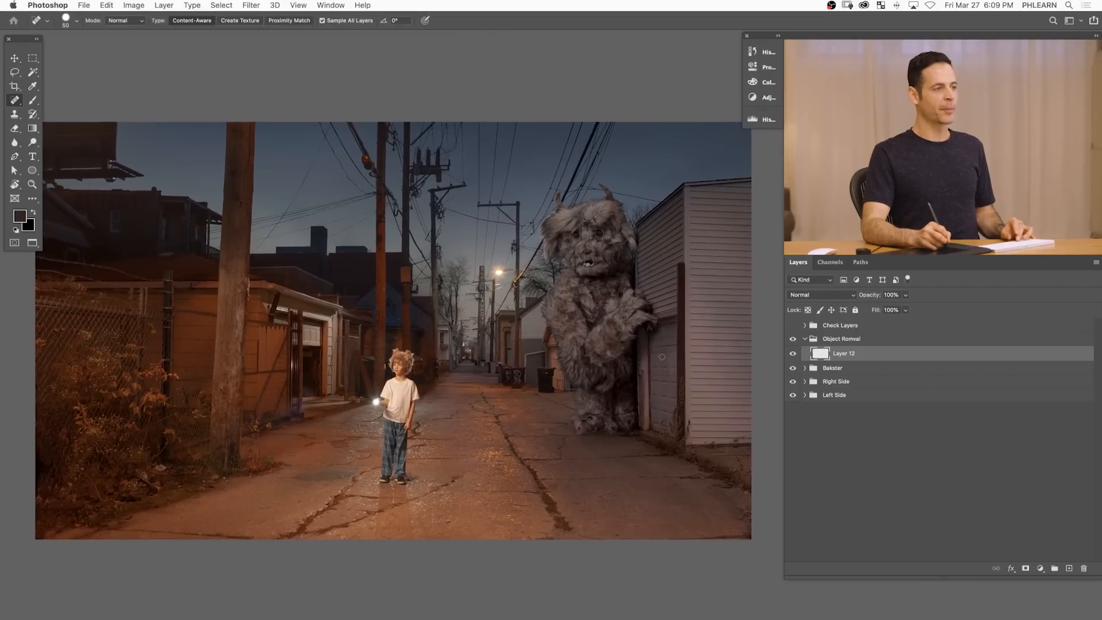
# - Crop the image along its right side, cutting away most of the pale siding wall behind the monster
pyautogui.press('c')
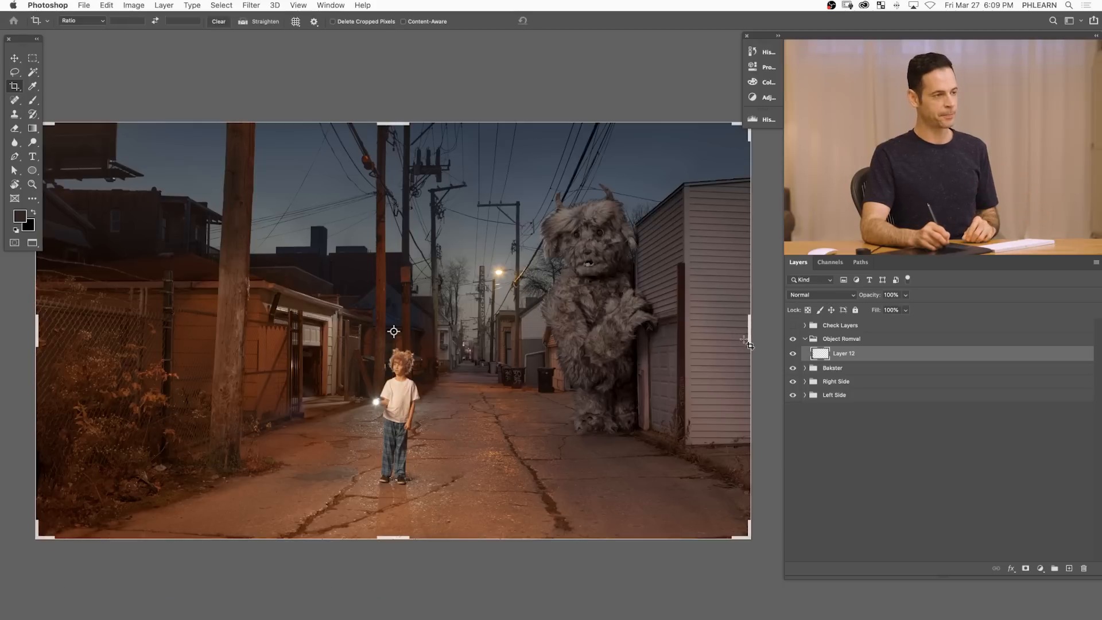
pyautogui.moveTo(749, 337); pyautogui.dragTo(712, 342)
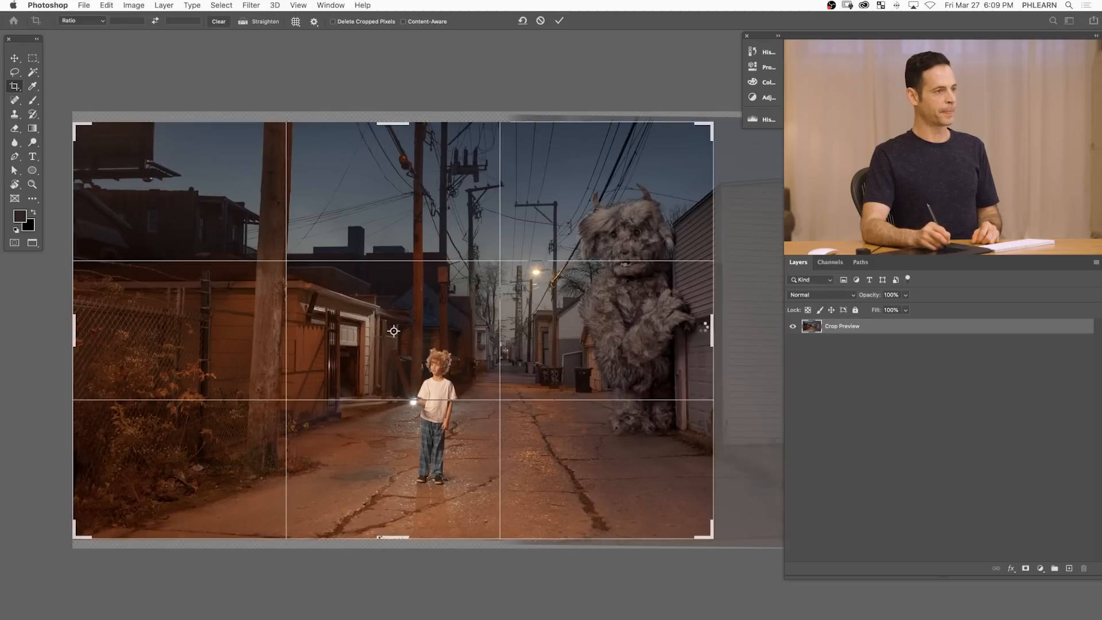
pyautogui.press('Return')
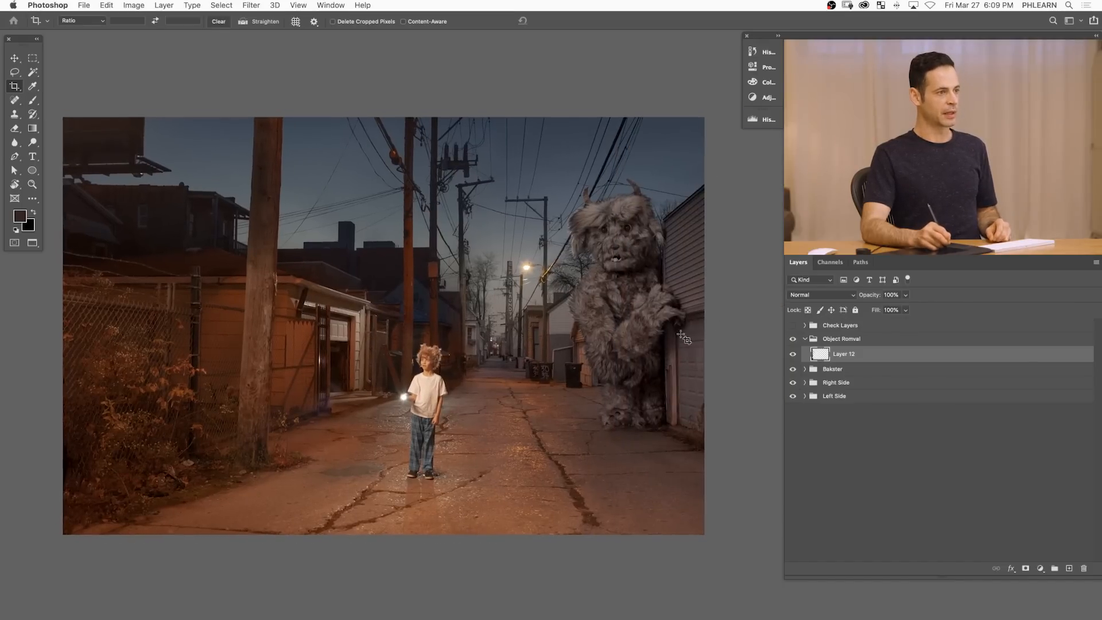
pyautogui.click(700, 334)
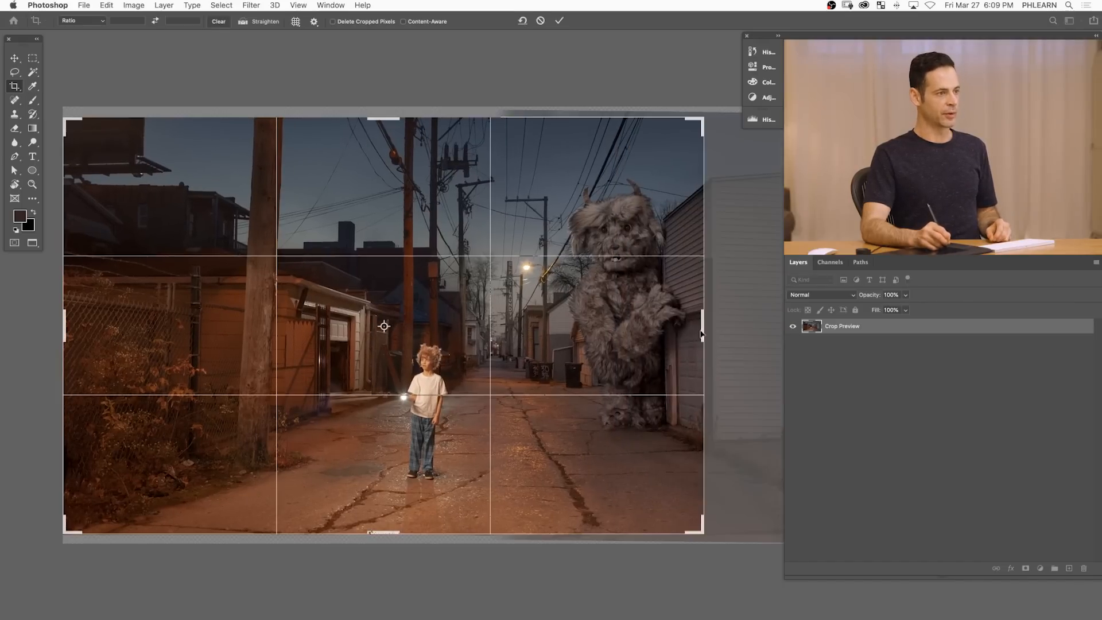
pyautogui.moveTo(704, 327); pyautogui.dragTo(738, 327)
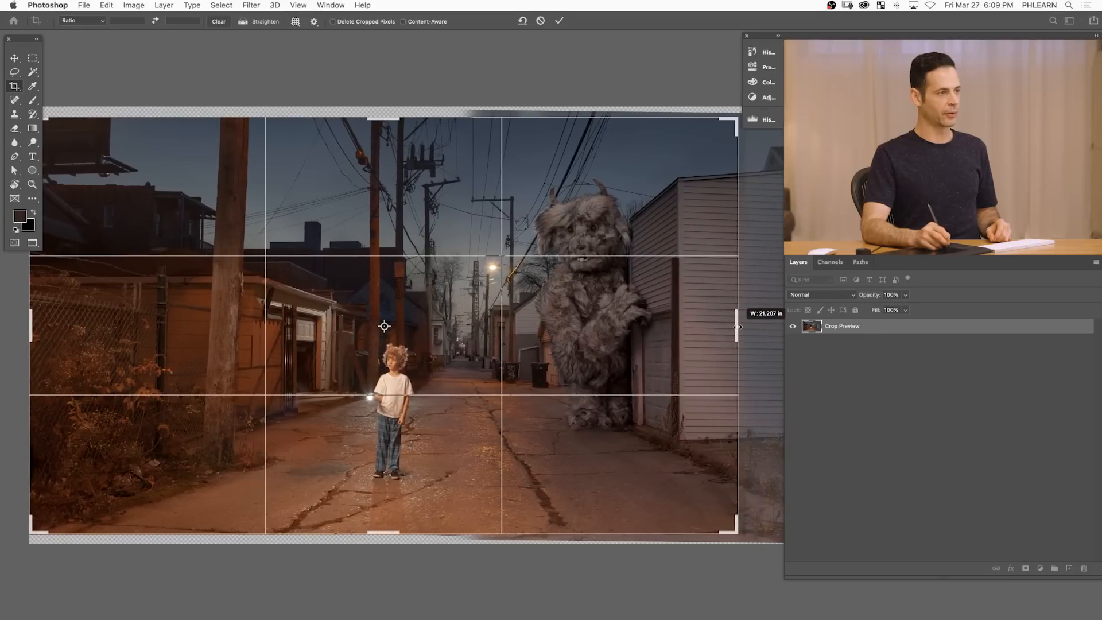
pyautogui.press('Return')
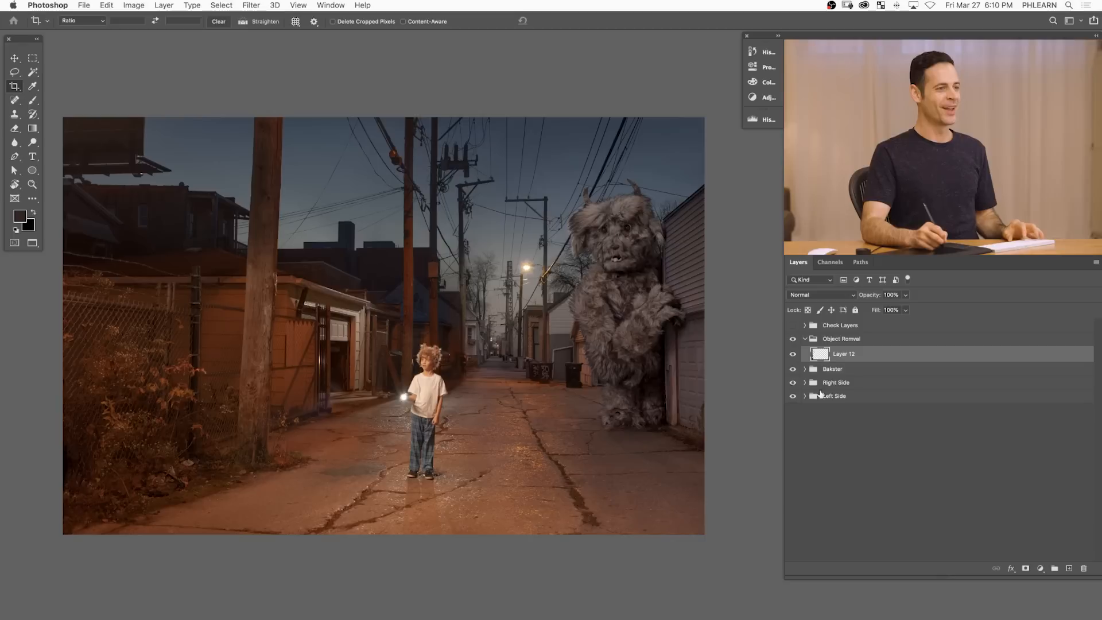
# - Collapse the object removal group and create a new layer above it inside a new group named Flashlight
pyautogui.click(805, 340)
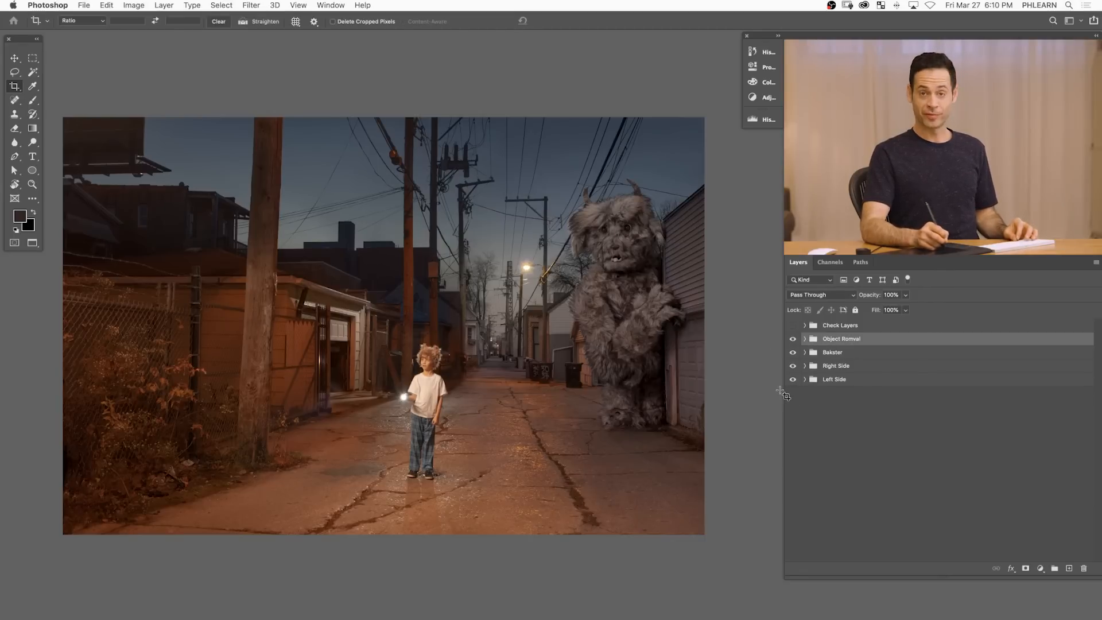
pyautogui.press('shift+alt+super+n')
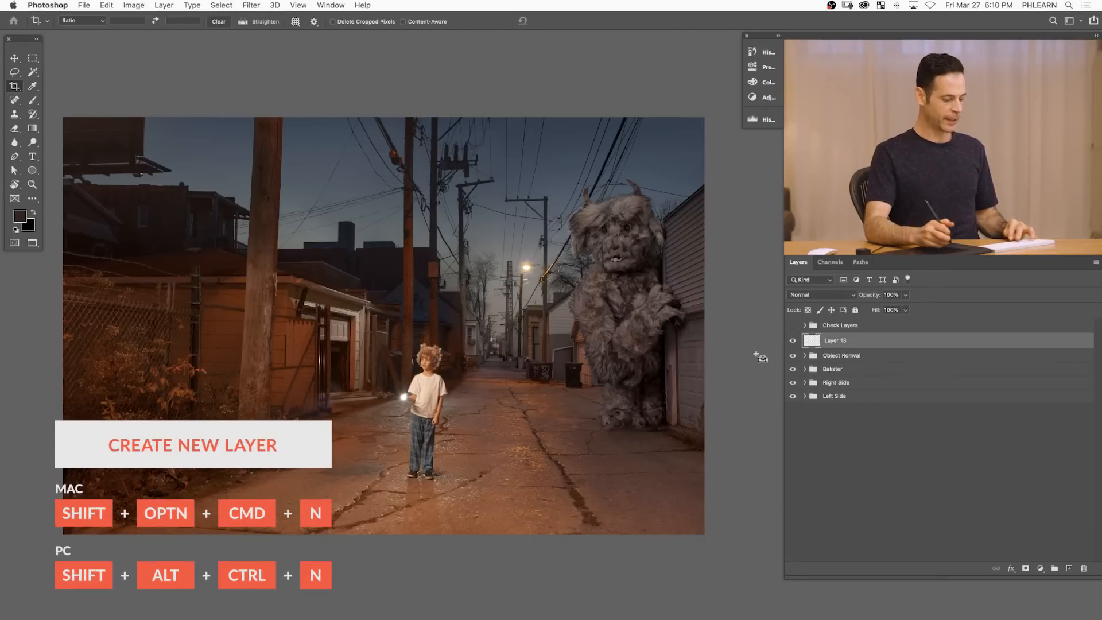
pyautogui.press('super+g')
pyautogui.doubleClick(831, 339)
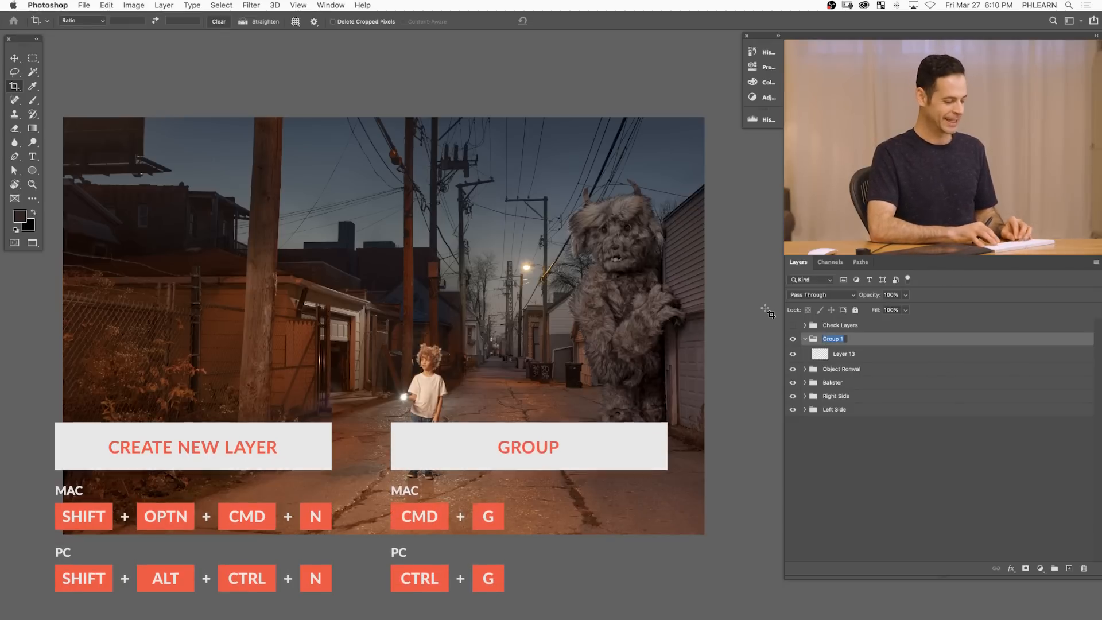
pyautogui.write('Flashlight')
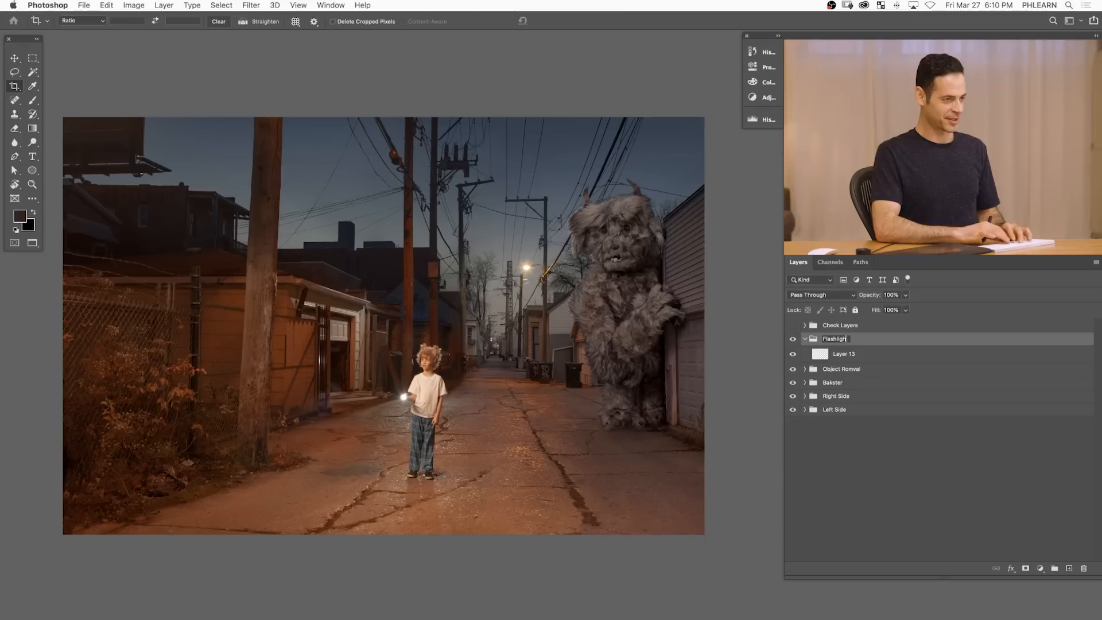
pyautogui.click(844, 356)
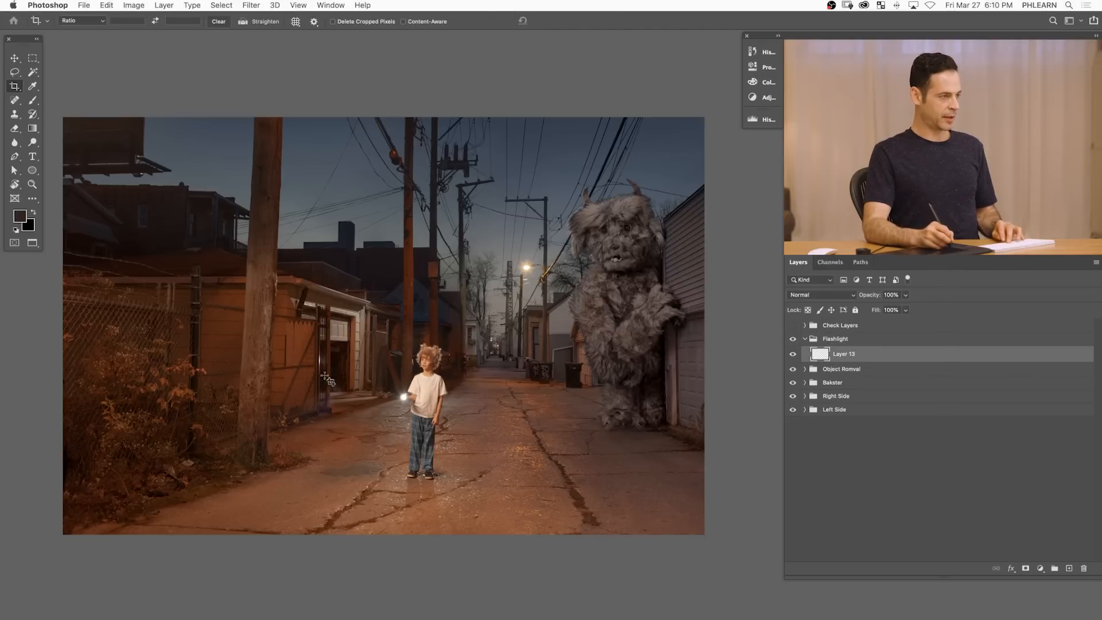
# - Add a Levels adjustment layer in the Flashlight group and raise its RGB output black level to 38
pyautogui.press('b')
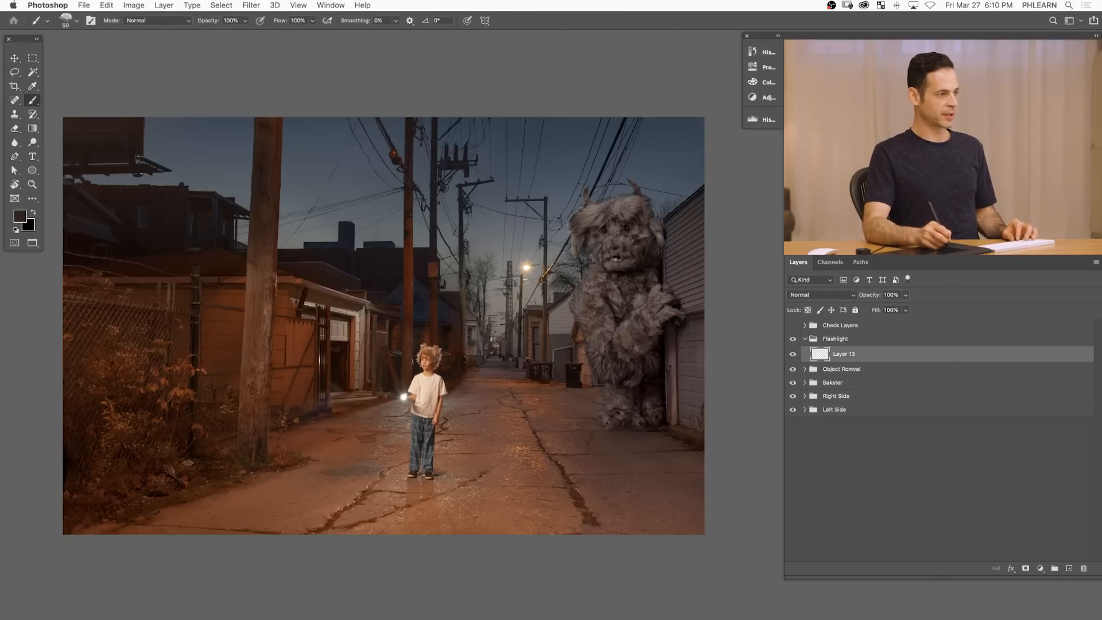
pyautogui.moveTo(465, 453); pyautogui.dragTo(508, 451)
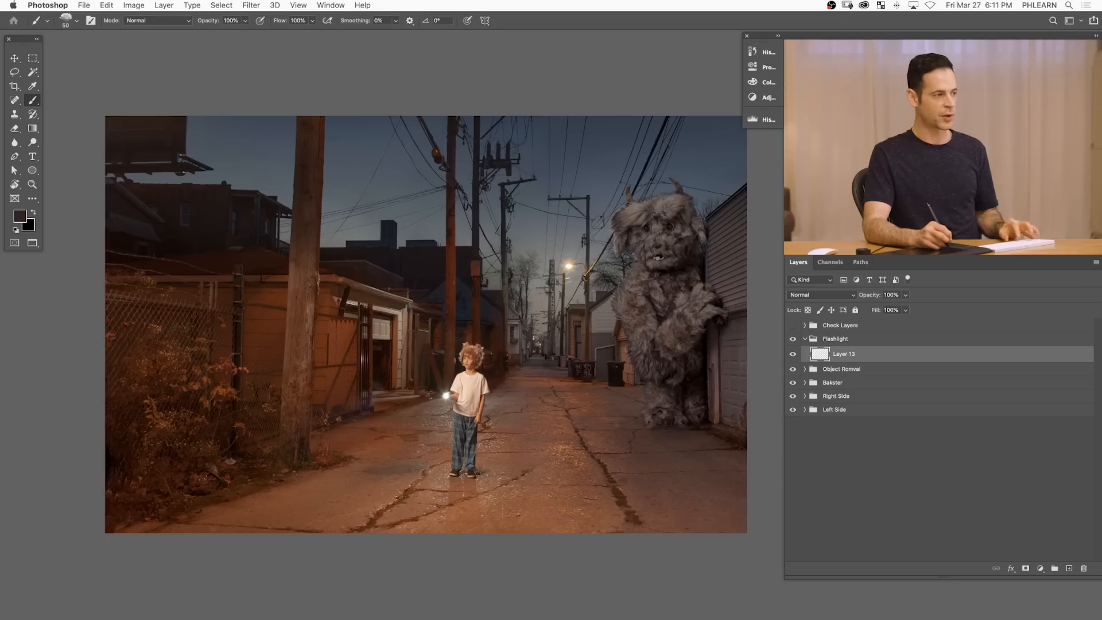
pyautogui.hscroll(-3, 406, 480)
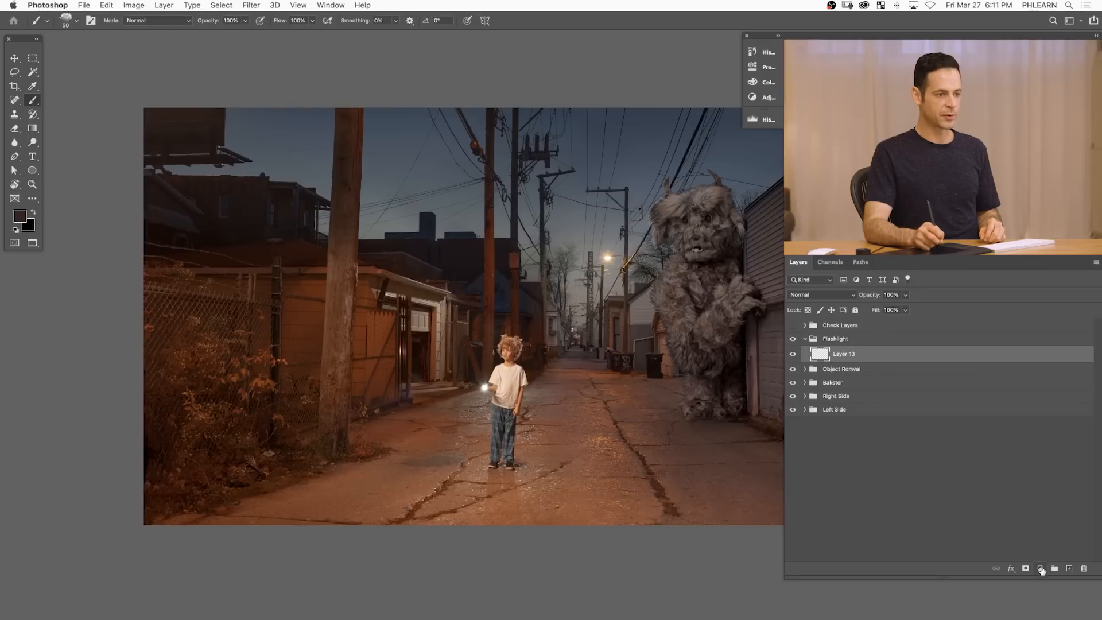
pyautogui.click(1039, 566)
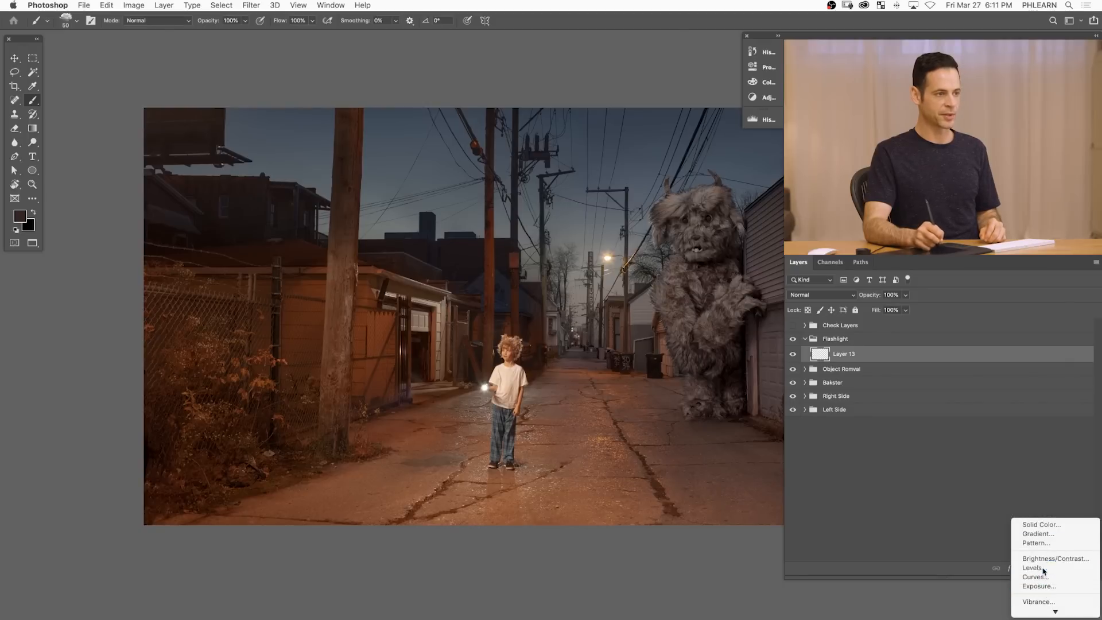
pyautogui.click(1035, 567)
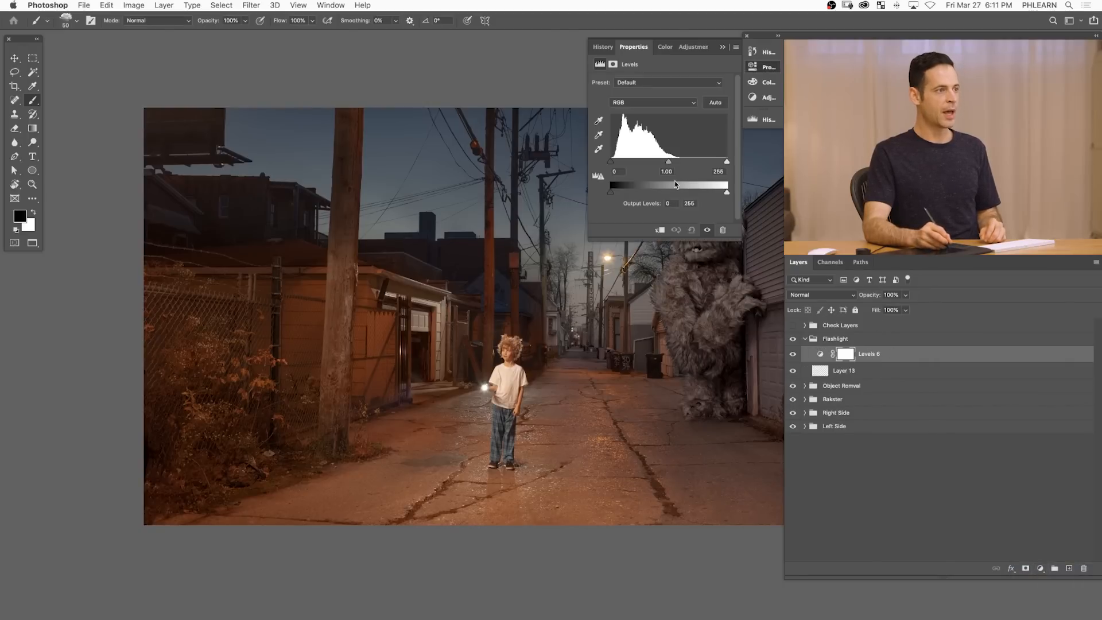
pyautogui.moveTo(612, 193); pyautogui.dragTo(618, 193)
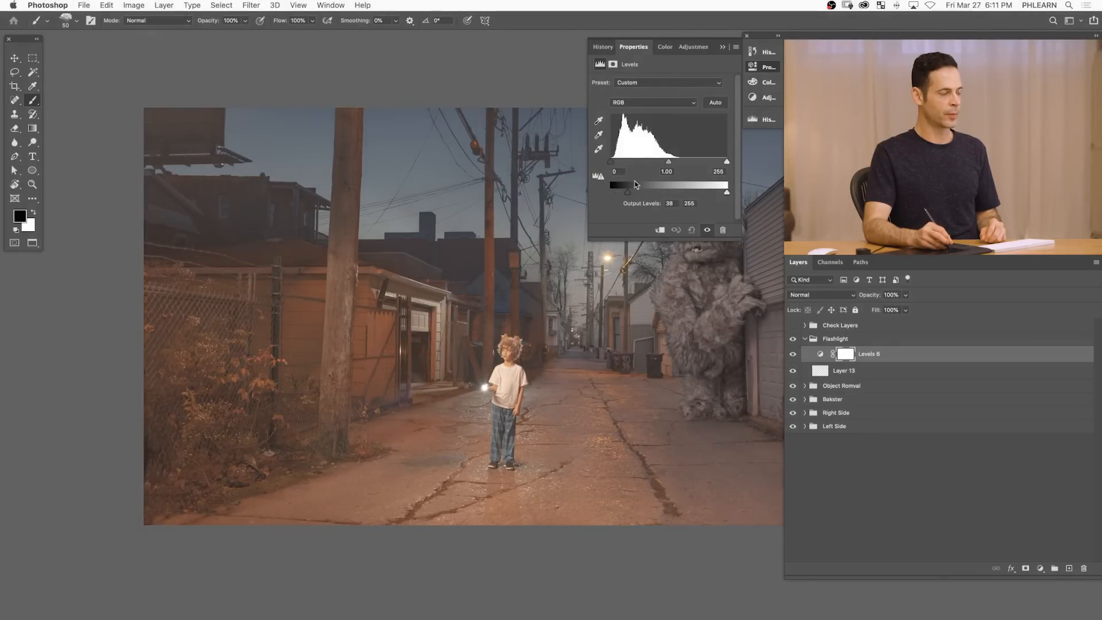
# - Warm the Levels adjustment with output white levels of 202 in Blue and 242 in Green, and compare the image with and without it
pyautogui.click(651, 103)
pyautogui.click(738, 204)
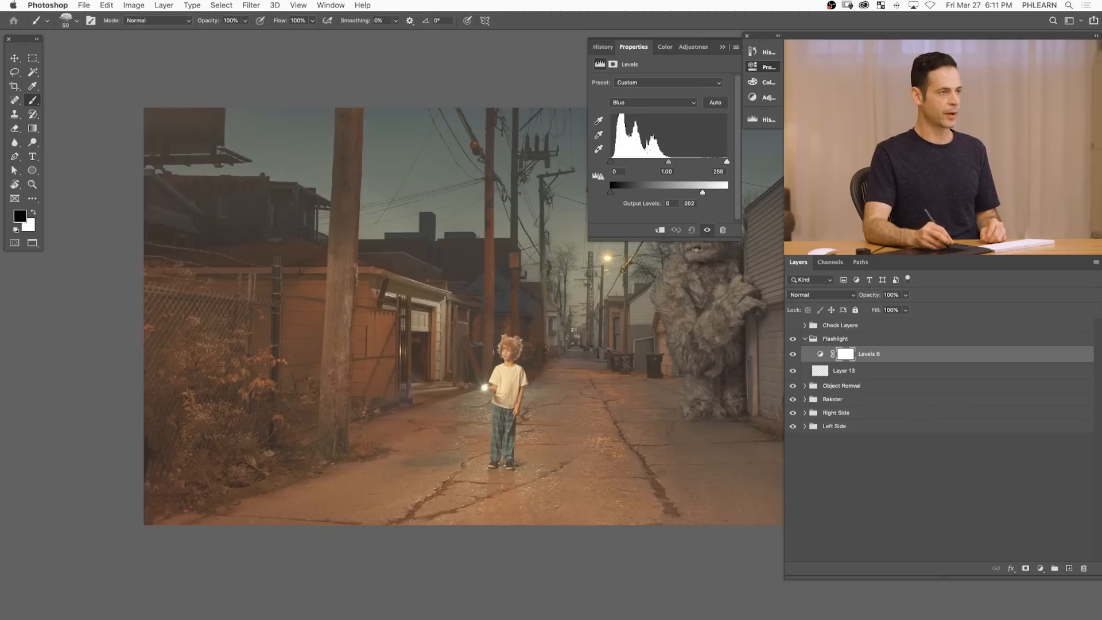
pyautogui.click(632, 102)
pyautogui.click(631, 92)
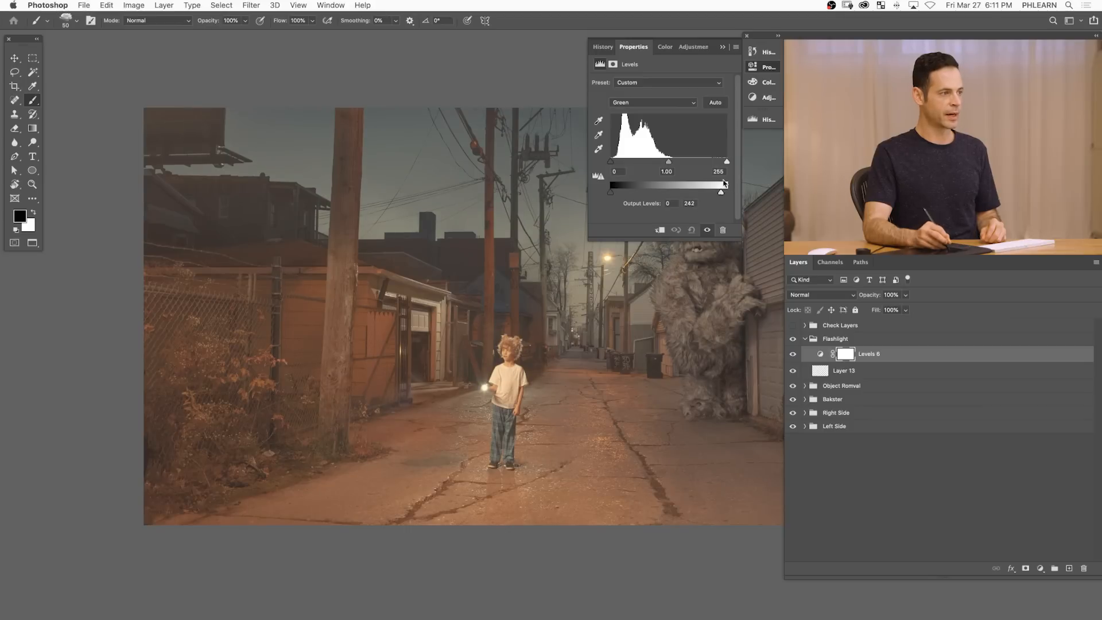
pyautogui.click(793, 356)
pyautogui.click(793, 356)
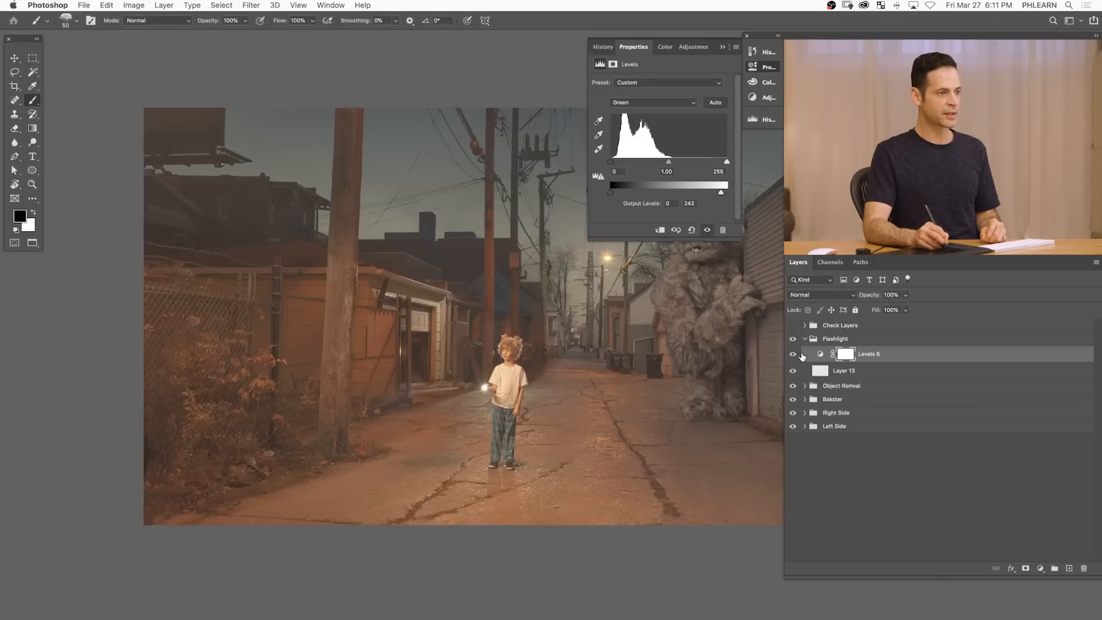
pyautogui.click(793, 357)
pyautogui.click(793, 355)
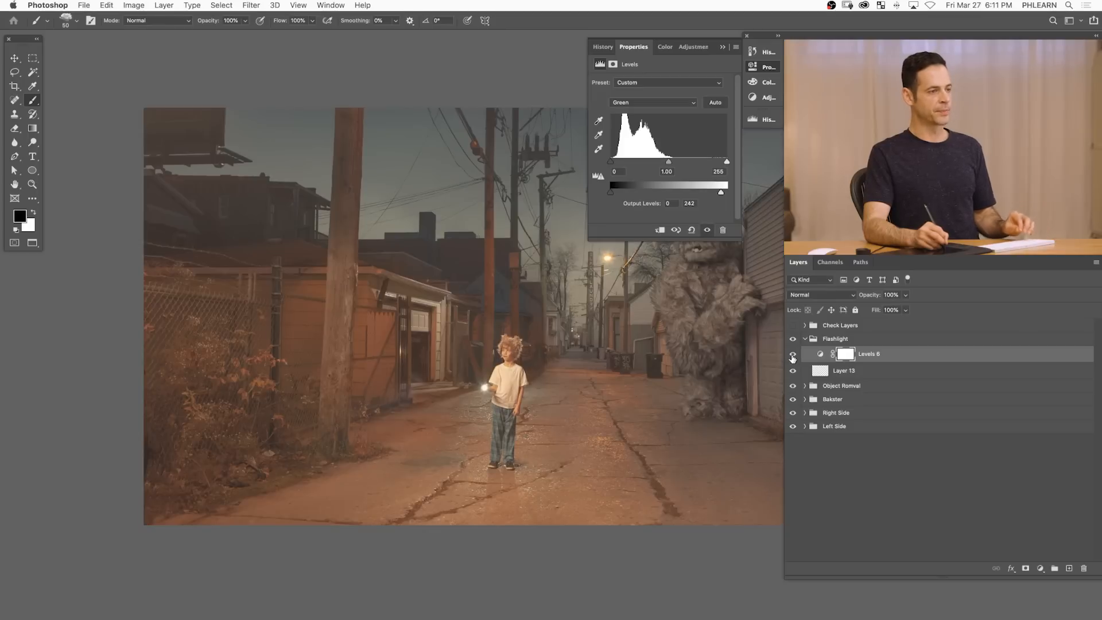
# - Select a beam-shaped triangle with the Polygonal Lasso, widening from the boy's flashlight to beyond the image's left edge
pyautogui.moveTo(15, 73); pyautogui.dragTo(54, 82)
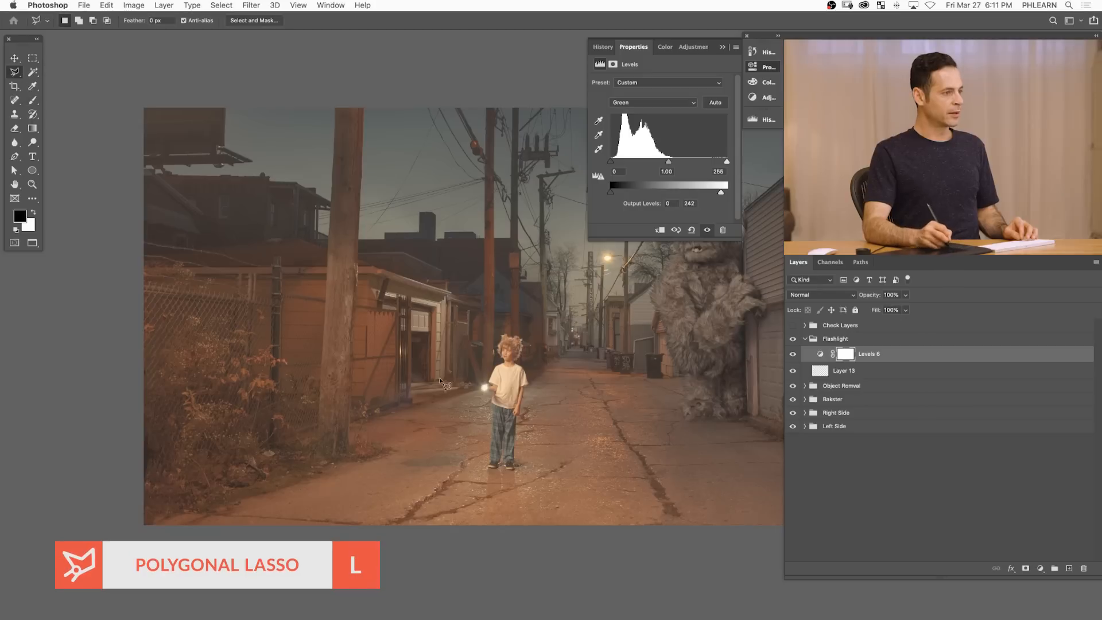
pyautogui.click(485, 387)
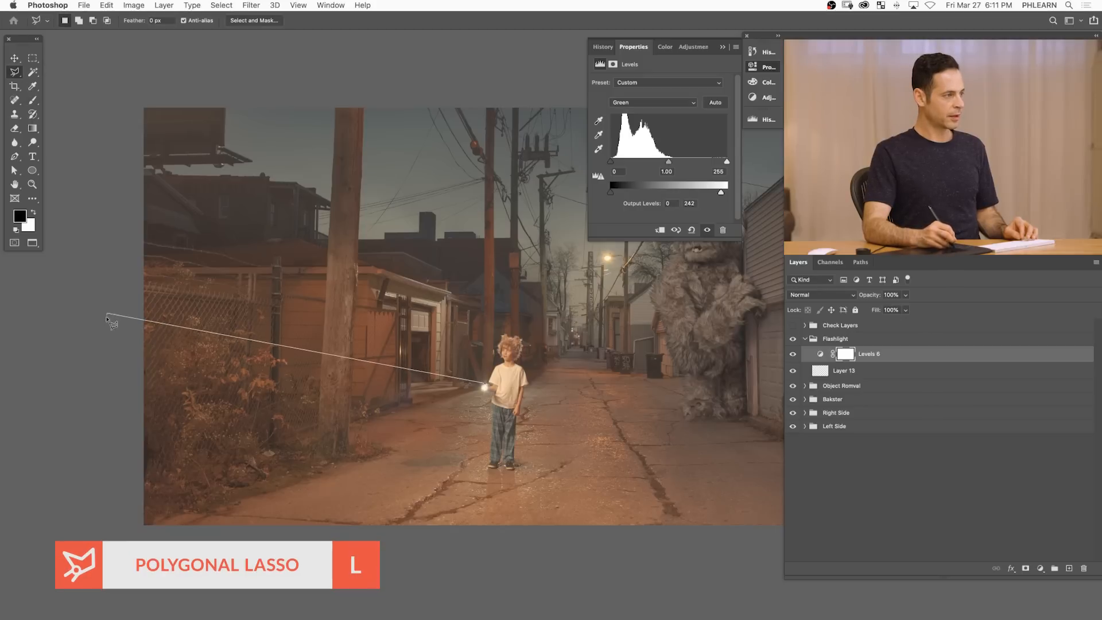
pyautogui.click(101, 457)
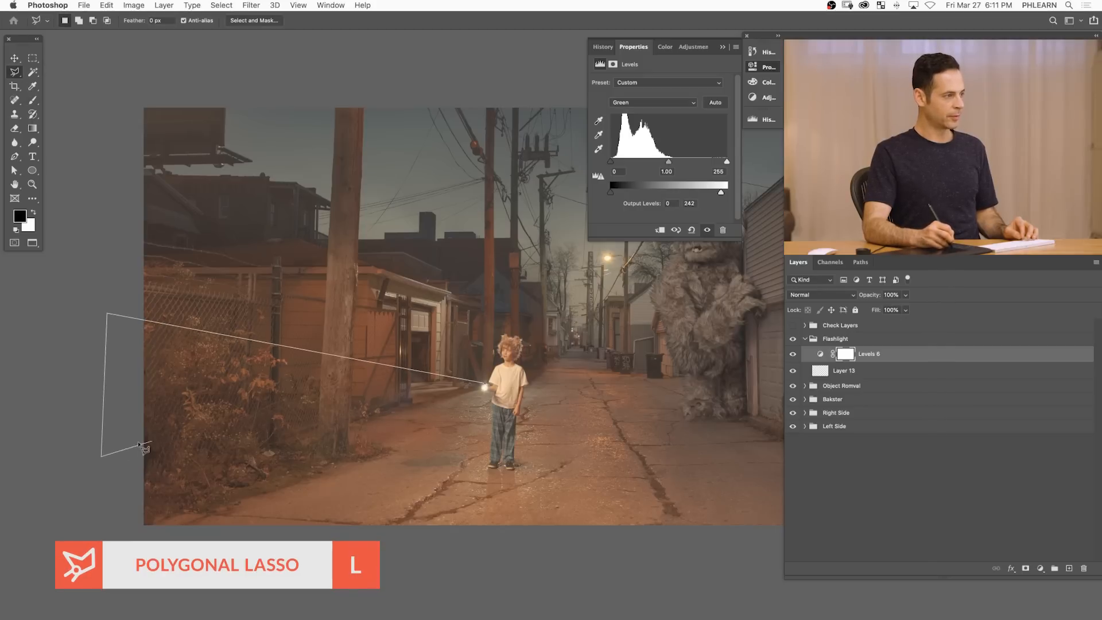
pyautogui.click(485, 390)
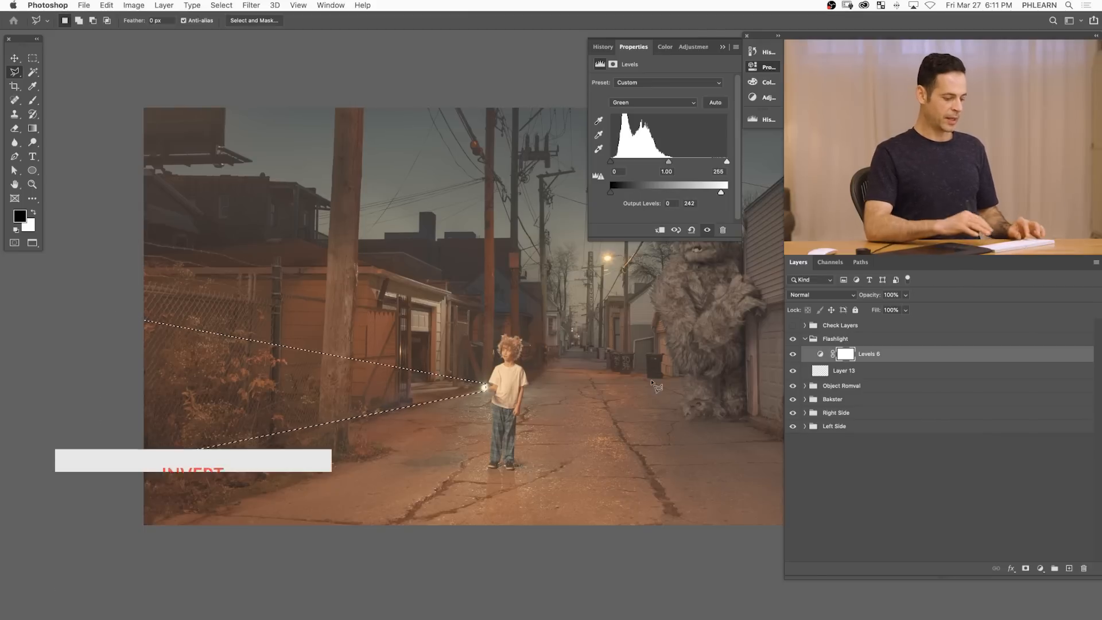
# - Invert the Levels mask inside the selection, deselect, and invert the whole mask to limit the adjustment to the beam
pyautogui.press('super+i')
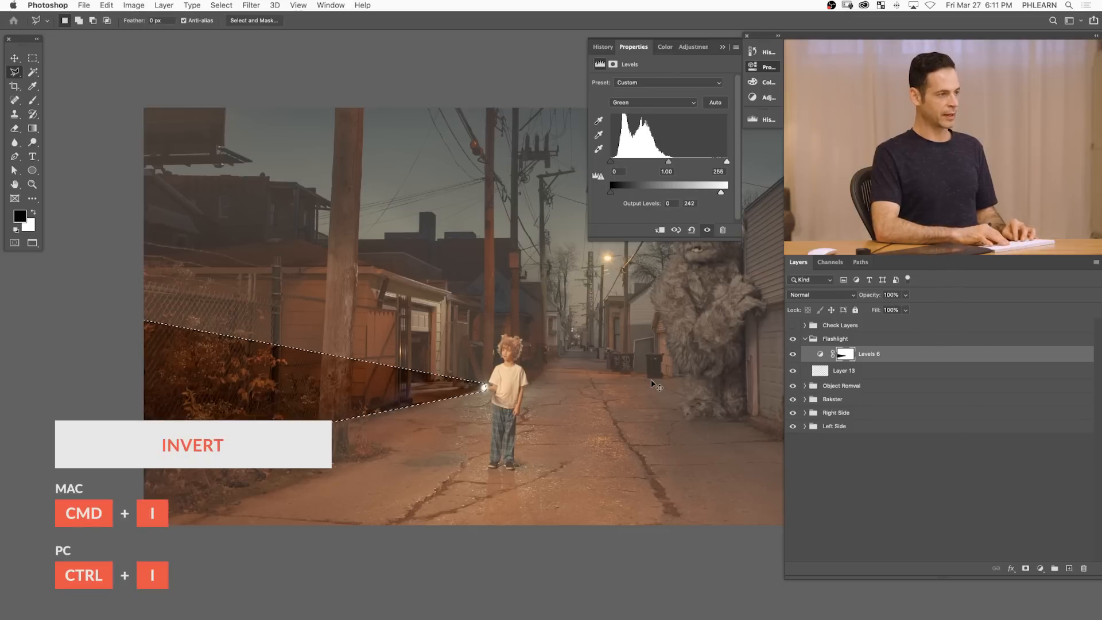
pyautogui.press('super+d')
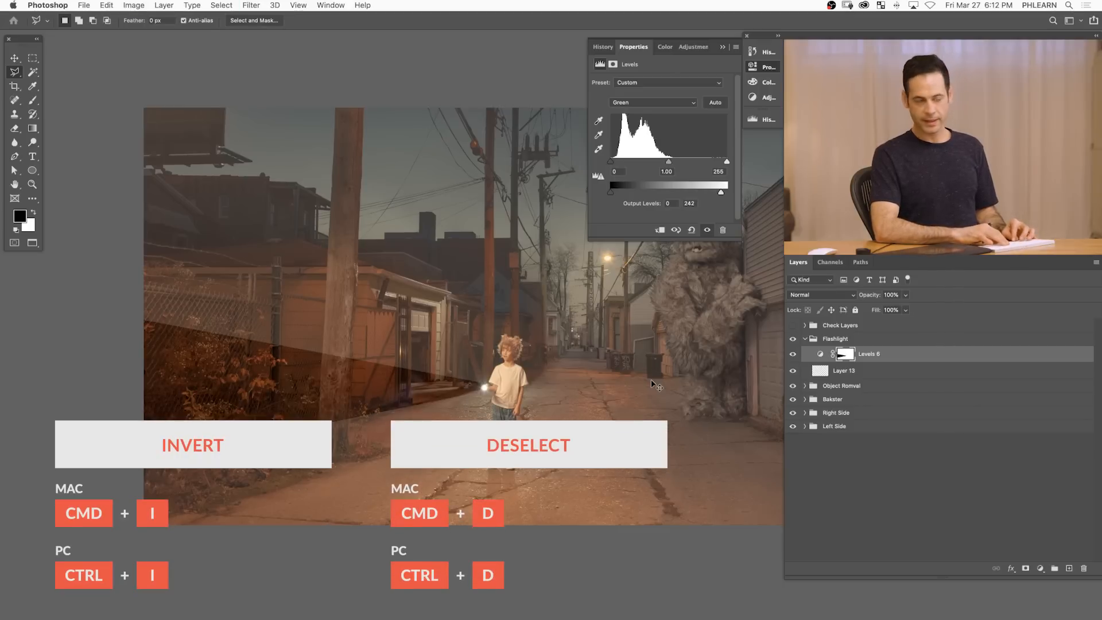
pyautogui.press('super+i')
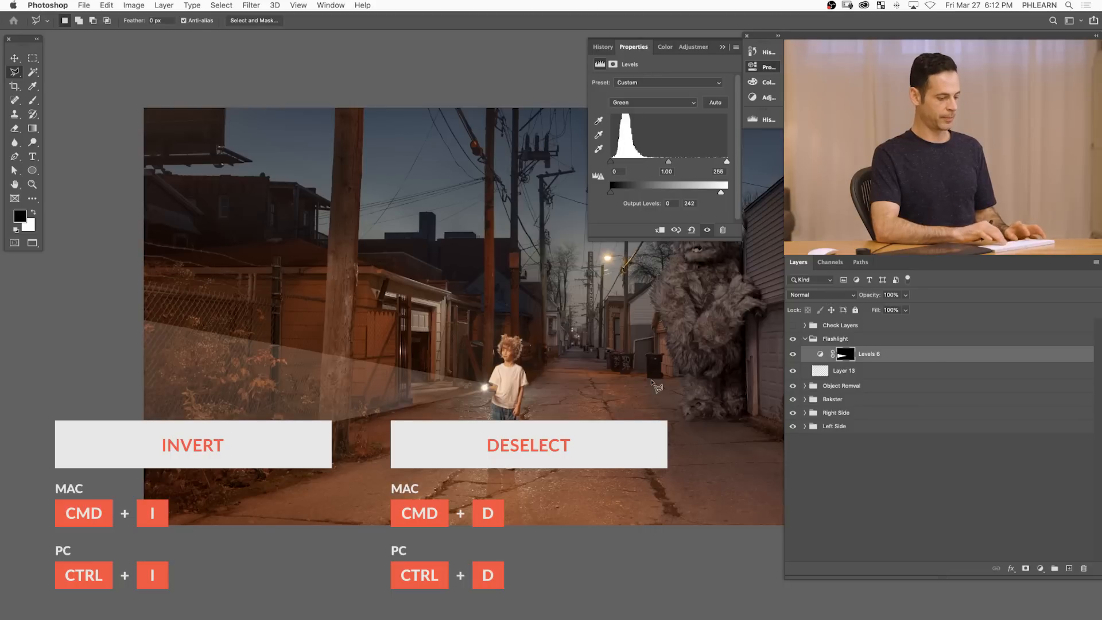
# - Start a free transform of the beam on the Levels mask and place its reference point on the boy's flashlight
pyautogui.moveTo(417, 240); pyautogui.dragTo(365, 229)
pyautogui.click(753, 67)
pyautogui.press('super+t')
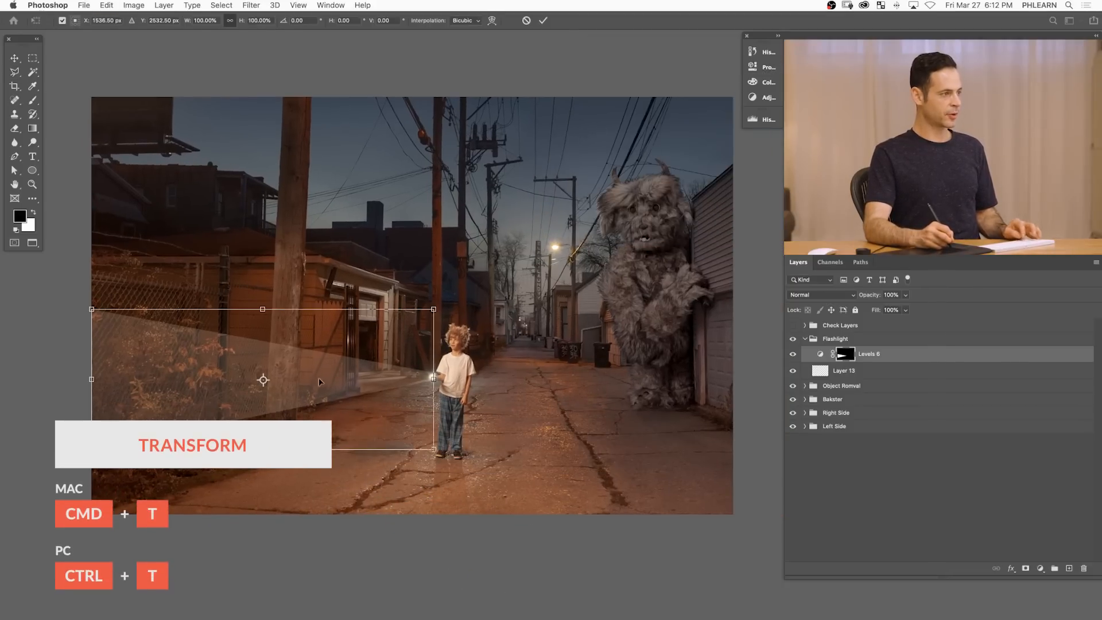
pyautogui.moveTo(263, 382); pyautogui.dragTo(434, 380)
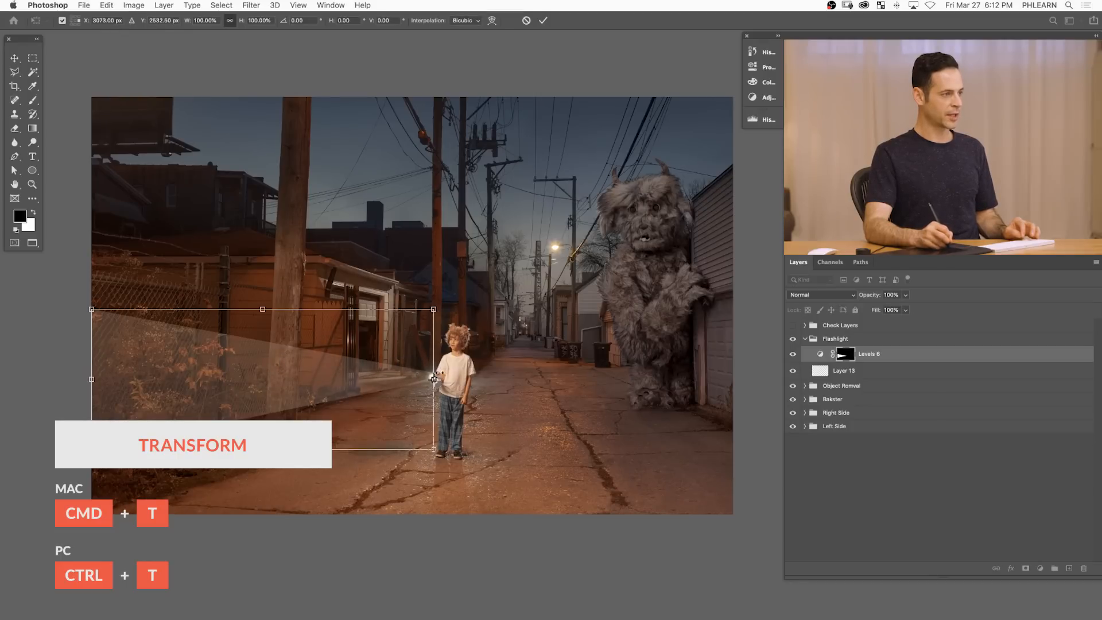
pyautogui.moveTo(434, 378); pyautogui.dragTo(429, 378)
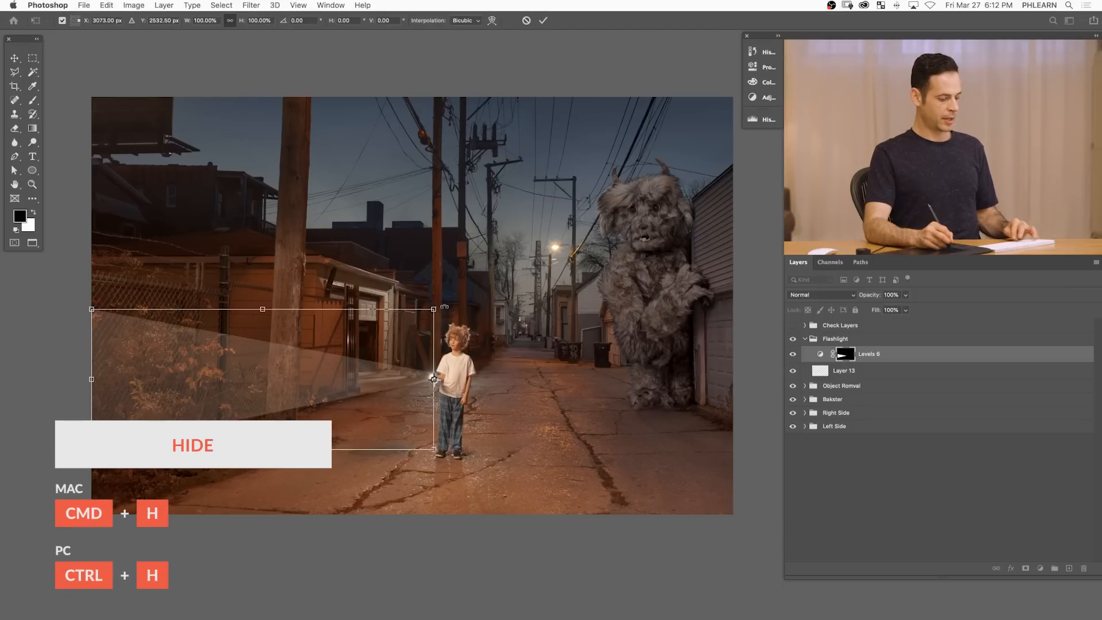
# - Hide the transform outline, rotate the beam to about 6.28° and scale it to about 113.84% around the flashlight
pyautogui.press('super+h')
pyautogui.moveTo(446, 299)
pyautogui.mouseDown()
pyautogui.moveTo(482, 310)
pyautogui.moveTo(458, 292)
pyautogui.mouseUp()
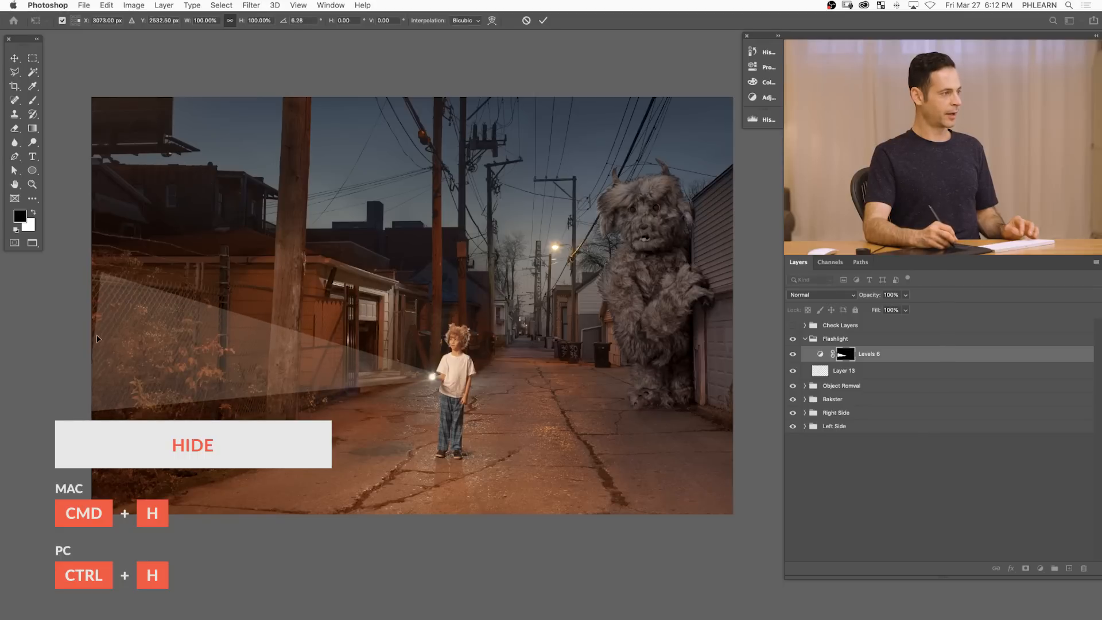
pyautogui.moveTo(90, 331); pyautogui.dragTo(72, 332)
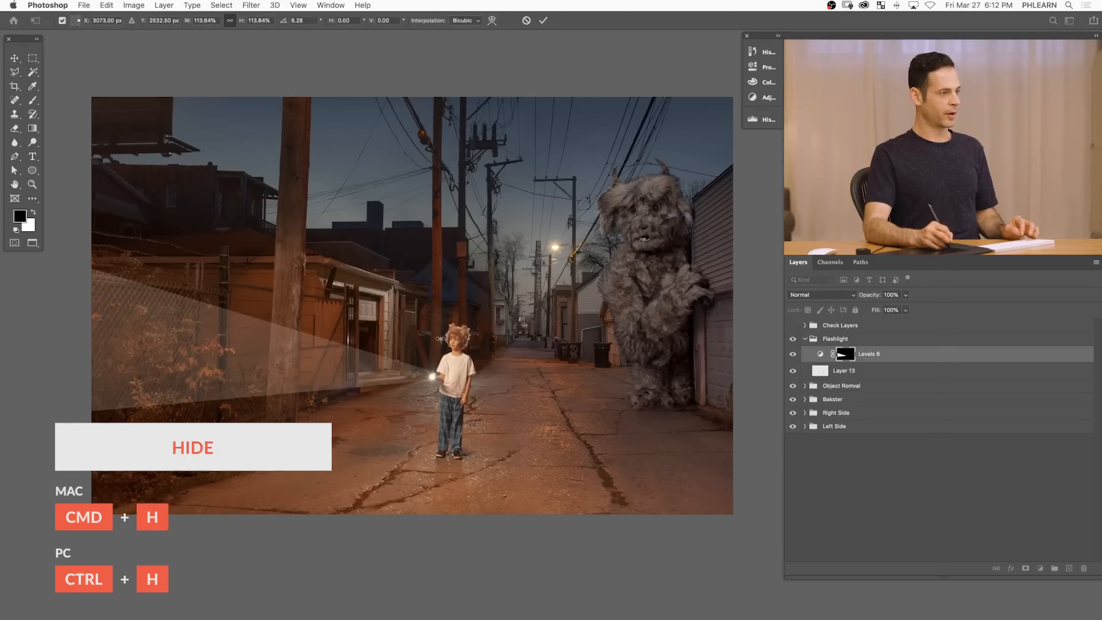
# - Fine-tune the beam mask's rotation around the flashlight to about 6.73° and commit the transform
pyautogui.moveTo(454, 343); pyautogui.dragTo(497, 304)
pyautogui.moveTo(404, 362); pyautogui.dragTo(403, 361)
pyautogui.moveTo(476, 334); pyautogui.dragTo(480, 320)
pyautogui.moveTo(429, 354); pyautogui.dragTo(430, 357)
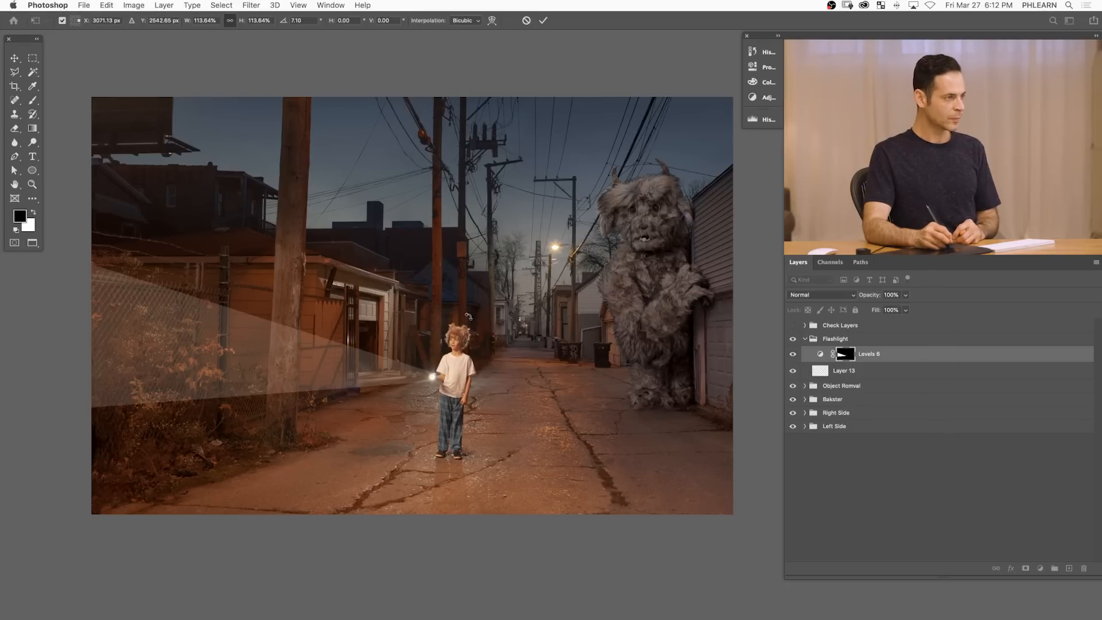
pyautogui.moveTo(489, 314); pyautogui.dragTo(492, 312)
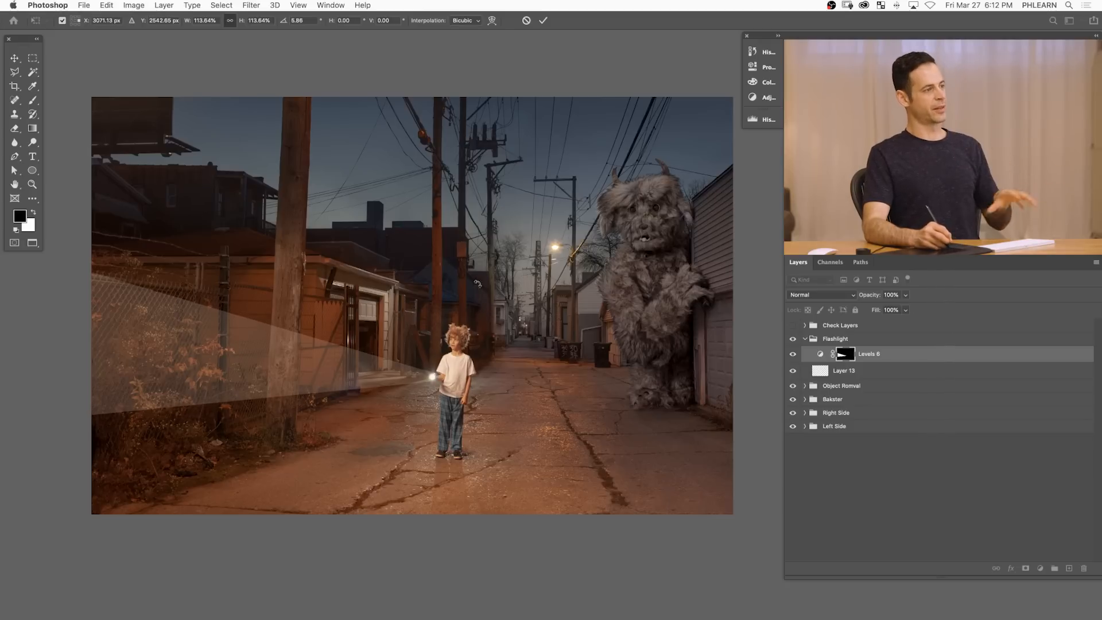
pyautogui.moveTo(519, 280)
pyautogui.mouseDown()
pyautogui.moveTo(523, 321)
pyautogui.moveTo(528, 272)
pyautogui.mouseUp()
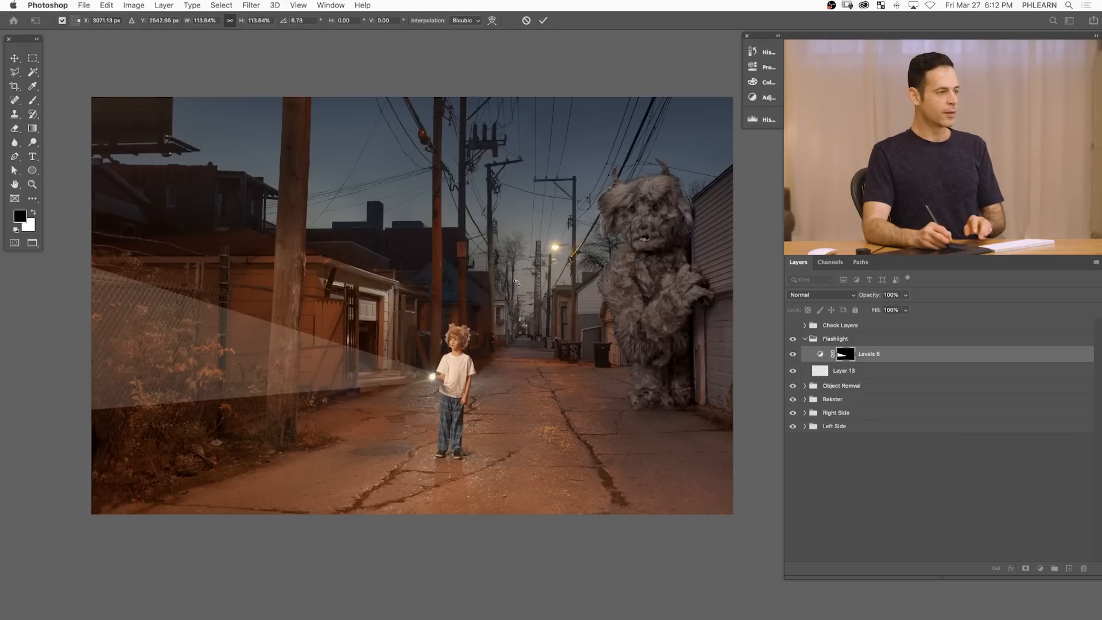
pyautogui.press('Return')
# - Brighten the beam by setting the midtone value of its Levels adjustment to about 1.14
pyautogui.press('l')
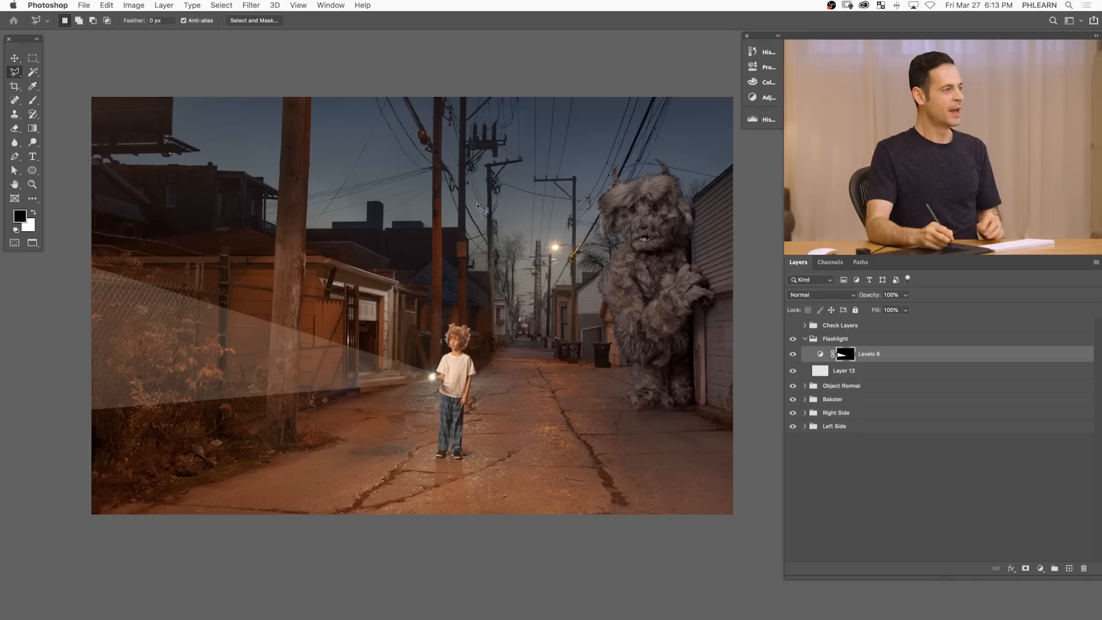
pyautogui.moveTo(357, 379); pyautogui.dragTo(399, 373)
pyautogui.doubleClick(821, 355)
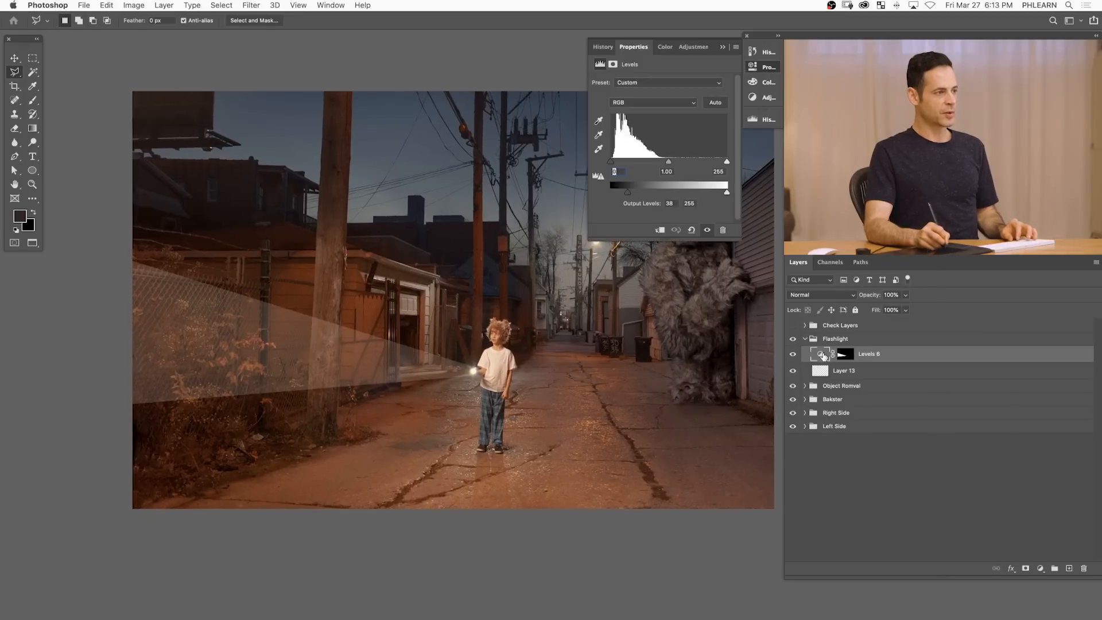
pyautogui.moveTo(665, 165); pyautogui.dragTo(662, 165)
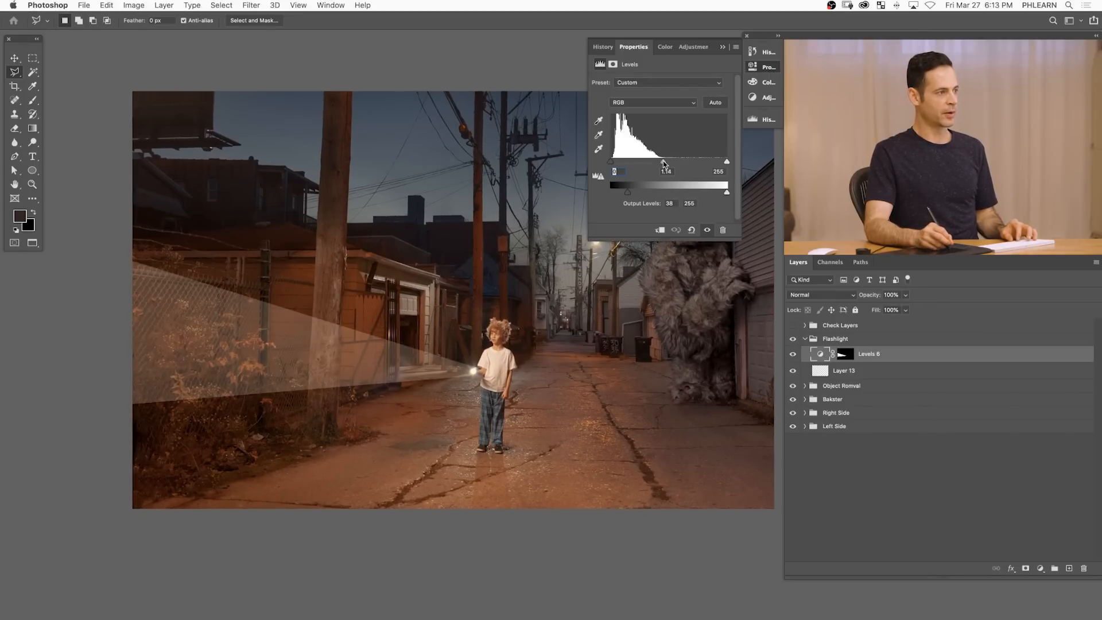
pyautogui.click(764, 68)
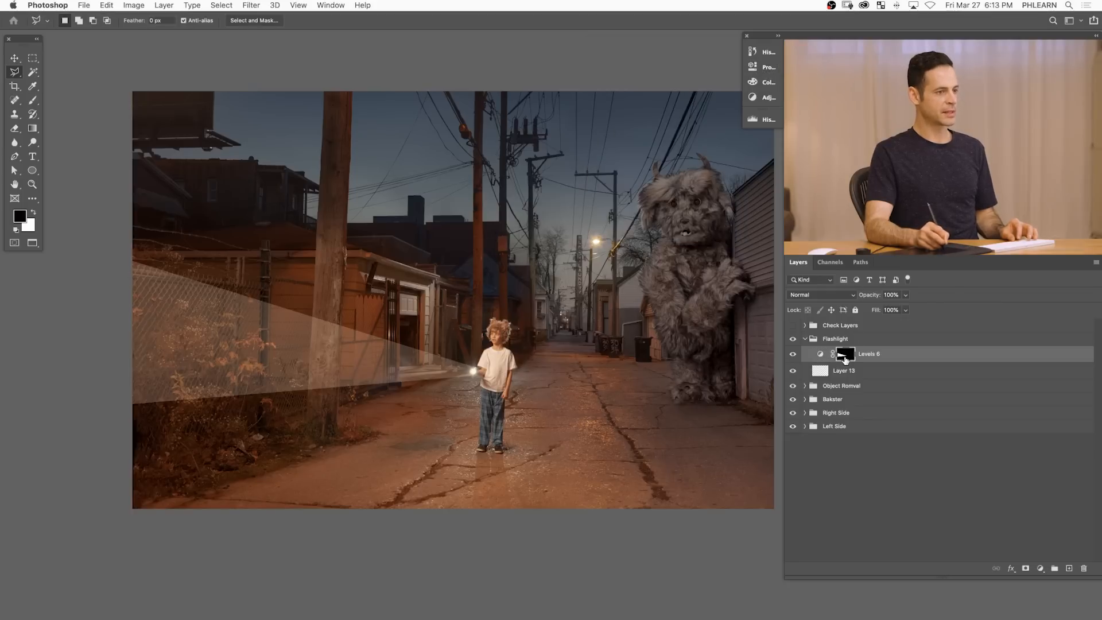
# - View the Levels 6 mask on its own, load it as a selection, and add a new layer above the adjustment
pyautogui.keyDown('alt'); pyautogui.click(845, 356); pyautogui.keyUp('alt')
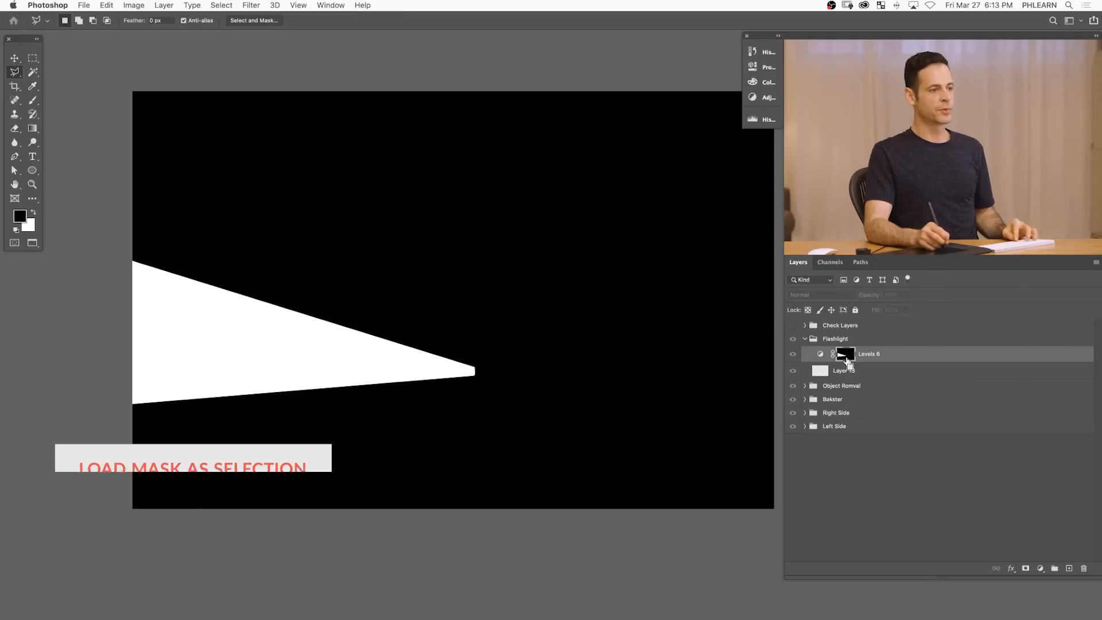
pyautogui.keyDown('super'); pyautogui.click(846, 354); pyautogui.keyUp('super')
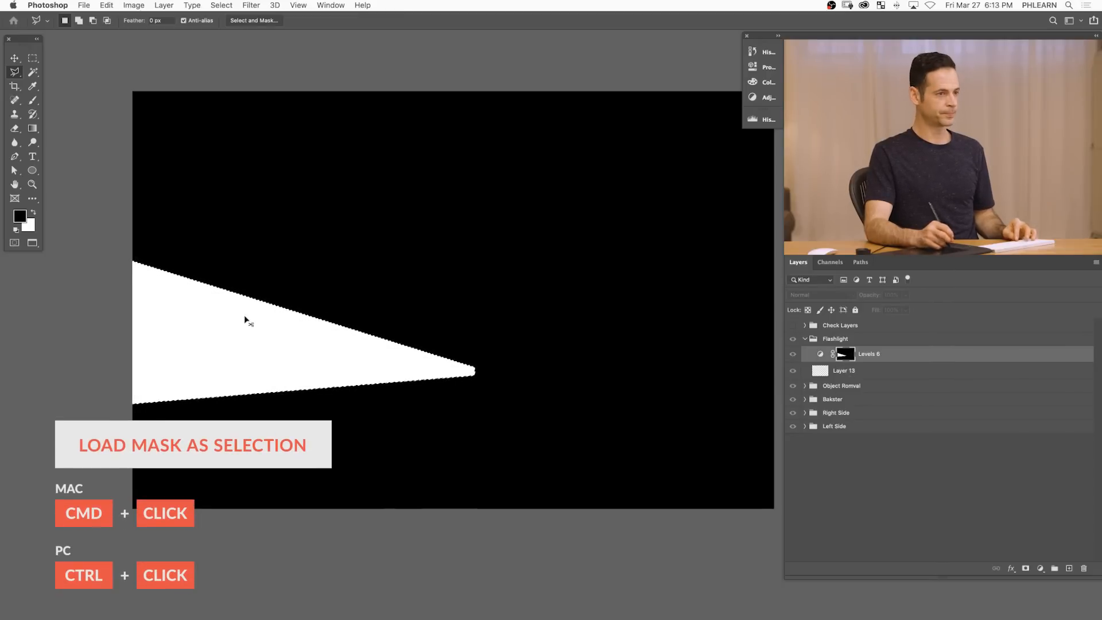
pyautogui.click(1069, 569)
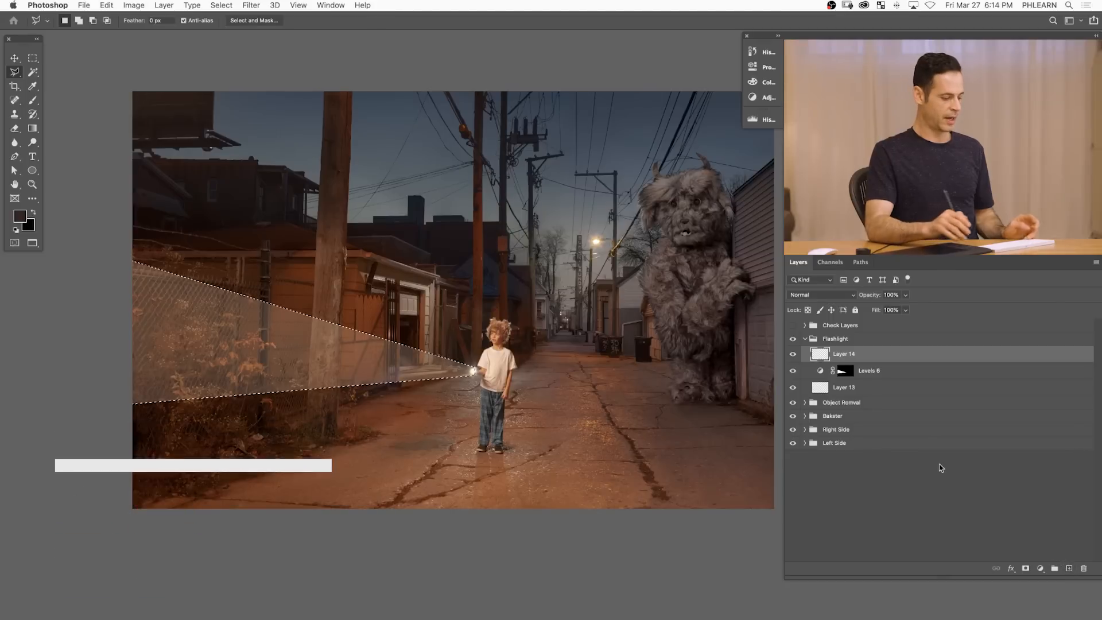
# - Fill the beam selection with white on the new layer and deselect
pyautogui.hotkey('shift', 'BackSpace')
pyautogui.click(583, 254)
pyautogui.click(578, 271)
pyautogui.click(625, 259)
pyautogui.press('super+d')
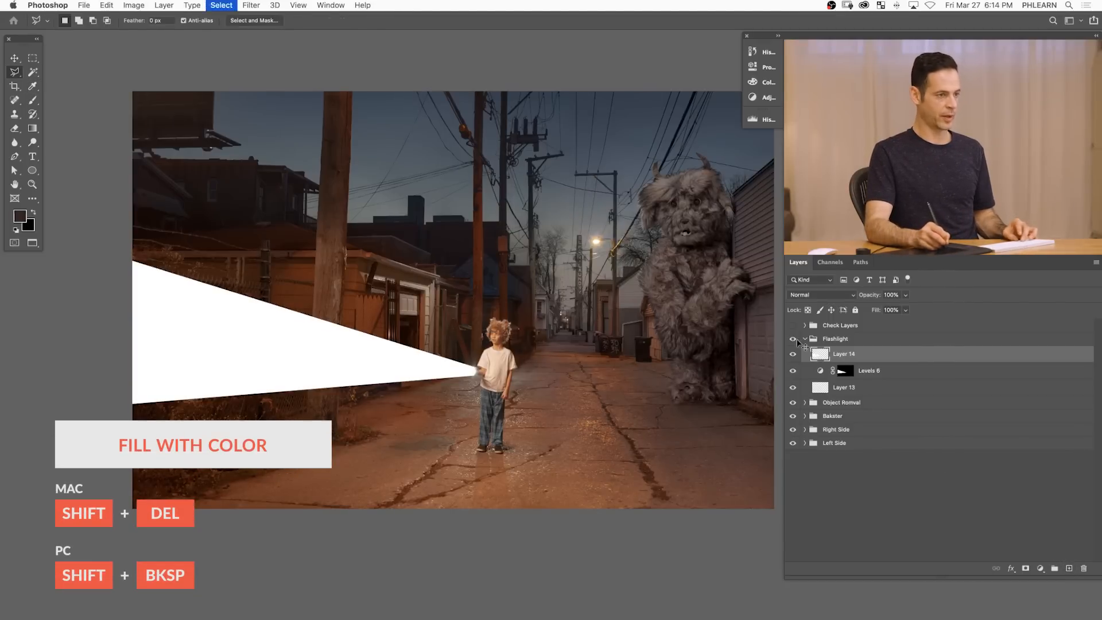
# - Delete Layer 13 and make the white beam layer, Layer 14, active
pyautogui.click(854, 391)
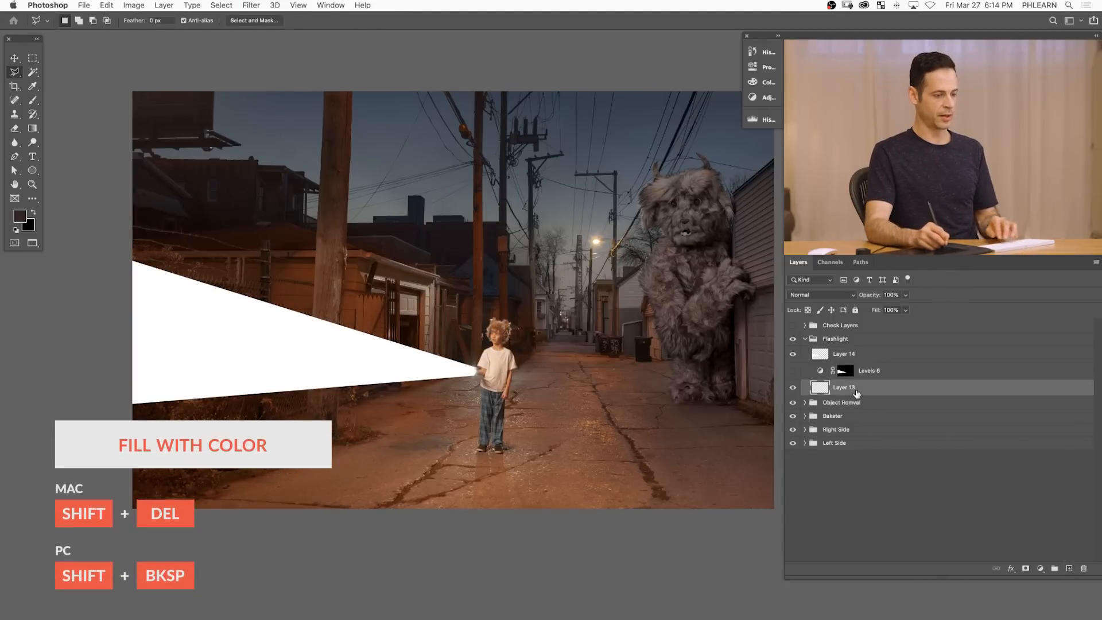
pyautogui.press('BackSpace')
pyautogui.click(844, 358)
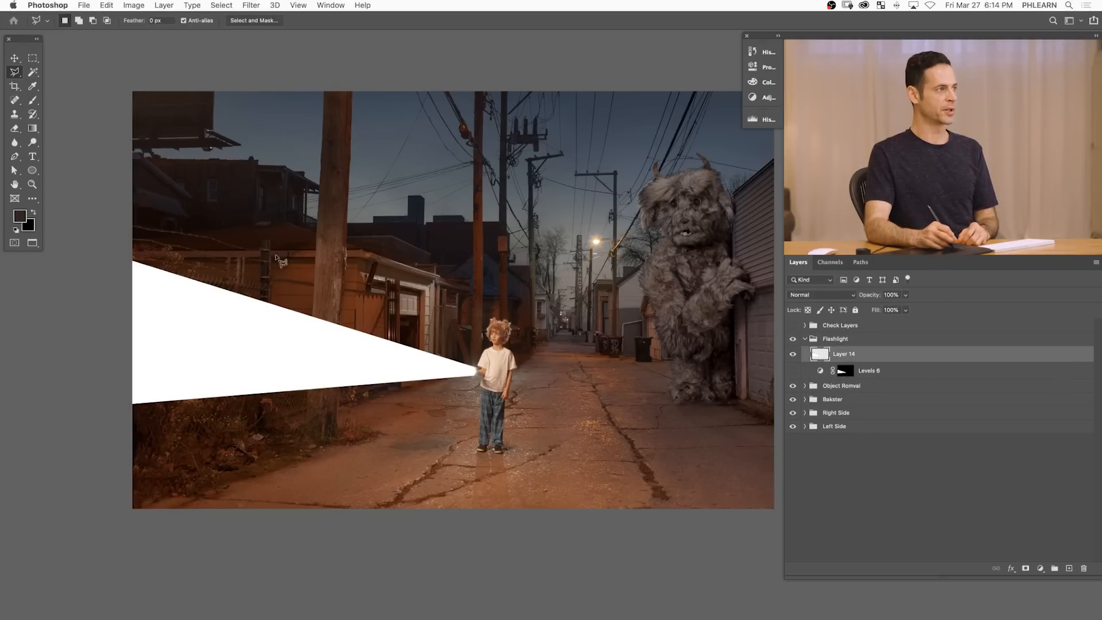
# - Start a Tilt-Shift blur on the beam layer, centered on the flashlight with vertical guide lines and the focus line partway along the beam
pyautogui.click(252, 5)
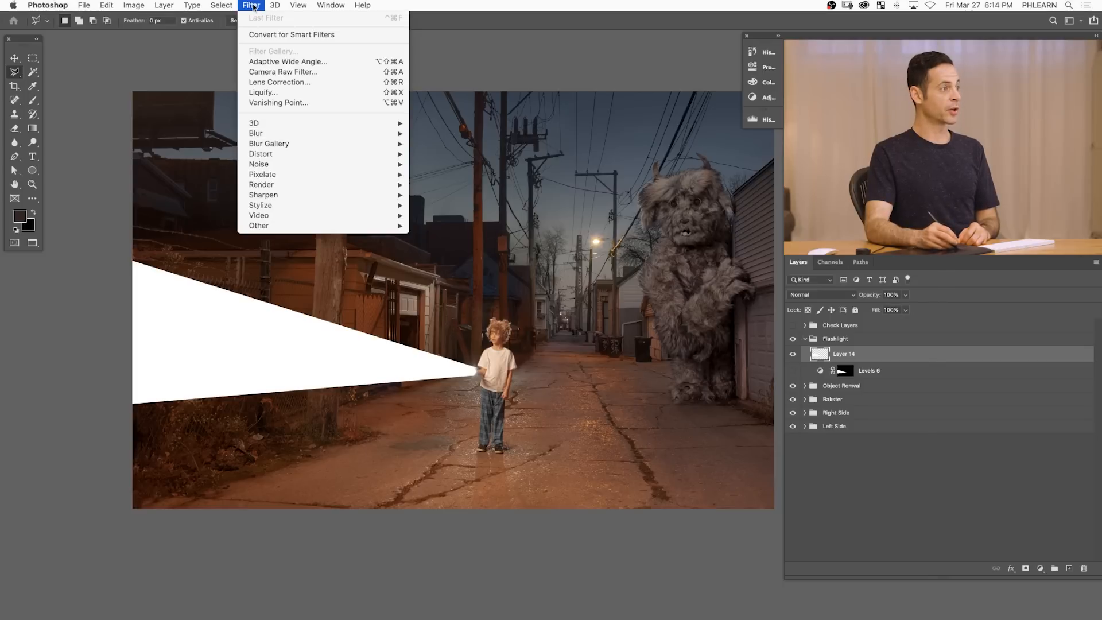
pyautogui.moveTo(297, 144)
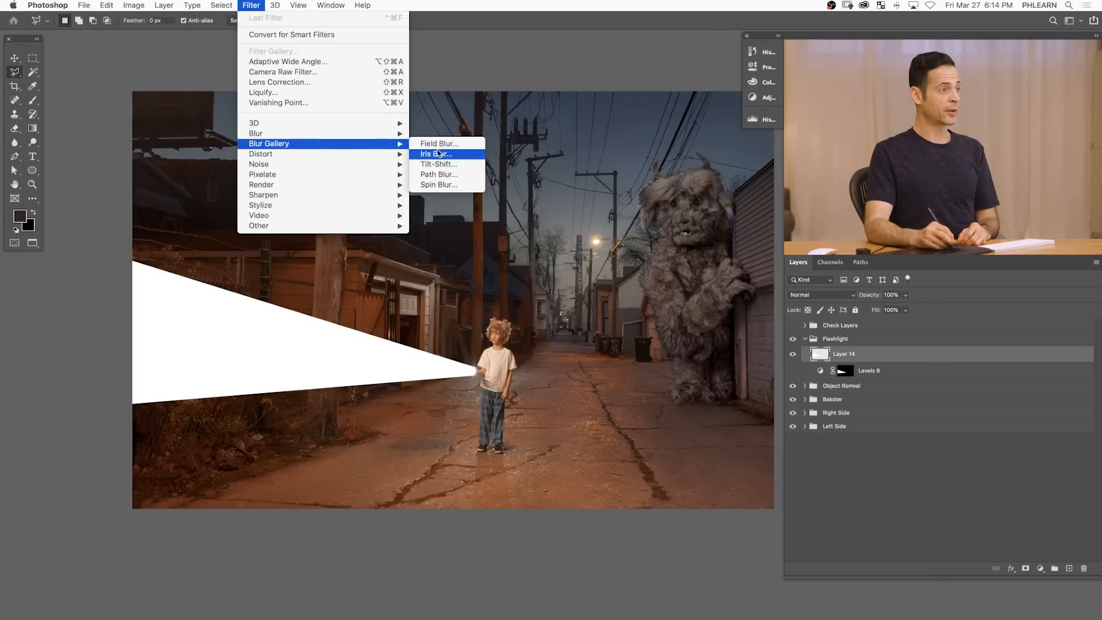
pyautogui.click(447, 164)
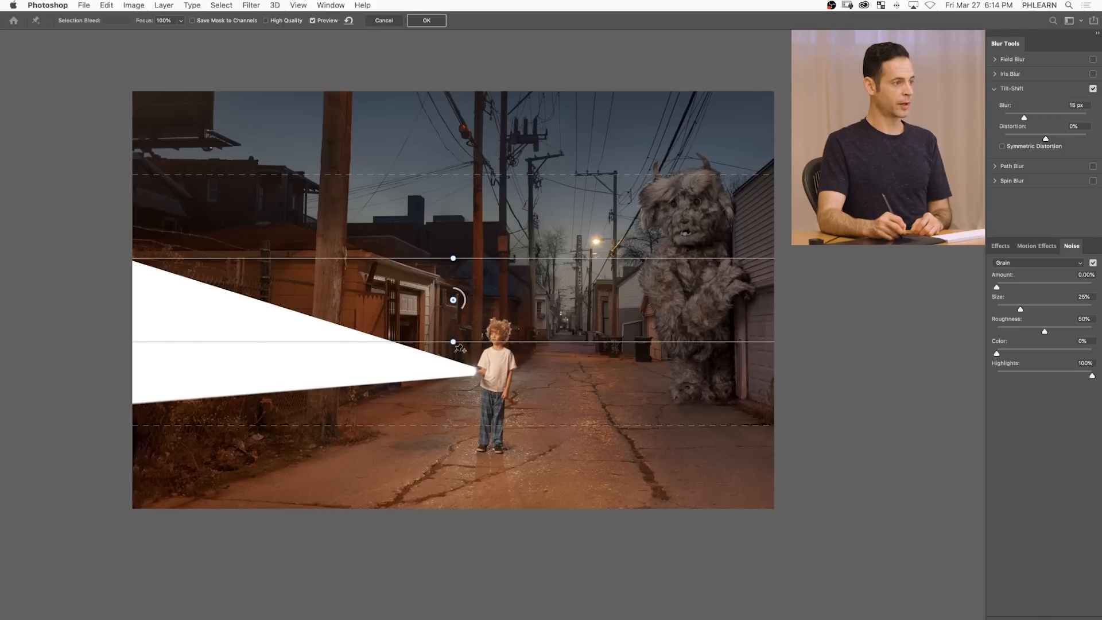
pyautogui.moveTo(447, 347); pyautogui.dragTo(477, 370)
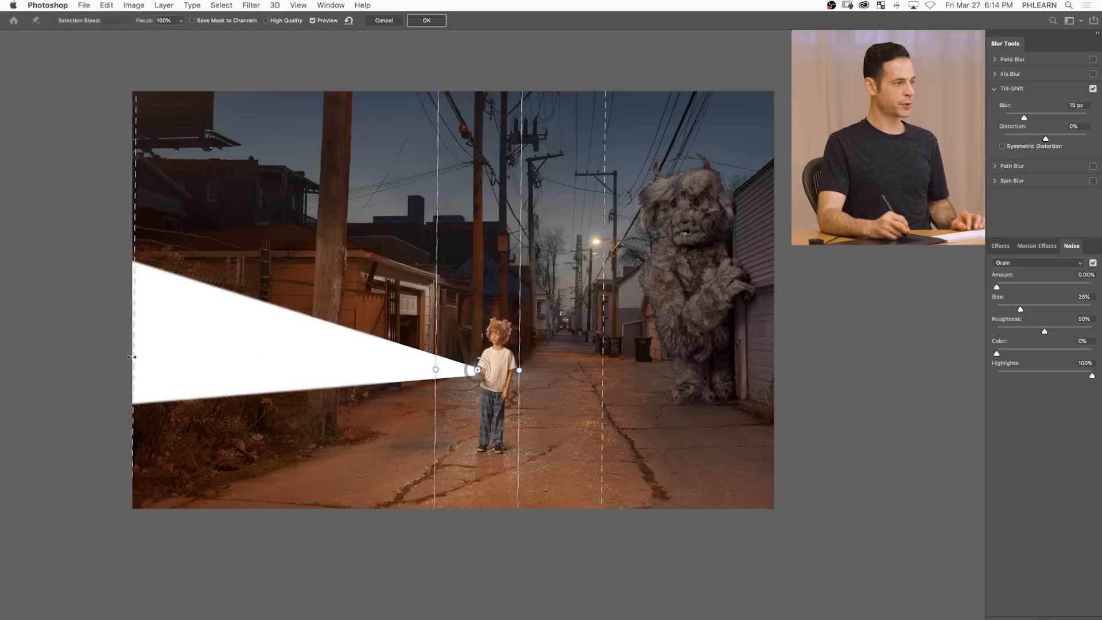
pyautogui.moveTo(435, 372); pyautogui.dragTo(331, 345)
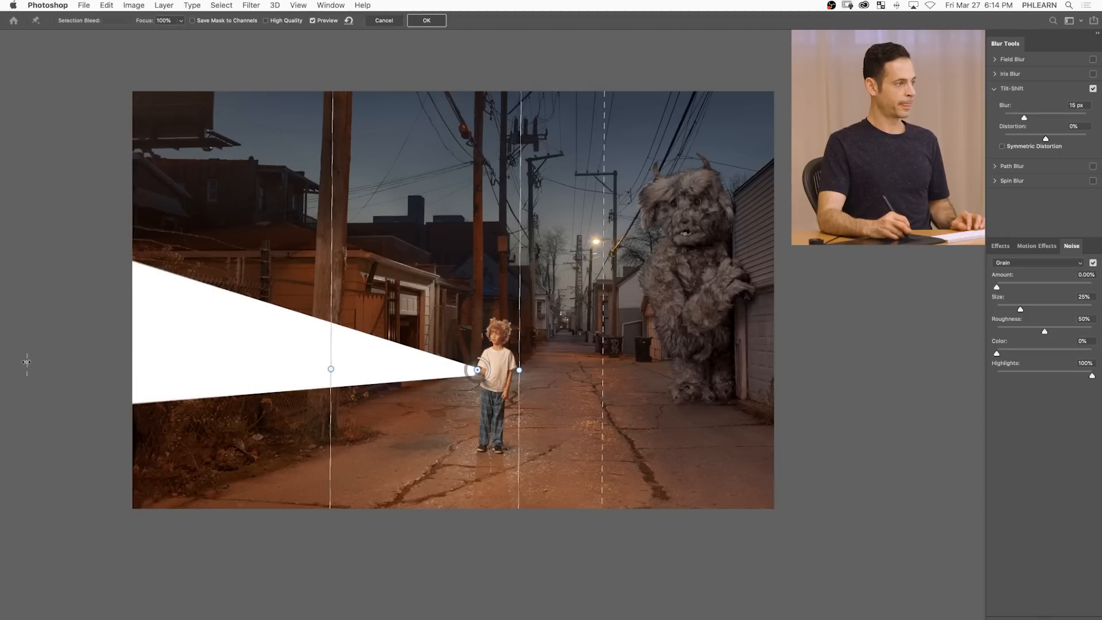
pyautogui.moveTo(333, 344); pyautogui.dragTo(277, 344)
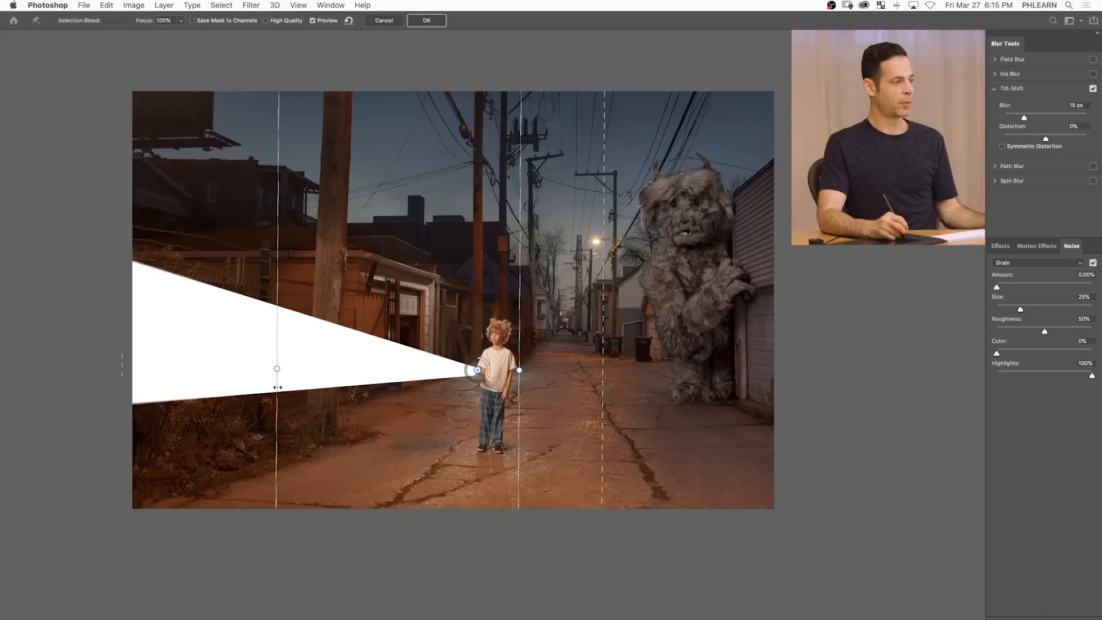
pyautogui.moveTo(277, 387); pyautogui.dragTo(321, 379)
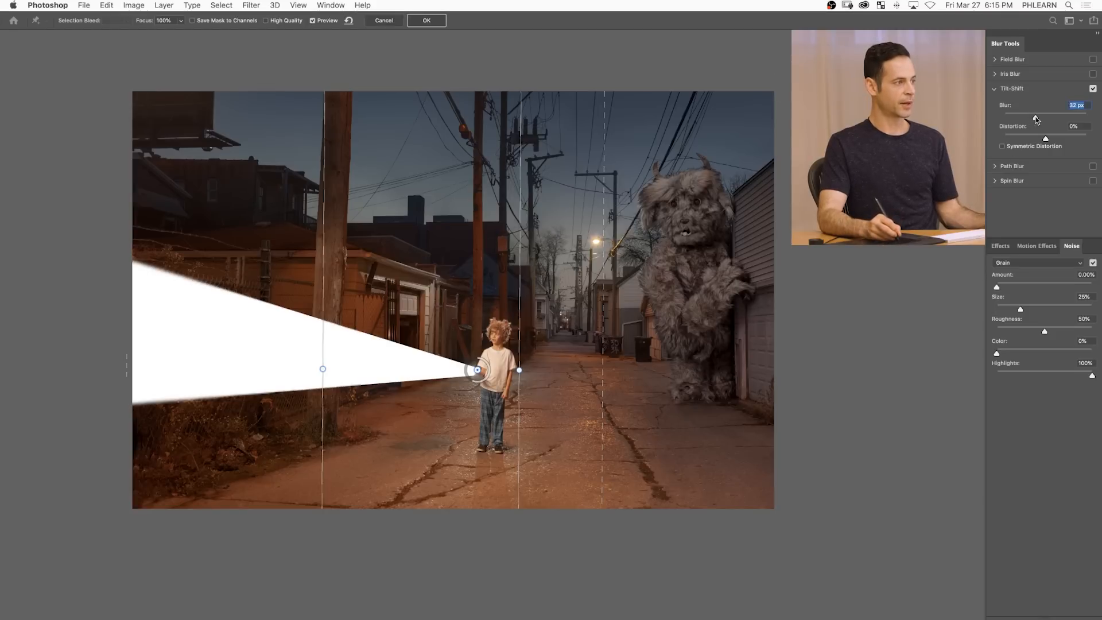
# - Raise the tilt-shift blur to about 188 px, bring the focus line close to the flashlight, and place the outer line beyond the image's left edge
pyautogui.moveTo(1047, 119); pyautogui.dragTo(1056, 118)
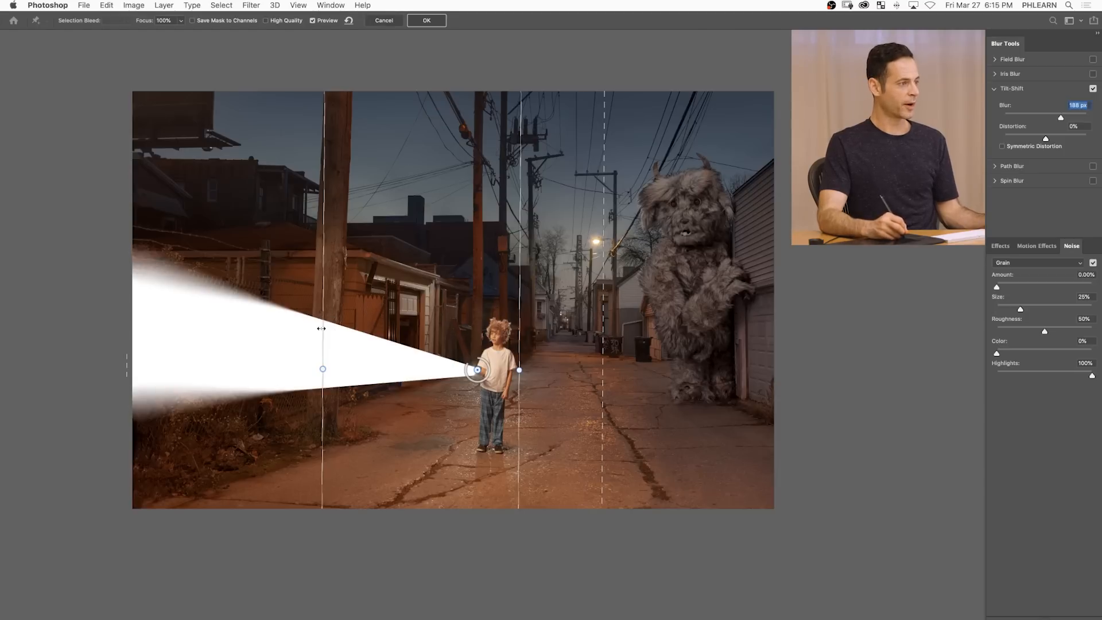
pyautogui.moveTo(325, 325); pyautogui.dragTo(419, 327)
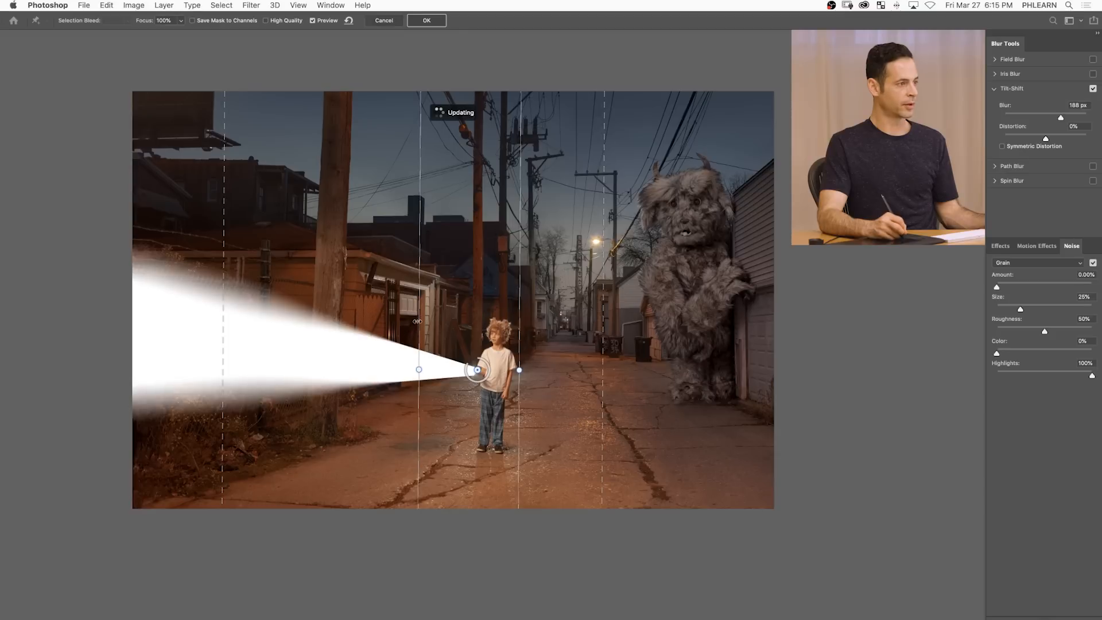
pyautogui.moveTo(419, 319); pyautogui.dragTo(455, 320)
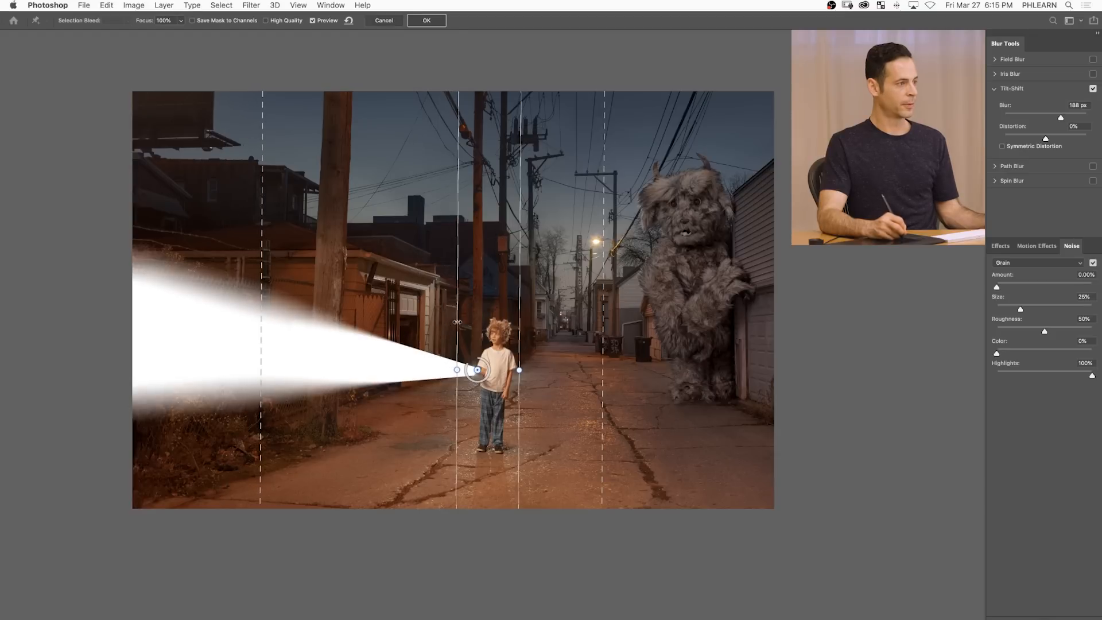
pyautogui.moveTo(259, 334); pyautogui.dragTo(125, 332)
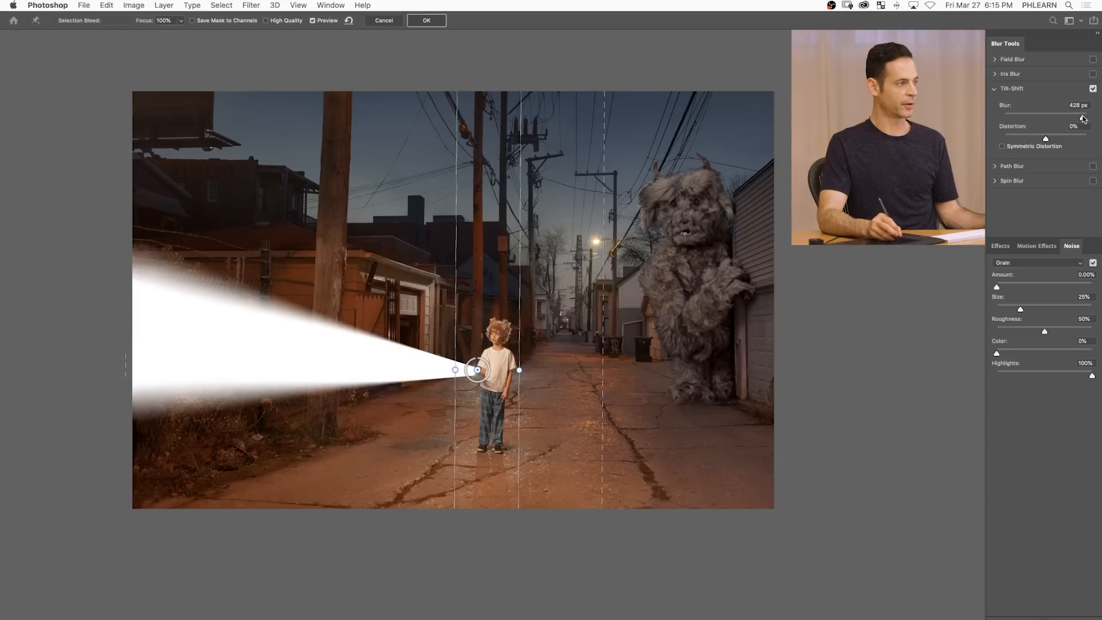
# - Adjust the tilt-shift blur amount to about 172 px and apply it to the beam layer
pyautogui.moveTo(1081, 118); pyautogui.dragTo(1064, 117)
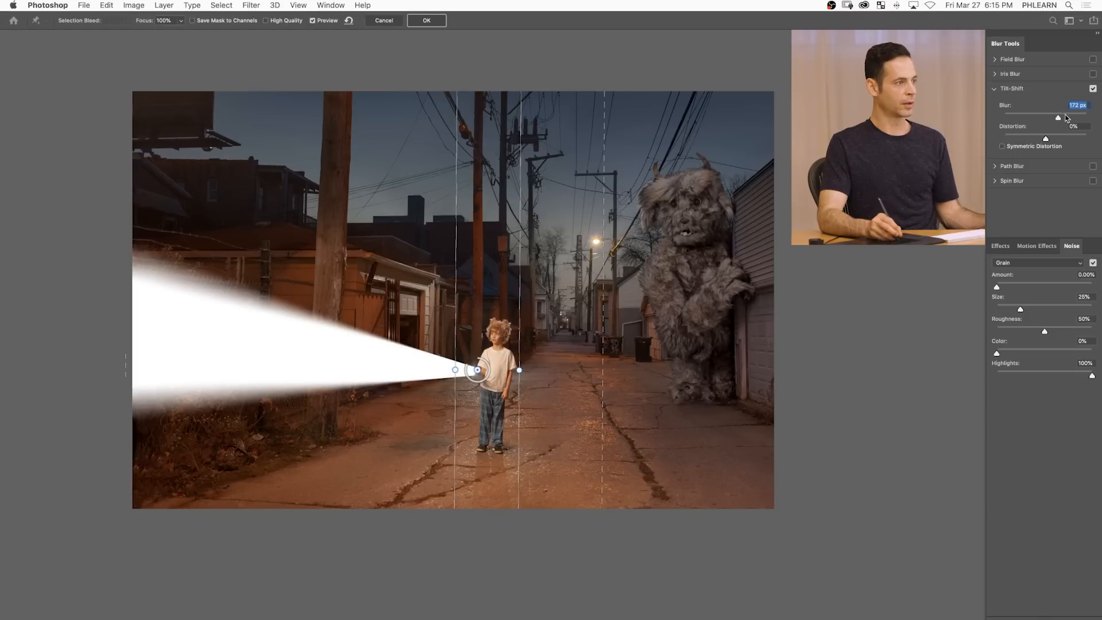
pyautogui.moveTo(1062, 117); pyautogui.dragTo(1058, 117)
pyautogui.click(423, 20)
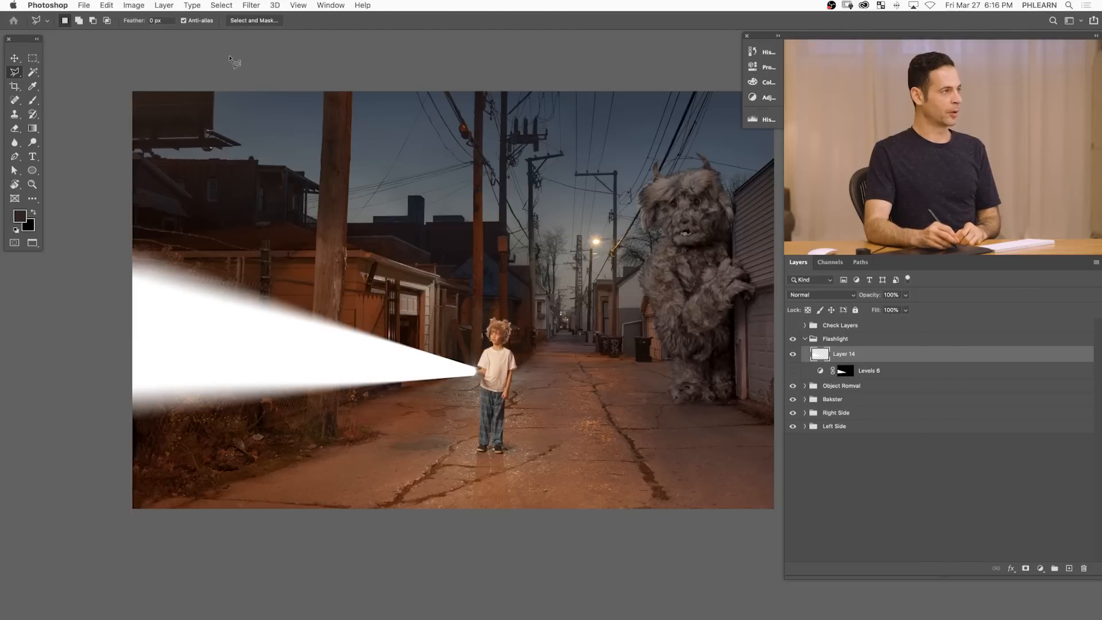
# - Apply a Gaussian Blur with a radius of about 26.1 pixels to the white beam layer
pyautogui.click(251, 5)
pyautogui.moveTo(321, 133)
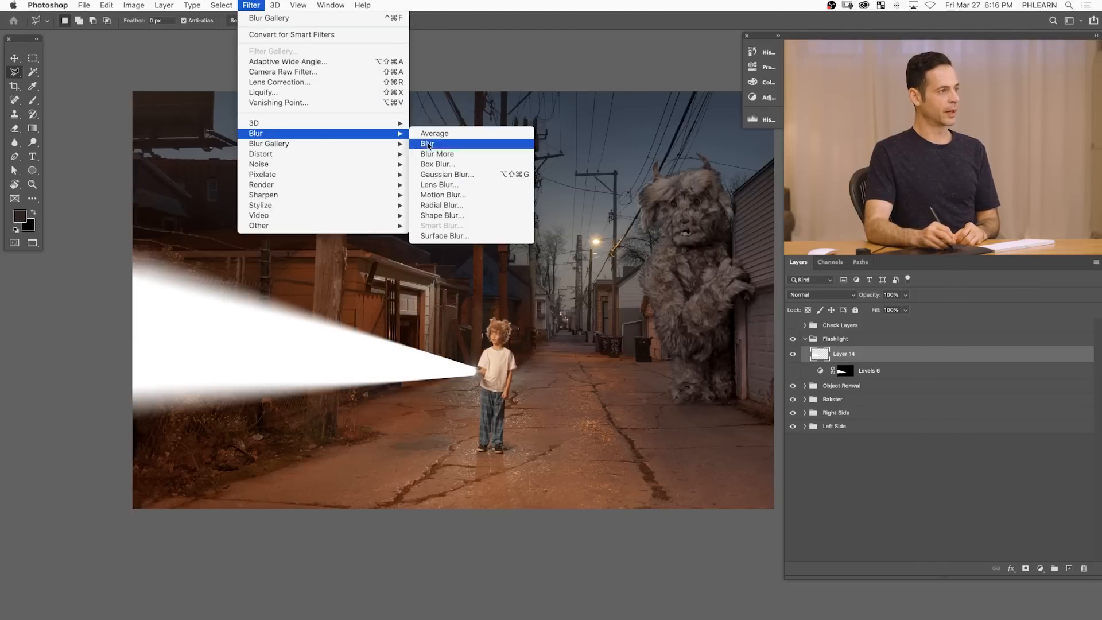
pyautogui.click(447, 174)
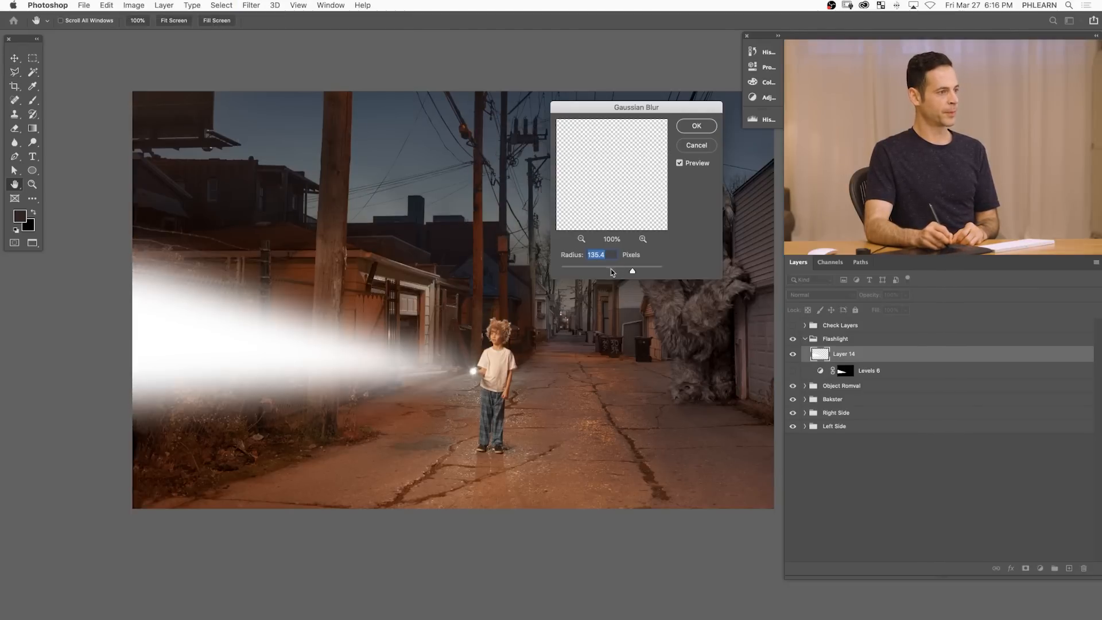
pyautogui.moveTo(595, 272); pyautogui.dragTo(597, 270)
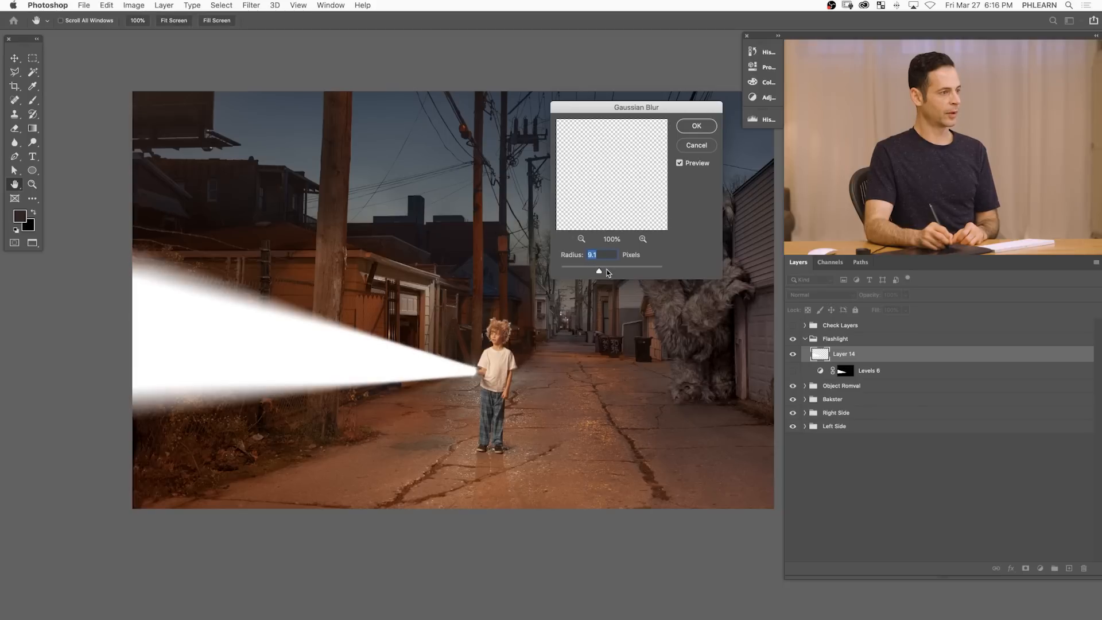
pyautogui.moveTo(611, 273); pyautogui.dragTo(609, 274)
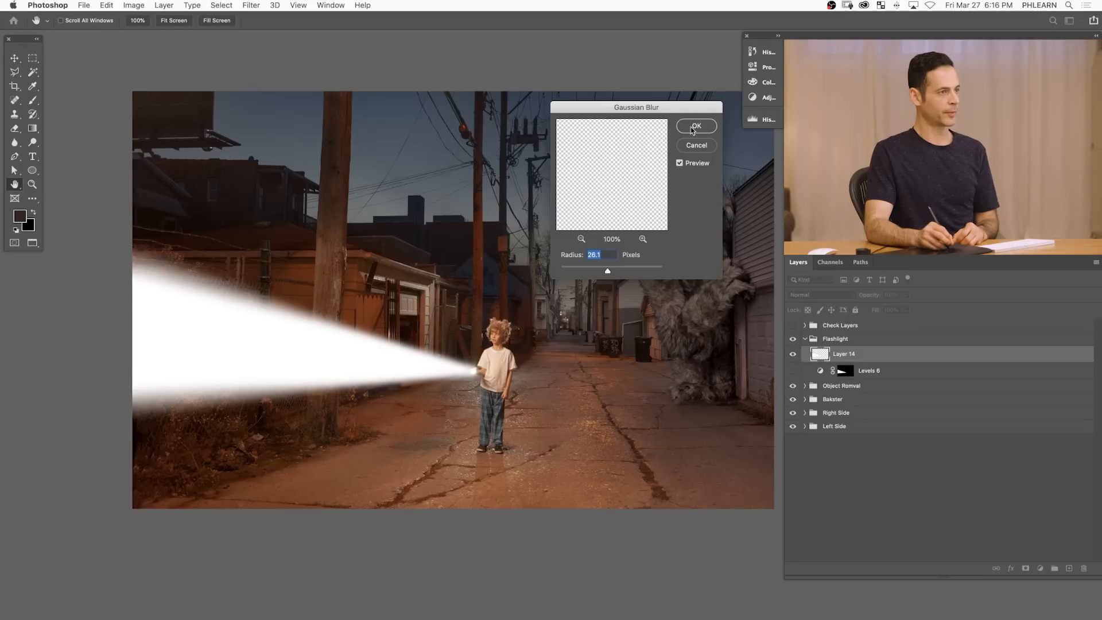
pyautogui.press('Return')
pyautogui.press('l')
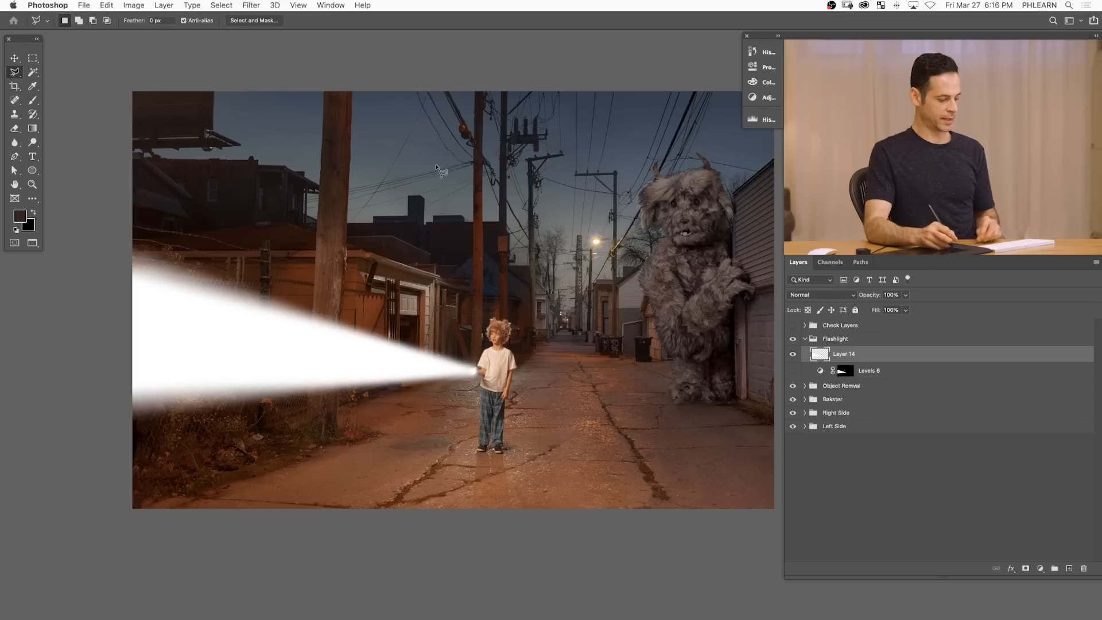
# - Toggle the beam layer's visibility for comparison, try moving the beam up and away from the flashlight, and undo the move
pyautogui.press('v')
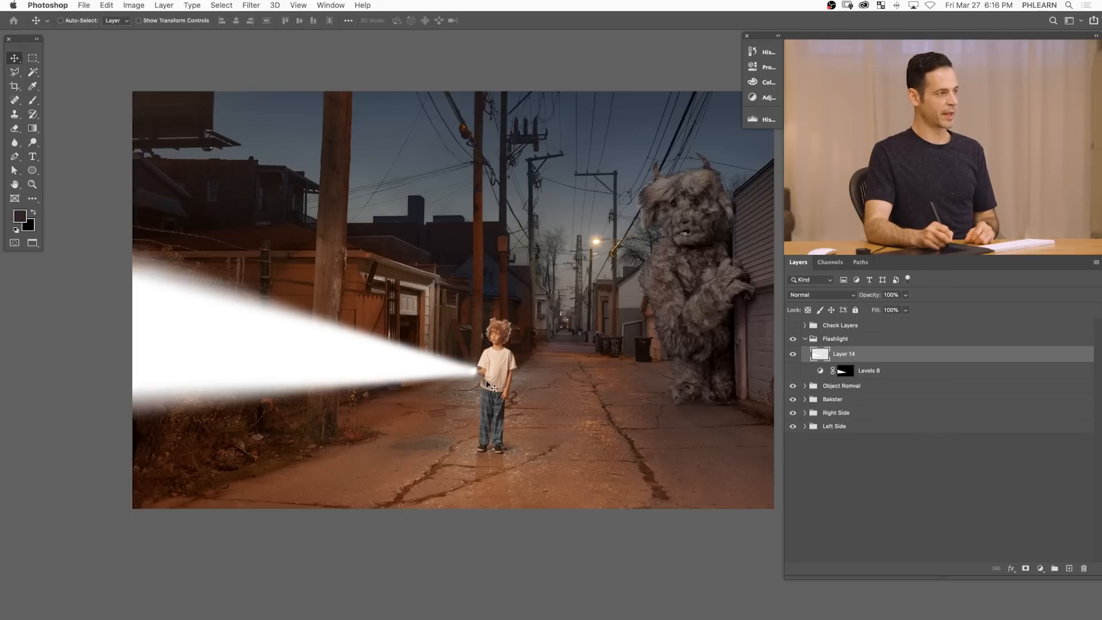
pyautogui.click(793, 354)
pyautogui.click(792, 354)
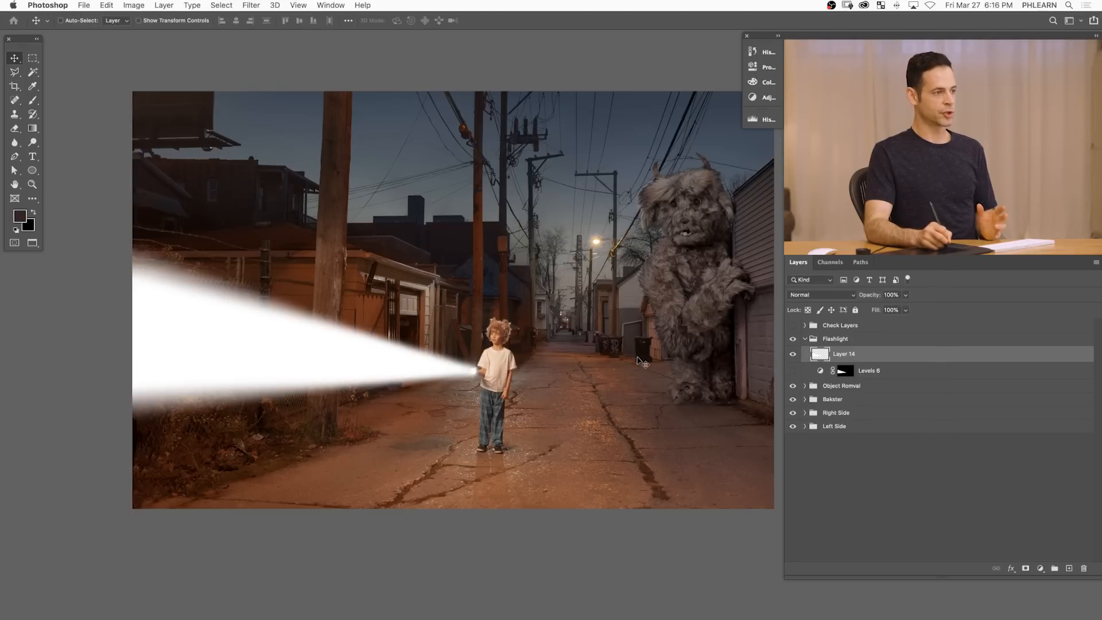
pyautogui.moveTo(607, 355); pyautogui.dragTo(700, 284)
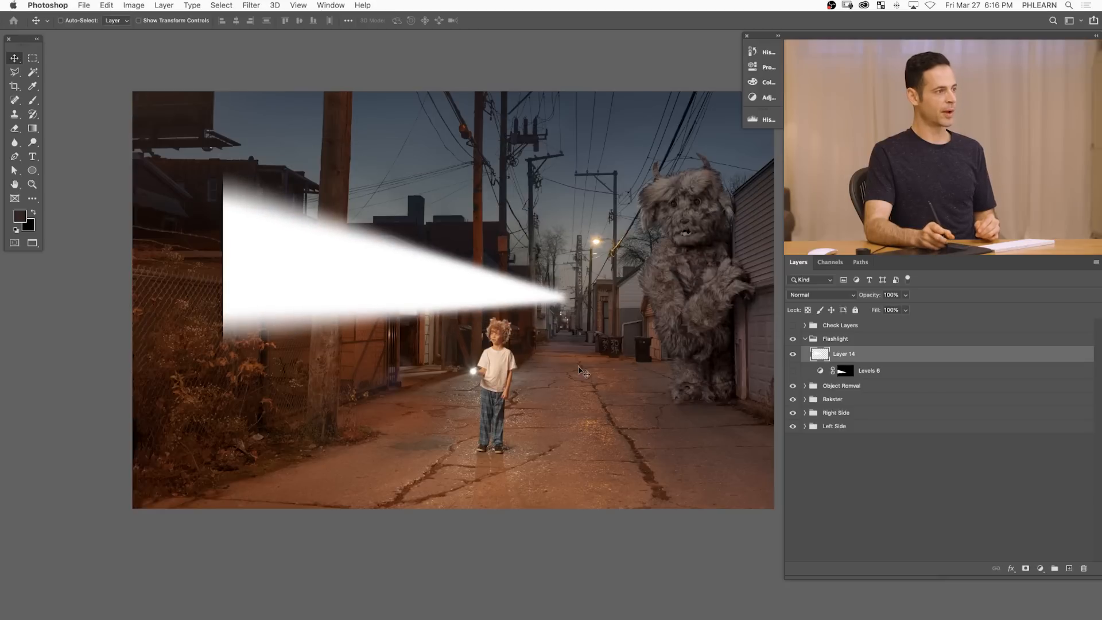
pyautogui.hotkey('ctrl', 'z')
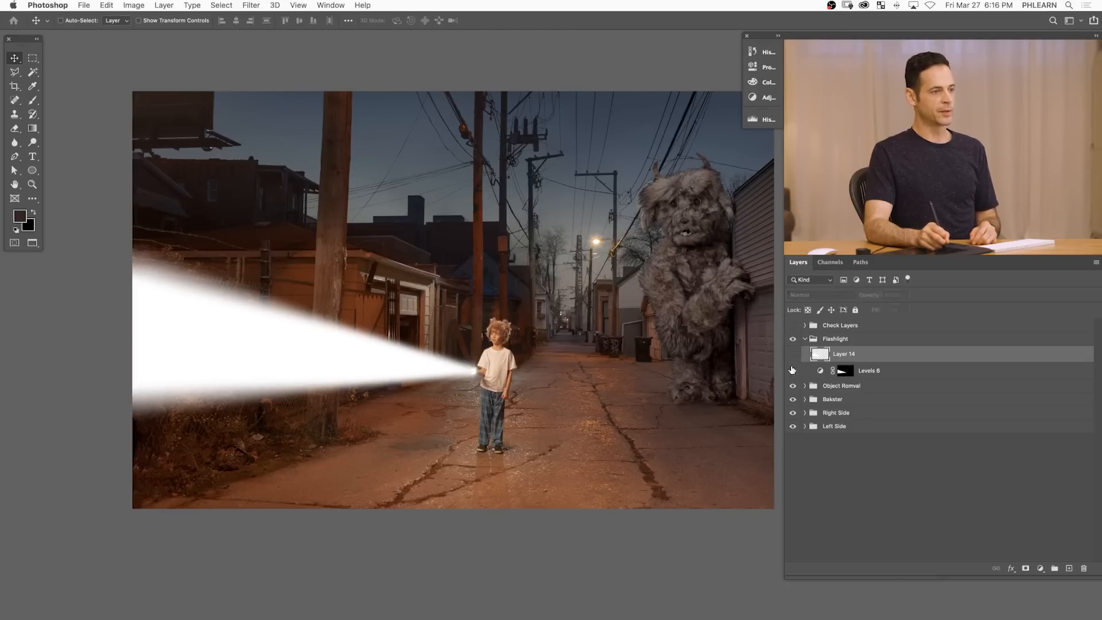
# - Hide the white beam layer, show the Levels 6 adjustment, and fill its mask entirely with black
pyautogui.click(793, 355)
pyautogui.click(793, 371)
pyautogui.click(842, 372)
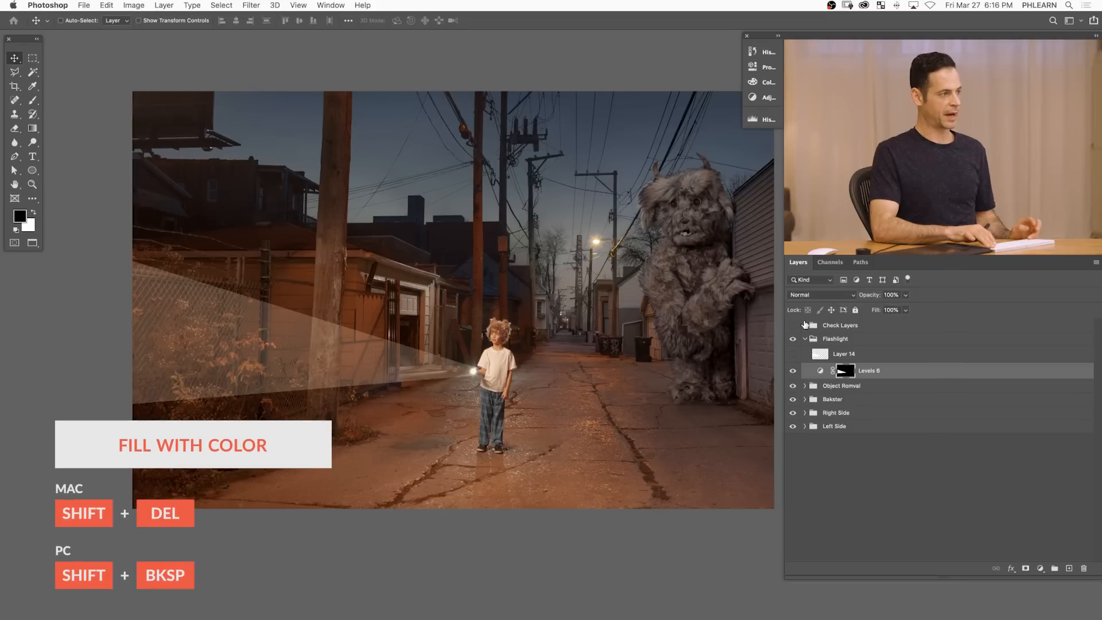
pyautogui.hotkey('shift', 'BackSpace')
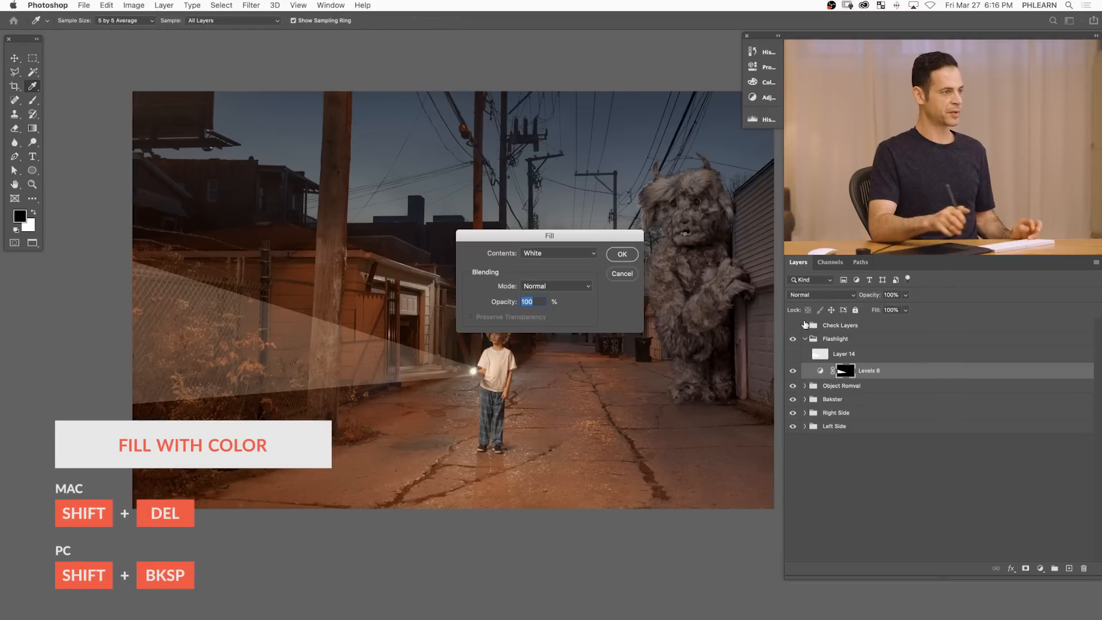
pyautogui.click(565, 256)
pyautogui.click(561, 233)
pyautogui.click(625, 256)
pyautogui.press('v')
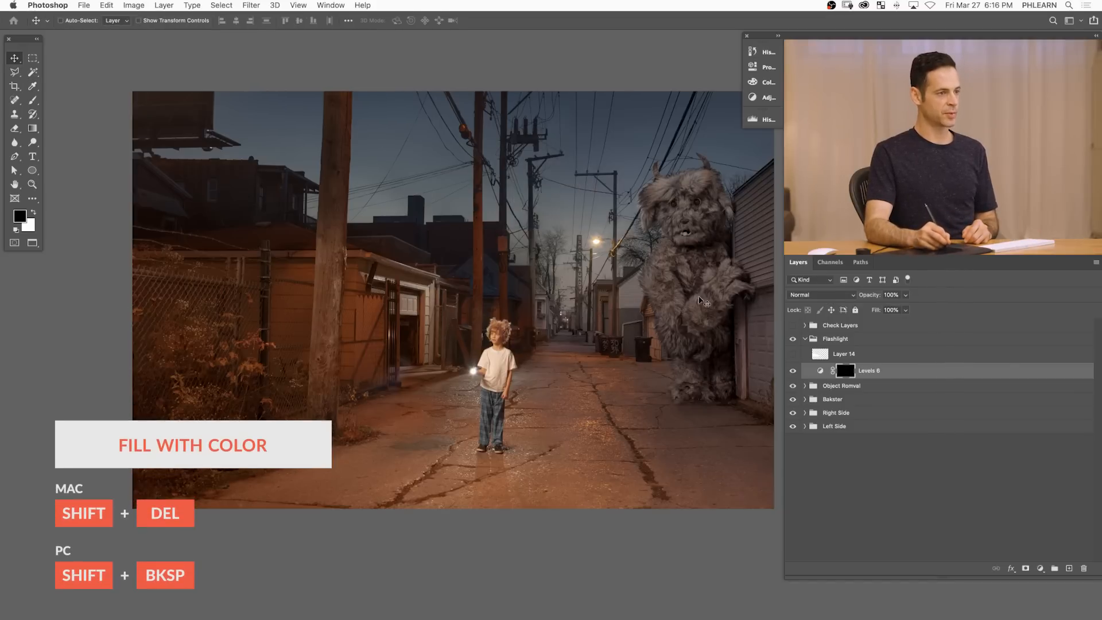
# - Load the blurred white beam on Layer 14 as a selection, and hide that layer
pyautogui.click(793, 356)
pyautogui.click(855, 357)
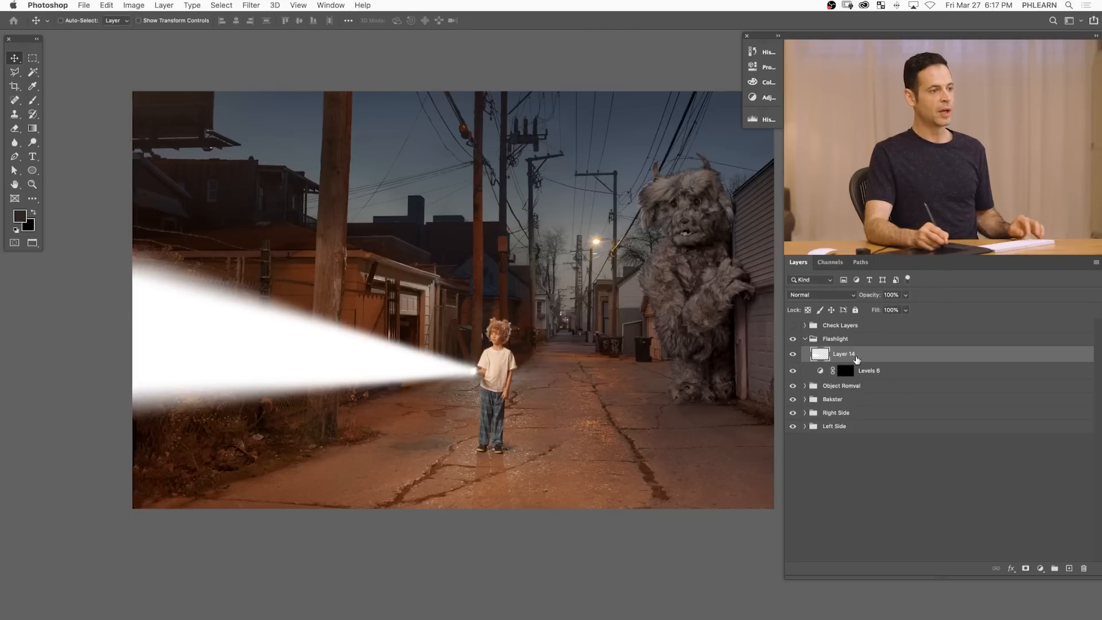
pyautogui.keyDown('super'); pyautogui.click(823, 357); pyautogui.keyUp('super')
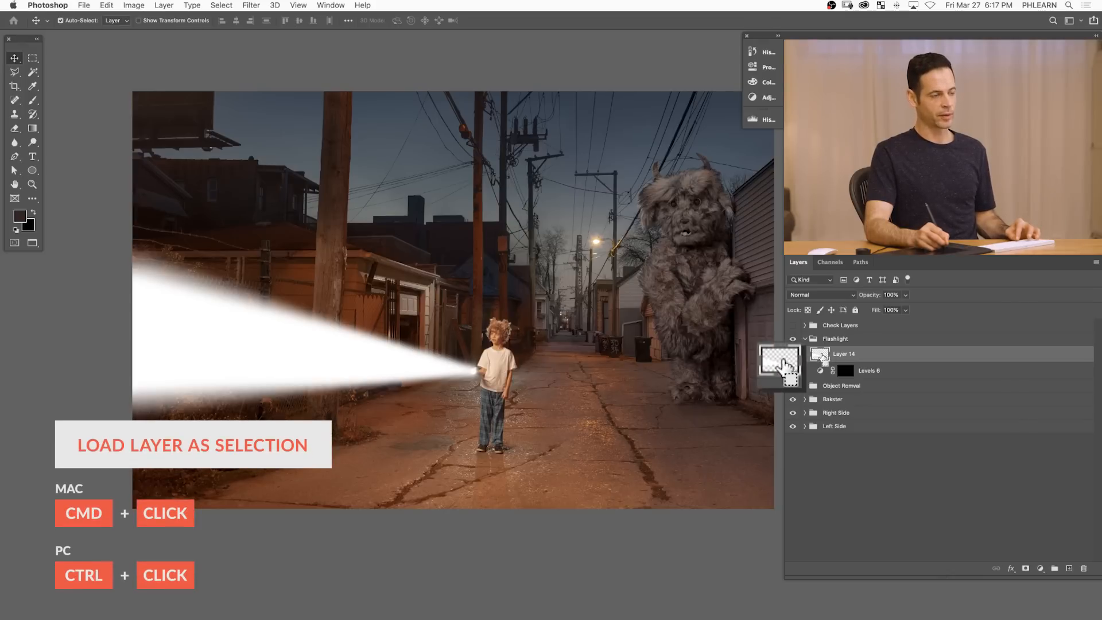
pyautogui.keyDown('super'); pyautogui.click(823, 357); pyautogui.keyUp('super')
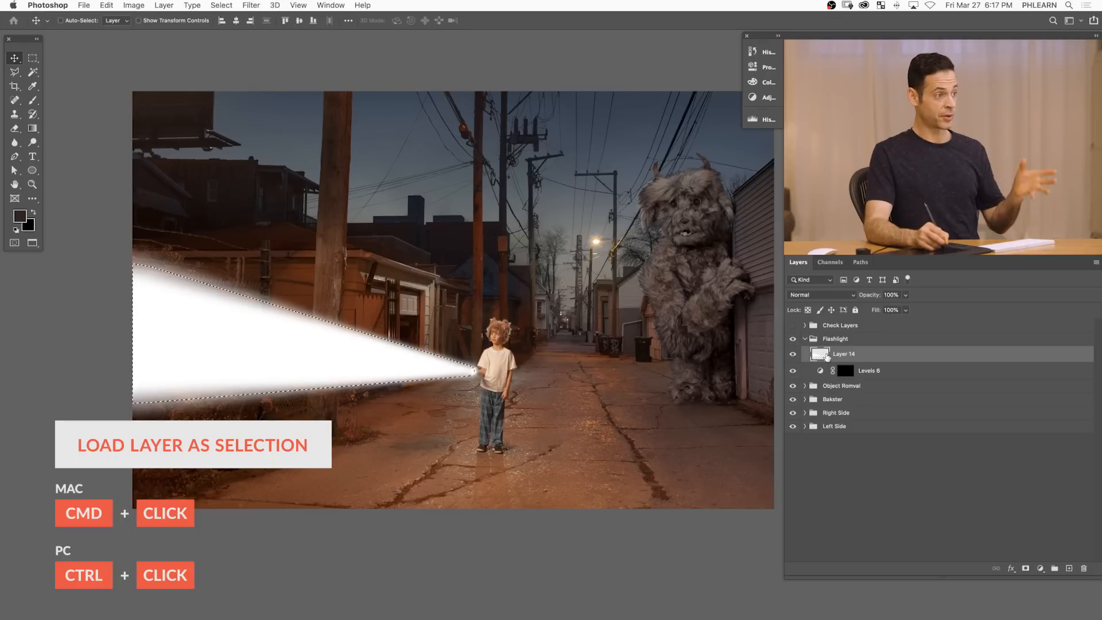
pyautogui.click(792, 354)
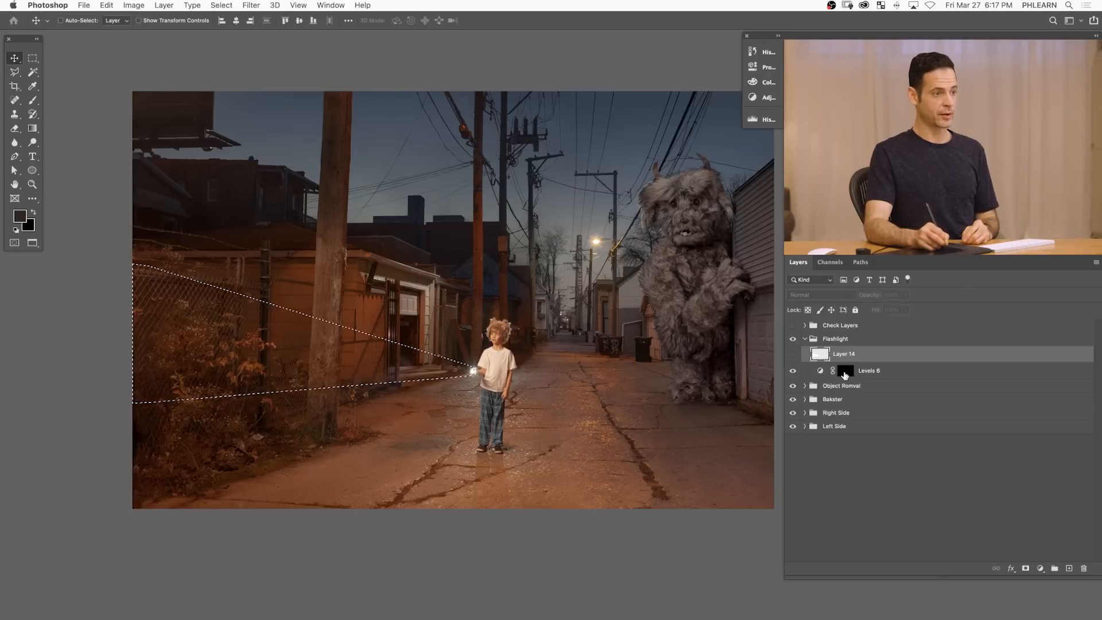
# - Fill the beam selection with white on the Levels 6 mask and deselect
pyautogui.click(847, 371)
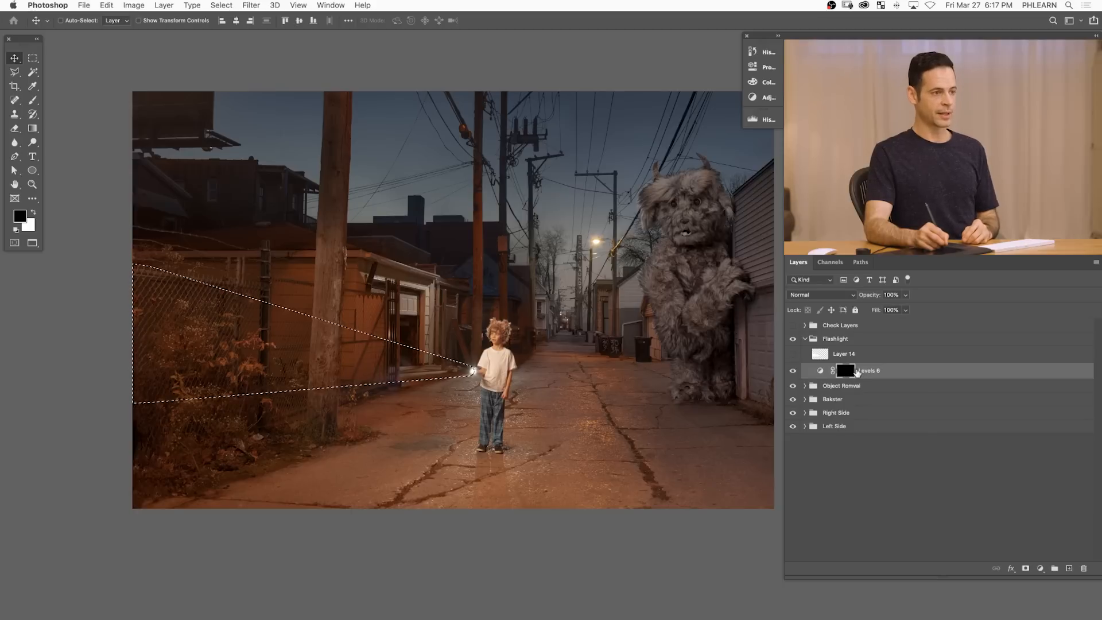
pyautogui.hotkey('shift', 'BackSpace')
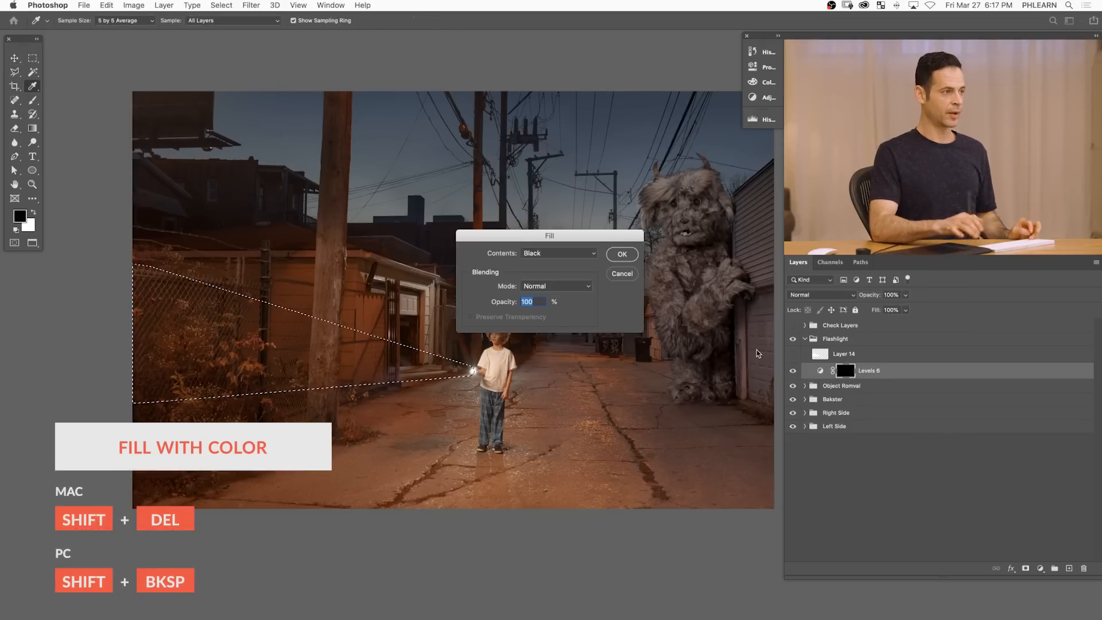
pyautogui.click(544, 254)
pyautogui.click(545, 271)
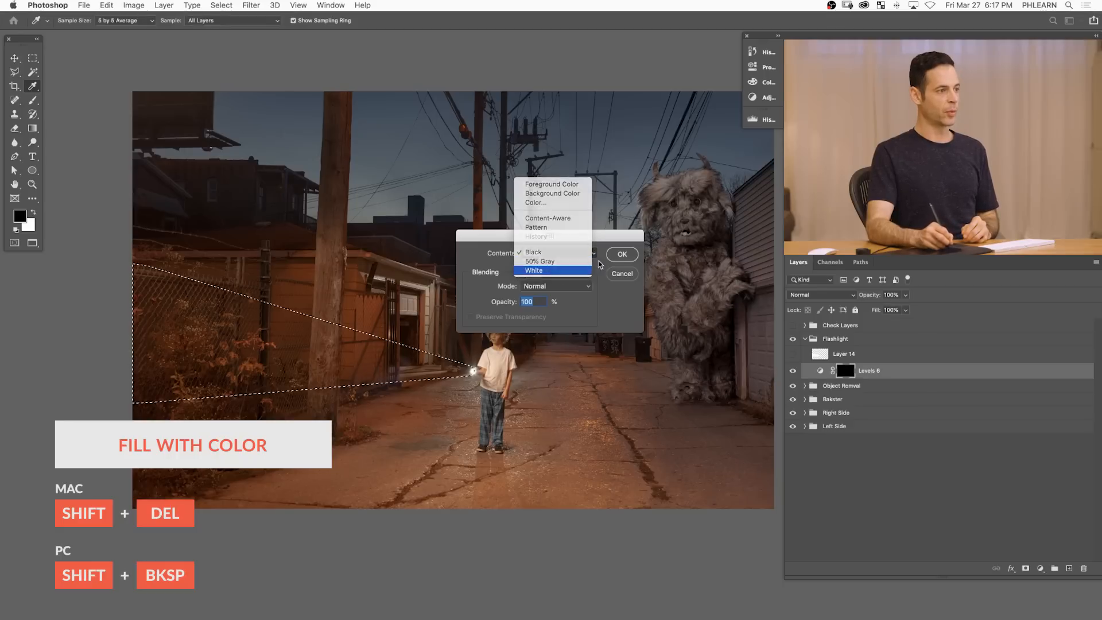
pyautogui.click(622, 253)
pyautogui.press('super+d')
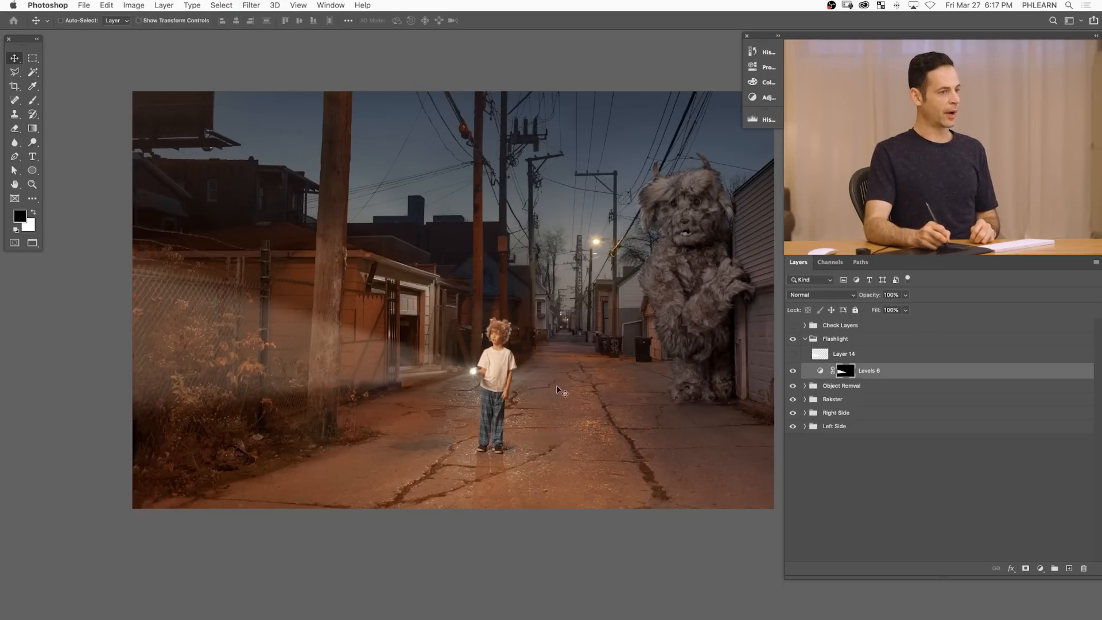
# - Toggle the visibility of the white beam layer and the Levels 6 adjustment to compare the light effect
pyautogui.click(793, 354)
pyautogui.click(793, 354)
pyautogui.click(793, 371)
pyautogui.click(793, 371)
pyautogui.click(793, 370)
pyautogui.click(792, 371)
pyautogui.click(793, 371)
pyautogui.click(793, 371)
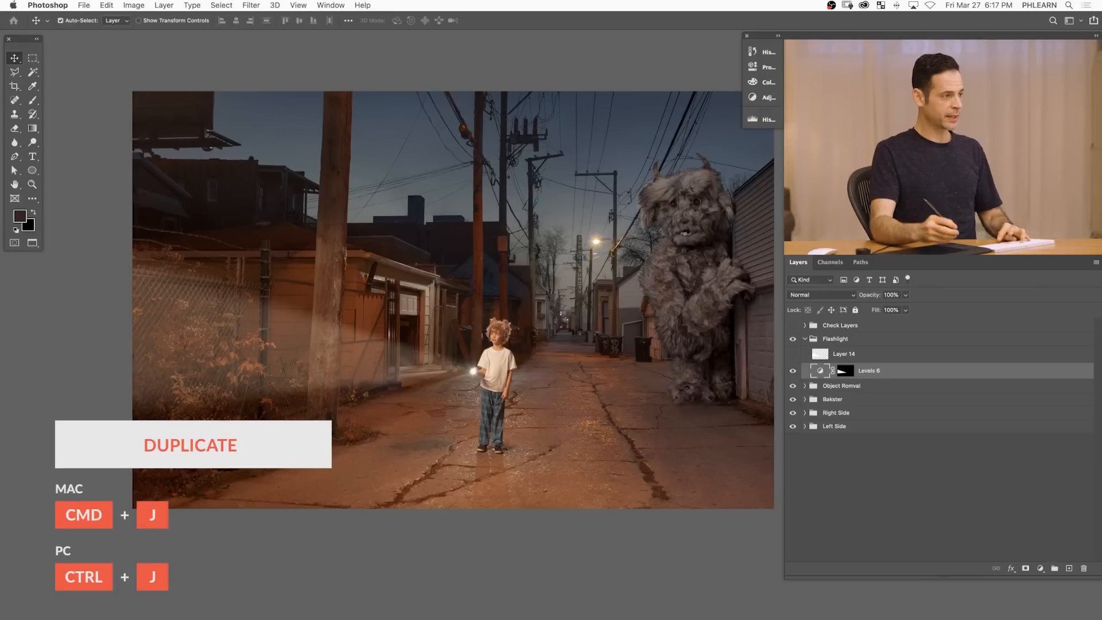
# - Duplicate the Levels 6 adjustment, squash the copy's beam to about 40% height, and move it up to the flashlight
pyautogui.press('super+j')
pyautogui.press('super+t')
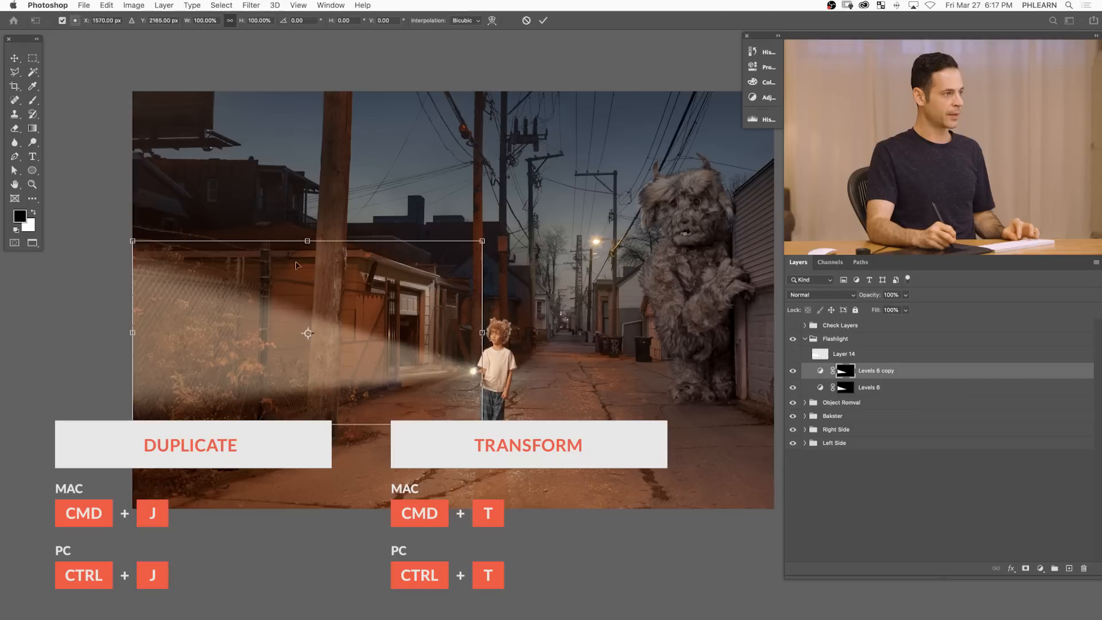
pyautogui.moveTo(307, 241); pyautogui.dragTo(300, 356)
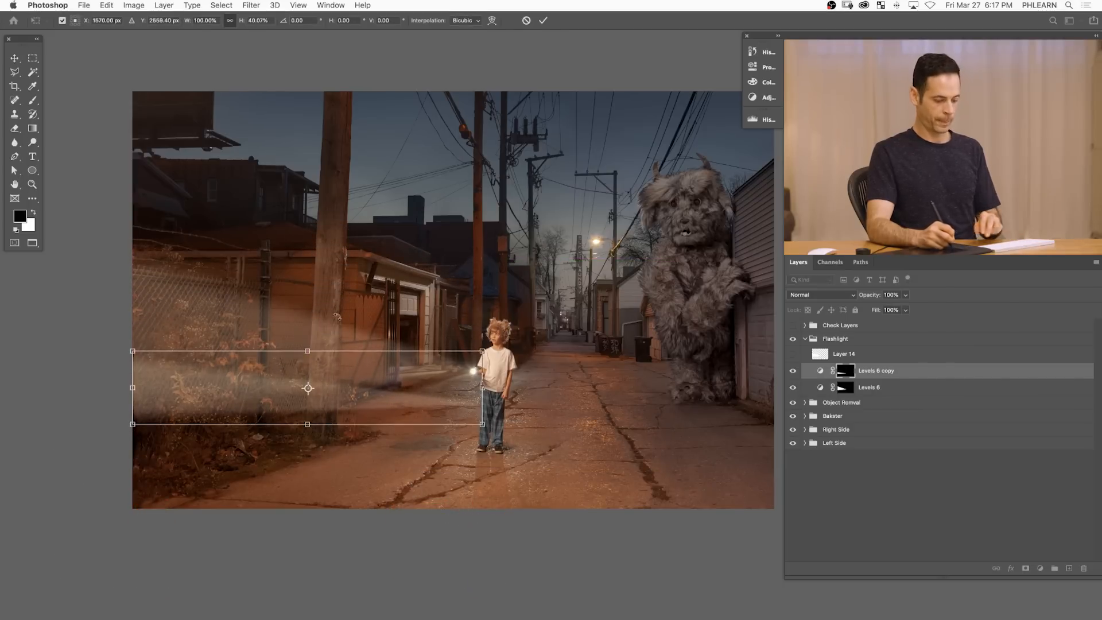
pyautogui.press('Return')
pyautogui.moveTo(442, 425); pyautogui.dragTo(446, 399)
pyautogui.moveTo(476, 453); pyautogui.dragTo(480, 449)
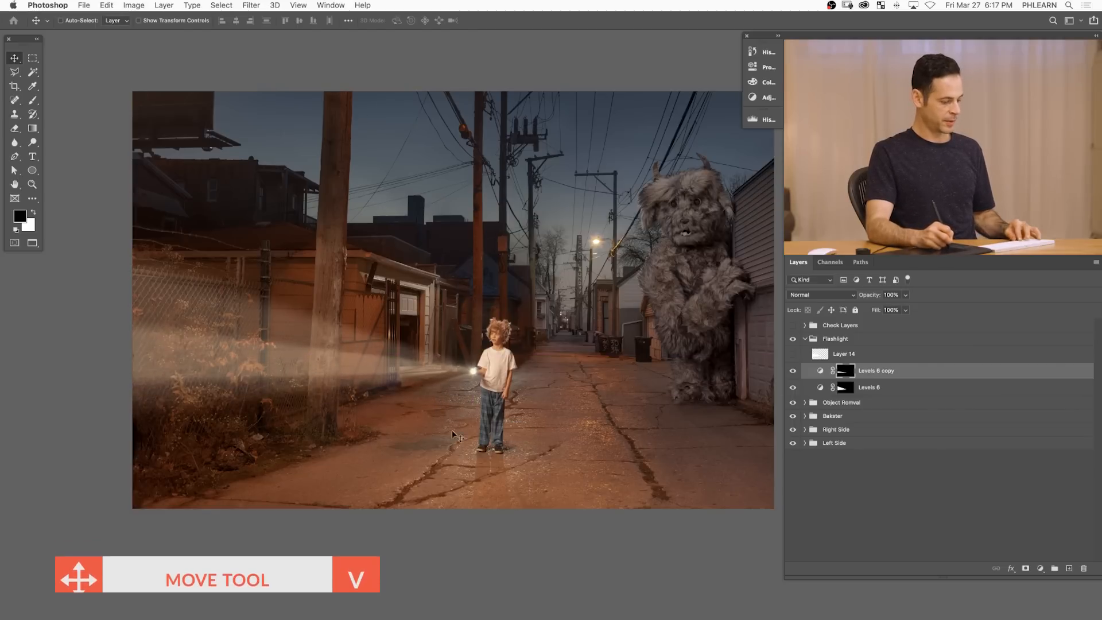
# - Transform the copied beam with its pivot at the flashlight, tilting its far end upward, and nudge it into line
pyautogui.press('super+t')
pyautogui.moveTo(130, 355); pyautogui.dragTo(119, 355)
pyautogui.moveTo(292, 313); pyautogui.dragTo(302, 307)
pyautogui.moveTo(302, 354); pyautogui.dragTo(467, 370)
pyautogui.moveTo(302, 307); pyautogui.dragTo(335, 308)
pyautogui.press('Return')
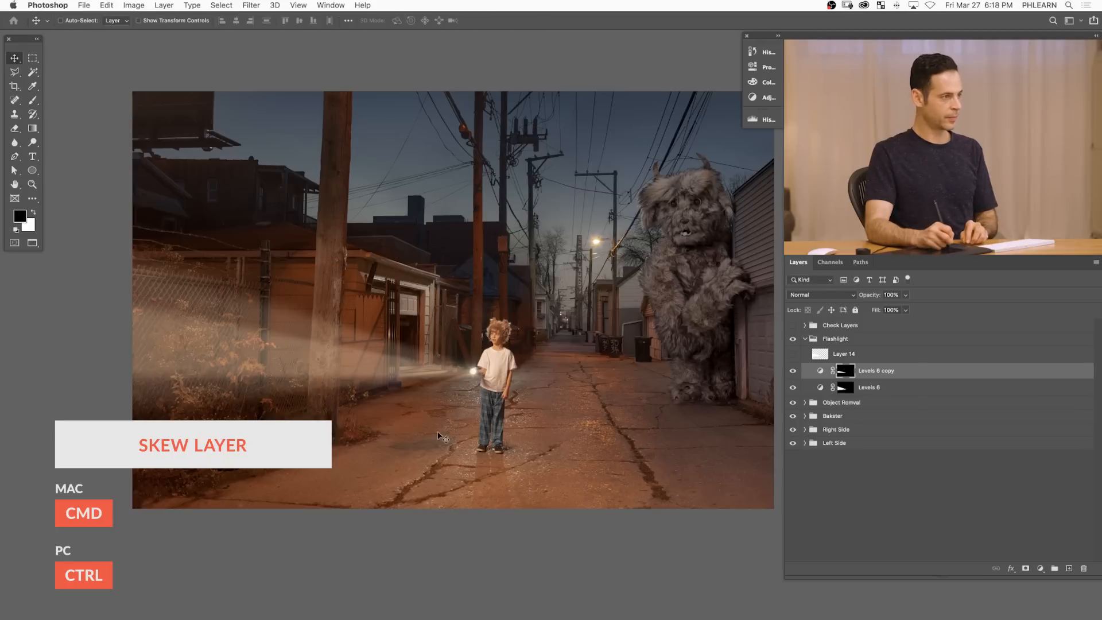
pyautogui.moveTo(440, 423); pyautogui.dragTo(431, 426)
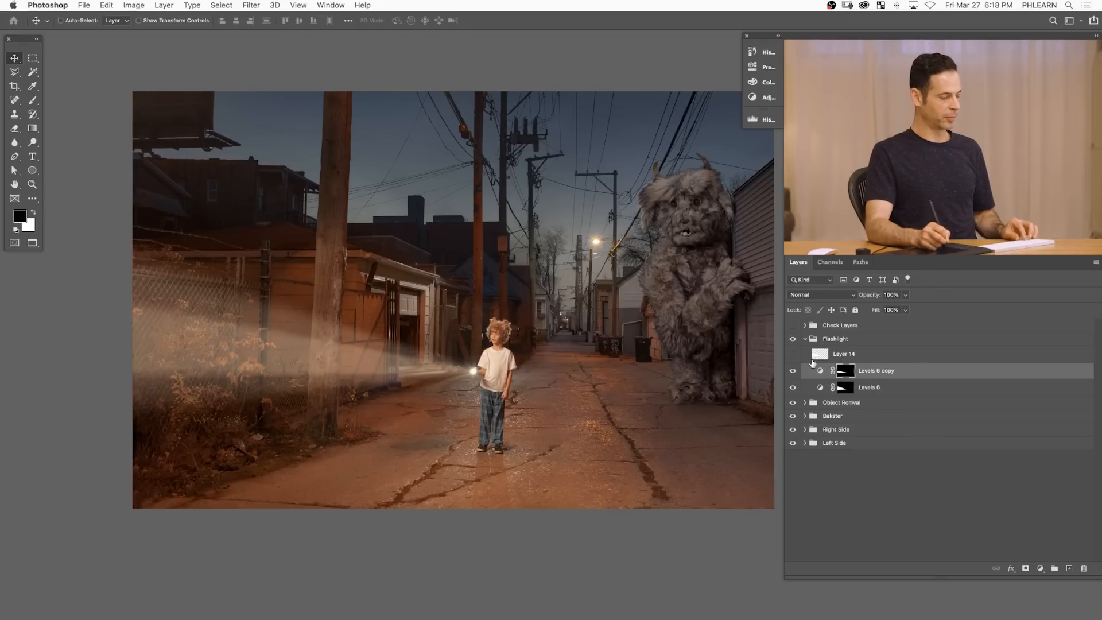
# - Apply a Gaussian Blur with a radius of about 44.4 pixels to the Levels 6 copy mask and check its effect
pyautogui.click(251, 7)
pyautogui.moveTo(270, 133)
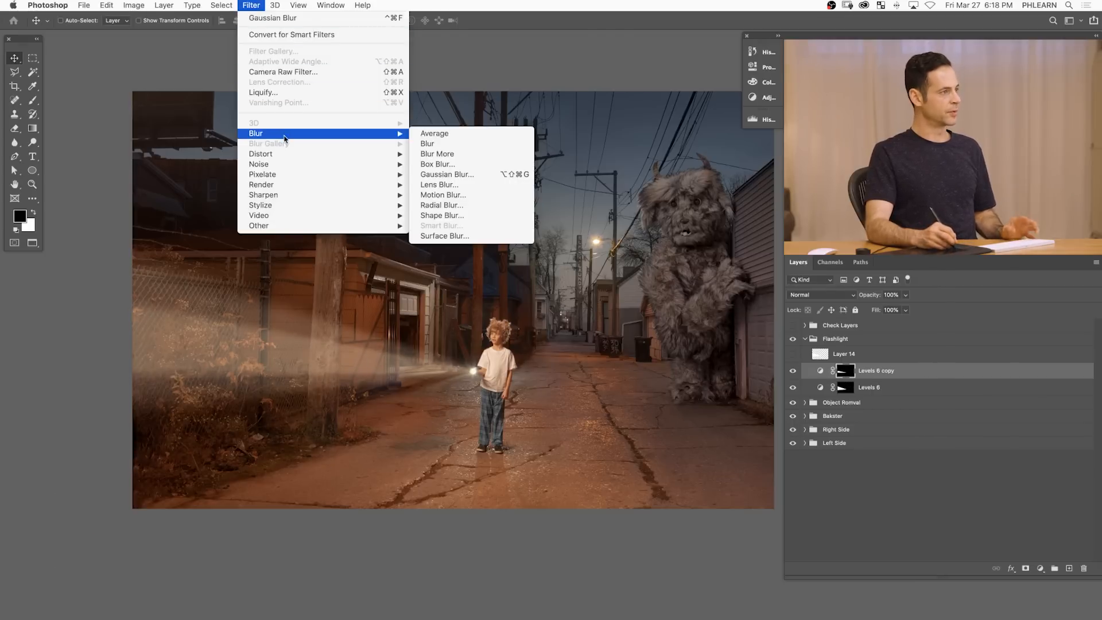
pyautogui.click(447, 174)
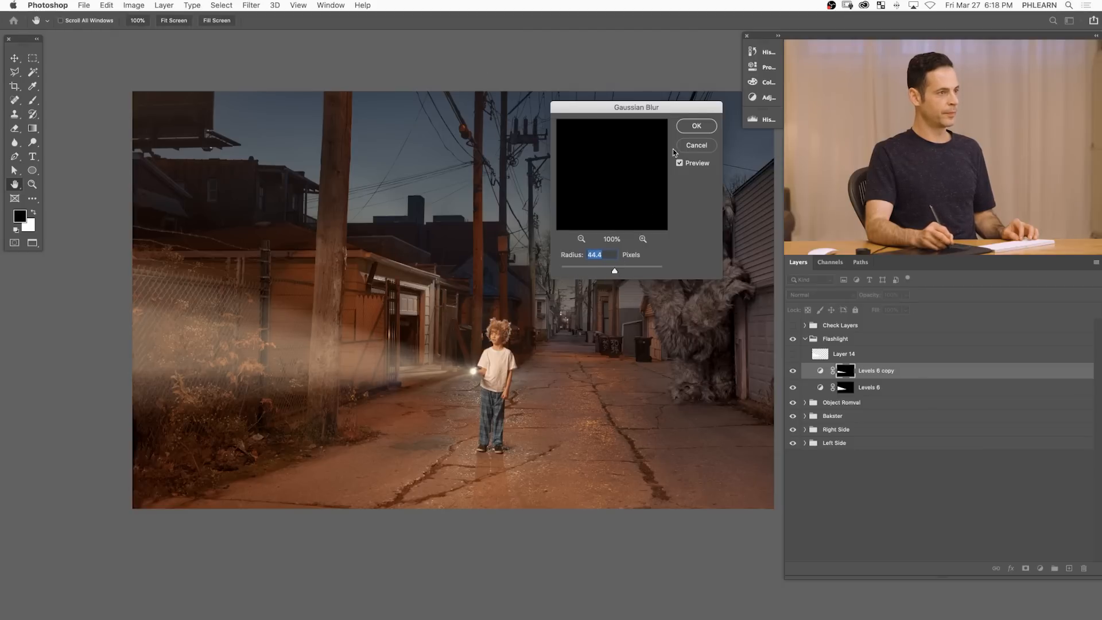
pyautogui.click(696, 146)
pyautogui.click(793, 372)
# - Duplicate the Levels 6 copy, squash the new beam to about 46% height, and move it up to the flashlight
pyautogui.press('super+j')
pyautogui.press('super+t')
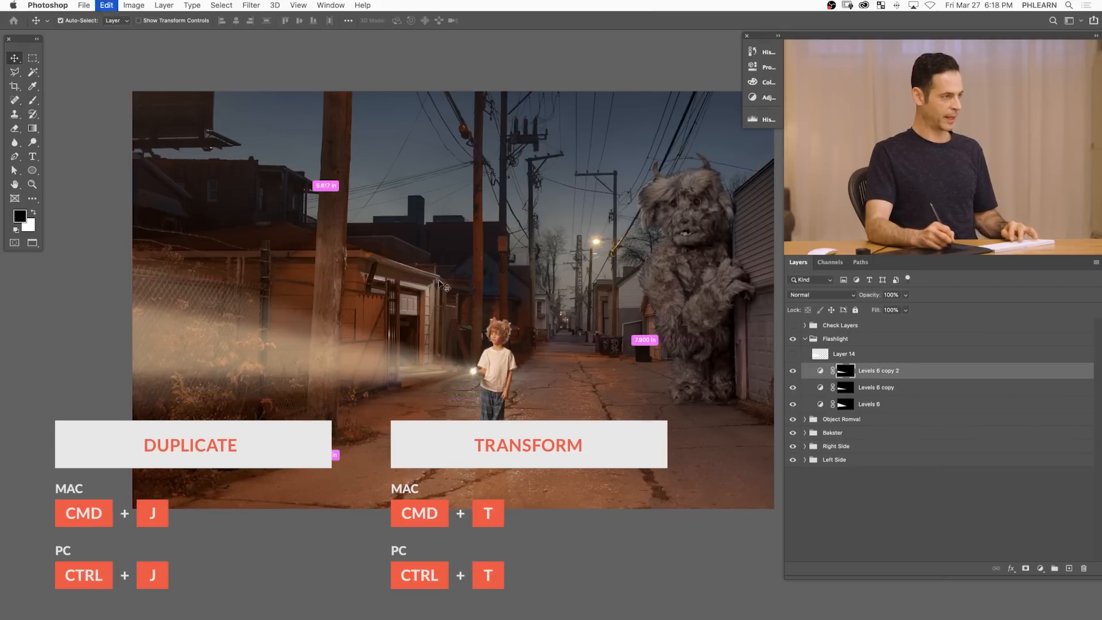
pyautogui.press('super+t')
pyautogui.moveTo(308, 278); pyautogui.dragTo(308, 343)
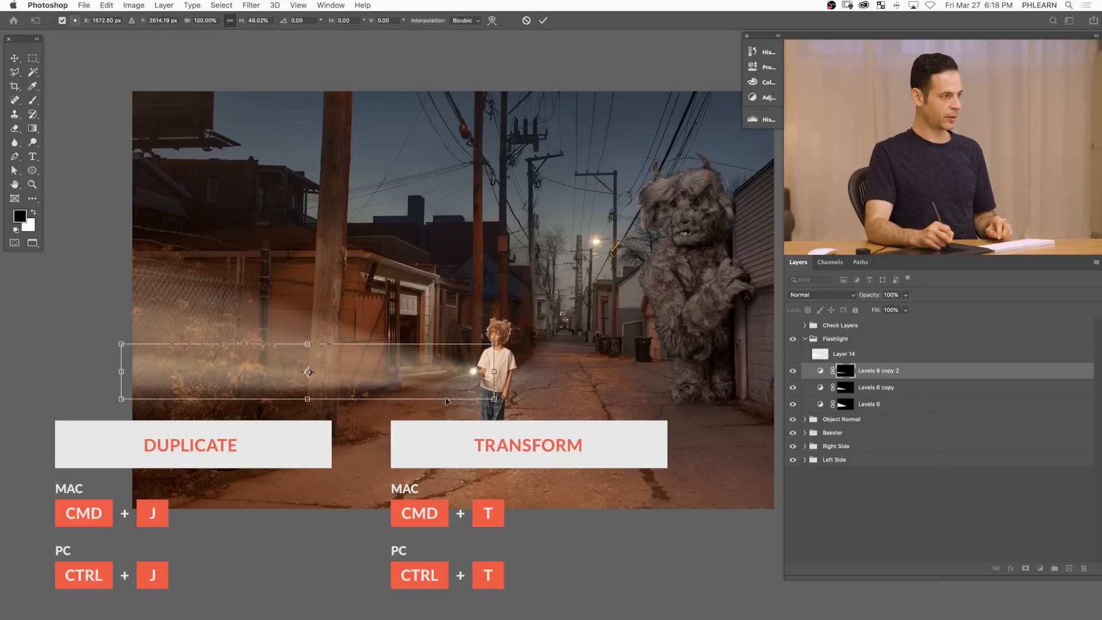
pyautogui.press('Return')
pyautogui.moveTo(433, 401); pyautogui.dragTo(439, 390)
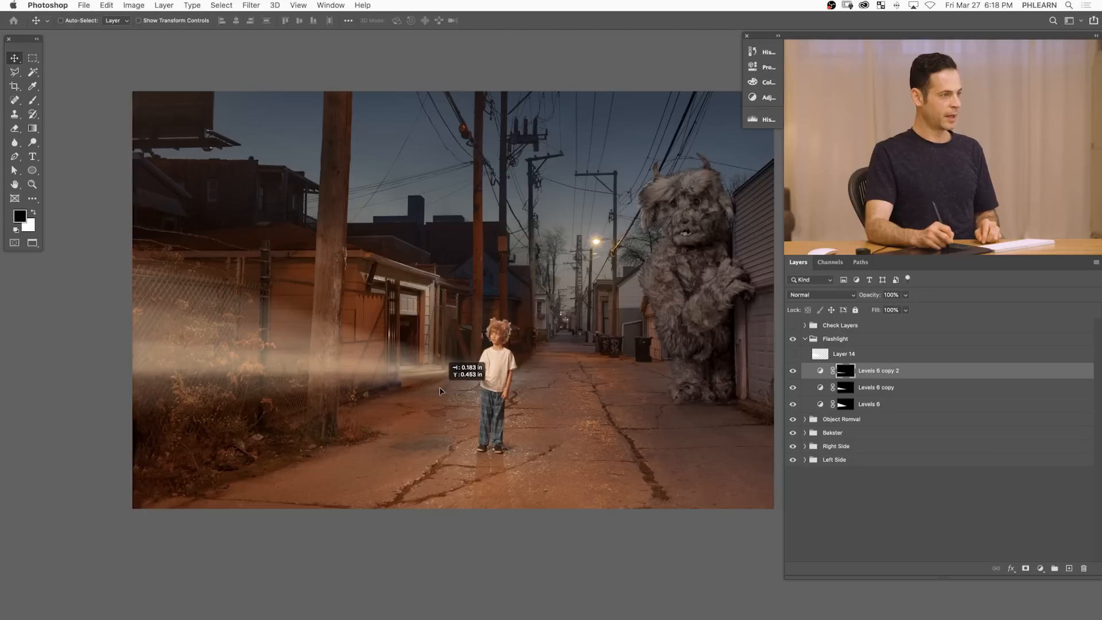
pyautogui.moveTo(538, 437); pyautogui.dragTo(539, 433)
# - Rotate the narrowest beam slightly clockwise around a pivot placed at the flashlight
pyautogui.press('super+t')
pyautogui.moveTo(325, 356); pyautogui.dragTo(405, 365)
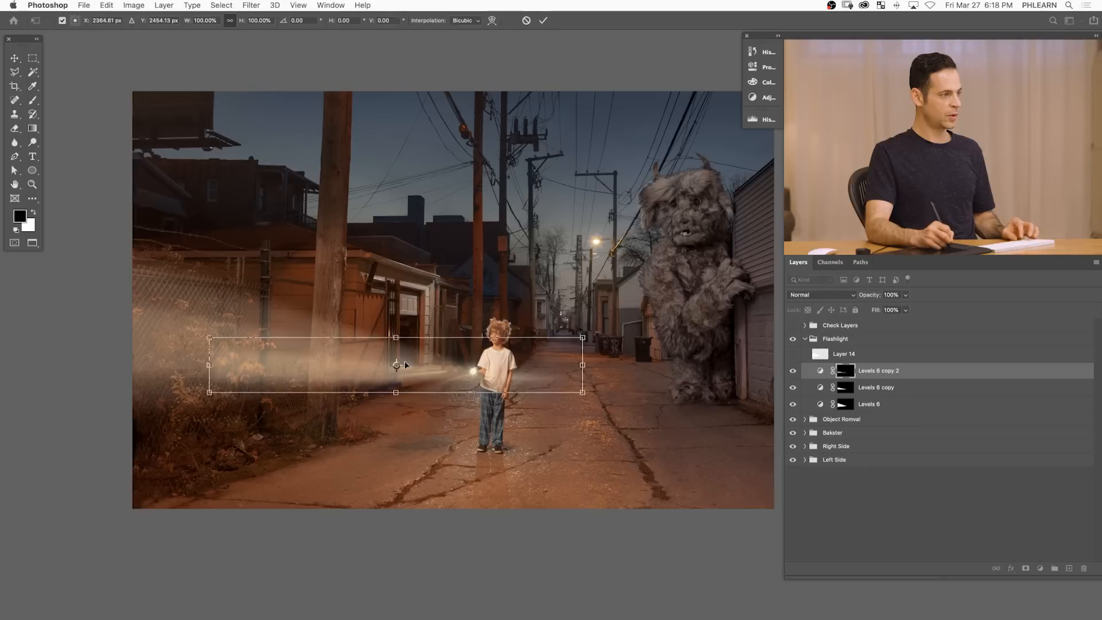
pyautogui.press('Return')
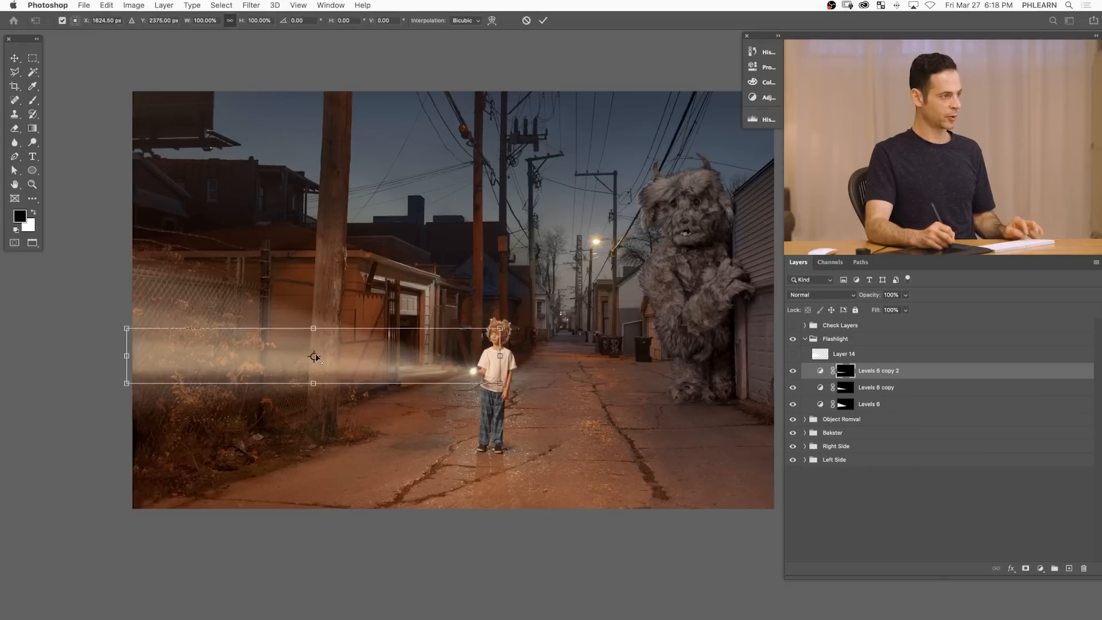
pyautogui.moveTo(314, 357); pyautogui.dragTo(472, 373)
pyautogui.moveTo(252, 289); pyautogui.dragTo(261, 272)
pyautogui.press('Return')
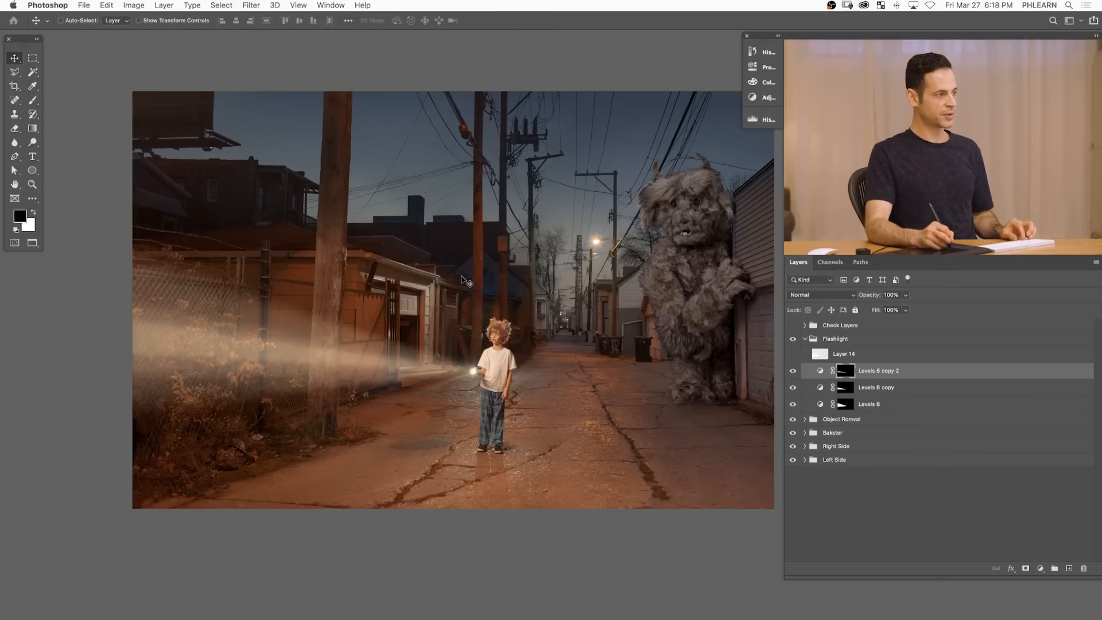
# - Apply a Gaussian Blur of about 44.4 pixels to the Levels 6 copy 2 mask and compare the beam without both copies
pyautogui.press('super+alt+f')
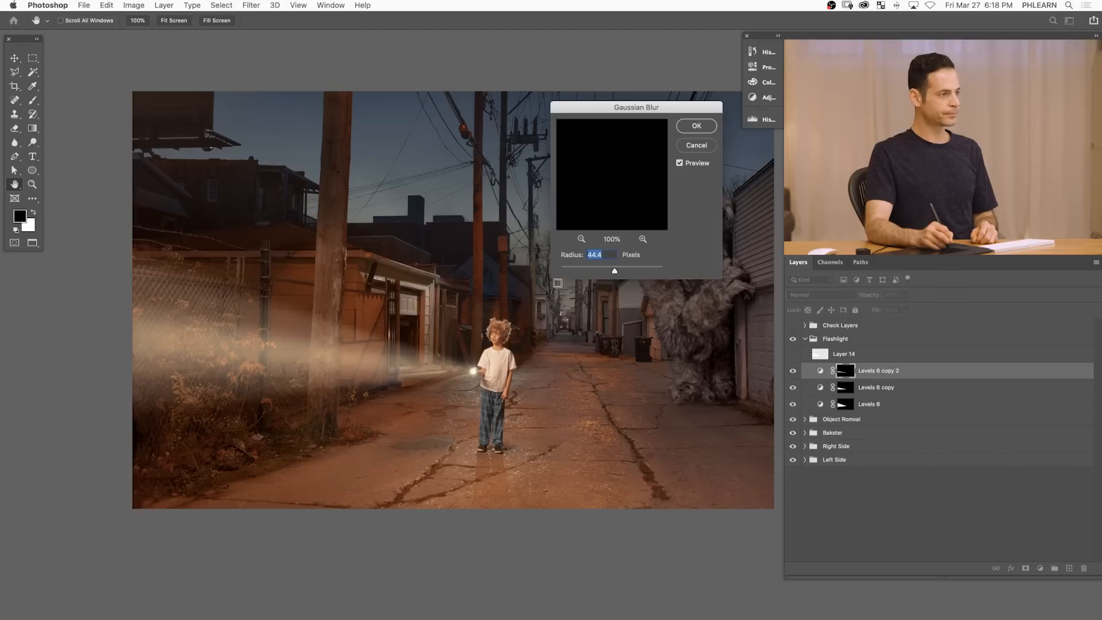
pyautogui.click(696, 127)
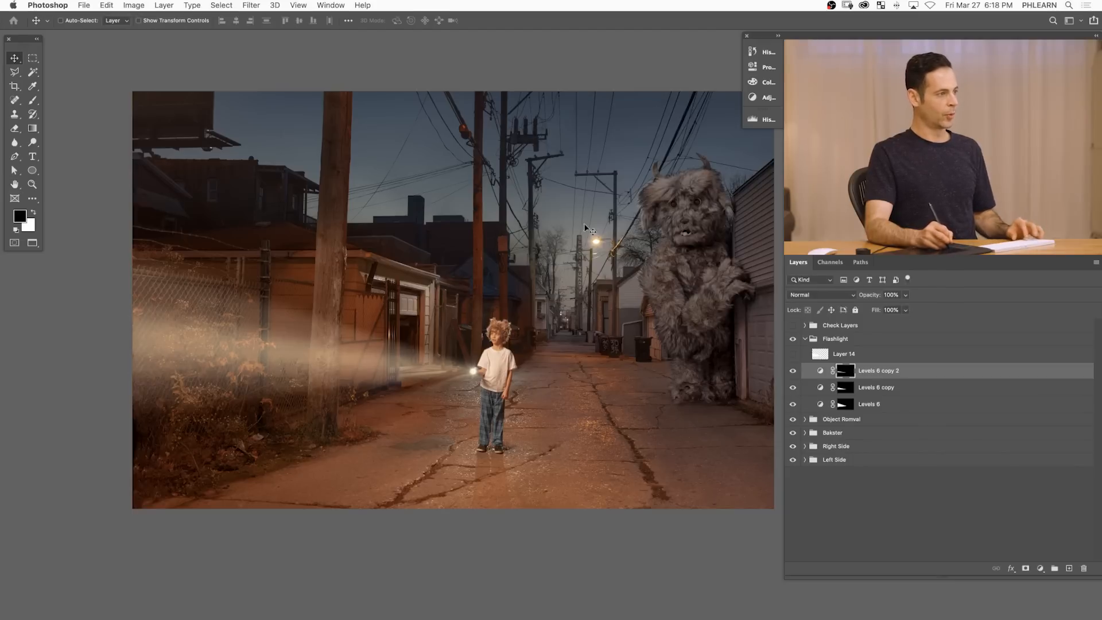
pyautogui.click(795, 385)
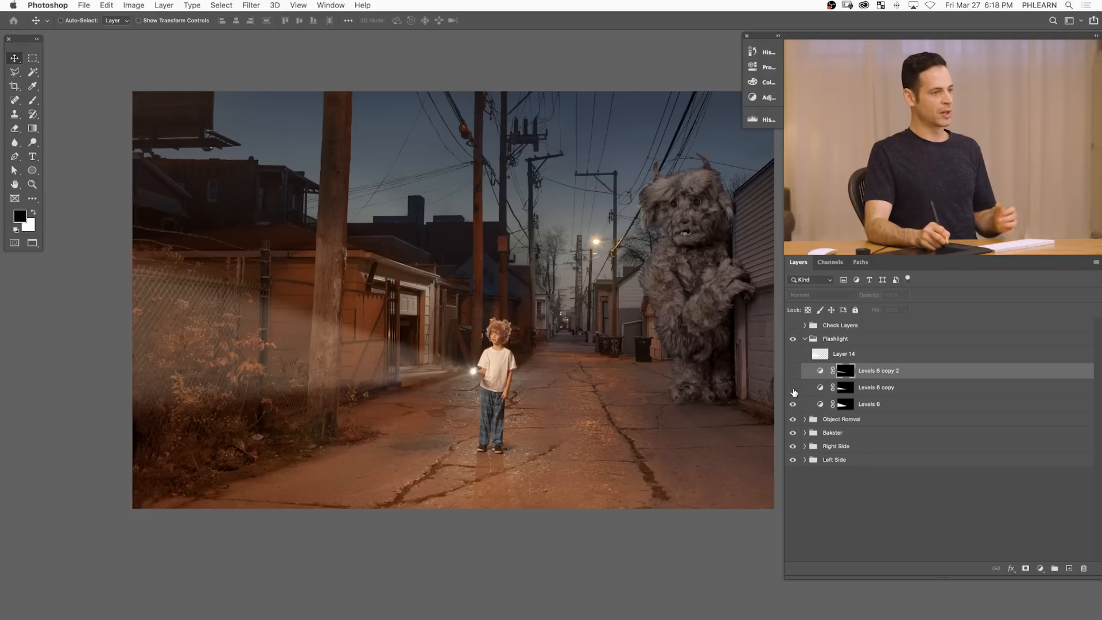
pyautogui.click(792, 390)
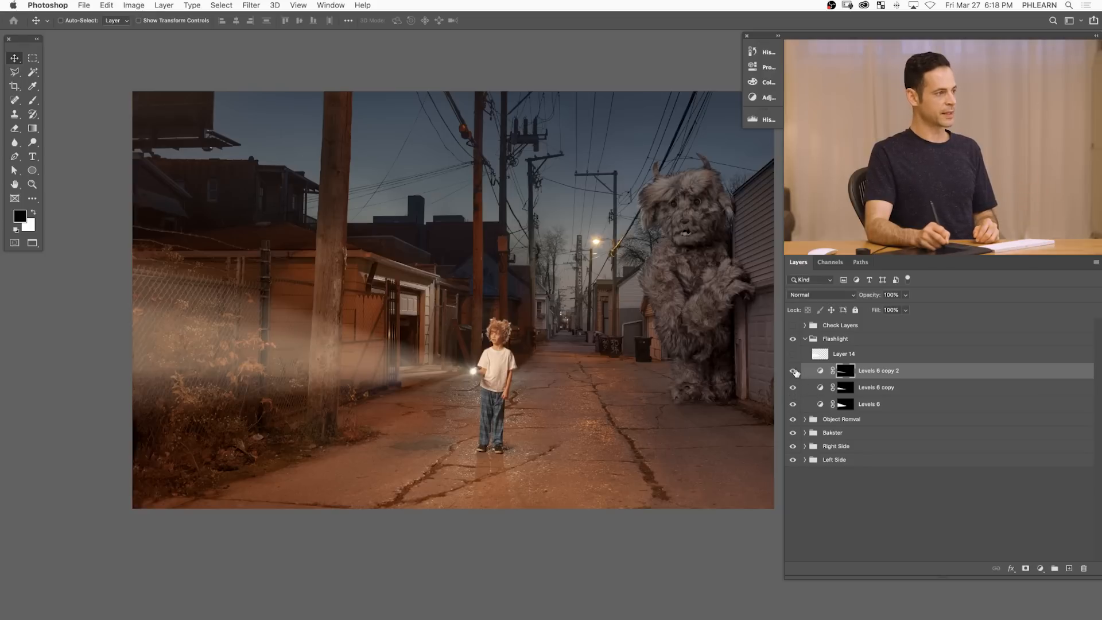
pyautogui.click(794, 372)
# - Apply a Gaussian Blur of about 94.2 pixels to the Levels 6 copy mask and toggle the uppermost Levels copy for comparison
pyautogui.click(844, 392)
pyautogui.press('super+alt+f')
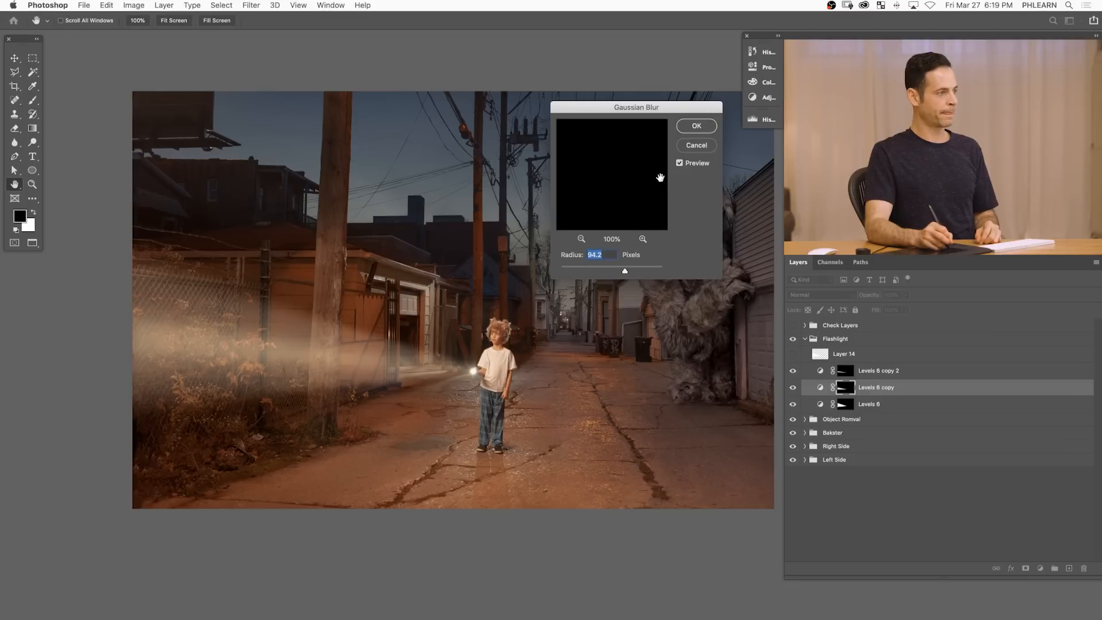
pyautogui.click(692, 132)
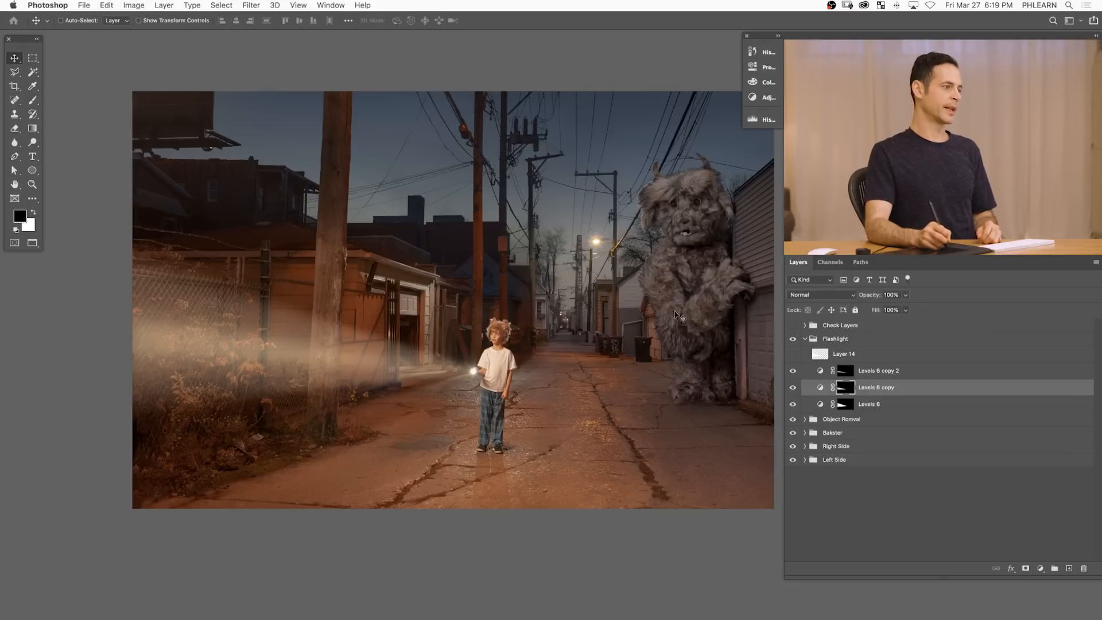
pyautogui.click(793, 371)
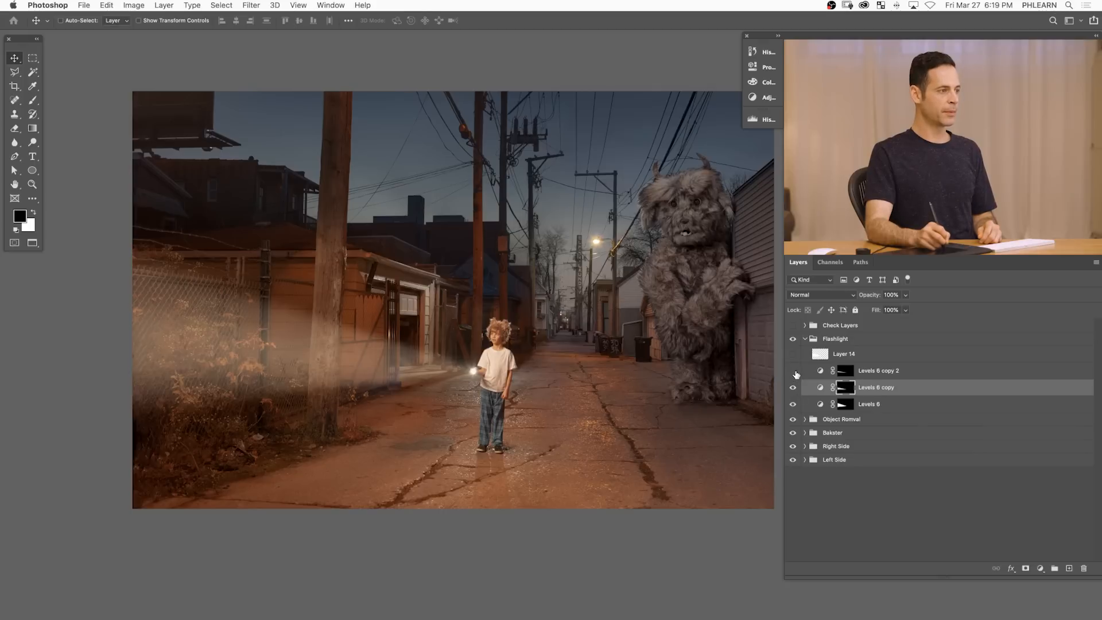
pyautogui.click(793, 371)
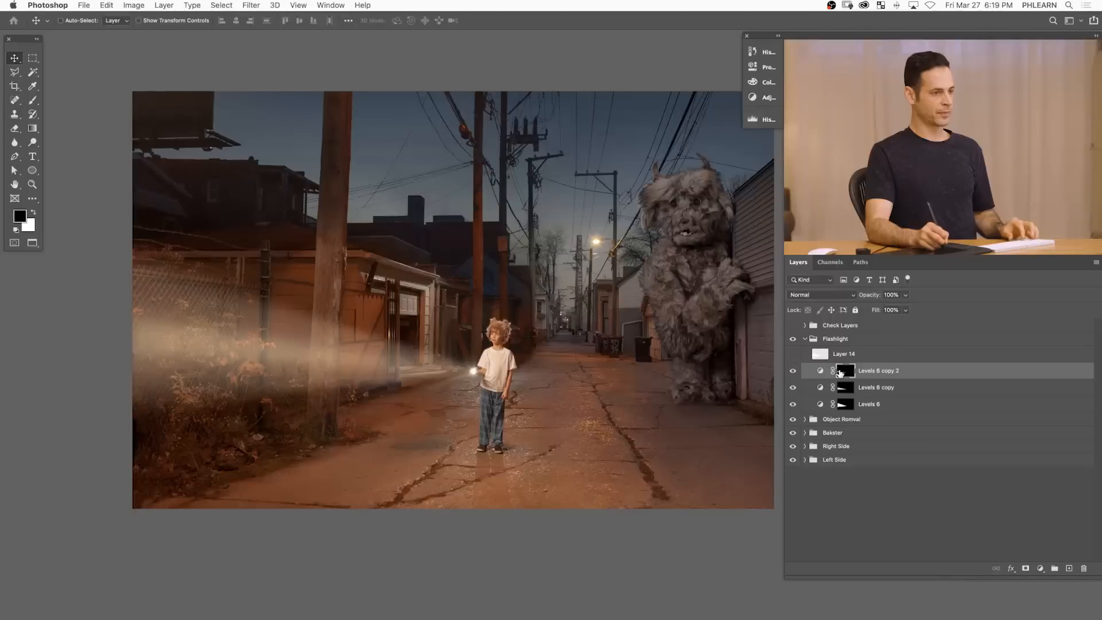
# - Apply a Gaussian Blur of 129.5 pixels to the Levels 6 copy 2 mask and toggle that layer for comparison
pyautogui.click(251, 5)
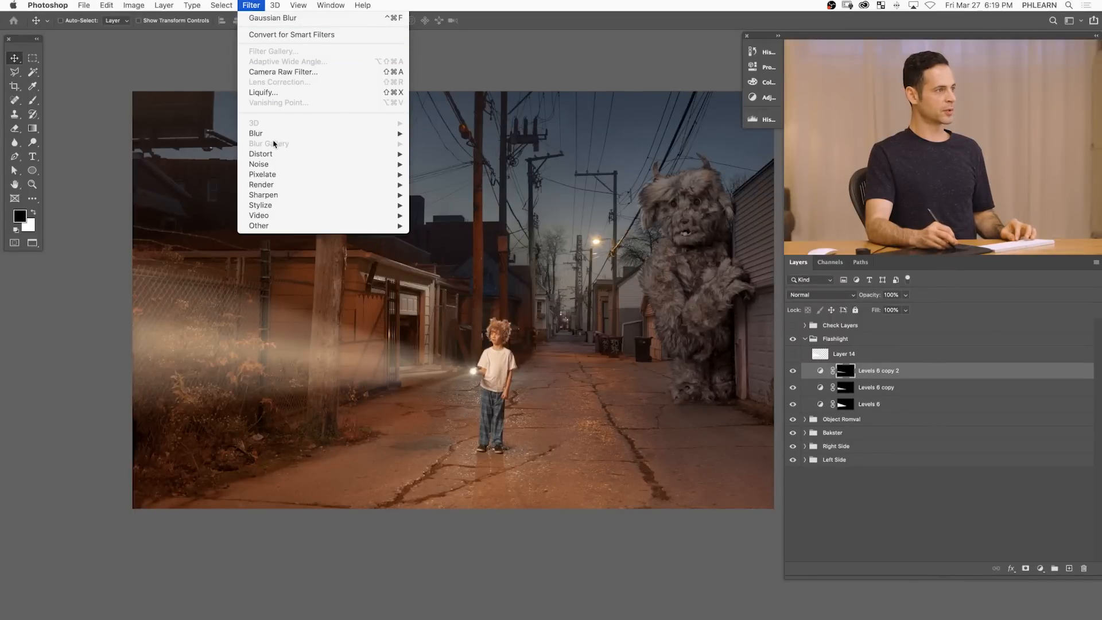
pyautogui.moveTo(399, 141)
pyautogui.click(447, 174)
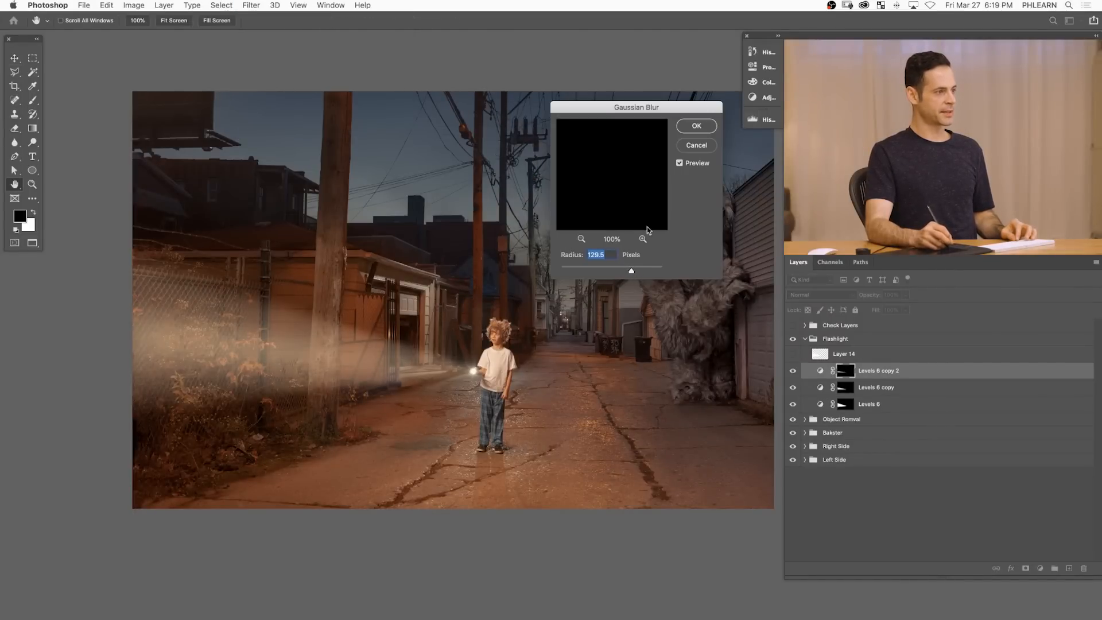
pyautogui.click(695, 128)
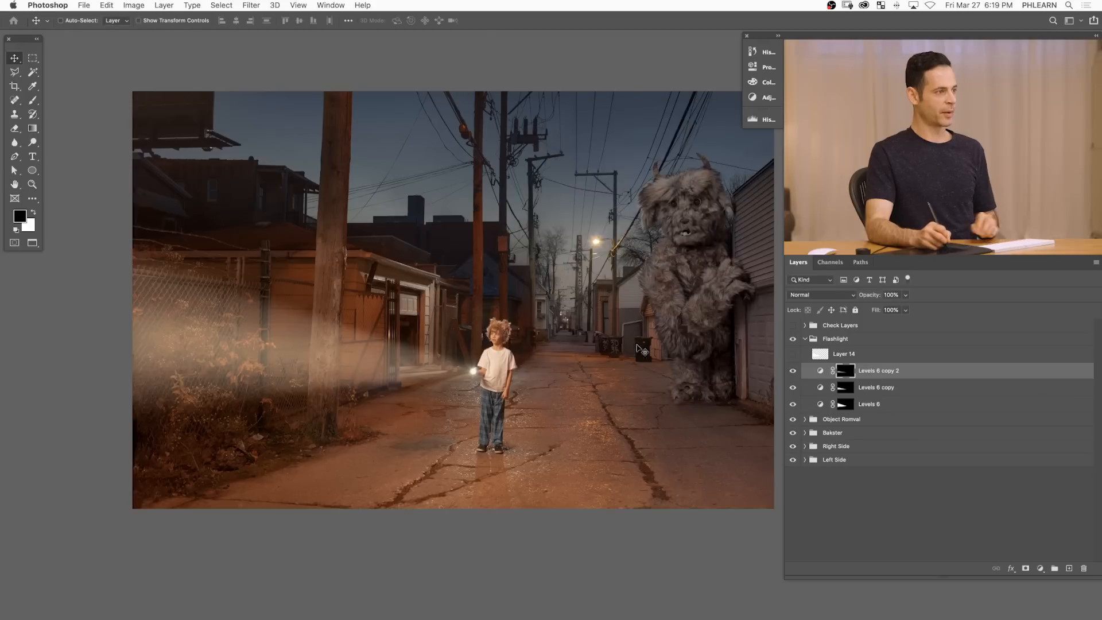
pyautogui.click(792, 372)
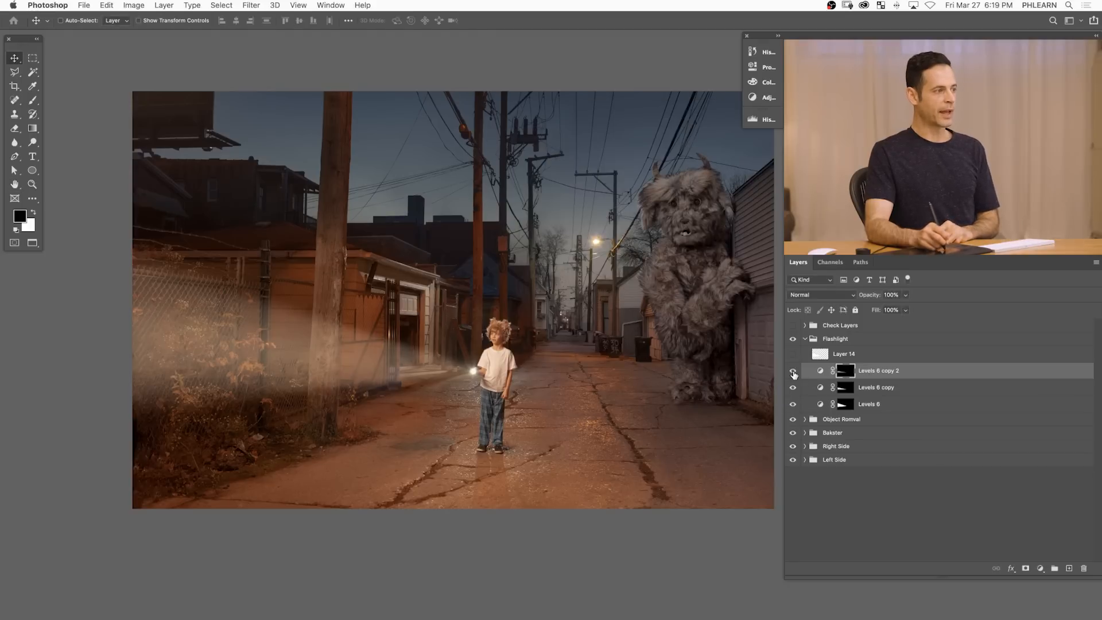
pyautogui.click(792, 372)
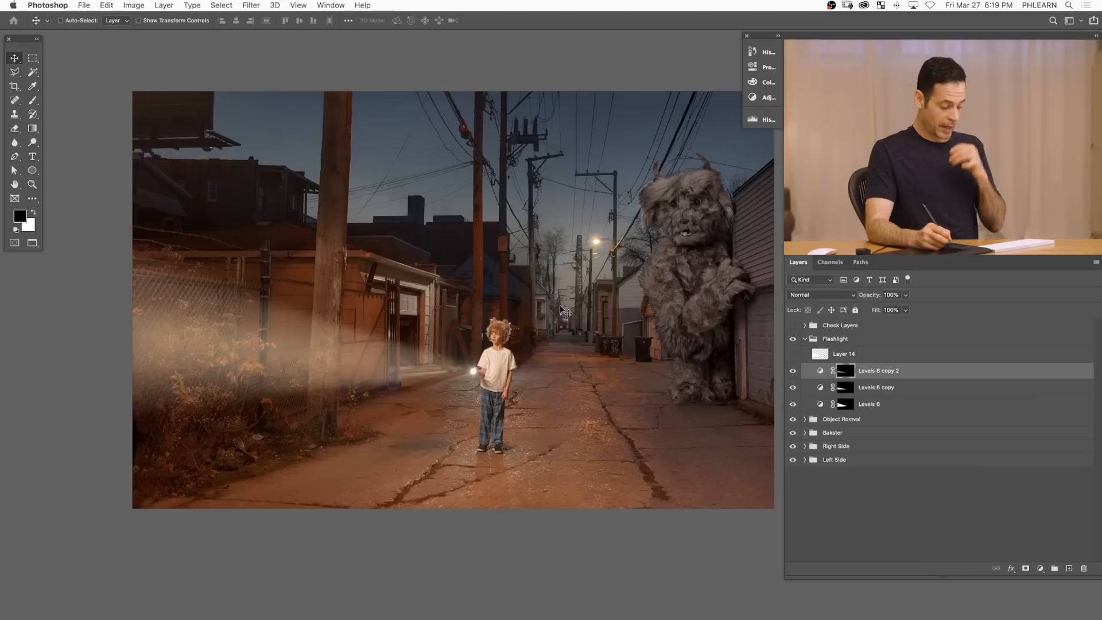
# - Import the brush file Bakster Brush.abr from the Brushes folder for the Brush tool
pyautogui.press('b')
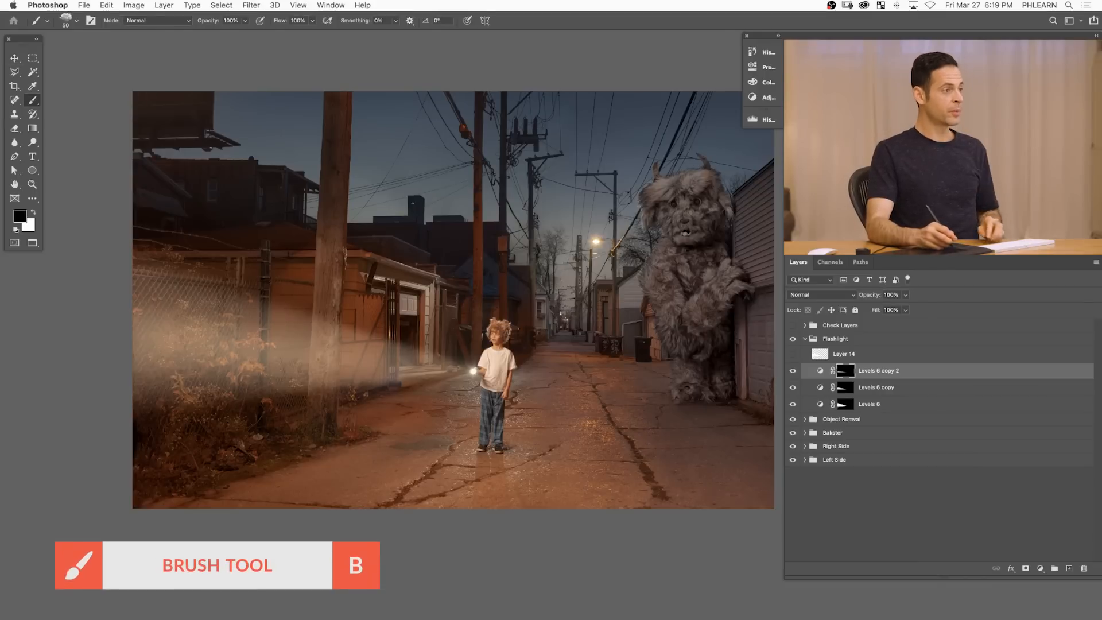
pyautogui.rightClick(214, 103)
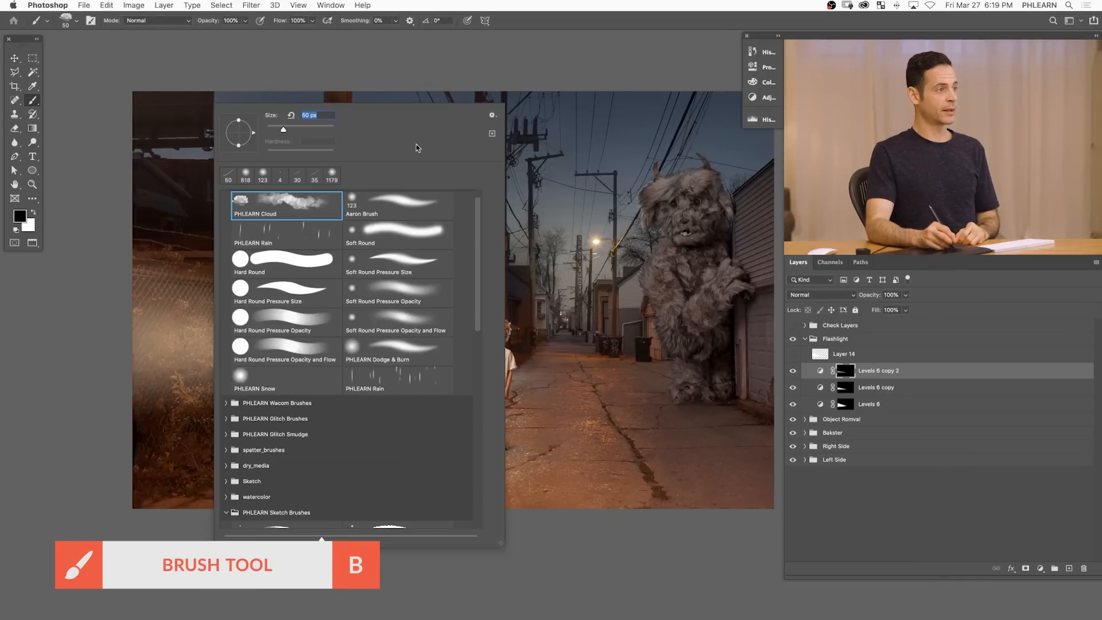
pyautogui.click(491, 116)
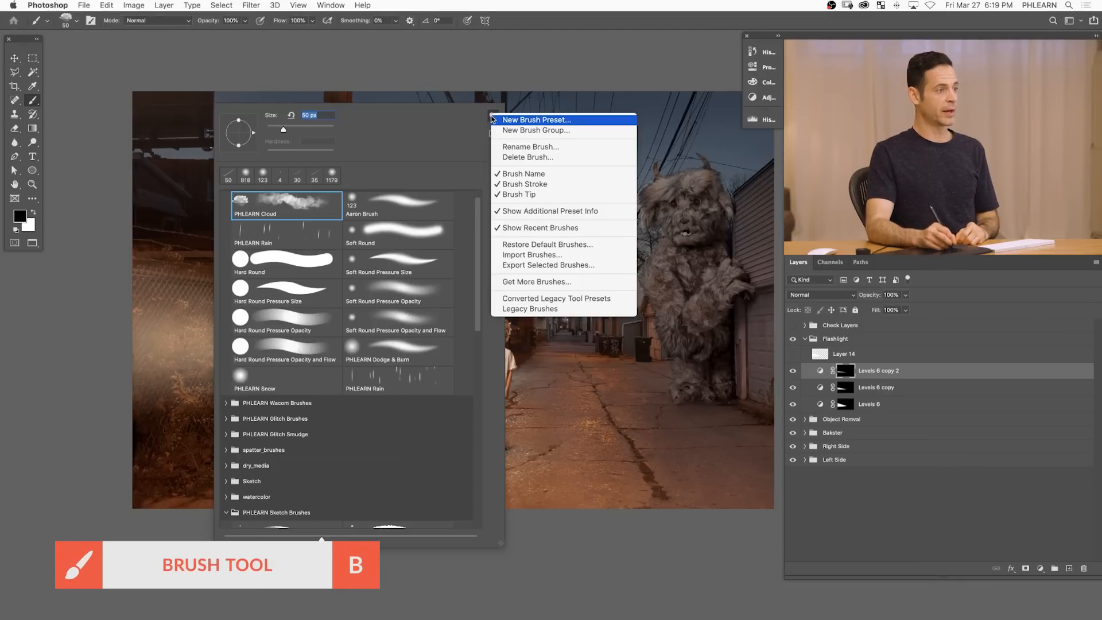
pyautogui.click(512, 255)
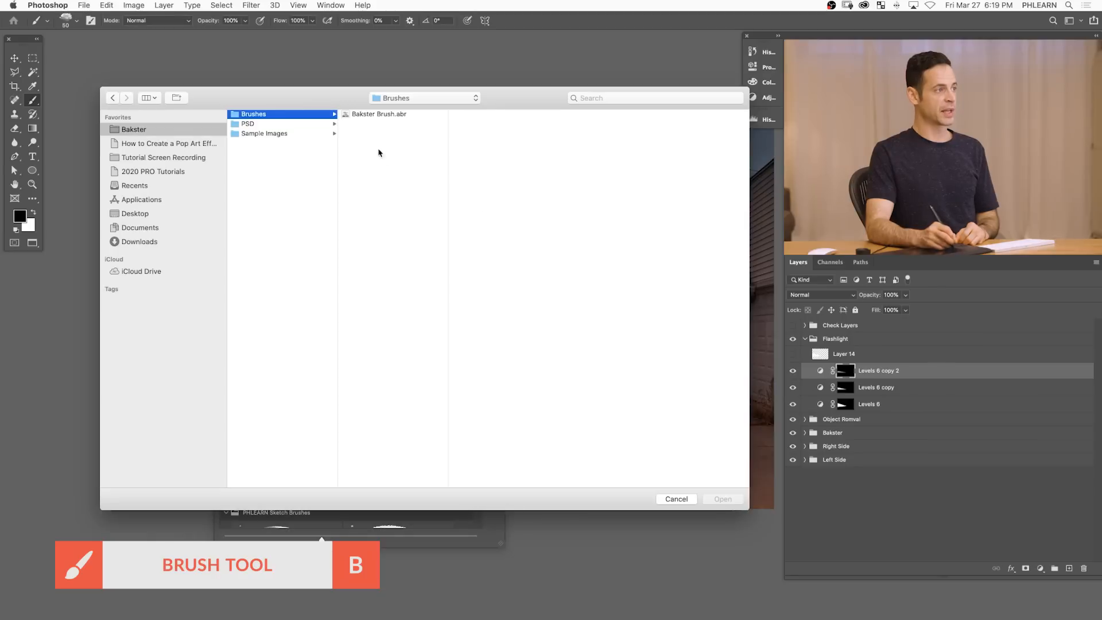
pyautogui.click(379, 115)
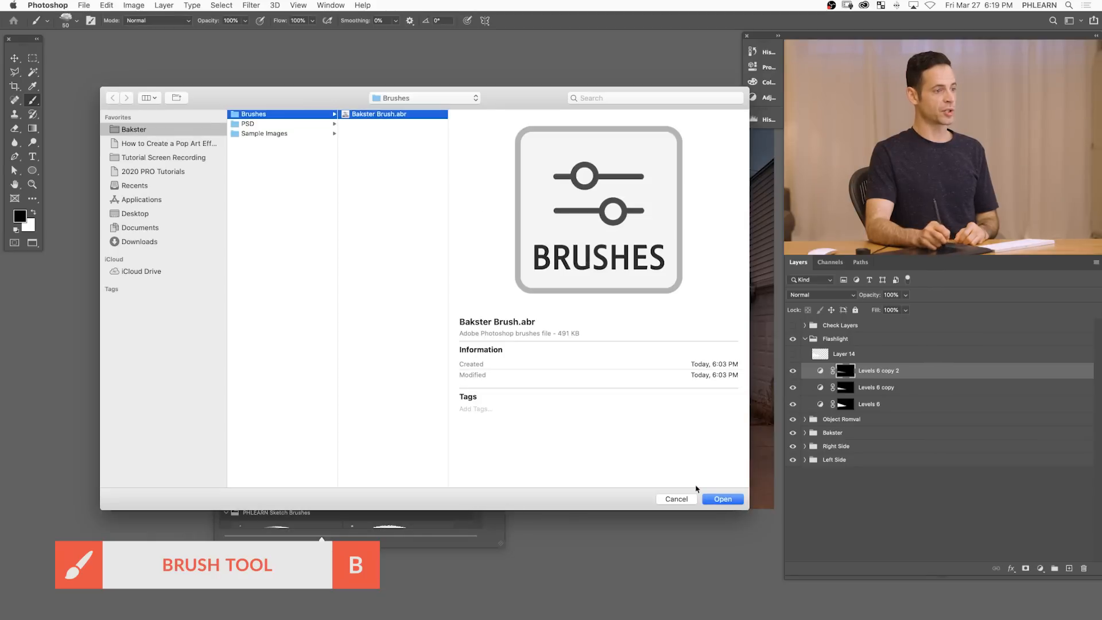
pyautogui.click(722, 499)
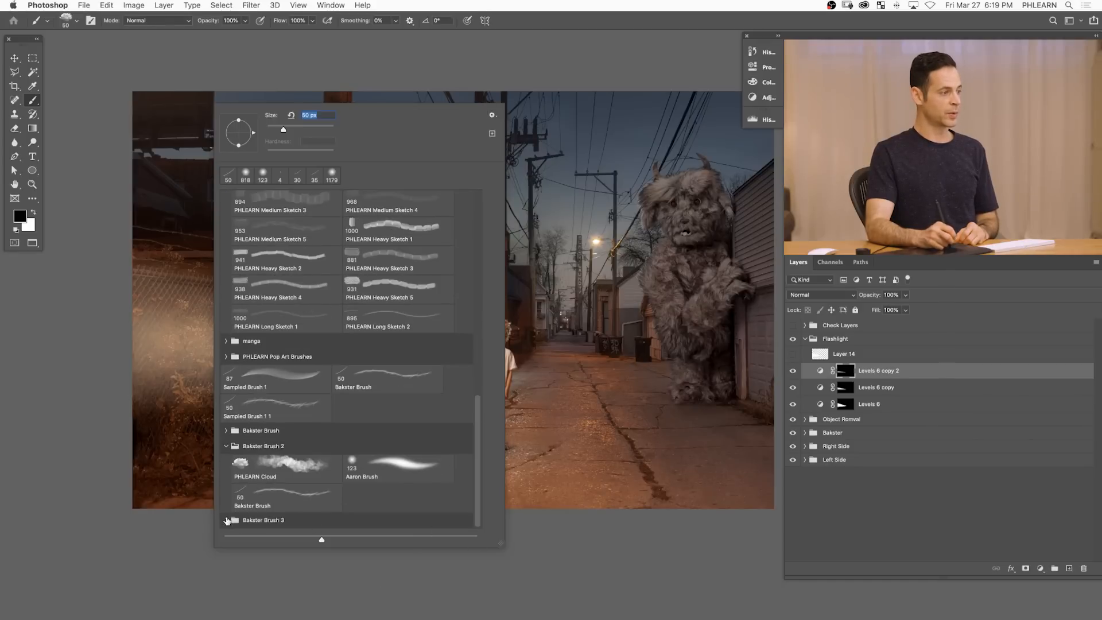
# - Choose the PHLEARN Cloud brush from the Bakster Brush 3 group
pyautogui.moveTo(479, 457); pyautogui.dragTo(478, 482)
pyautogui.click(320, 489)
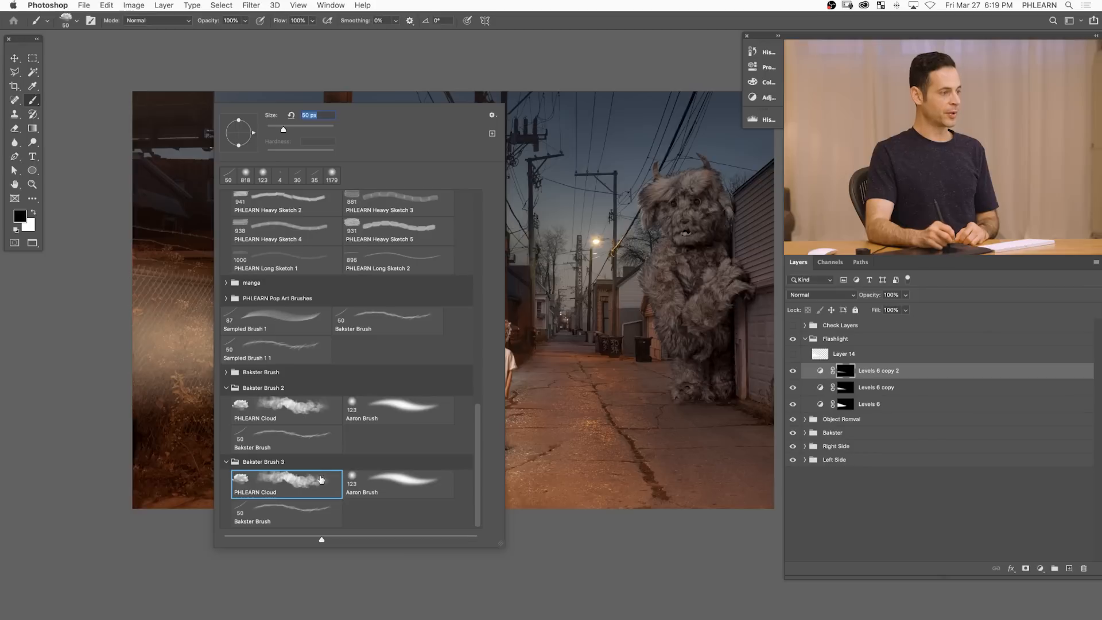
pyautogui.press('Return')
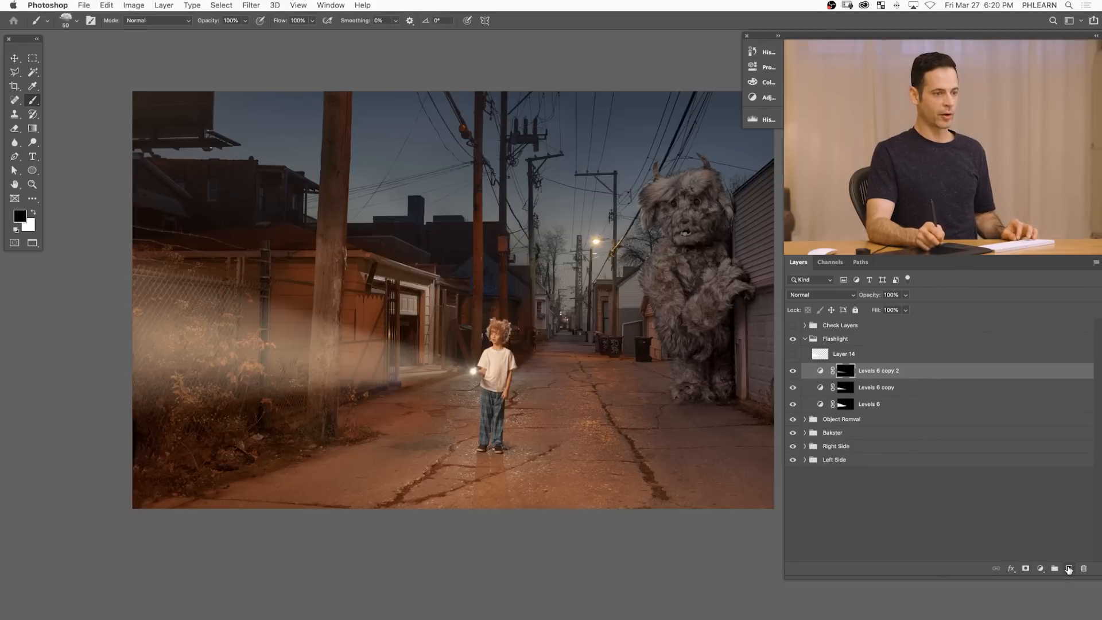
# - Add a new layer above Levels 6 copy 2 and paint white test clouds across the alley with the cloud brush
pyautogui.click(1070, 568)
pyautogui.moveTo(439, 260)
pyautogui.mouseDown()
pyautogui.moveTo(465, 259)
pyautogui.moveTo(499, 316)
pyautogui.mouseUp()
pyautogui.moveTo(384, 245)
pyautogui.mouseDown()
pyautogui.moveTo(332, 179)
pyautogui.moveTo(302, 232)
pyautogui.moveTo(252, 217)
pyautogui.moveTo(311, 233)
pyautogui.moveTo(348, 277)
pyautogui.moveTo(267, 165)
pyautogui.mouseUp()
pyautogui.moveTo(460, 241)
pyautogui.mouseDown()
pyautogui.moveTo(470, 215)
pyautogui.moveTo(542, 212)
pyautogui.moveTo(454, 207)
pyautogui.mouseUp()
pyautogui.moveTo(378, 146)
pyautogui.mouseDown()
pyautogui.moveTo(330, 166)
pyautogui.moveTo(247, 148)
pyautogui.moveTo(221, 122)
pyautogui.moveTo(186, 195)
pyautogui.moveTo(175, 259)
pyautogui.moveTo(235, 241)
pyautogui.moveTo(299, 287)
pyautogui.moveTo(310, 370)
pyautogui.moveTo(195, 373)
pyautogui.moveTo(385, 365)
pyautogui.moveTo(503, 402)
pyautogui.moveTo(577, 367)
pyautogui.moveTo(563, 401)
pyautogui.mouseUp()
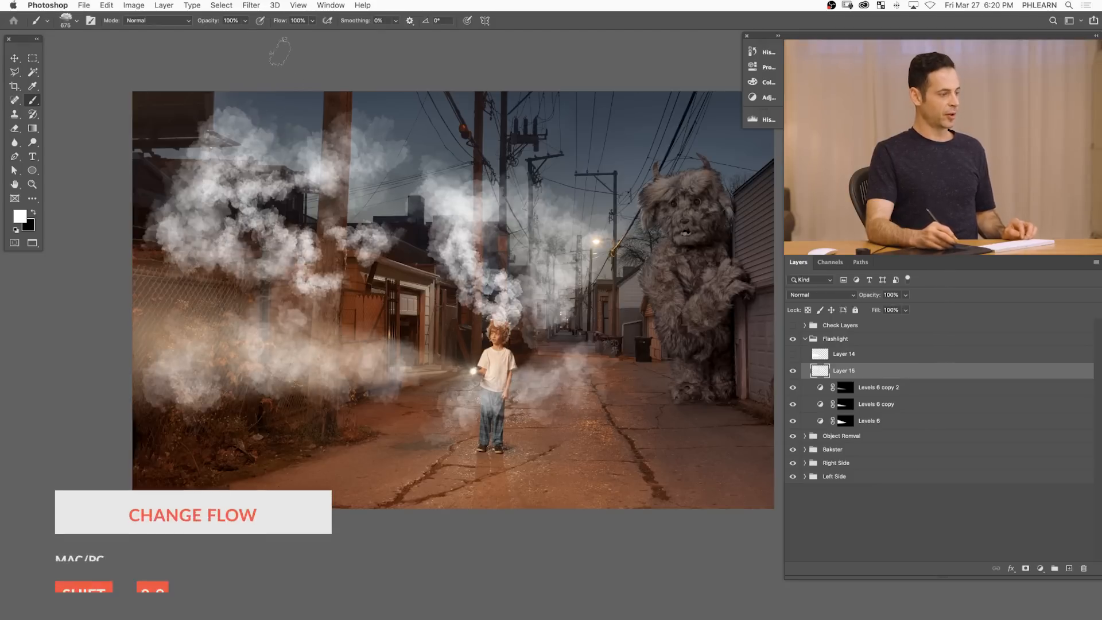
# - Set the brush flow to 30%, paint fainter test clouds across the scene, and undo all the test strokes
pyautogui.hotkey('shift', '3')
pyautogui.moveTo(631, 304)
pyautogui.mouseDown()
pyautogui.moveTo(628, 358)
pyautogui.moveTo(602, 431)
pyautogui.moveTo(624, 446)
pyautogui.moveTo(594, 434)
pyautogui.moveTo(349, 434)
pyautogui.moveTo(251, 453)
pyautogui.moveTo(158, 448)
pyautogui.moveTo(221, 412)
pyautogui.moveTo(123, 347)
pyautogui.moveTo(175, 353)
pyautogui.mouseUp()
pyautogui.moveTo(307, 359)
pyautogui.mouseDown()
pyautogui.moveTo(384, 351)
pyautogui.moveTo(459, 361)
pyautogui.moveTo(551, 298)
pyautogui.moveTo(620, 184)
pyautogui.moveTo(666, 166)
pyautogui.moveTo(574, 143)
pyautogui.moveTo(584, 117)
pyautogui.mouseUp()
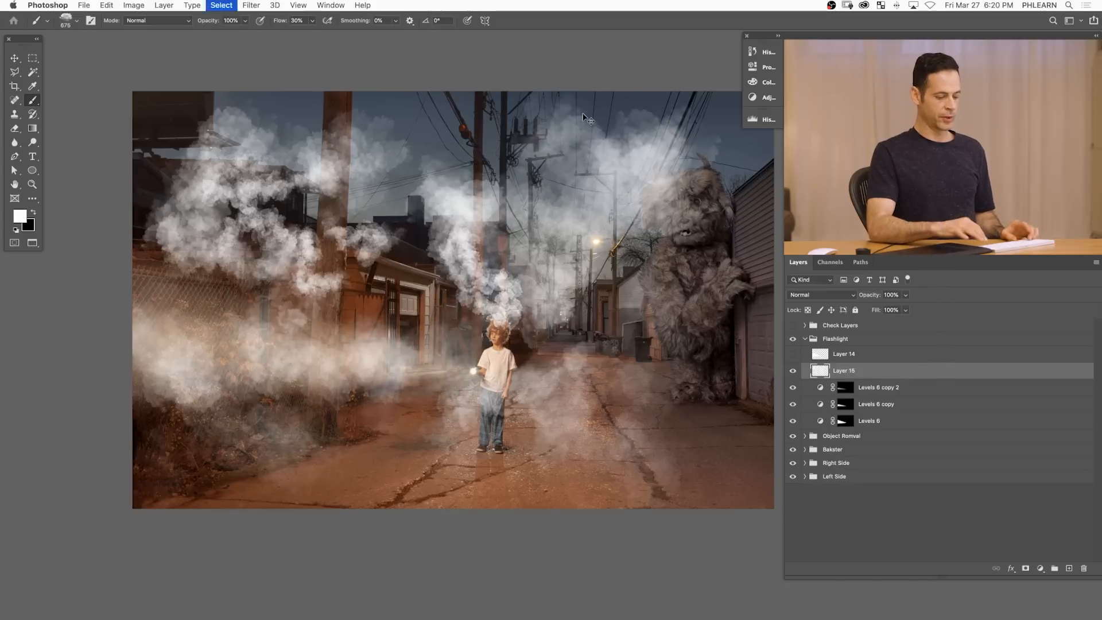
pyautogui.press('super+z')
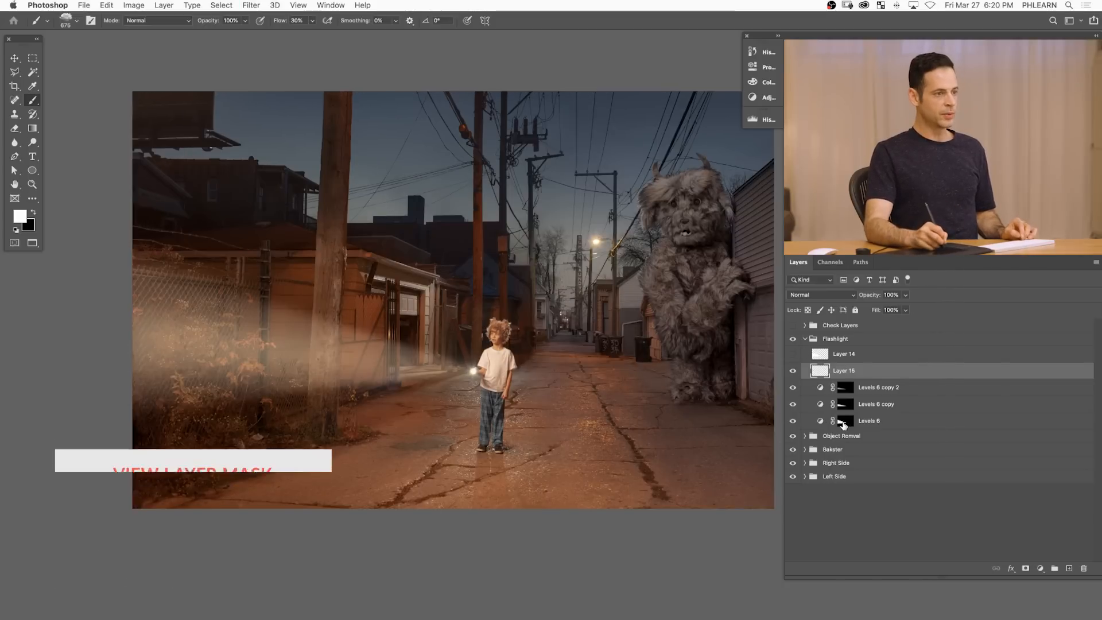
# - View the Levels 6 mask for a trial stroke, and paint black clouds on it along the beam's upper and lower edges
pyautogui.keyDown('alt'); pyautogui.click(844, 424); pyautogui.keyUp('alt')
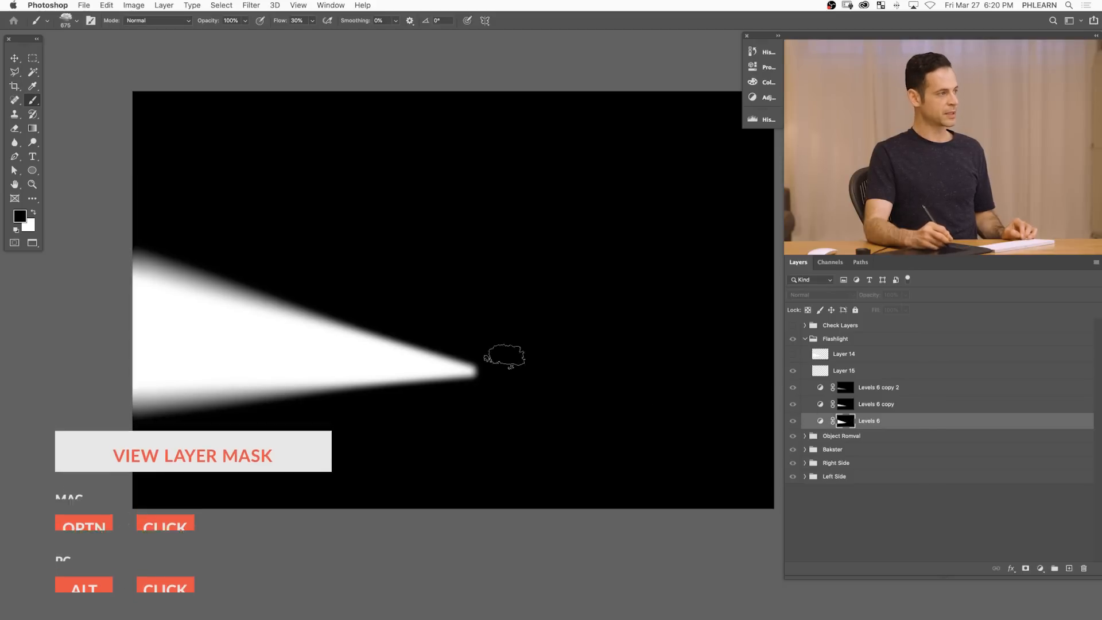
pyautogui.moveTo(369, 345)
pyautogui.mouseDown()
pyautogui.moveTo(295, 362)
pyautogui.moveTo(206, 277)
pyautogui.moveTo(256, 301)
pyautogui.moveTo(172, 390)
pyautogui.moveTo(442, 348)
pyautogui.moveTo(374, 308)
pyautogui.moveTo(462, 344)
pyautogui.moveTo(283, 283)
pyautogui.moveTo(147, 261)
pyautogui.moveTo(98, 302)
pyautogui.moveTo(178, 367)
pyautogui.mouseUp()
pyautogui.press('BackSpace')
pyautogui.press('super+z')
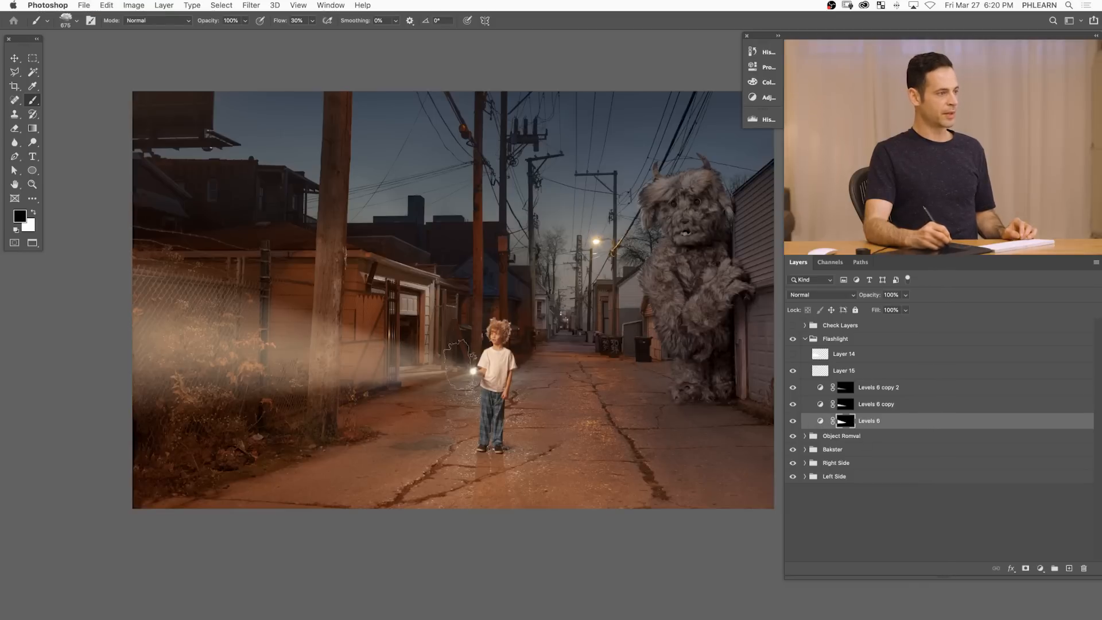
pyautogui.moveTo(300, 313); pyautogui.dragTo(171, 293)
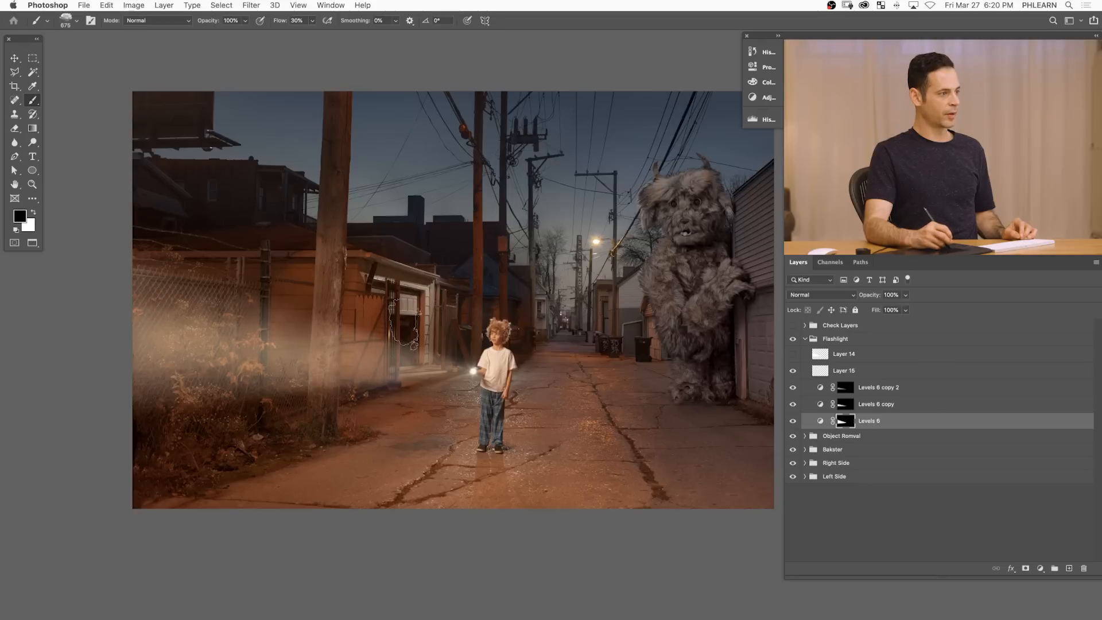
pyautogui.moveTo(336, 400)
pyautogui.mouseDown()
pyautogui.moveTo(280, 394)
pyautogui.moveTo(165, 418)
pyautogui.mouseUp()
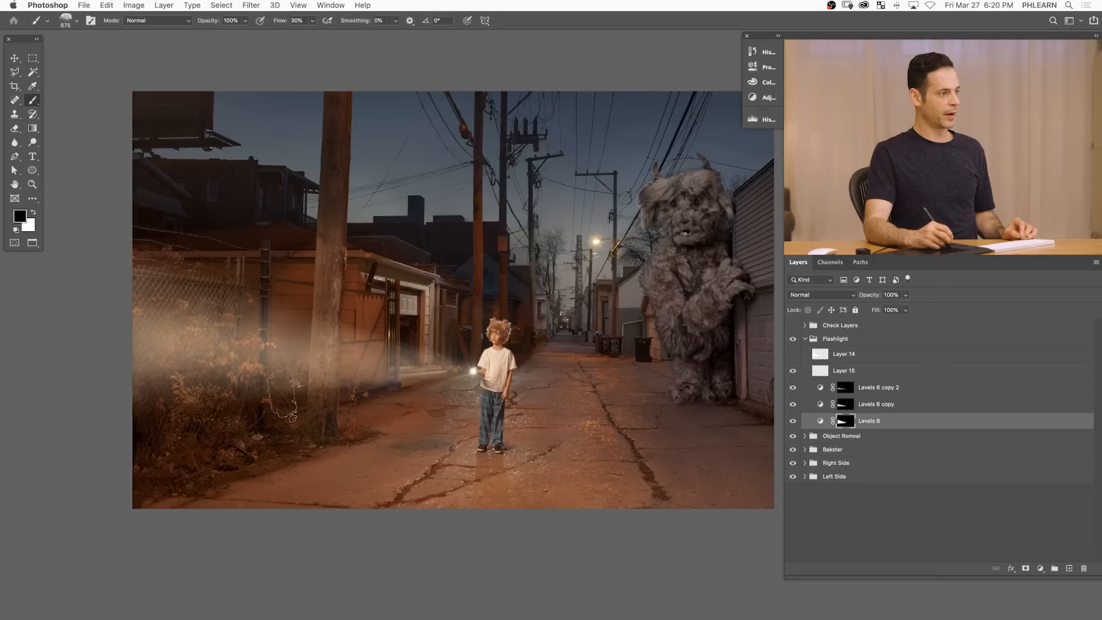
pyautogui.moveTo(434, 364); pyautogui.dragTo(328, 364)
# - Set the cloud brush to white at 80% flow, hide both Levels 6 copies, and toggle Levels 6 to compare
pyautogui.press('x')
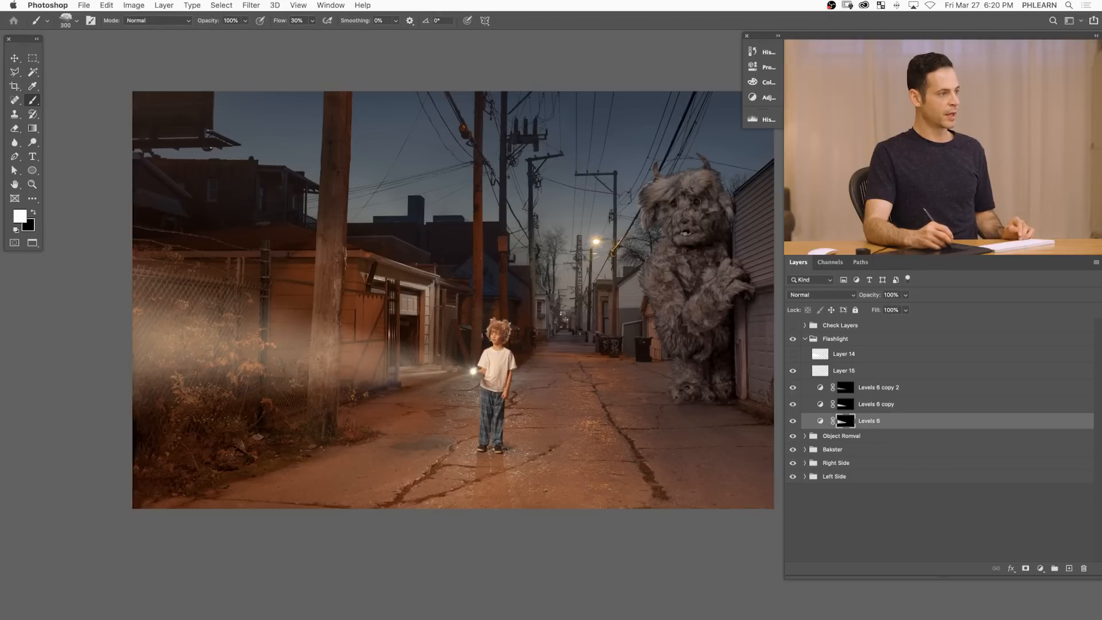
pyautogui.hotkey('shift', '8')
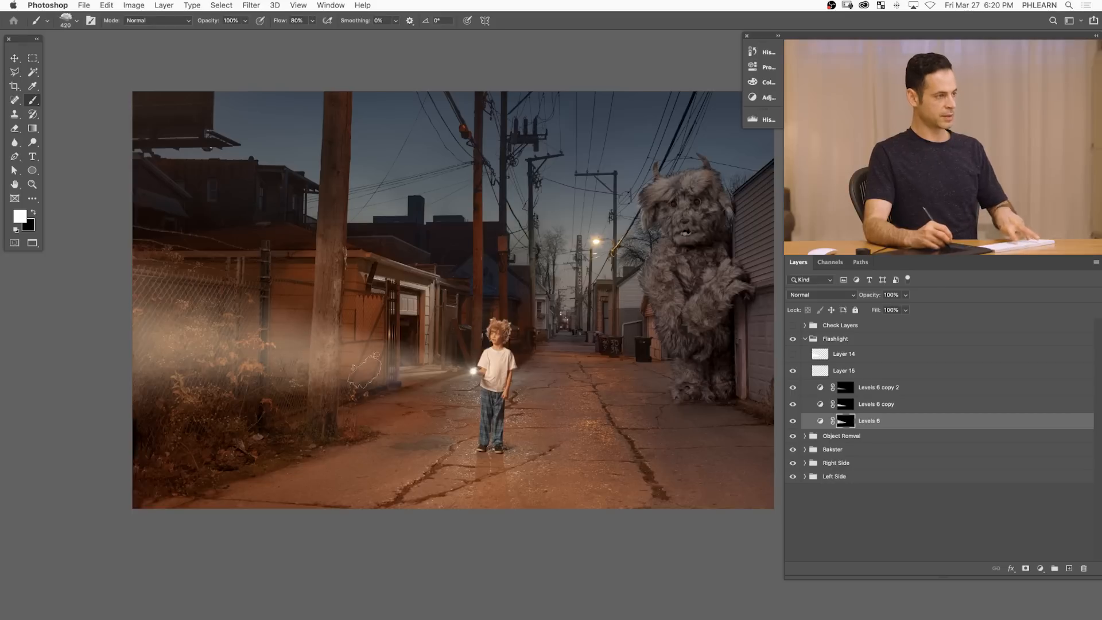
pyautogui.moveTo(793, 387); pyautogui.dragTo(797, 411)
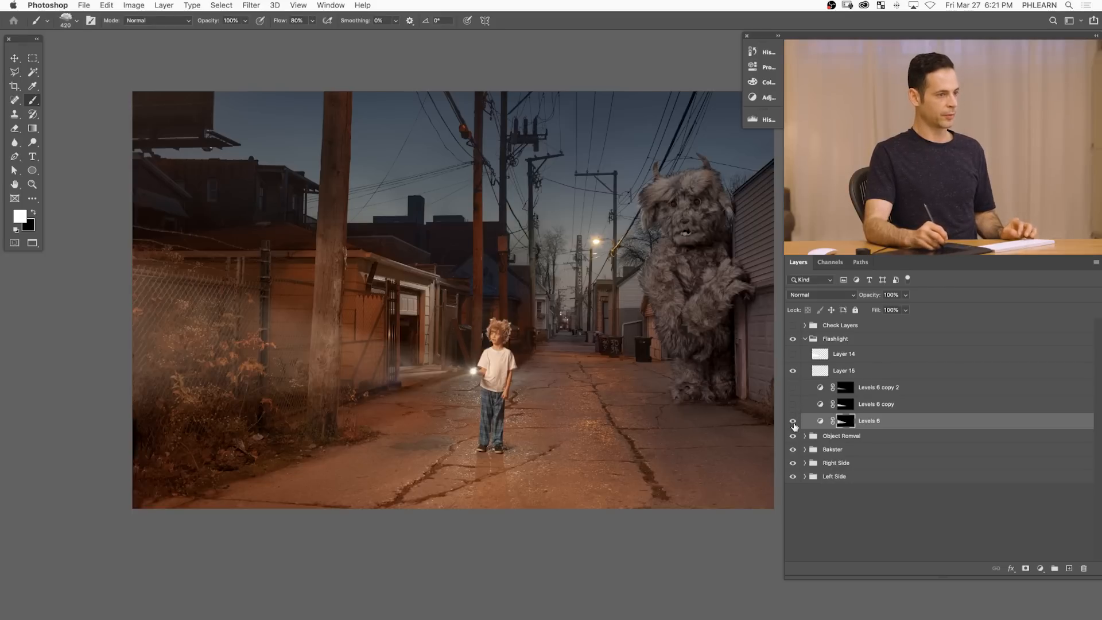
pyautogui.click(792, 421)
pyautogui.click(793, 422)
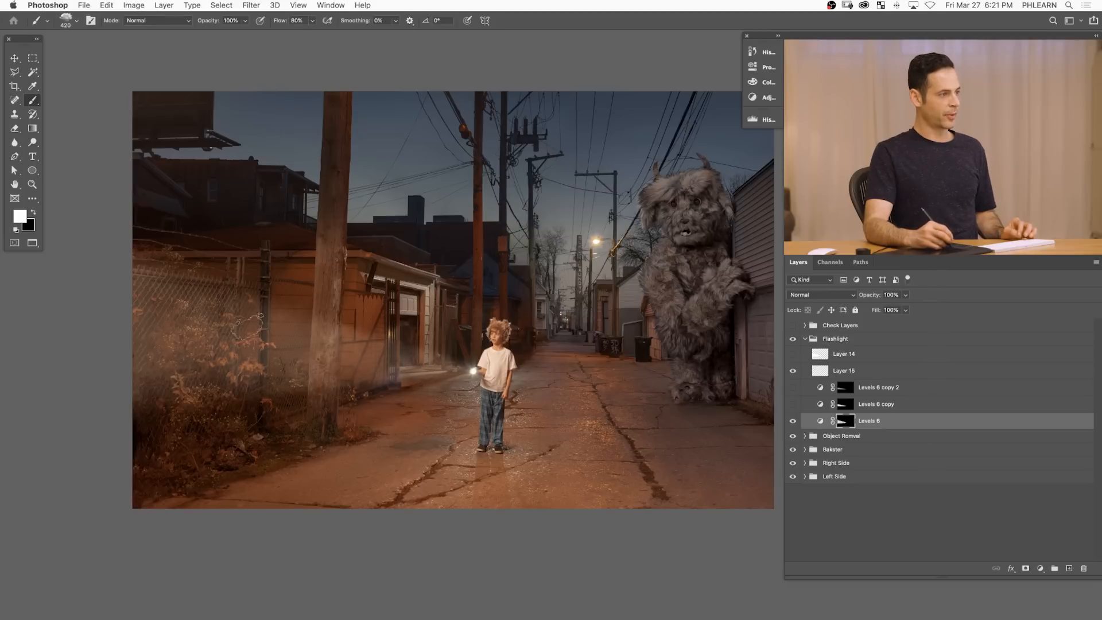
# - Show Levels 6 copy and paint black cloud texture over the beam's far end on its mask
pyautogui.click(792, 404)
pyautogui.click(845, 404)
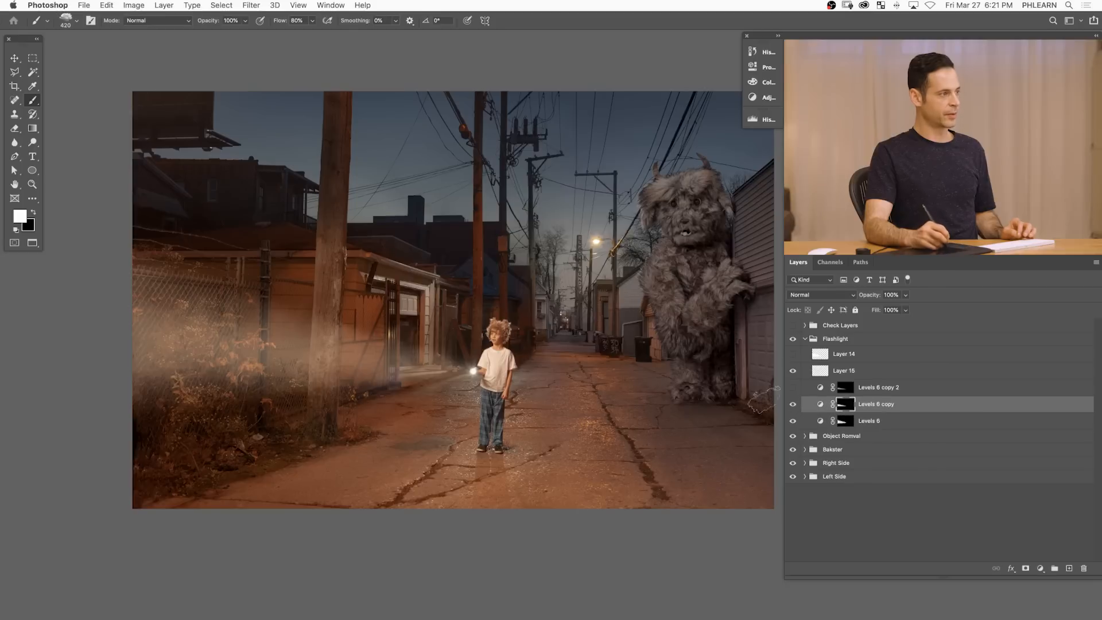
pyautogui.press('x')
pyautogui.press('x')
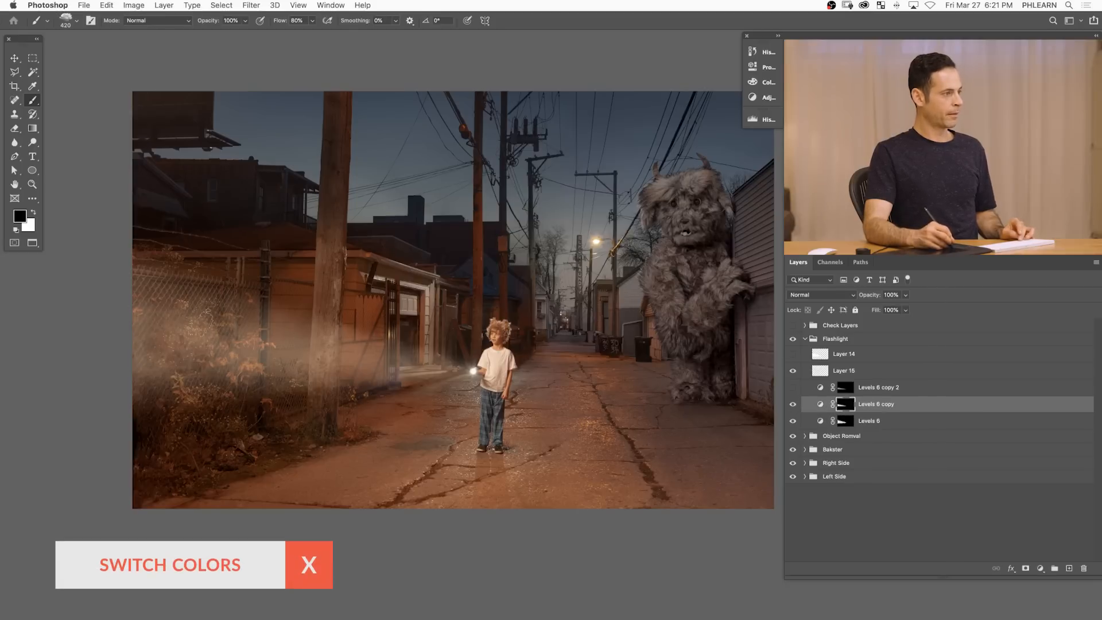
pyautogui.moveTo(236, 335)
pyautogui.mouseDown()
pyautogui.moveTo(175, 343)
pyautogui.moveTo(151, 314)
pyautogui.mouseUp()
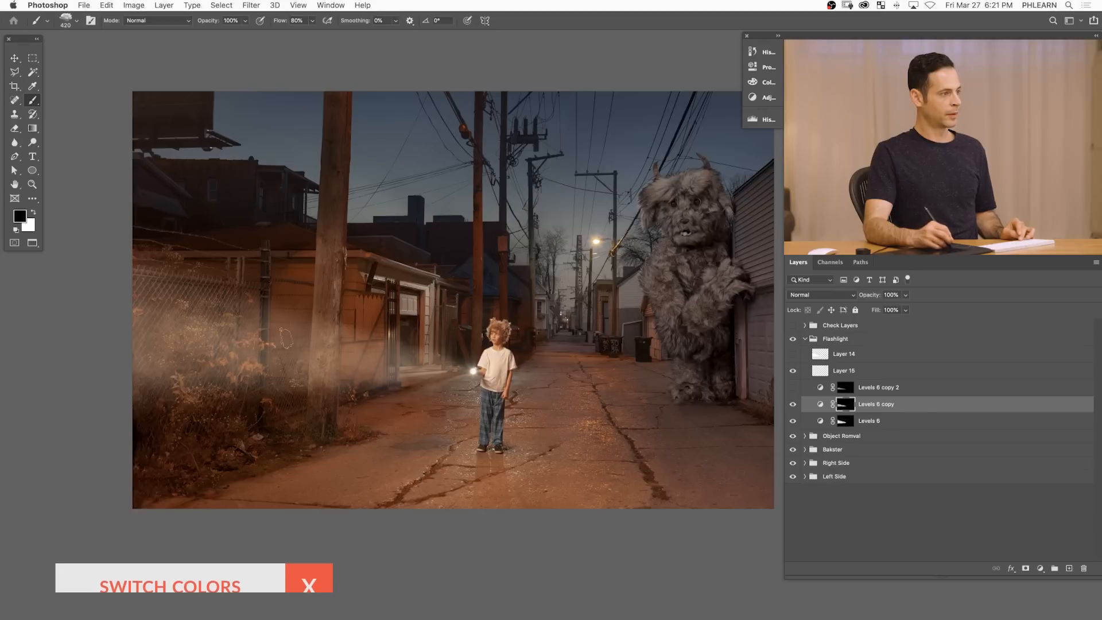
pyautogui.press('x')
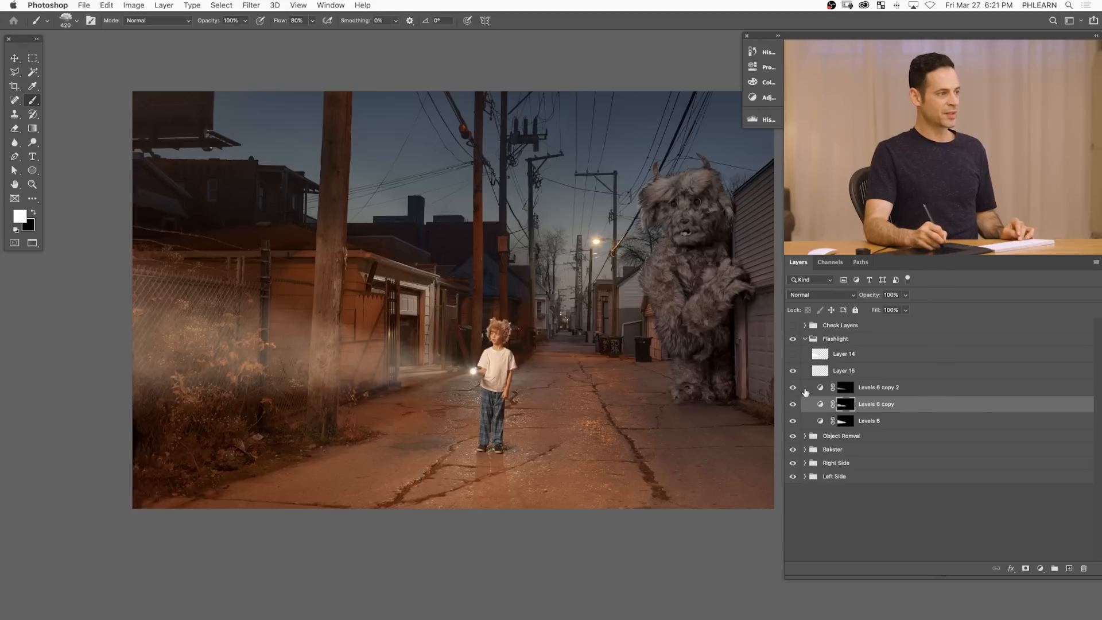
# - Duplicate Levels 6 copy 2 and fill the duplicate's mask with black
pyautogui.click(845, 388)
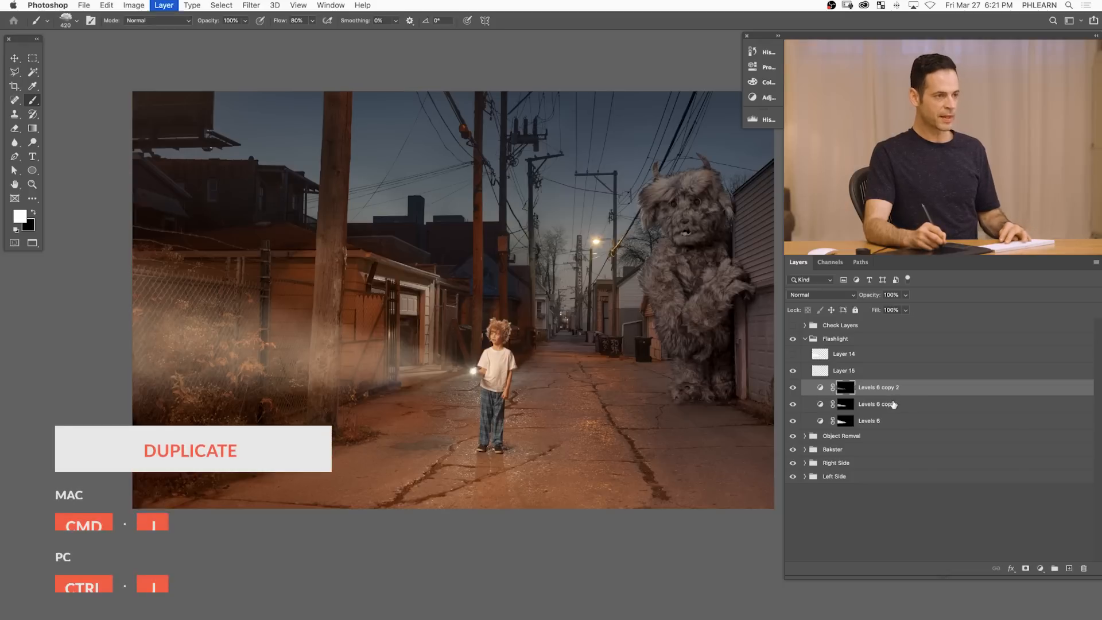
pyautogui.press('super+j')
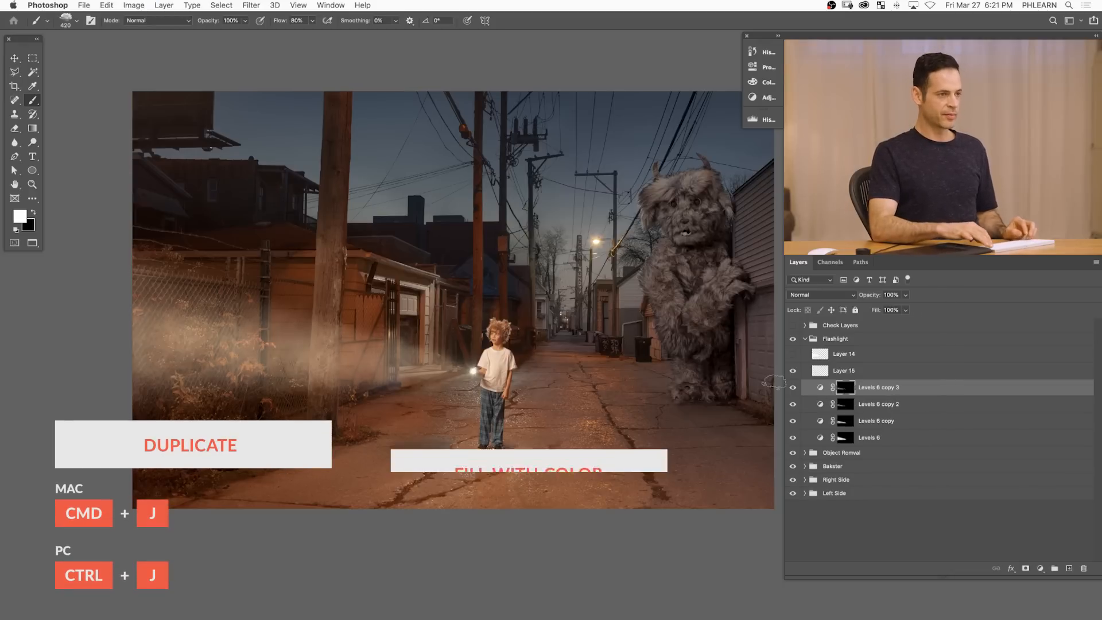
pyautogui.hotkey('shift', 'BackSpace')
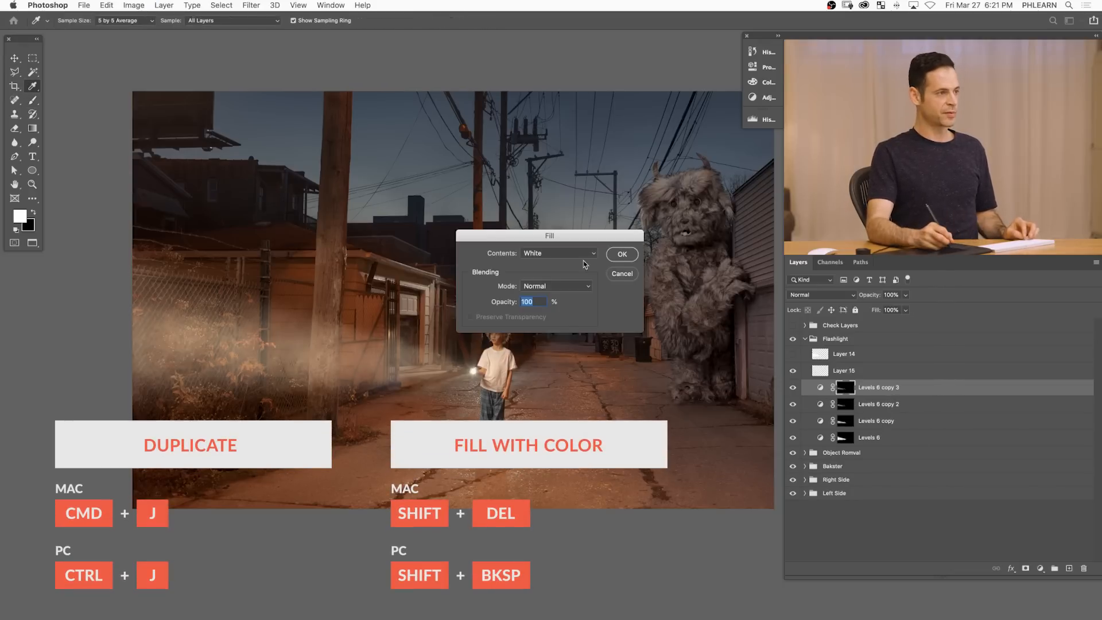
pyautogui.click(547, 250)
pyautogui.click(537, 236)
pyautogui.press('Return')
# - Resize the cloud brush to about 122 px and paint white cloud on the Levels 6 copy 3 mask near the flashlight
pyautogui.press('b')
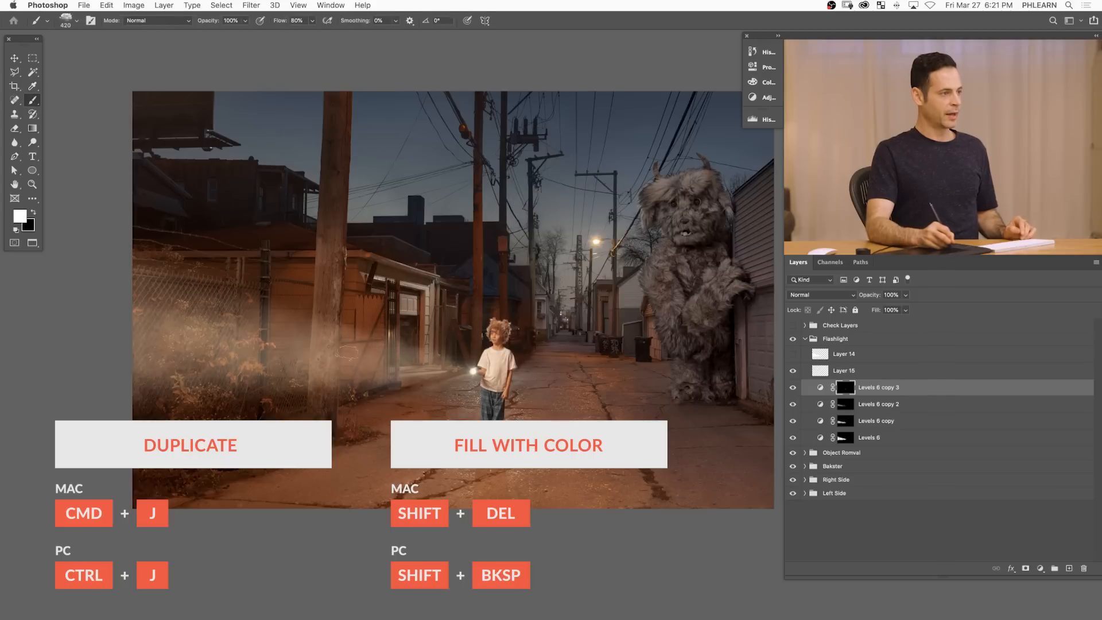
pyautogui.moveTo(540, 367); pyautogui.dragTo(505, 368)
pyautogui.press('x')
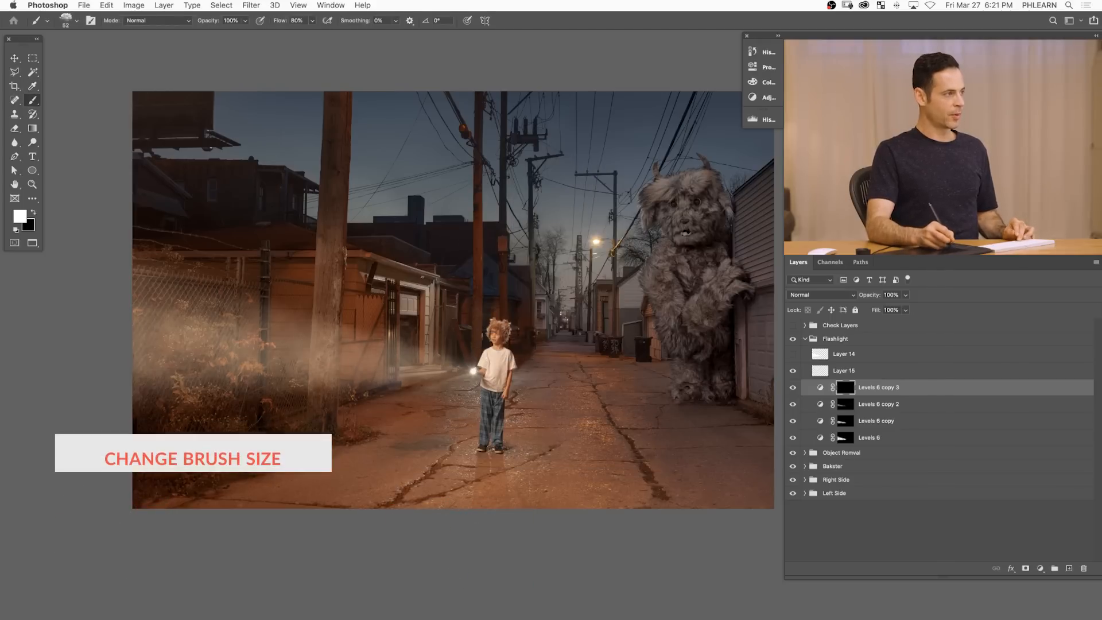
pyautogui.press('x')
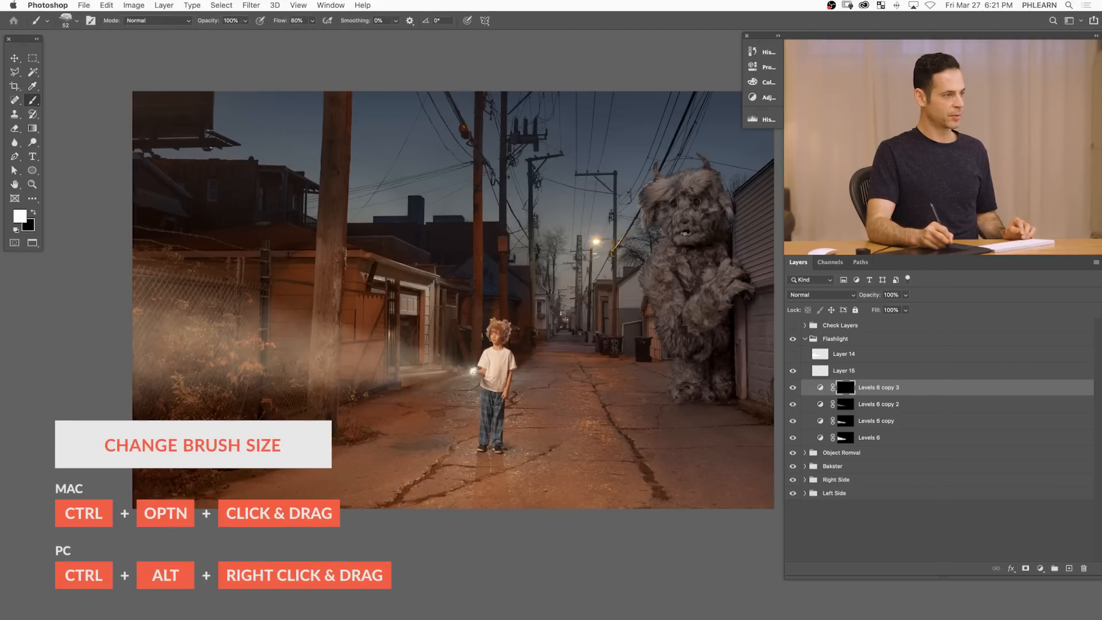
pyautogui.moveTo(505, 367); pyautogui.dragTo(525, 367)
pyautogui.click(476, 359)
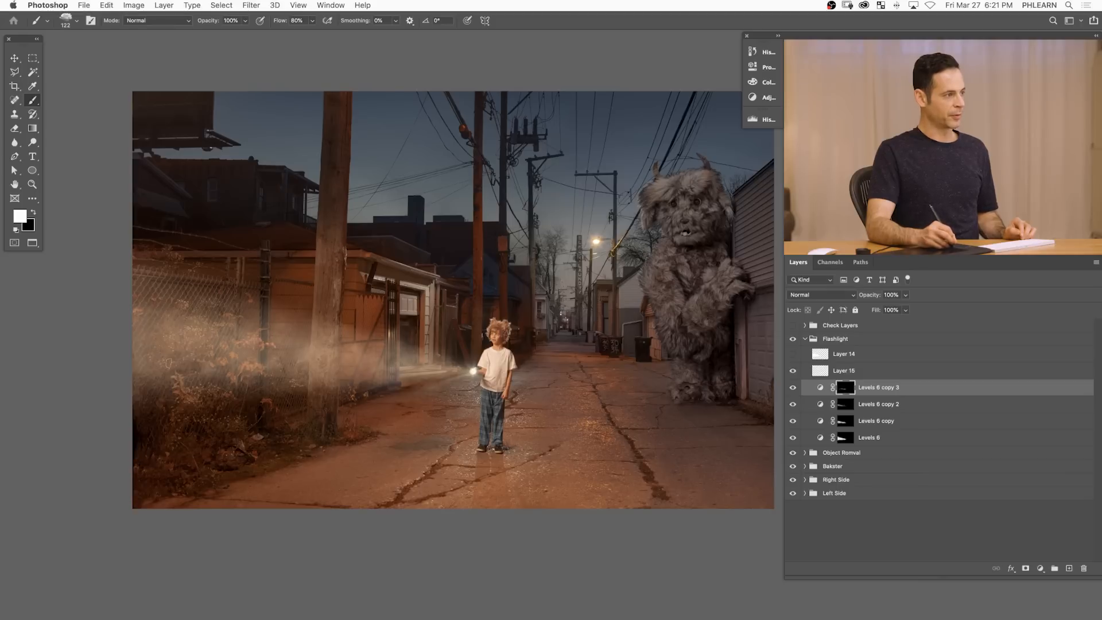
# - Toggle the visibility of Levels 6 copy 3 to compare the beam near the flashlight with and without it
pyautogui.click(793, 387)
pyautogui.click(793, 388)
pyautogui.click(793, 387)
pyautogui.click(793, 387)
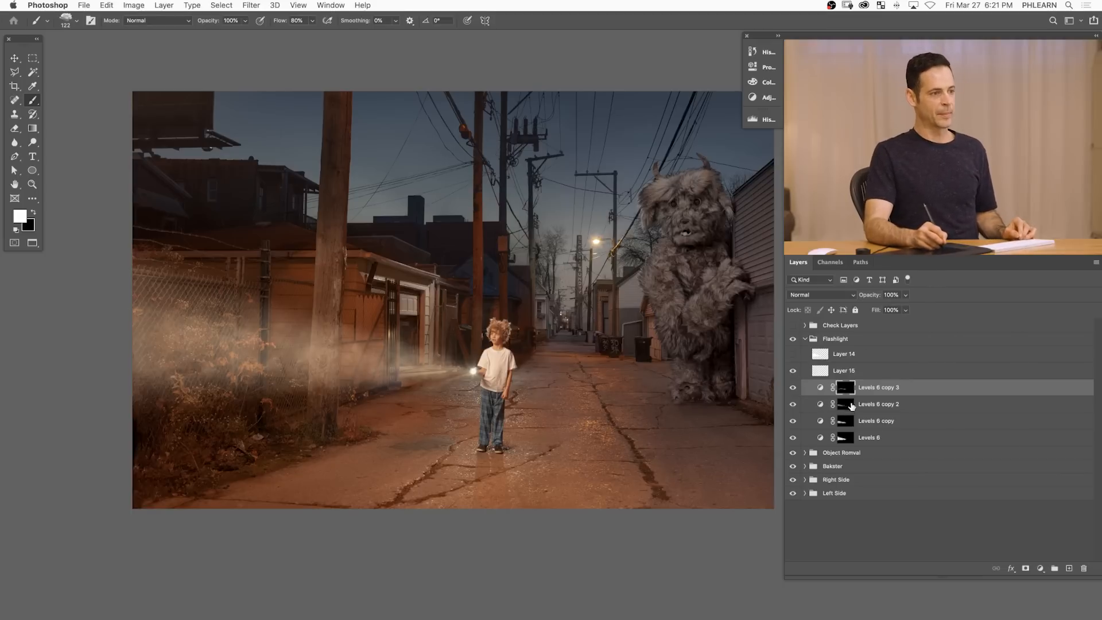
# - Inspect the masks of Levels 6, Levels 6 copy, Levels 6 copy 2 and Levels 6 copy 3 in turn
pyautogui.moveTo(851, 407); pyautogui.dragTo(844, 441)
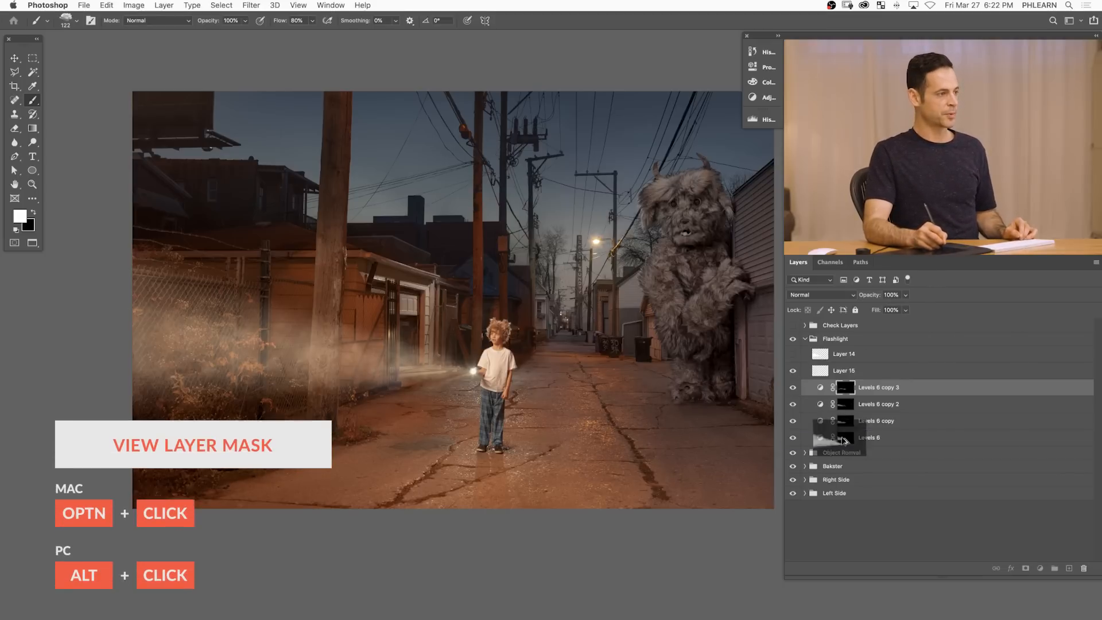
pyautogui.keyDown('alt'); pyautogui.click(843, 440); pyautogui.keyUp('alt')
pyautogui.click(843, 425)
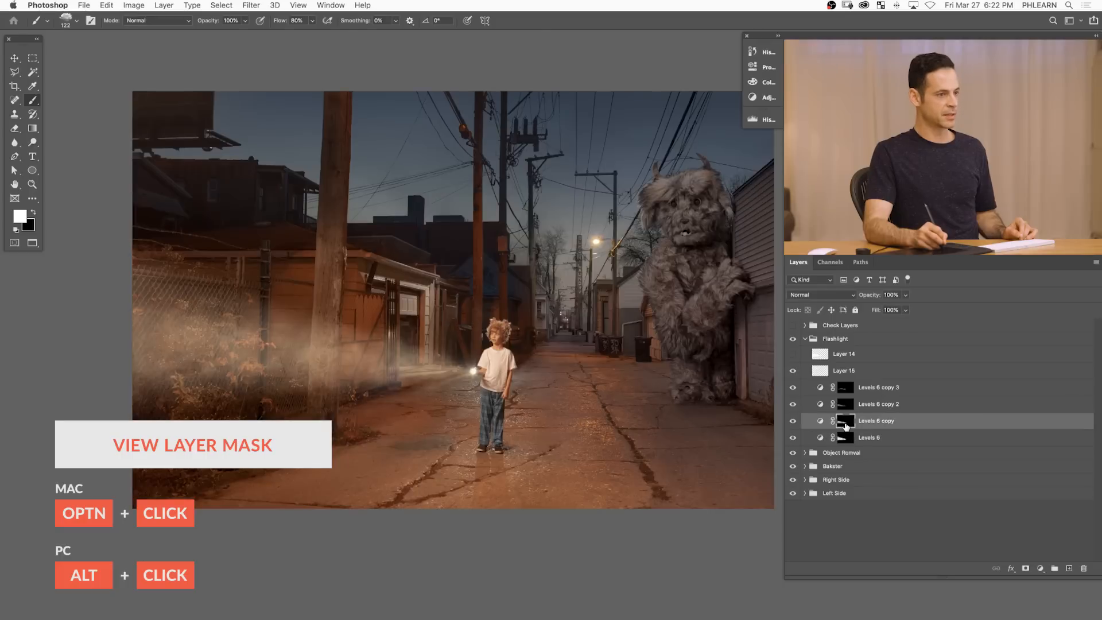
pyautogui.keyDown('alt'); pyautogui.click(846, 424); pyautogui.keyUp('alt')
pyautogui.click(847, 426)
pyautogui.keyDown('alt'); pyautogui.click(842, 409); pyautogui.keyUp('alt')
pyautogui.click(842, 410)
pyautogui.keyDown('alt'); pyautogui.click(848, 393); pyautogui.keyUp('alt')
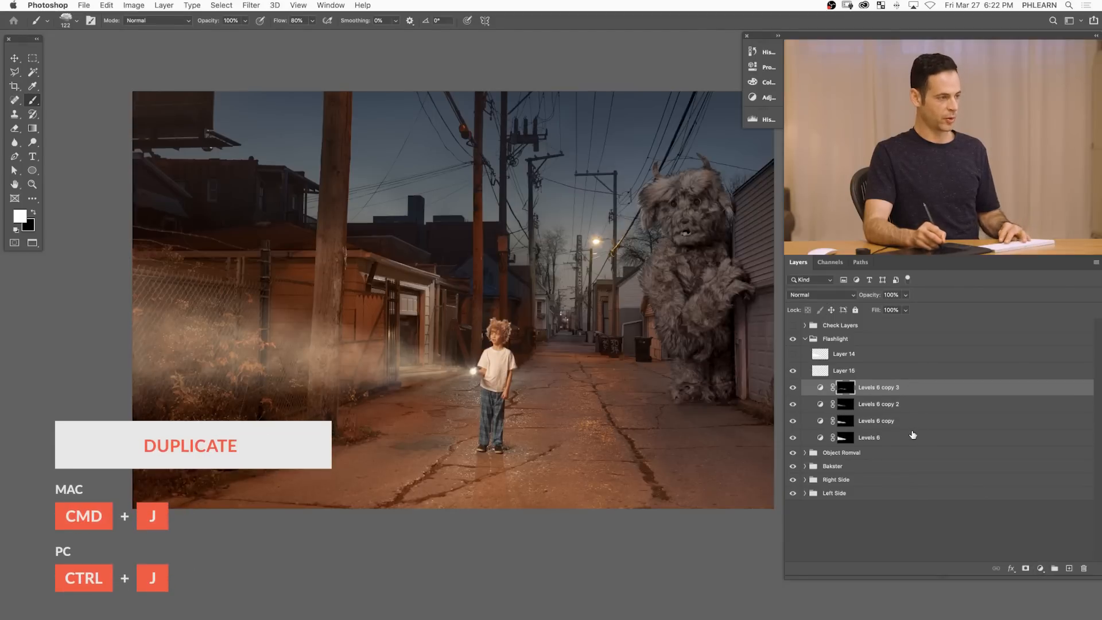
# - Duplicate Levels 6 copy 3 and fill the duplicate's mask with black at 100% opacity
pyautogui.press('super+j')
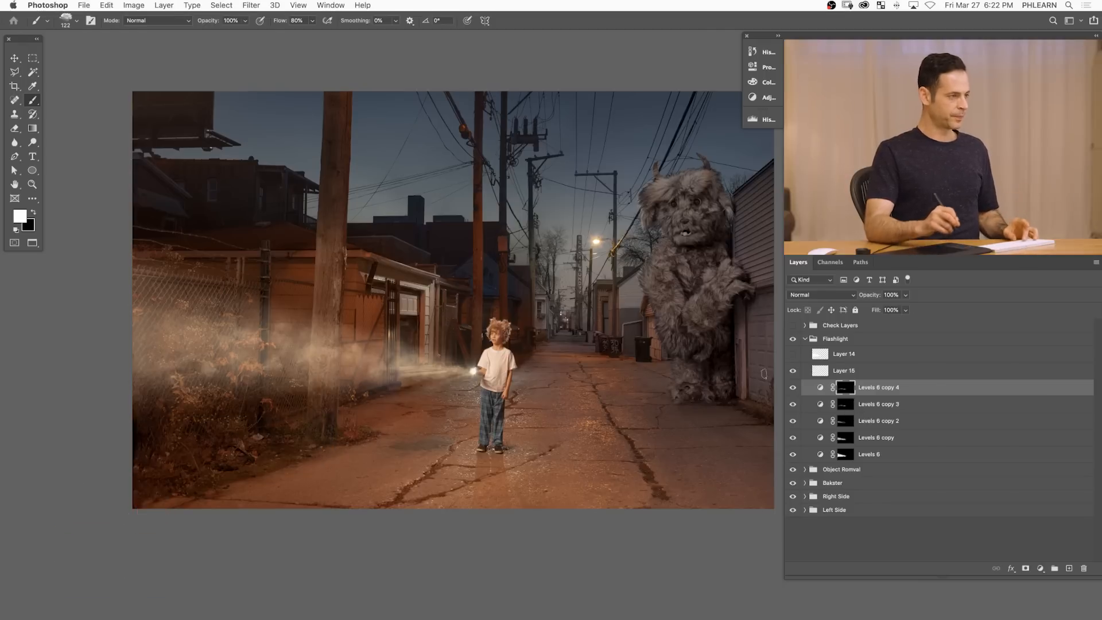
pyautogui.hotkey('shift', 'BackSpace')
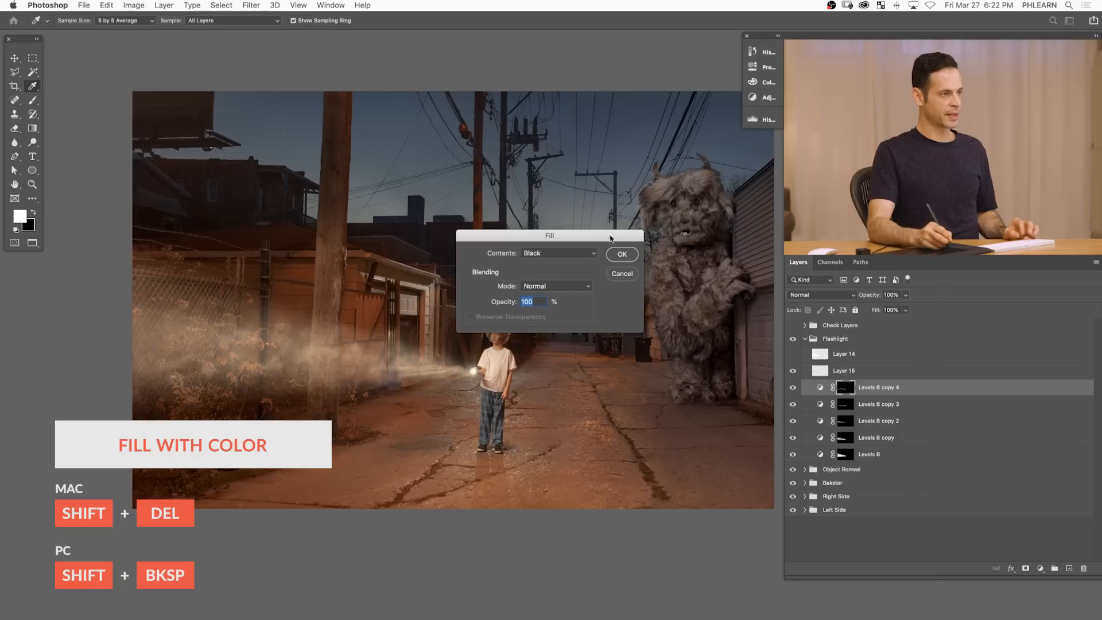
pyautogui.click(621, 254)
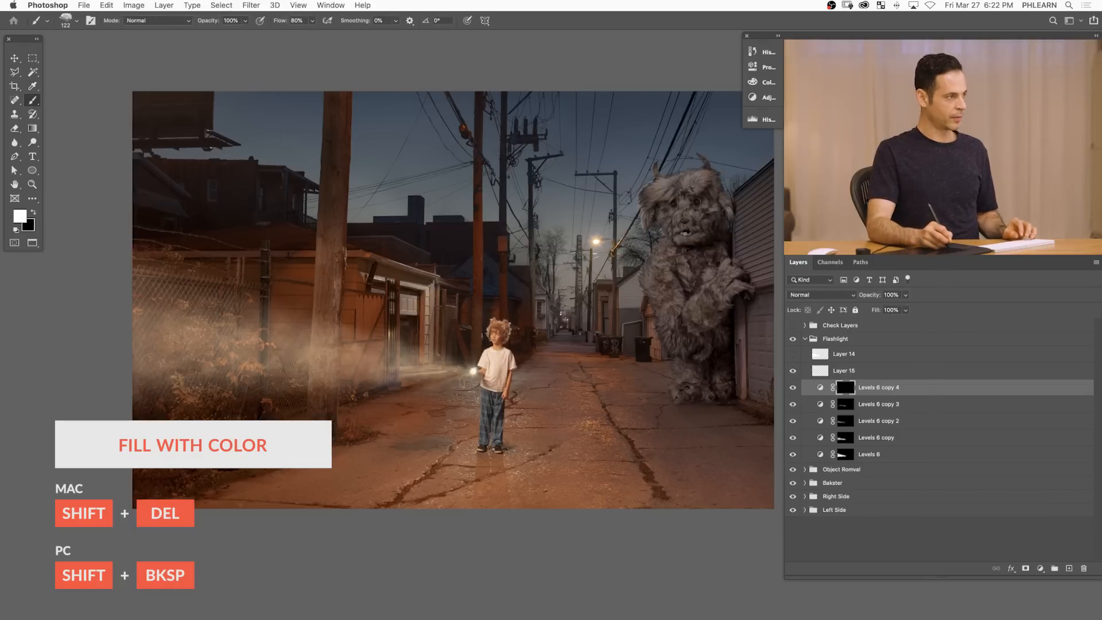
# - Paint white cloud along the flashlight beam on the Levels 6 copy 4 mask, varying the brush from about 99 to 384 px
pyautogui.moveTo(478, 371); pyautogui.dragTo(458, 371)
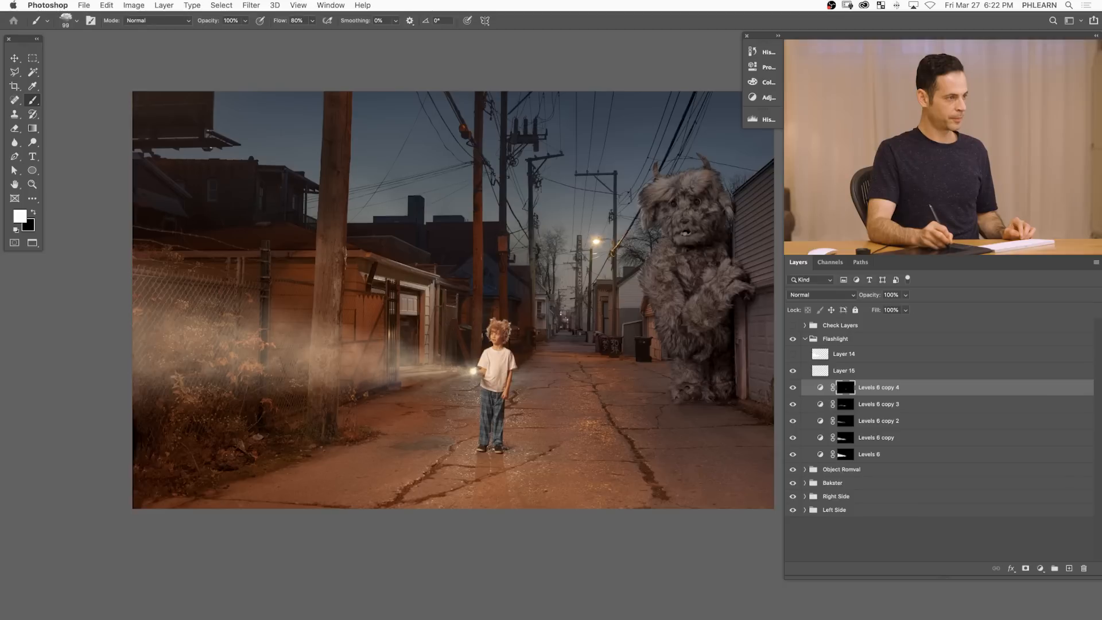
pyautogui.moveTo(428, 368); pyautogui.dragTo(445, 368)
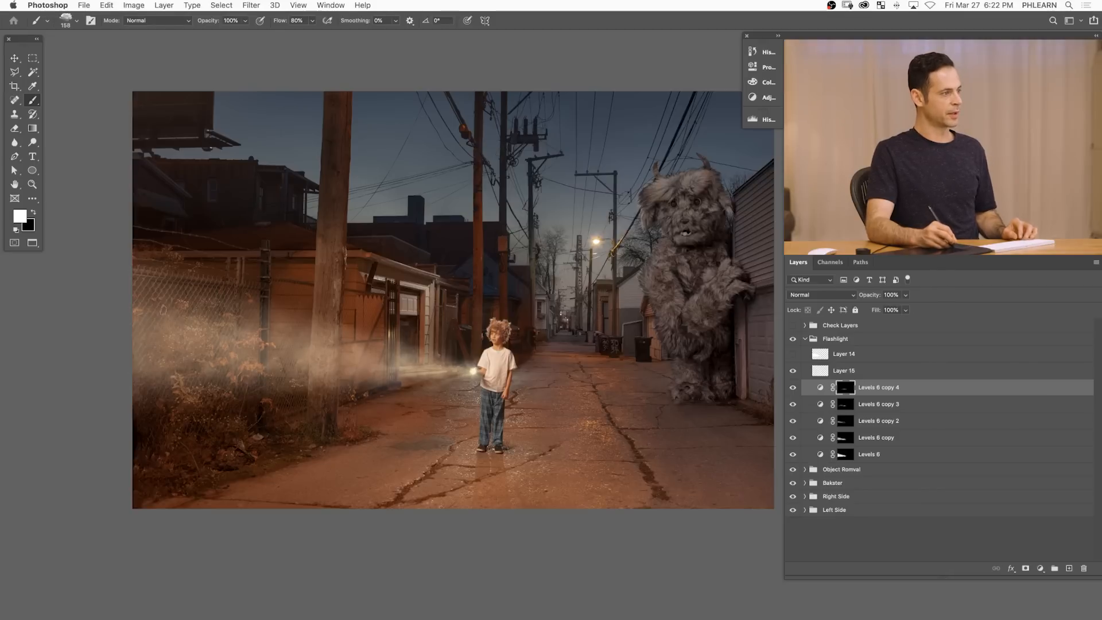
pyautogui.moveTo(226, 337); pyautogui.dragTo(291, 336)
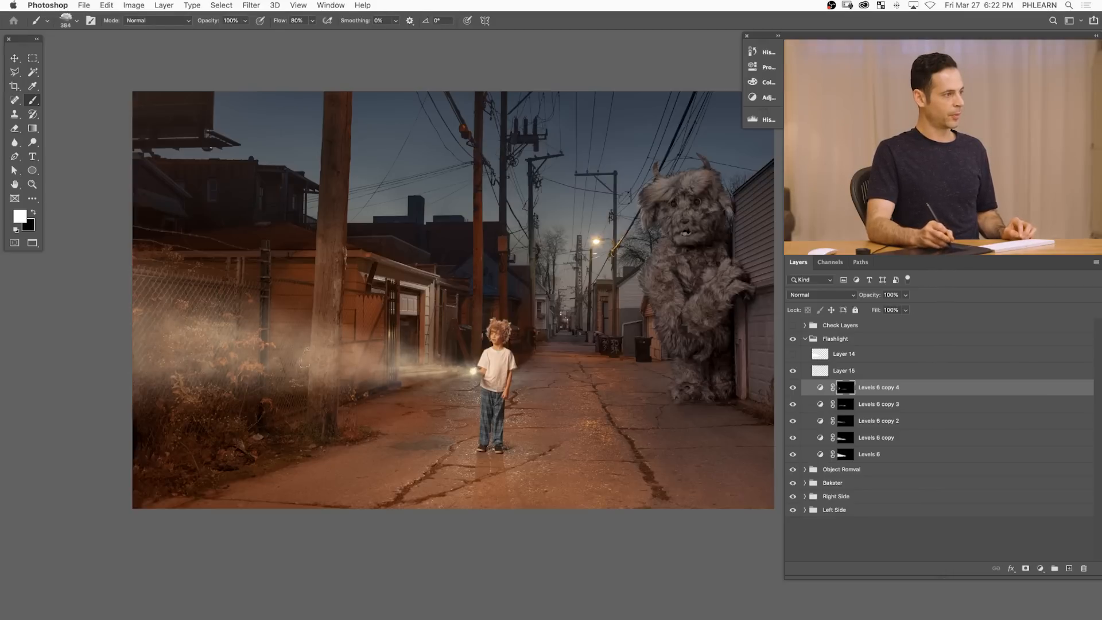
pyautogui.moveTo(270, 351); pyautogui.dragTo(233, 351)
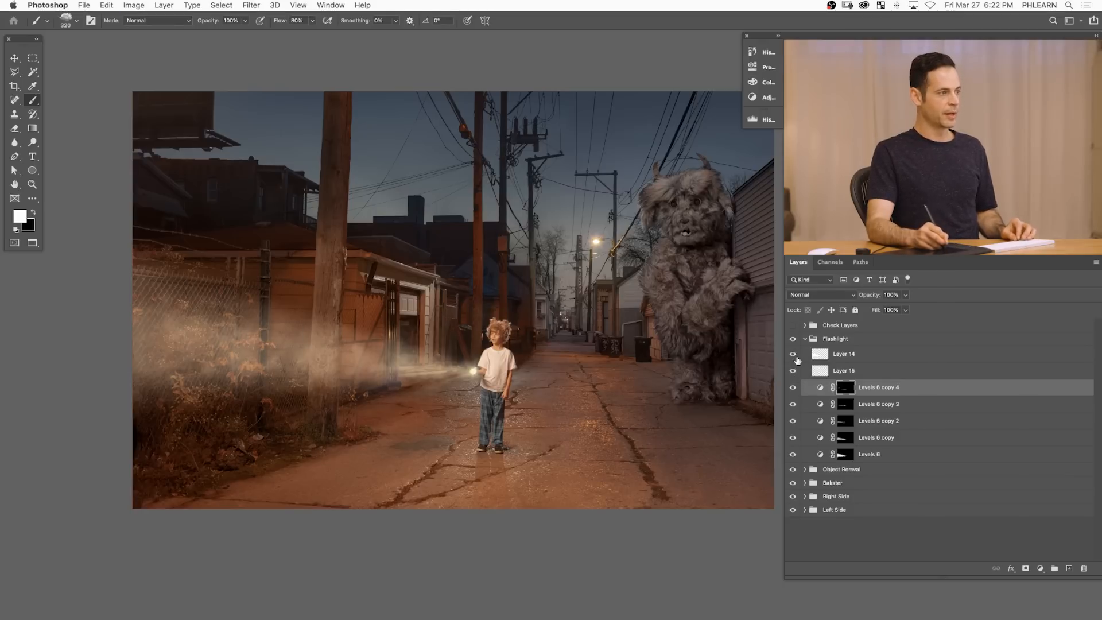
# - Delete Layer 14 and Layer 15 from the Flashlight group
pyautogui.click(794, 355)
pyautogui.click(844, 354)
pyautogui.keyDown('shift'); pyautogui.click(856, 372); pyautogui.keyUp('shift')
pyautogui.press('Delete')
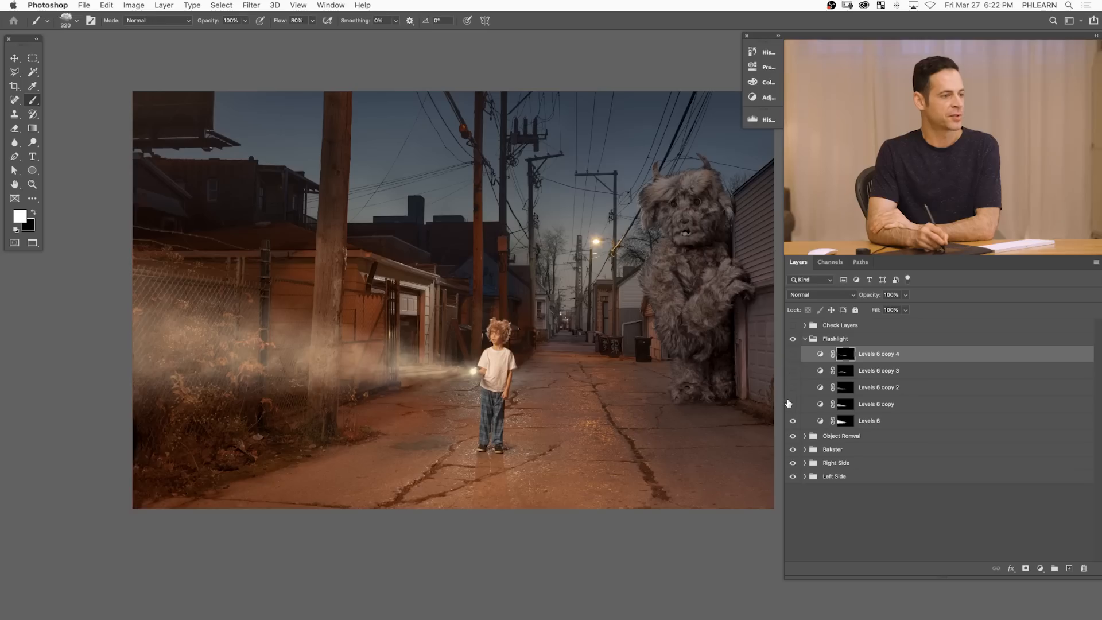
# - Show the four Levels 6 copies one by one, then toggle Levels 6 to review how the beam builds up
pyautogui.click(796, 404)
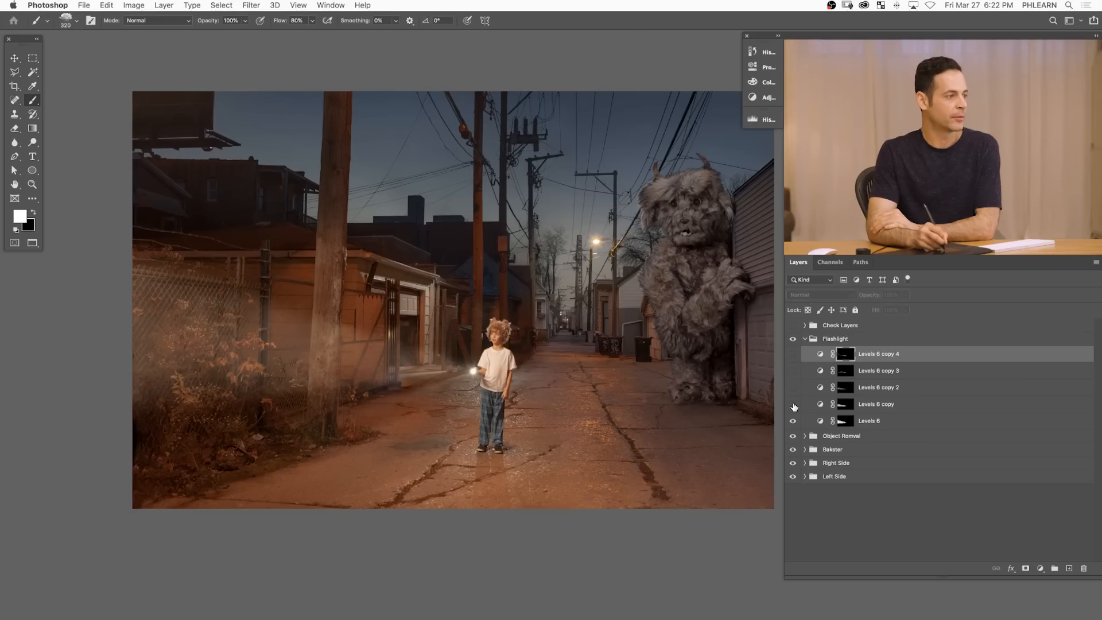
pyautogui.click(794, 406)
pyautogui.click(793, 388)
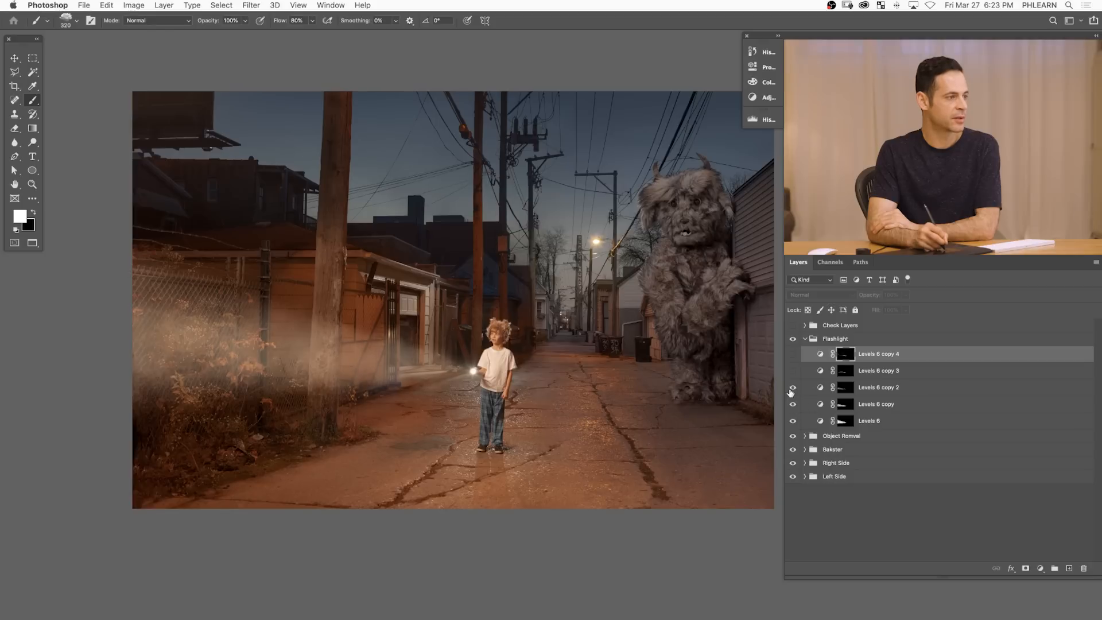
pyautogui.click(793, 370)
pyautogui.click(792, 354)
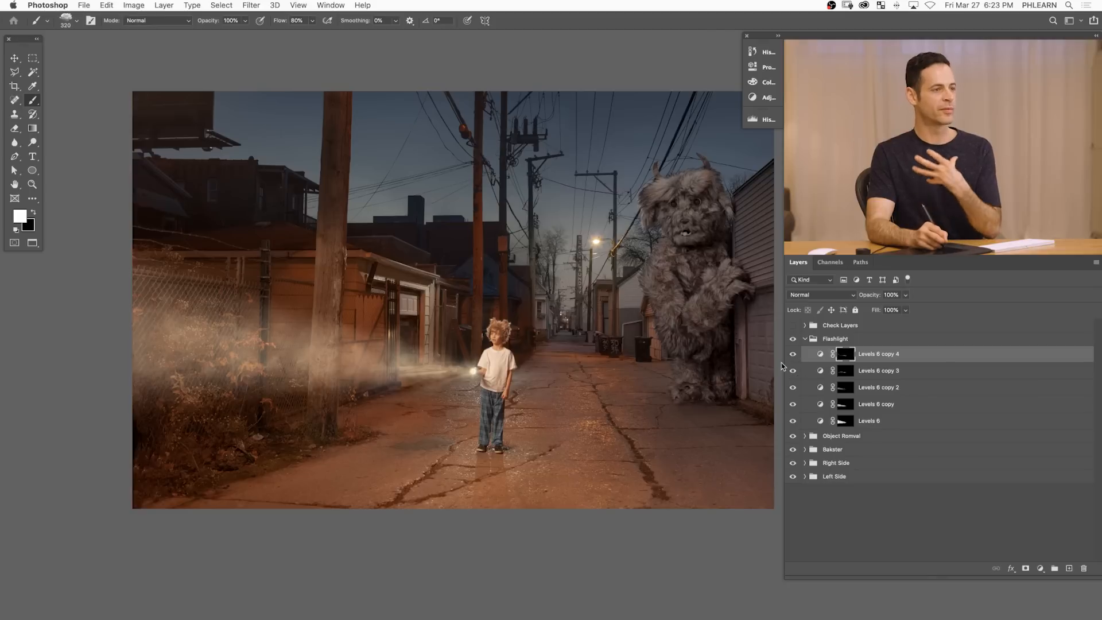
pyautogui.click(793, 421)
pyautogui.click(794, 421)
# - Paint black cloud over the beam's upper far end on the Levels 6 mask with a brush of about 532 px
pyautogui.click(842, 422)
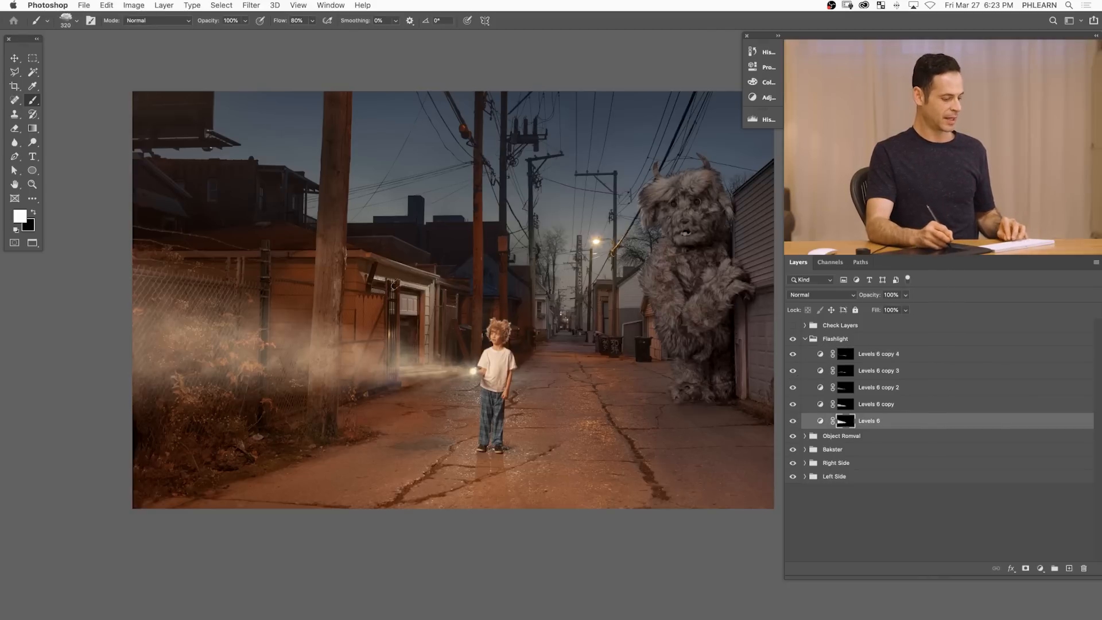
pyautogui.moveTo(225, 302); pyautogui.dragTo(245, 302)
pyautogui.press('x')
pyautogui.moveTo(179, 275)
pyautogui.mouseDown()
pyautogui.moveTo(221, 298)
pyautogui.moveTo(250, 292)
pyautogui.mouseUp()
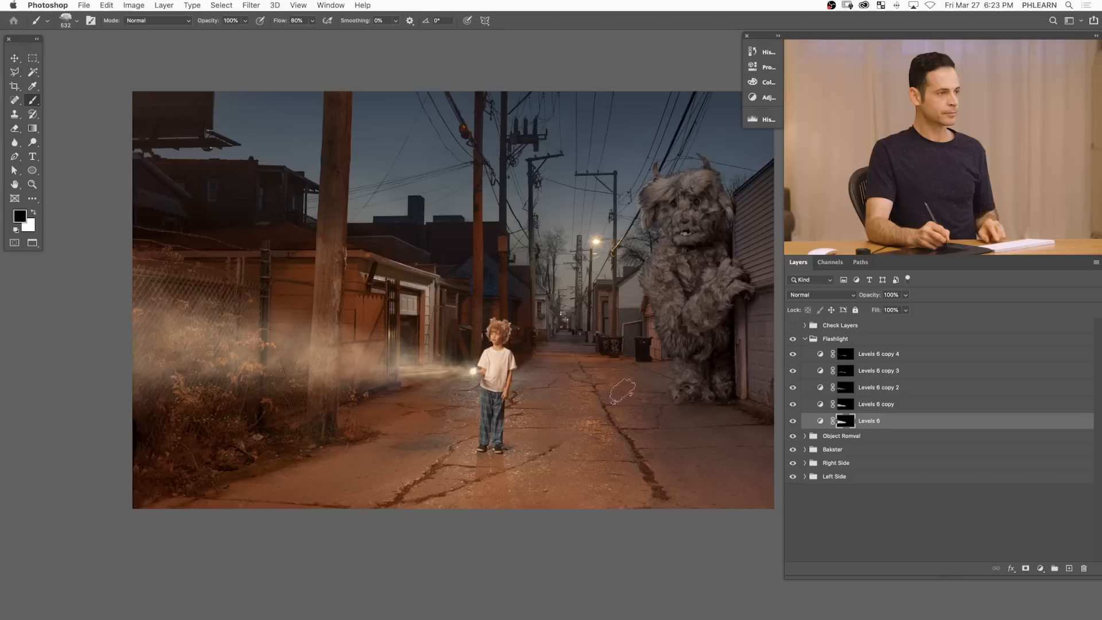
pyautogui.moveTo(603, 402); pyautogui.dragTo(563, 413)
# - Toggle the Flashlight group repeatedly to compare the alley with and without the beam, leaving it shown
pyautogui.click(793, 340)
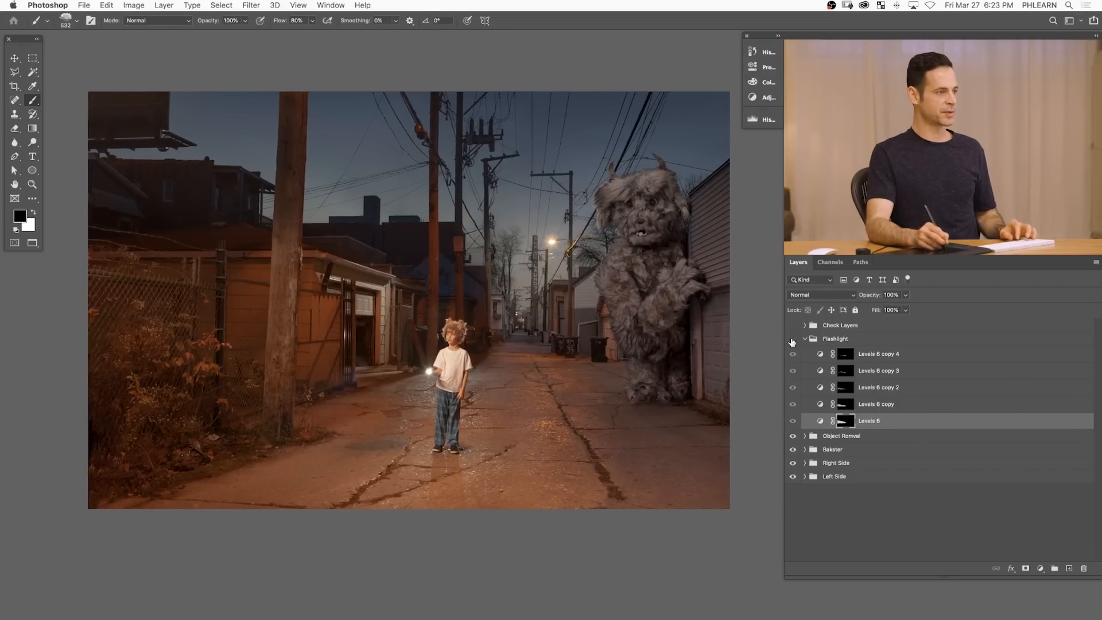
pyautogui.click(793, 339)
pyautogui.click(793, 340)
pyautogui.click(792, 340)
pyautogui.click(792, 340)
pyautogui.click(793, 340)
pyautogui.click(793, 340)
pyautogui.click(793, 340)
pyautogui.click(793, 340)
pyautogui.click(792, 340)
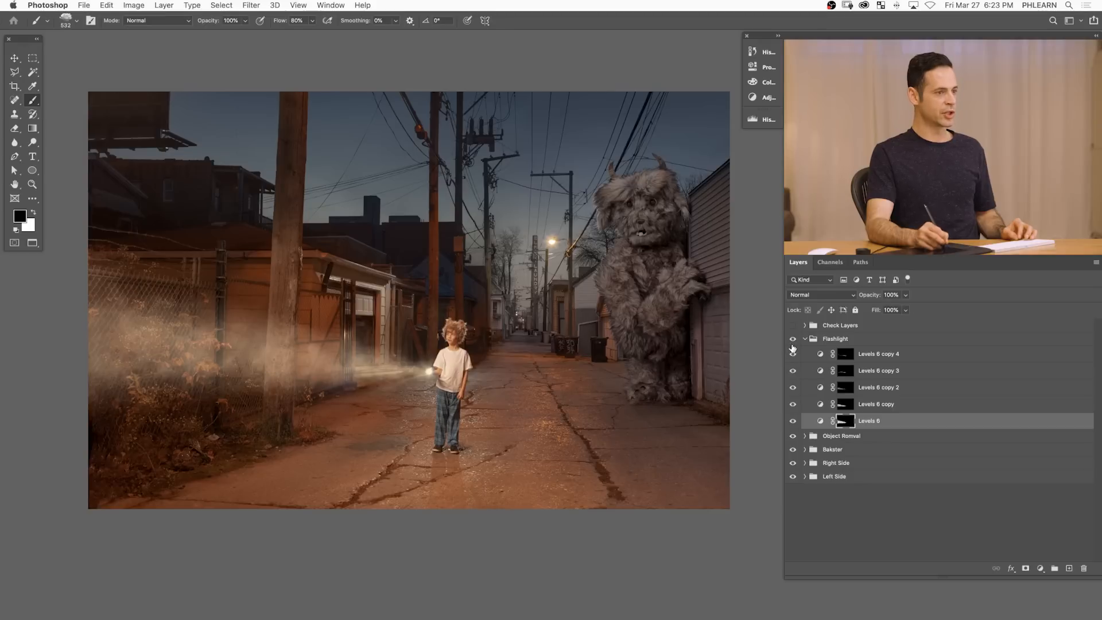
# - Duplicate Levels 6, move the copy above the Flashlight group, and collapse that group
pyautogui.click(872, 353)
pyautogui.press('super+j')
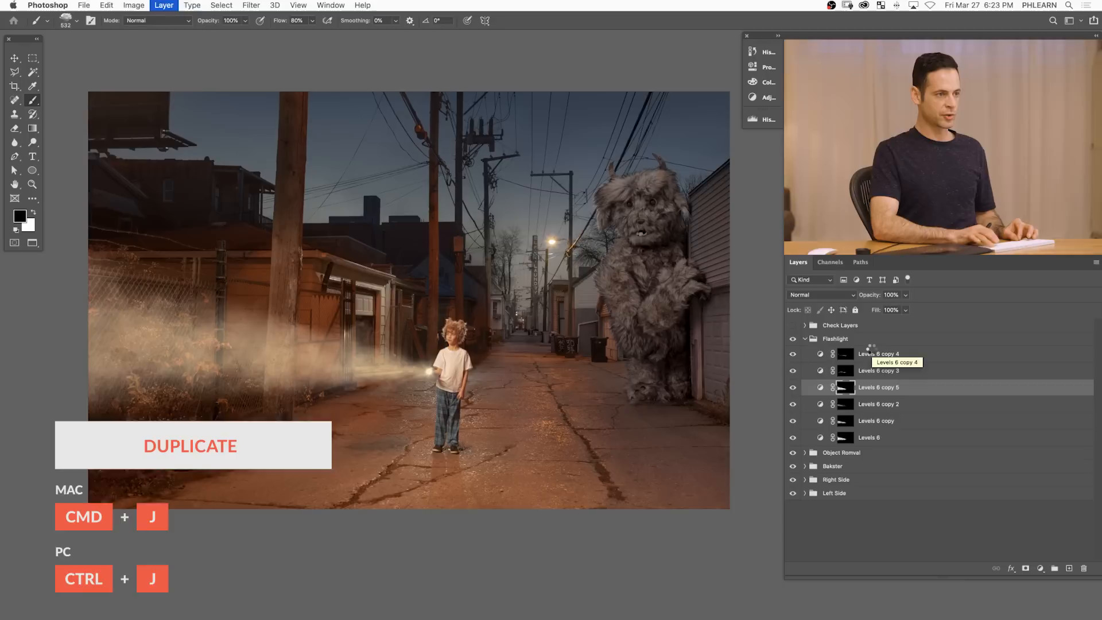
pyautogui.press('super+bracketright')
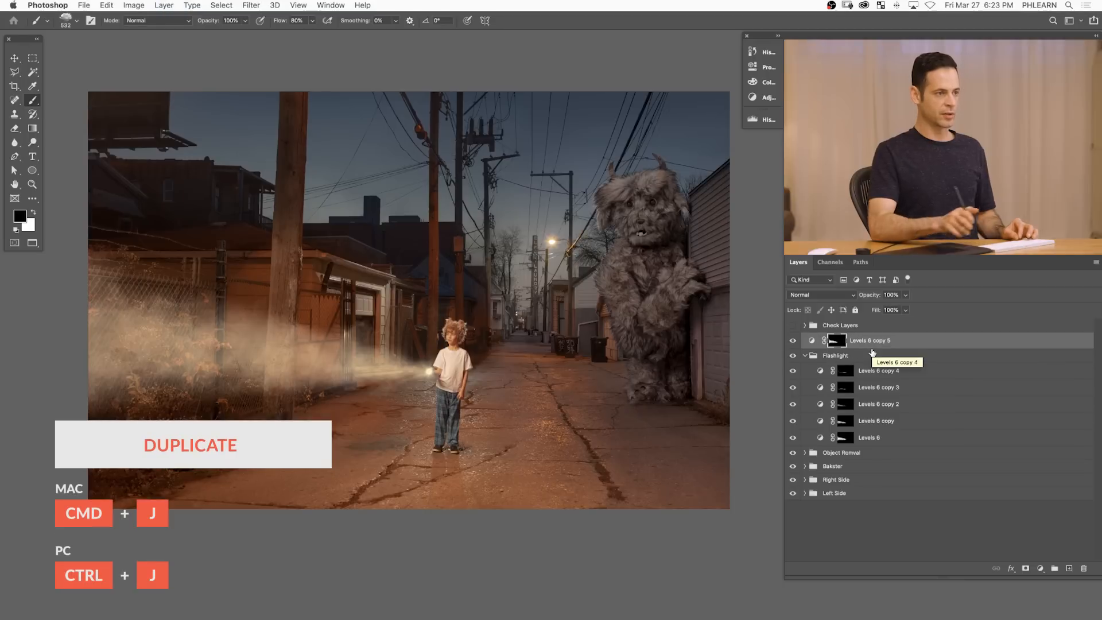
pyautogui.click(805, 356)
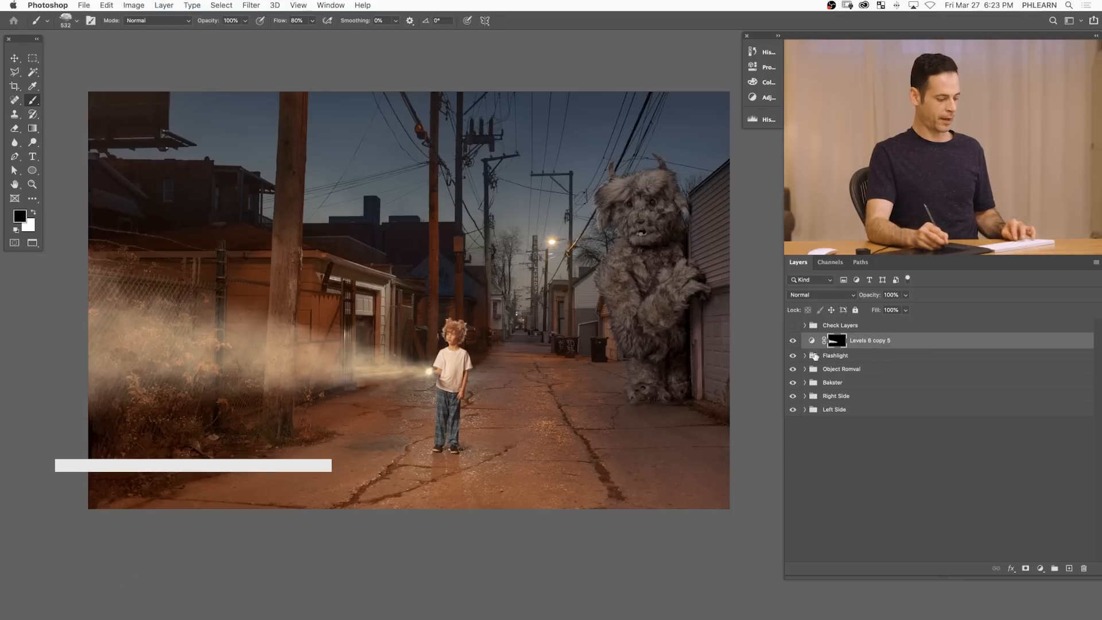
# - Put Levels 6 copy 5 in a new group named "Steet Light"
pyautogui.press('x')
pyautogui.press('super+g')
pyautogui.doubleClick(832, 338)
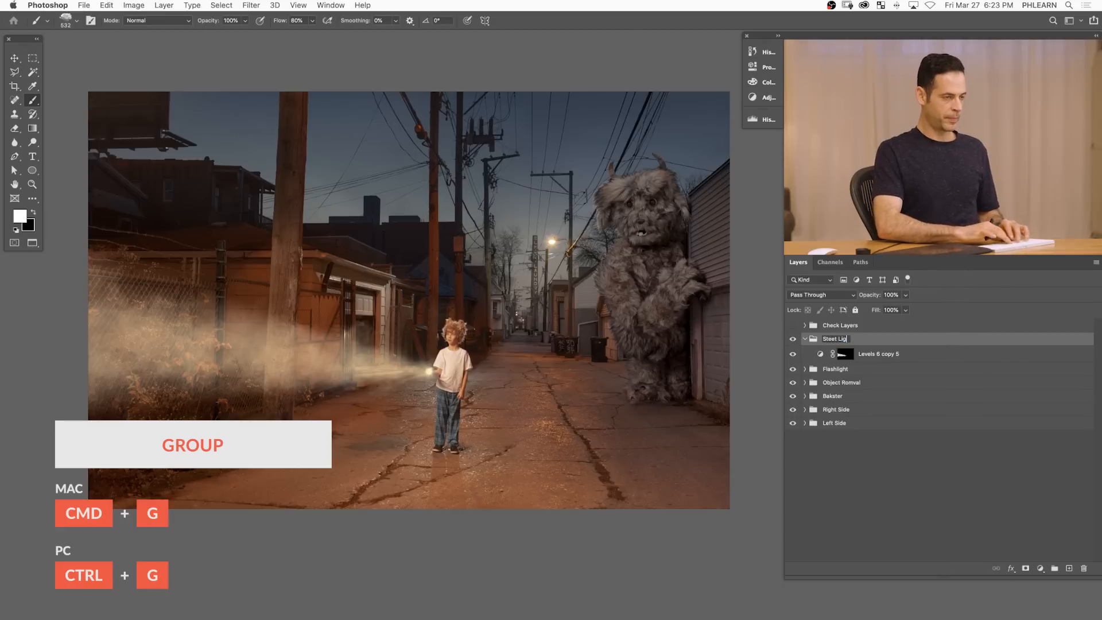
# - Move the Steet Light group's mask up toward the streetlight and adjust the levels of Levels 6 copy 5
pyautogui.press('v')
pyautogui.moveTo(434, 406)
pyautogui.mouseDown()
pyautogui.moveTo(445, 376)
pyautogui.moveTo(560, 275)
pyautogui.moveTo(588, 453)
pyautogui.moveTo(590, 390)
pyautogui.moveTo(422, 341)
pyautogui.moveTo(595, 270)
pyautogui.moveTo(579, 264)
pyautogui.moveTo(600, 273)
pyautogui.mouseUp()
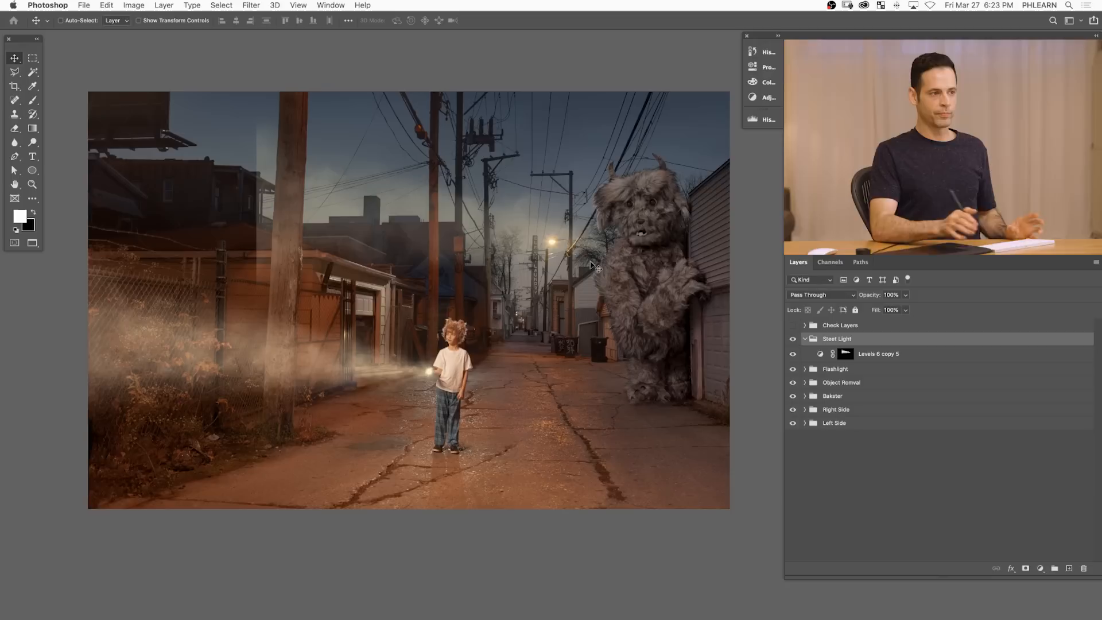
pyautogui.click(823, 355)
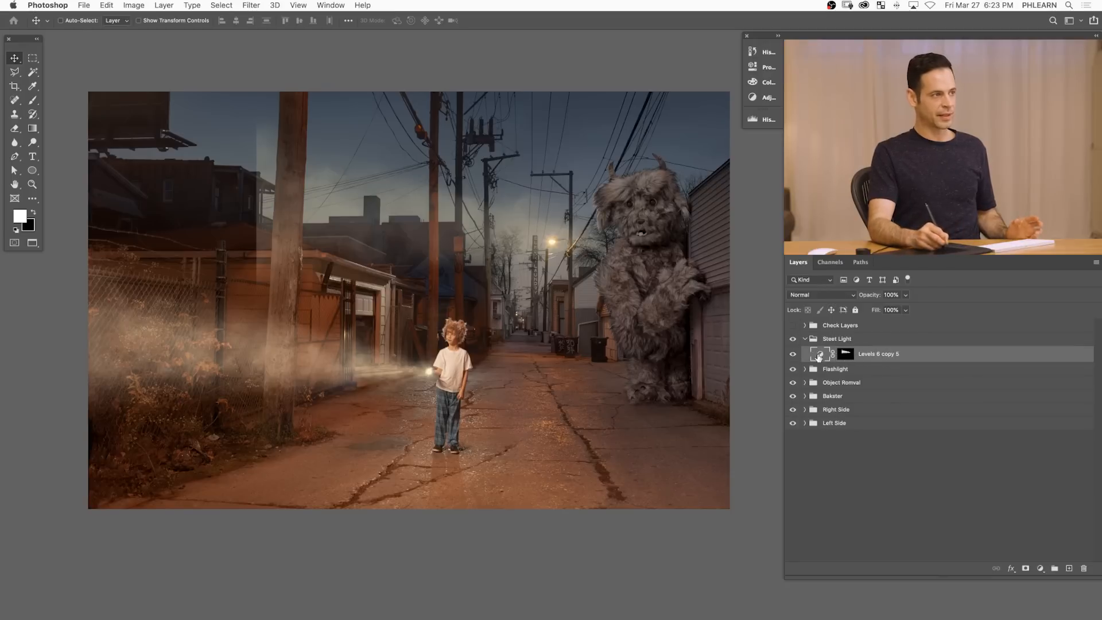
pyautogui.doubleClick(819, 356)
pyautogui.moveTo(622, 194)
pyautogui.mouseDown()
pyautogui.moveTo(610, 193)
pyautogui.moveTo(633, 192)
pyautogui.mouseUp()
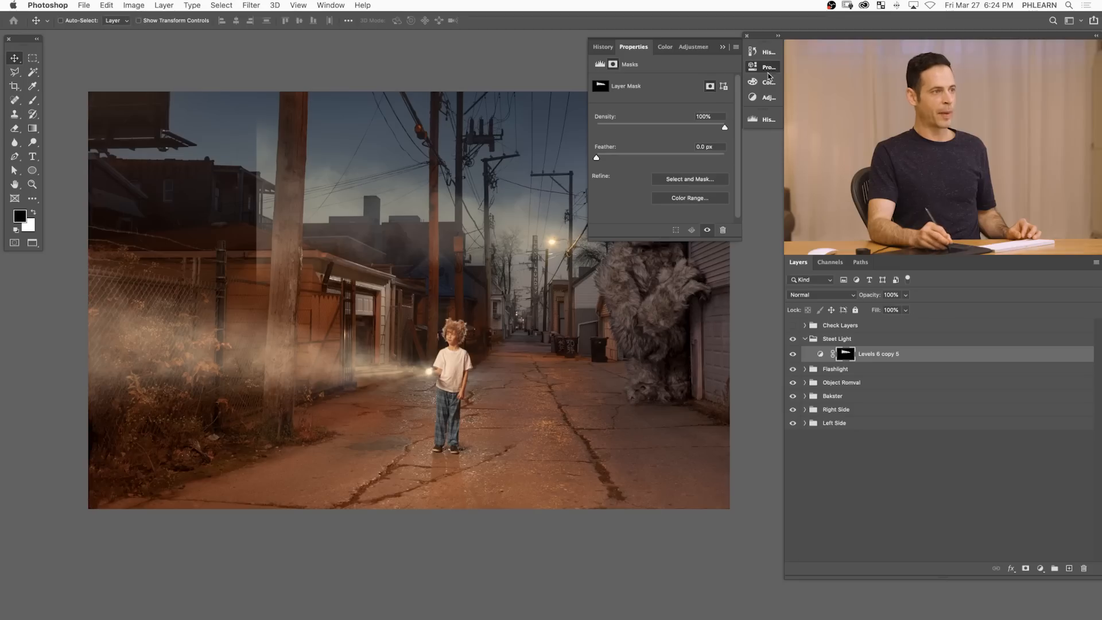
pyautogui.click(763, 67)
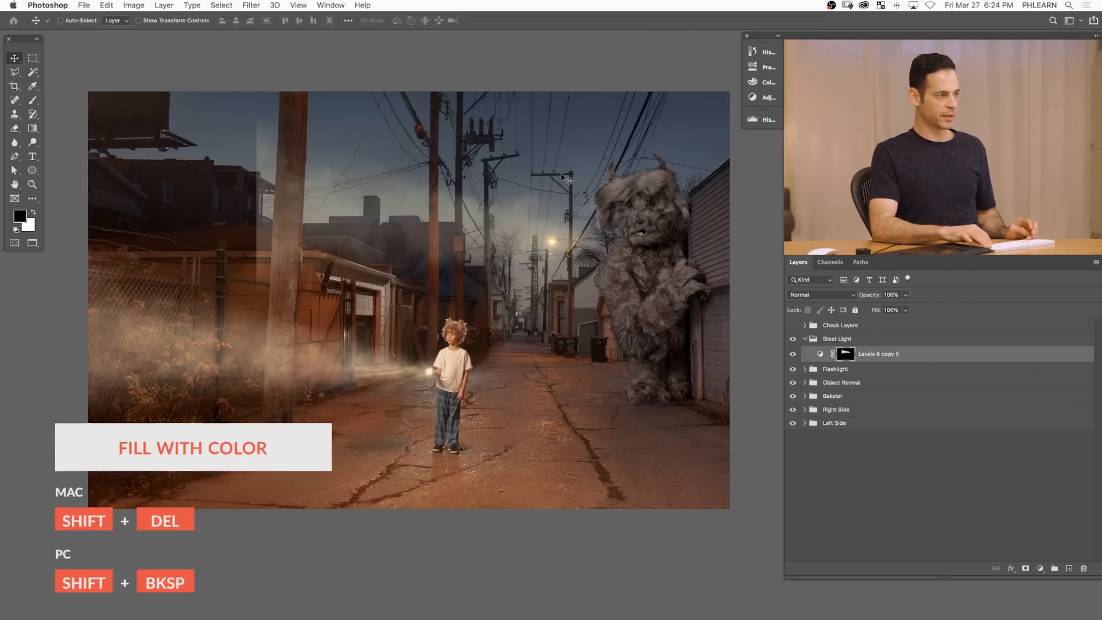
# - Fill the Levels 6 copy 5 mask with black
pyautogui.hotkey('shift', 'BackSpace')
pyautogui.click(620, 254)
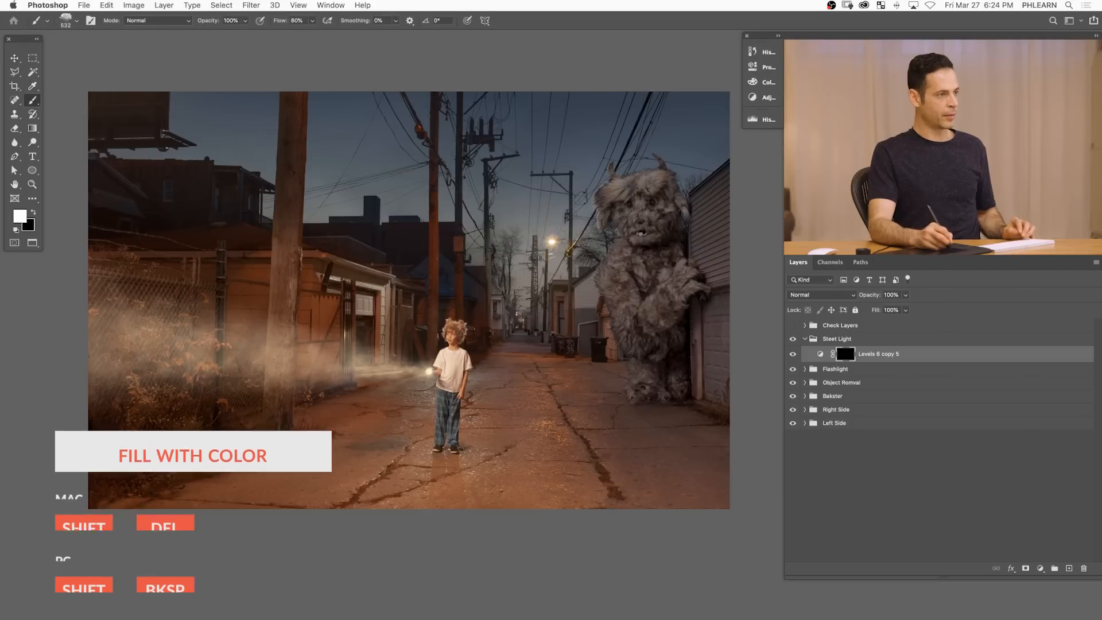
# - Paint a white cloudy glow around the streetlight on the Levels 6 copy 5 mask with a brush of about 391 px, lowering flow to 20%
pyautogui.press('x')
pyautogui.moveTo(557, 246); pyautogui.dragTo(522, 246)
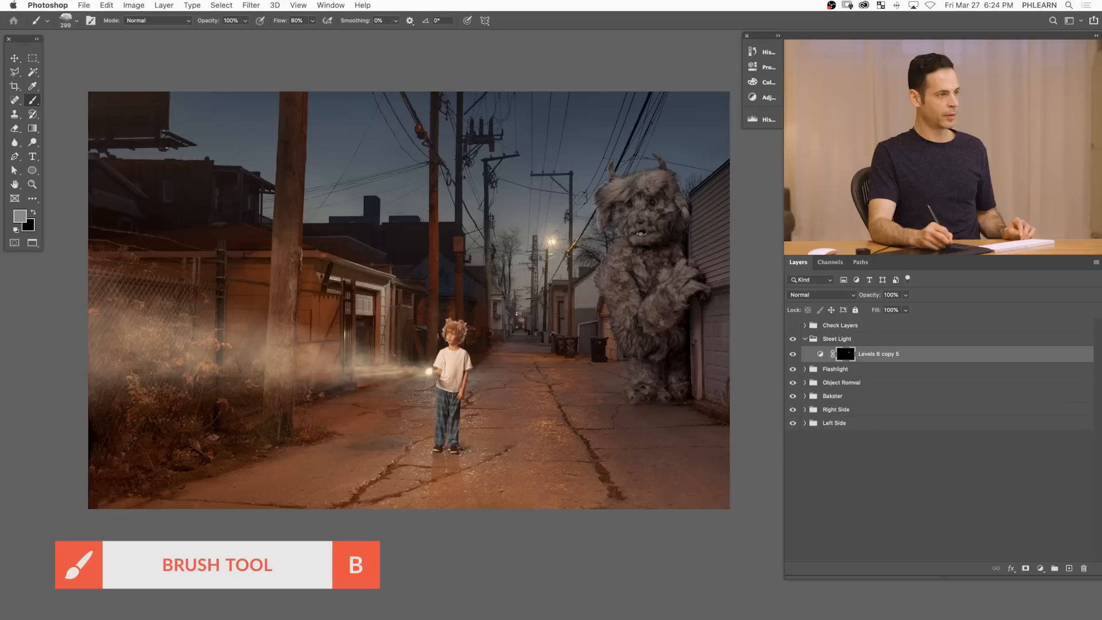
pyautogui.press('x')
pyautogui.moveTo(555, 246)
pyautogui.mouseDown()
pyautogui.moveTo(545, 245)
pyautogui.moveTo(565, 245)
pyautogui.mouseUp()
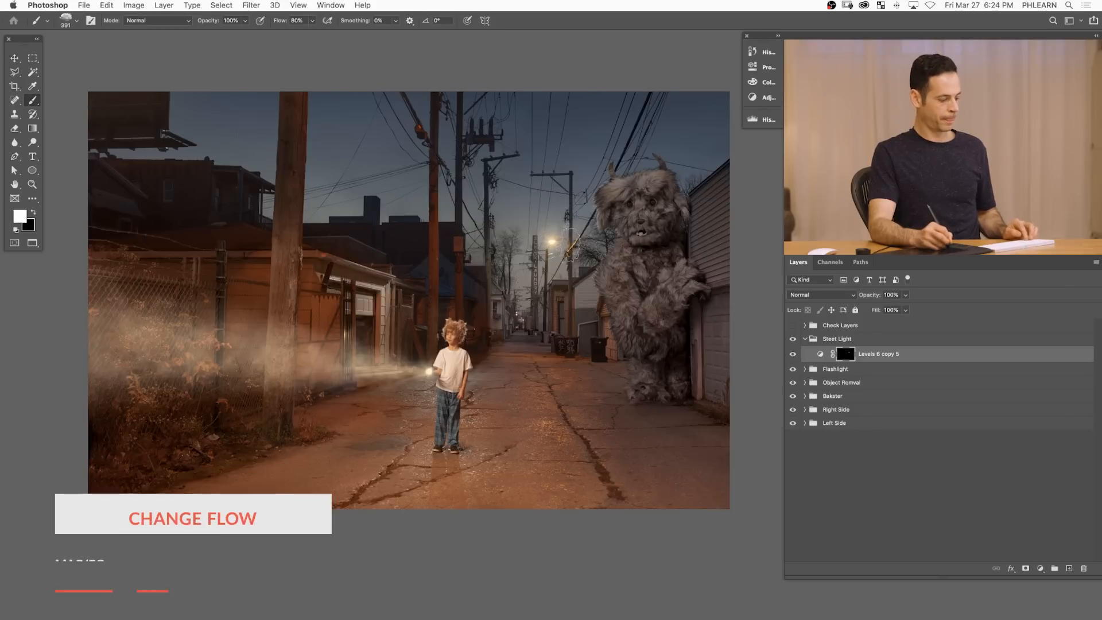
pyautogui.hotkey('shift', '2')
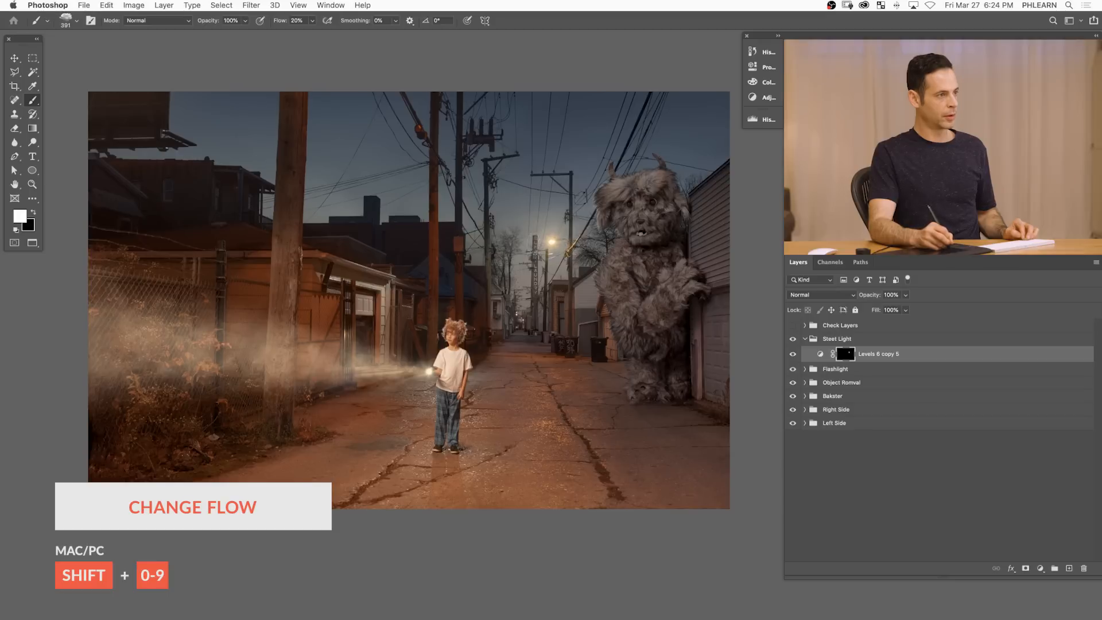
# - Toggle Levels 6 copy 5 to compare the alley with and without the streetlight glow
pyautogui.click(792, 355)
pyautogui.click(792, 354)
pyautogui.click(792, 354)
pyautogui.click(792, 354)
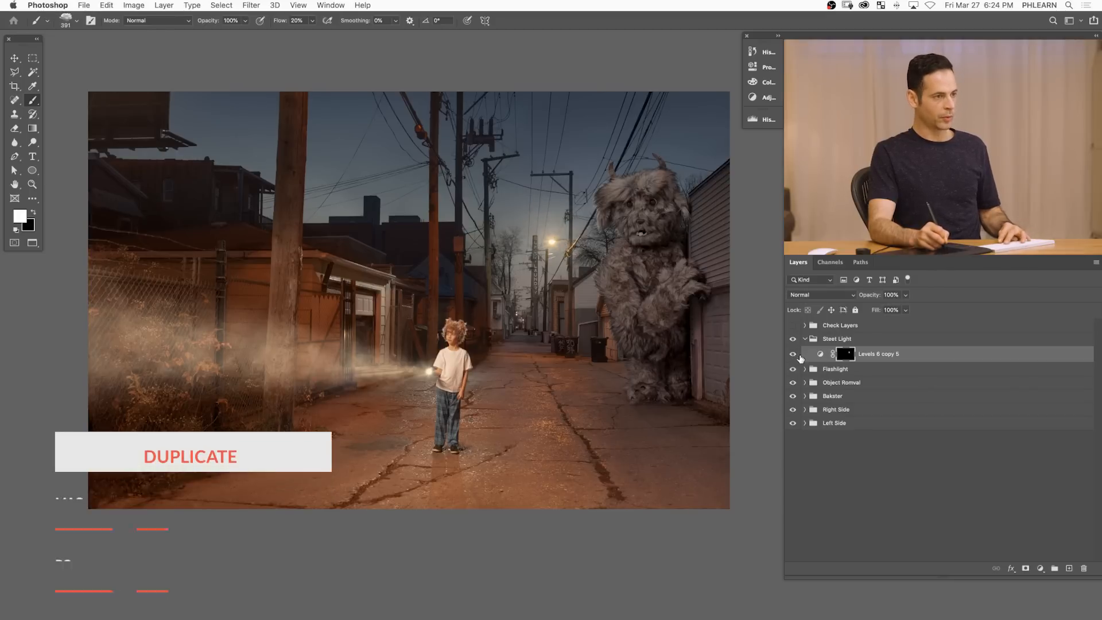
# - Duplicate Levels 6 copy 5, fill the duplicate's mask with black, and paint white cloud around the streetlight at about 371 px
pyautogui.press('super+j')
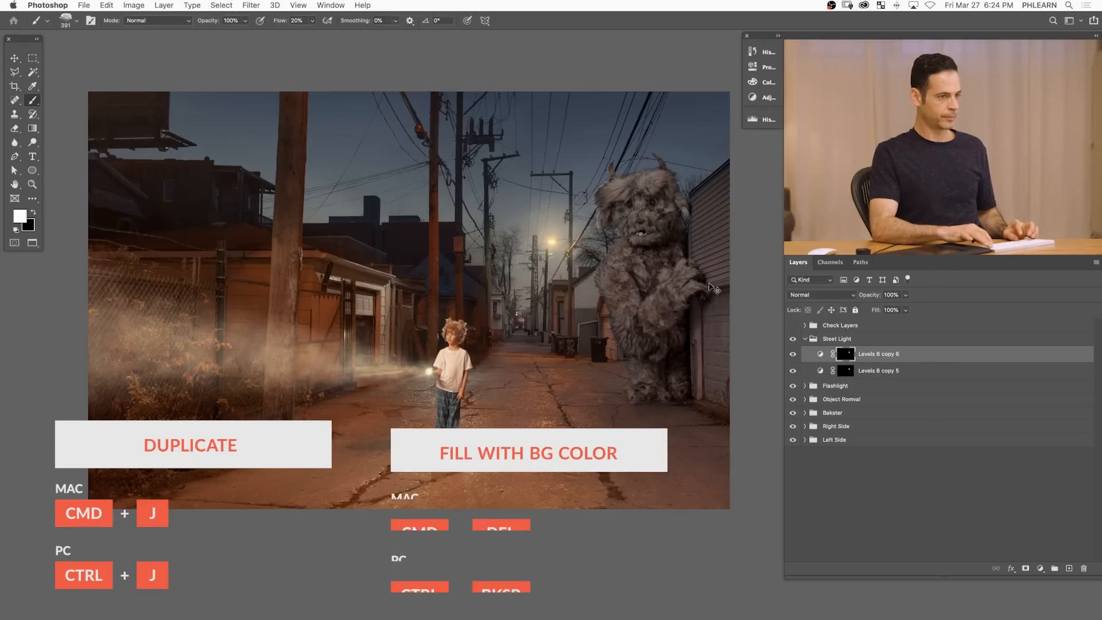
pyautogui.press('super+BackSpace')
pyautogui.moveTo(557, 243)
pyautogui.mouseDown()
pyautogui.moveTo(544, 243)
pyautogui.moveTo(556, 243)
pyautogui.mouseUp()
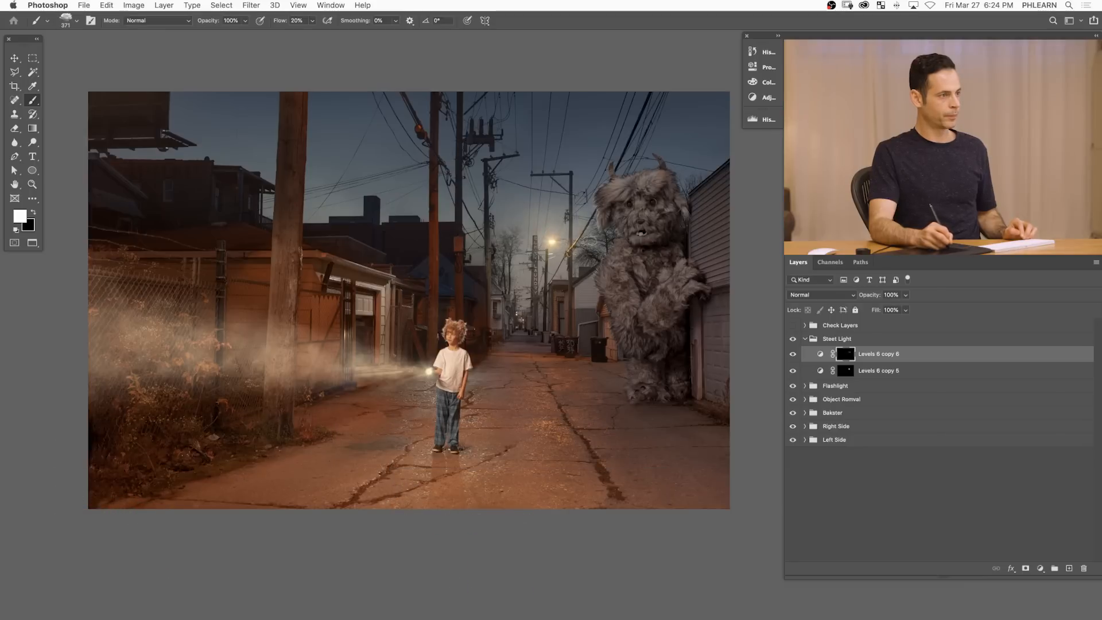
# - Duplicate Levels 6 copy 6, fill the duplicate's mask with black, and paint white cloud around the streetlight at about 421 px
pyautogui.press('super+j')
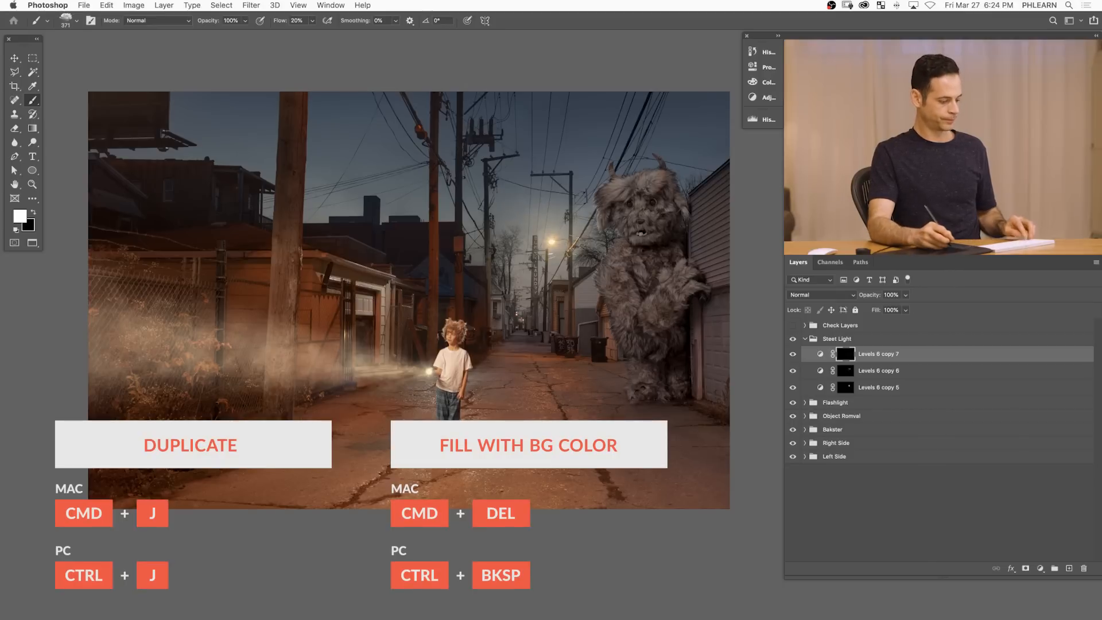
pyautogui.hotkey('shift', '7')
pyautogui.keyDown('ctrl'); pyautogui.keyDown('alt'); pyautogui.moveTo(557, 247); pyautogui.dragTo(547, 247); pyautogui.keyUp('alt'); pyautogui.keyUp('ctrl')
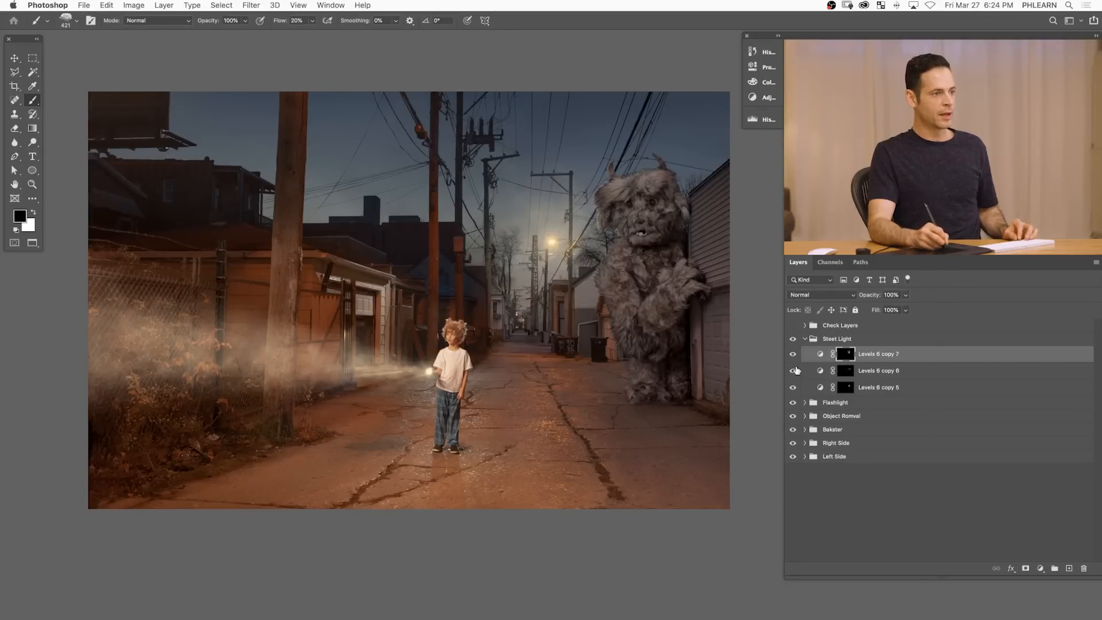
# - Toggle Levels 6 copy 7 on and off to compare the alley with and without its streetlight glow
pyautogui.click(793, 354)
pyautogui.click(793, 355)
pyautogui.click(793, 355)
pyautogui.click(793, 354)
pyautogui.click(793, 354)
pyautogui.click(792, 354)
pyautogui.click(792, 355)
pyautogui.click(792, 356)
pyautogui.click(792, 355)
pyautogui.click(792, 356)
pyautogui.click(792, 356)
pyautogui.click(793, 354)
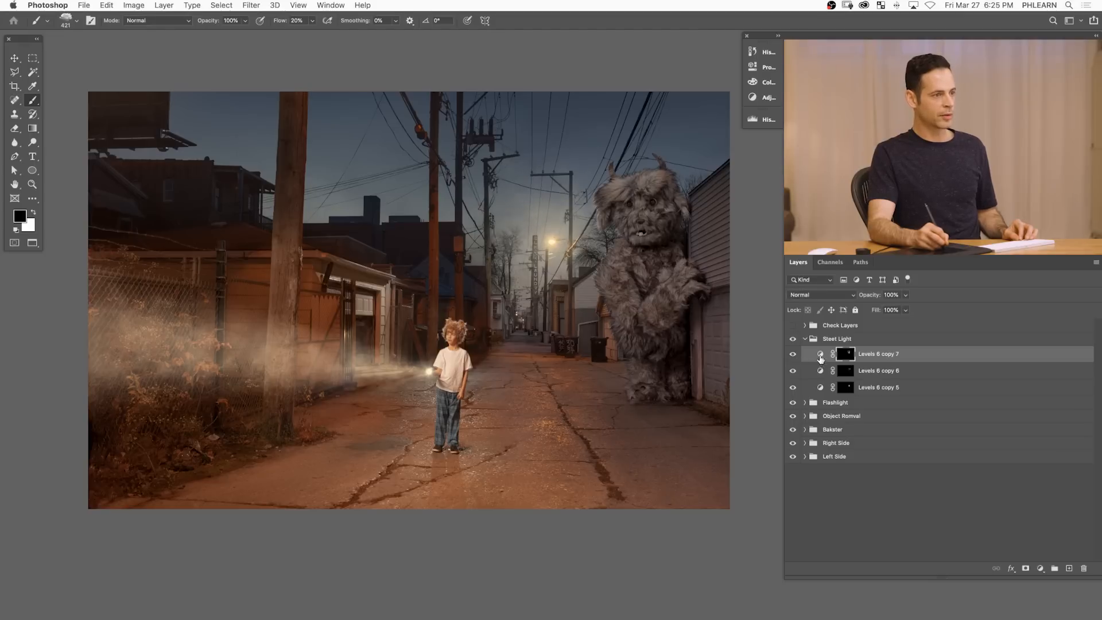
# - Set the RGB midtones of the Levels 6 copy 7 adjustment to 1.16
pyautogui.doubleClick(821, 355)
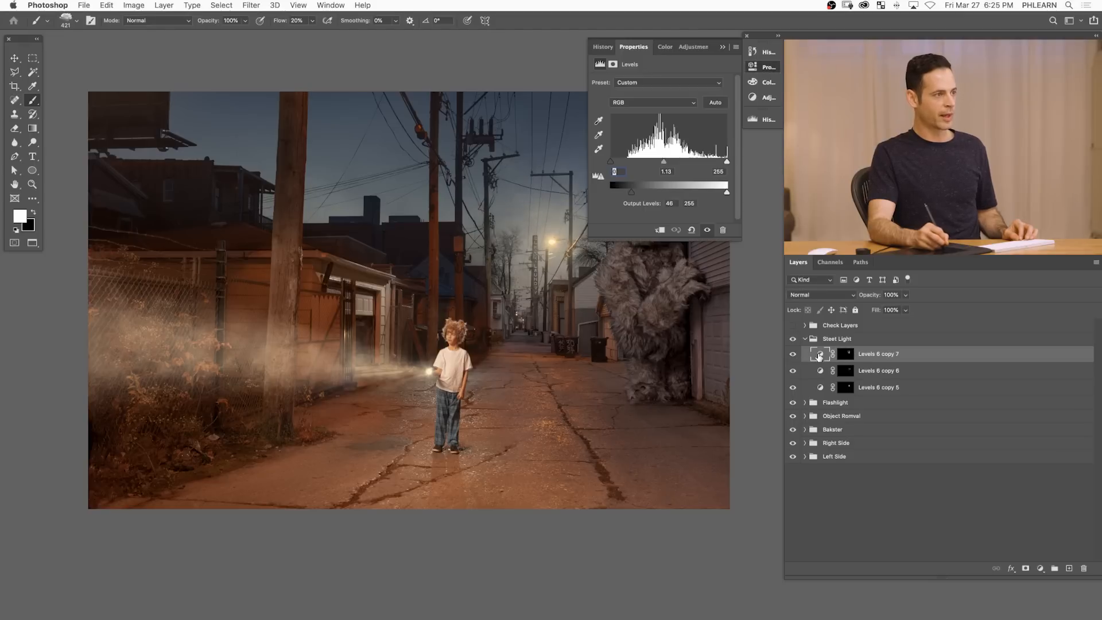
pyautogui.click(668, 105)
pyautogui.press('Return')
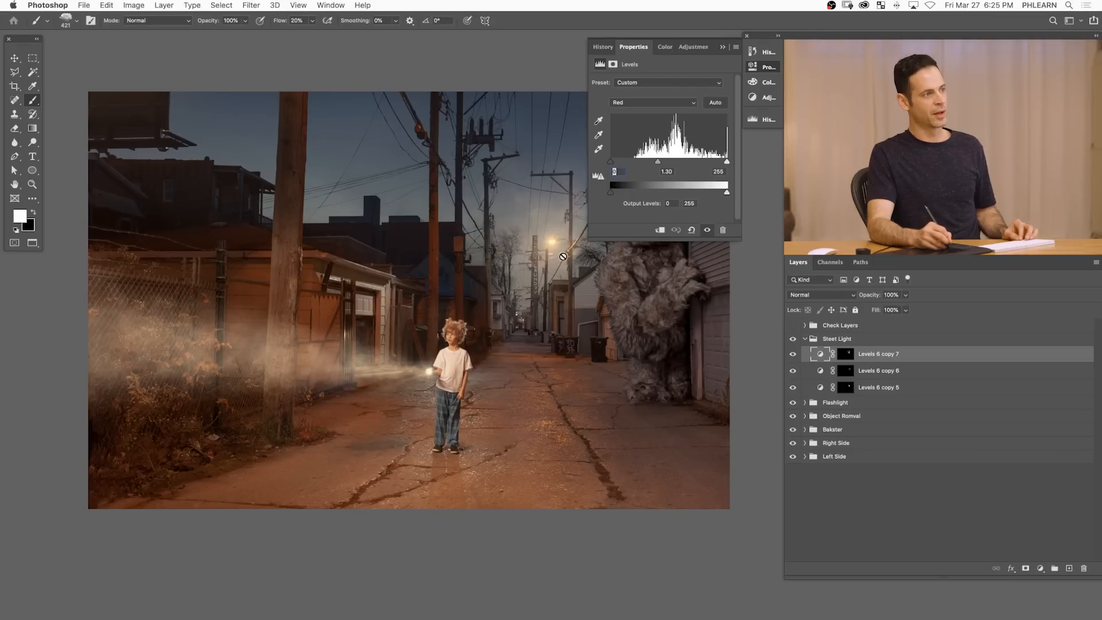
pyautogui.click(625, 102)
pyautogui.click(620, 94)
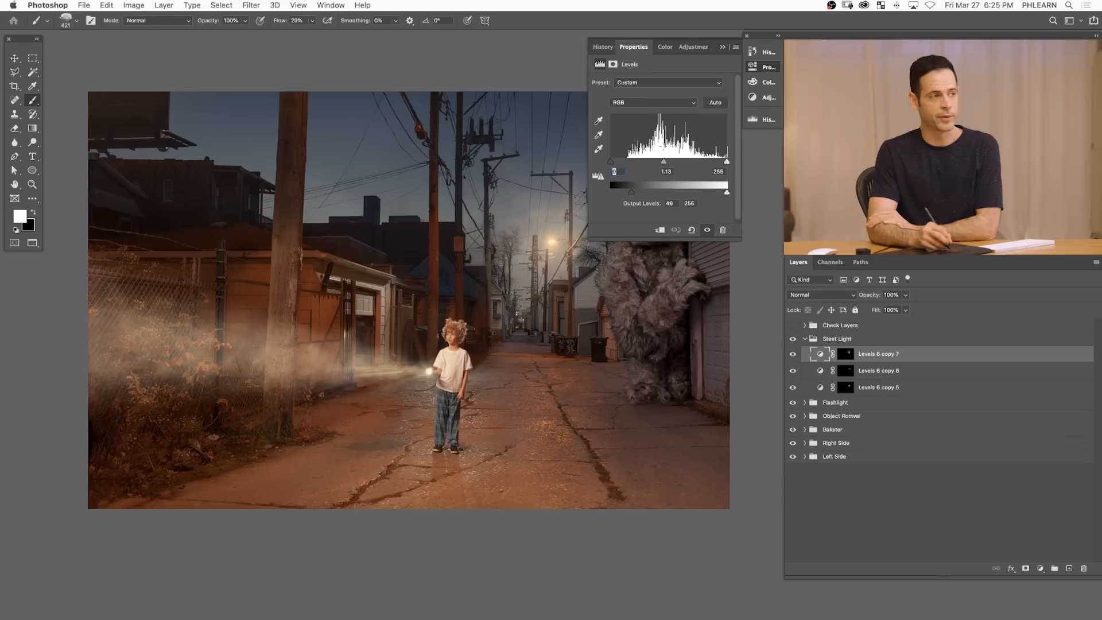
pyautogui.moveTo(663, 161); pyautogui.dragTo(652, 165)
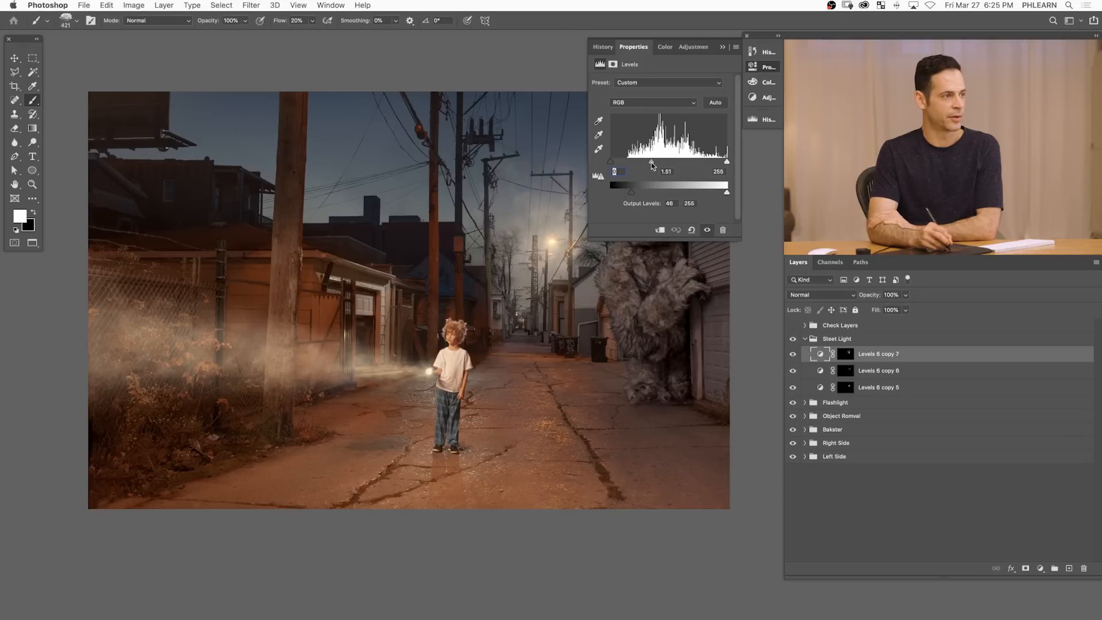
# - Set the Red channel midtones of Levels 6 copy 7 to 1.14
pyautogui.click(650, 104)
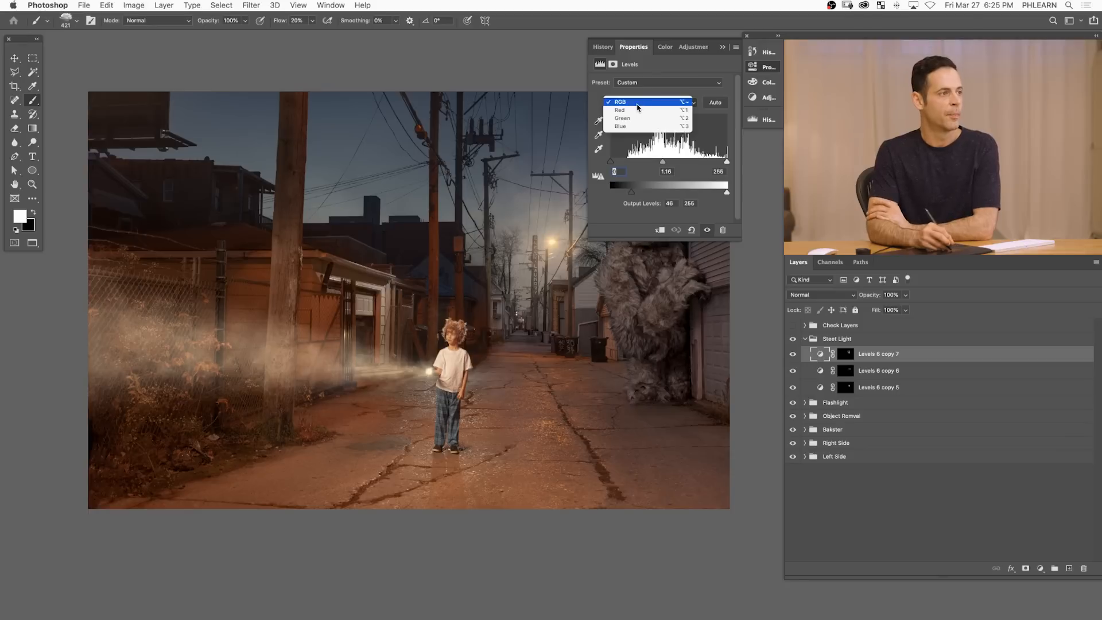
pyautogui.click(640, 114)
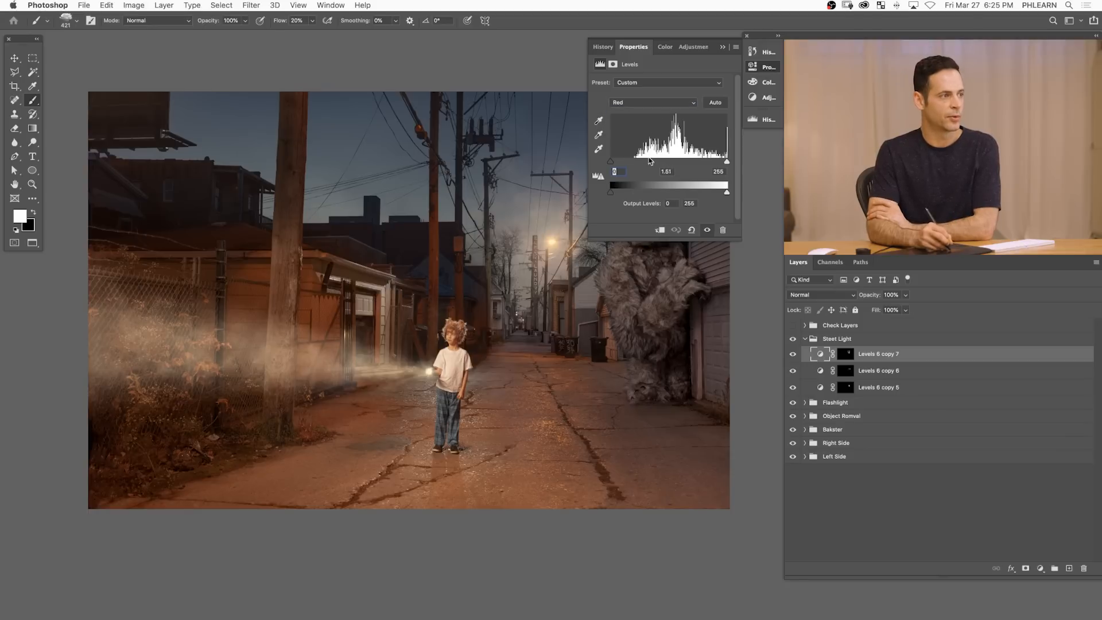
pyautogui.moveTo(690, 161)
pyautogui.mouseDown()
pyautogui.moveTo(706, 162)
pyautogui.moveTo(658, 161)
pyautogui.moveTo(686, 162)
pyautogui.mouseUp()
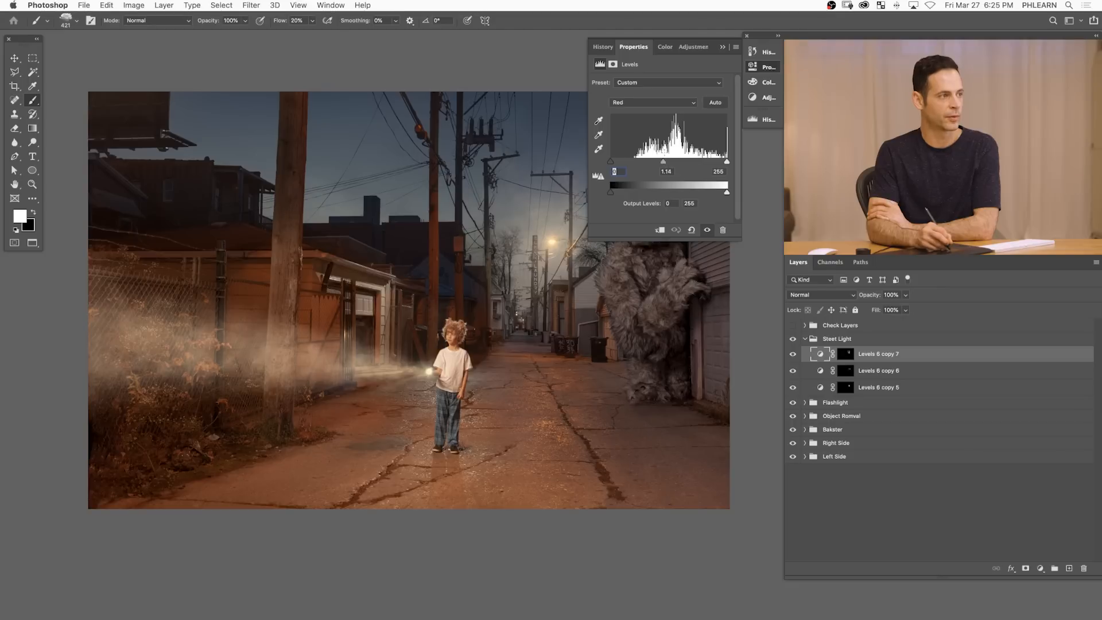
# - Review the Green and Blue channel settings of Levels 6 copy 7
pyautogui.click(658, 107)
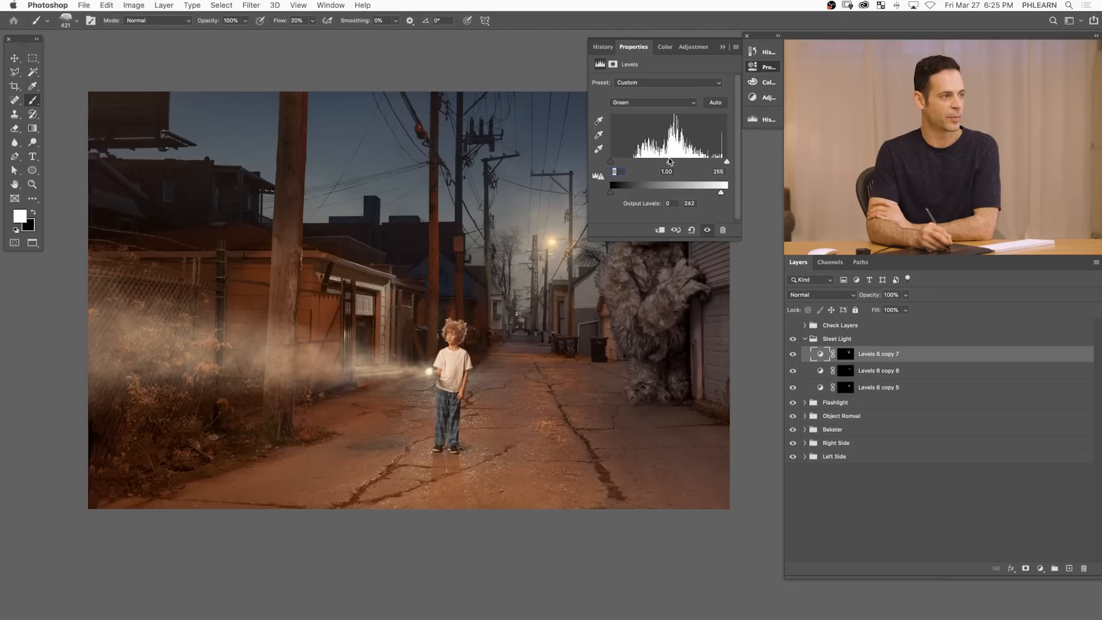
pyautogui.click(658, 108)
pyautogui.click(660, 113)
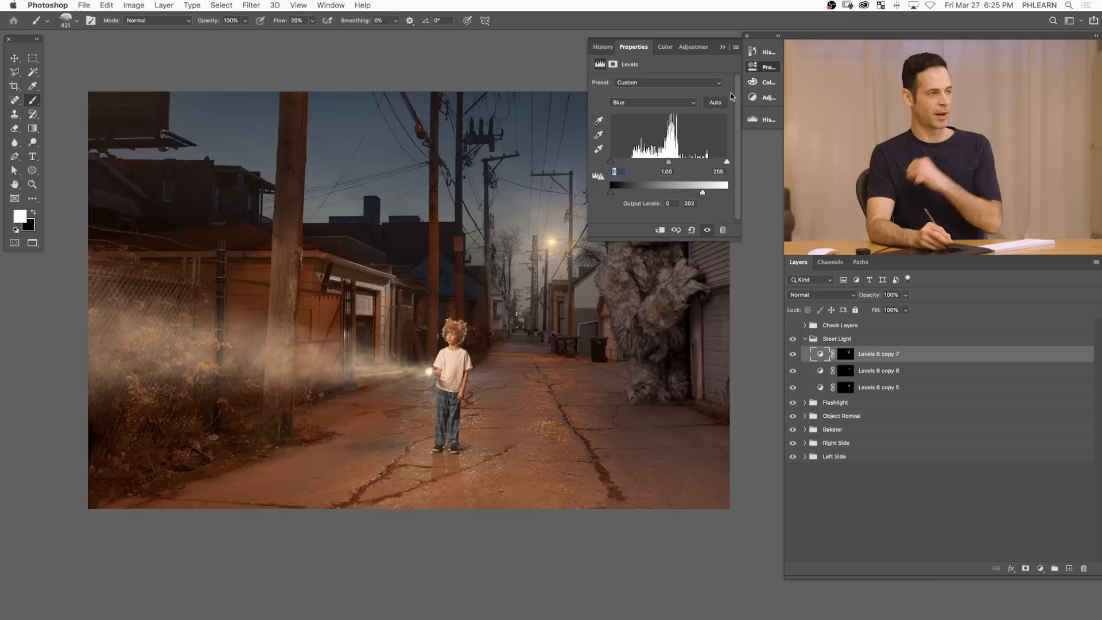
pyautogui.click(764, 67)
# - Toggle the visibility of Levels 6 copy 7 and Levels 6 copy 5 to compare their glows
pyautogui.click(797, 356)
pyautogui.click(797, 358)
pyautogui.click(793, 387)
pyautogui.click(793, 389)
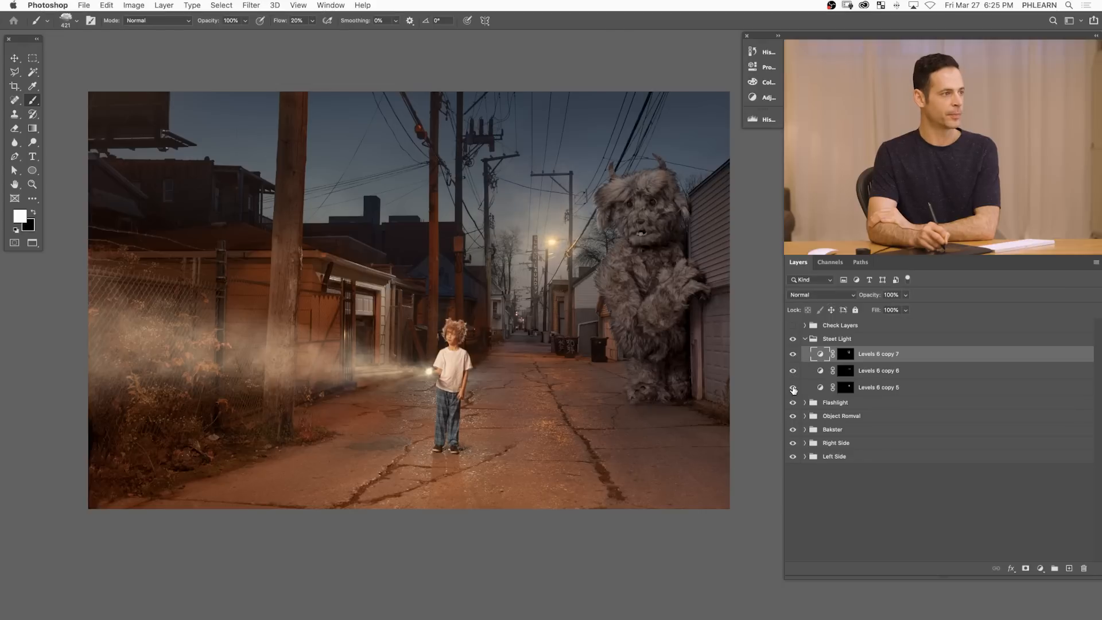
# - Set the Red channel midtones of Levels 6 copy 5 to 1.19
pyautogui.doubleClick(819, 390)
pyautogui.click(653, 102)
pyautogui.click(655, 104)
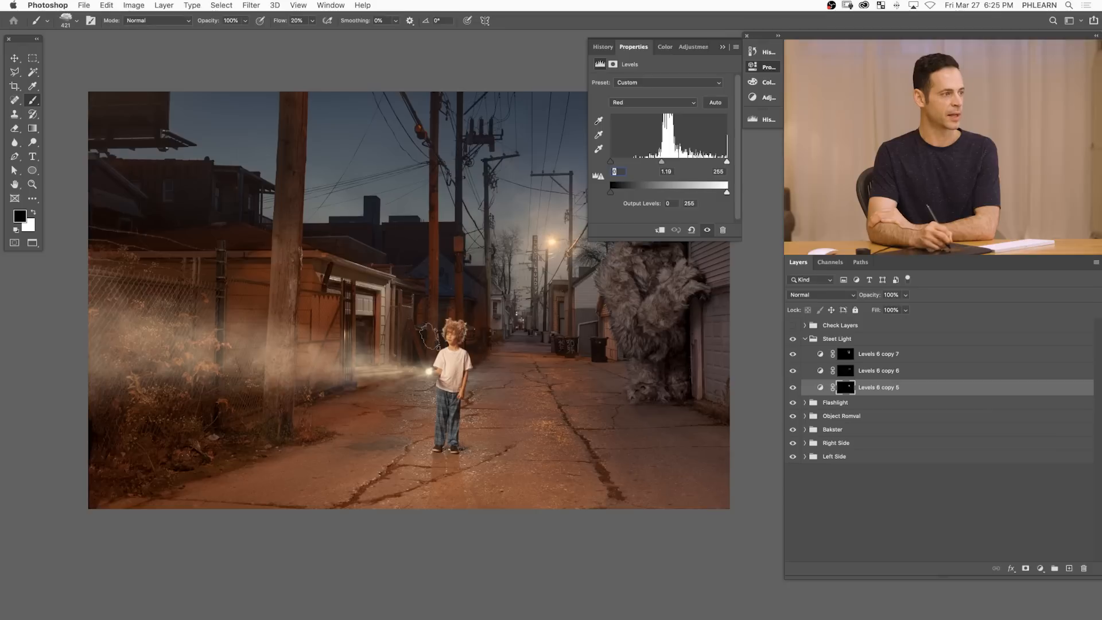
pyautogui.click(766, 67)
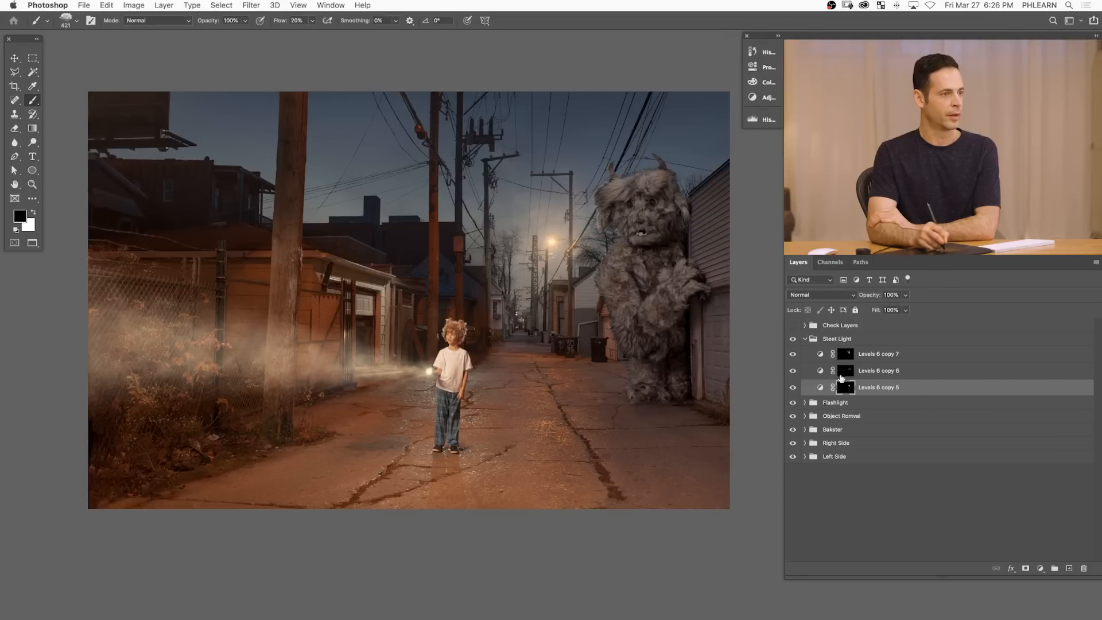
# - Toggle the Steet Light group to compare the whole streetlight effect, and collapse the group
pyautogui.click(793, 339)
pyautogui.click(793, 339)
pyautogui.click(793, 339)
pyautogui.click(793, 339)
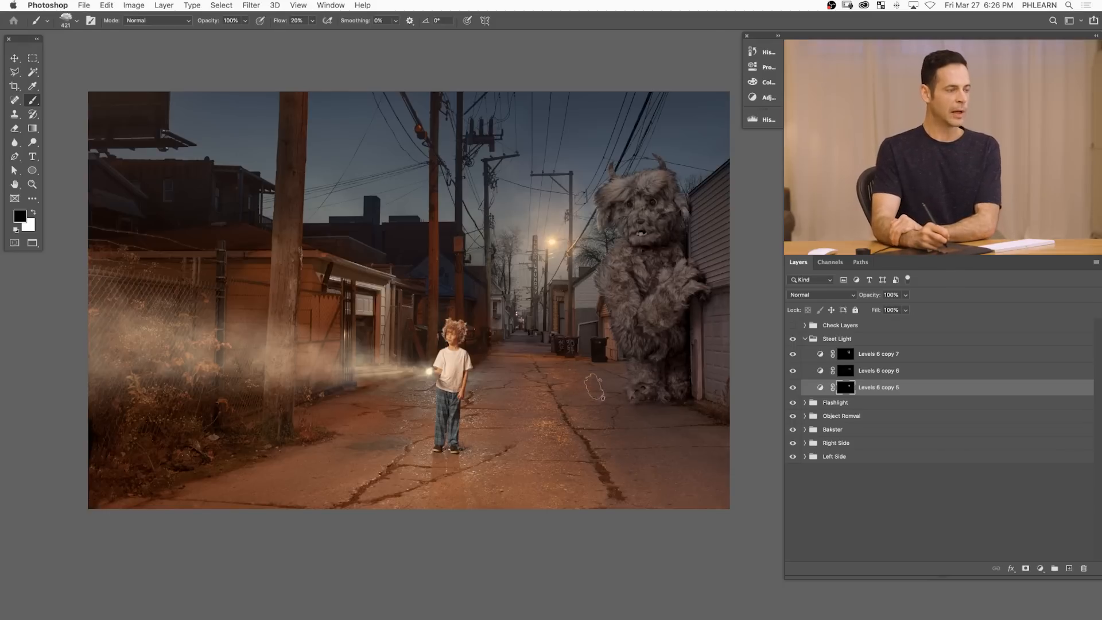
pyautogui.click(809, 340)
pyautogui.press('x')
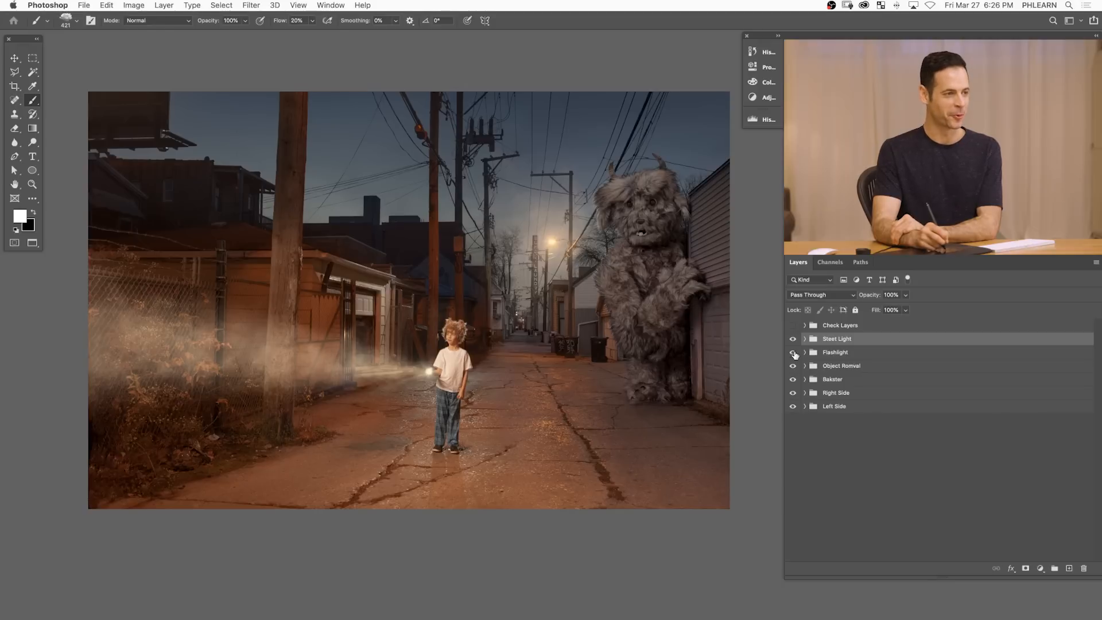
# - Hide the Steet Light, Flashlight and object removal groups, and show them again to compare the composite
pyautogui.moveTo(791, 366); pyautogui.dragTo(791, 371)
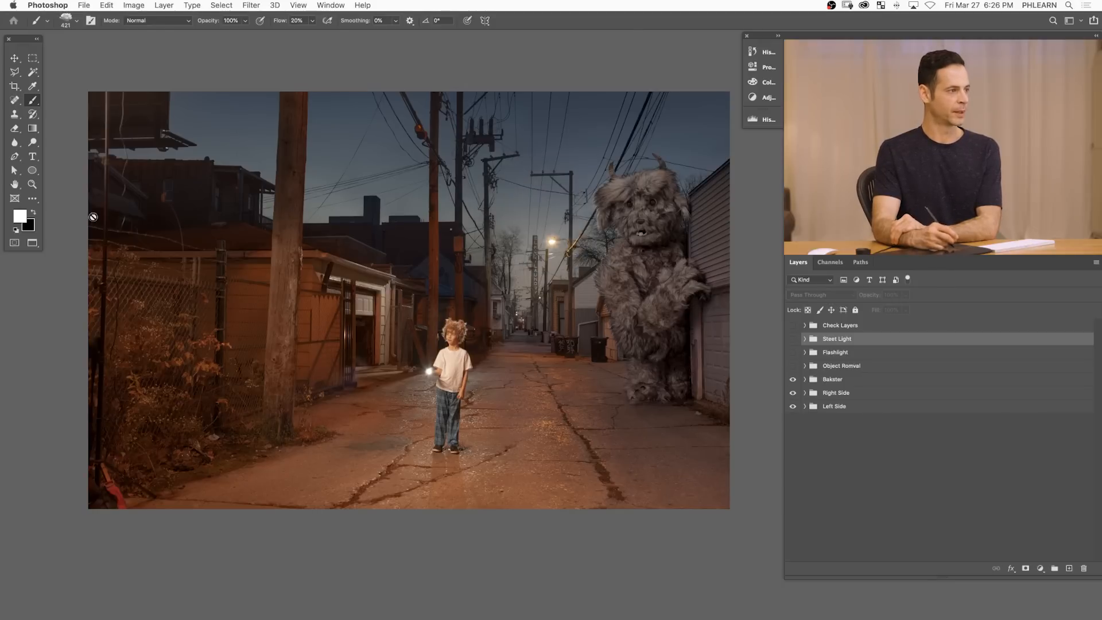
pyautogui.click(792, 366)
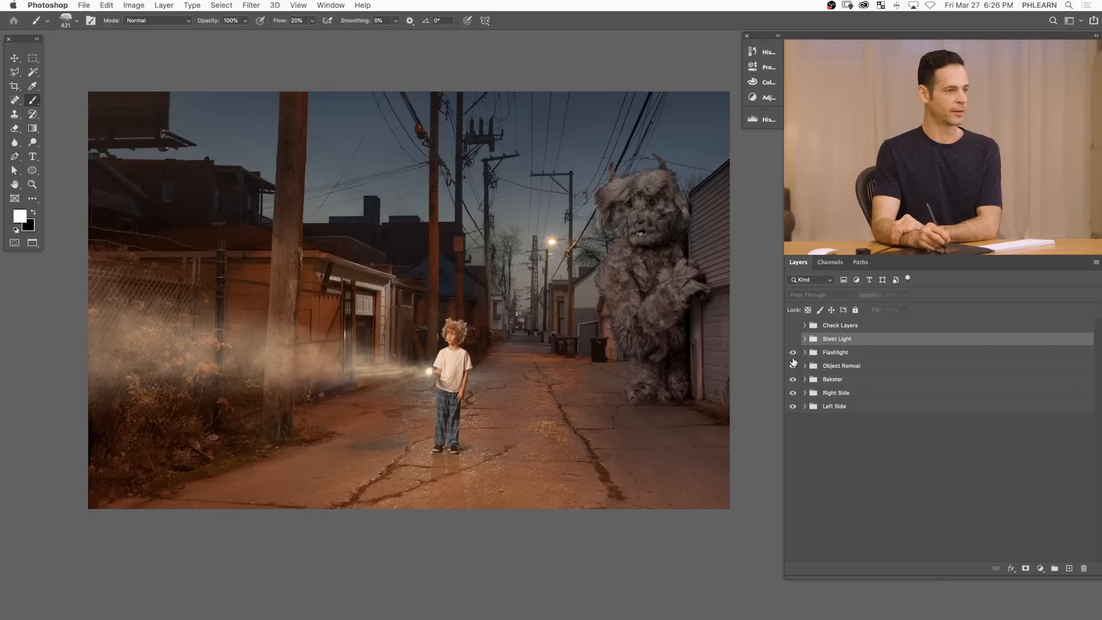
pyautogui.click(792, 340)
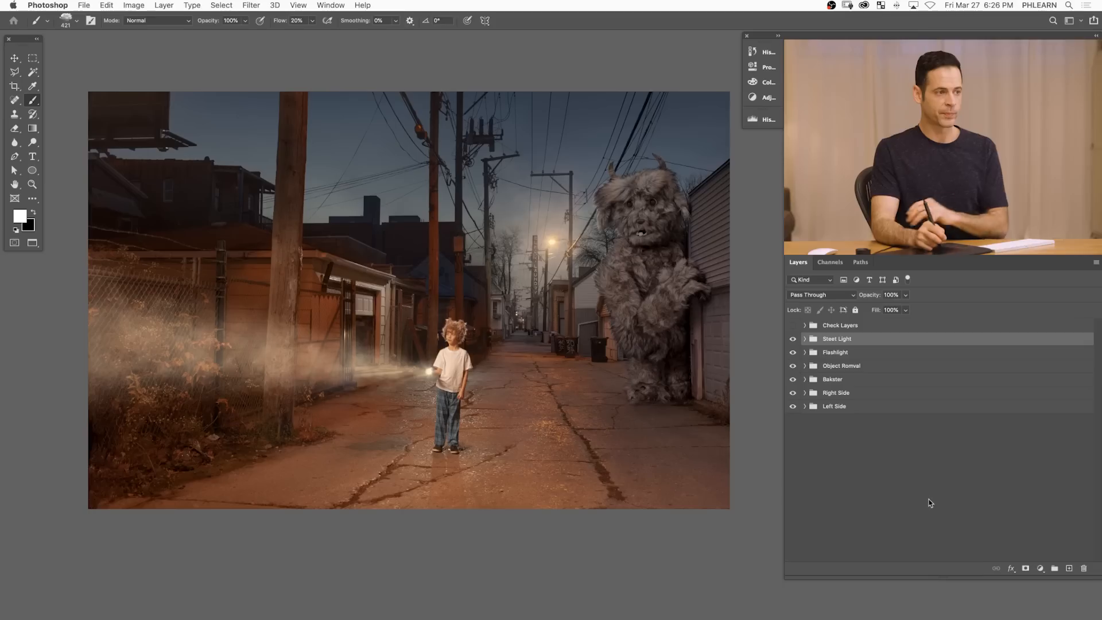
# - Create a new layer above the Steet Light group, put it in a group named Color Tone, and select the layer
pyautogui.press('shift+alt+super+n')
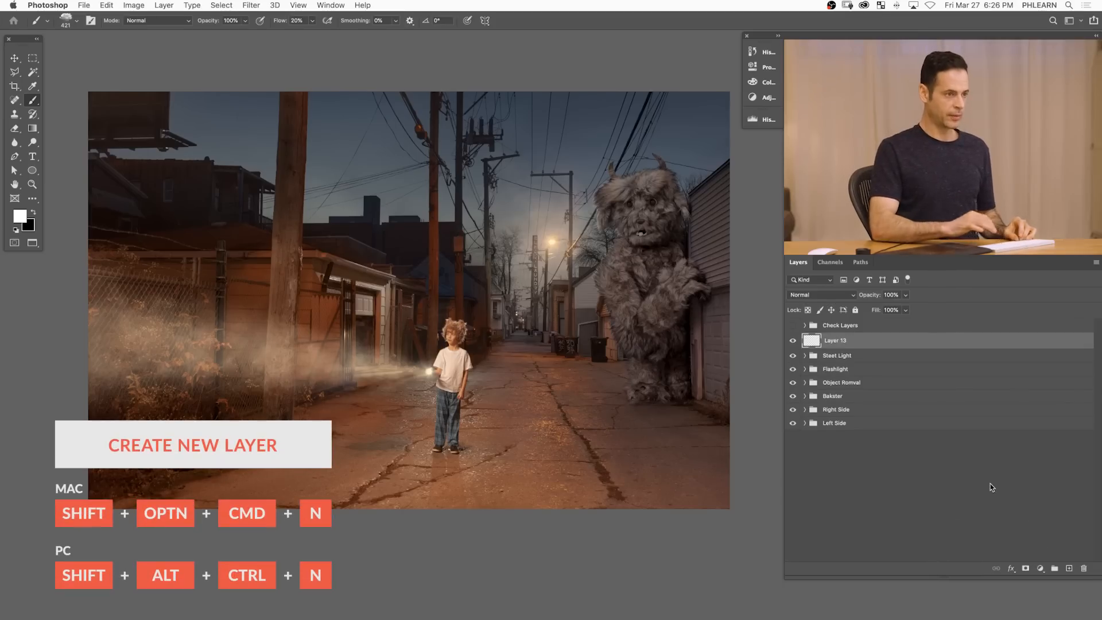
pyautogui.press('super+g')
pyautogui.doubleClick(832, 338)
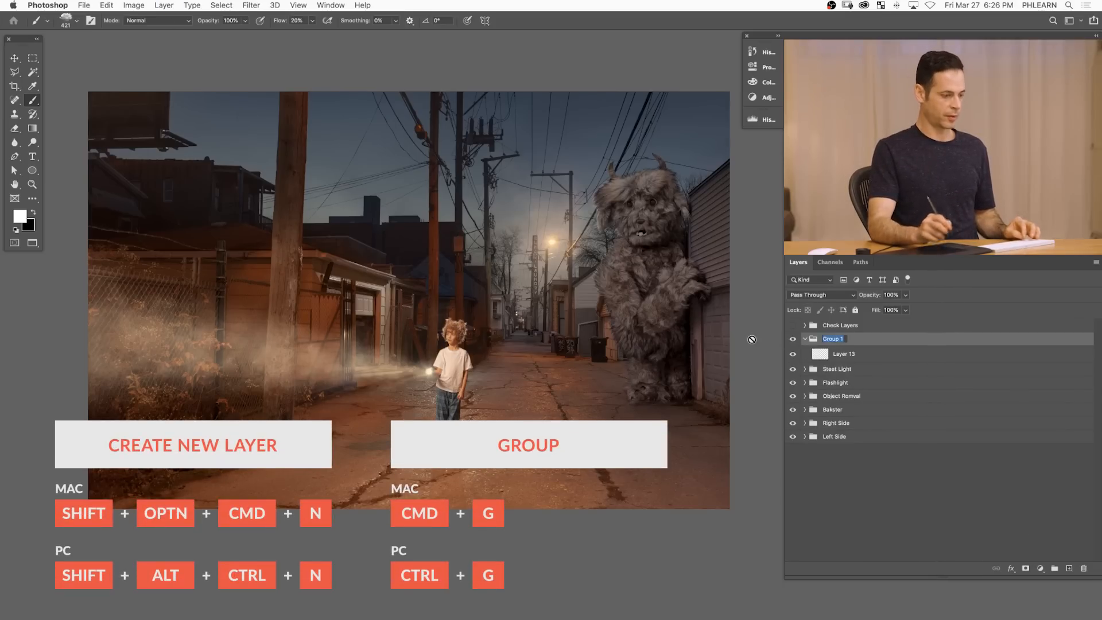
pyautogui.write('Color Tone')
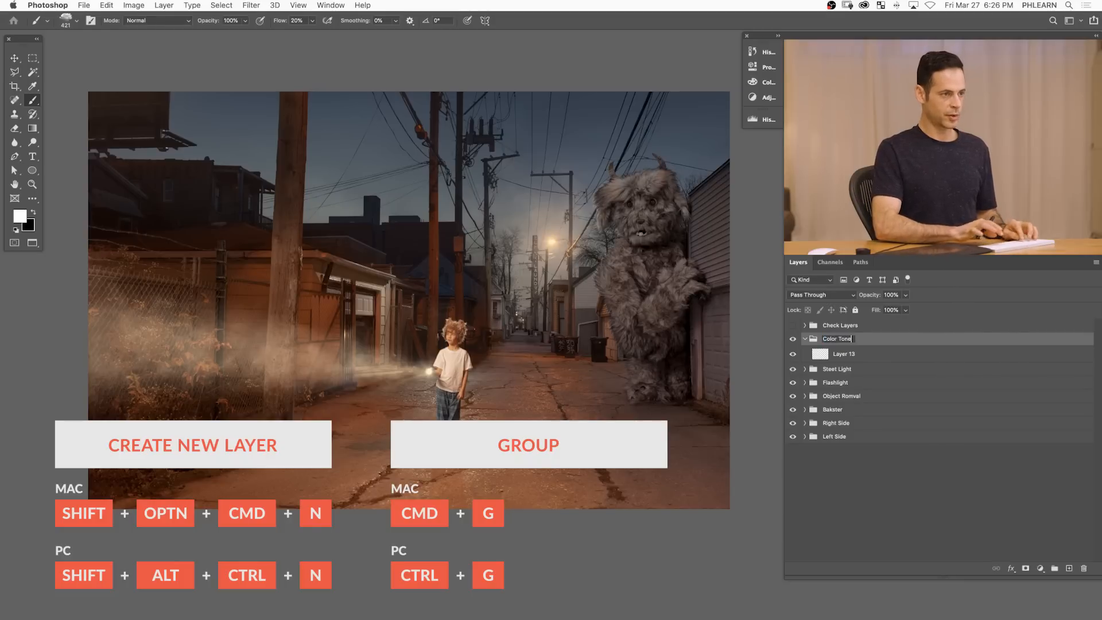
pyautogui.press('Return')
pyautogui.click(867, 354)
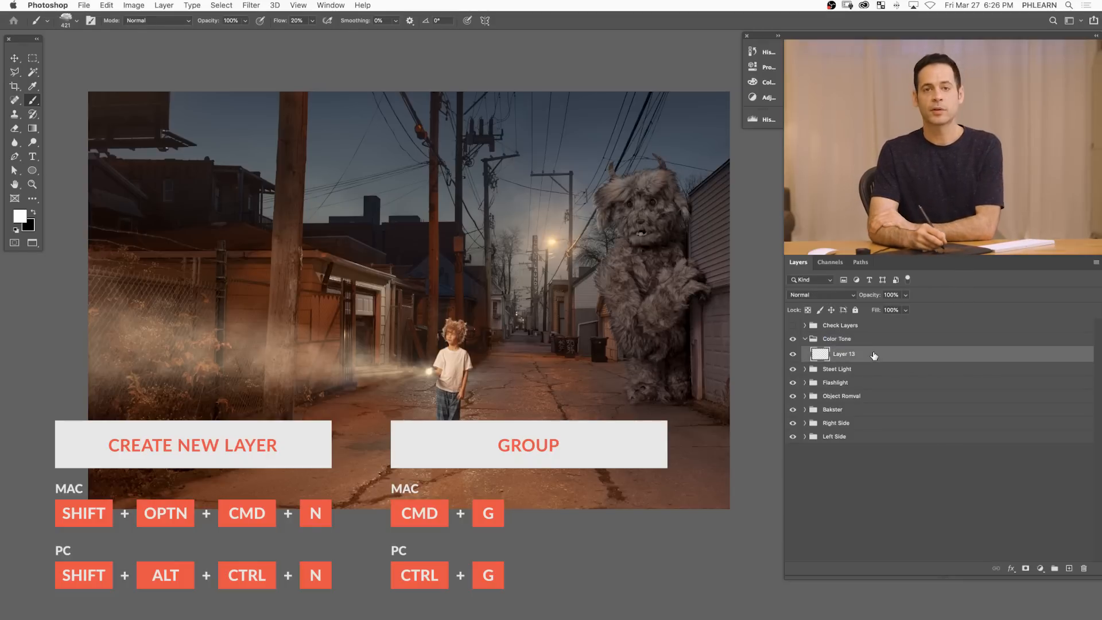
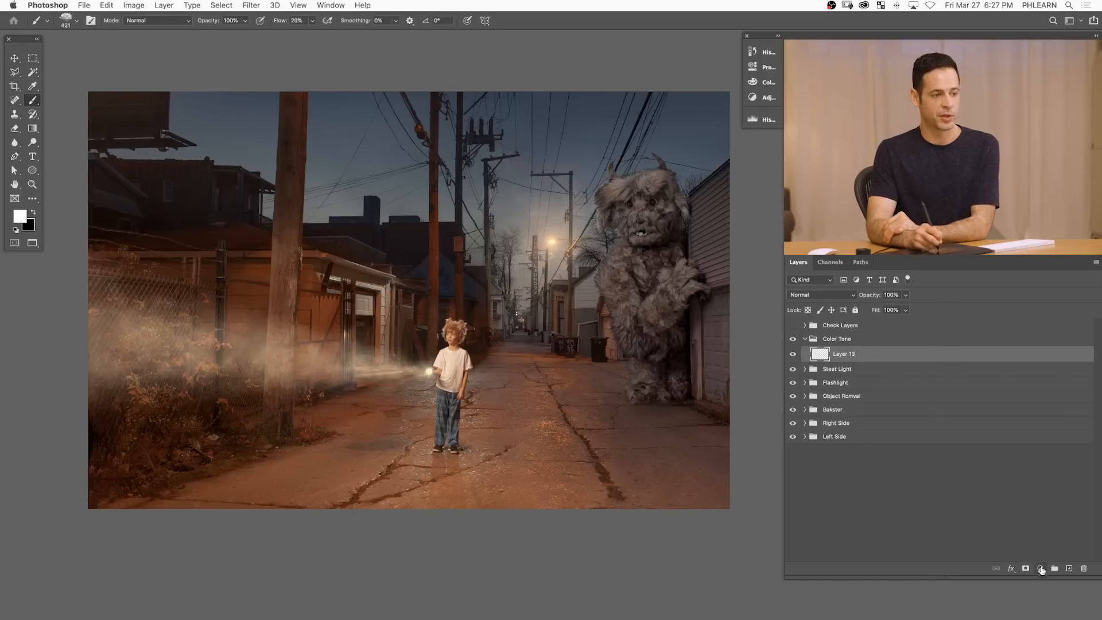
# - Add a purple Solid Color fill layer (#9c41d1) in the Color Tone group and set its blend mode to Lighten
pyautogui.click(1040, 568)
pyautogui.click(1037, 579)
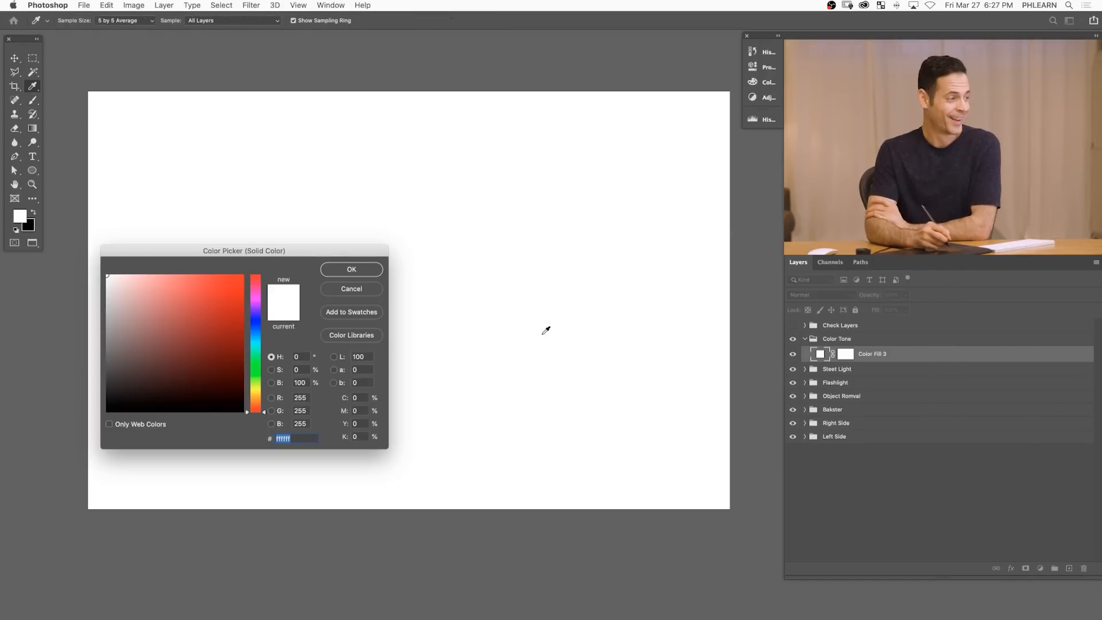
pyautogui.click(261, 305)
pyautogui.click(219, 311)
pyautogui.click(200, 299)
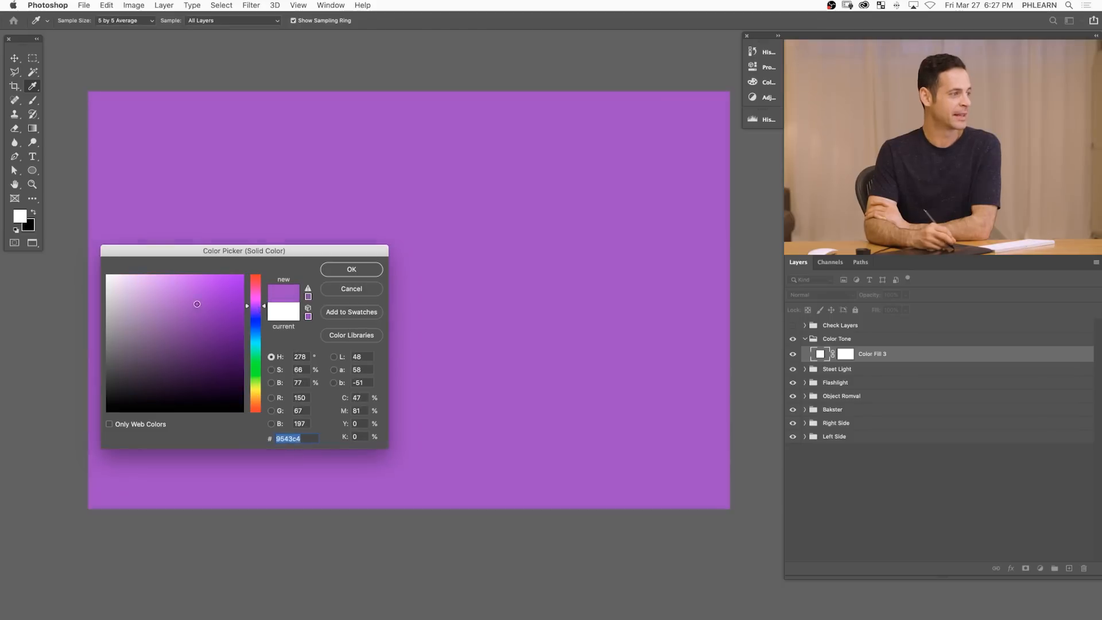
pyautogui.click(371, 270)
pyautogui.press('b')
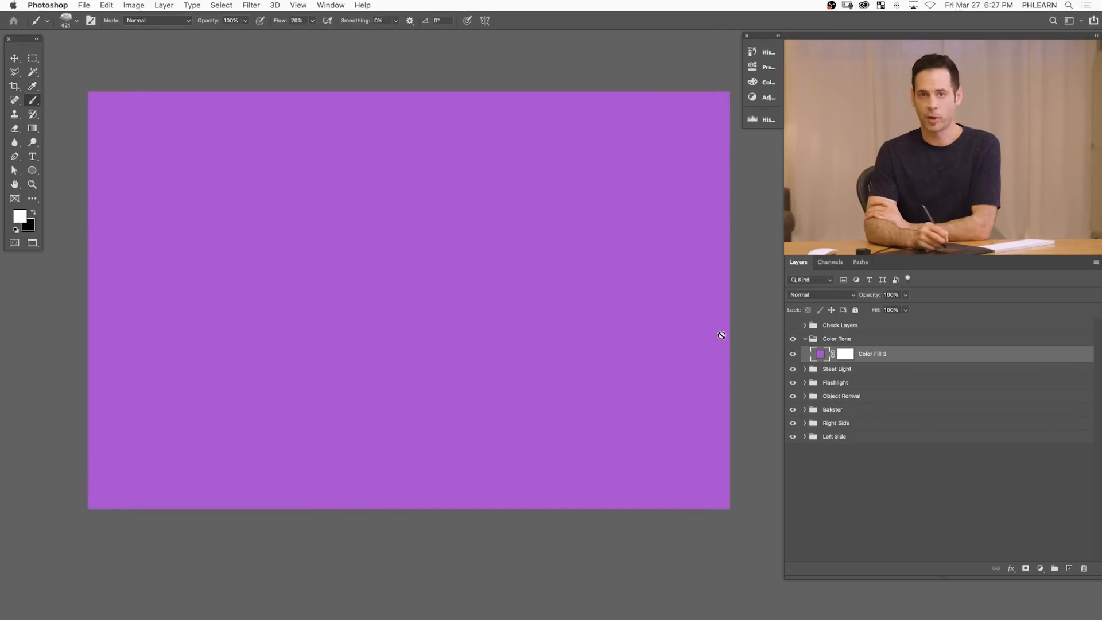
pyautogui.click(811, 295)
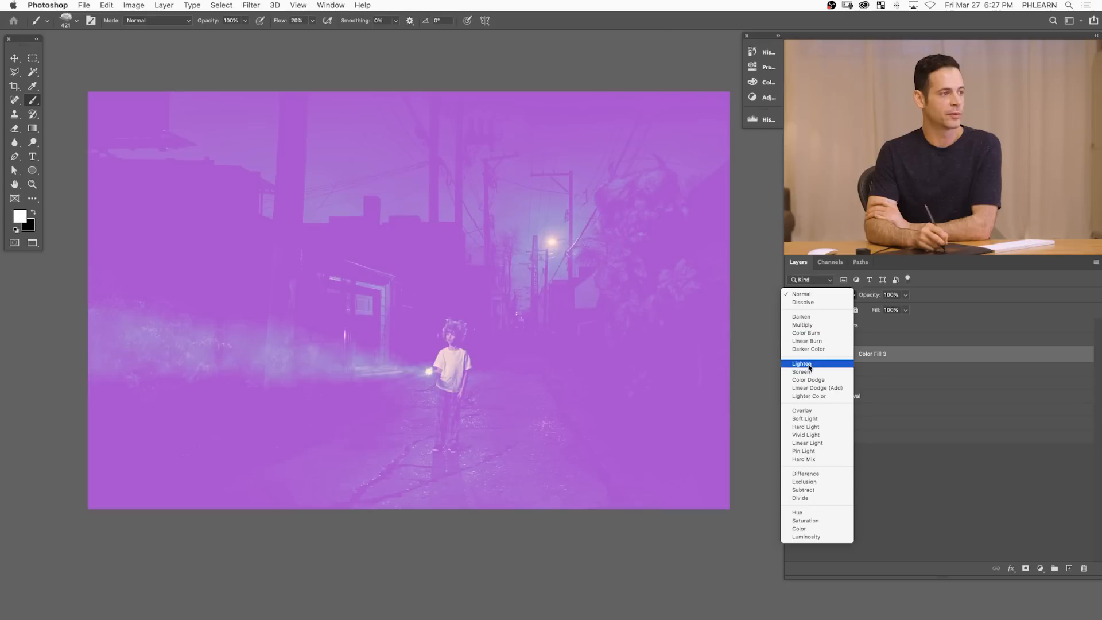
pyautogui.click(810, 365)
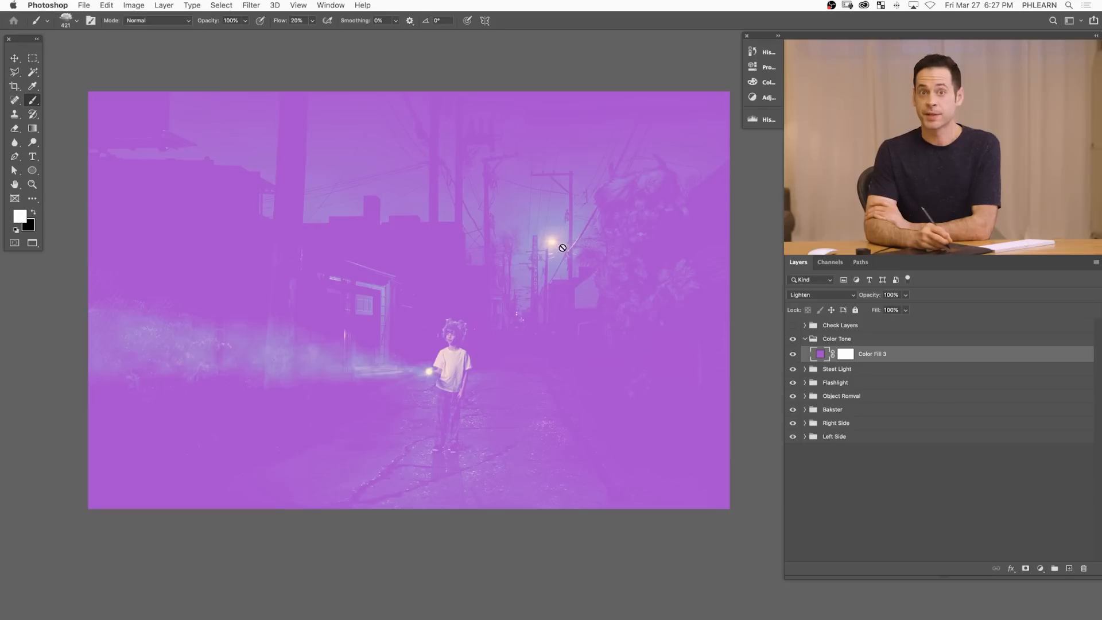
# - Change the Color Fill 3 color to a dark, muted purple, #402c4c
pyautogui.doubleClick(821, 356)
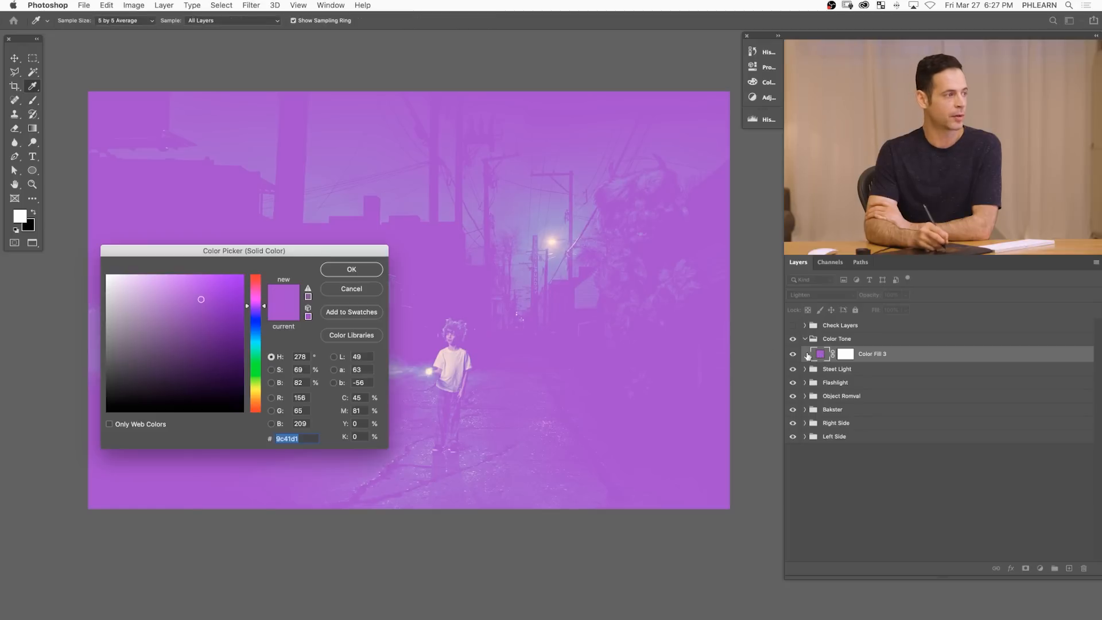
pyautogui.moveTo(200, 303)
pyautogui.mouseDown()
pyautogui.moveTo(205, 362)
pyautogui.moveTo(183, 404)
pyautogui.moveTo(206, 411)
pyautogui.moveTo(237, 375)
pyautogui.moveTo(151, 385)
pyautogui.moveTo(175, 375)
pyautogui.mouseUp()
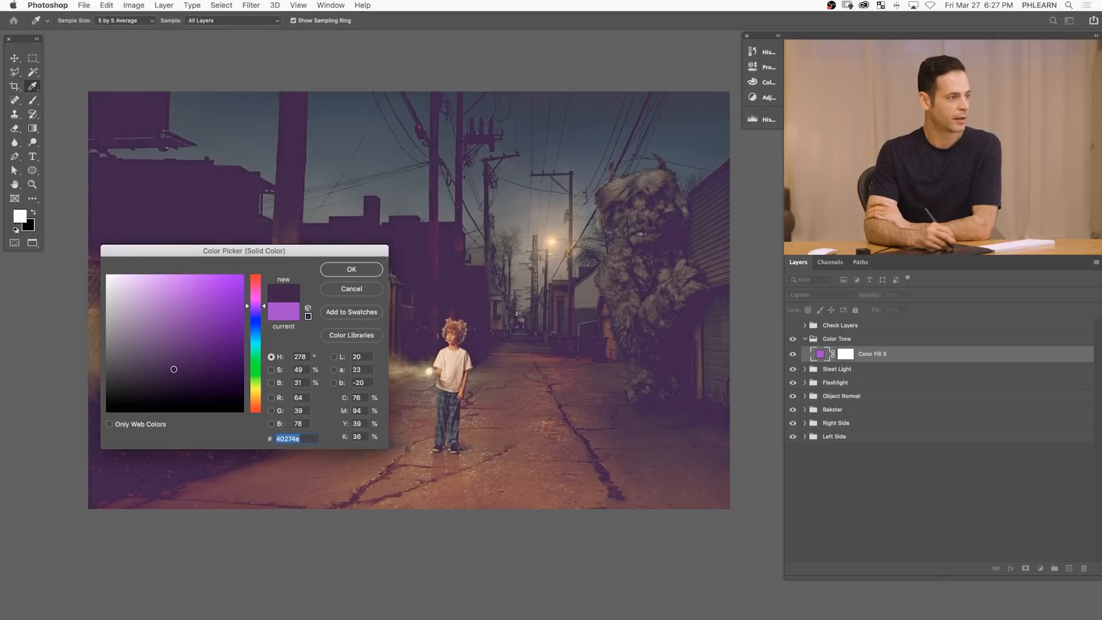
pyautogui.moveTo(164, 373); pyautogui.dragTo(164, 370)
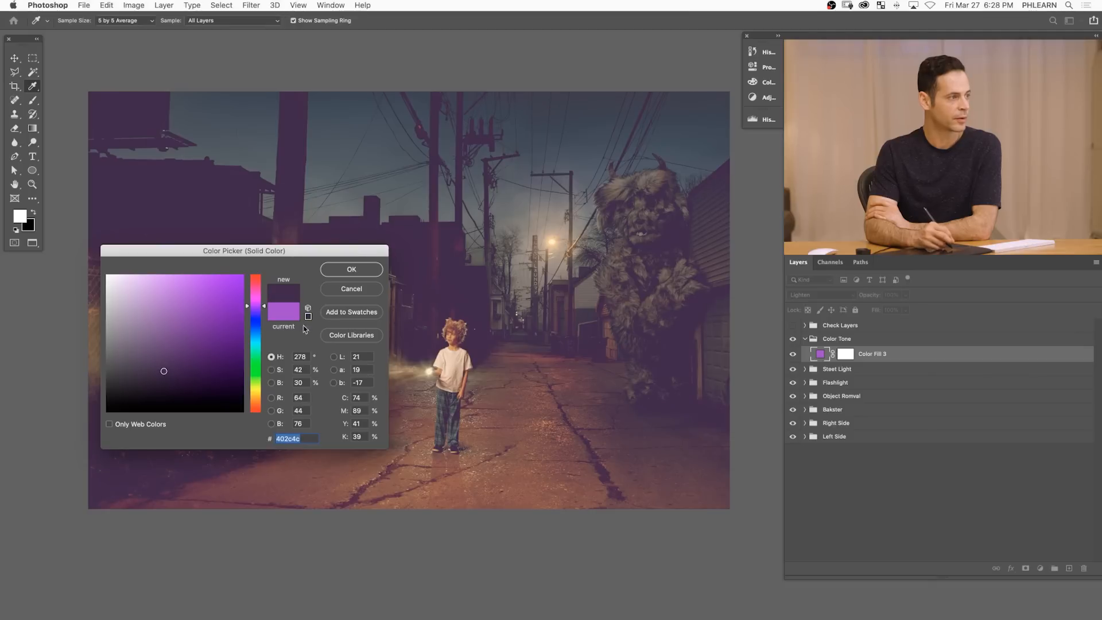
pyautogui.click(355, 270)
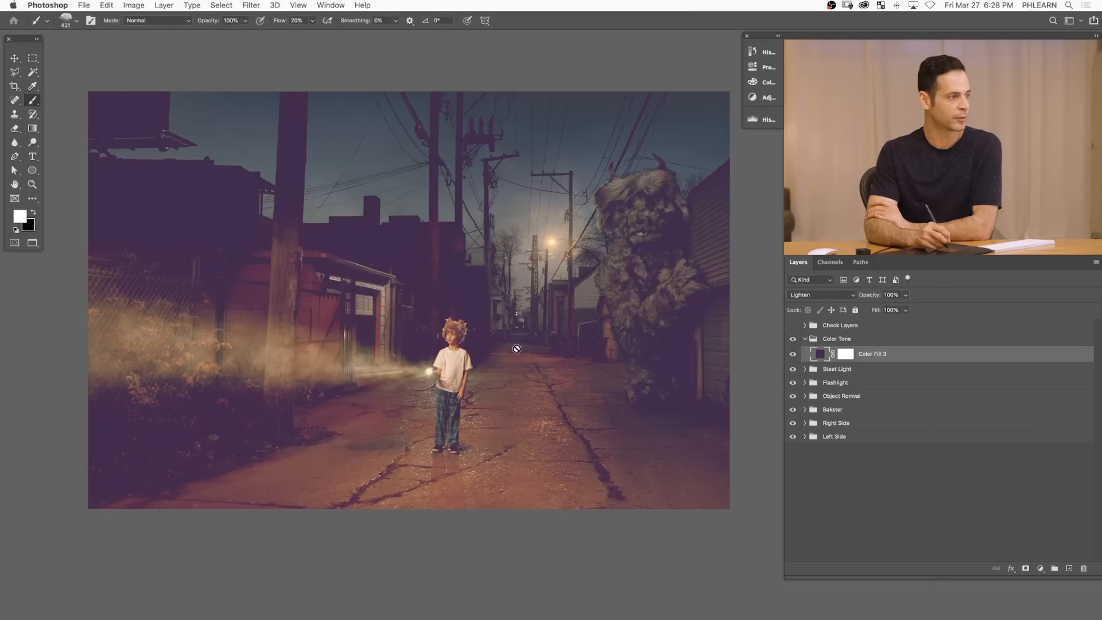
# - Toggle Color Fill 3 to compare the image with and without the purple shadow tone
pyautogui.click(791, 355)
pyautogui.click(792, 355)
pyautogui.click(792, 354)
pyautogui.click(792, 354)
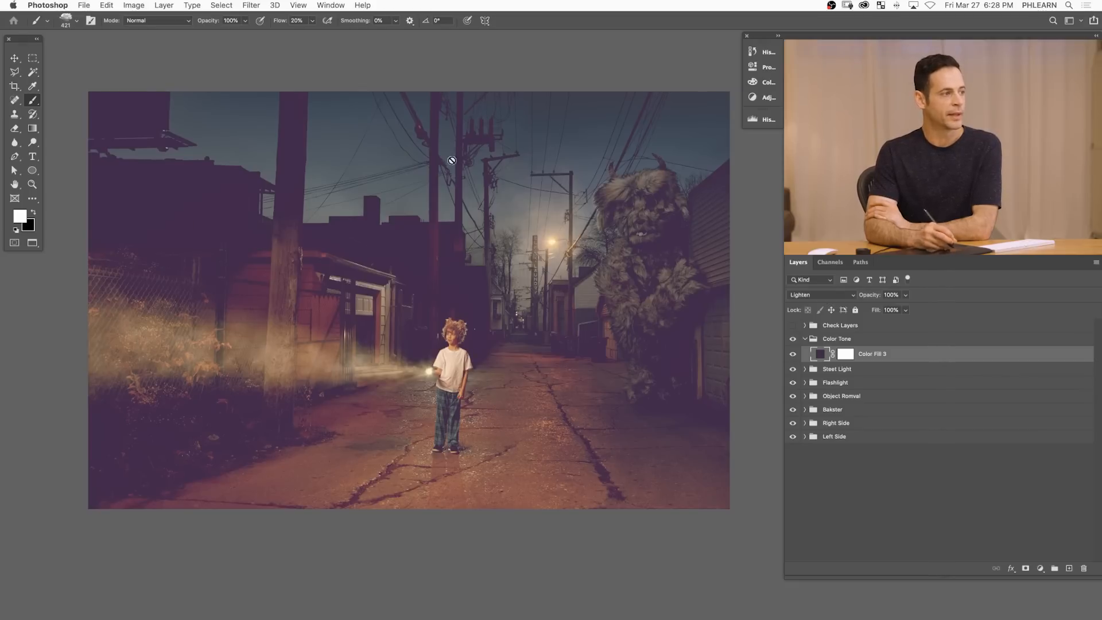
# - Lower Color Fill 3's opacity to 42% and compare the image with and without the layer
pyautogui.click(793, 356)
pyautogui.click(794, 356)
pyautogui.click(793, 356)
pyautogui.click(794, 356)
pyautogui.click(795, 357)
pyautogui.click(794, 356)
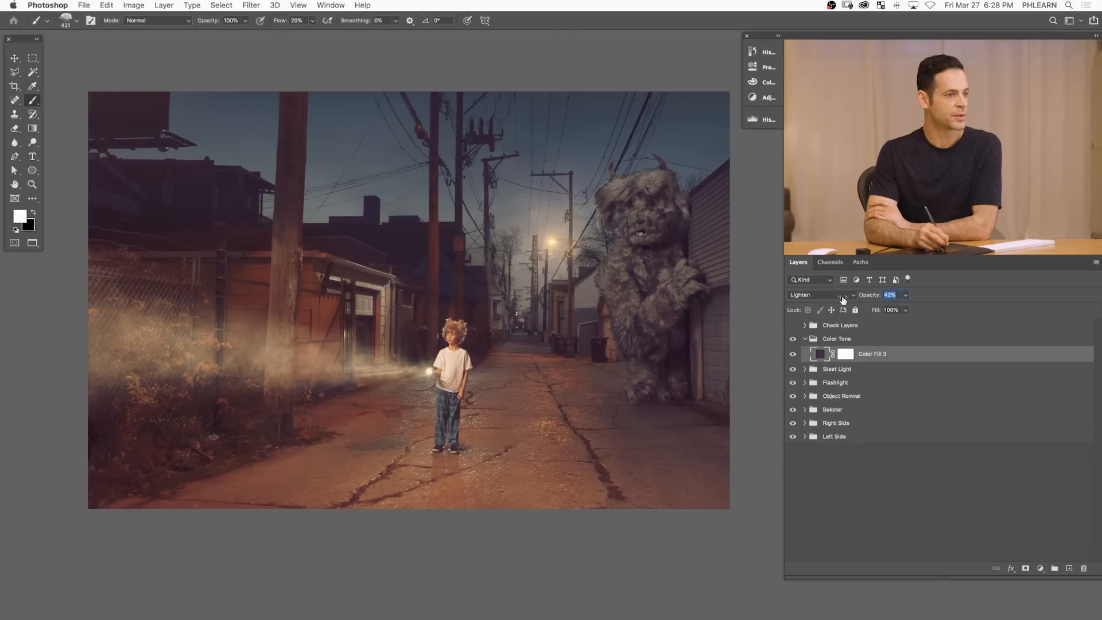
# - Toggle Color Fill 3 repeatedly to examine the purple tone's effect on the shadows at 42% opacity
pyautogui.click(793, 354)
pyautogui.click(793, 354)
pyautogui.click(793, 355)
pyautogui.click(793, 355)
pyautogui.click(793, 354)
pyautogui.click(793, 356)
pyautogui.click(792, 356)
pyautogui.click(793, 356)
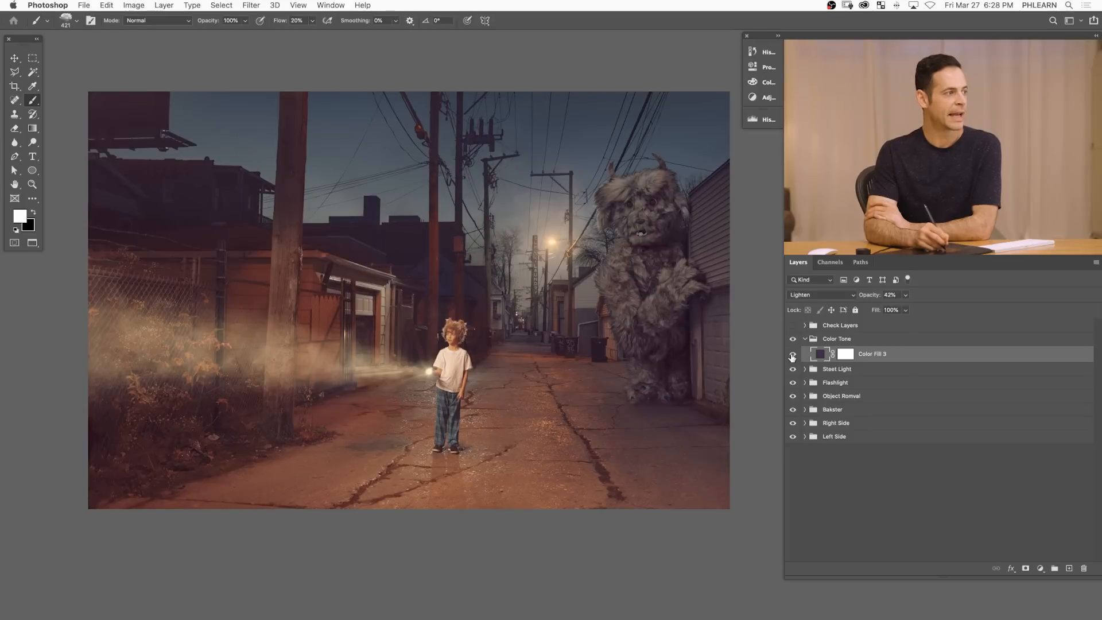
pyautogui.click(793, 356)
pyautogui.click(793, 356)
pyautogui.click(793, 356)
pyautogui.click(793, 356)
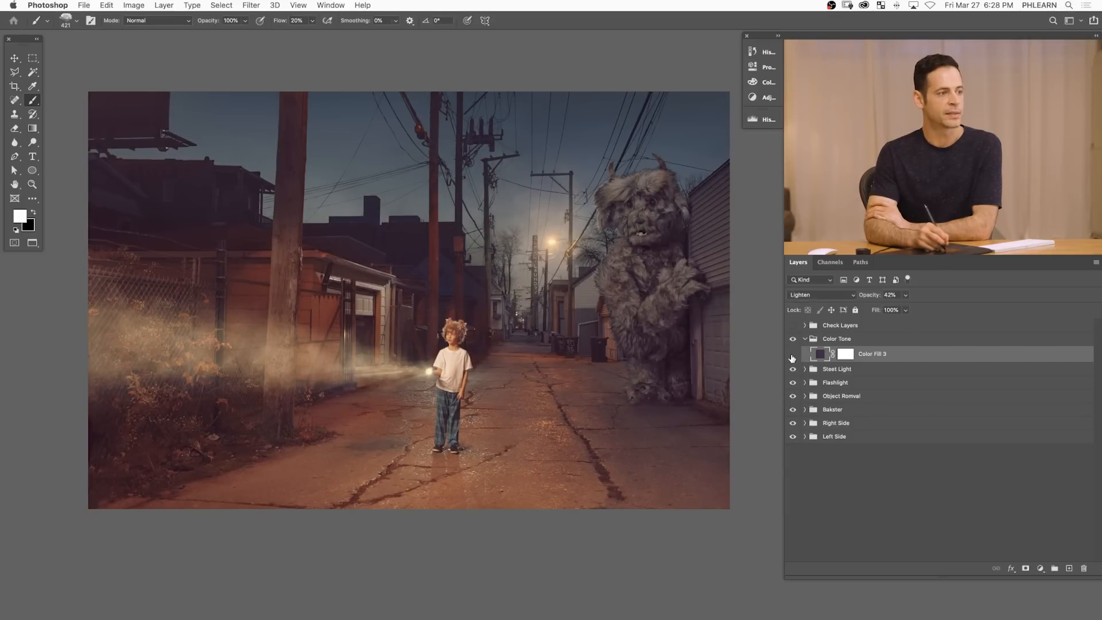
pyautogui.click(793, 357)
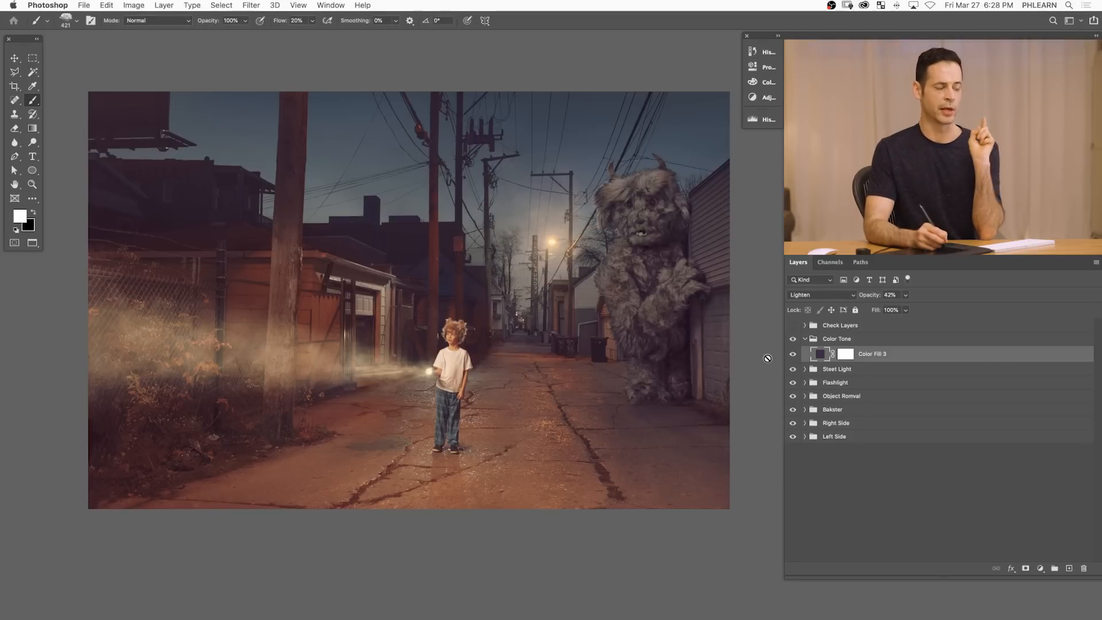
pyautogui.click(793, 356)
pyautogui.click(794, 356)
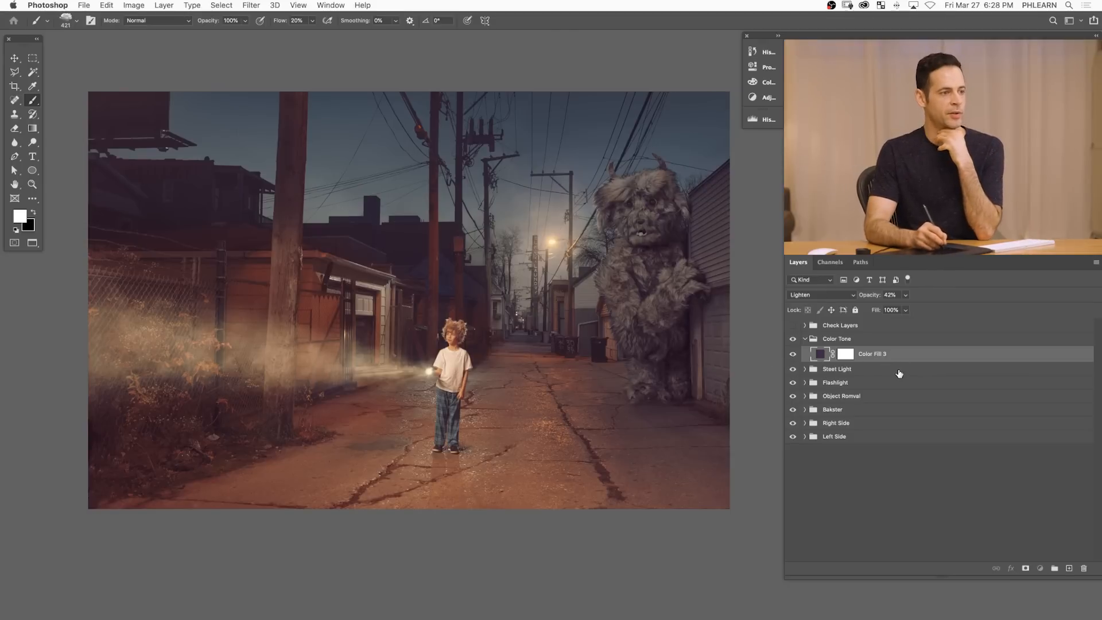
# - Add a Levels adjustment layer and place it beneath Color Fill 3 in the Color Tone group
pyautogui.click(1040, 568)
pyautogui.click(1039, 562)
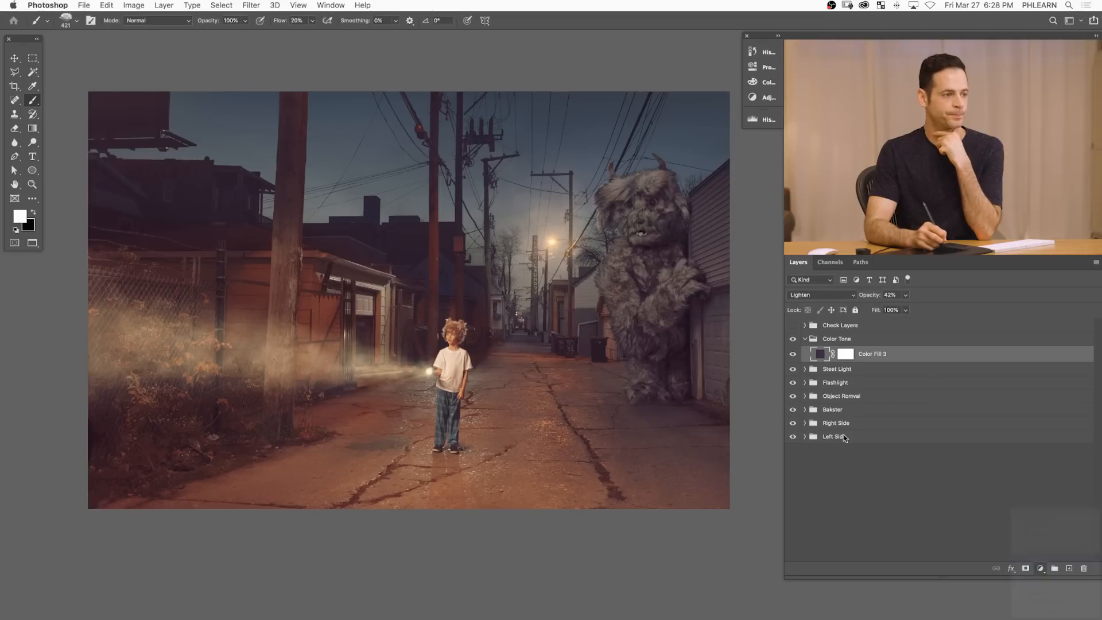
pyautogui.moveTo(875, 355); pyautogui.dragTo(885, 374)
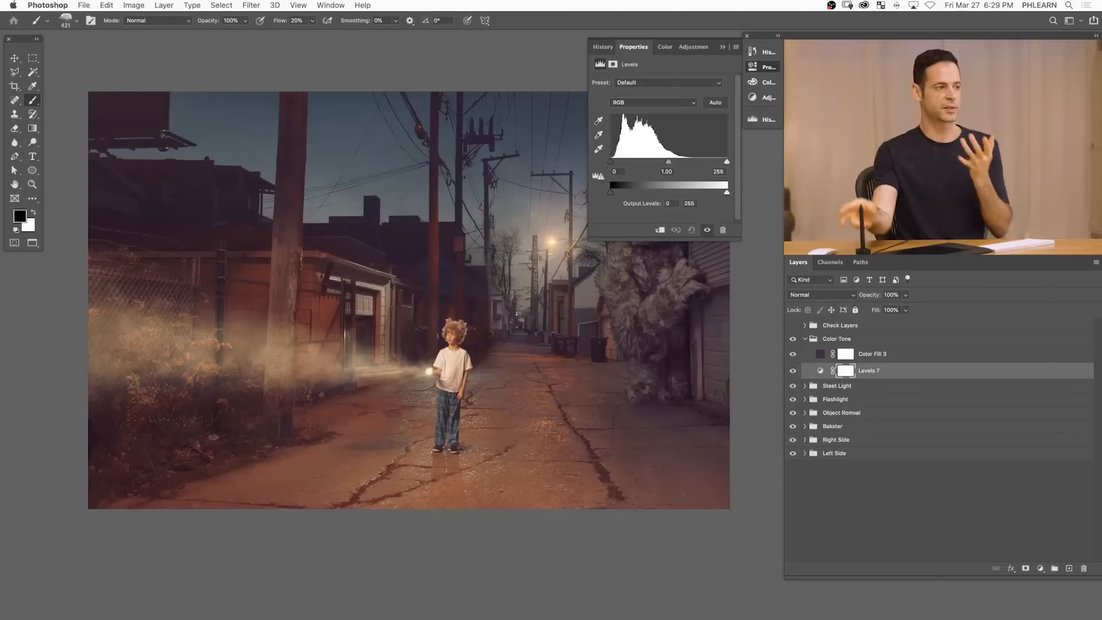
# - Create a test layer above Color Fill 3 and paint a black patch over the dark building and fence
pyautogui.click(896, 357)
pyautogui.press('x')
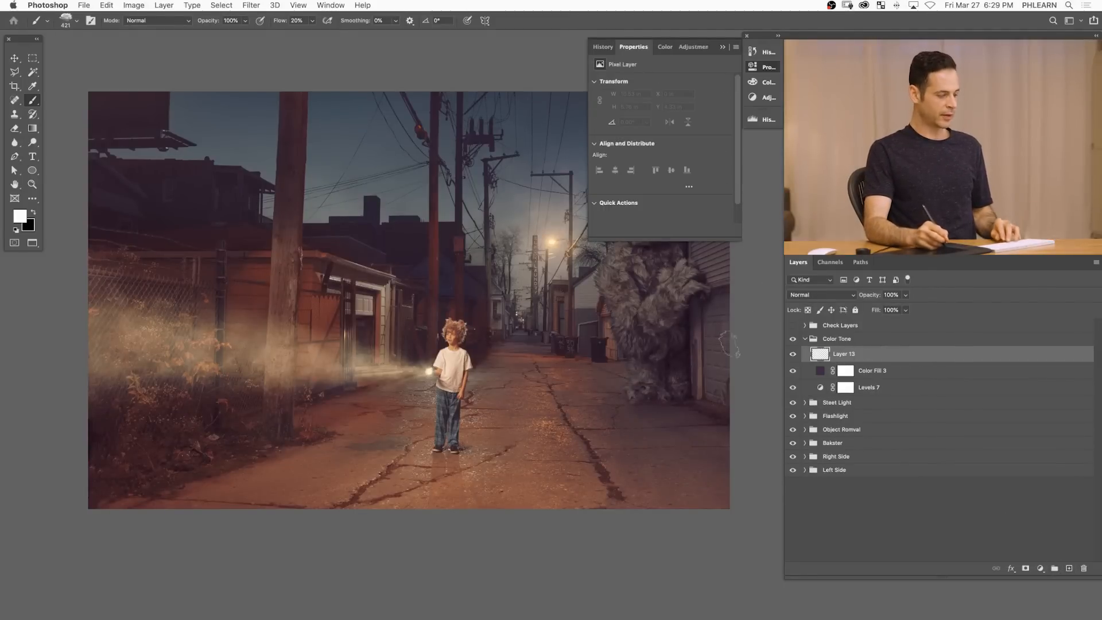
pyautogui.press('x')
pyautogui.moveTo(303, 293); pyautogui.dragTo(284, 290)
pyautogui.moveTo(210, 282)
pyautogui.mouseDown()
pyautogui.moveTo(205, 242)
pyautogui.moveTo(177, 276)
pyautogui.moveTo(200, 212)
pyautogui.moveTo(170, 205)
pyautogui.moveTo(139, 275)
pyautogui.moveTo(146, 218)
pyautogui.mouseUp()
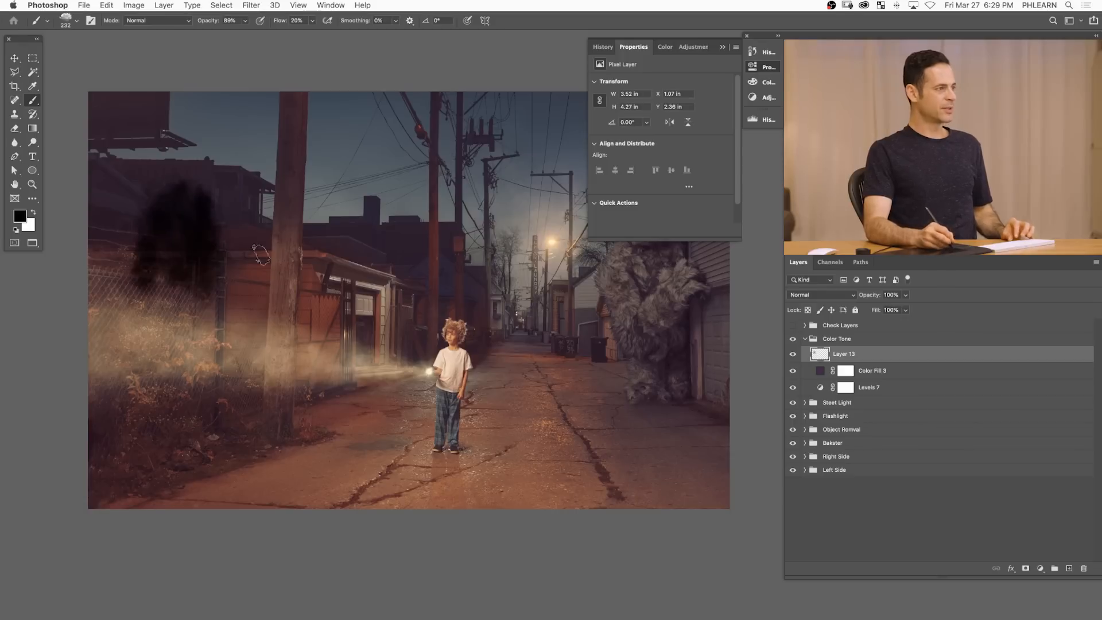
pyautogui.click(767, 68)
pyautogui.moveTo(201, 239); pyautogui.dragTo(343, 265)
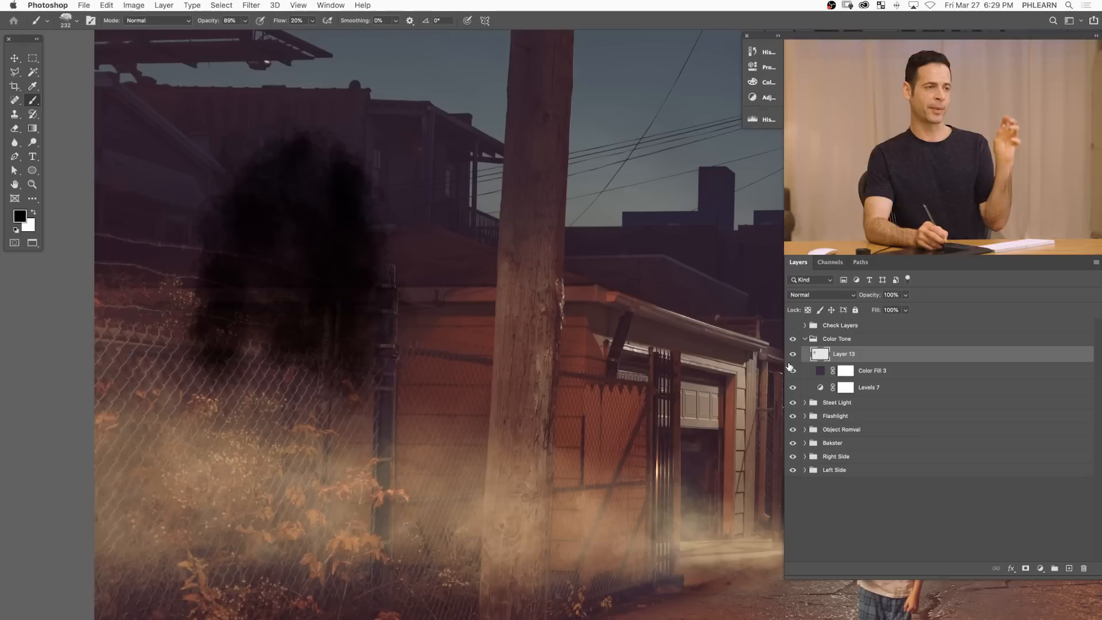
# - Move Color Fill 3 above the black test layer to see the tint over it, and delete the test layer
pyautogui.moveTo(891, 374); pyautogui.dragTo(897, 356)
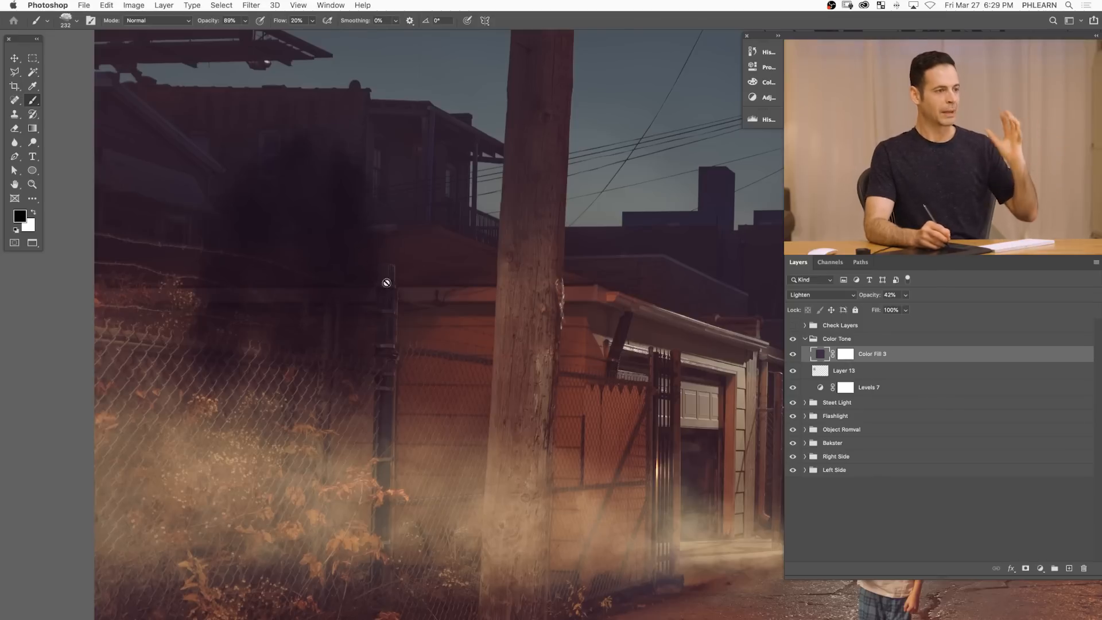
pyautogui.click(884, 374)
pyautogui.press('Delete')
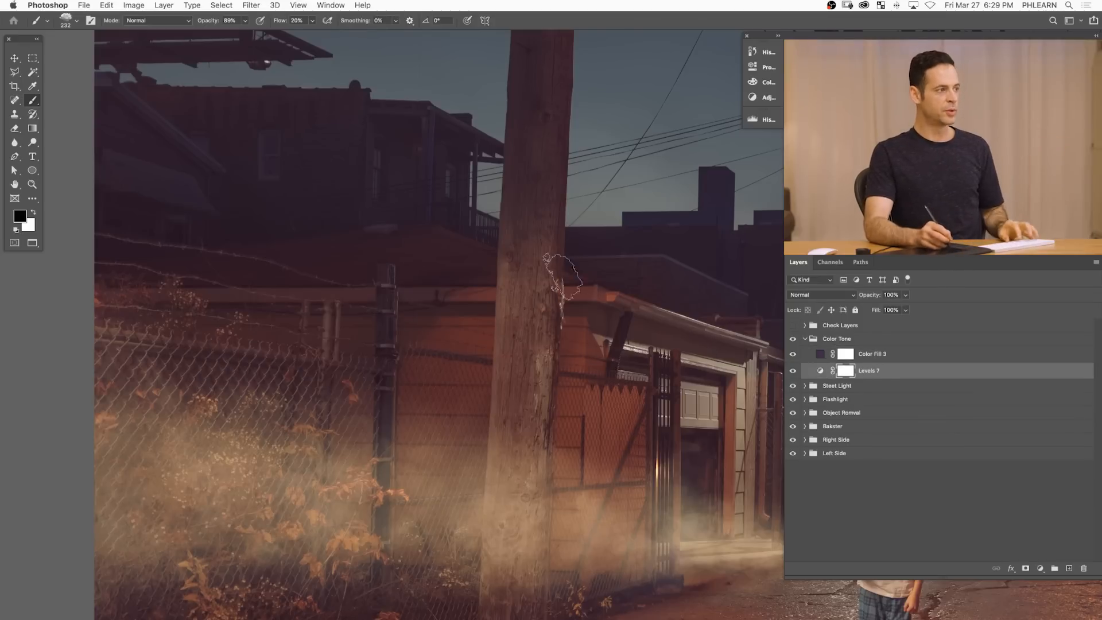
# - Set the output white level of Levels 7 to 200 and invert its layer mask to black
pyautogui.scroll(-10, 640, 390)
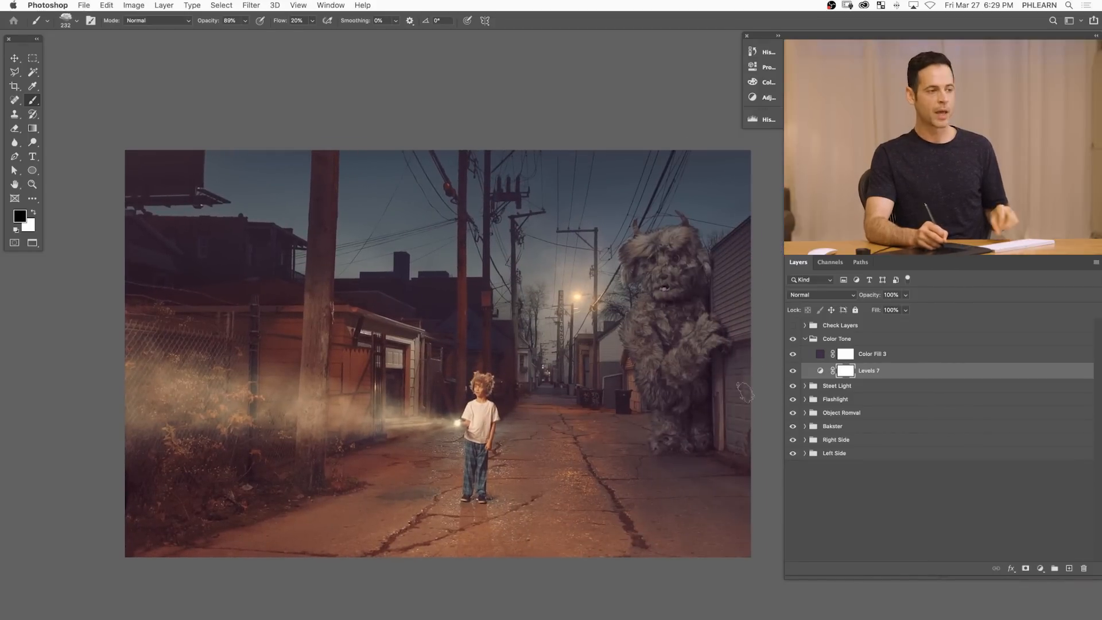
pyautogui.doubleClick(821, 371)
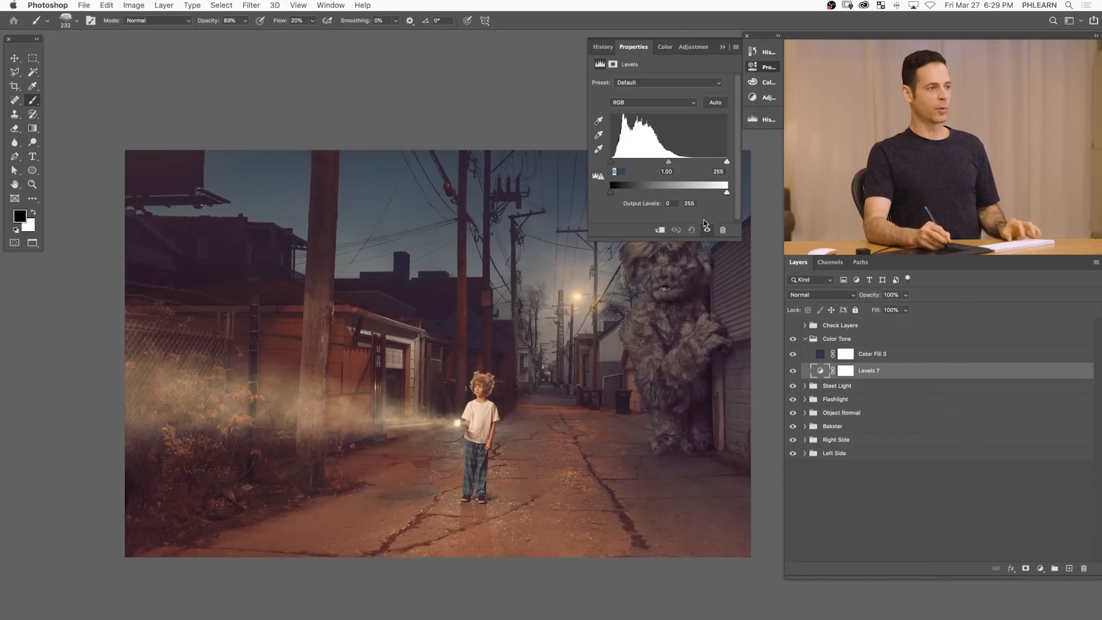
pyautogui.moveTo(576, 345); pyautogui.dragTo(481, 349)
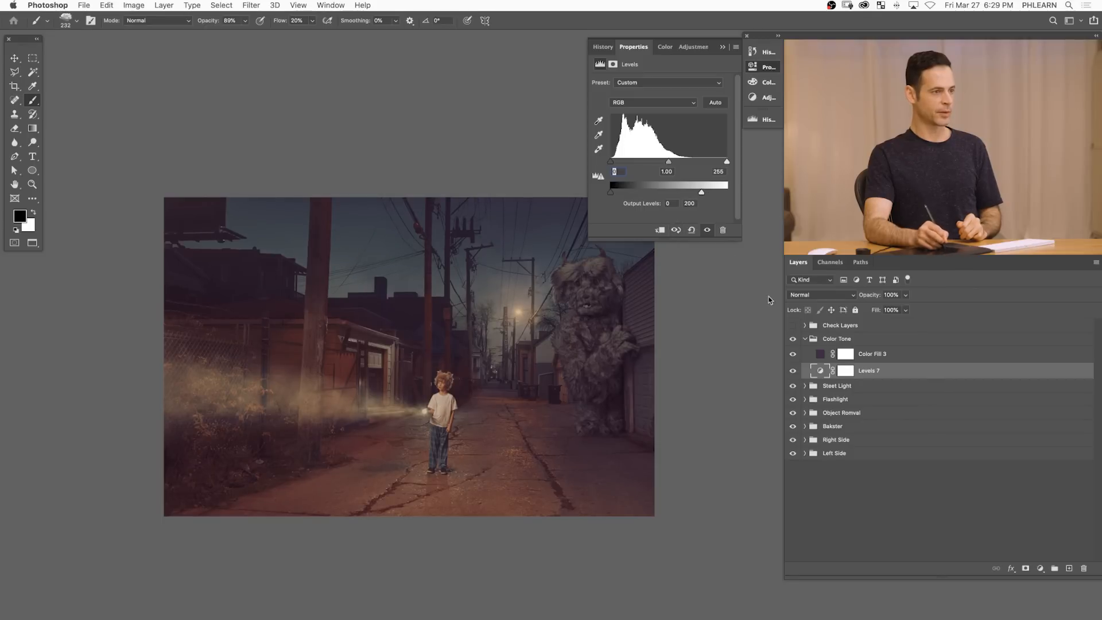
pyautogui.click(845, 371)
pyautogui.press('super+i')
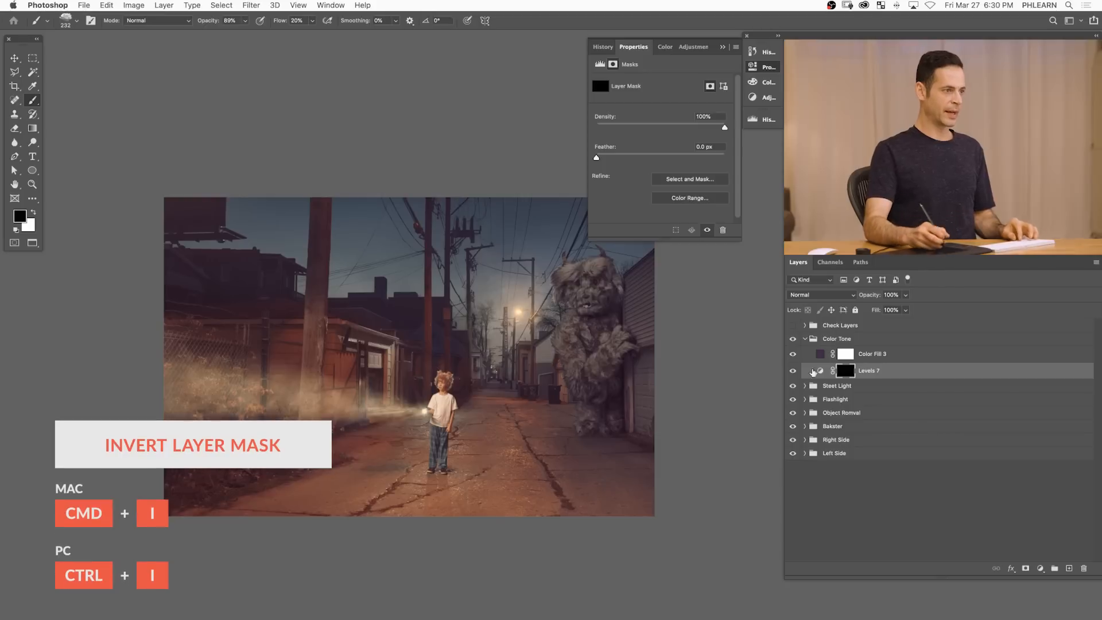
# - Paint the Levels 7 mask with a large white brush at 10% flow over the monster, the street beside it and the upper sky
pyautogui.moveTo(597, 344)
pyautogui.keyDown('ctrl'); pyautogui.keyDown('alt'); pyautogui.mouseDown()
pyautogui.moveTo(618, 344)
pyautogui.moveTo(595, 367)
pyautogui.moveTo(609, 353)
pyautogui.mouseUp(); pyautogui.keyUp('alt'); pyautogui.keyUp('ctrl')
pyautogui.press('x')
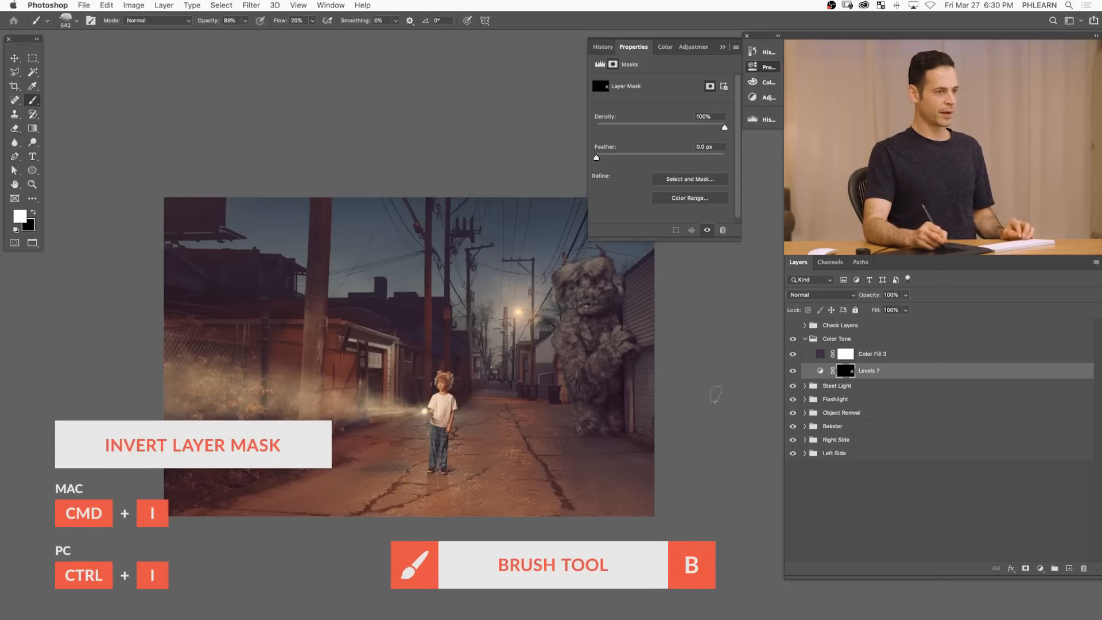
pyautogui.keyDown('alt'); pyautogui.click(847, 370); pyautogui.keyUp('alt')
pyautogui.moveTo(560, 402)
pyautogui.mouseDown()
pyautogui.moveTo(547, 344)
pyautogui.moveTo(568, 350)
pyautogui.moveTo(554, 316)
pyautogui.moveTo(526, 344)
pyautogui.moveTo(487, 266)
pyautogui.moveTo(484, 230)
pyautogui.moveTo(465, 238)
pyautogui.moveTo(473, 315)
pyautogui.moveTo(502, 446)
pyautogui.moveTo(520, 472)
pyautogui.moveTo(386, 462)
pyautogui.moveTo(443, 320)
pyautogui.moveTo(413, 406)
pyautogui.moveTo(370, 238)
pyautogui.moveTo(393, 247)
pyautogui.moveTo(573, 226)
pyautogui.moveTo(645, 290)
pyautogui.moveTo(626, 393)
pyautogui.moveTo(529, 455)
pyautogui.moveTo(667, 492)
pyautogui.moveTo(529, 505)
pyautogui.moveTo(518, 487)
pyautogui.moveTo(614, 492)
pyautogui.moveTo(643, 355)
pyautogui.moveTo(640, 272)
pyautogui.mouseUp()
pyautogui.press('0')
pyautogui.hotkey('shift', '1')
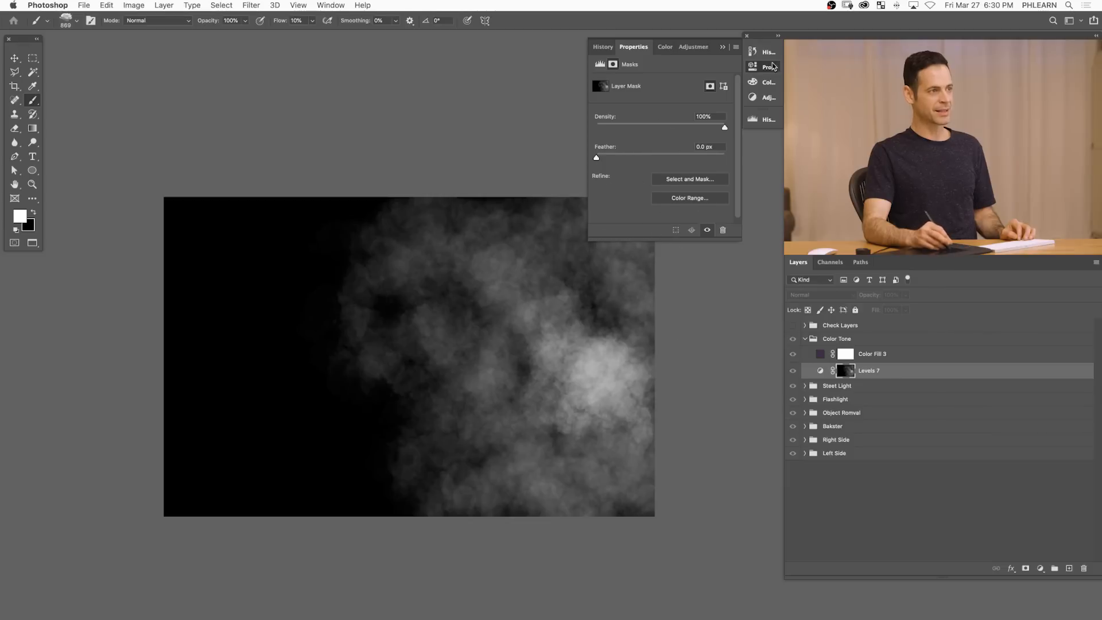
pyautogui.click(772, 67)
pyautogui.moveTo(687, 243)
pyautogui.mouseDown()
pyautogui.moveTo(576, 179)
pyautogui.moveTo(602, 307)
pyautogui.moveTo(347, 263)
pyautogui.moveTo(406, 234)
pyautogui.moveTo(246, 264)
pyautogui.moveTo(243, 212)
pyautogui.moveTo(224, 322)
pyautogui.moveTo(312, 291)
pyautogui.moveTo(387, 316)
pyautogui.moveTo(522, 298)
pyautogui.moveTo(632, 310)
pyautogui.moveTo(591, 476)
pyautogui.moveTo(542, 491)
pyautogui.moveTo(491, 384)
pyautogui.moveTo(520, 343)
pyautogui.mouseUp()
pyautogui.moveTo(568, 388)
pyautogui.mouseDown()
pyautogui.moveTo(621, 366)
pyautogui.moveTo(587, 379)
pyautogui.mouseUp()
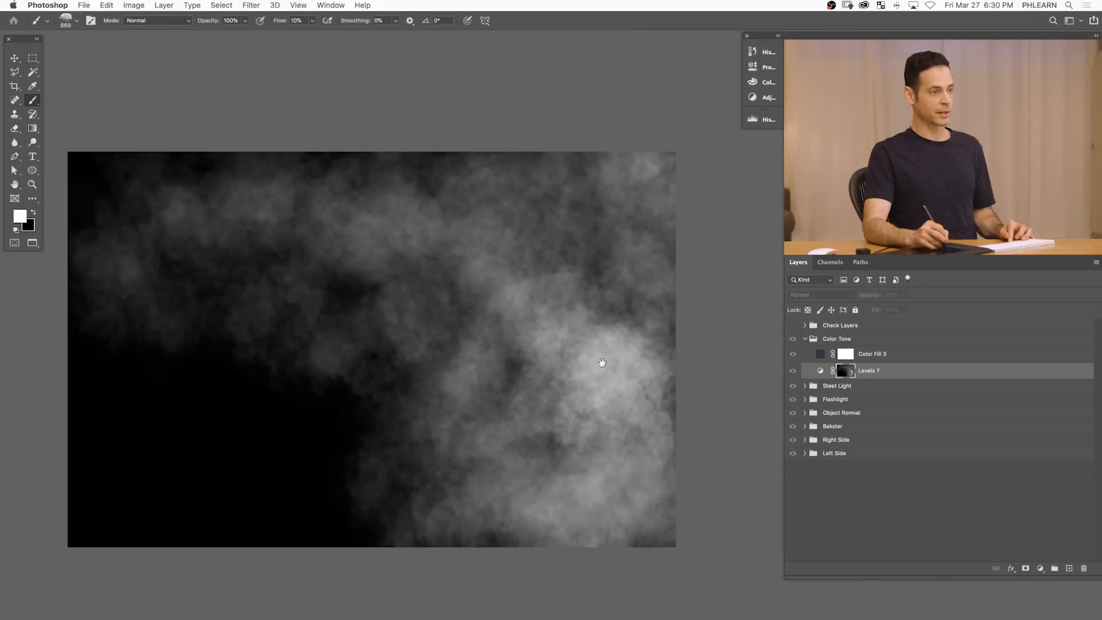
pyautogui.keyDown('alt'); pyautogui.click(853, 374); pyautogui.keyUp('alt')
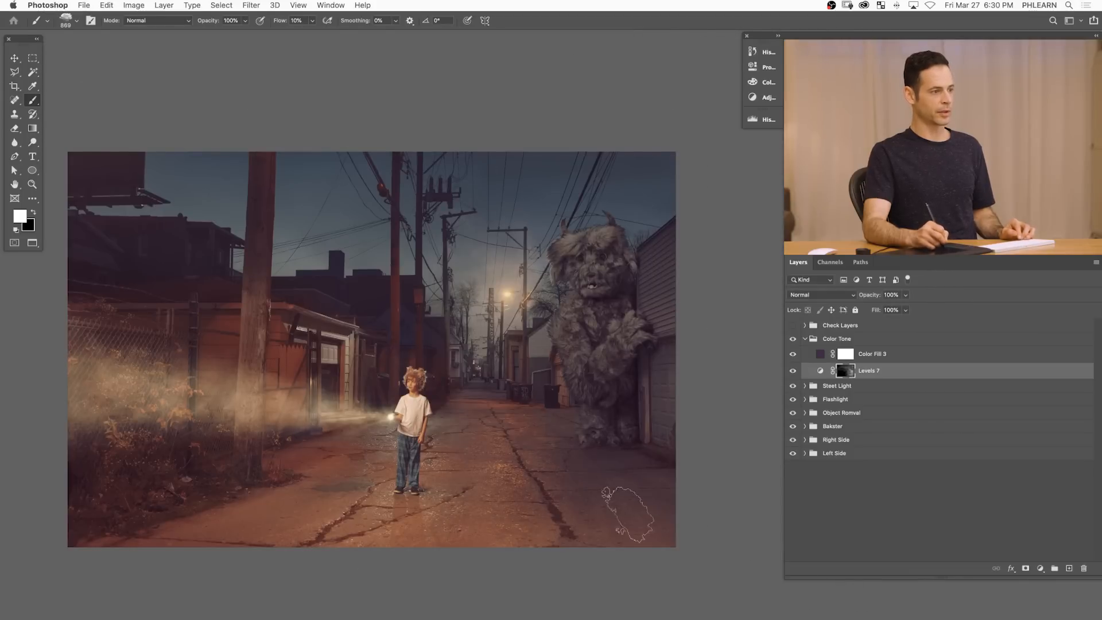
# - Toggle Levels 7 and inspect the darkening around the monster and streetlight up close
pyautogui.click(793, 371)
pyautogui.click(793, 371)
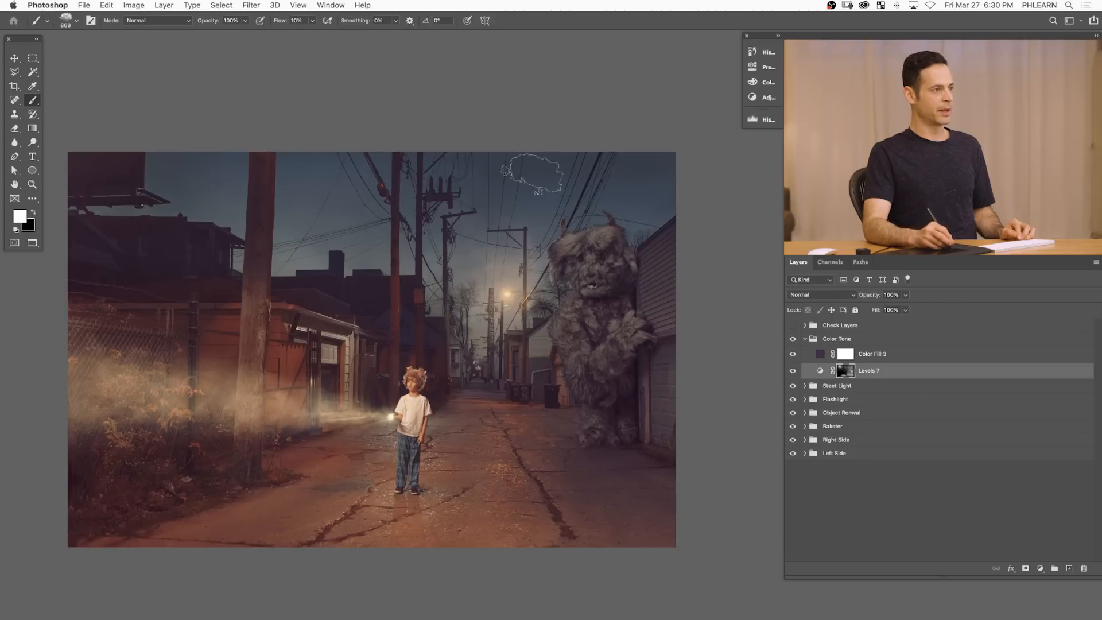
pyautogui.moveTo(550, 229); pyautogui.dragTo(597, 219)
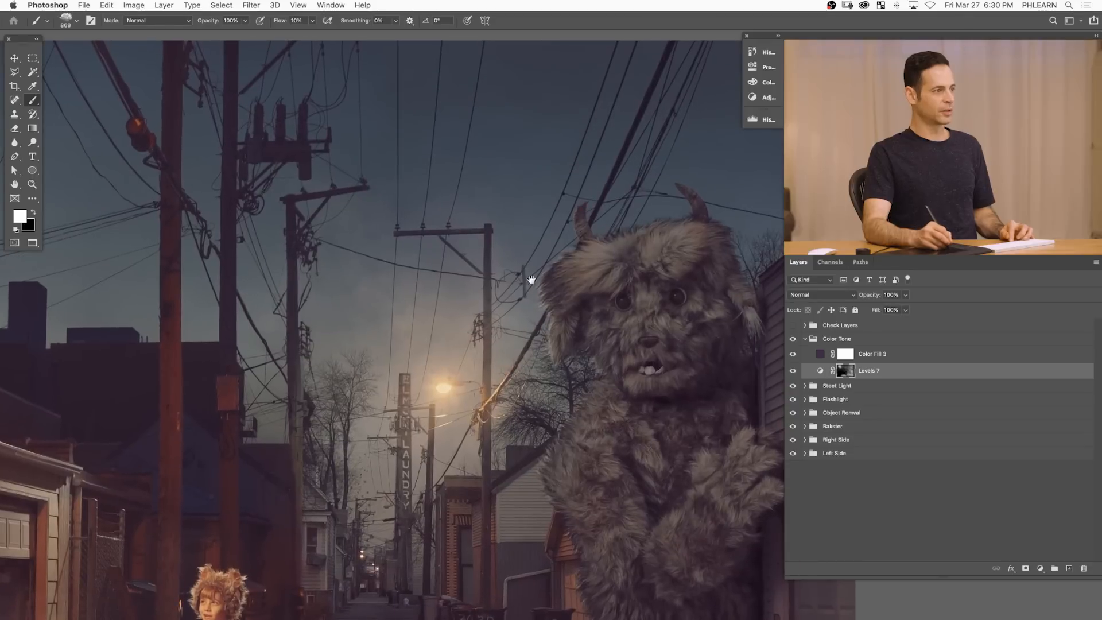
pyautogui.click(794, 372)
pyautogui.moveTo(660, 409)
pyautogui.mouseDown()
pyautogui.moveTo(626, 410)
pyautogui.moveTo(639, 384)
pyautogui.moveTo(626, 388)
pyautogui.moveTo(649, 389)
pyautogui.moveTo(645, 410)
pyautogui.mouseUp()
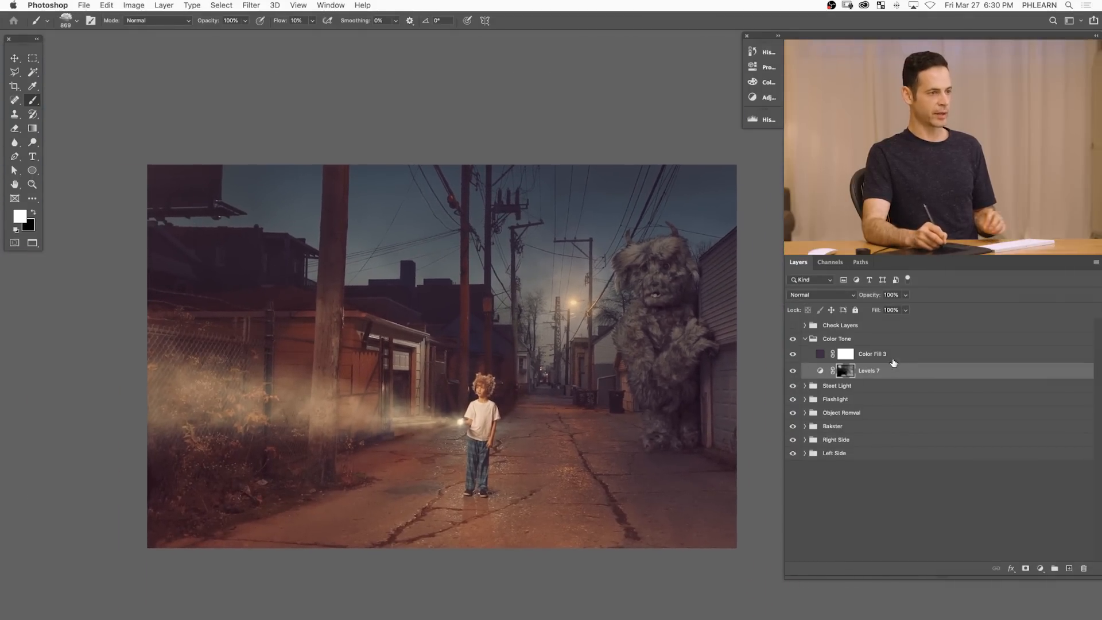
# - Add a second Levels adjustment layer above Levels 7 with midtones at 1.28 and output white at about 168
pyautogui.click(1040, 569)
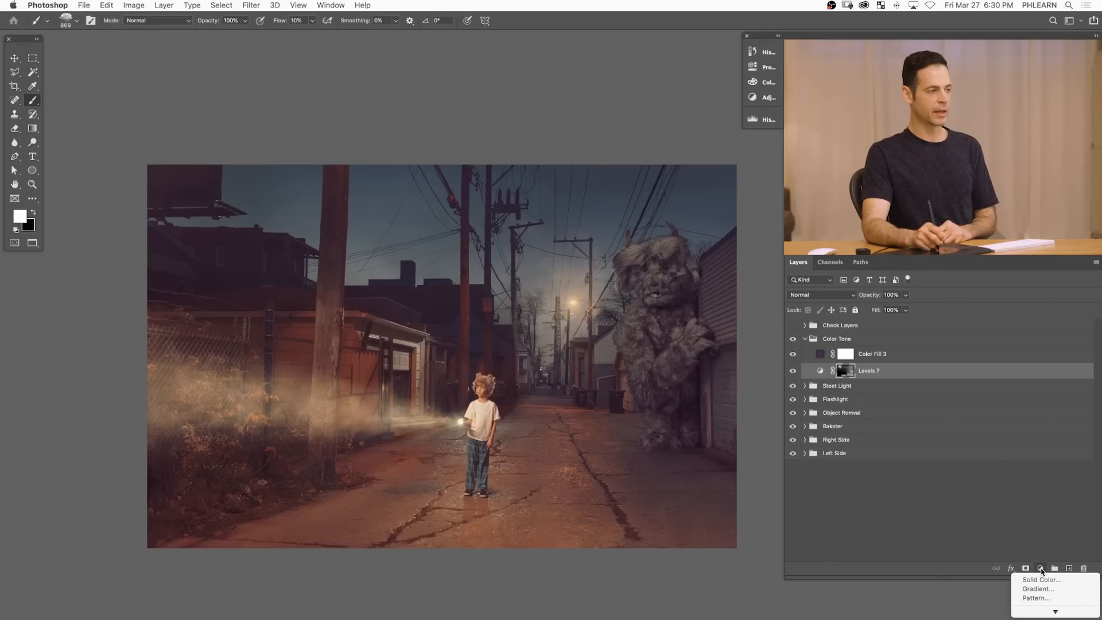
pyautogui.moveTo(1043, 609)
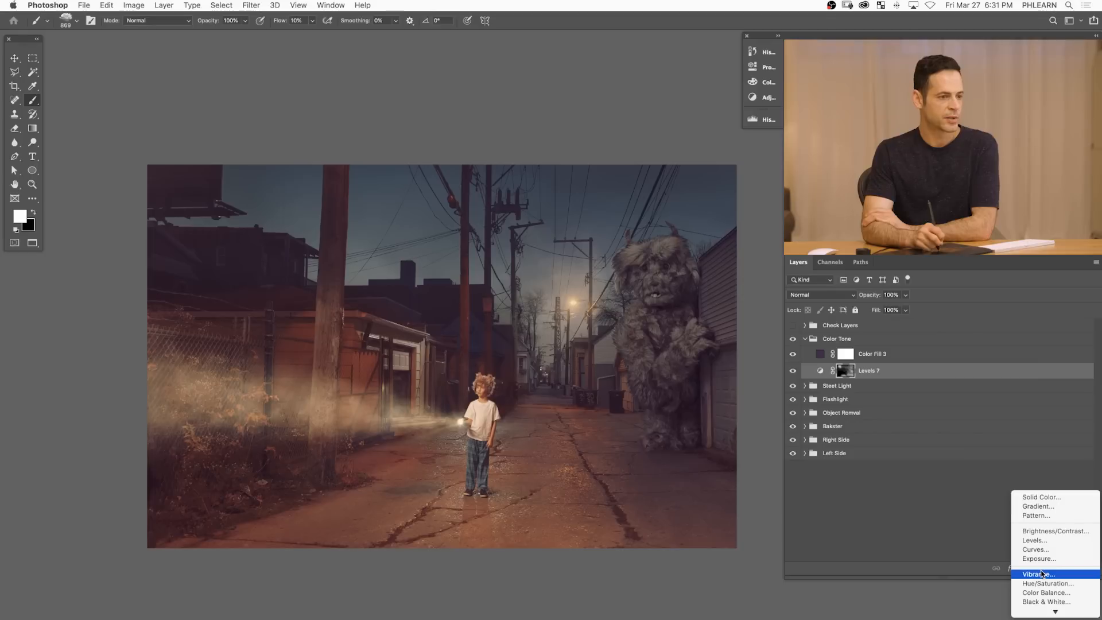
pyautogui.click(1039, 541)
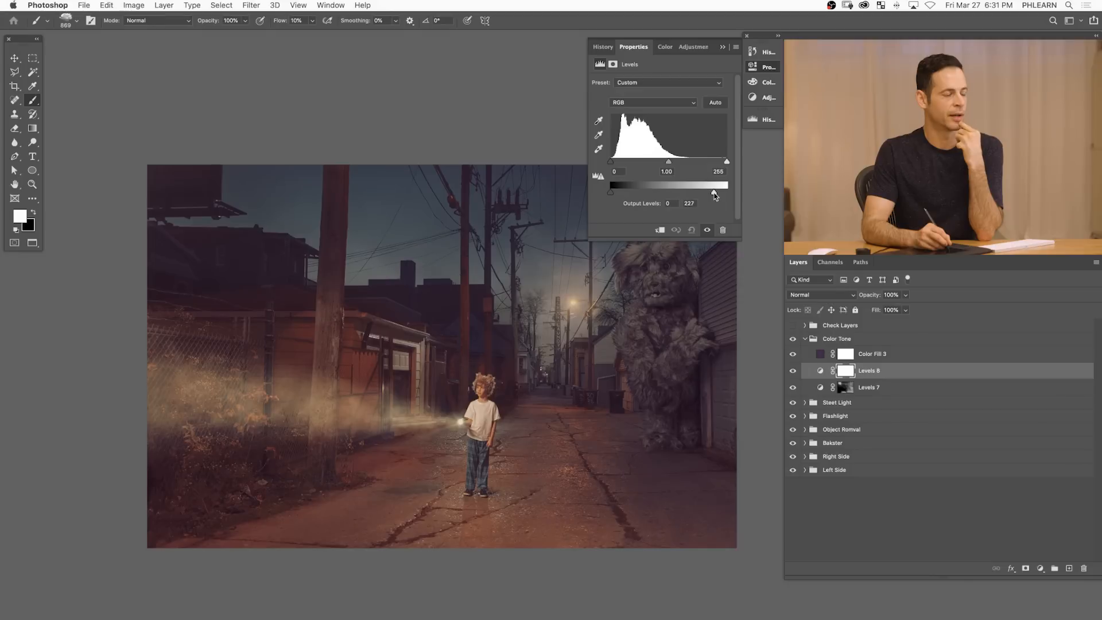
pyautogui.moveTo(715, 196); pyautogui.dragTo(713, 193)
pyautogui.moveTo(613, 195); pyautogui.dragTo(613, 194)
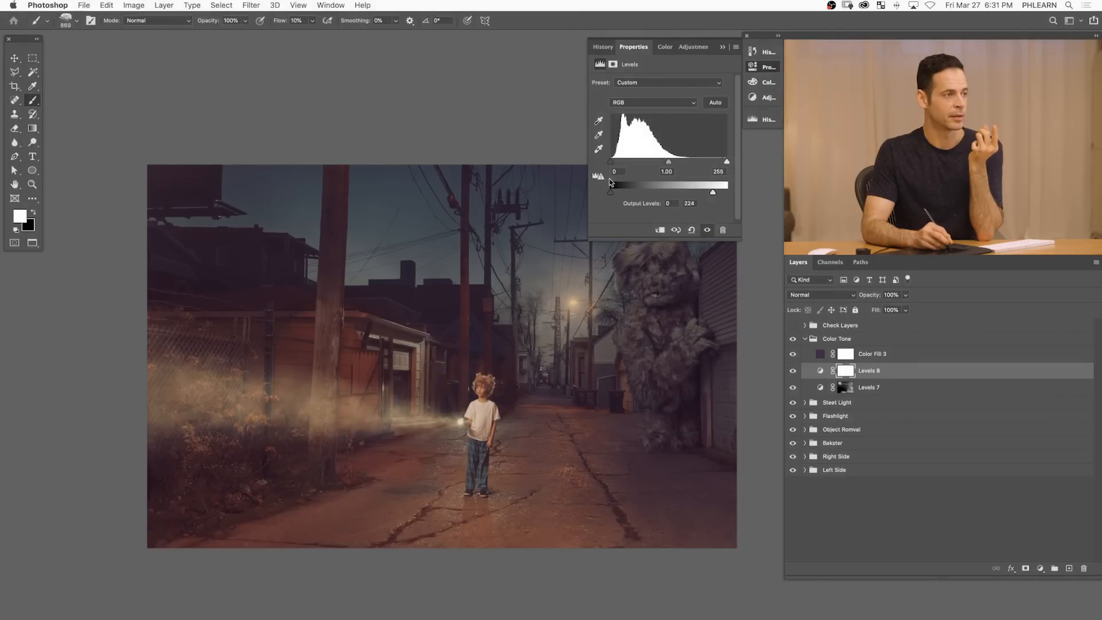
pyautogui.moveTo(619, 195); pyautogui.dragTo(610, 193)
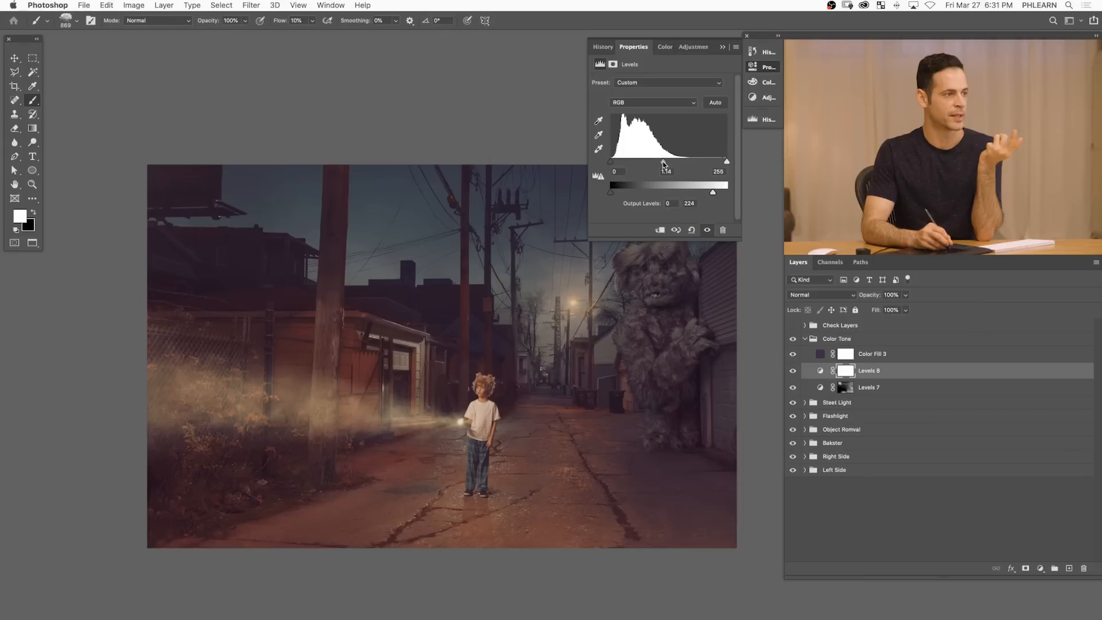
pyautogui.moveTo(663, 164); pyautogui.dragTo(664, 164)
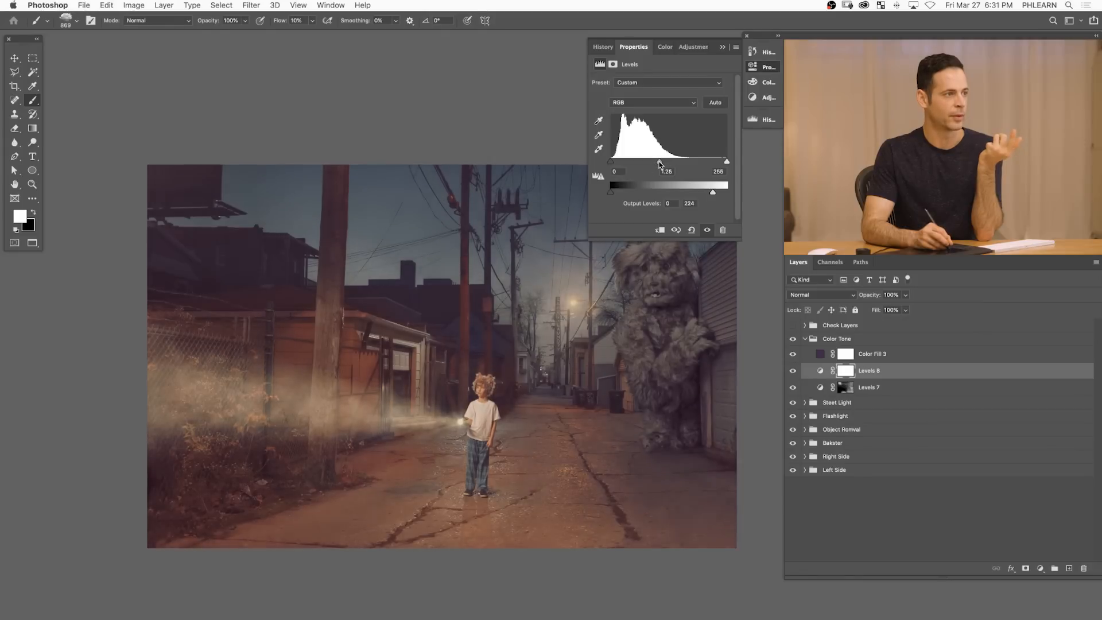
pyautogui.moveTo(705, 196); pyautogui.dragTo(697, 195)
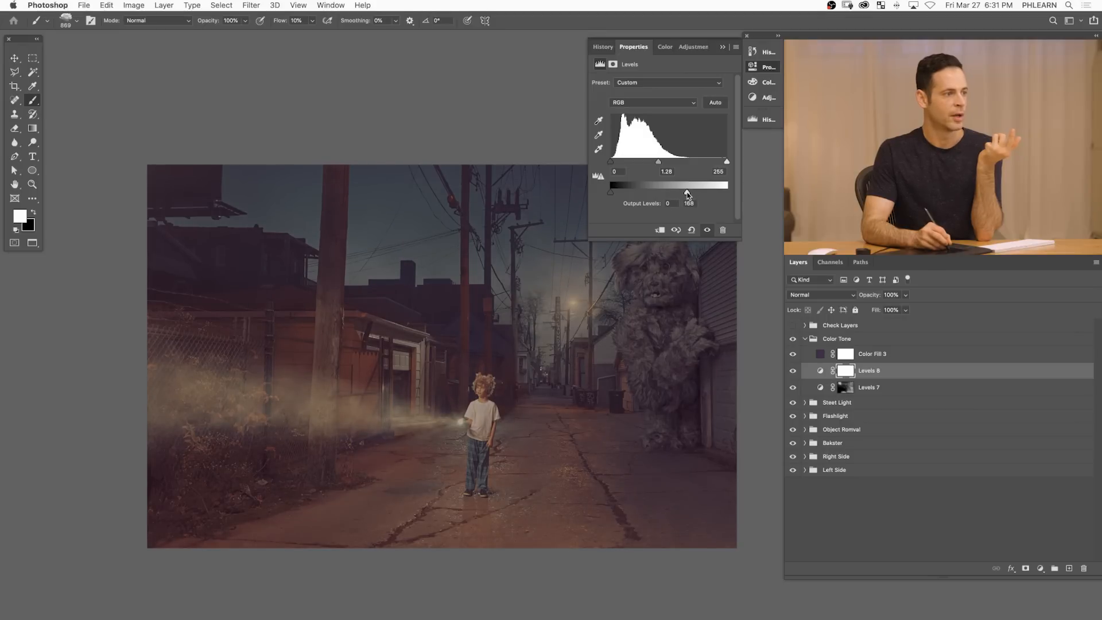
# - Invert the Levels 8 mask to black and paint white around the image edges to build a vignette
pyautogui.click(763, 70)
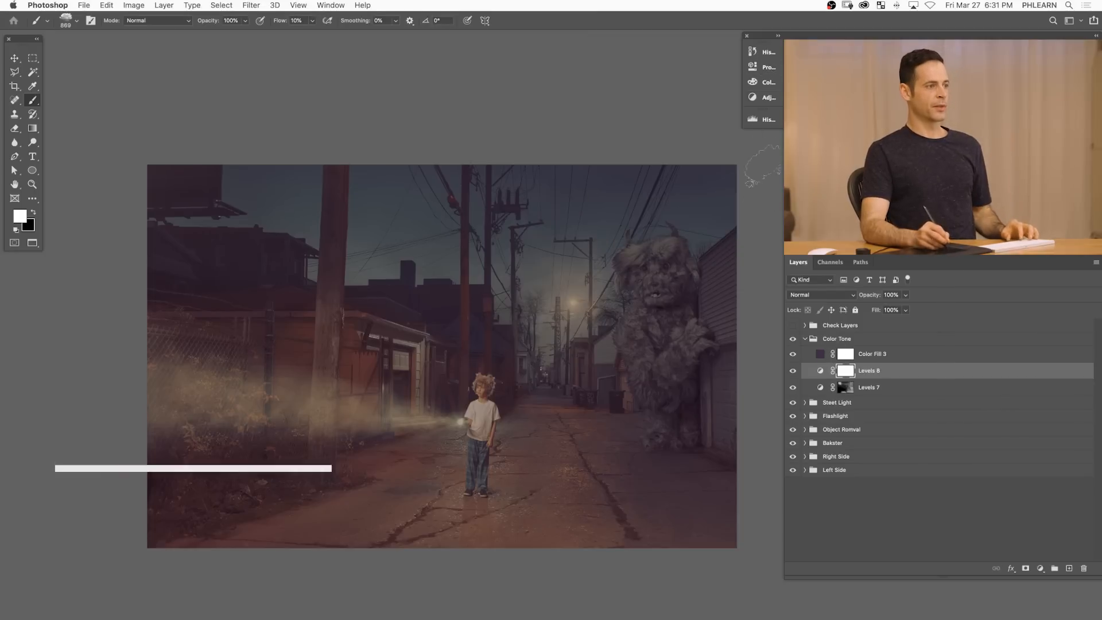
pyautogui.press('super+i')
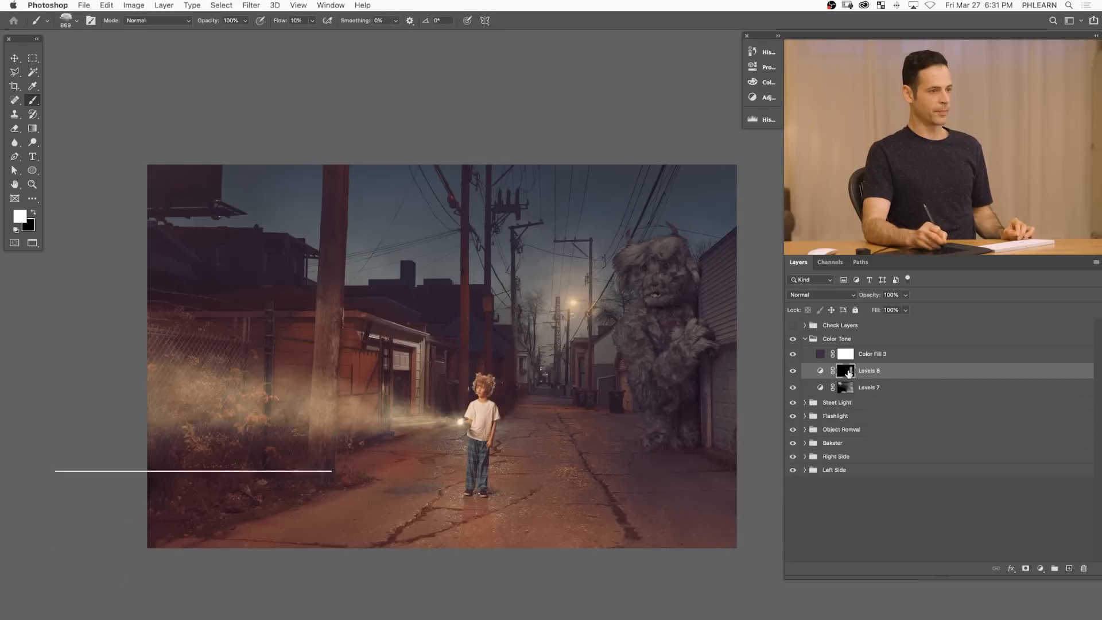
pyautogui.keyDown('alt'); pyautogui.click(850, 373); pyautogui.keyUp('alt')
pyautogui.keyDown('alt'); pyautogui.click(850, 373); pyautogui.keyUp('alt')
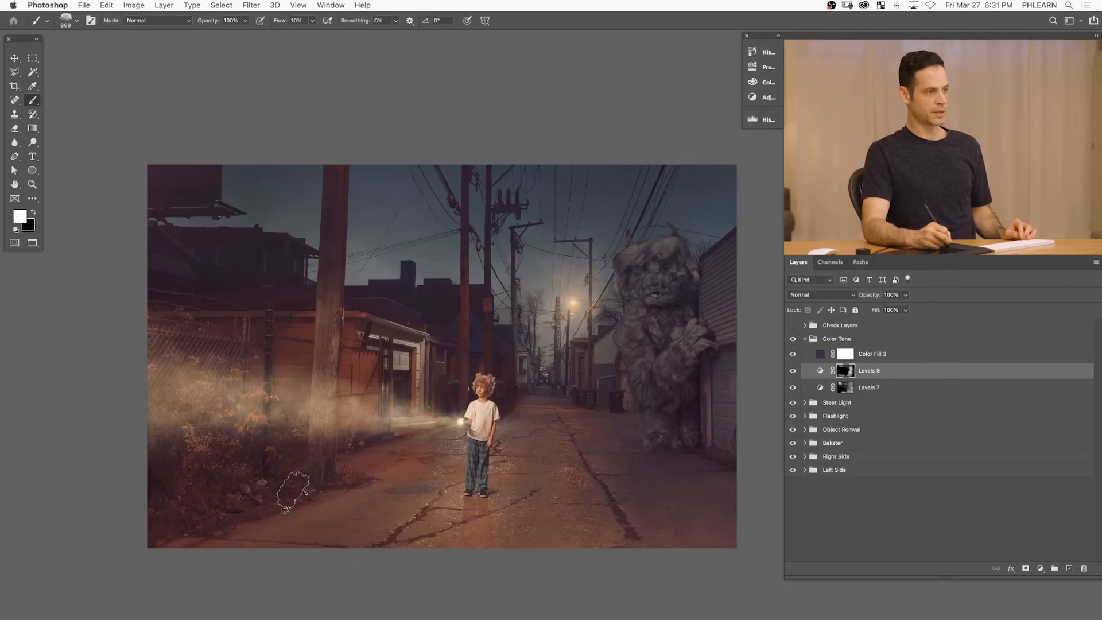
# - Compare the image with and without Levels 8 and the entire Color Tone group
pyautogui.click(793, 372)
pyautogui.click(792, 372)
pyautogui.press('x')
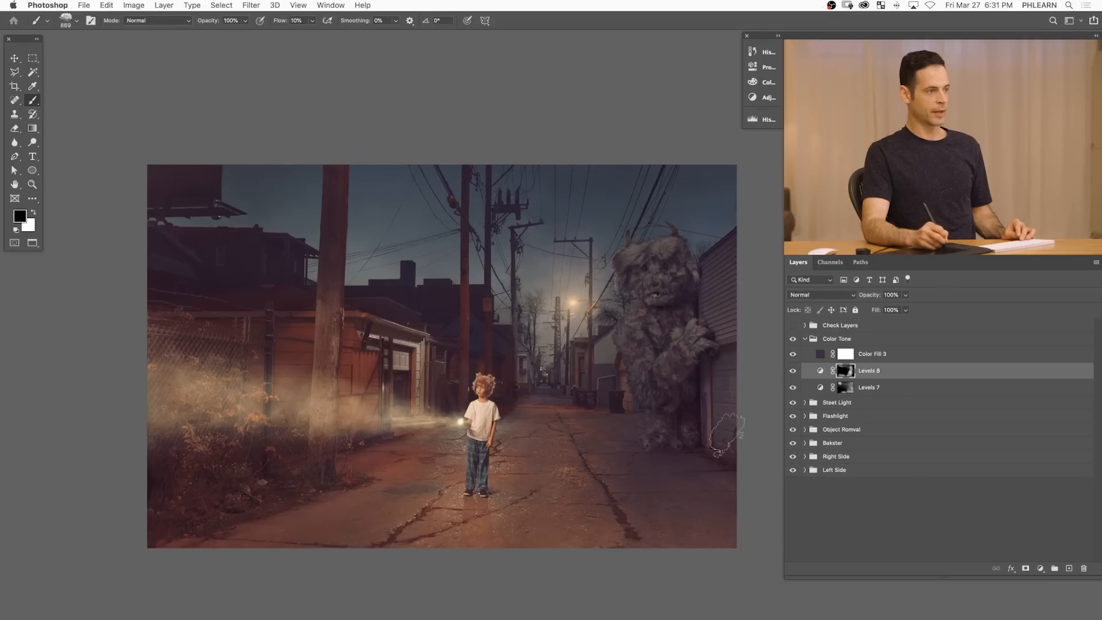
pyautogui.click(793, 339)
pyautogui.click(793, 339)
pyautogui.click(792, 339)
pyautogui.click(793, 339)
pyautogui.press('x')
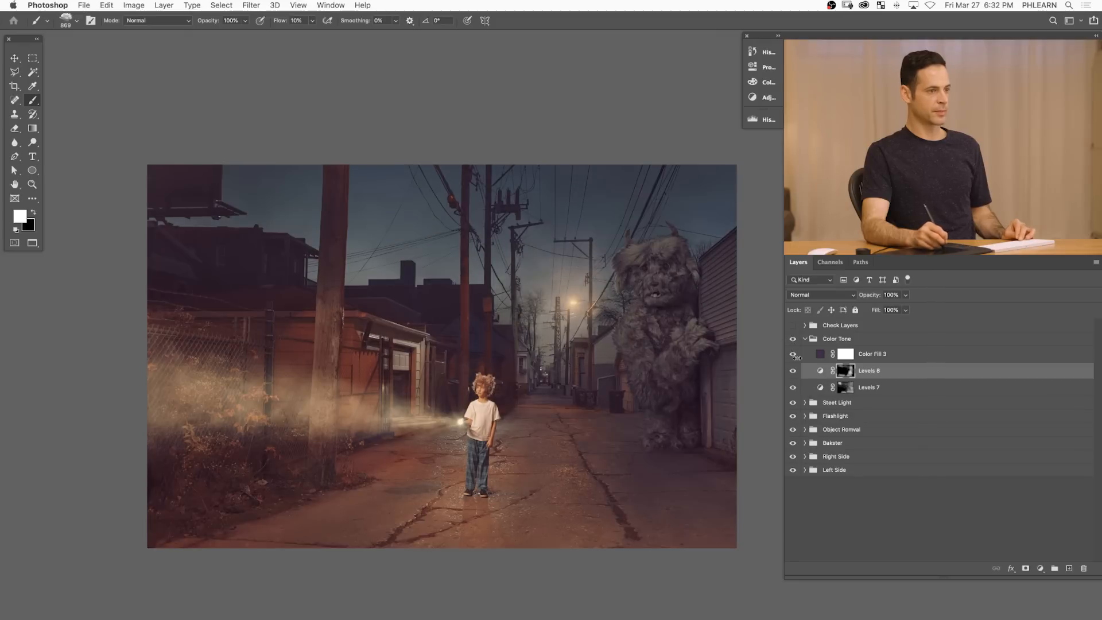
# - Collapse the Color Tone group and compare the image with and without the Bakster group
pyautogui.press('x')
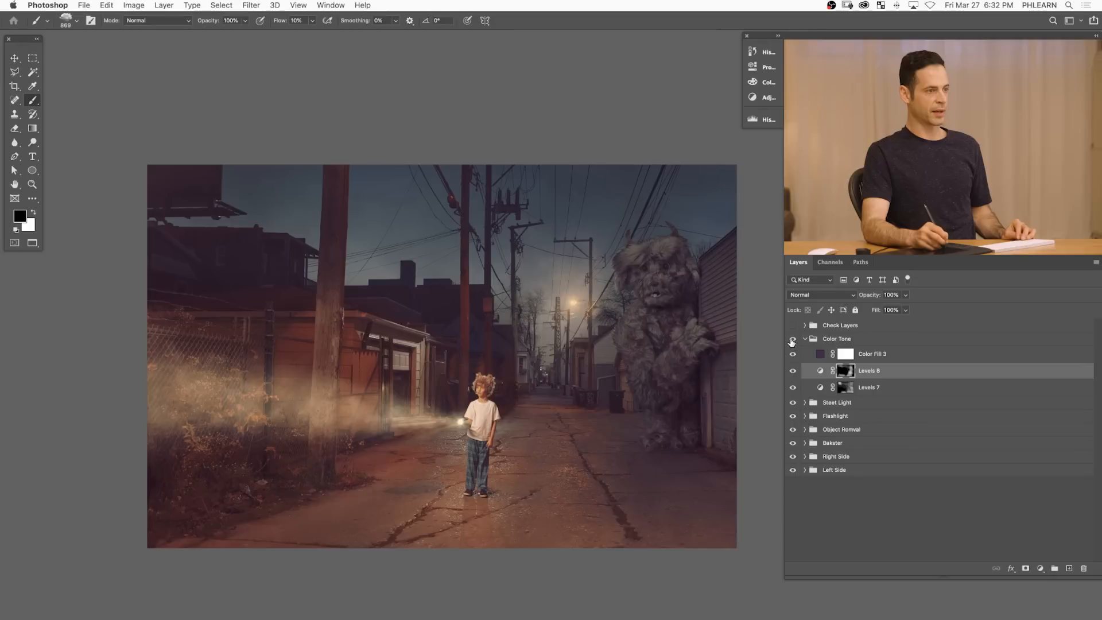
pyautogui.click(810, 341)
pyautogui.click(805, 339)
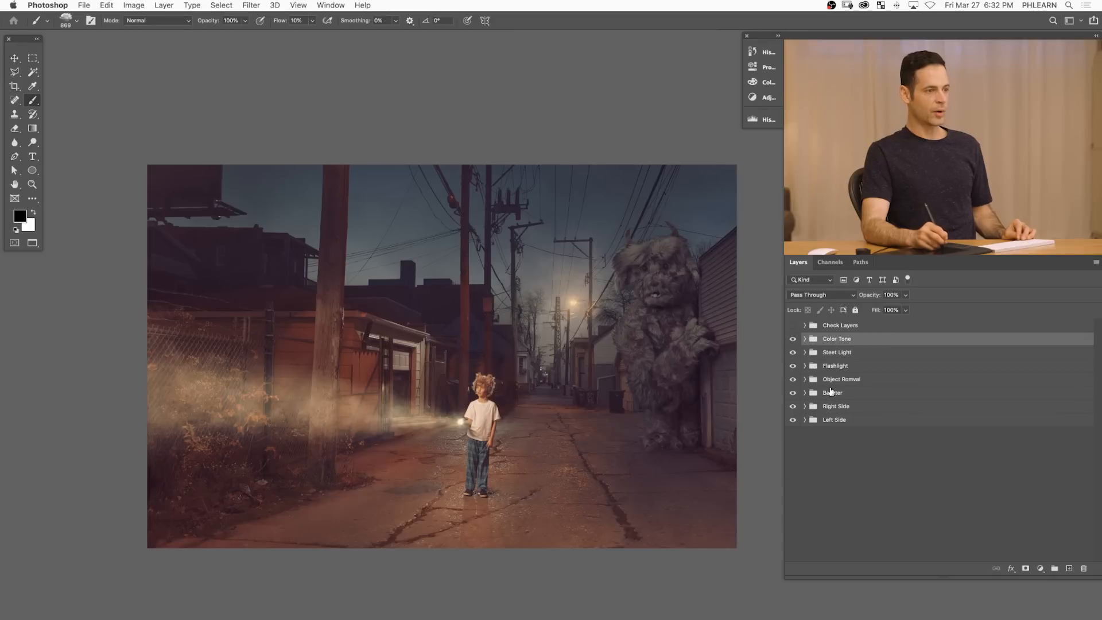
pyautogui.click(793, 395)
pyautogui.click(793, 395)
pyautogui.click(793, 395)
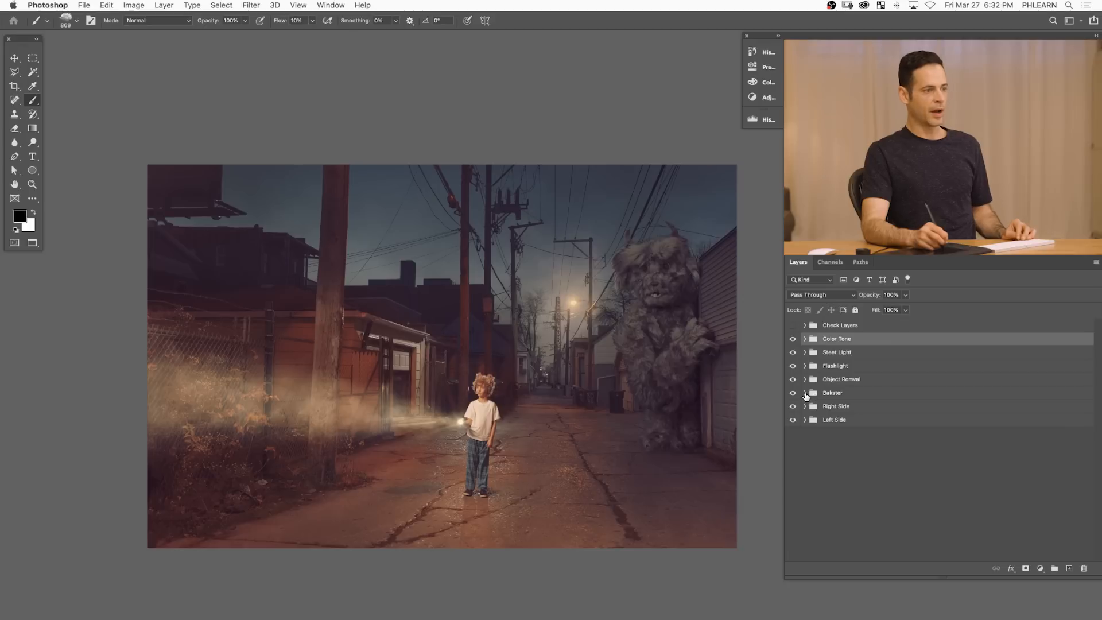
# - Expand the Bakster group and toggle its Bakster Shadow and inner Bakster subgroups to check the monster's layers
pyautogui.click(805, 393)
pyautogui.click(792, 407)
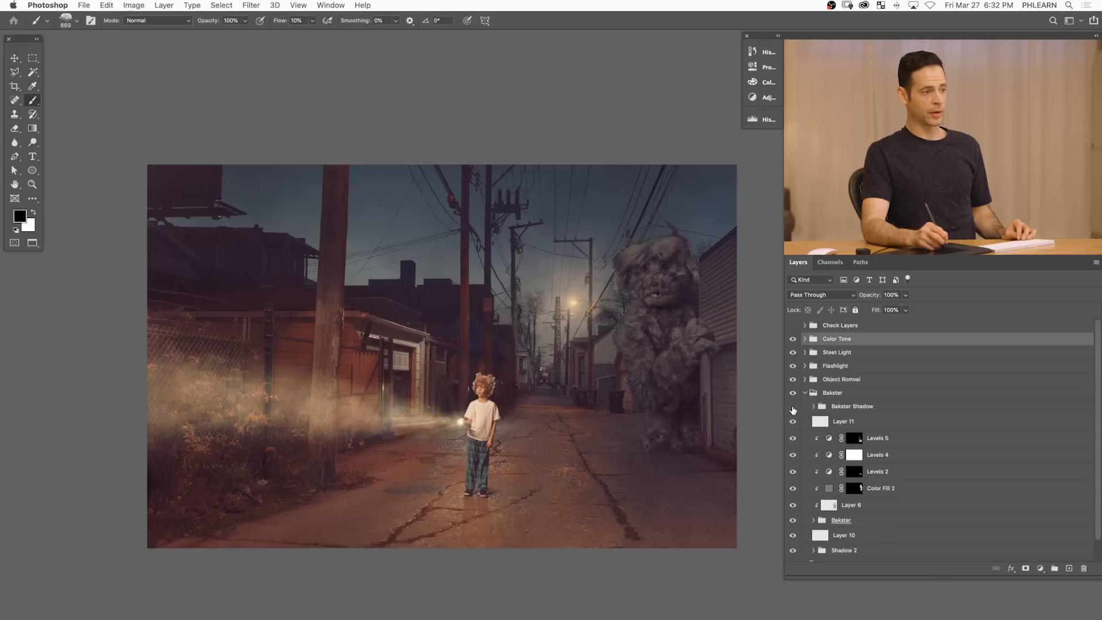
pyautogui.click(792, 407)
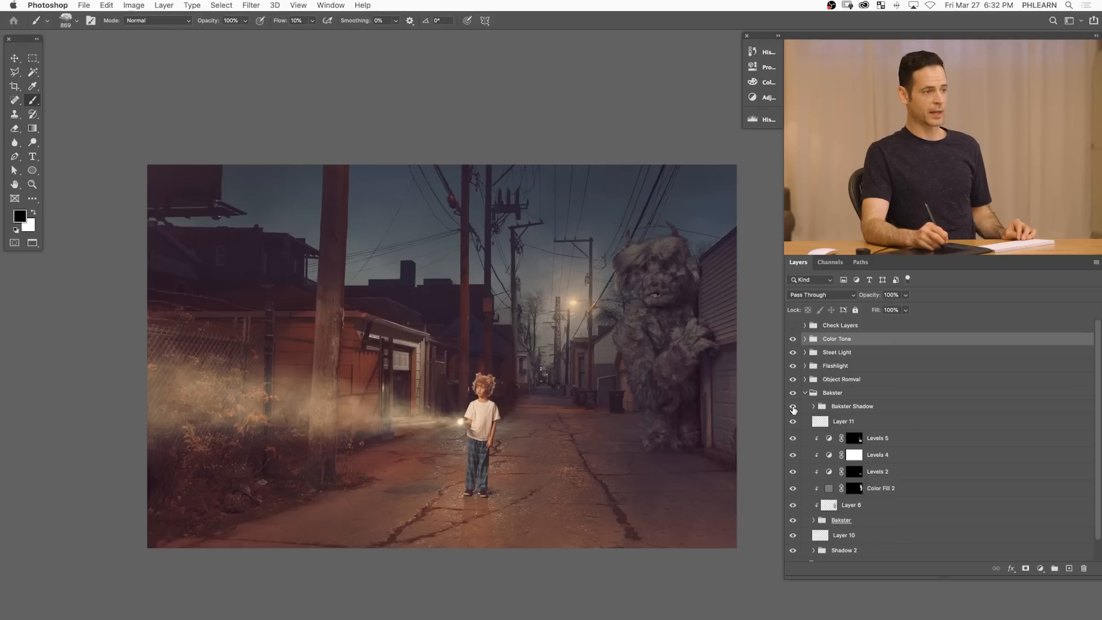
pyautogui.click(793, 408)
pyautogui.click(793, 407)
pyautogui.click(838, 405)
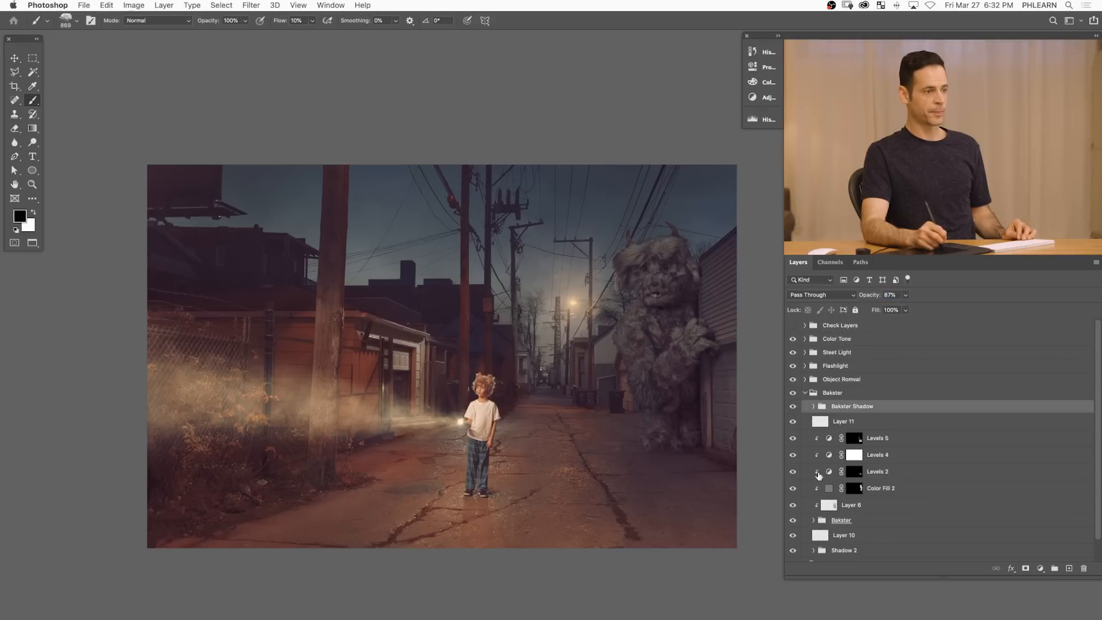
pyautogui.click(793, 522)
# - Add a Levels adjustment layer above Levels 5, clipped to the monster, with Green midtones at 0.93
pyautogui.click(894, 439)
pyautogui.click(1041, 568)
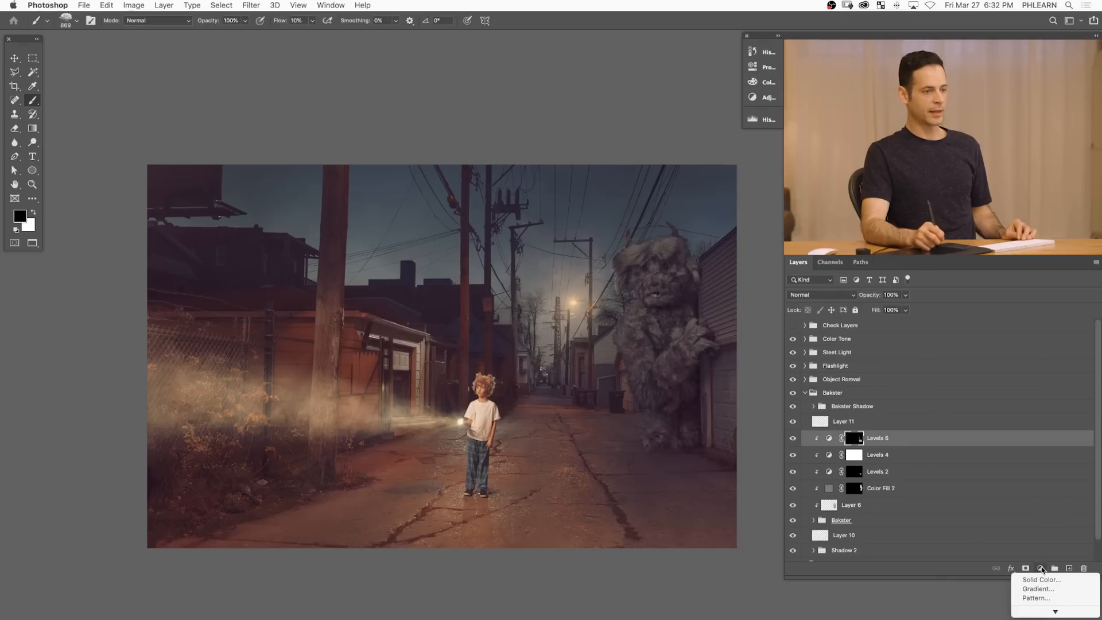
pyautogui.click(1041, 600)
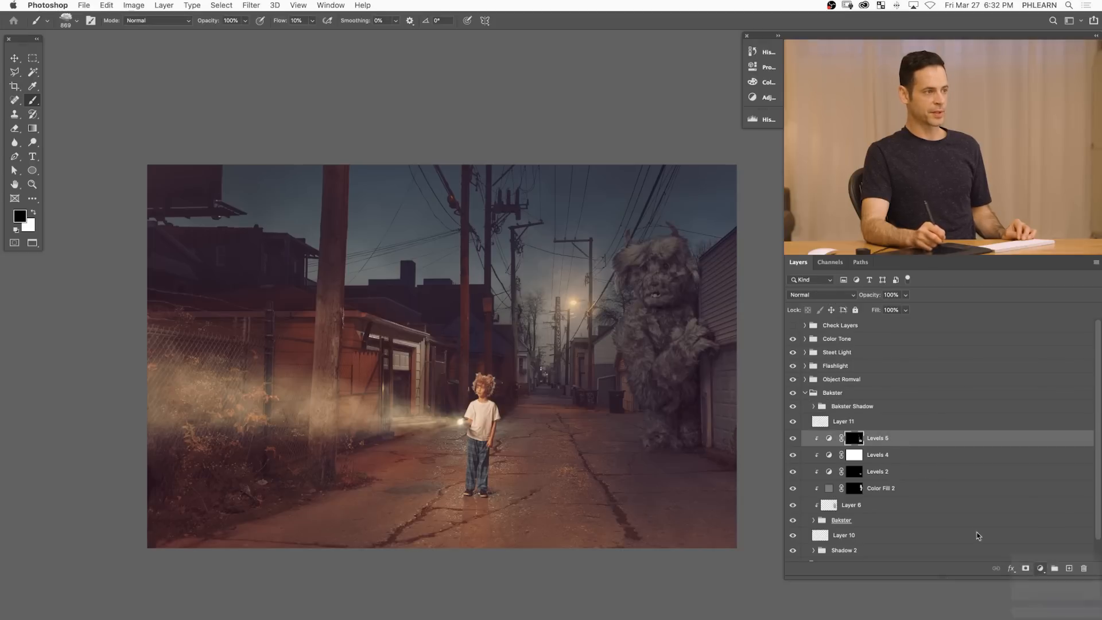
pyautogui.click(663, 105)
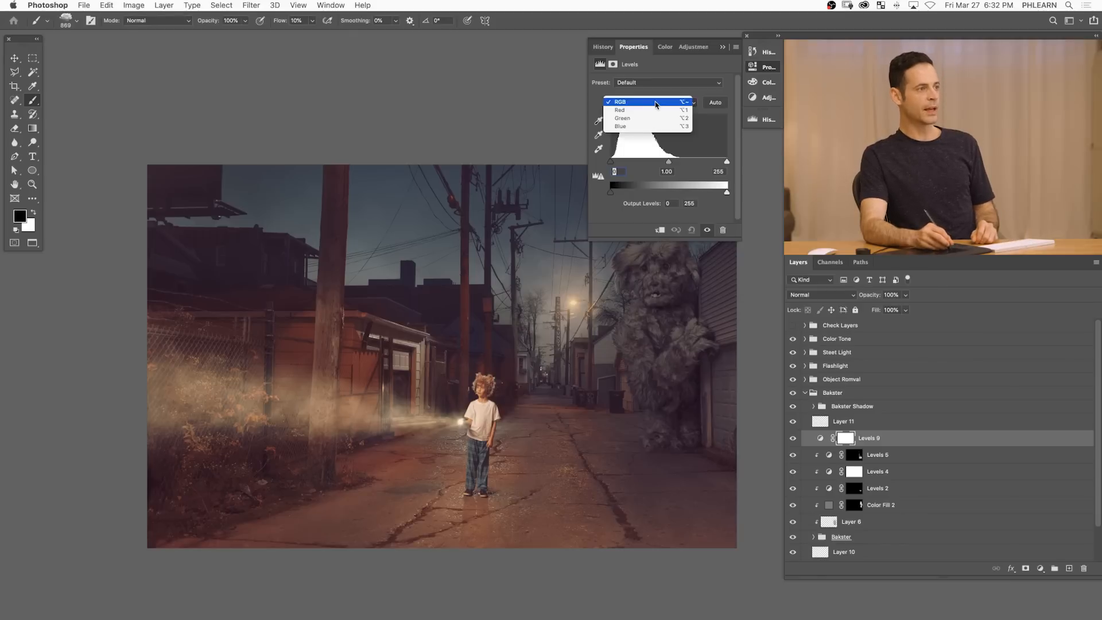
pyautogui.click(664, 118)
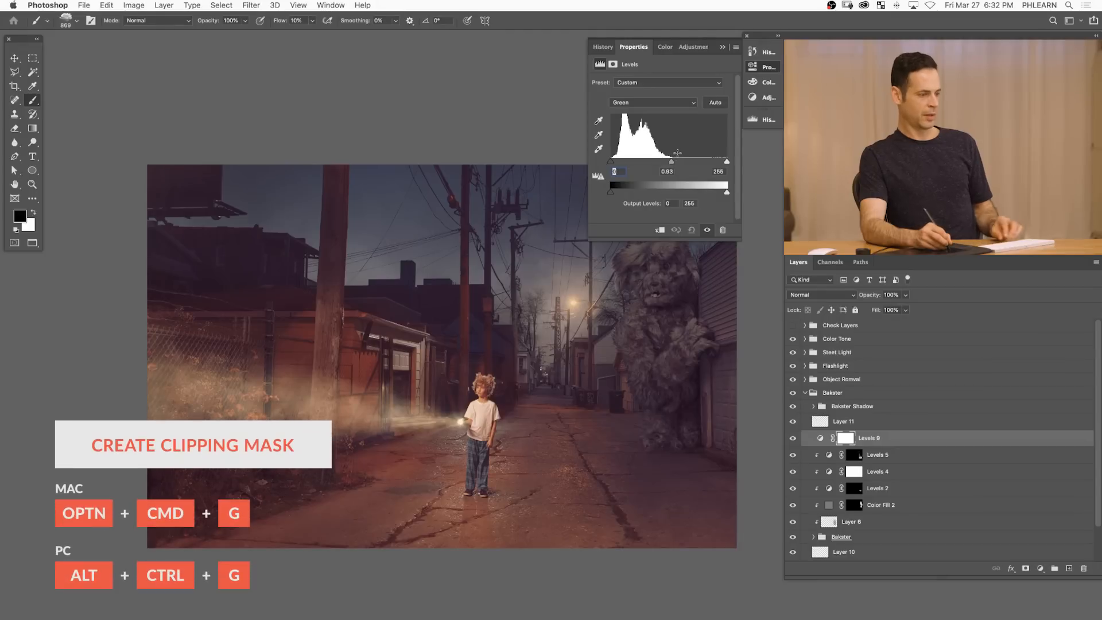
pyautogui.press('alt+super+g')
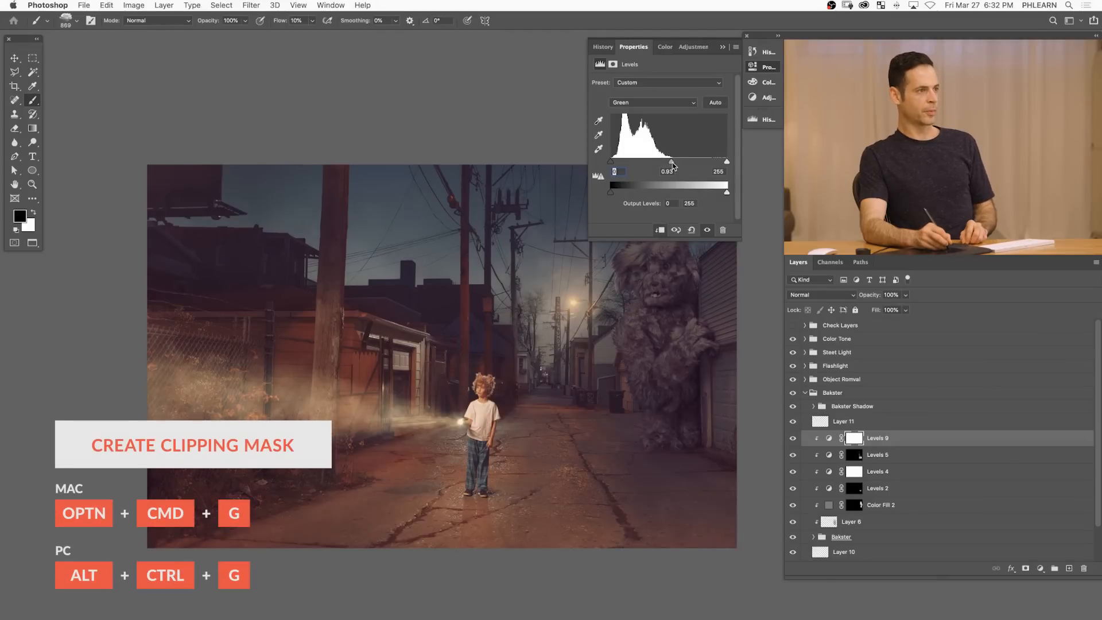
# - Try raising the Green midtones of Levels 9 to 0.98, and reset the adjustment to its defaults
pyautogui.press('Tab')
pyautogui.press('Down')
pyautogui.press('Down')
pyautogui.press('Down')
pyautogui.press('Down')
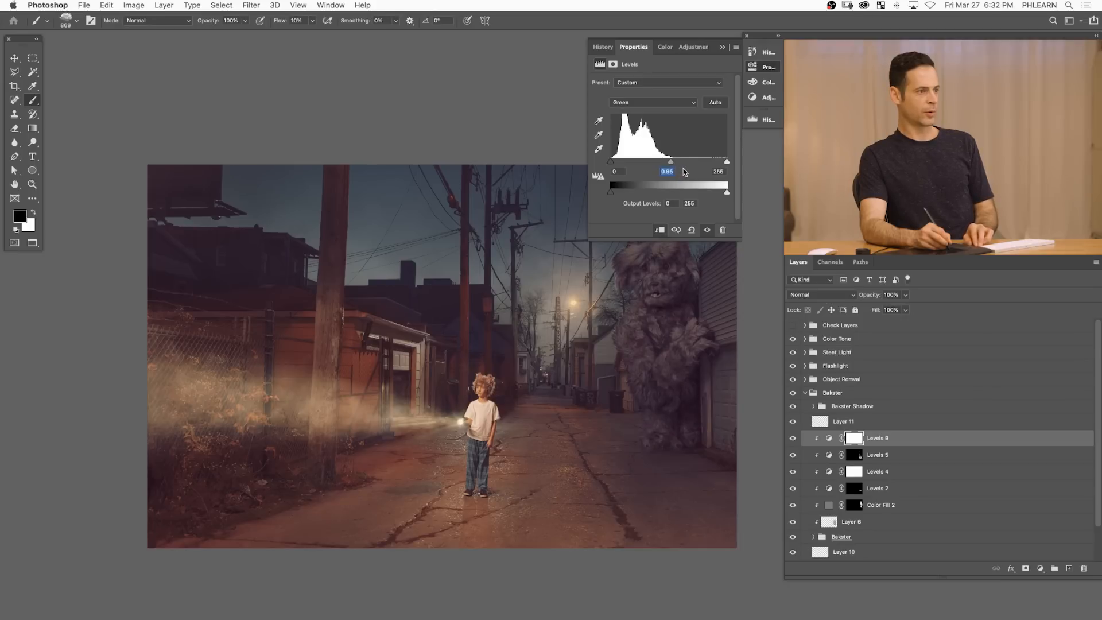
pyautogui.press('Up')
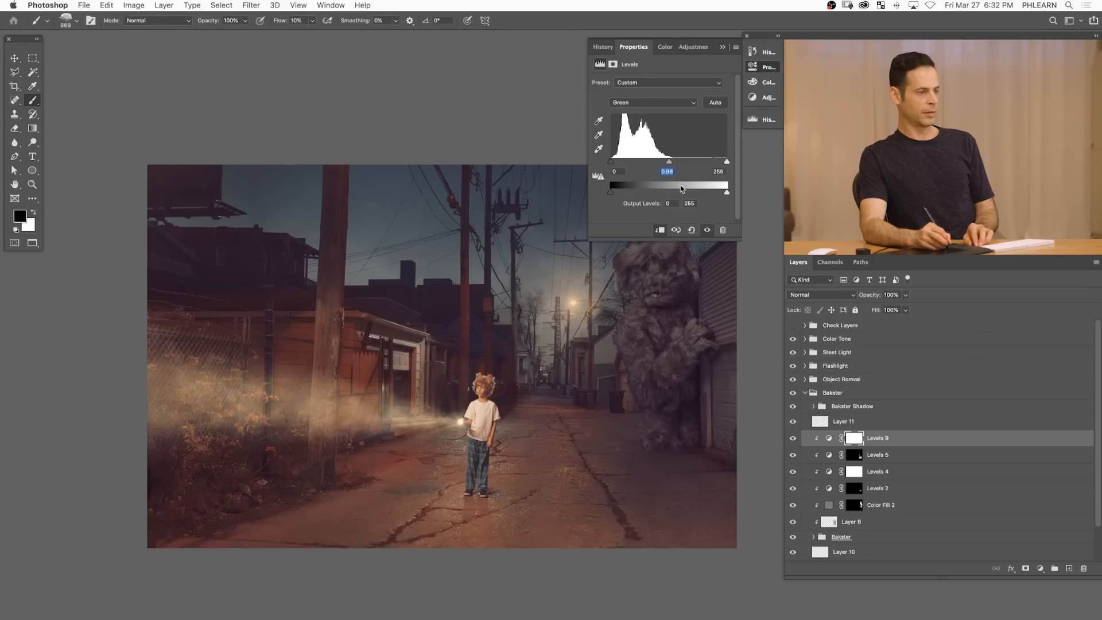
pyautogui.click(688, 234)
# - Darken the monster by setting Levels 9's RGB midtones to 1.07 and output white to 210
pyautogui.click(658, 103)
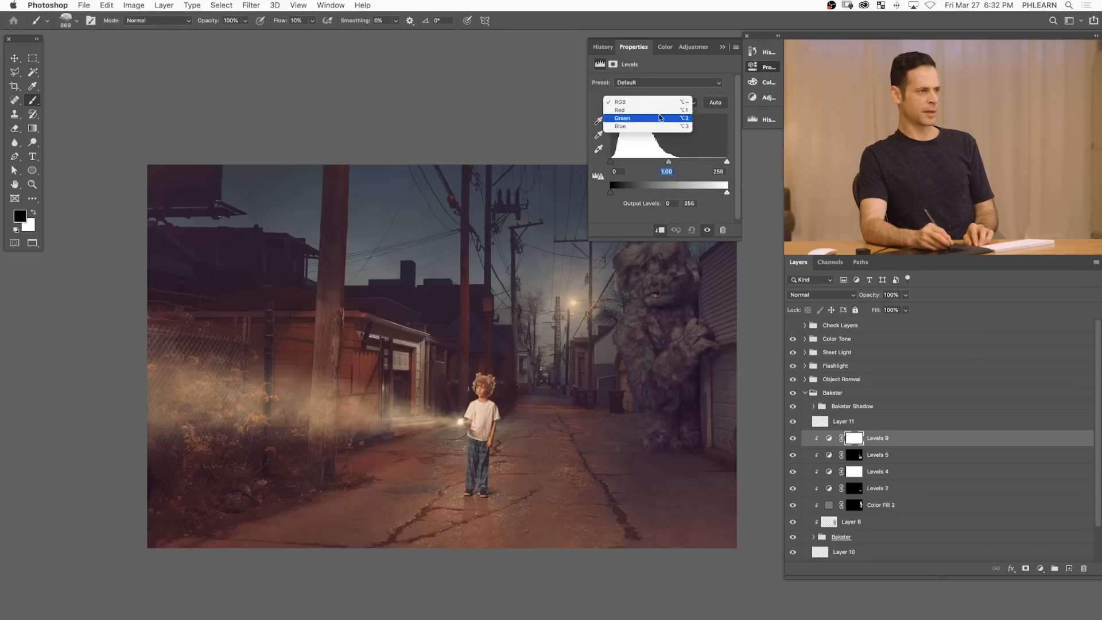
pyautogui.click(660, 102)
pyautogui.moveTo(727, 193); pyautogui.dragTo(726, 194)
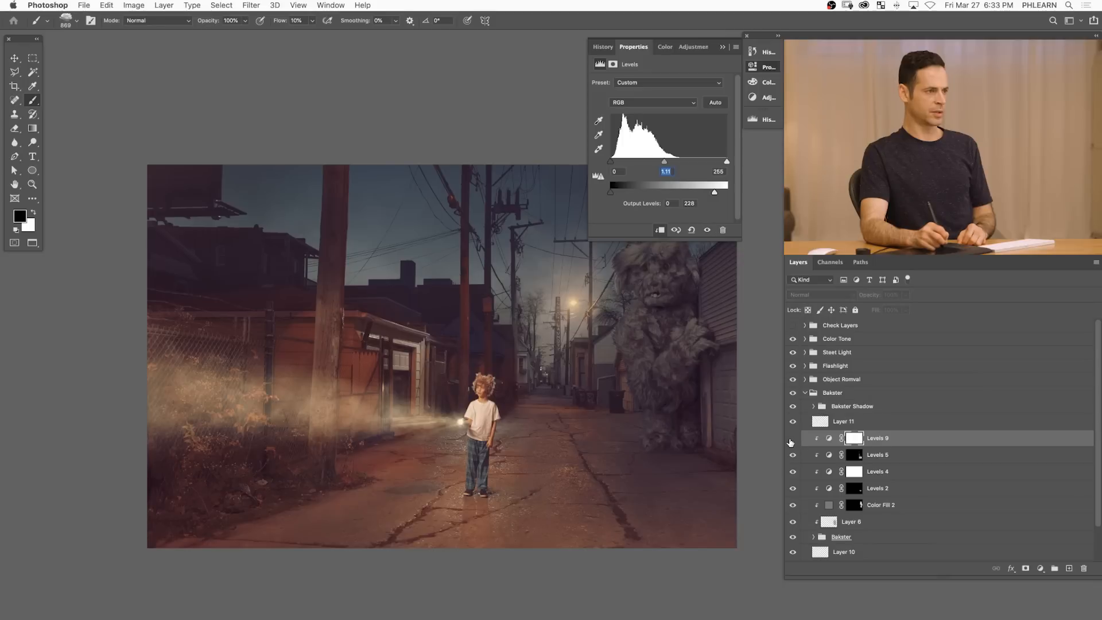
pyautogui.click(792, 438)
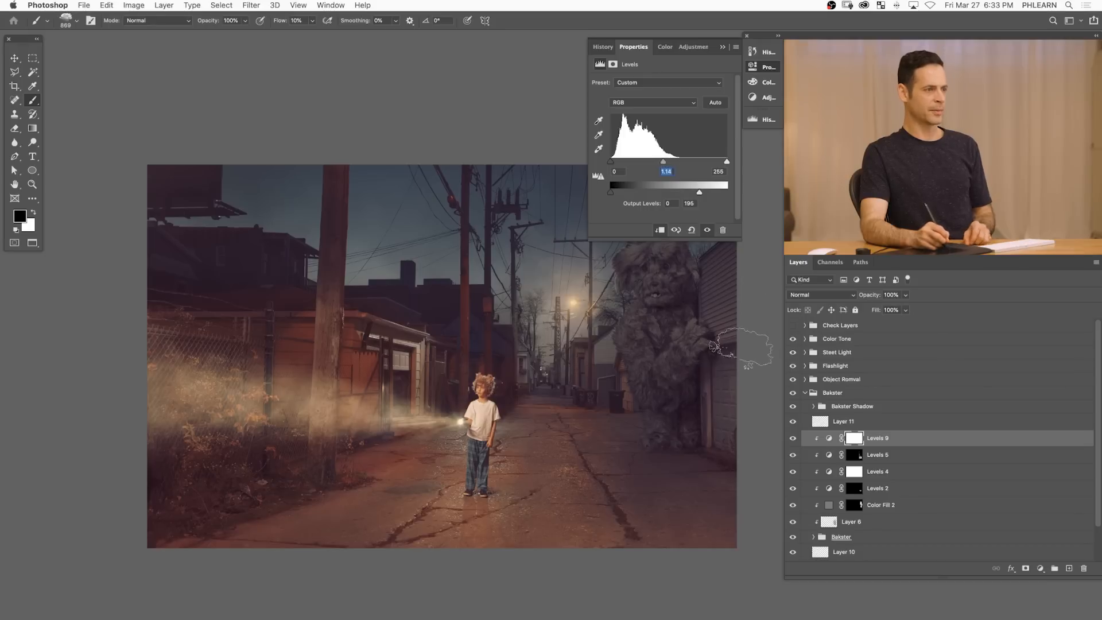
pyautogui.moveTo(621, 364); pyautogui.dragTo(548, 370)
pyautogui.moveTo(699, 193); pyautogui.dragTo(701, 195)
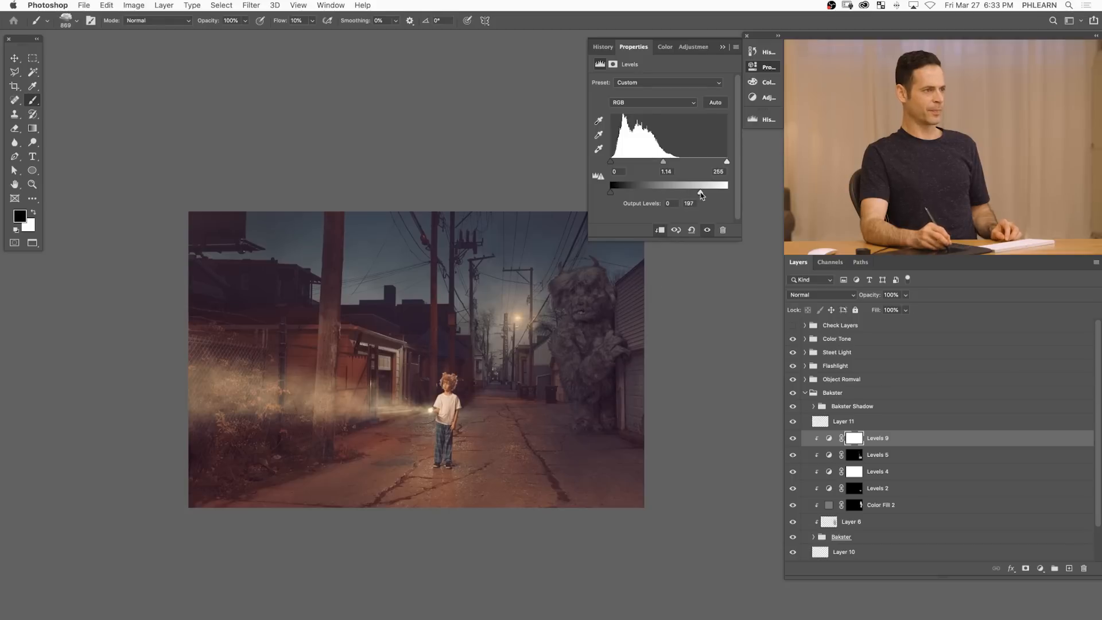
pyautogui.moveTo(665, 162); pyautogui.dragTo(670, 163)
# - Compare the monster with and without Levels 9, and reduce that layer's opacity to 78%
pyautogui.click(793, 439)
pyautogui.click(793, 439)
pyautogui.click(794, 440)
pyautogui.click(793, 440)
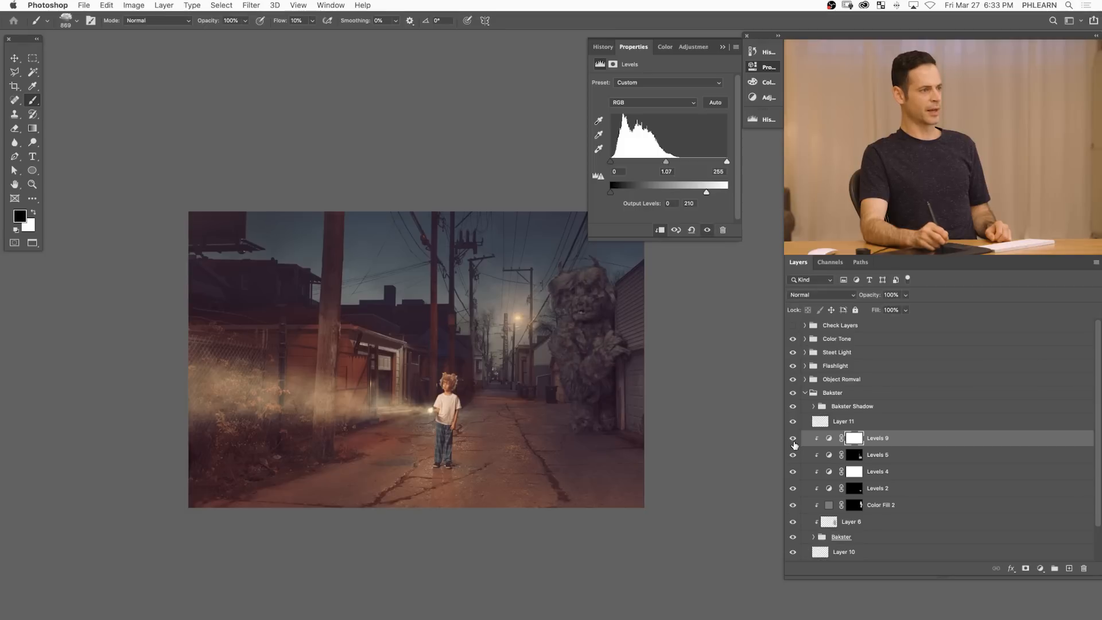
pyautogui.click(793, 441)
pyautogui.click(792, 441)
pyautogui.click(793, 442)
pyautogui.click(792, 441)
pyautogui.click(792, 442)
pyautogui.click(792, 441)
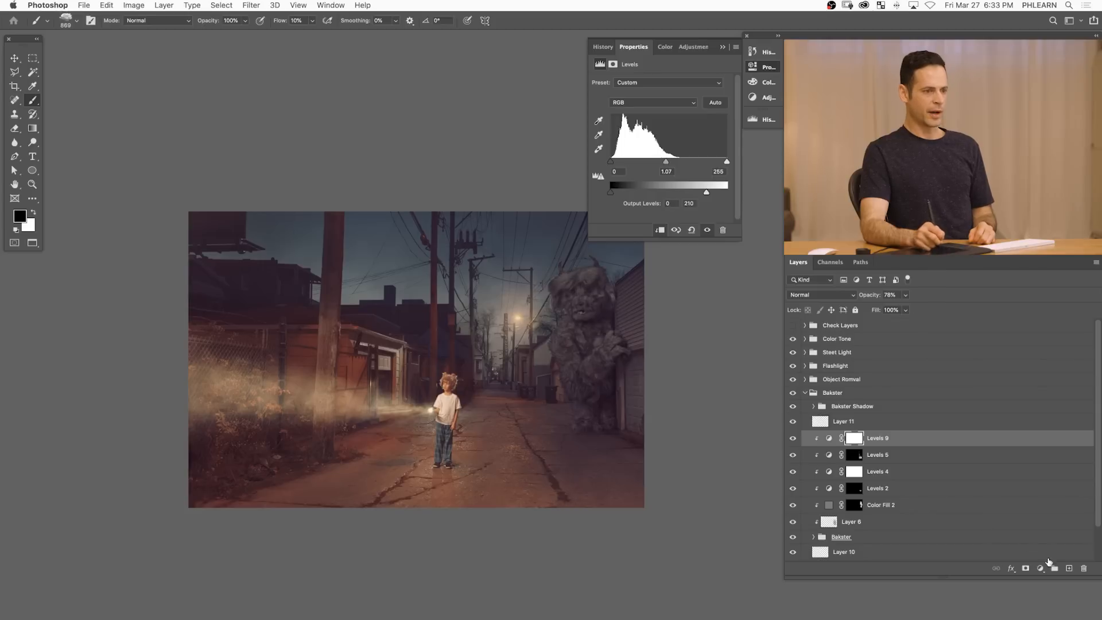
# - Add a Solid Color fill layer above Levels 9 in the Bakster group
pyautogui.click(1041, 568)
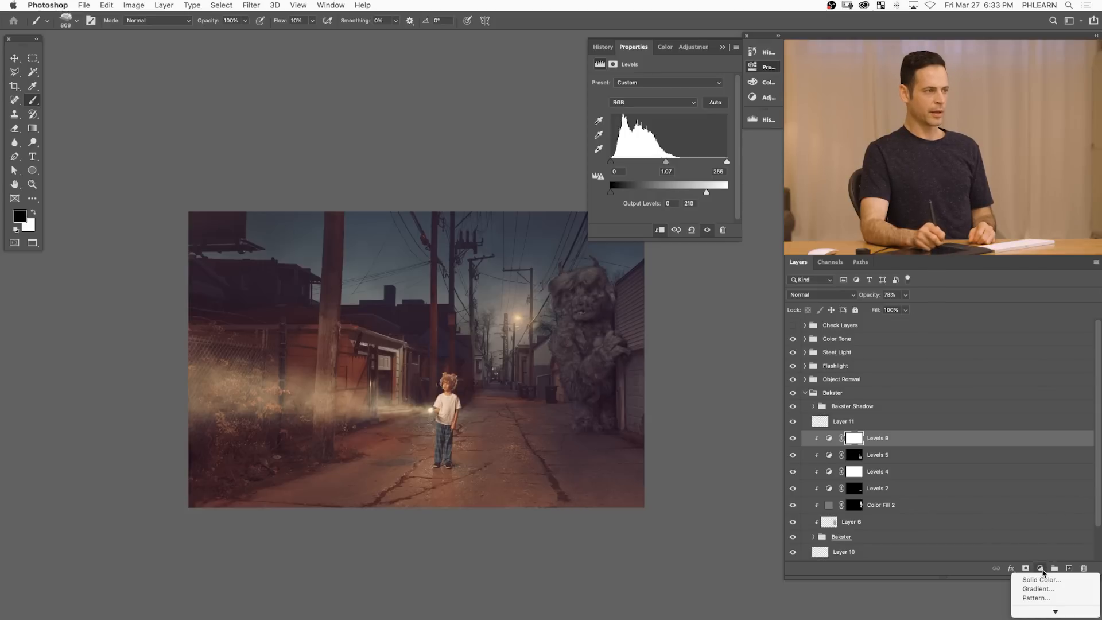
pyautogui.click(1041, 579)
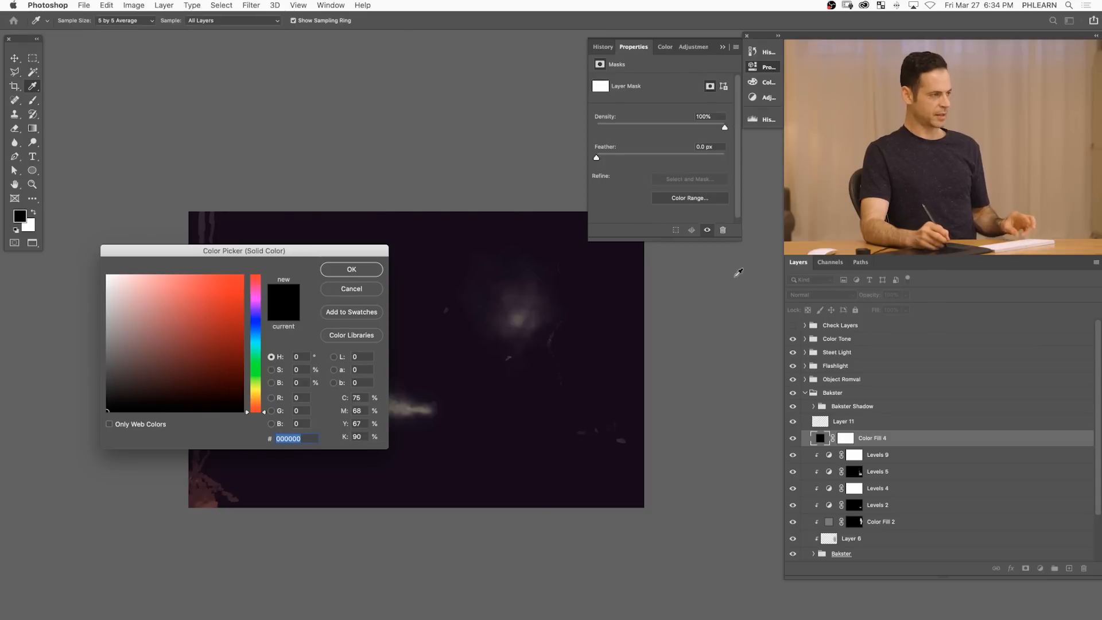
# - Set the new solid color fill to red (cd1717) and clip it to the monster layers below
pyautogui.click(193, 313)
pyautogui.click(351, 270)
pyautogui.press('b')
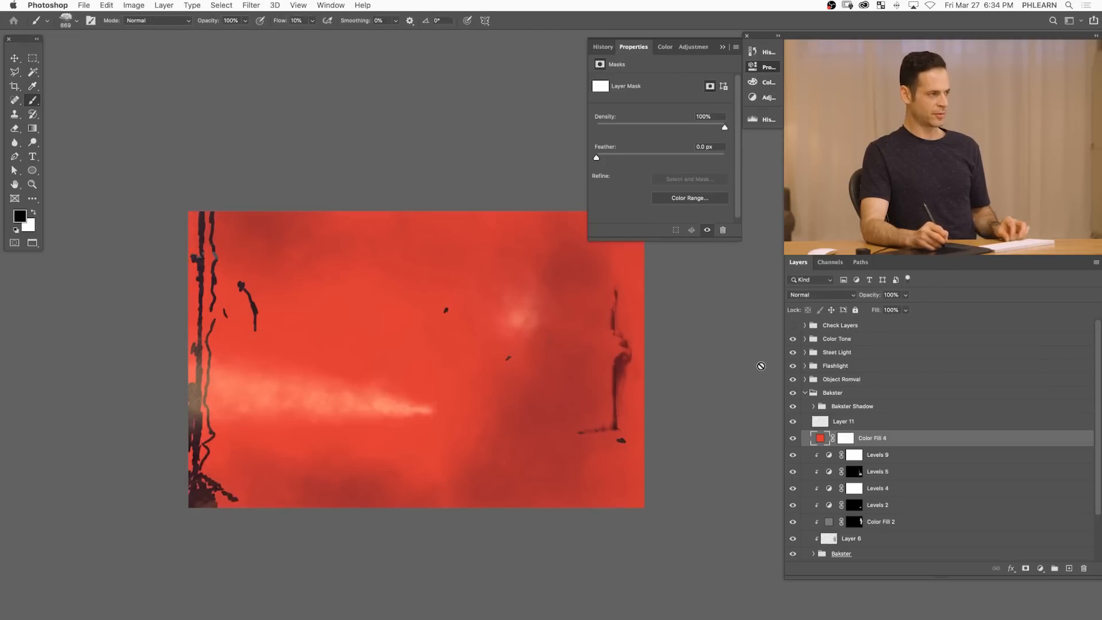
pyautogui.press('alt+super+g')
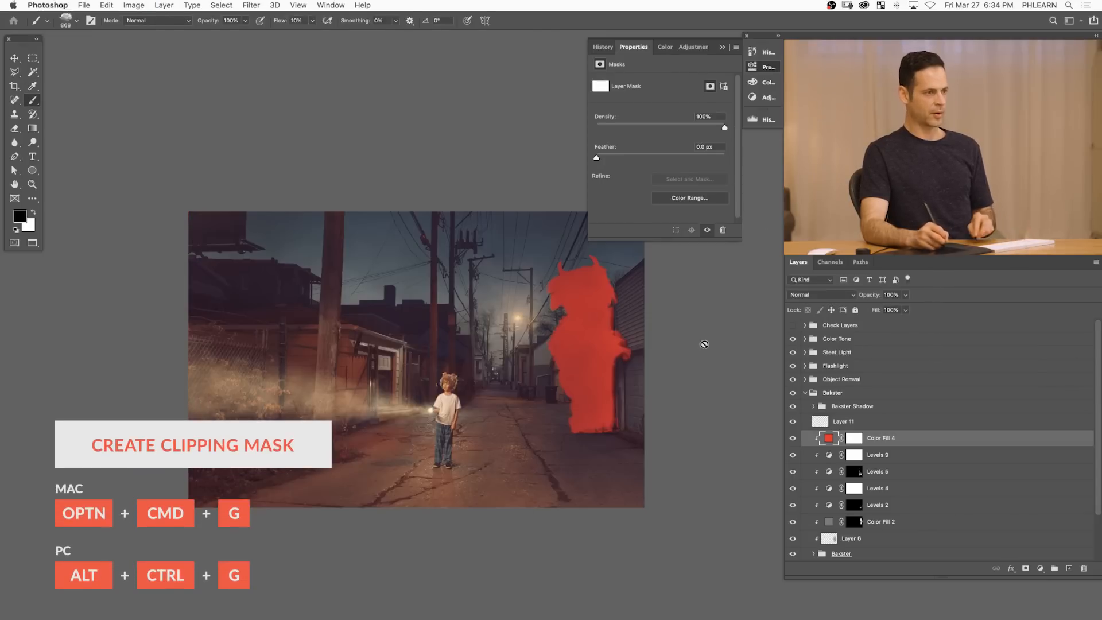
# - Change the Color Fill 4 layer's blend mode to Soft Light and compare the monster with and without it
pyautogui.click(792, 439)
pyautogui.click(792, 439)
pyautogui.click(818, 294)
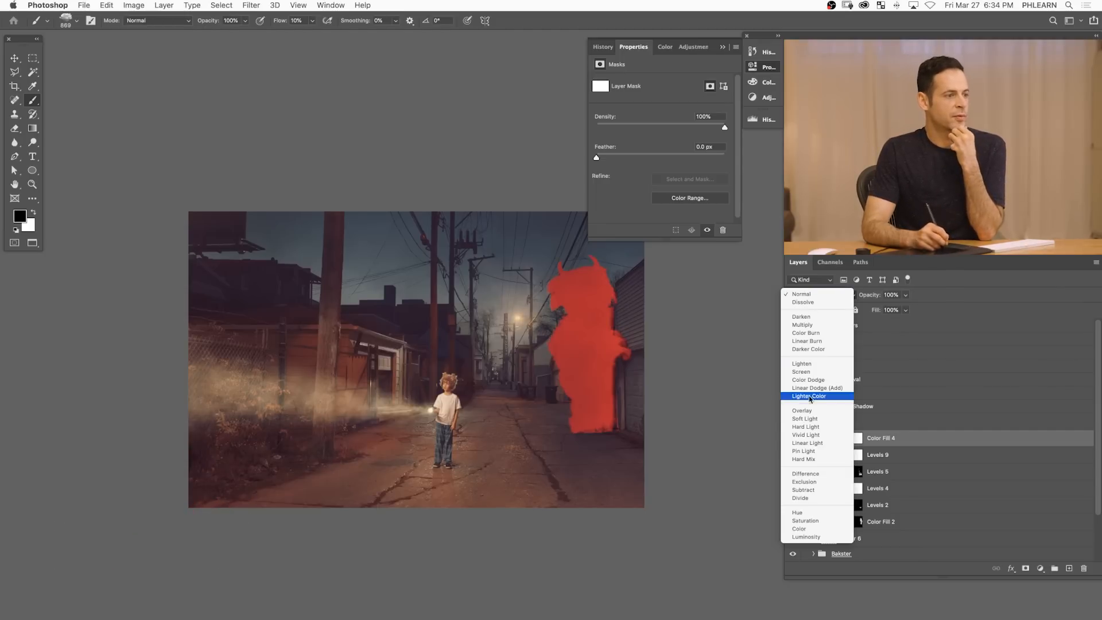
pyautogui.click(809, 419)
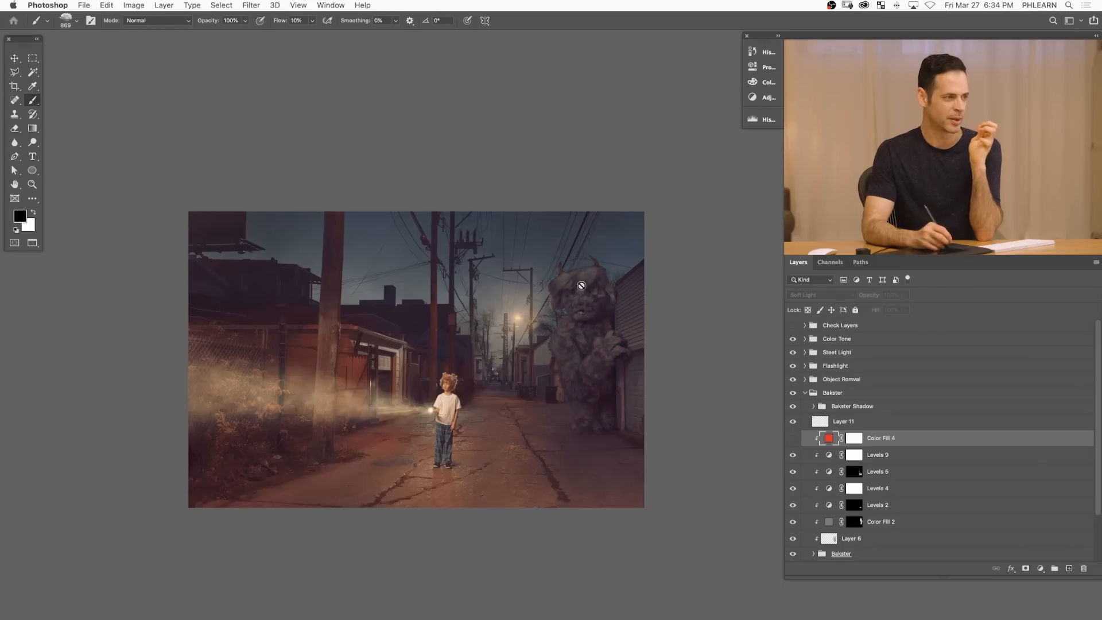
pyautogui.click(793, 438)
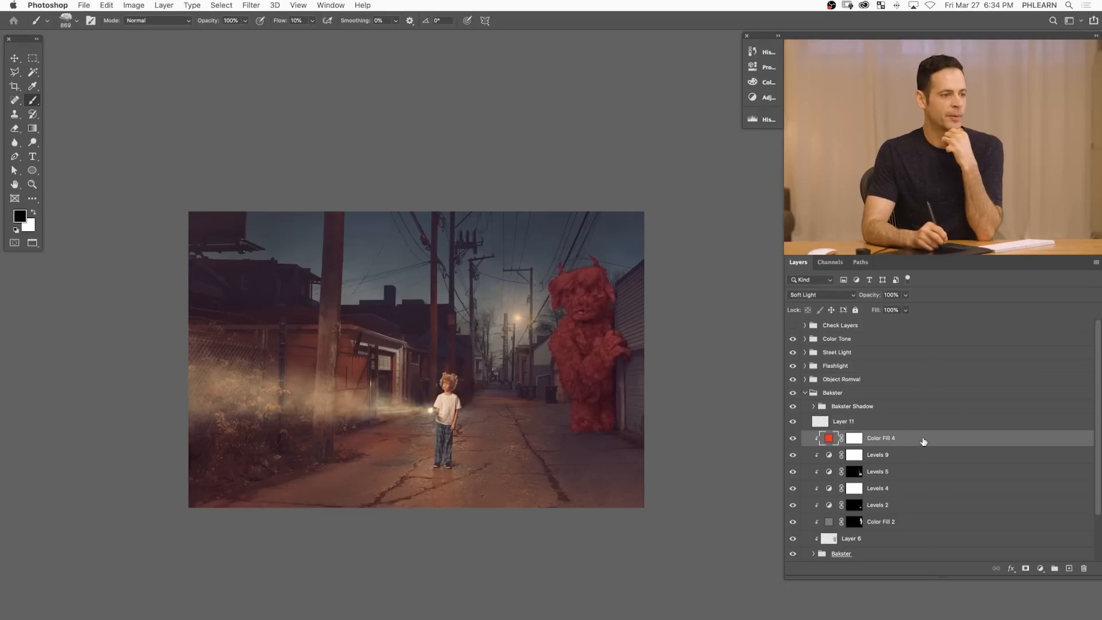
# - Open Color Fill 4's blending options and try an underlying-layer Blend If black point of 60, examining the monster's fur up close
pyautogui.doubleClick(924, 440)
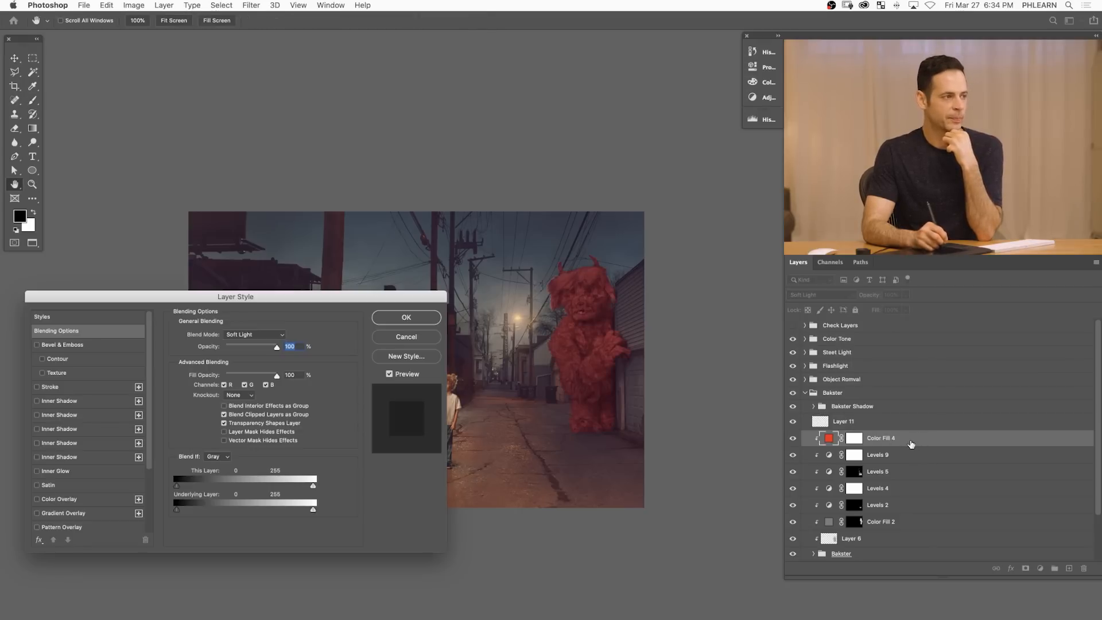
pyautogui.hscroll(-5, 664, 418)
pyautogui.moveTo(257, 297); pyautogui.dragTo(290, 212)
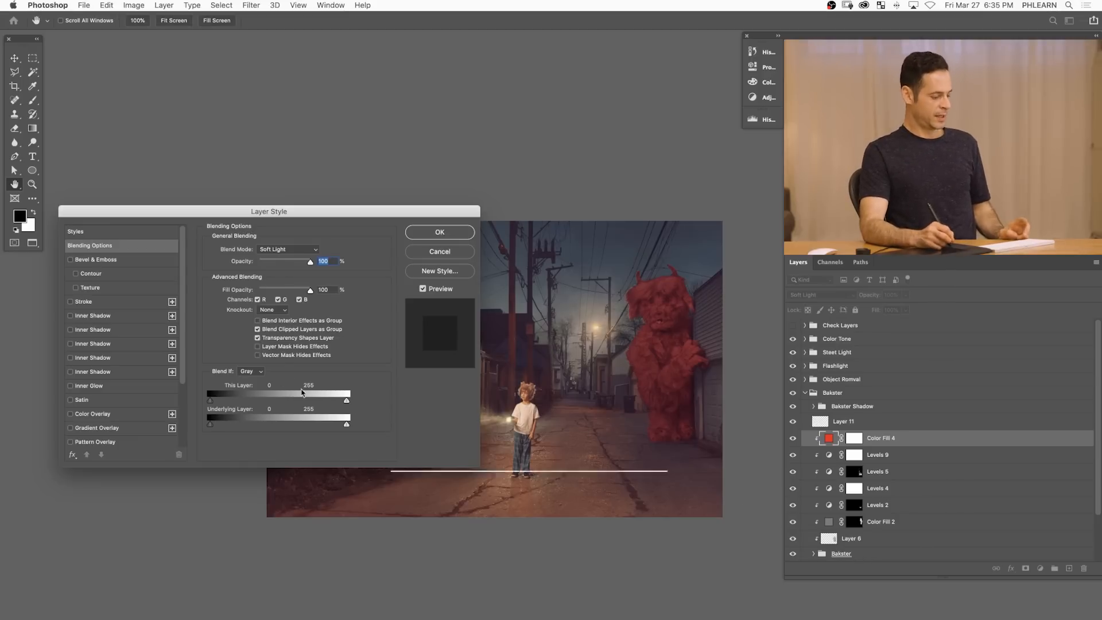
pyautogui.press('alt')
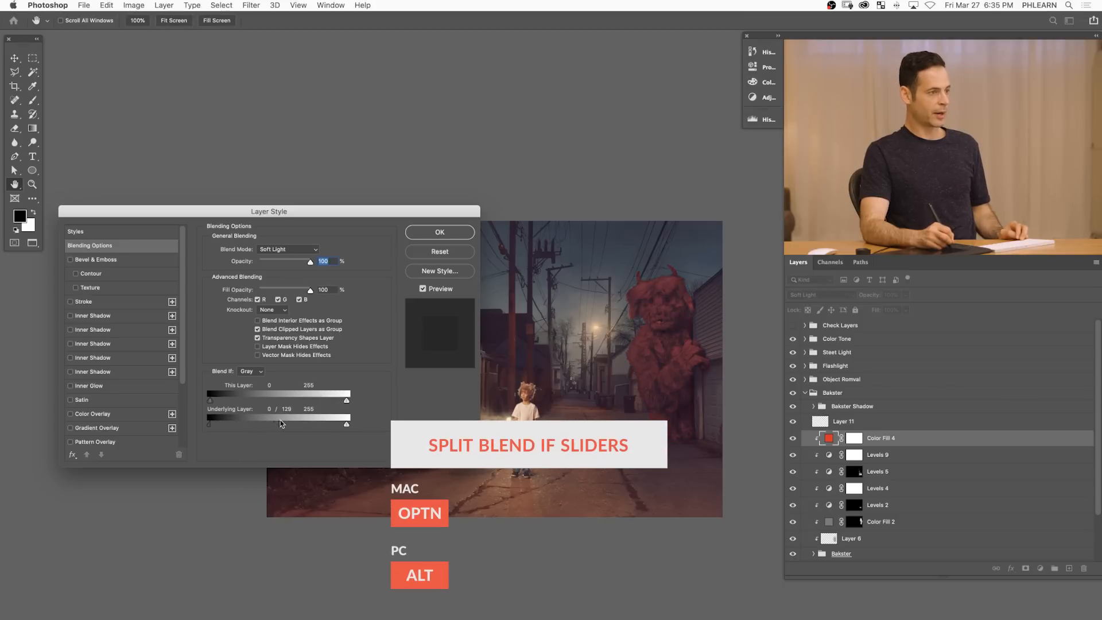
pyautogui.moveTo(218, 428); pyautogui.dragTo(243, 425)
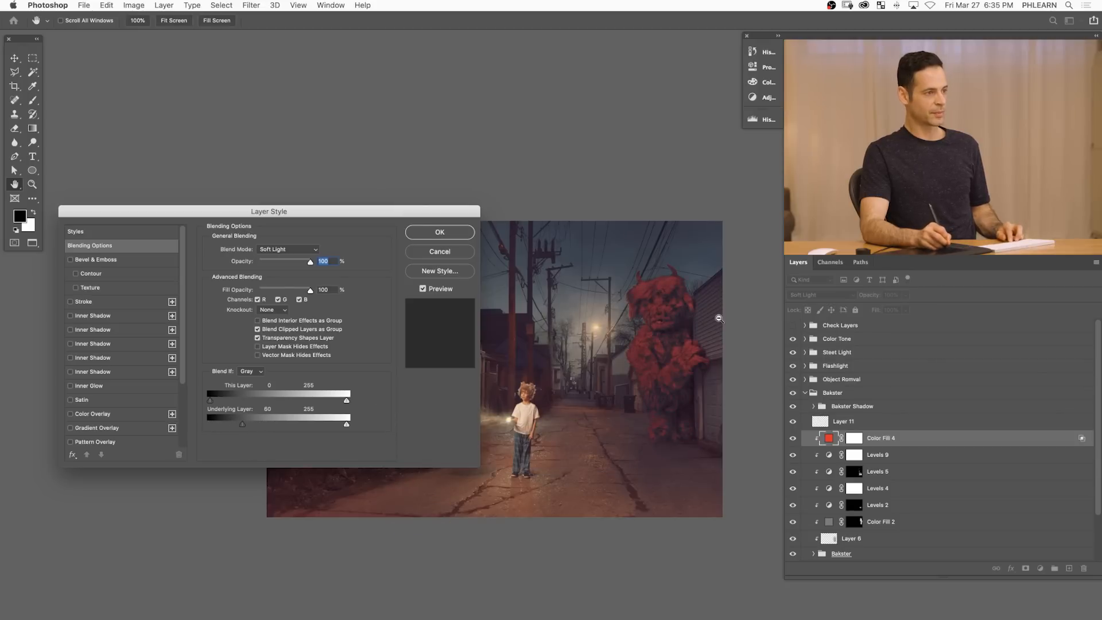
pyautogui.moveTo(719, 318); pyautogui.dragTo(762, 283)
pyautogui.click(668, 343)
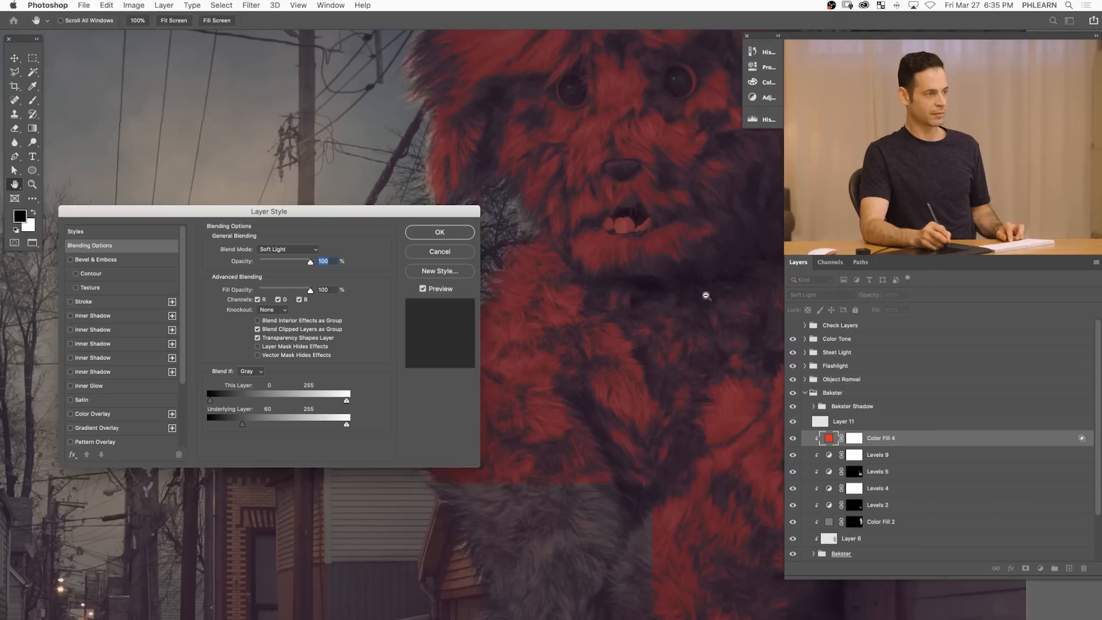
pyautogui.moveTo(674, 337); pyautogui.dragTo(637, 339)
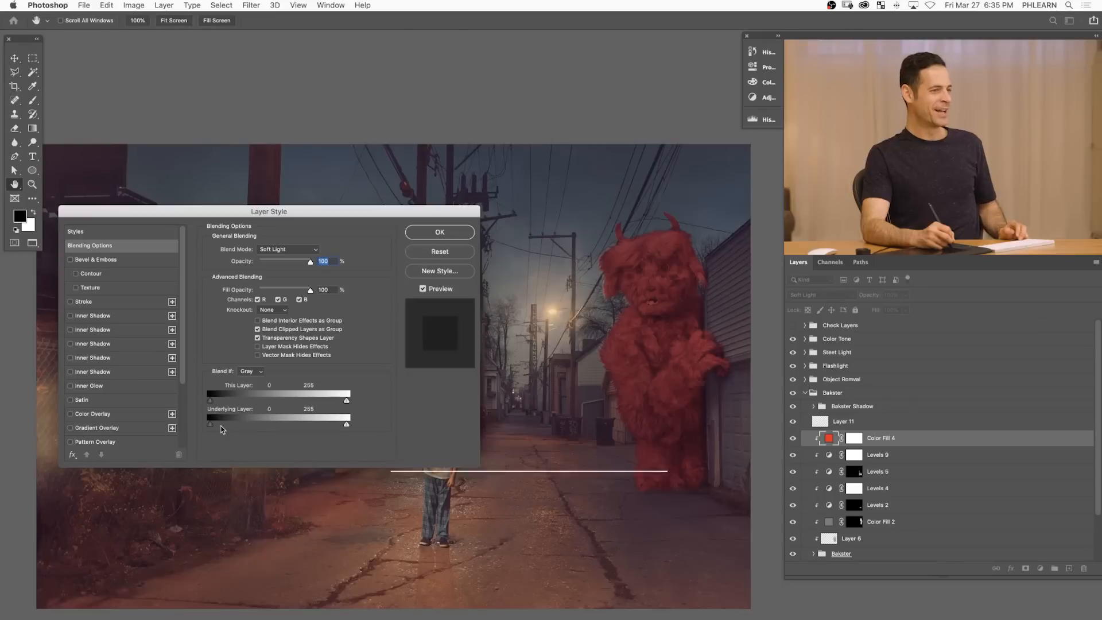
# - Split Color Fill 4's underlying-layer Blend If black slider to 11 / 255, apply it and compare the layer on and off
pyautogui.moveTo(212, 426); pyautogui.dragTo(262, 424)
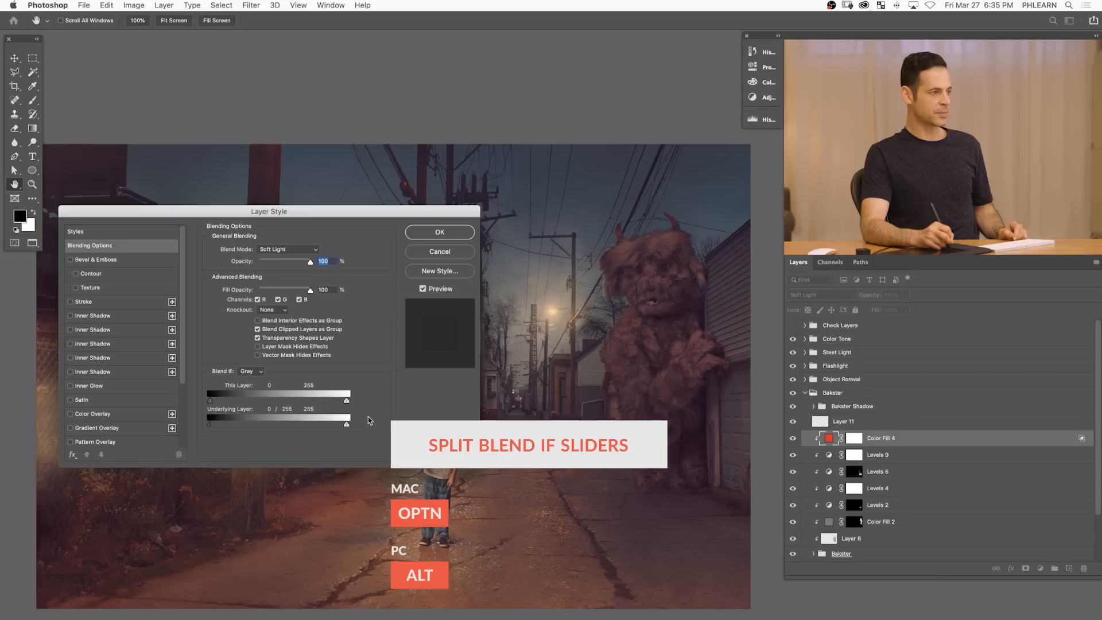
pyautogui.moveTo(209, 425); pyautogui.dragTo(240, 424)
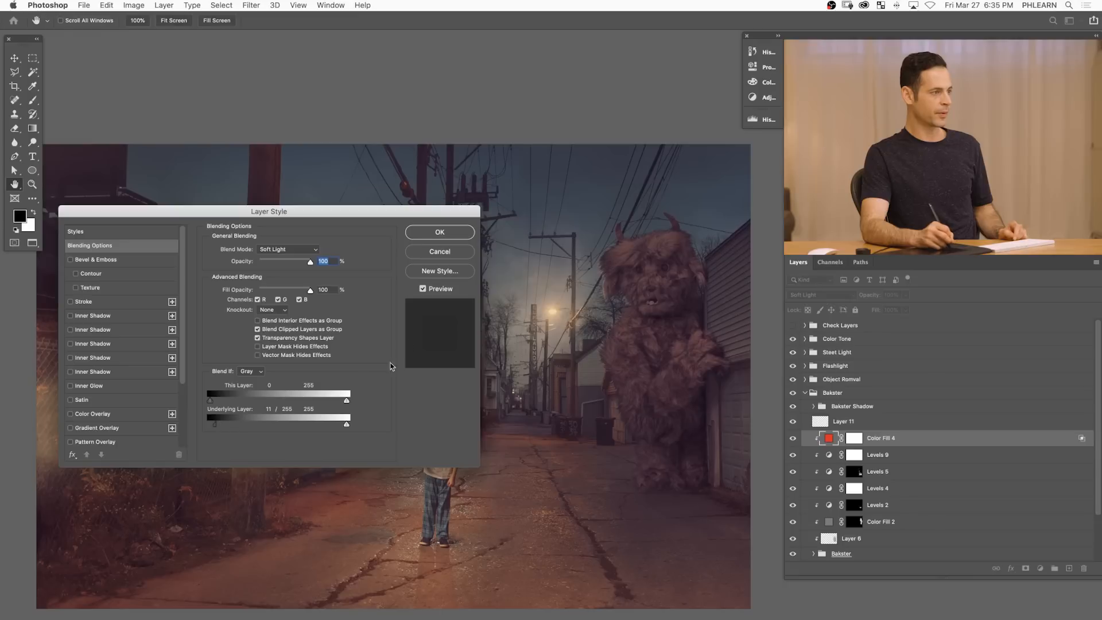
pyautogui.click(445, 236)
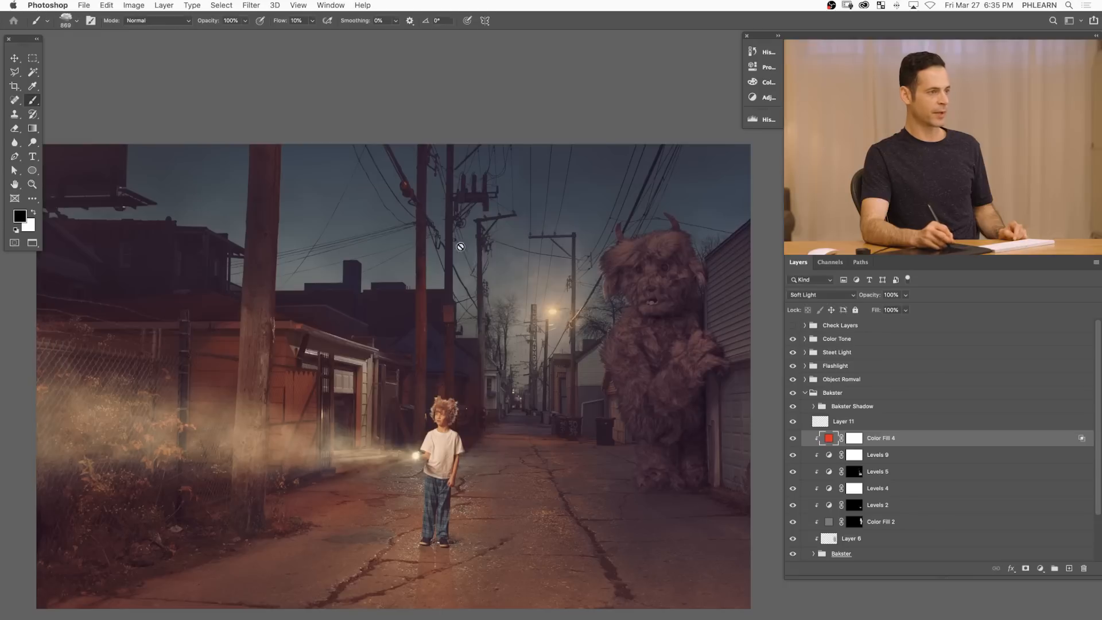
pyautogui.click(793, 440)
pyautogui.click(792, 439)
pyautogui.click(793, 440)
pyautogui.click(793, 439)
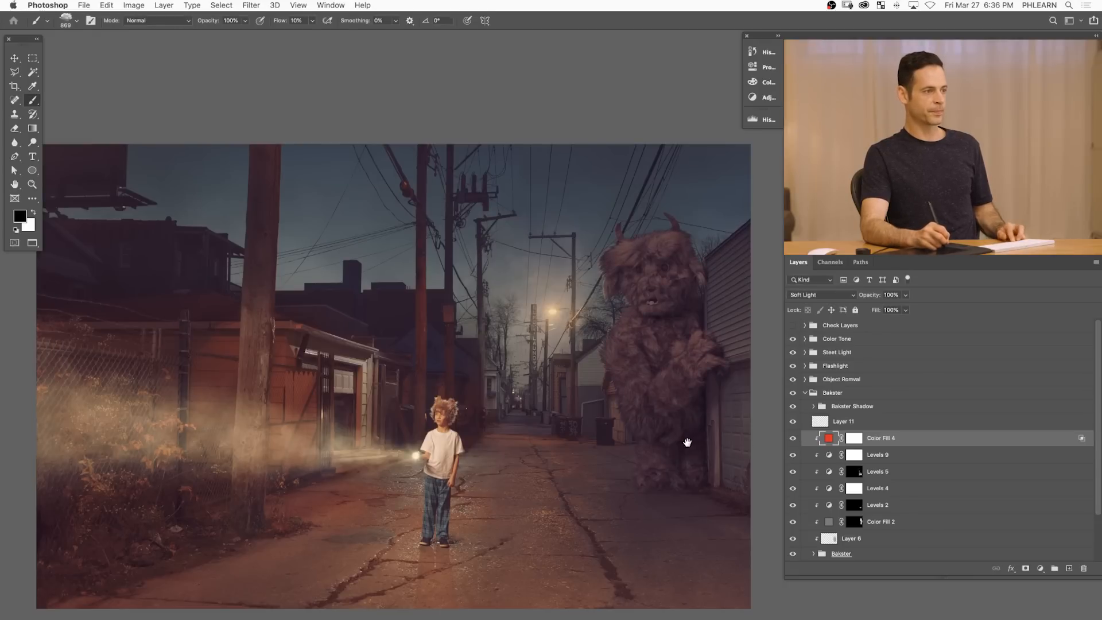
pyautogui.scroll(-2, 687, 442)
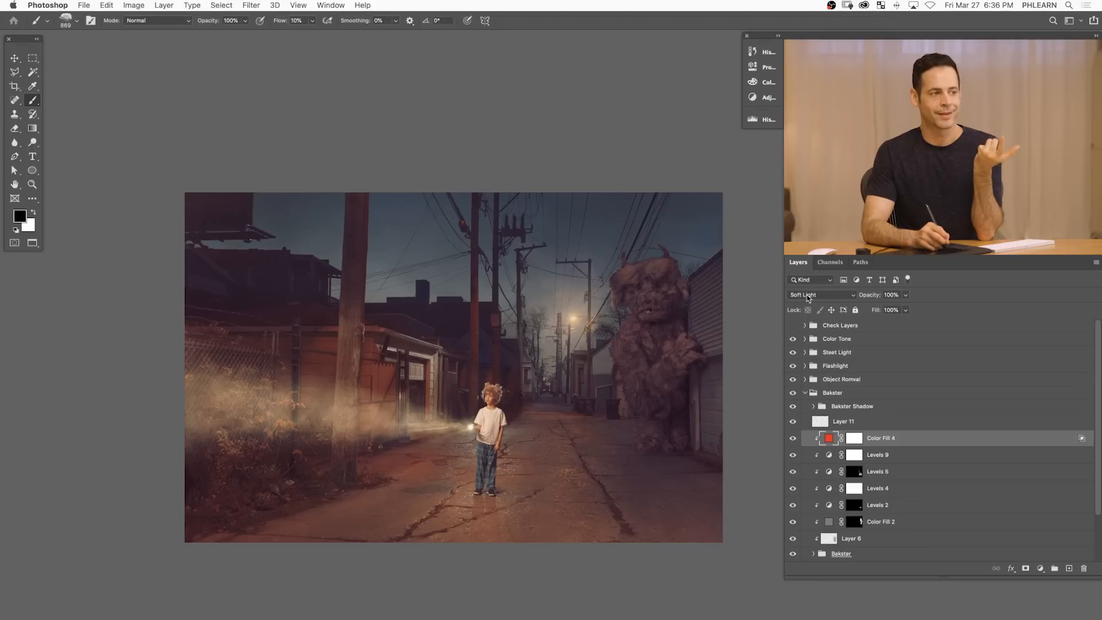
# - Change Color Fill 4's color to a light orange, f0975b
pyautogui.doubleClick(829, 440)
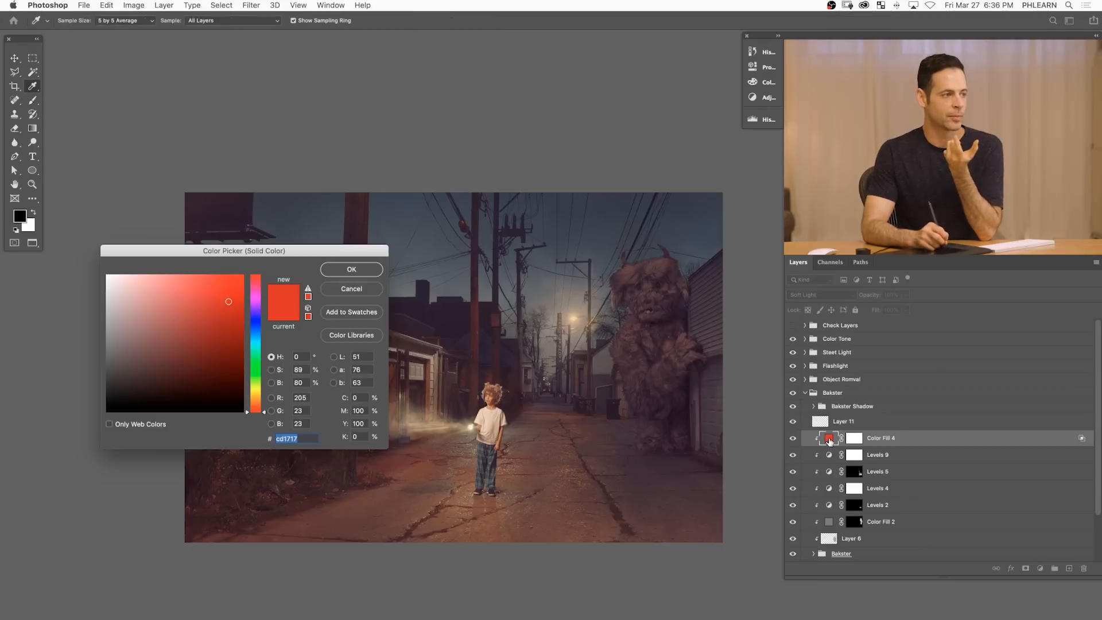
pyautogui.moveTo(296, 151); pyautogui.dragTo(310, 127)
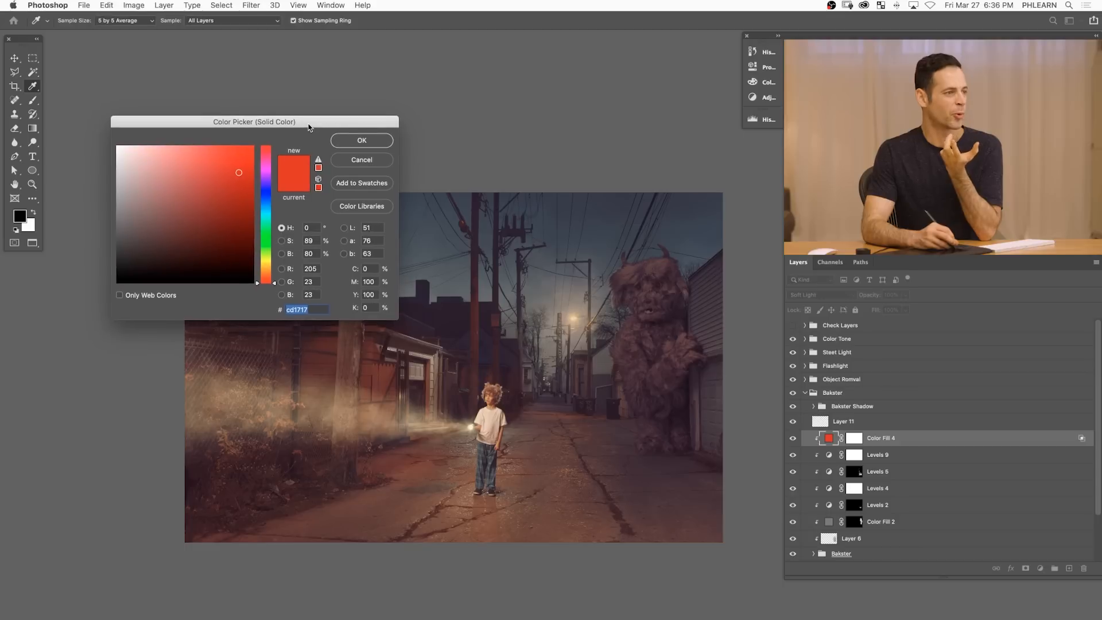
pyautogui.click(419, 426)
pyautogui.moveTo(166, 179)
pyautogui.mouseDown()
pyautogui.moveTo(181, 169)
pyautogui.moveTo(167, 152)
pyautogui.moveTo(149, 150)
pyautogui.moveTo(156, 191)
pyautogui.moveTo(150, 174)
pyautogui.mouseUp()
pyautogui.moveTo(273, 270)
pyautogui.mouseDown()
pyautogui.moveTo(276, 282)
pyautogui.moveTo(273, 268)
pyautogui.mouseUp()
pyautogui.moveTo(211, 239); pyautogui.dragTo(202, 154)
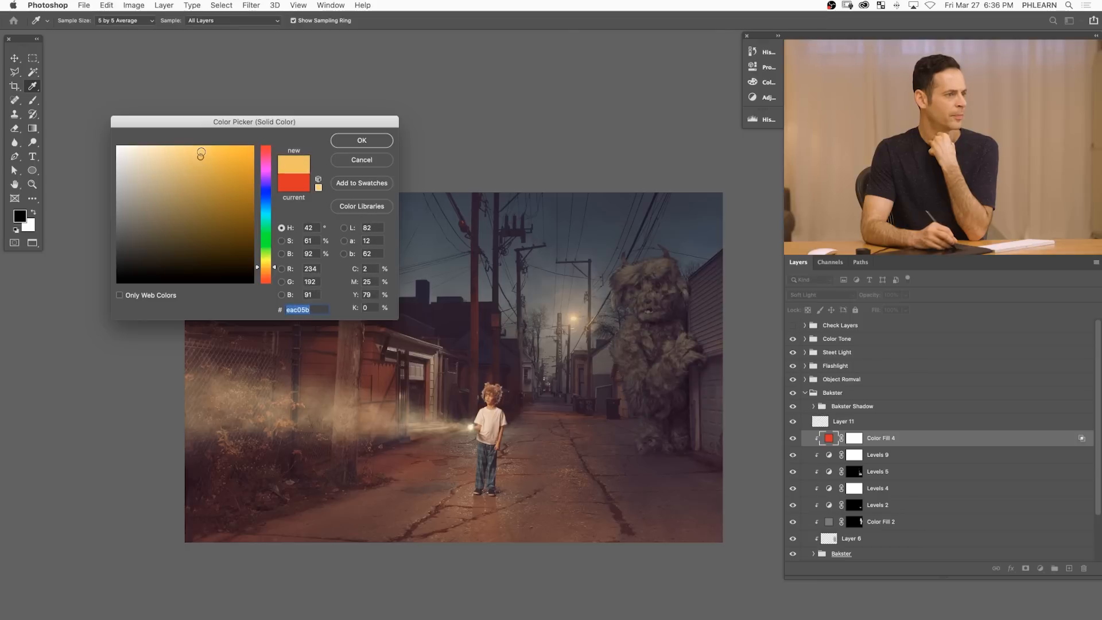
pyautogui.moveTo(274, 270); pyautogui.dragTo(277, 275)
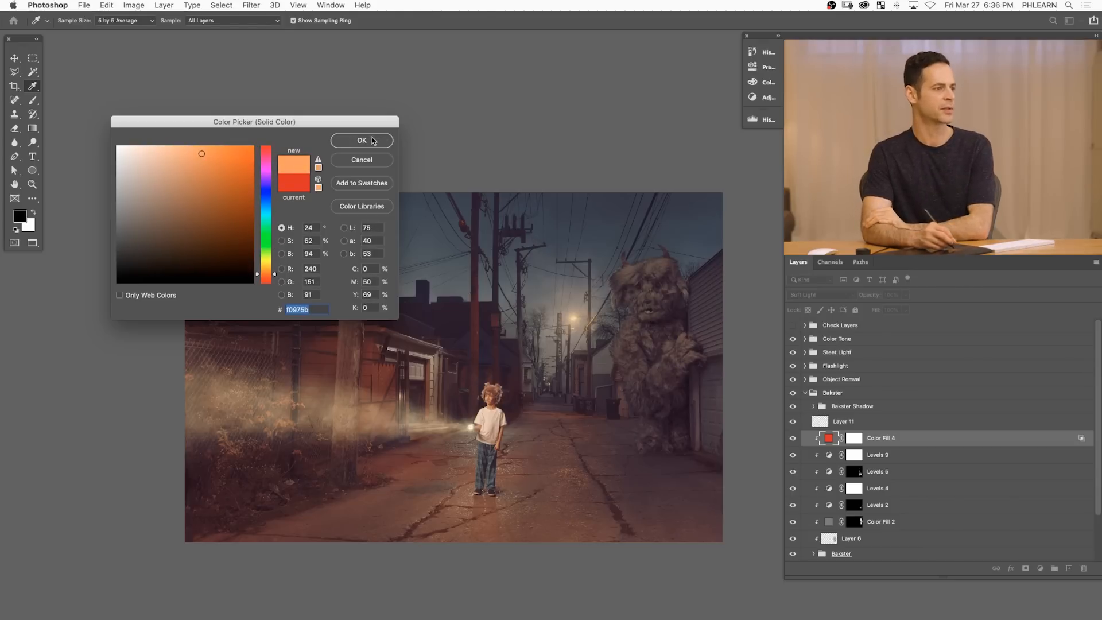
pyautogui.press('Return')
pyautogui.press('b')
# - Compare the monster with and without the orange Color Fill 4 tint against the surrounding alley
pyautogui.click(792, 438)
pyautogui.click(792, 438)
pyautogui.click(793, 439)
pyautogui.click(792, 439)
pyautogui.click(792, 439)
pyautogui.click(792, 439)
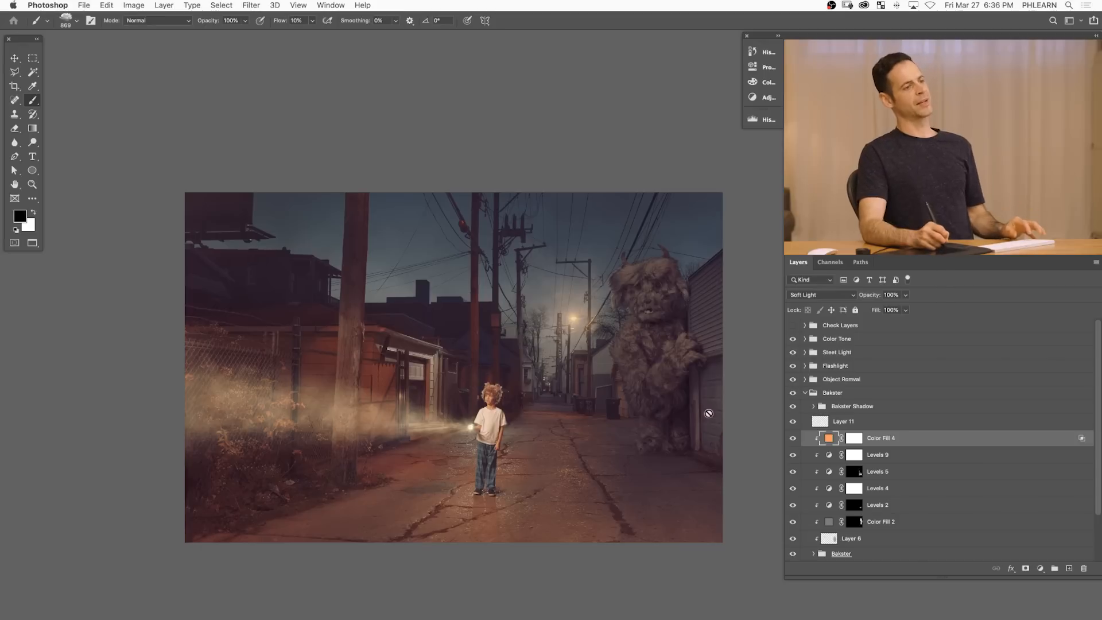
pyautogui.click(793, 438)
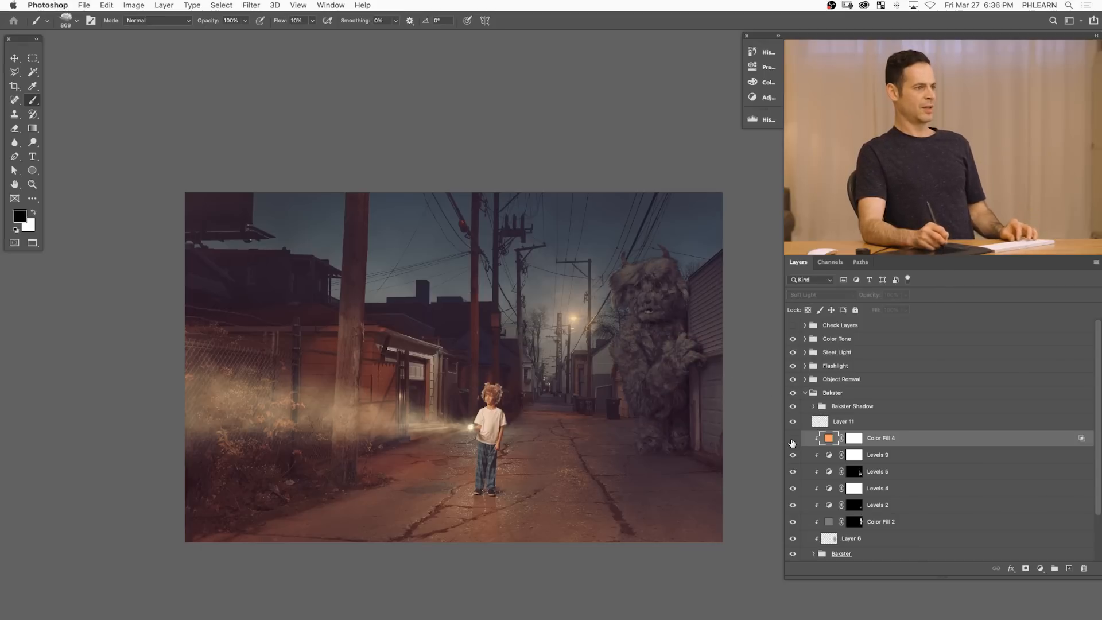
pyautogui.moveTo(600, 465); pyautogui.dragTo(560, 436)
pyautogui.click(794, 439)
# - Readjust Color Fill 4's underlying-layer Blend If black slider to 18 / 255 and apply it
pyautogui.doubleClick(919, 439)
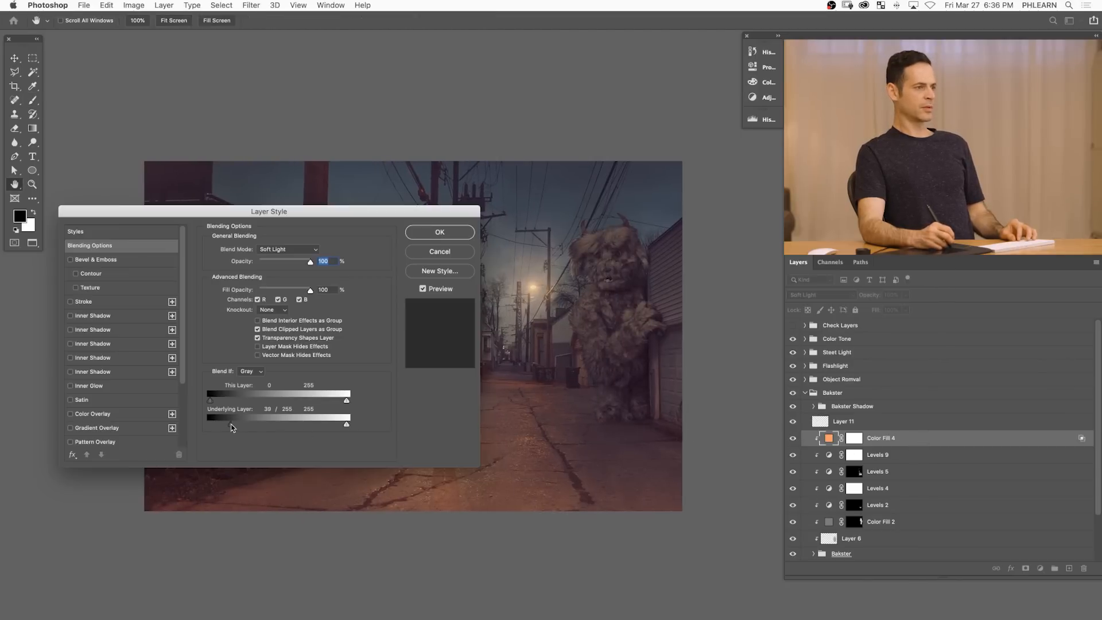
pyautogui.click(421, 239)
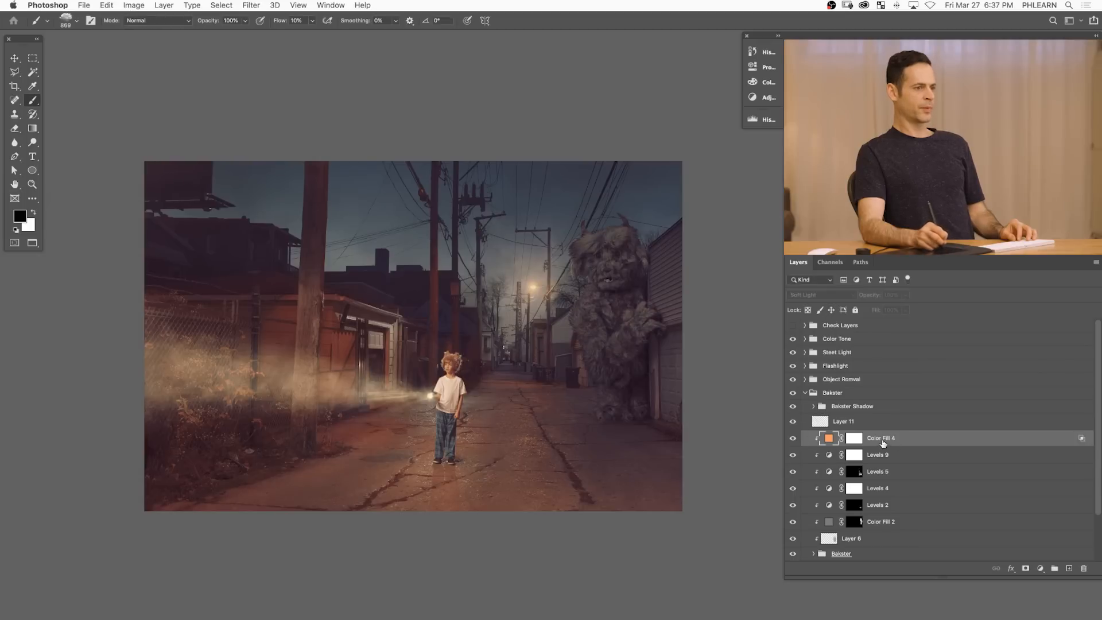
pyautogui.doubleClick(921, 439)
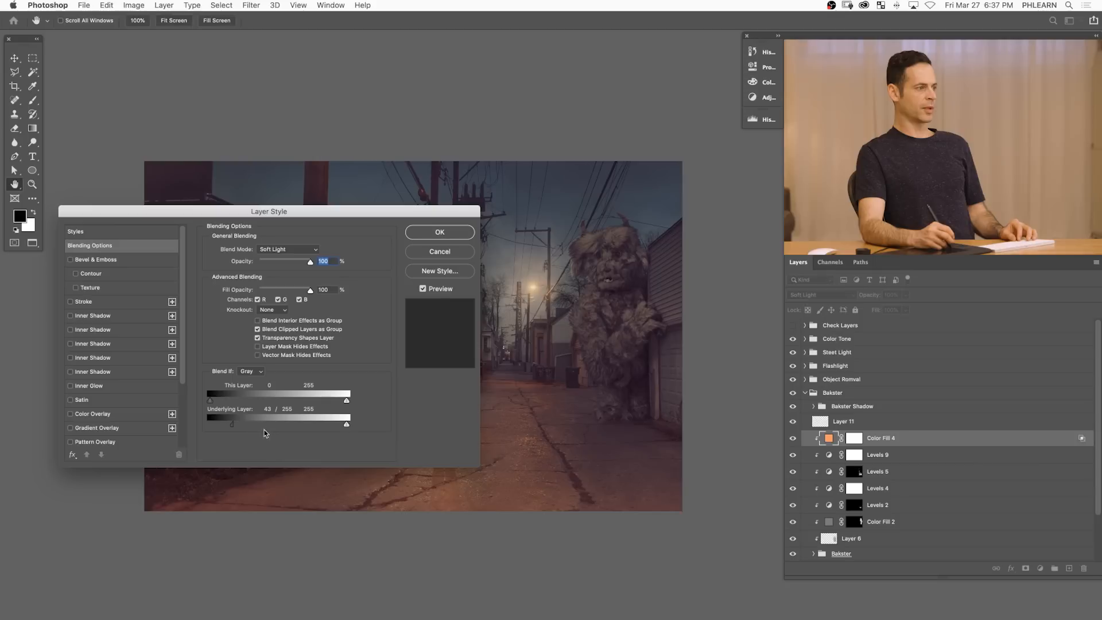
pyautogui.moveTo(234, 426); pyautogui.dragTo(257, 428)
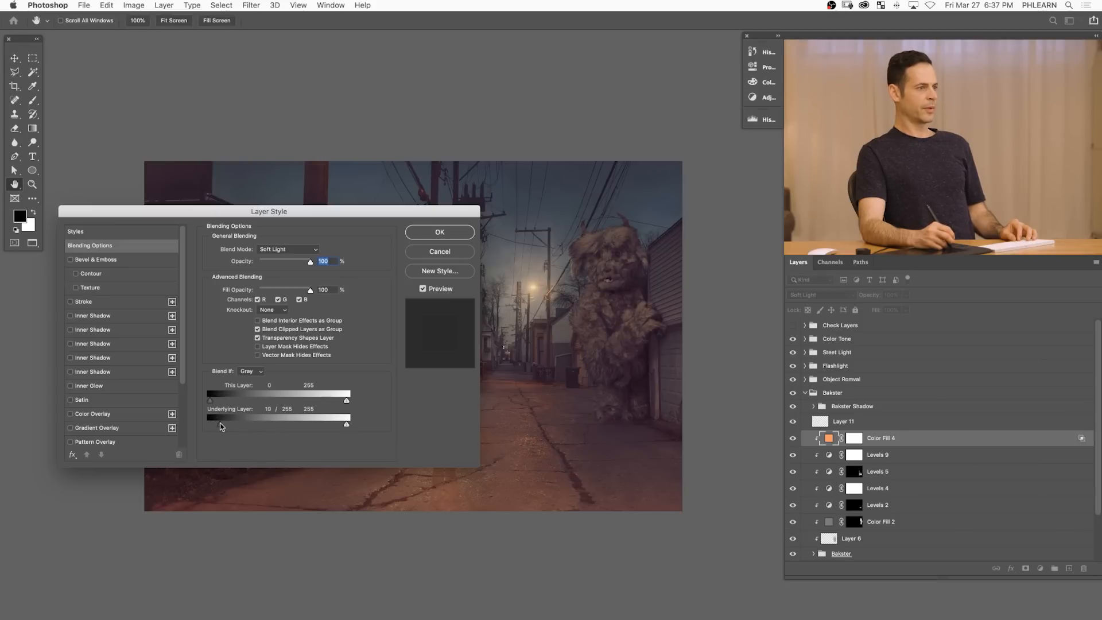
pyautogui.press('Return')
pyautogui.press('b')
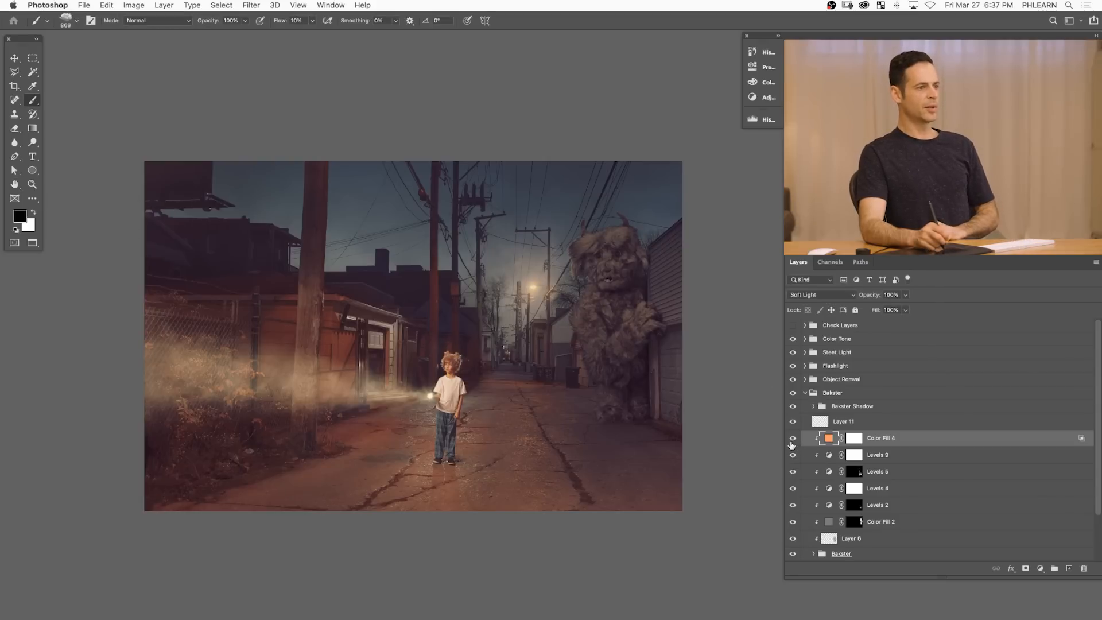
# - Lower Color Fill 4's opacity to 59% and compare the monster with and without the tint
pyautogui.moveTo(877, 297); pyautogui.dragTo(869, 298)
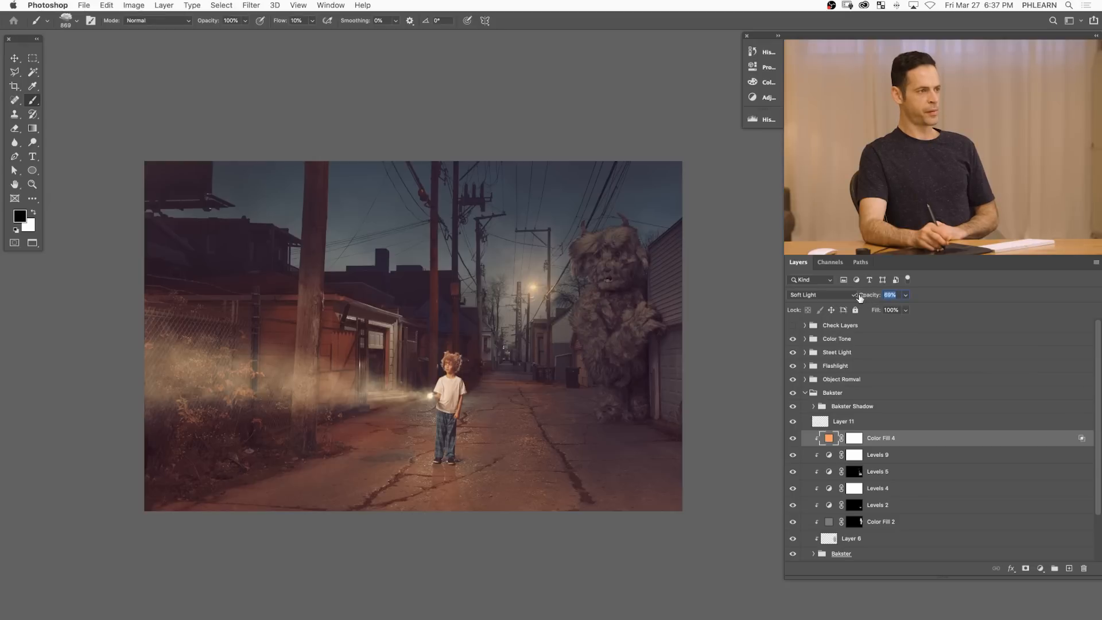
pyautogui.moveTo(852, 296); pyautogui.dragTo(854, 297)
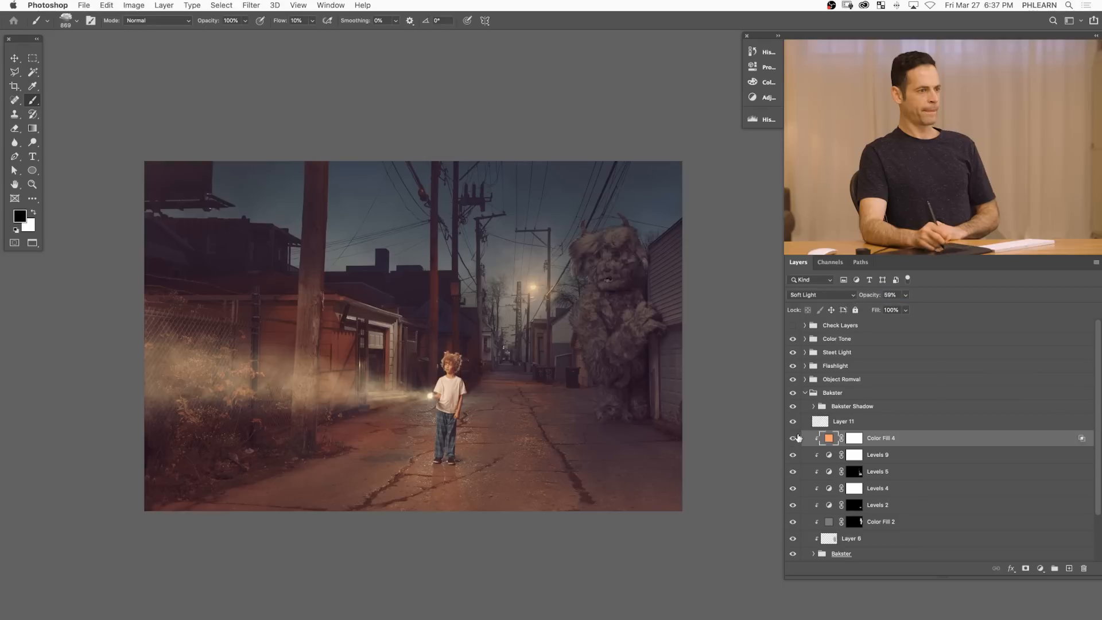
pyautogui.click(792, 439)
pyautogui.click(793, 440)
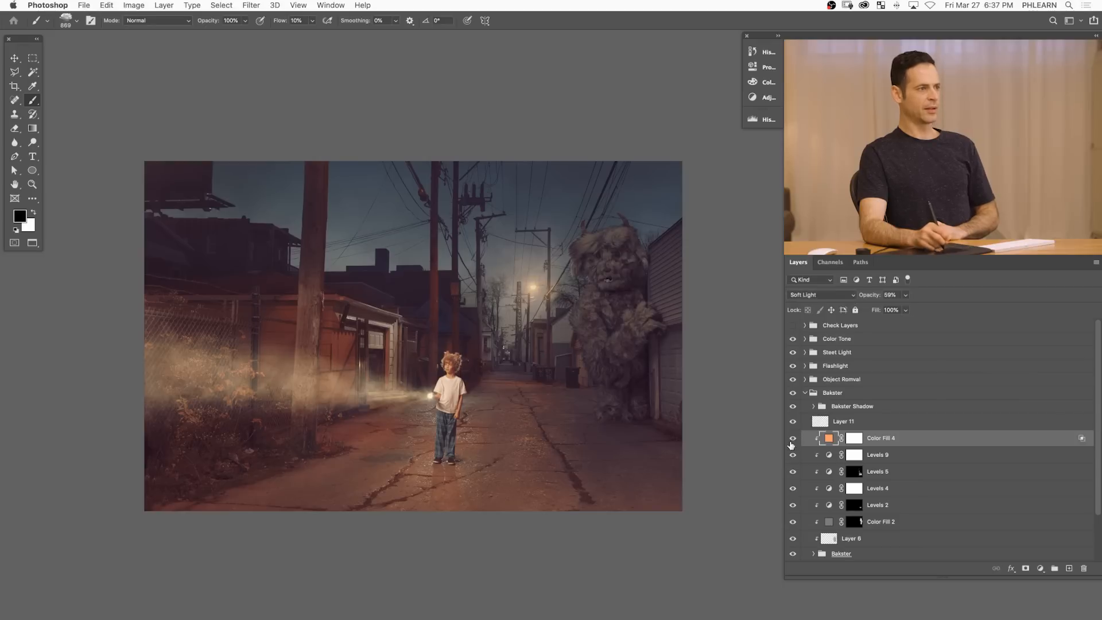
pyautogui.click(791, 442)
pyautogui.click(792, 440)
pyautogui.click(791, 442)
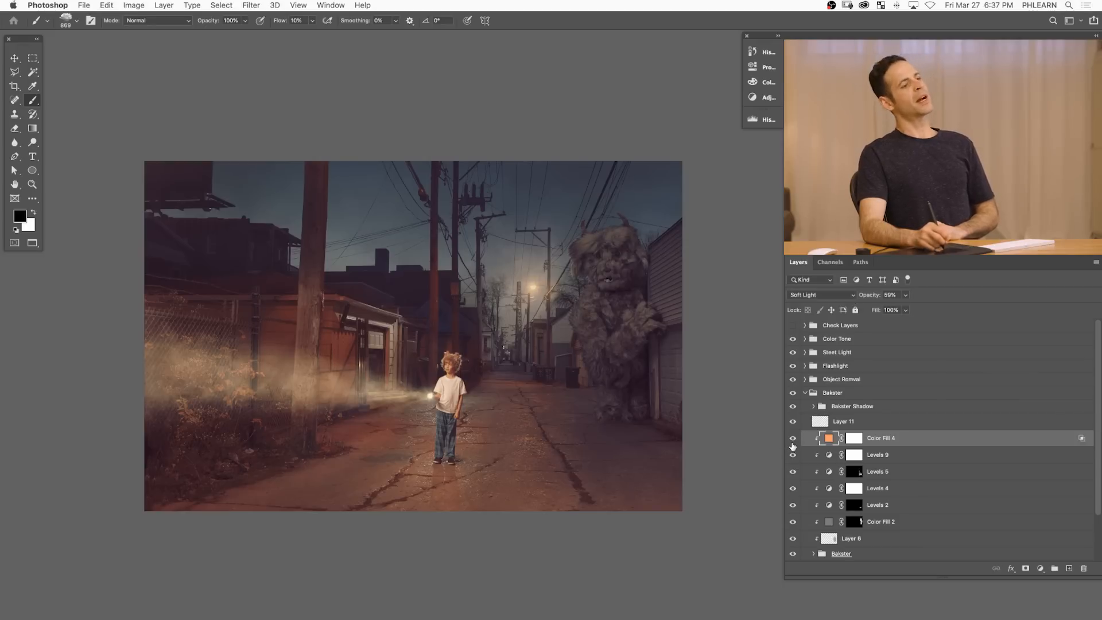
pyautogui.click(793, 442)
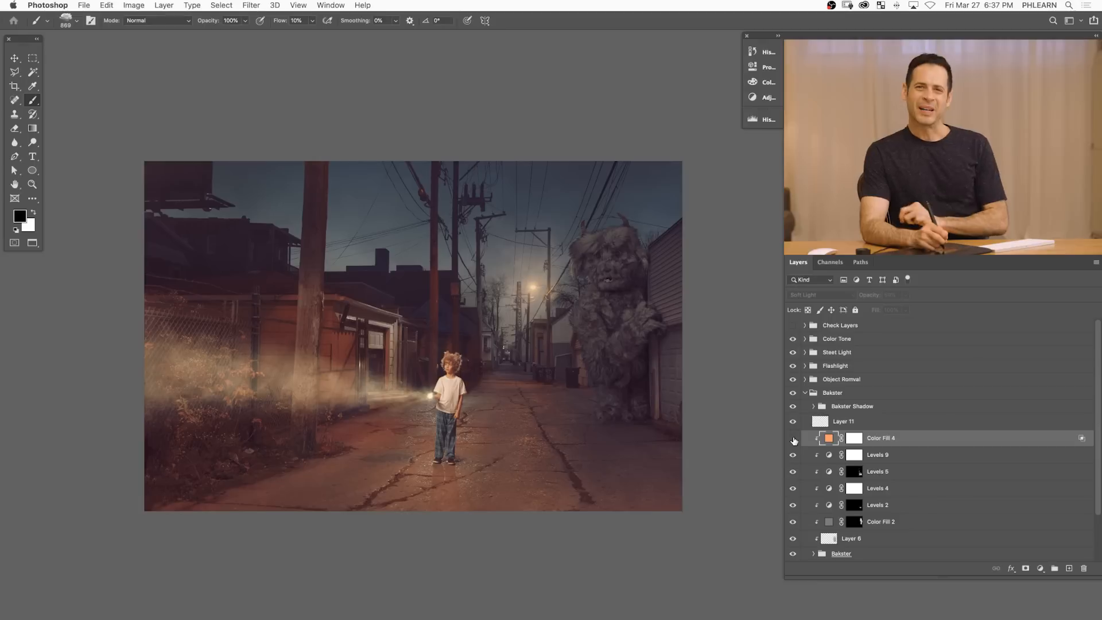
pyautogui.click(793, 441)
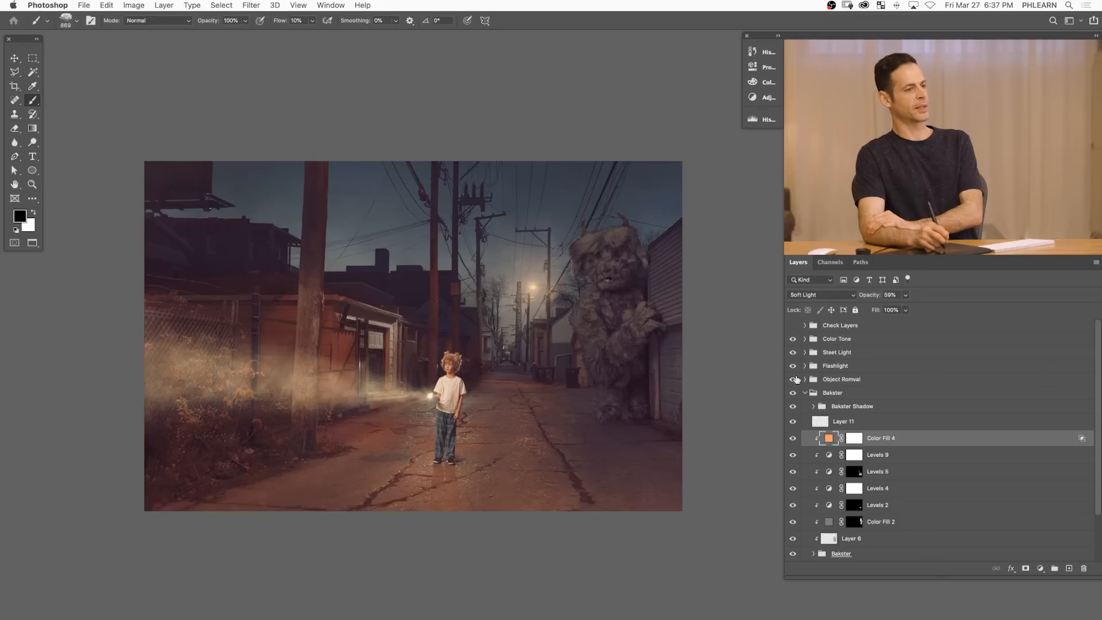
# - Collapse the Bakster group and compare the whole image with and without it
pyautogui.click(804, 393)
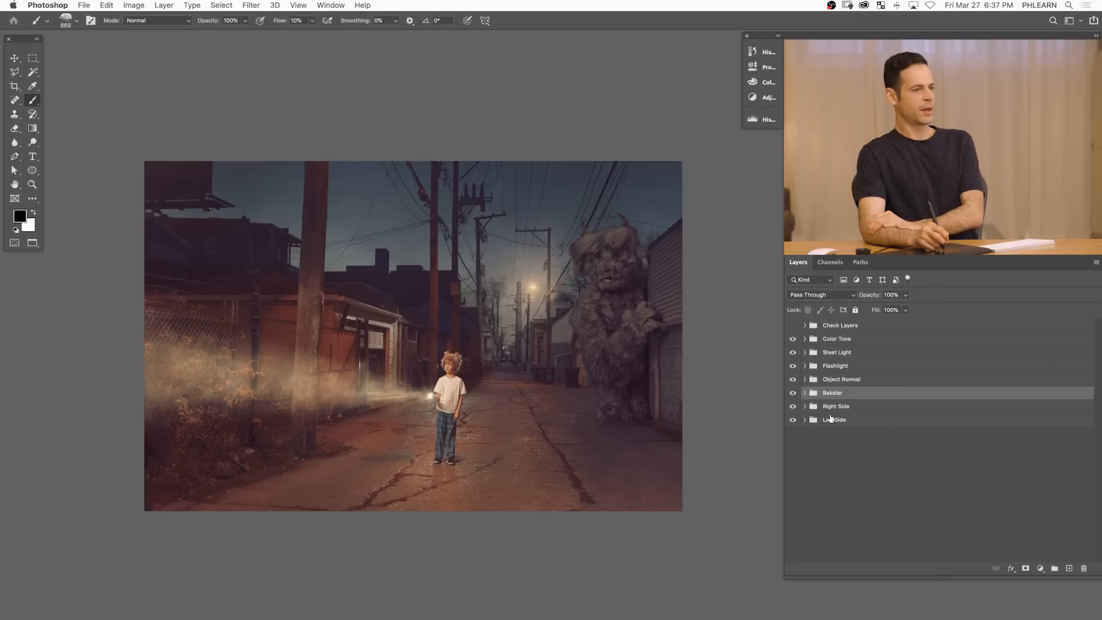
pyautogui.click(793, 396)
pyautogui.click(793, 396)
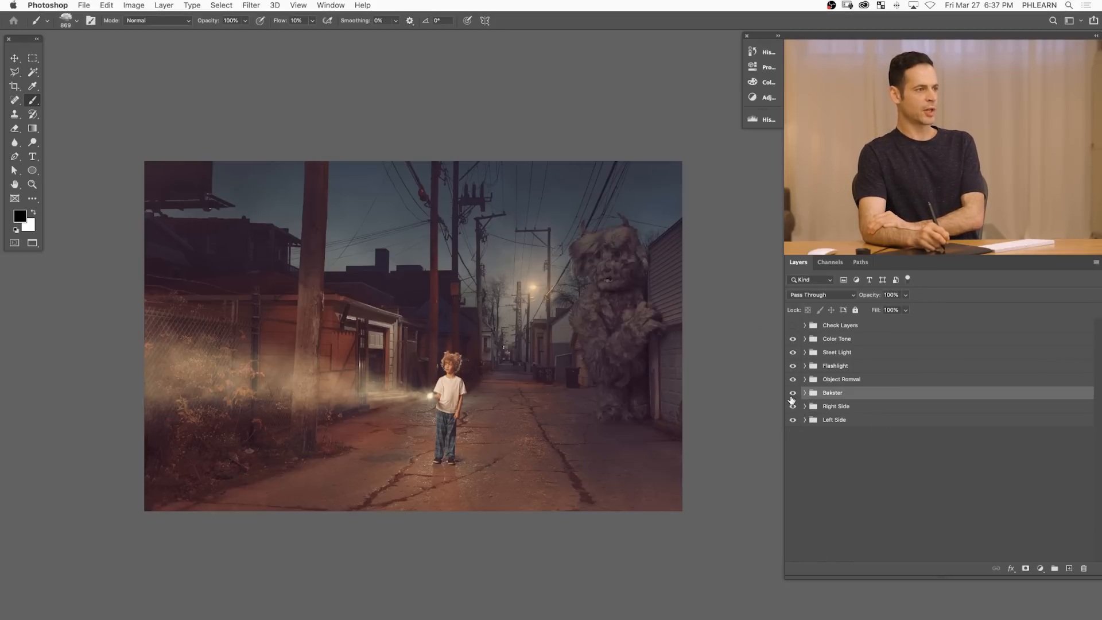
# - Toggle the Bakster group's visibility repeatedly to judge how the tinted monster sits in the alley scene
pyautogui.click(793, 396)
pyautogui.click(793, 396)
pyautogui.click(793, 396)
pyautogui.click(792, 396)
pyautogui.click(793, 396)
# - Create a new layer above the Right Side group, put it in its own group and name that group "Coloring"
pyautogui.click(849, 409)
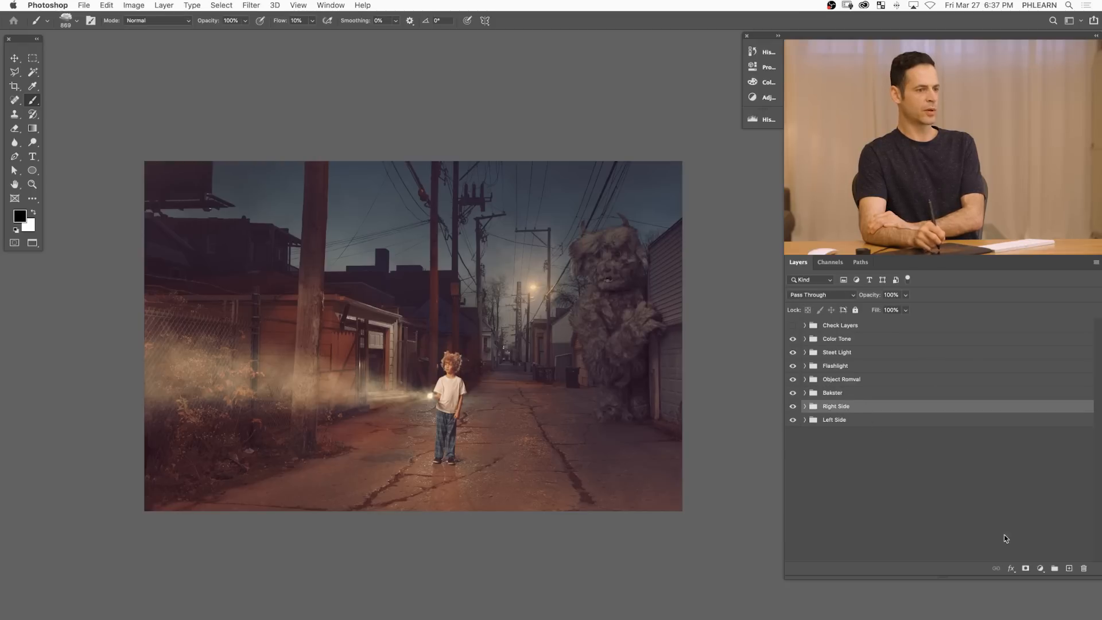
pyautogui.click(1068, 570)
pyautogui.press('super+g')
pyautogui.doubleClick(832, 406)
pyautogui.write('Coloring')
pyautogui.press('Return')
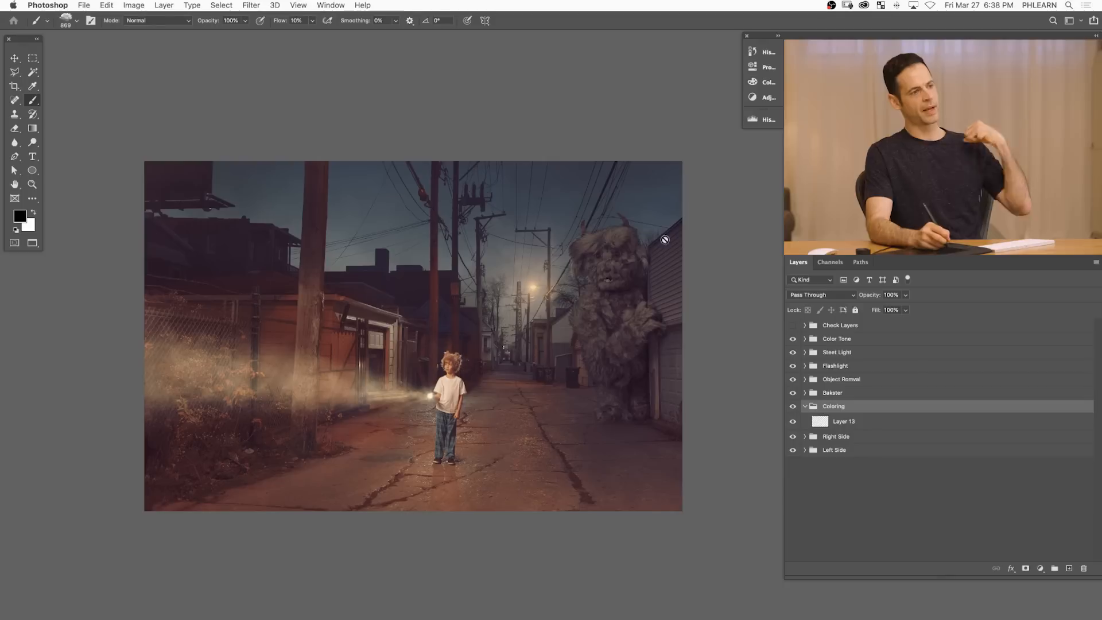
# - Add a Hue/Saturation adjustment above Layer 13 and target the Blues range by sampling the sky near the monster
pyautogui.click(869, 426)
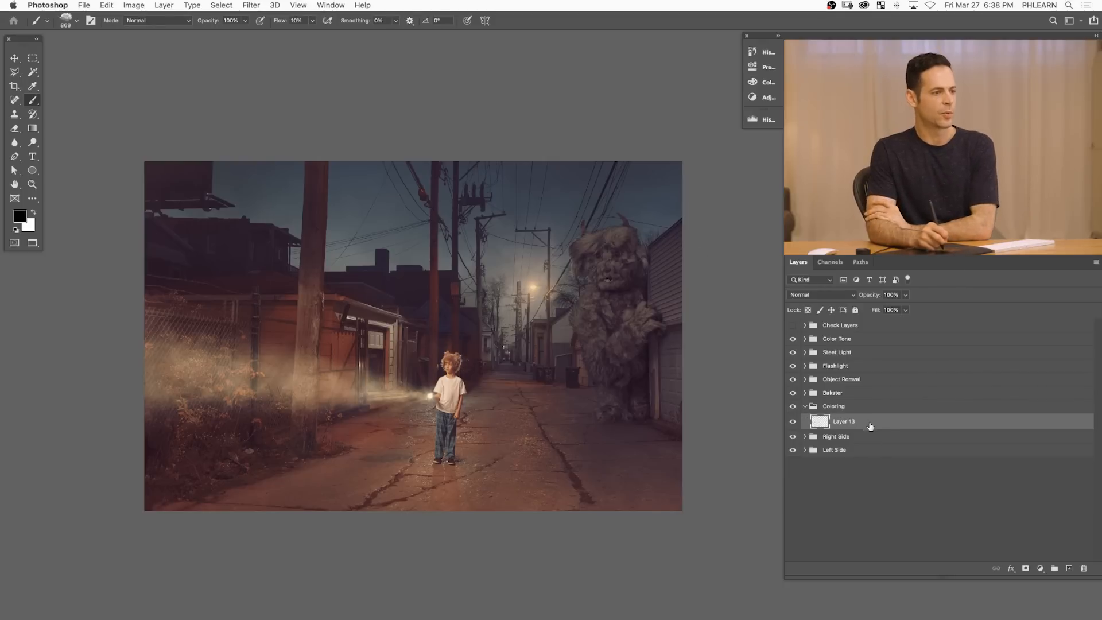
pyautogui.click(1041, 569)
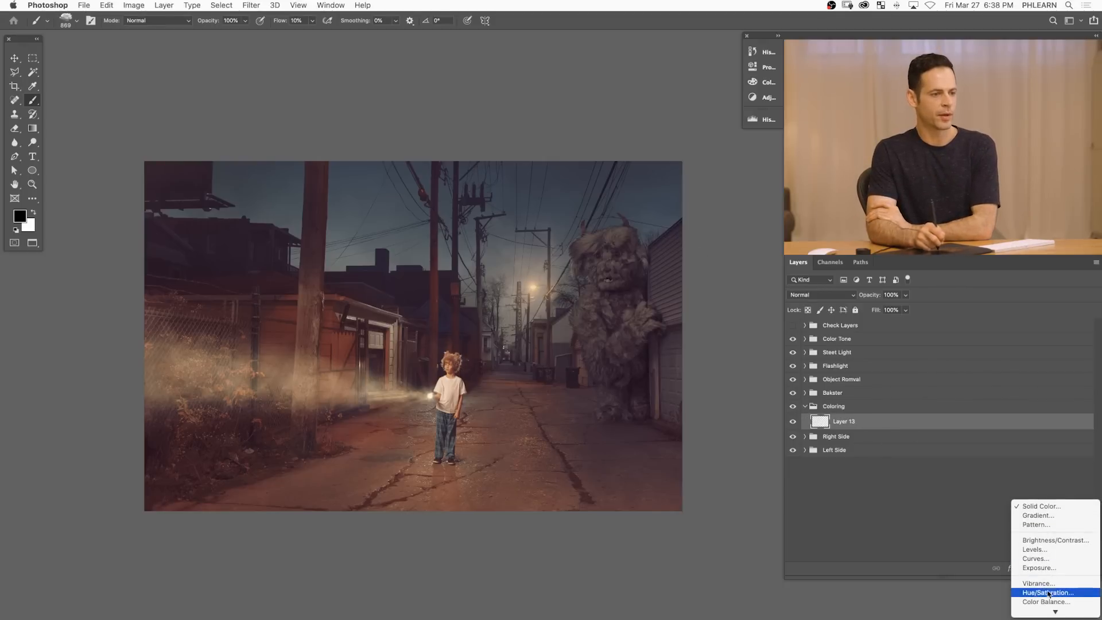
pyautogui.click(1047, 592)
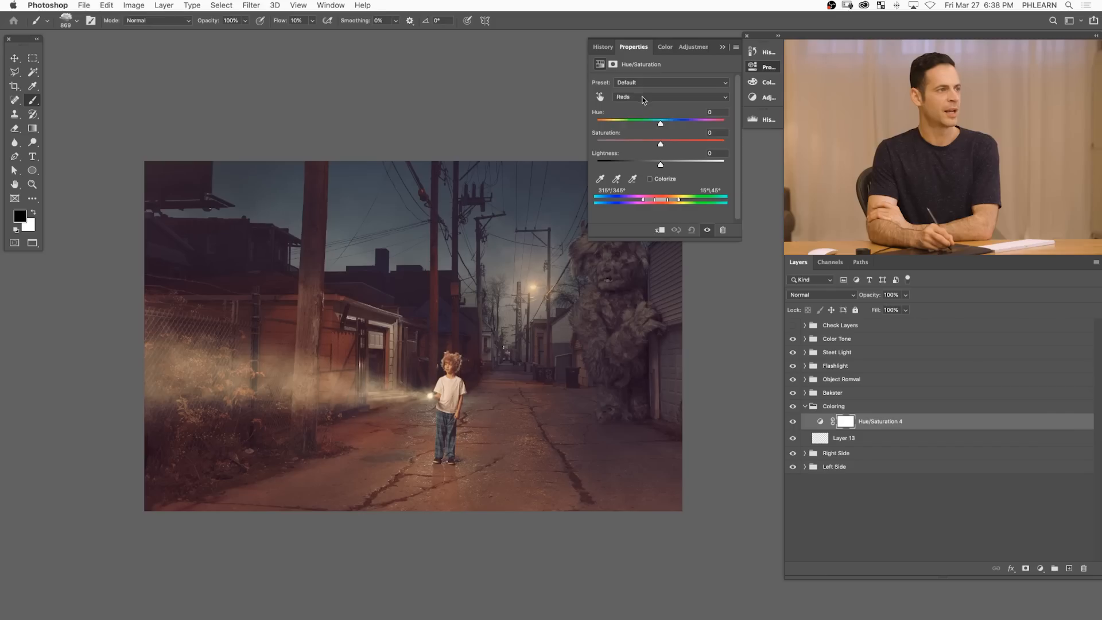
pyautogui.click(639, 97)
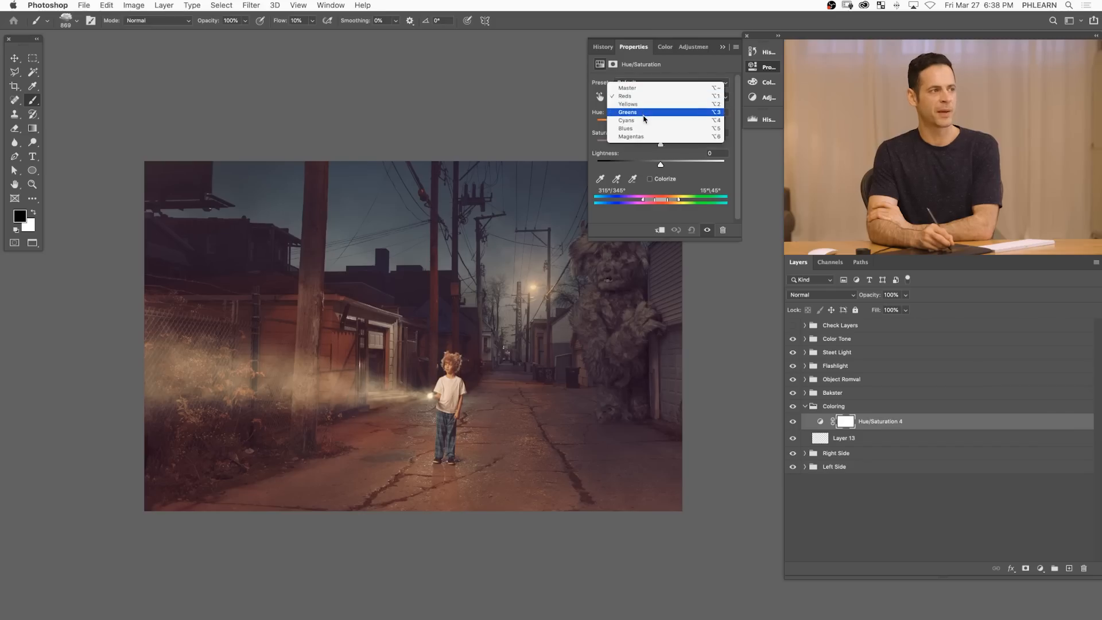
pyautogui.click(638, 98)
pyautogui.click(599, 179)
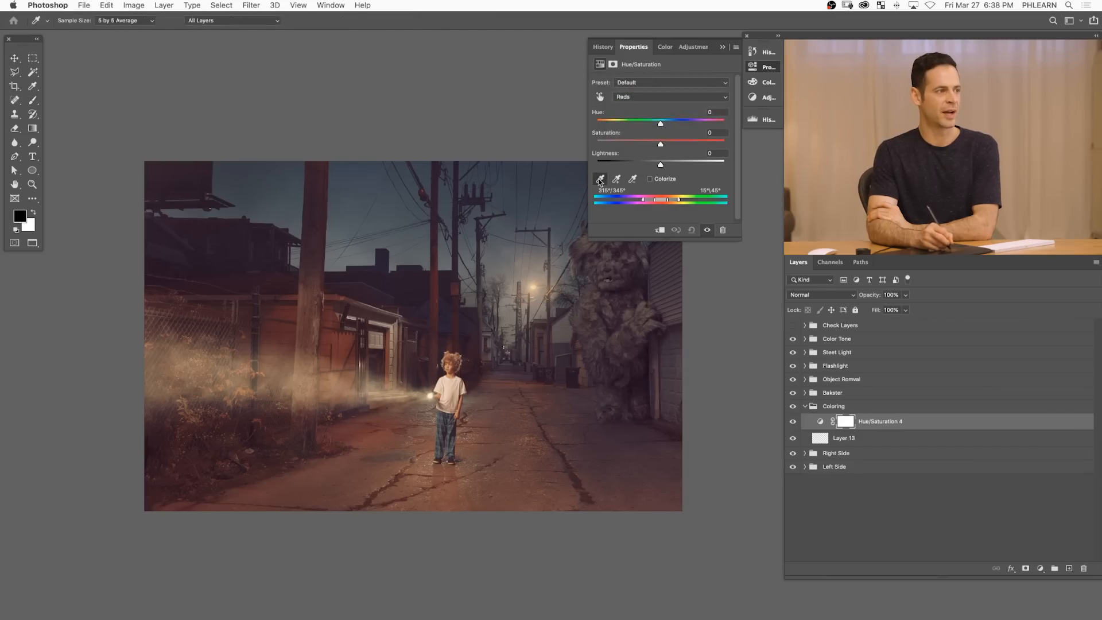
pyautogui.click(564, 225)
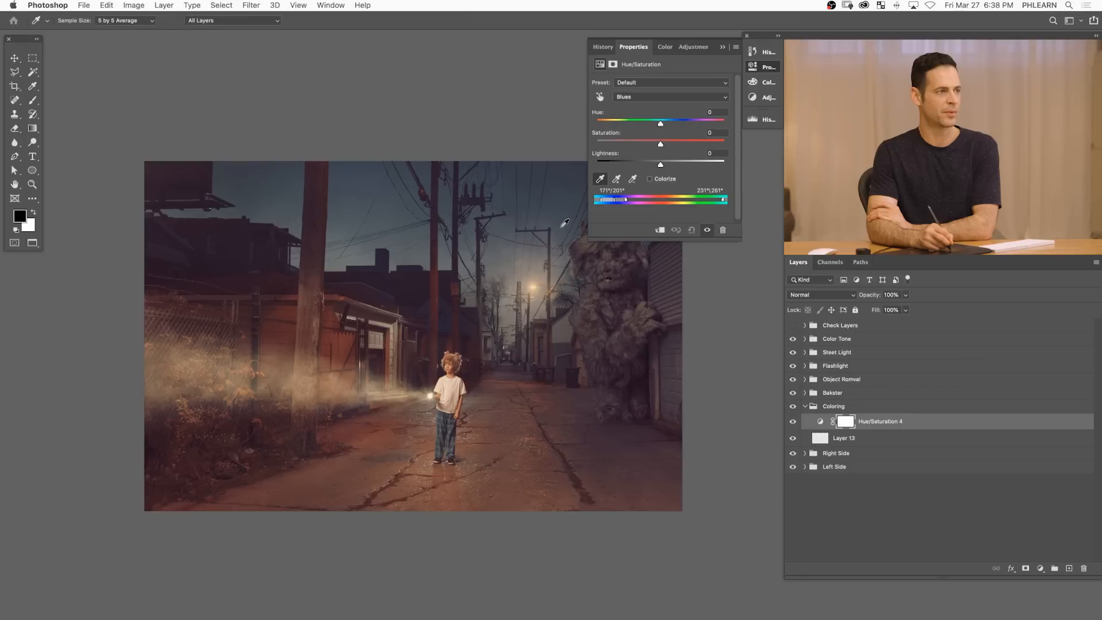
# - Set the Blues range to Hue +15 and Lightness -16, and lower the Hue/Saturation layer's opacity to 75%
pyautogui.moveTo(520, 340); pyautogui.dragTo(433, 369)
pyautogui.moveTo(660, 125); pyautogui.dragTo(654, 126)
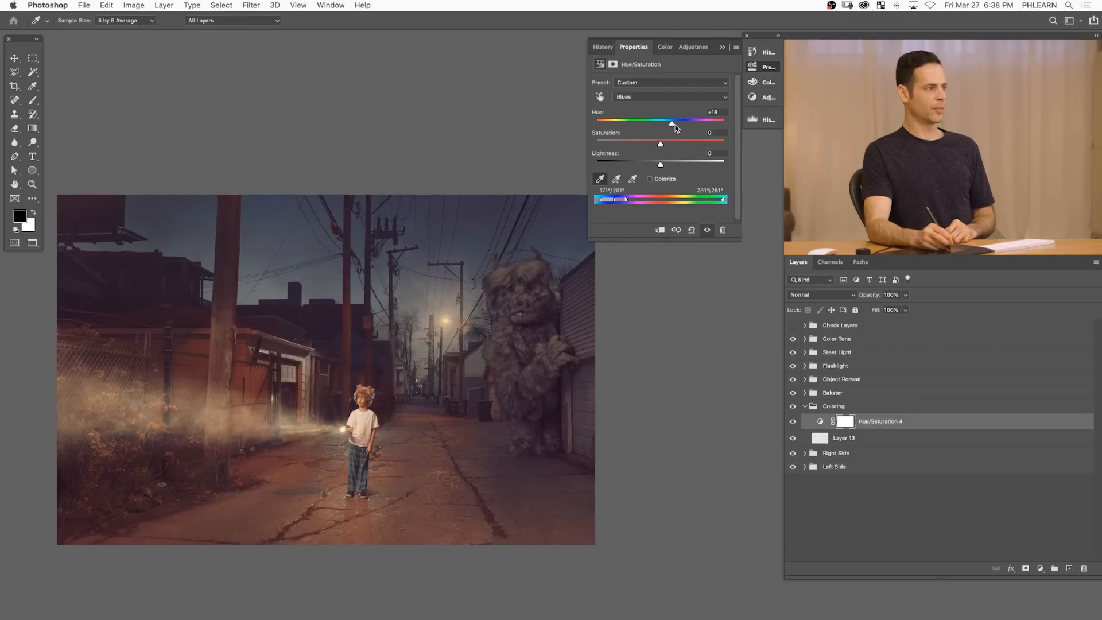
pyautogui.doubleClick(794, 426)
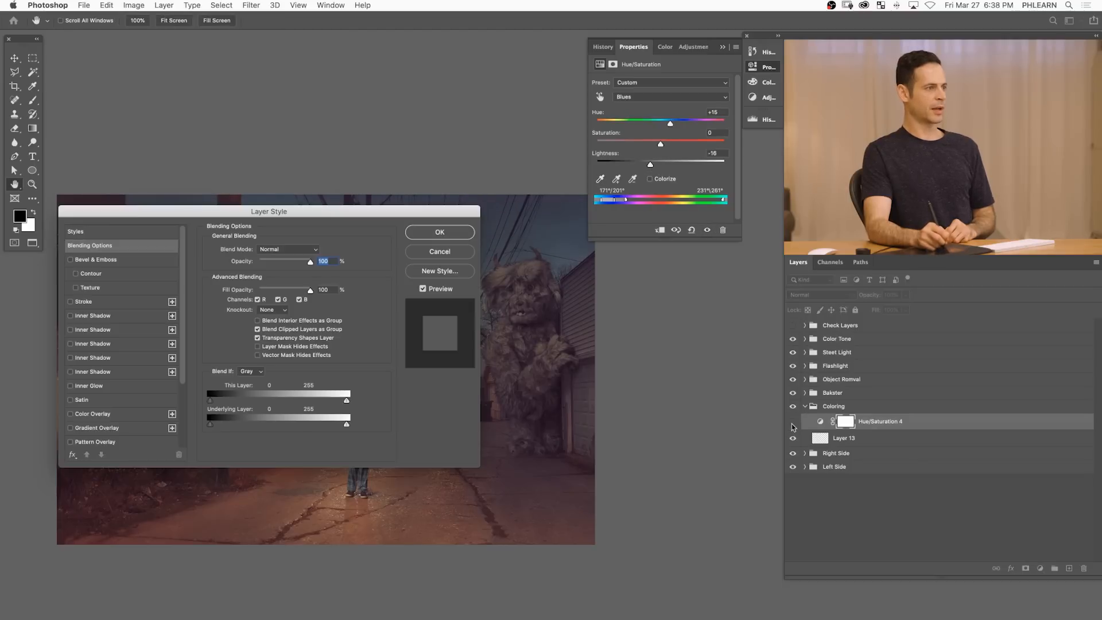
pyautogui.click(451, 252)
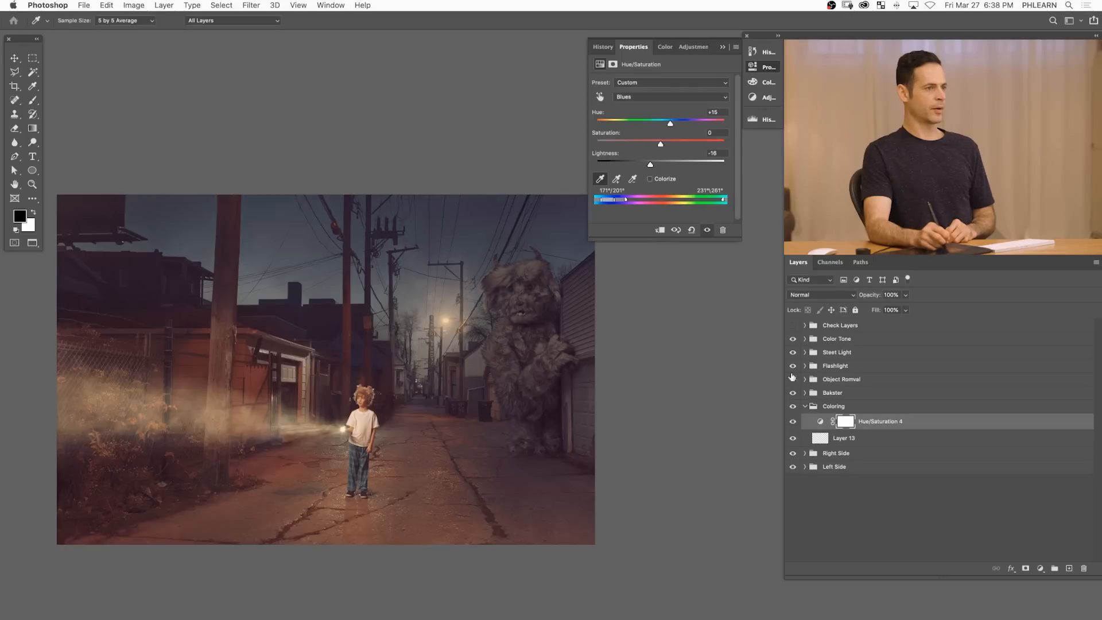
pyautogui.moveTo(868, 296); pyautogui.dragTo(856, 296)
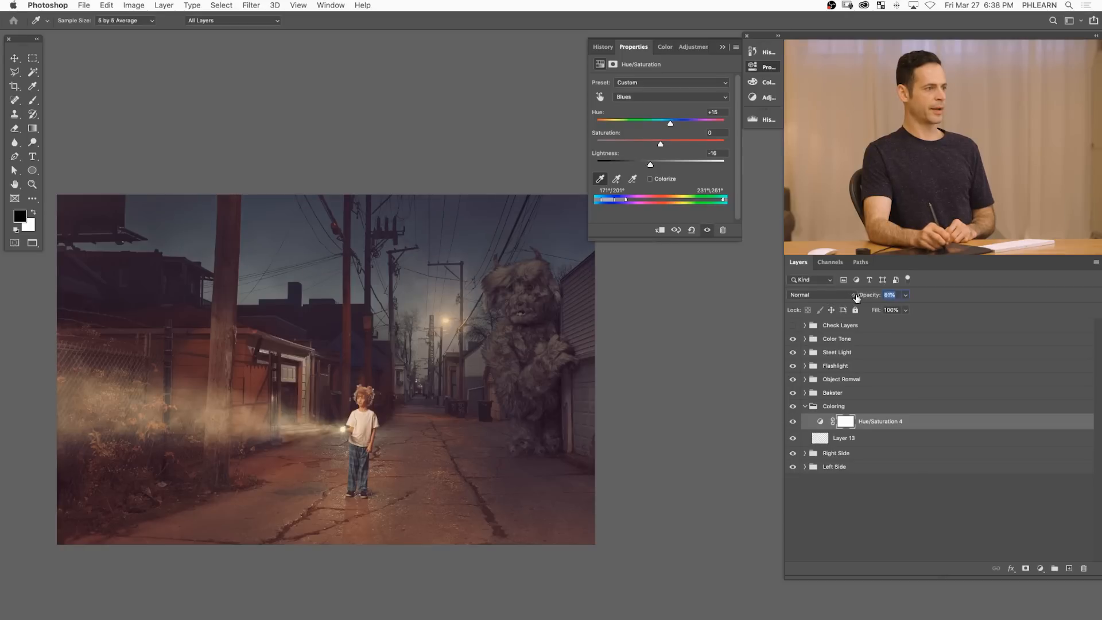
# - Add a Levels adjustment above Hue/Saturation 4 and darken its RGB midtones to 0.74
pyautogui.click(1040, 568)
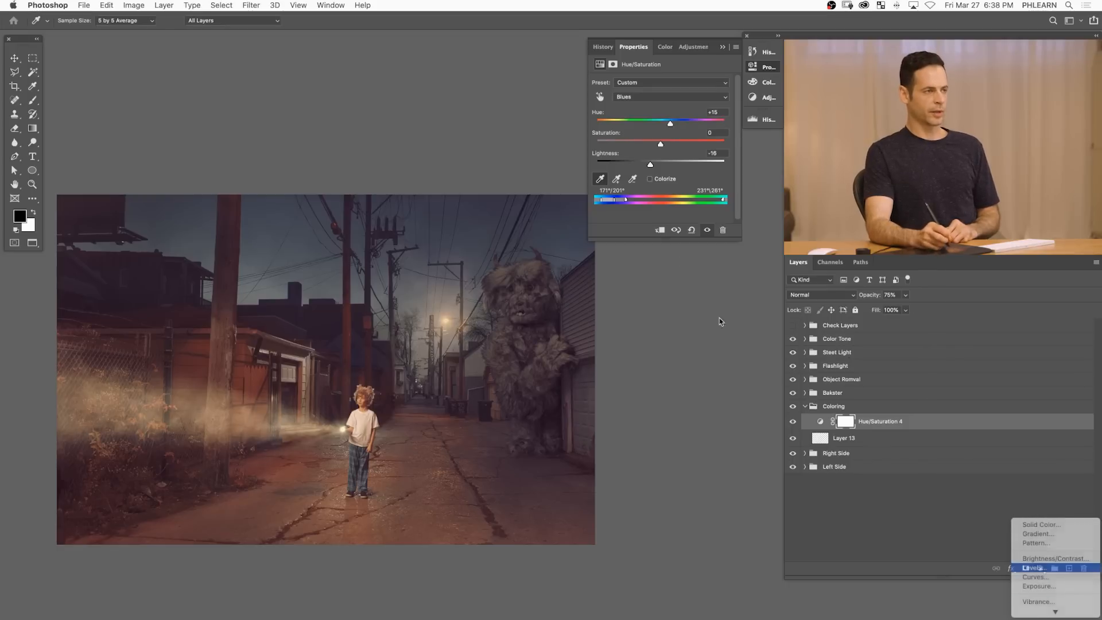
pyautogui.click(1037, 571)
pyautogui.moveTo(661, 163); pyautogui.dragTo(681, 165)
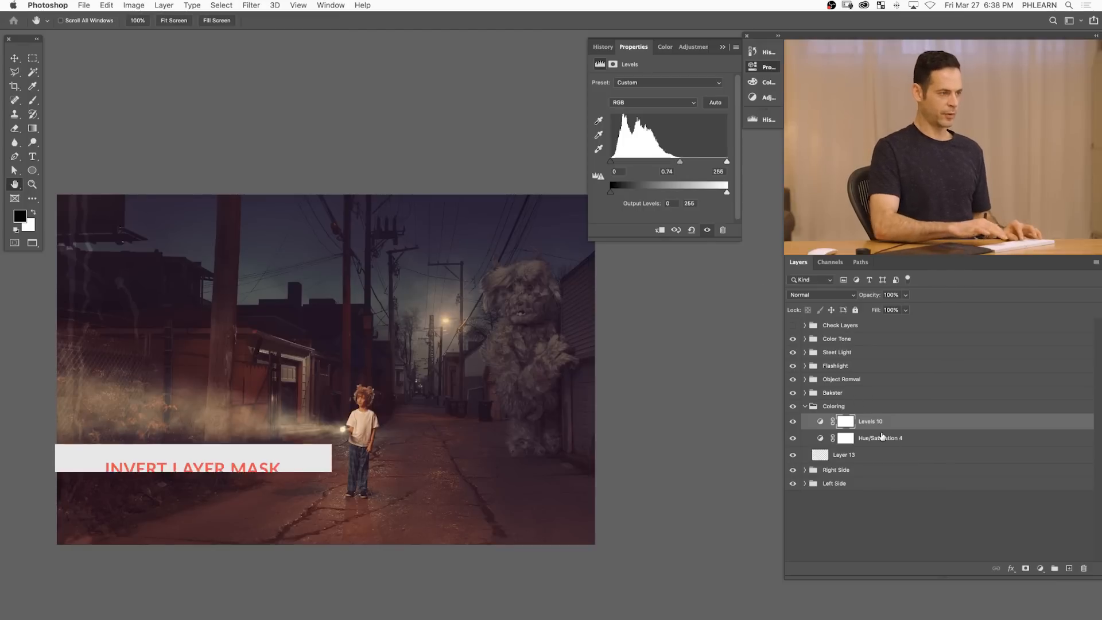
# - Invert the Levels mask to black and paint white on it to darken the upper part of the sky
pyautogui.press('super+i')
pyautogui.press('b')
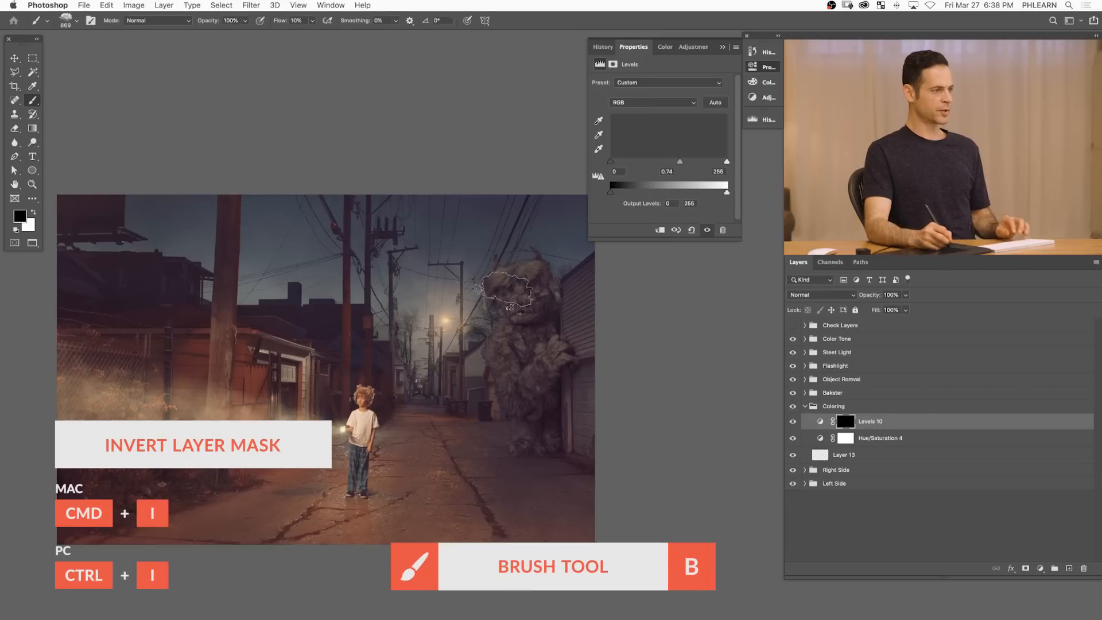
pyautogui.press('x')
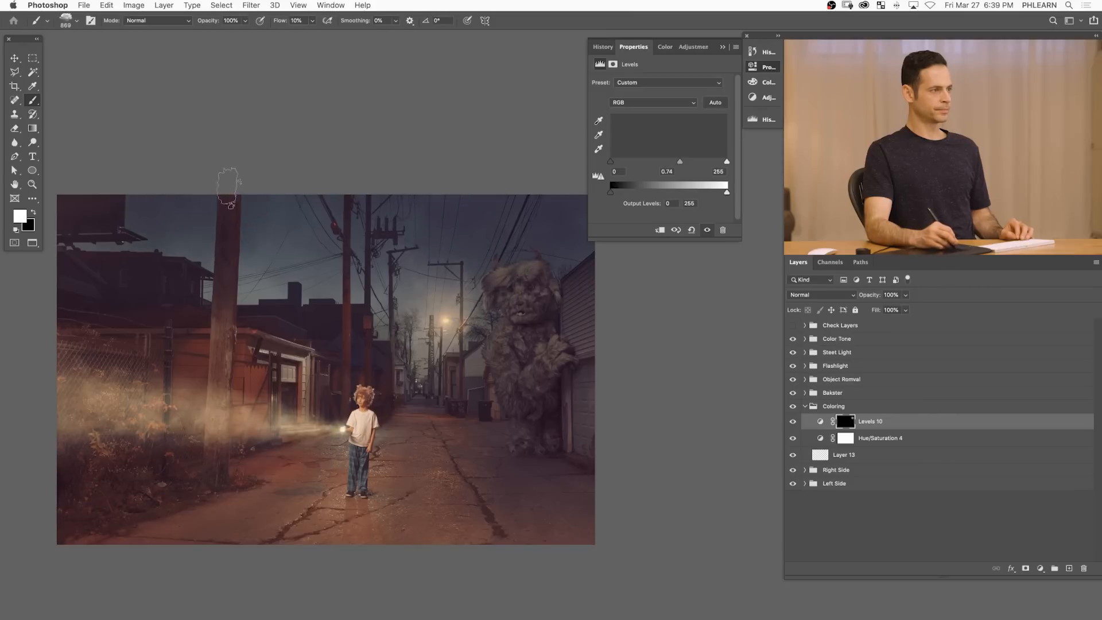
# - Compare the sky with and without the Levels 10 and Hue/Saturation 4 adjustments
pyautogui.click(794, 423)
pyautogui.click(793, 423)
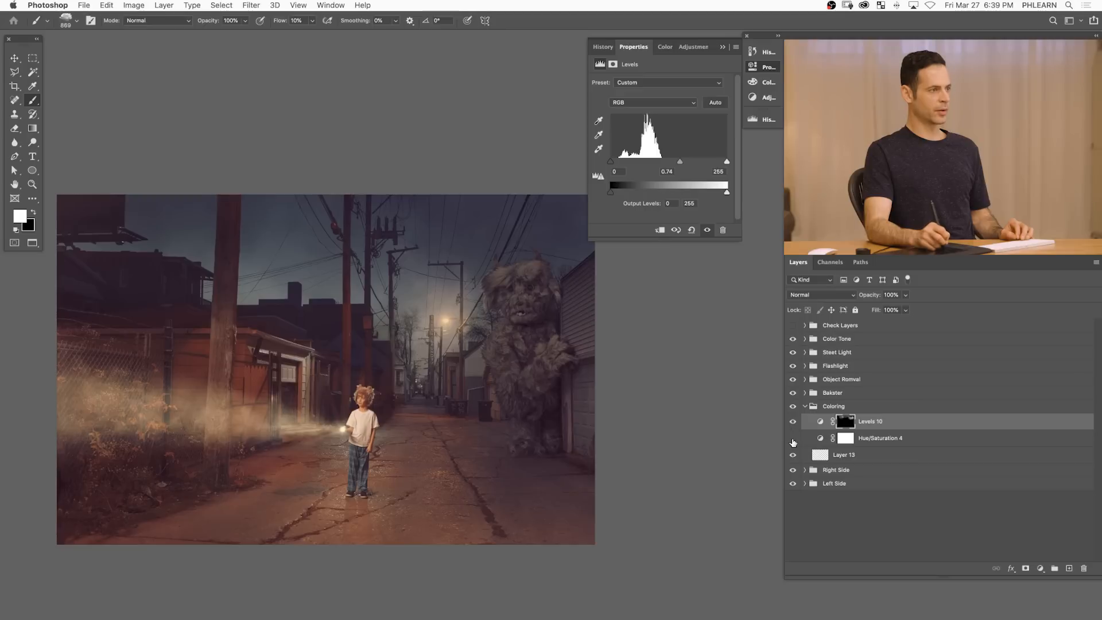
pyautogui.click(794, 440)
pyautogui.click(793, 439)
pyautogui.click(794, 425)
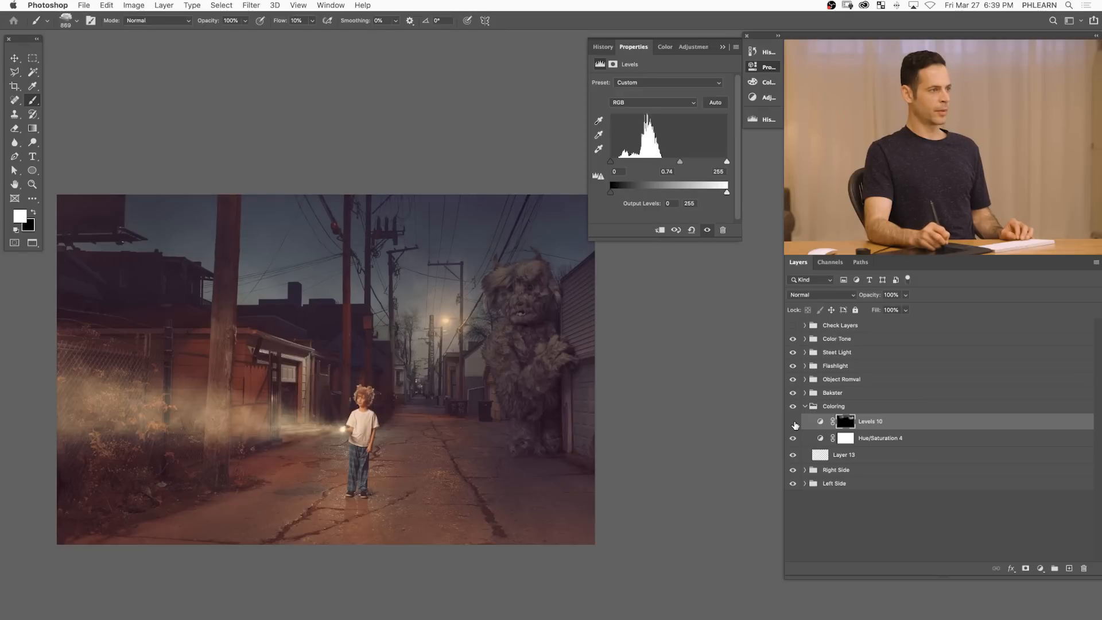
pyautogui.click(794, 426)
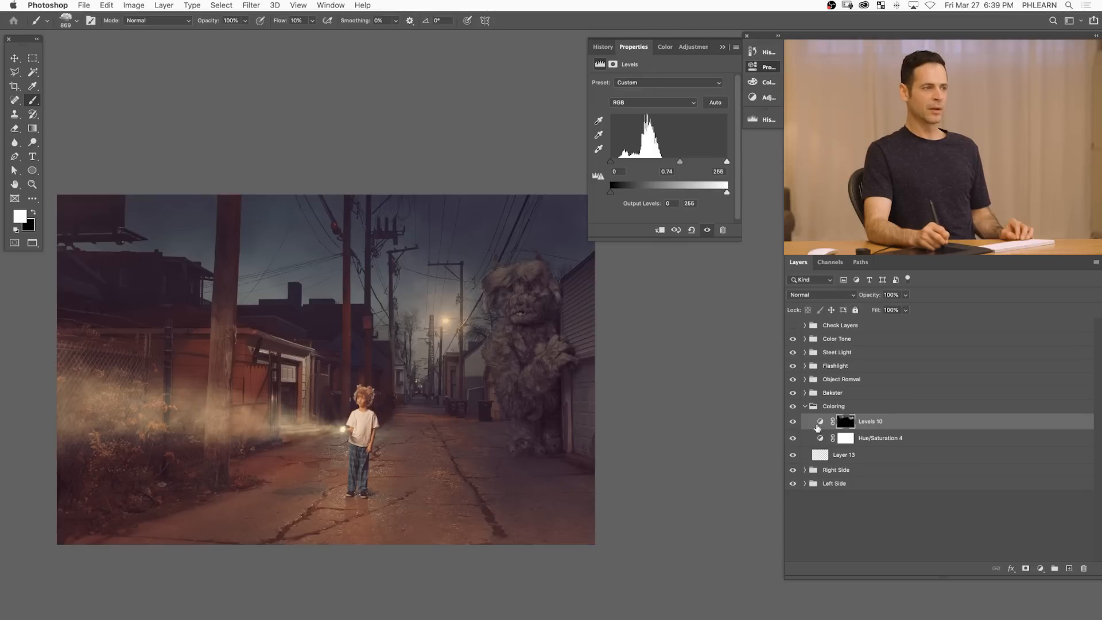
# - Try shifting the sky's color by moving the midtones of Levels 10 in the Red and Blue channels
pyautogui.press('x')
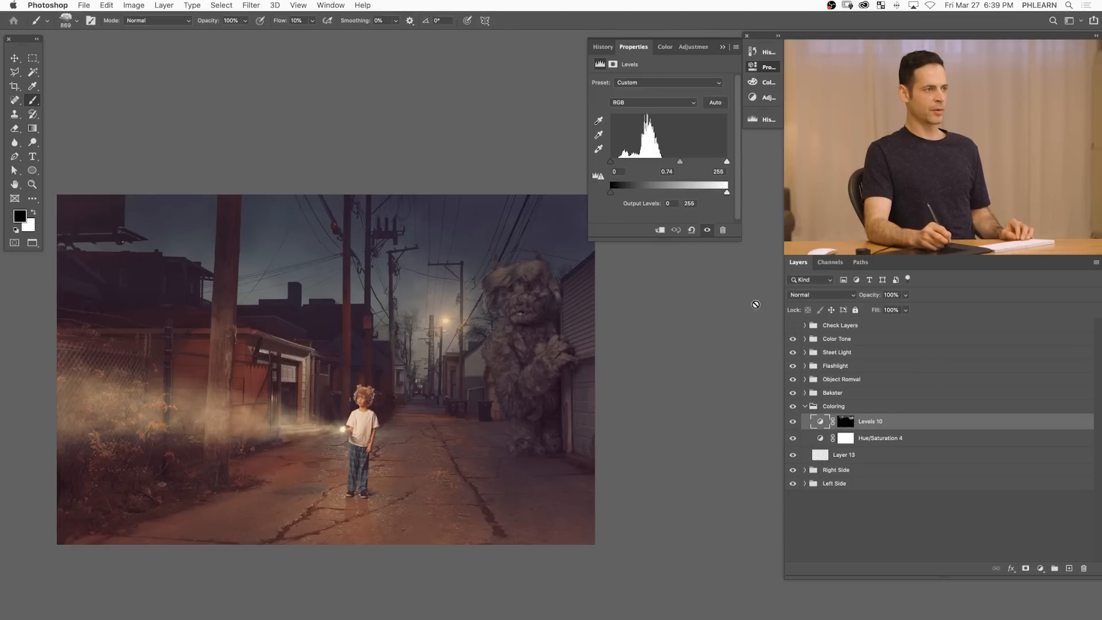
pyautogui.click(643, 103)
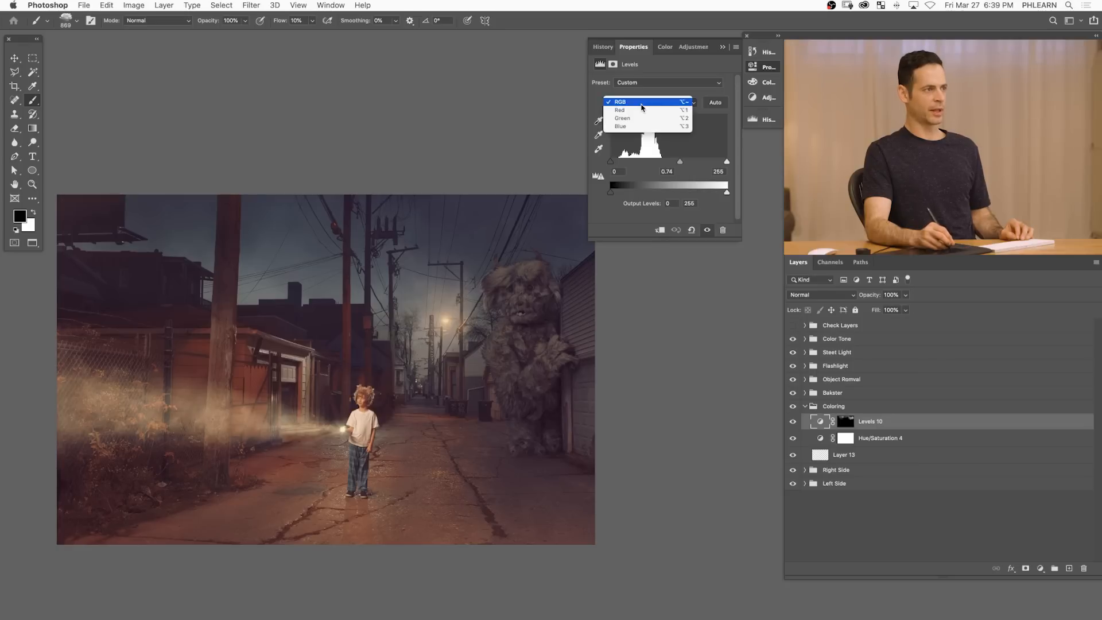
pyautogui.click(643, 110)
pyautogui.moveTo(680, 161); pyautogui.dragTo(667, 164)
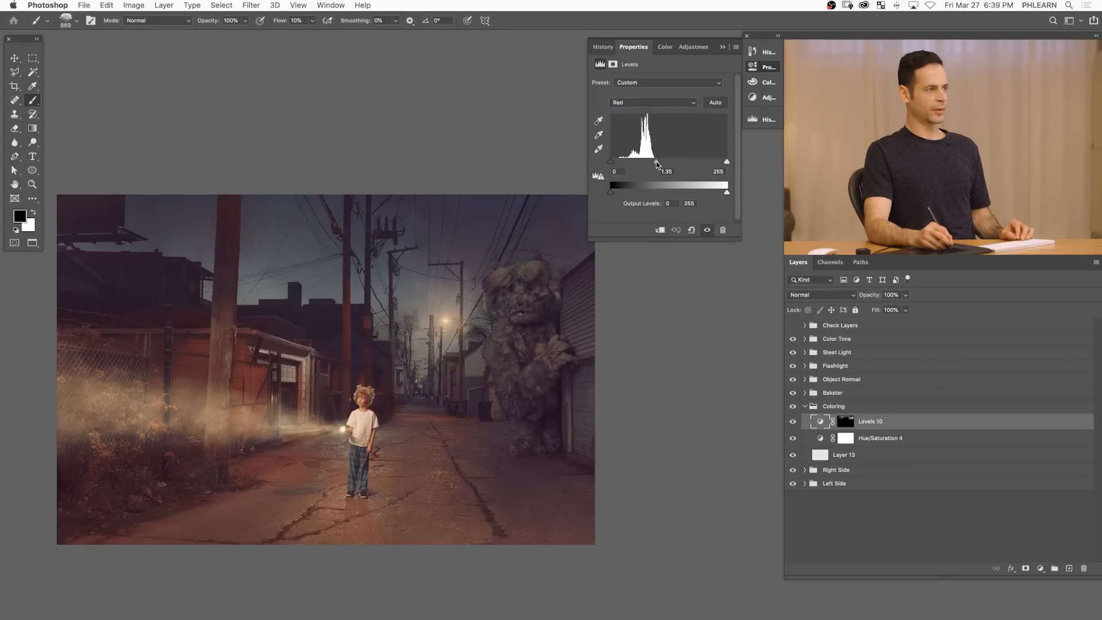
pyautogui.moveTo(660, 165); pyautogui.dragTo(669, 165)
pyautogui.click(652, 102)
pyautogui.click(637, 116)
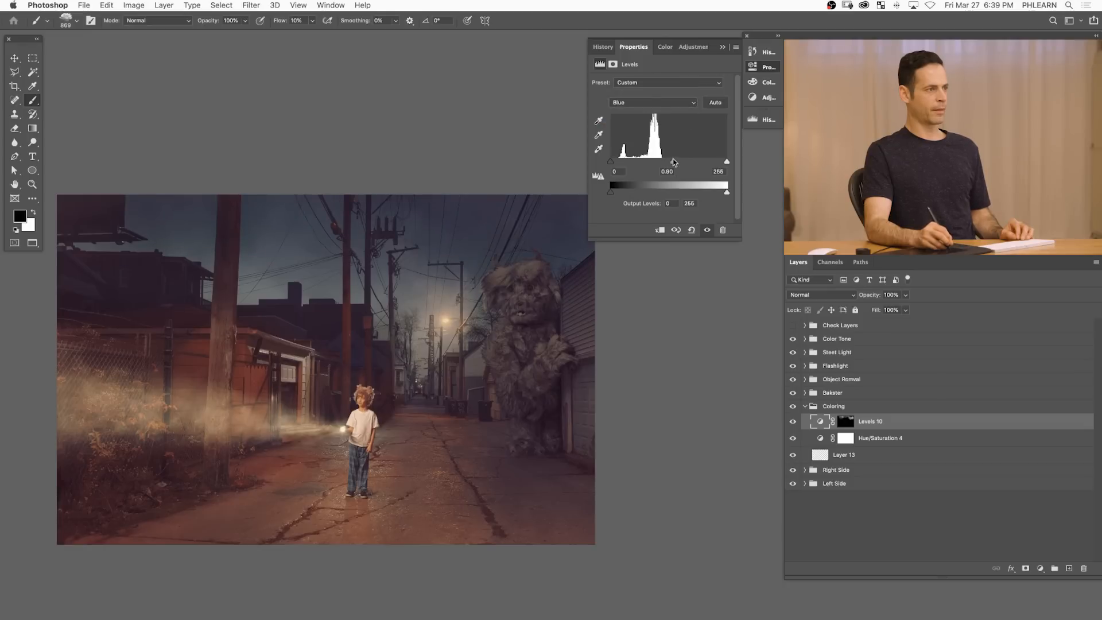
pyautogui.moveTo(672, 162); pyautogui.dragTo(679, 158)
# - Reset the Levels 10 adjustment to its defaults and set its RGB midtones to 0.81
pyautogui.click(692, 230)
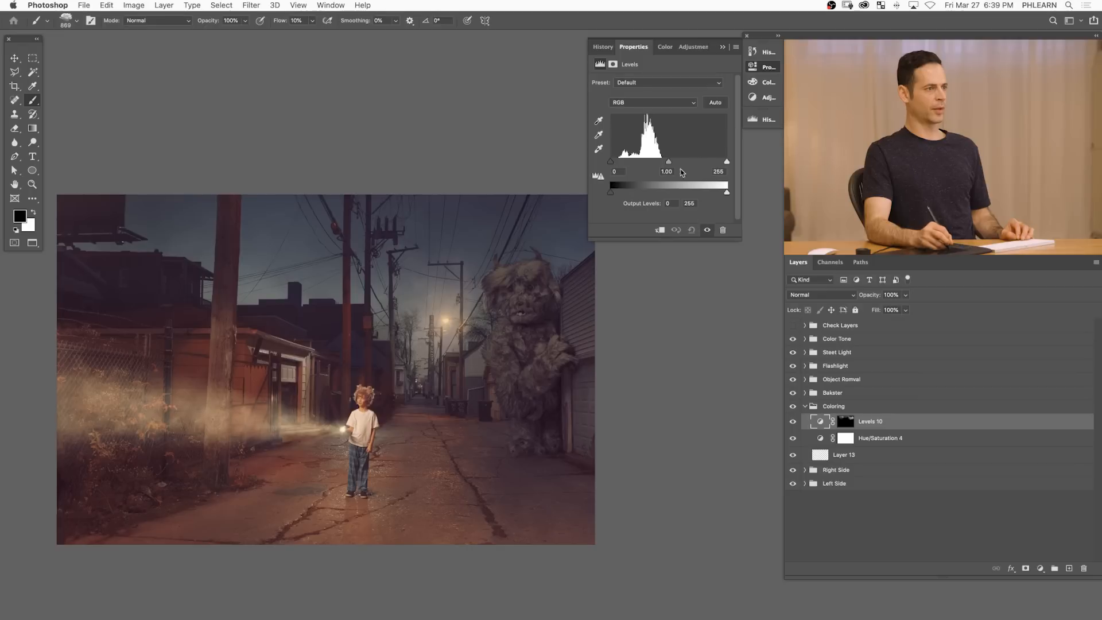
pyautogui.moveTo(673, 166); pyautogui.dragTo(675, 166)
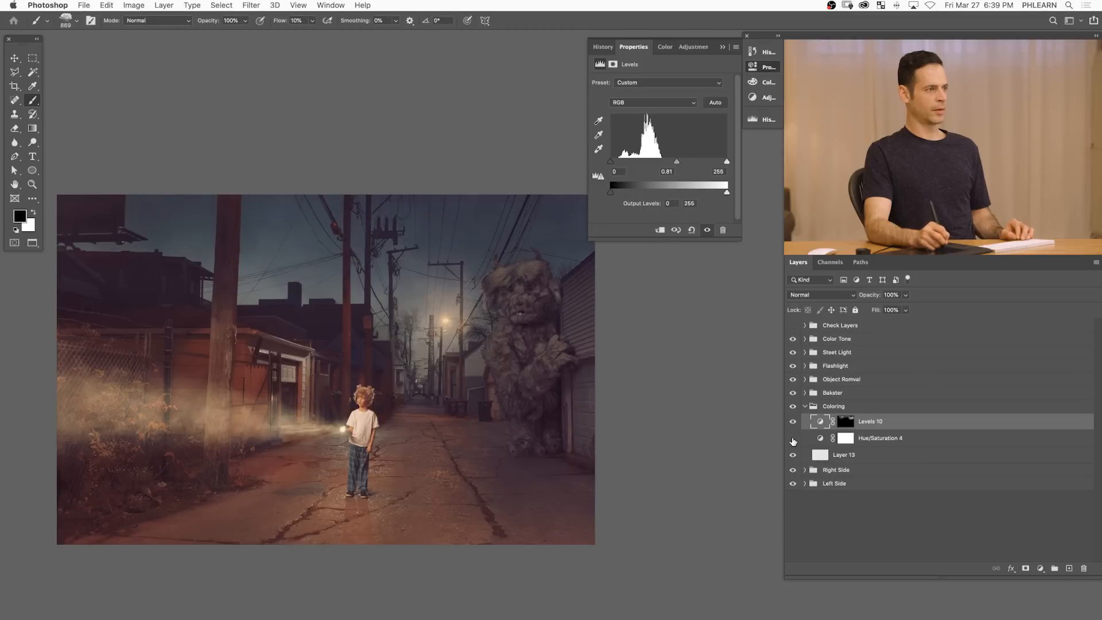
# - Lower the opacity of Hue/Saturation 4 to 45% and of Levels 10 to 58%, and collapse the Coloring group
pyautogui.click(814, 440)
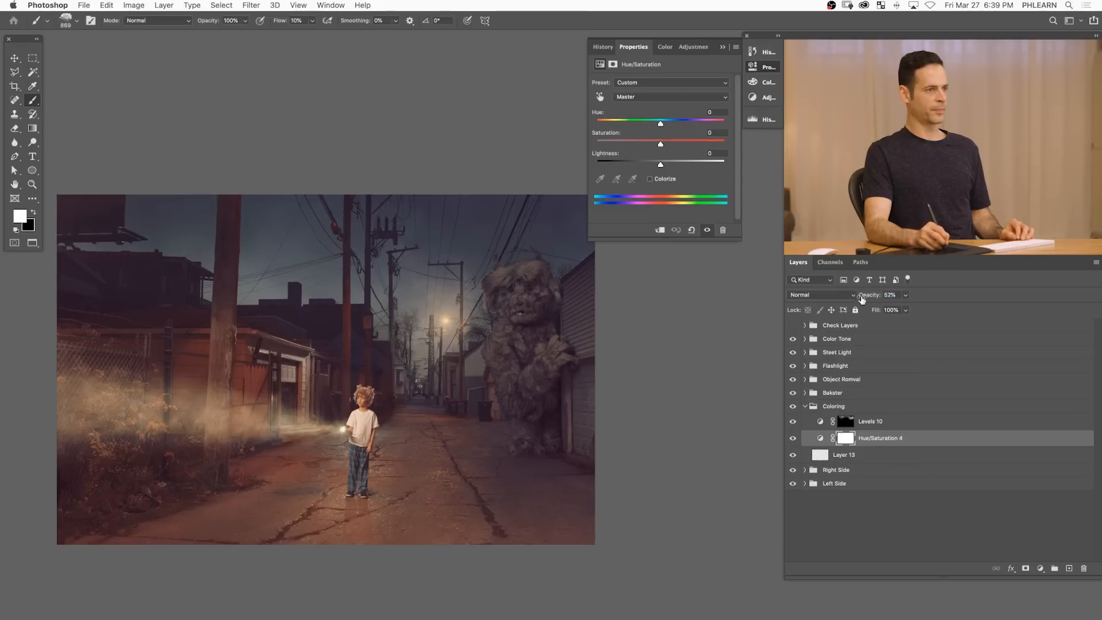
pyautogui.moveTo(866, 297); pyautogui.dragTo(861, 299)
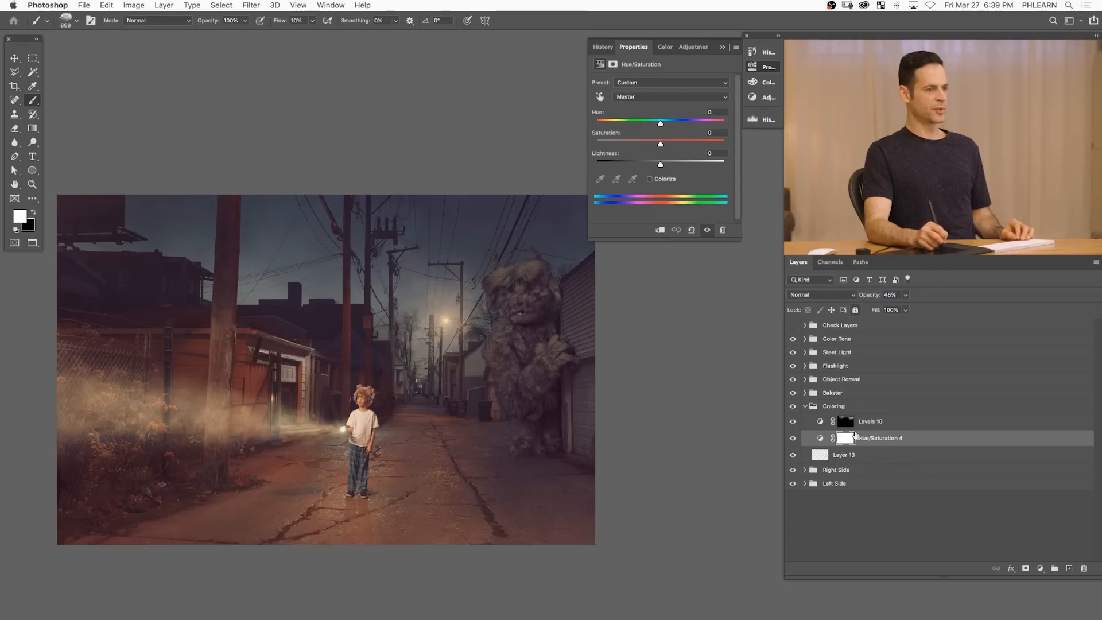
pyautogui.click(893, 426)
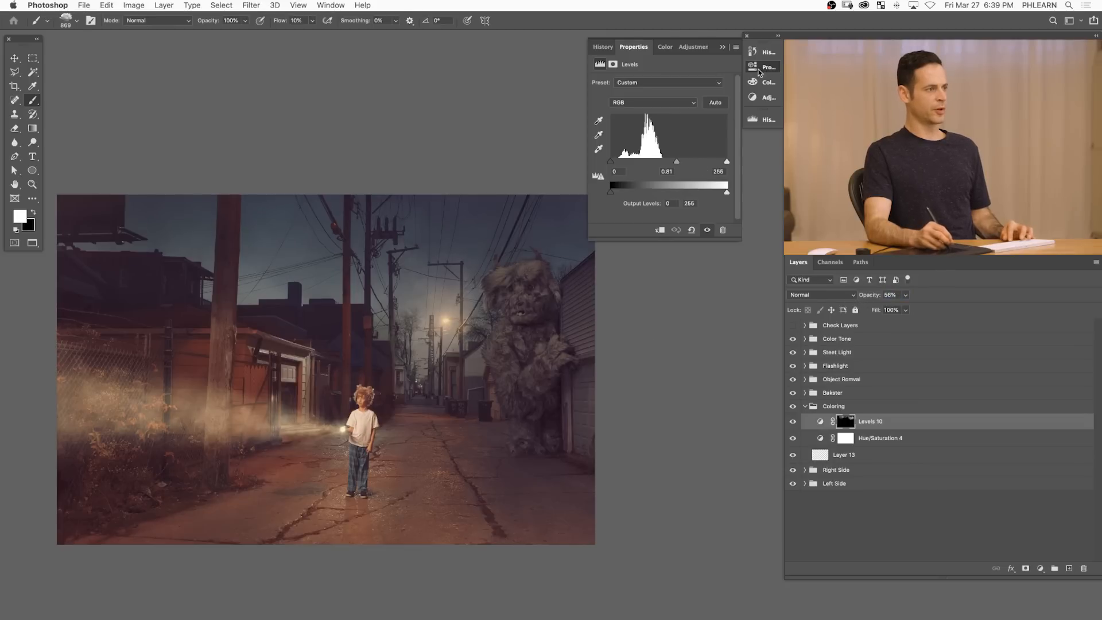
pyautogui.click(759, 71)
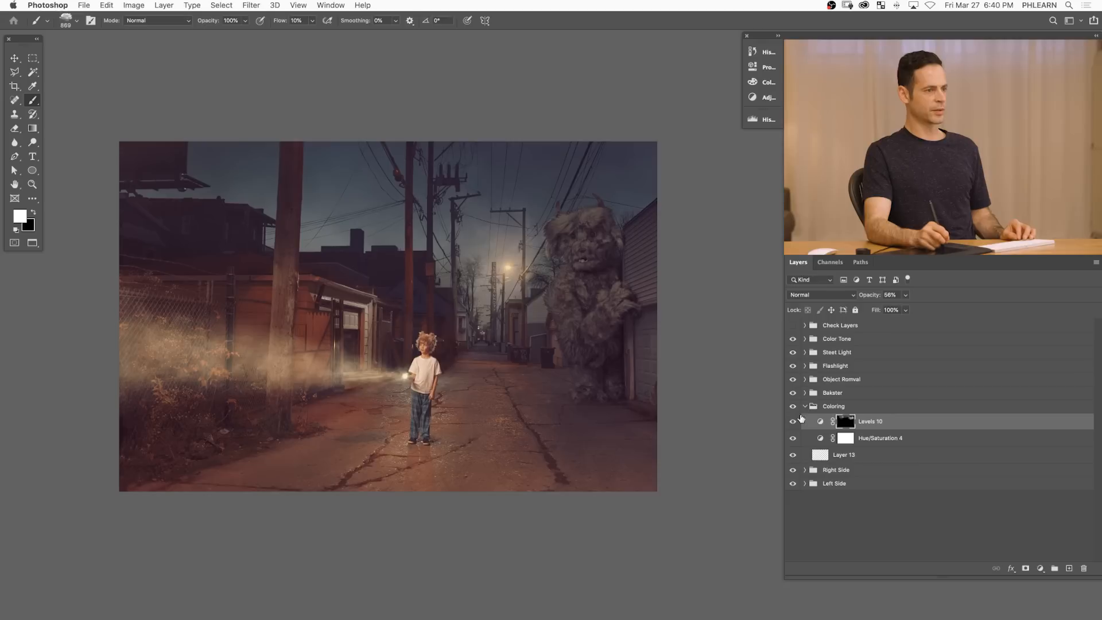
pyautogui.click(806, 407)
pyautogui.press('x')
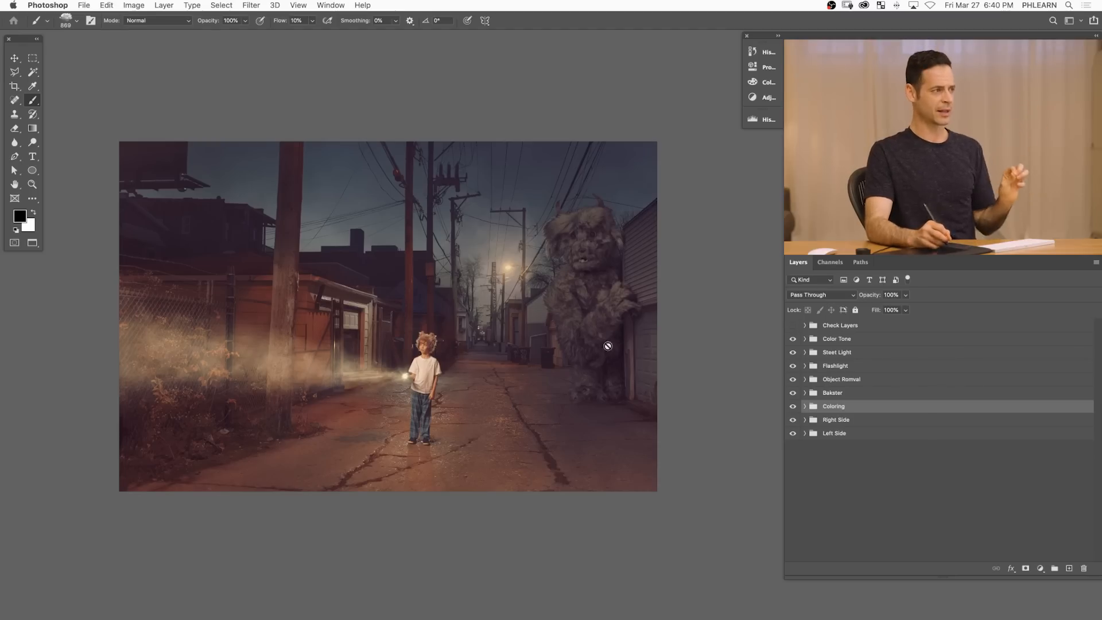
# - Compare the image with and without the Color Tone group, and expand it to check the effect of Levels 8
pyautogui.click(793, 339)
pyautogui.click(792, 338)
pyautogui.click(805, 338)
pyautogui.click(794, 372)
pyautogui.click(793, 372)
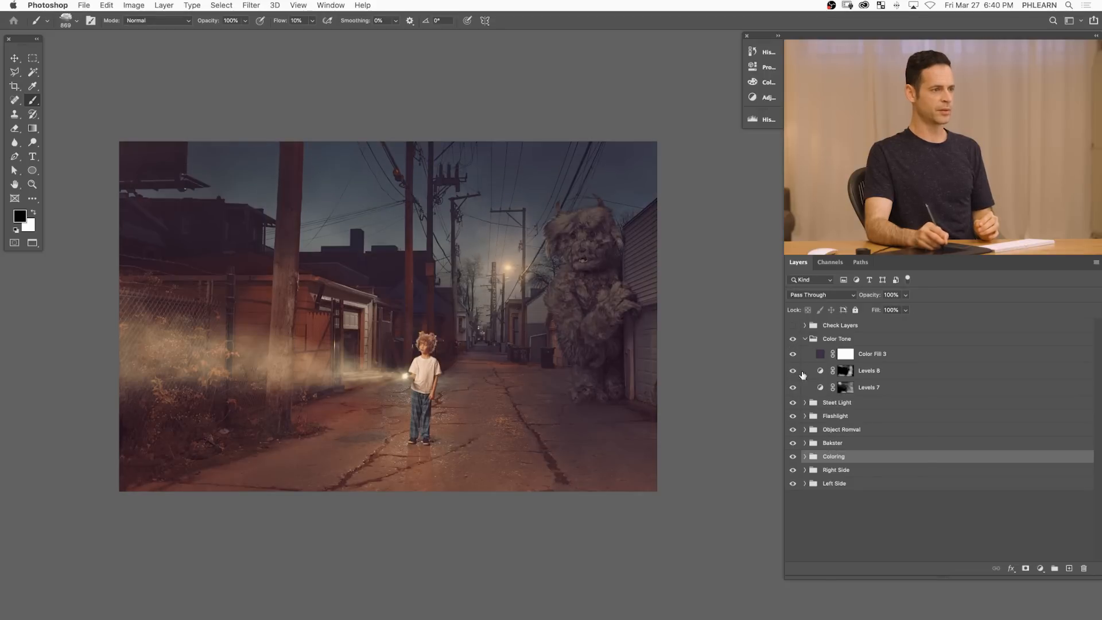
# - Lower the opacity of Levels 8 to 73% and compare the image with and without Levels 7
pyautogui.click(894, 372)
pyautogui.press('x')
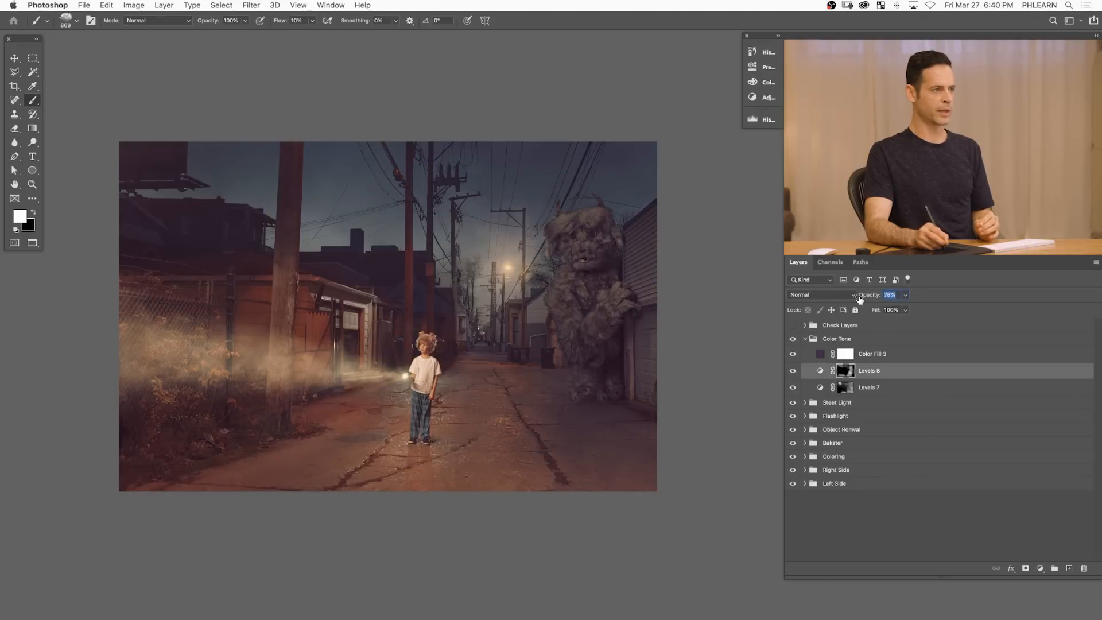
pyautogui.click(793, 388)
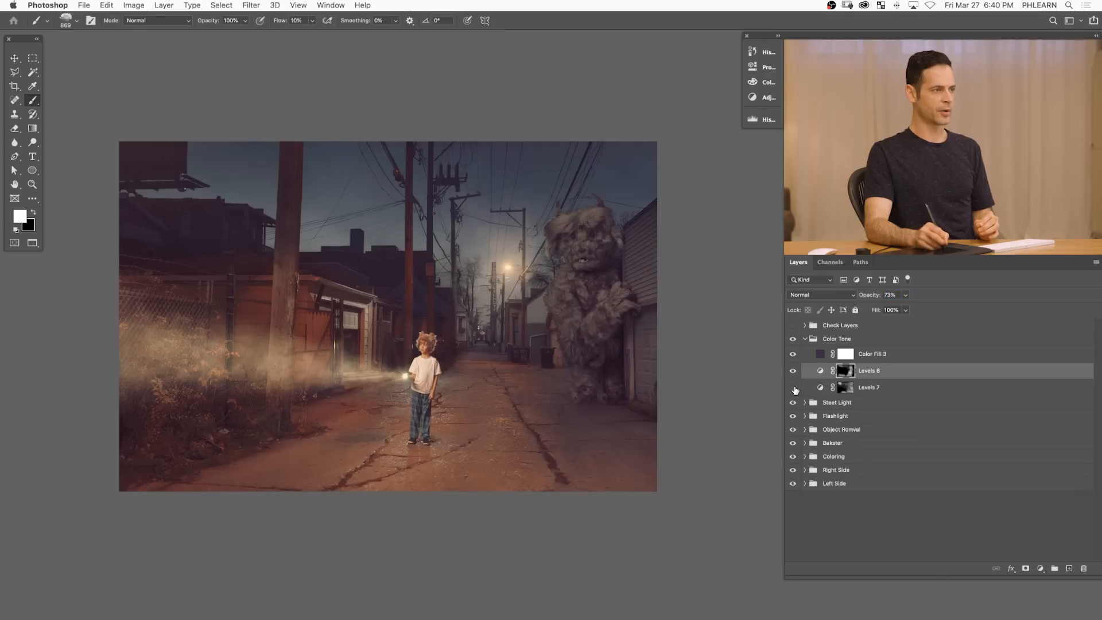
pyautogui.click(793, 388)
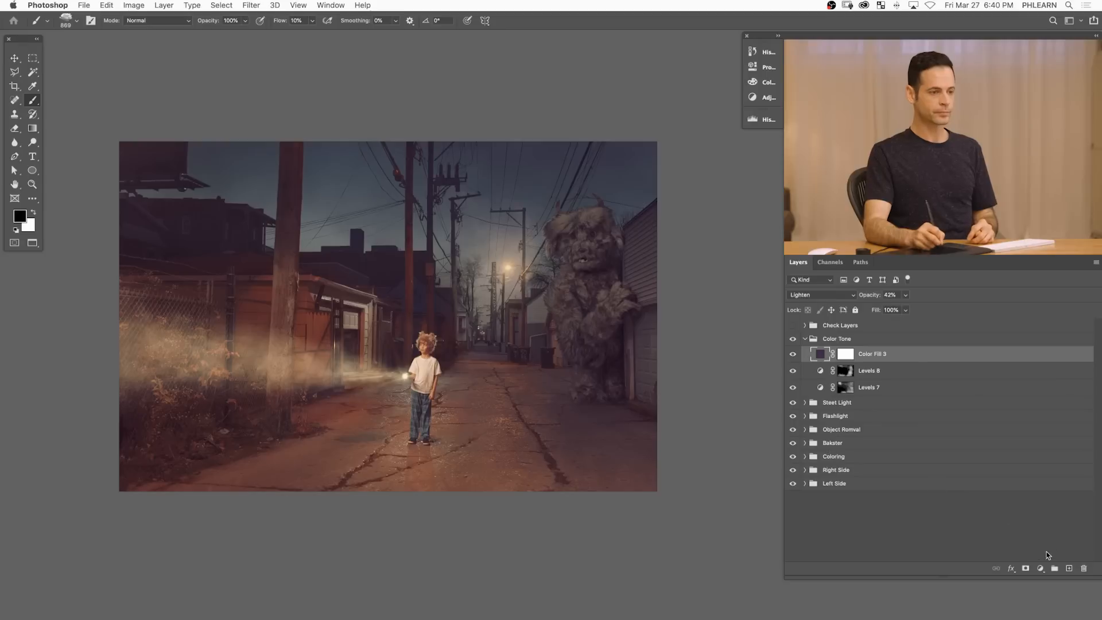
# - Add a Curves adjustment layer above Color Fill 3 and raise the black point and midtones of its RGB curve
pyautogui.click(1041, 568)
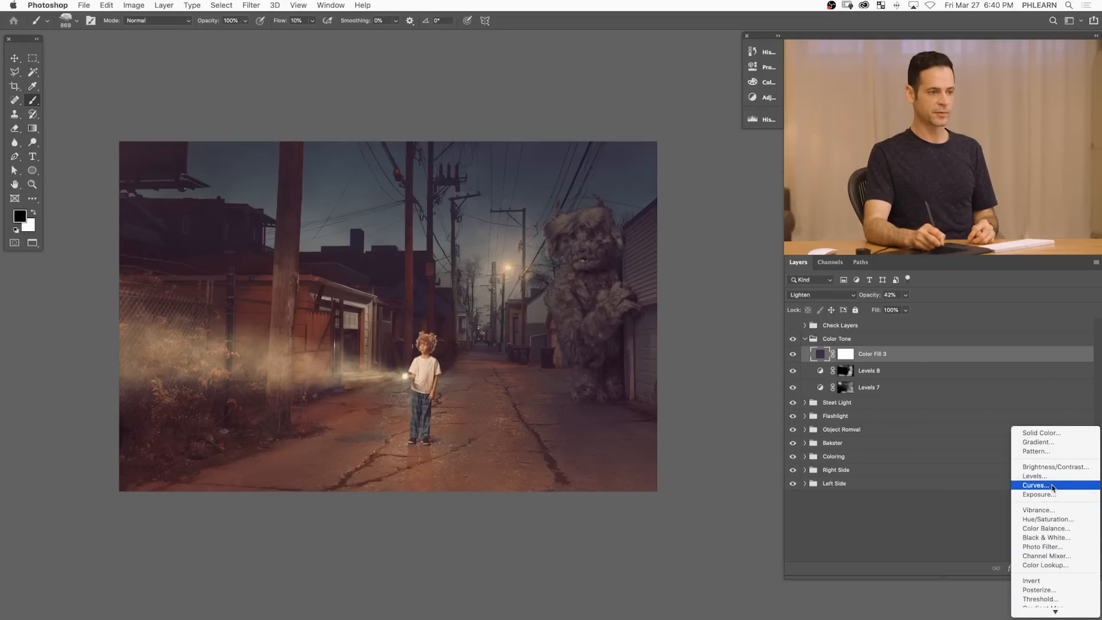
pyautogui.click(1053, 487)
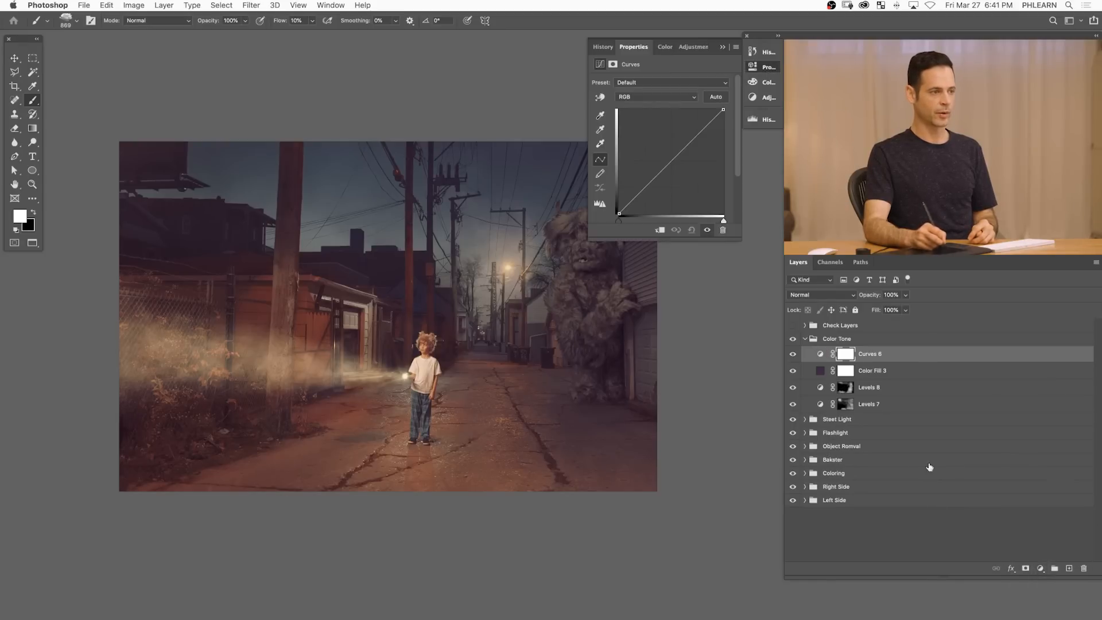
pyautogui.click(648, 96)
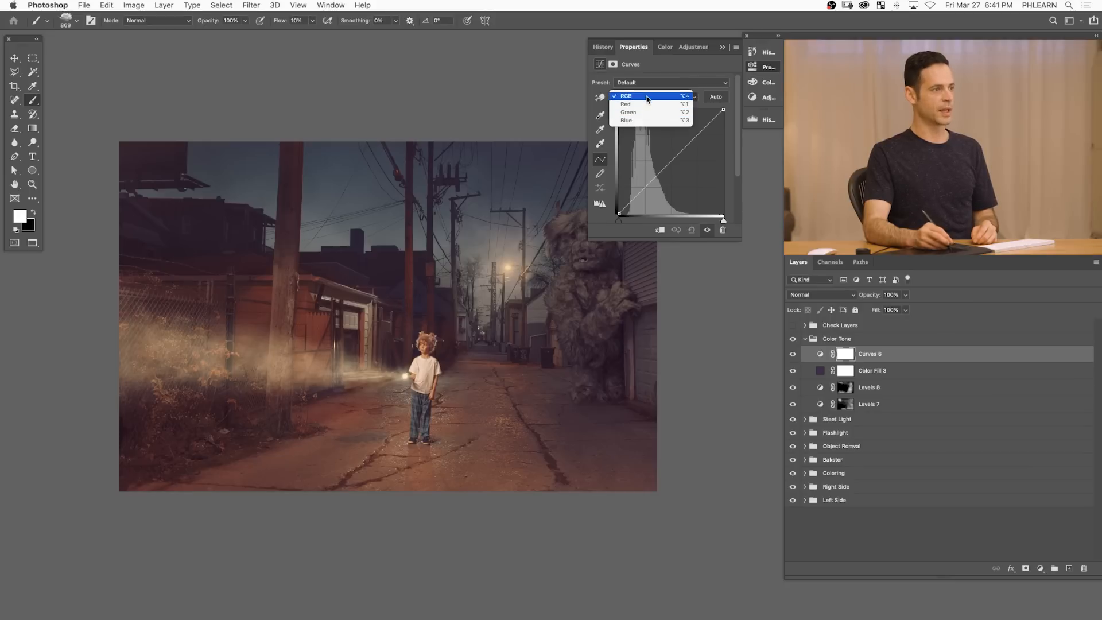
pyautogui.click(629, 96)
pyautogui.moveTo(618, 214); pyautogui.dragTo(618, 208)
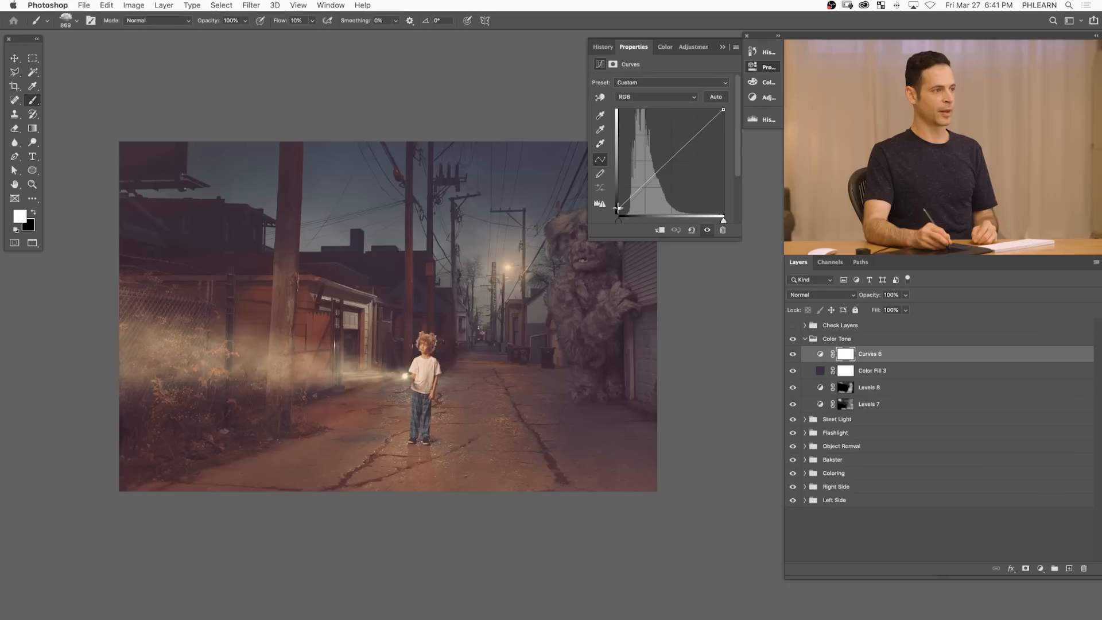
pyautogui.moveTo(657, 170); pyautogui.dragTo(661, 161)
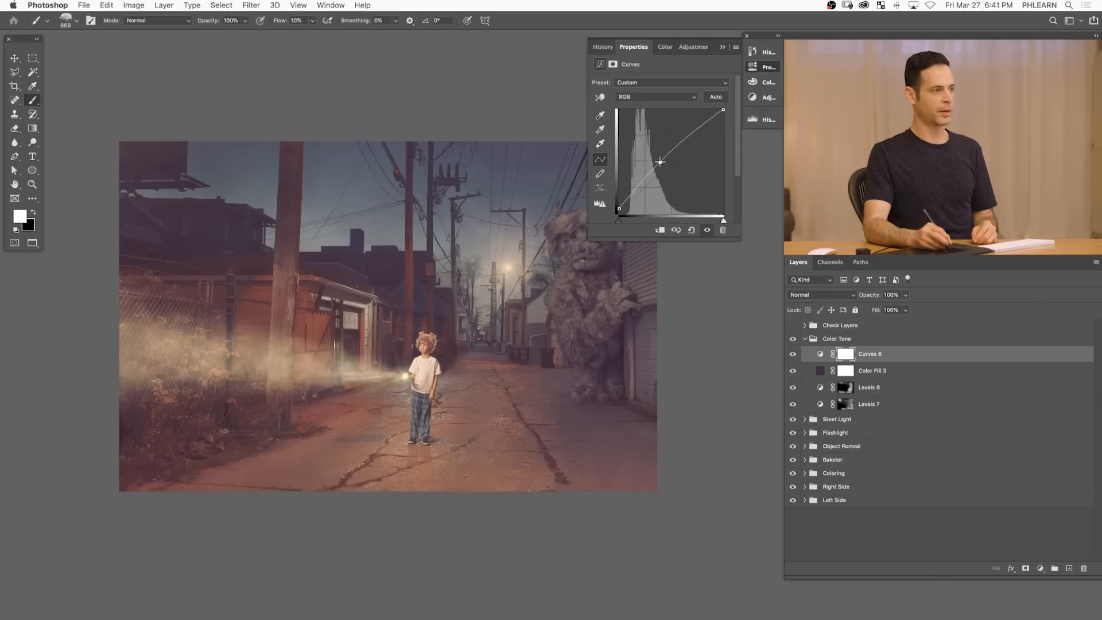
# - Raise the midtones of the Red curve and slightly lower the midtones of the Blue curve in Curves 6
pyautogui.click(639, 99)
pyautogui.click(639, 105)
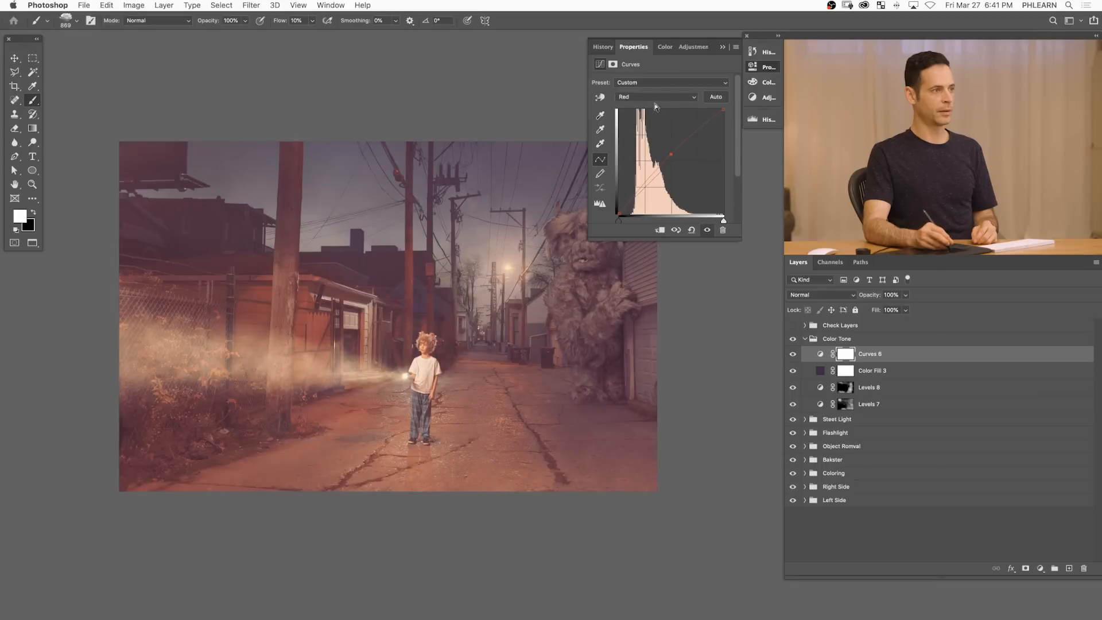
pyautogui.click(655, 97)
pyautogui.click(654, 114)
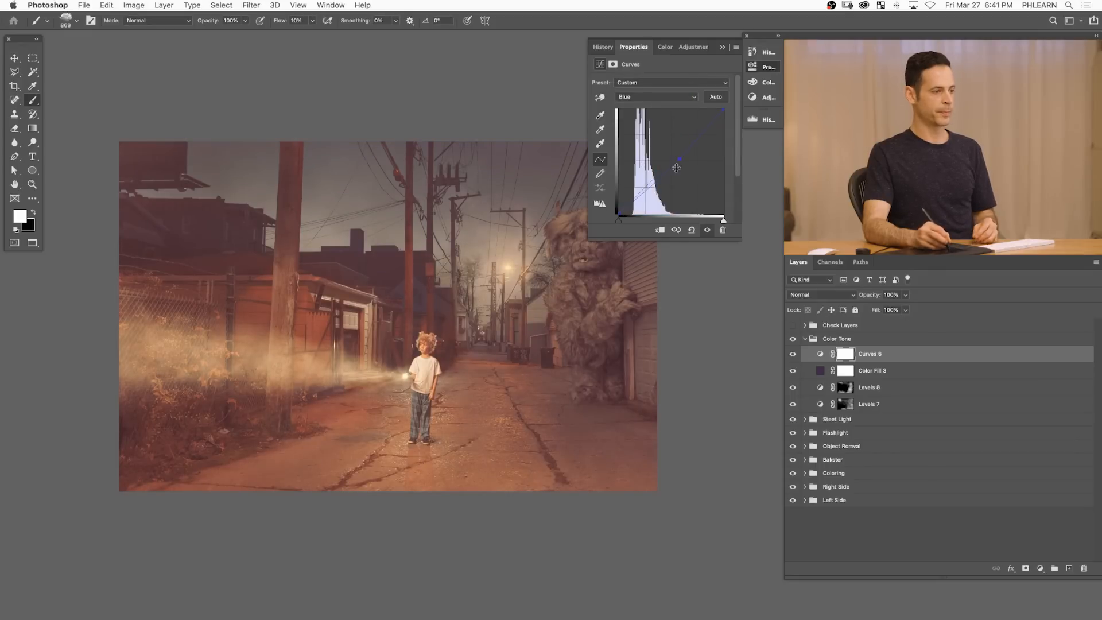
# - Invert the Curves 6 mask and paint white on it around the street light and along the flashlight beam over the fence
pyautogui.press('super+i')
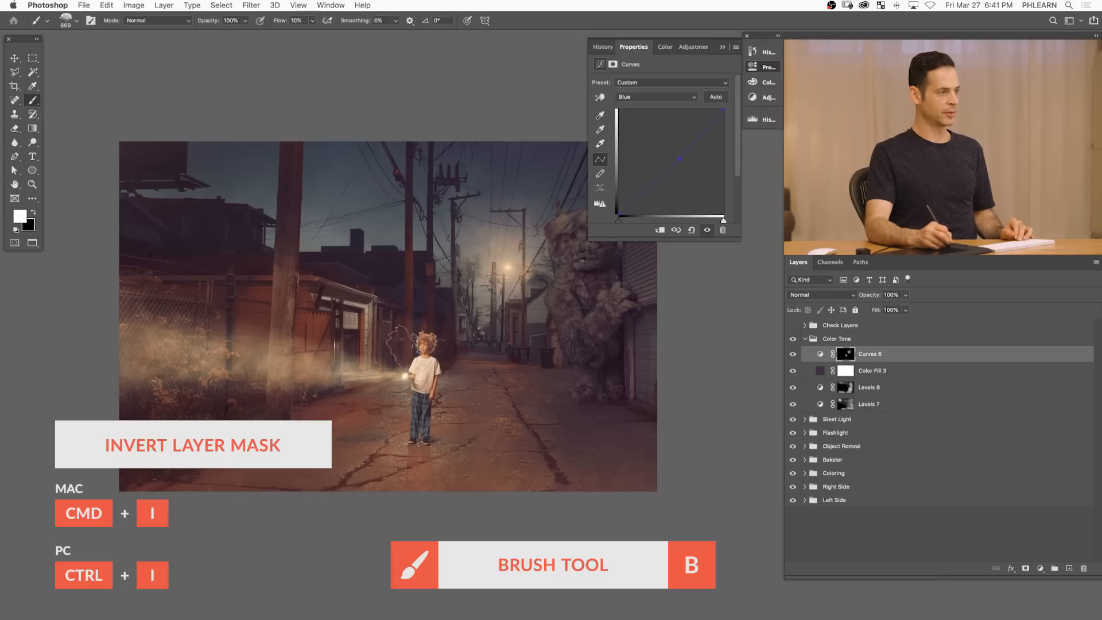
pyautogui.click(847, 355)
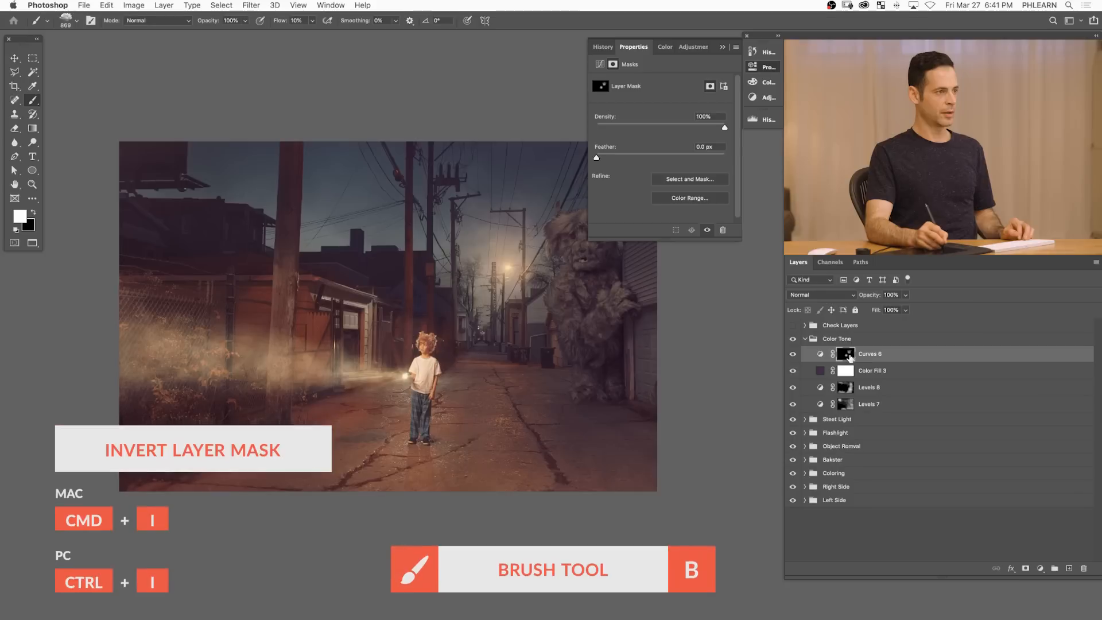
pyautogui.moveTo(383, 373); pyautogui.dragTo(401, 374)
pyautogui.moveTo(343, 346); pyautogui.dragTo(318, 365)
pyautogui.moveTo(261, 342)
pyautogui.mouseDown()
pyautogui.moveTo(162, 303)
pyautogui.moveTo(221, 388)
pyautogui.mouseUp()
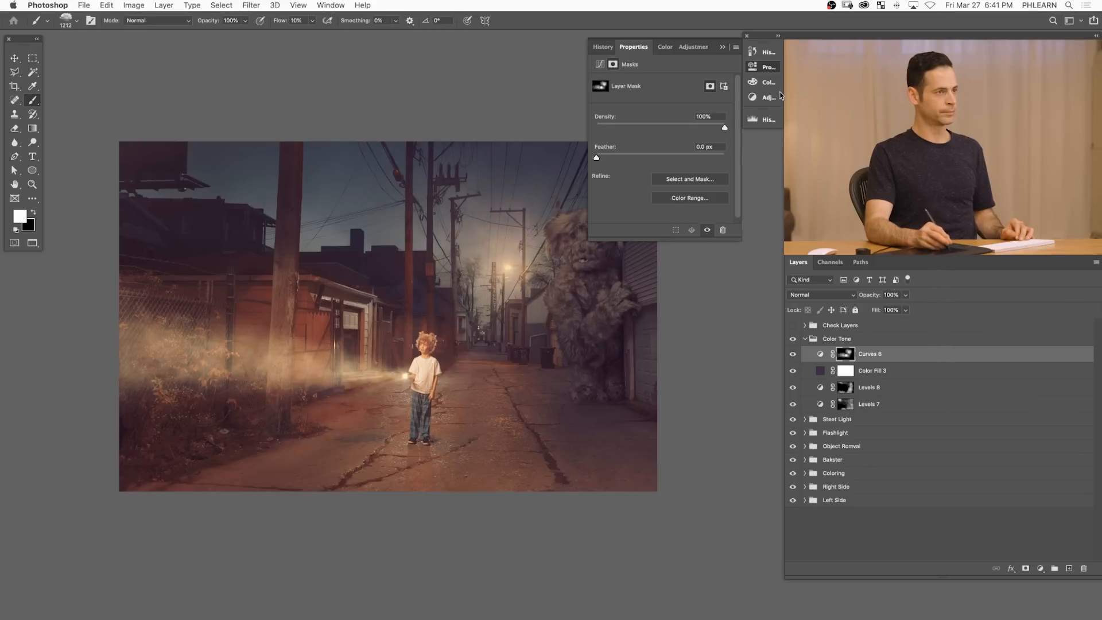
pyautogui.click(768, 67)
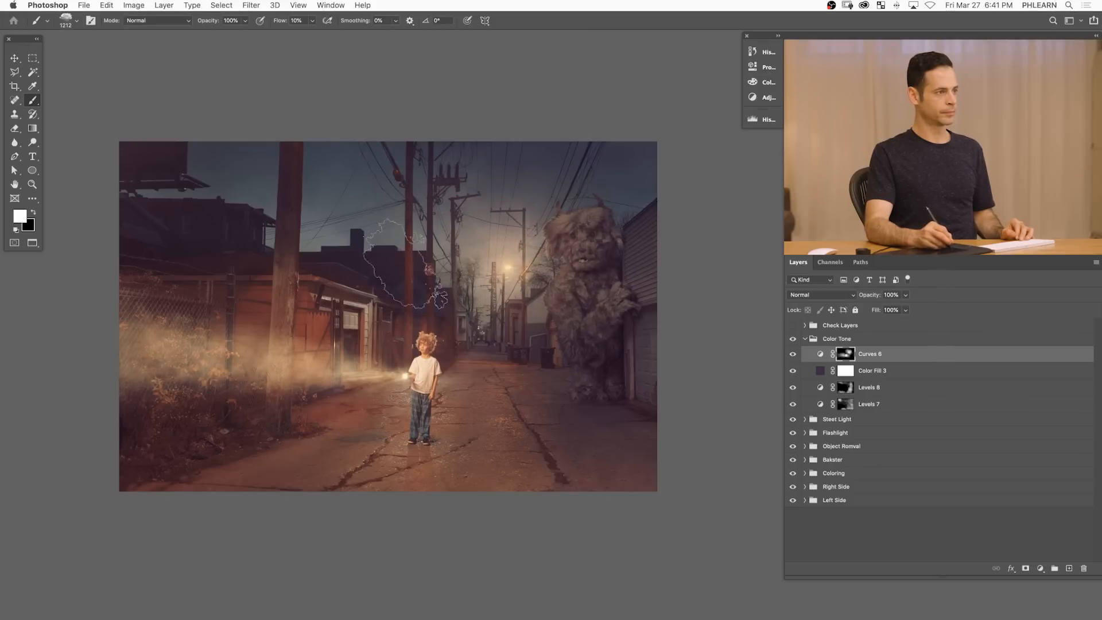
# - Compare the image with and without Curves 6 and lower its opacity to 71%
pyautogui.click(793, 356)
pyautogui.click(794, 356)
pyautogui.click(793, 356)
pyautogui.click(792, 357)
pyautogui.click(793, 357)
pyautogui.click(792, 356)
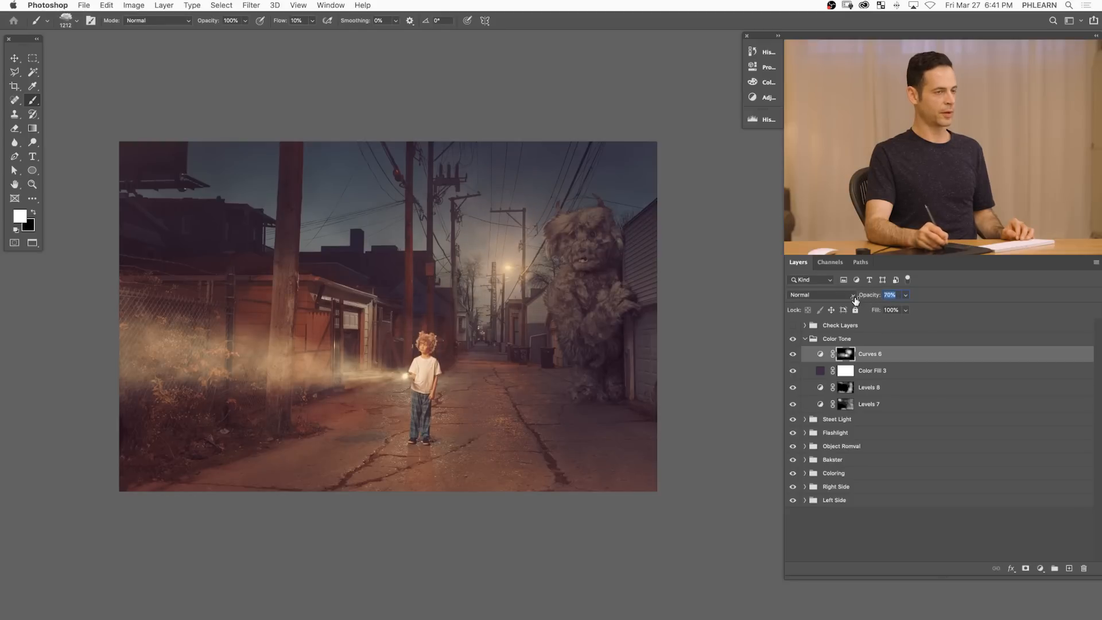
pyautogui.moveTo(584, 379)
pyautogui.mouseDown()
pyautogui.moveTo(570, 388)
pyautogui.moveTo(589, 379)
pyautogui.mouseUp()
# - Compare the image with and without Color Fill 3 and fine-tune that layer's opacity
pyautogui.click(793, 371)
pyautogui.click(793, 371)
pyautogui.click(793, 372)
pyautogui.click(793, 374)
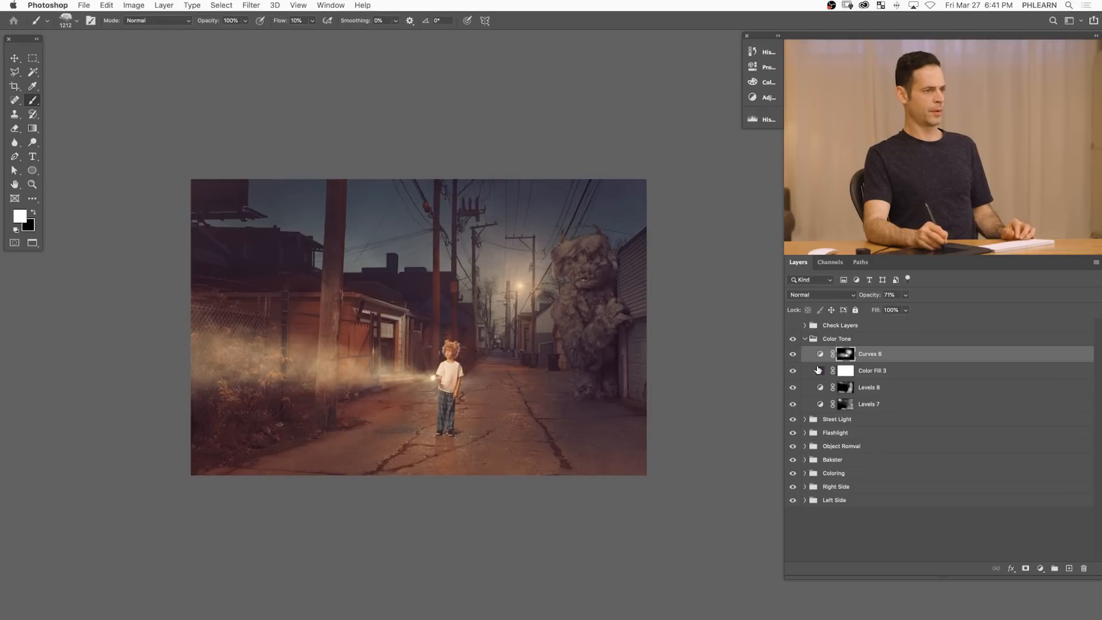
pyautogui.click(872, 370)
pyautogui.moveTo(872, 296); pyautogui.dragTo(870, 315)
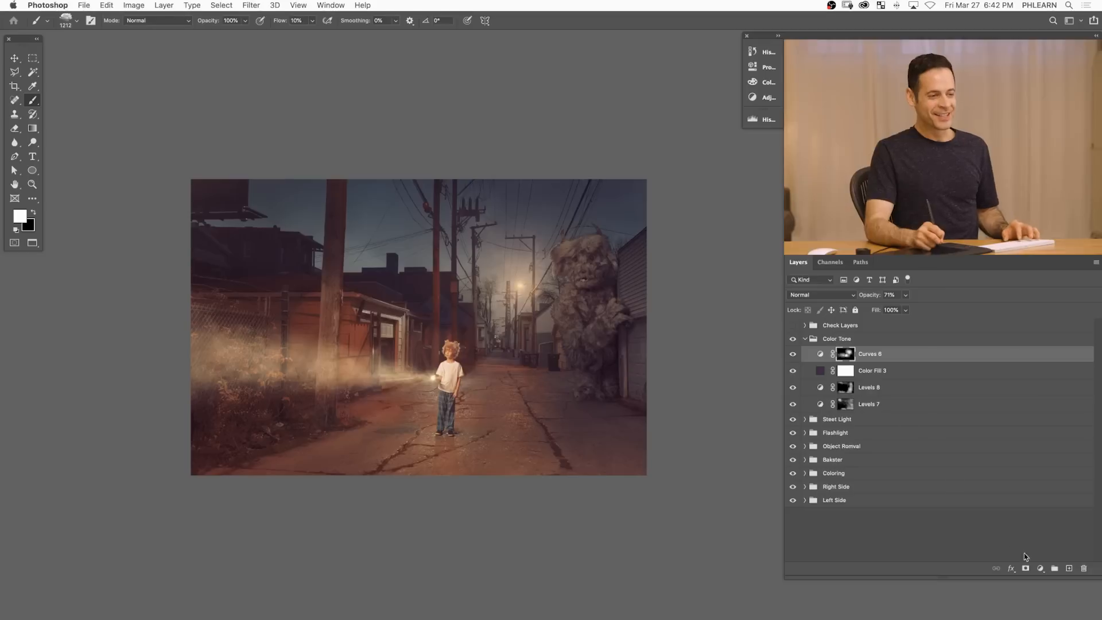
# - Add a Gradient Map adjustment layer above Curves 6 with the Black, White preset, and move the Gradient Editor clear of the image
pyautogui.click(1040, 569)
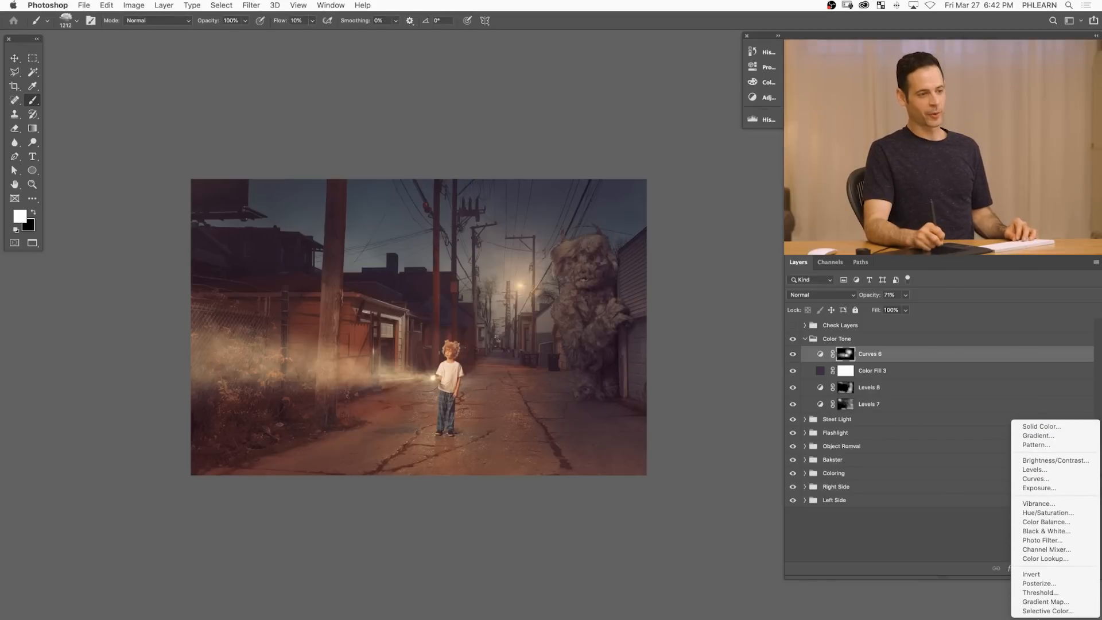
pyautogui.click(1044, 602)
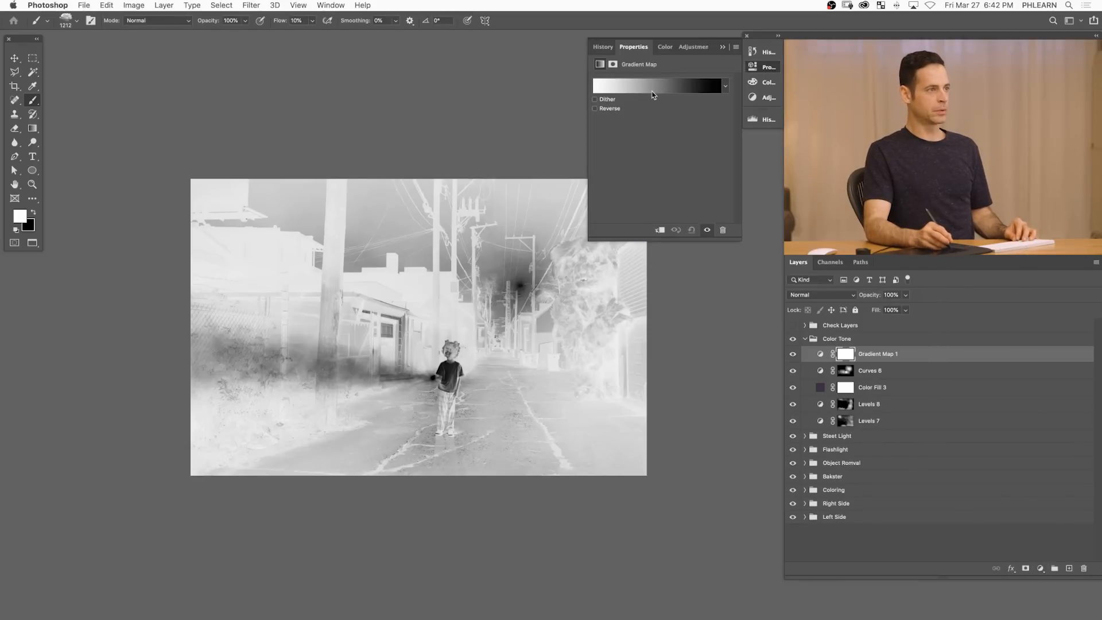
pyautogui.click(648, 89)
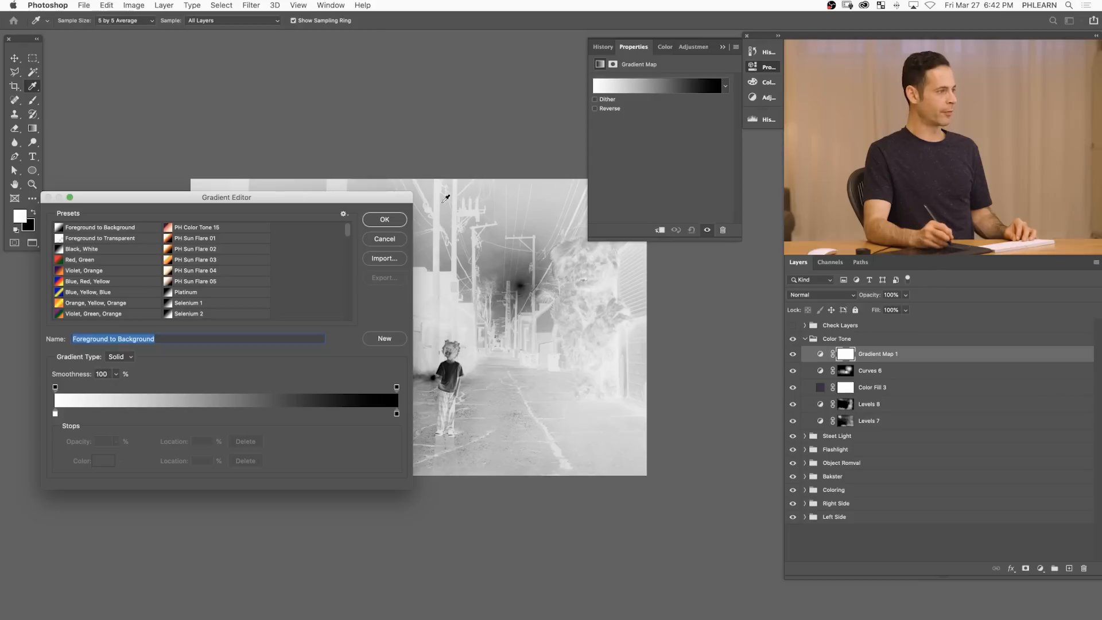
pyautogui.click(121, 228)
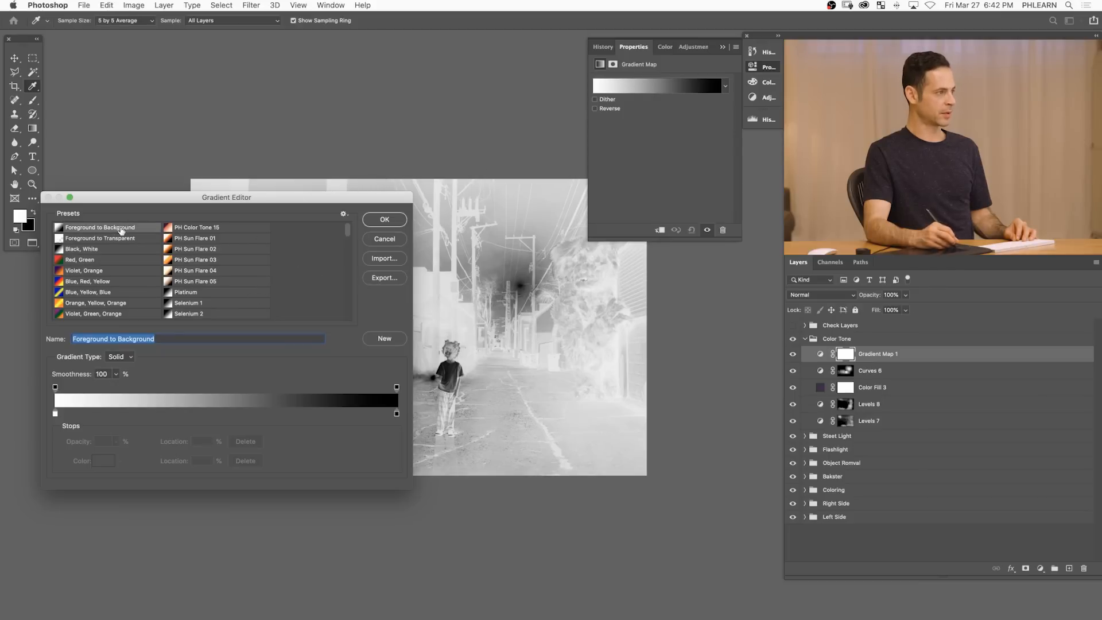
pyautogui.click(99, 252)
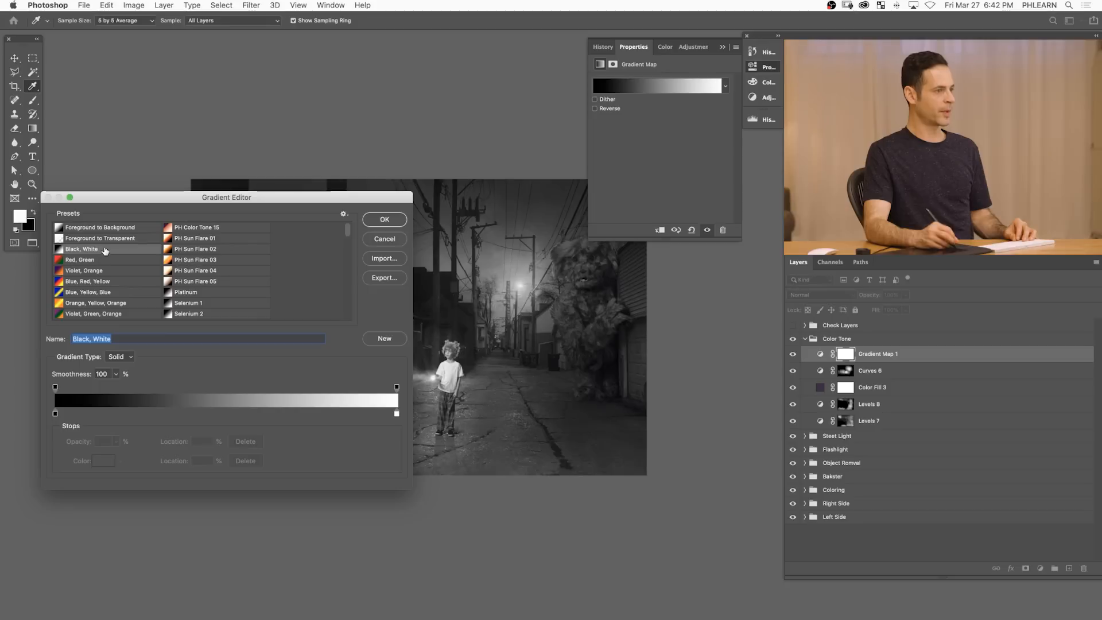
pyautogui.click(758, 74)
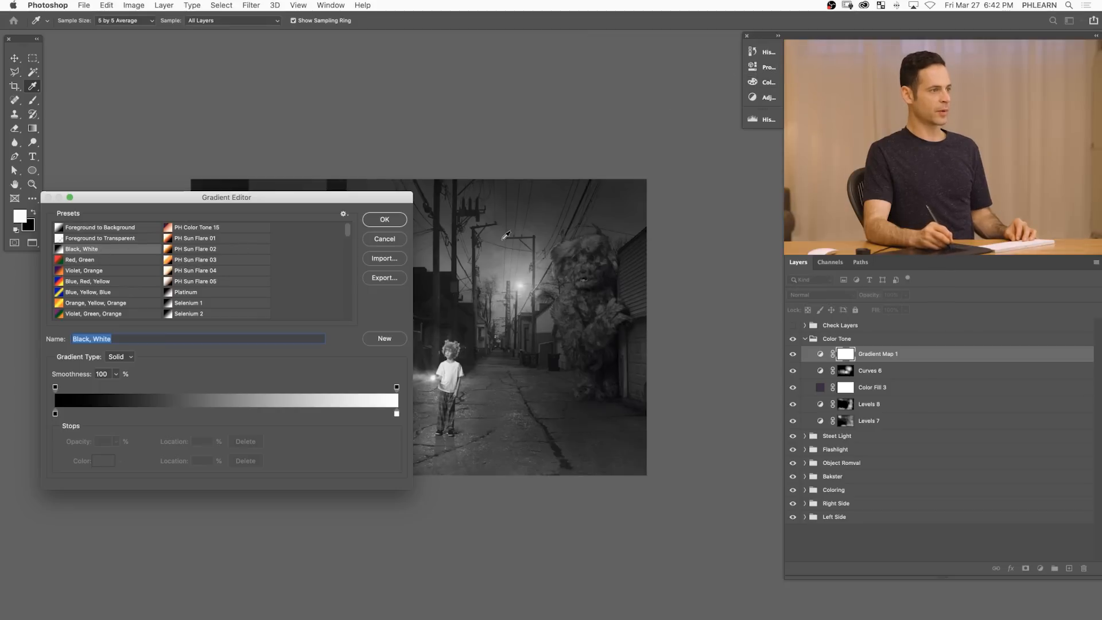
pyautogui.press('space')
pyautogui.moveTo(453, 248); pyautogui.dragTo(520, 323)
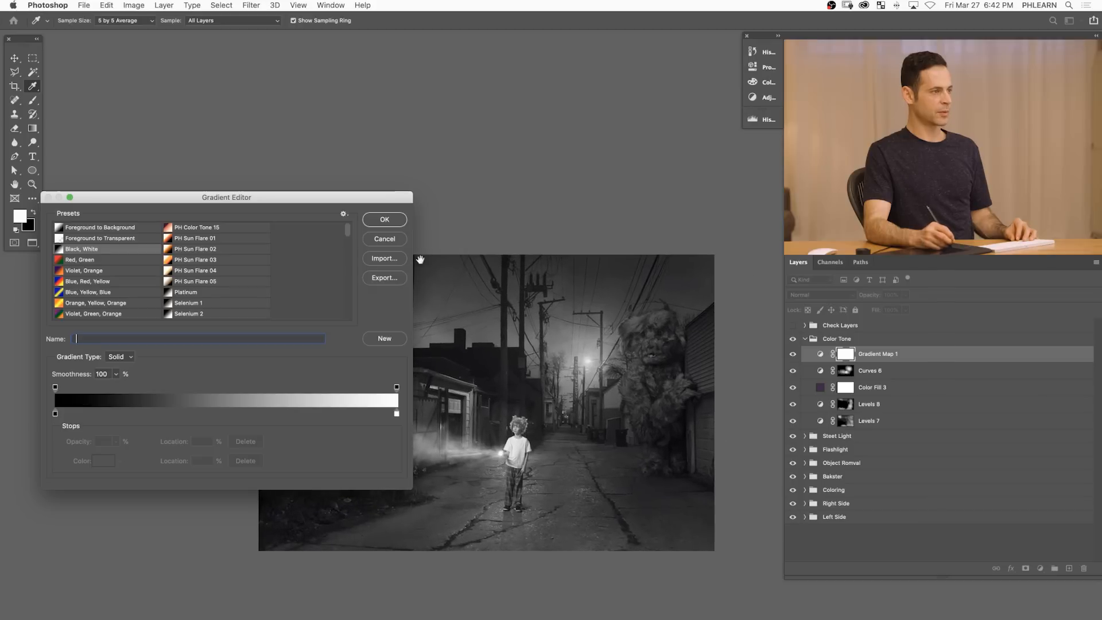
pyautogui.moveTo(346, 200); pyautogui.dragTo(332, 62)
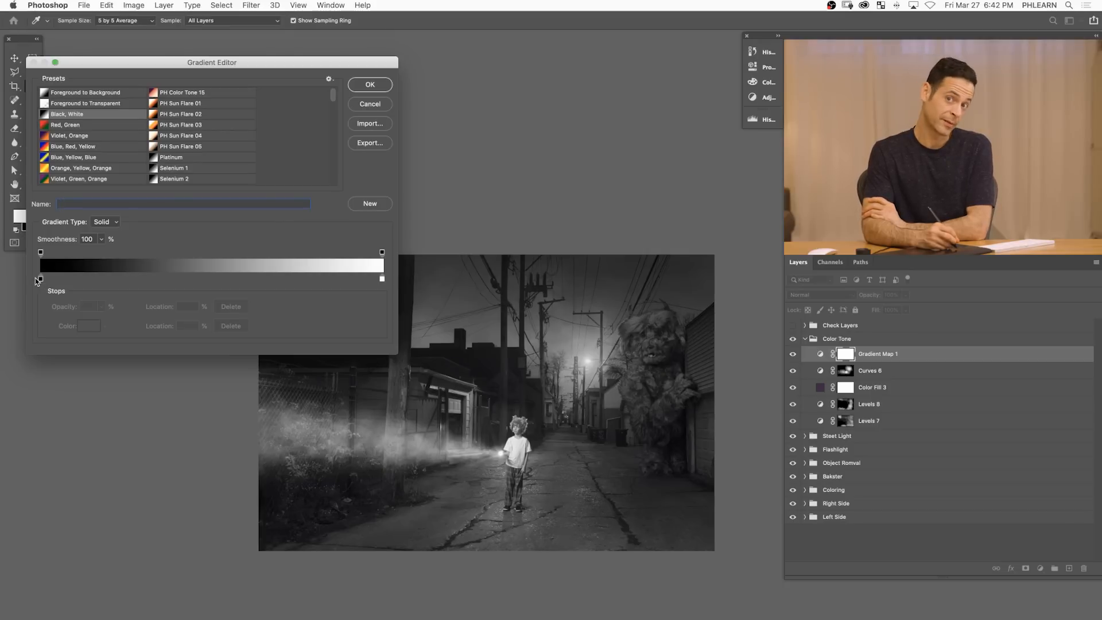
# - Change the gradient's white end stop to a pale cream, #fff8d5
pyautogui.click(382, 279)
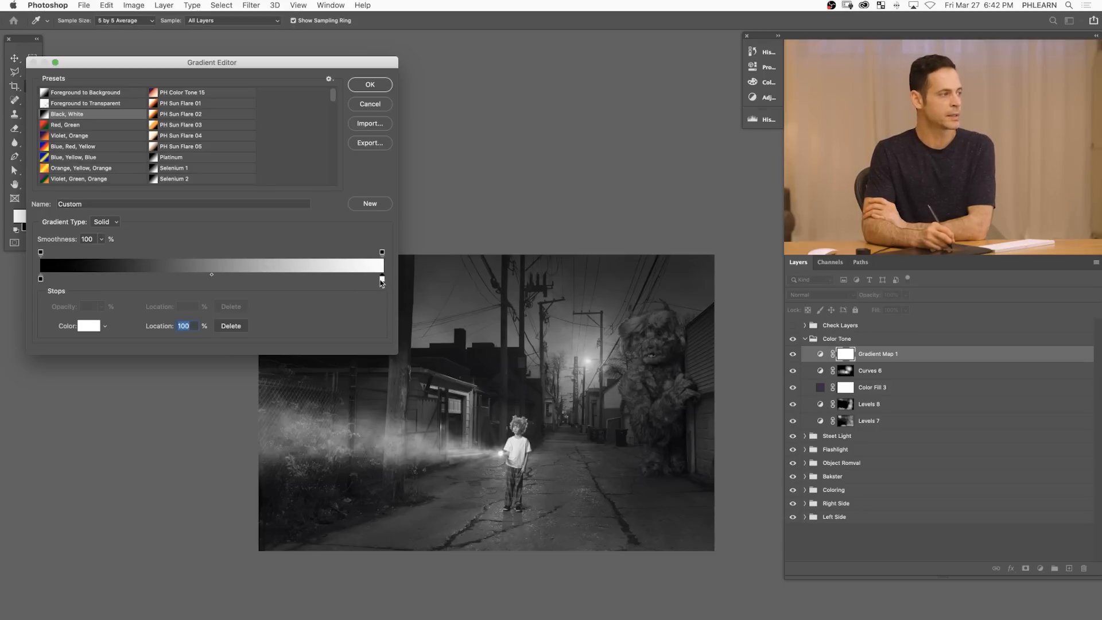
pyautogui.click(89, 326)
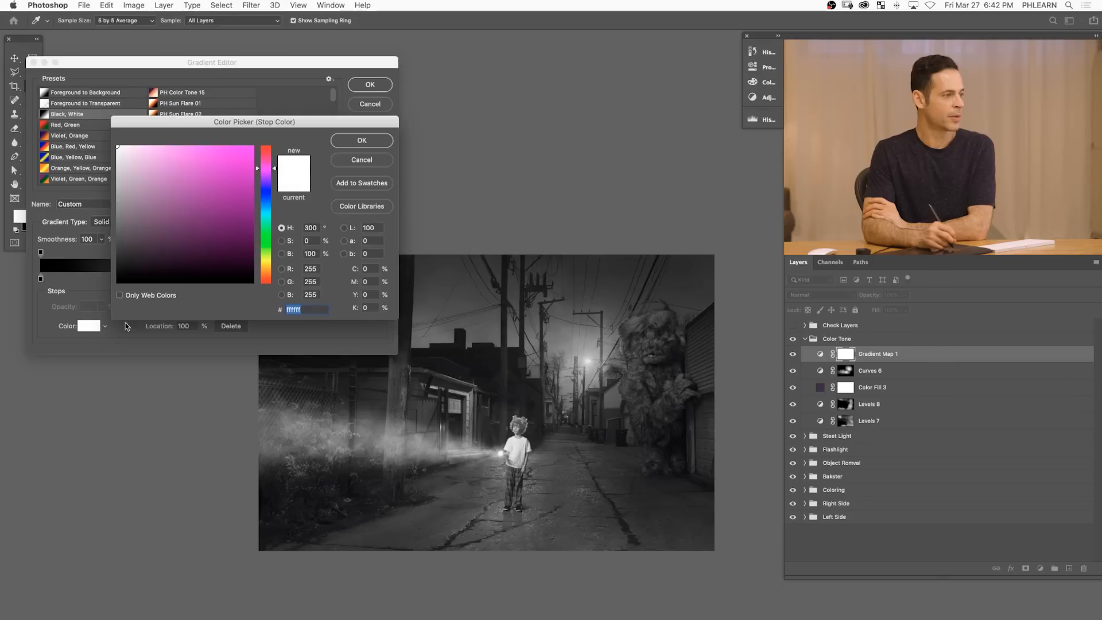
pyautogui.click(269, 266)
pyautogui.moveTo(141, 148); pyautogui.dragTo(138, 140)
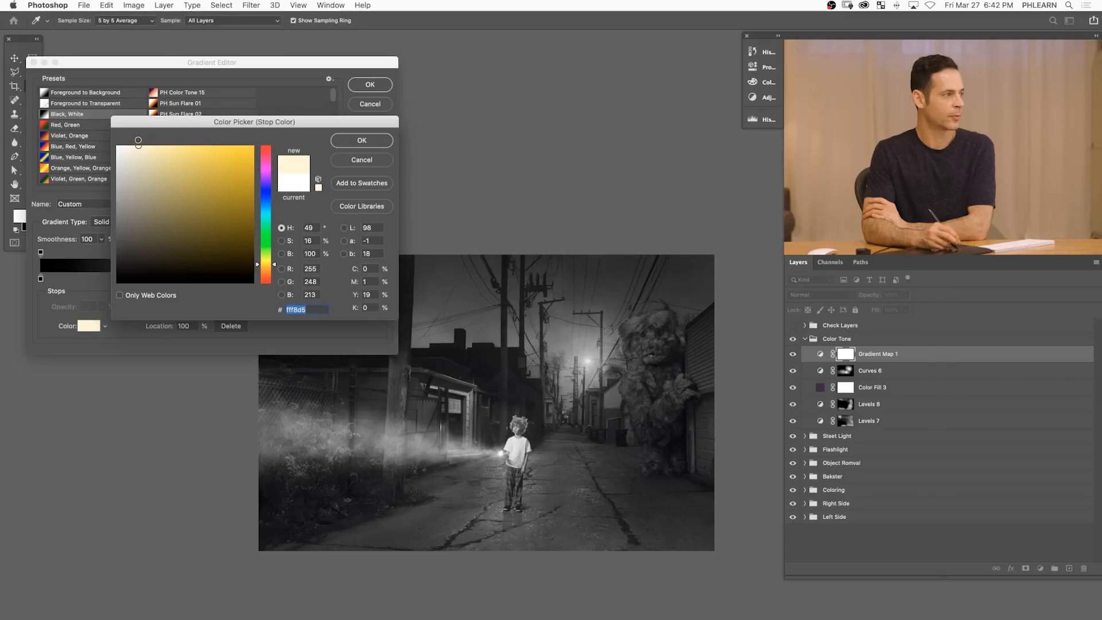
pyautogui.click(356, 141)
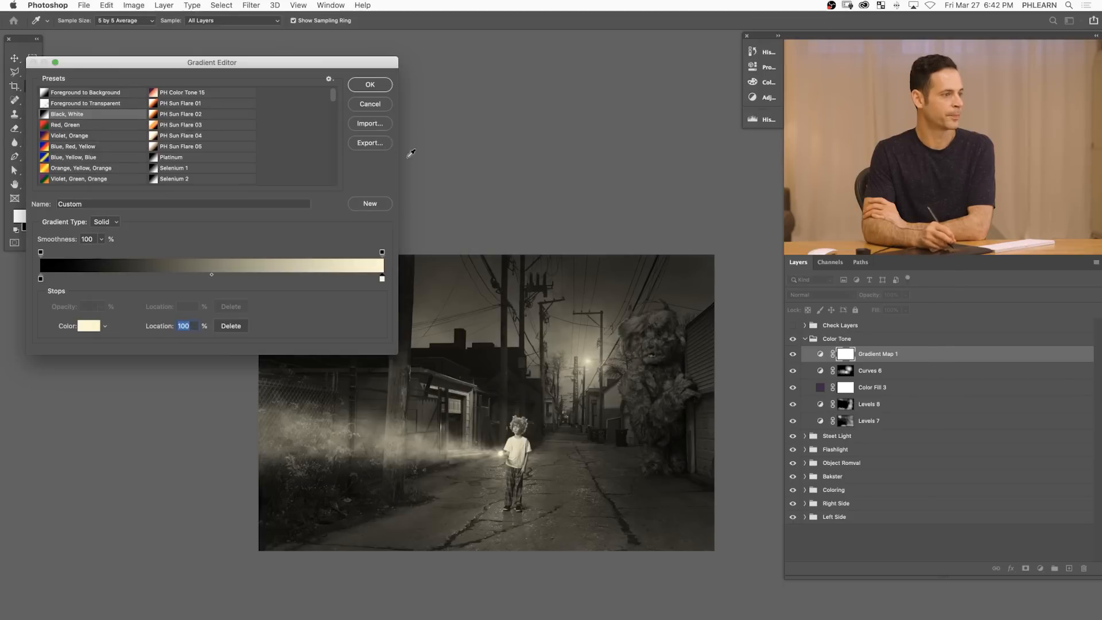
# - Add a gradient color stop at 17% and set it to dark purple, #2b1832
pyautogui.doubleClick(101, 282)
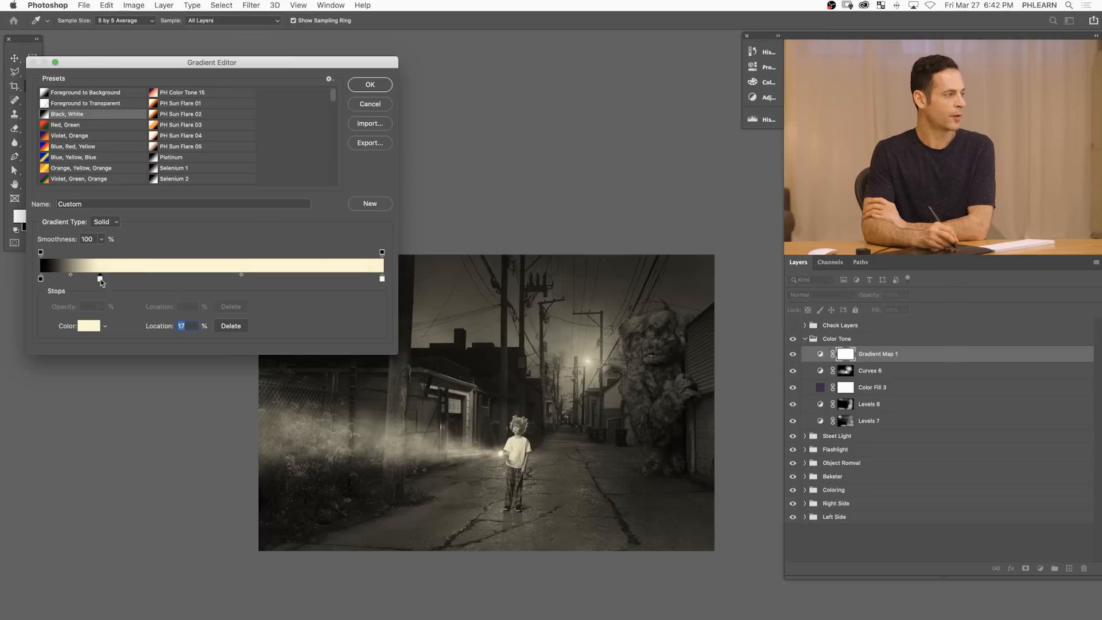
pyautogui.moveTo(266, 194); pyautogui.dragTo(265, 174)
pyautogui.moveTo(224, 224)
pyautogui.mouseDown()
pyautogui.moveTo(211, 258)
pyautogui.moveTo(191, 256)
pyautogui.mouseUp()
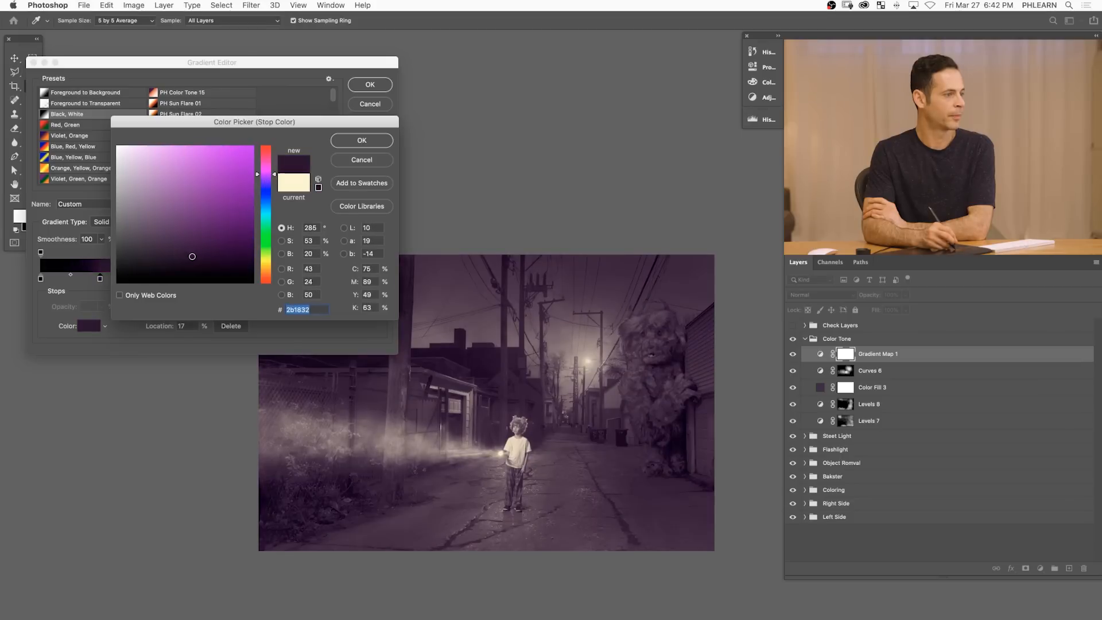
pyautogui.click(348, 150)
# - Add a gradient color stop at 48% and set it to muted orange, #976845
pyautogui.click(204, 279)
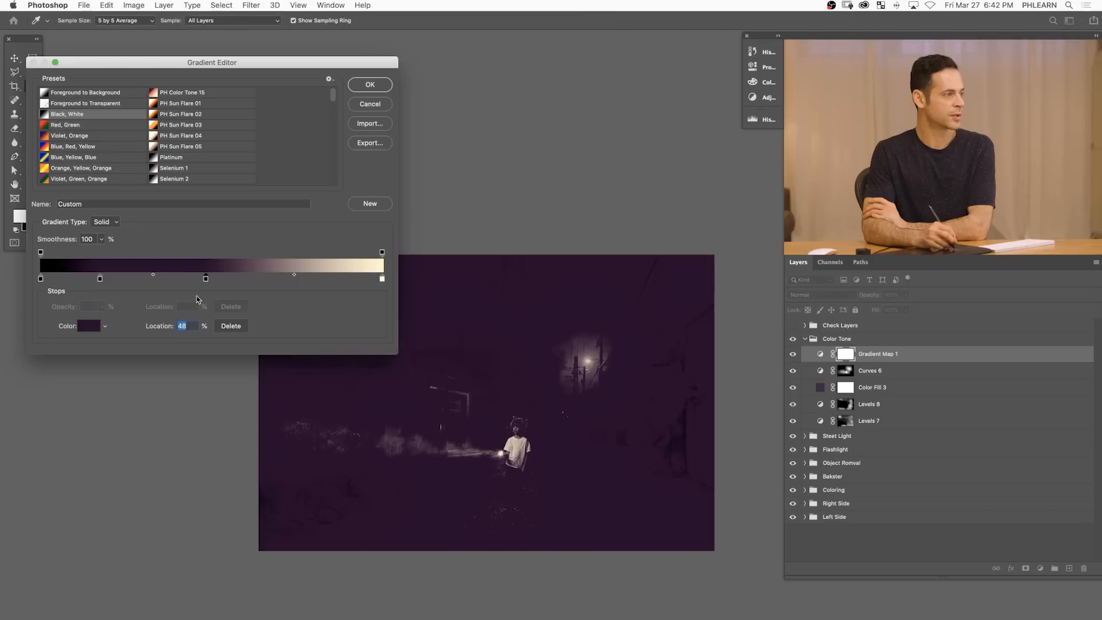
pyautogui.click(86, 326)
pyautogui.click(266, 273)
pyautogui.moveTo(228, 233); pyautogui.dragTo(191, 201)
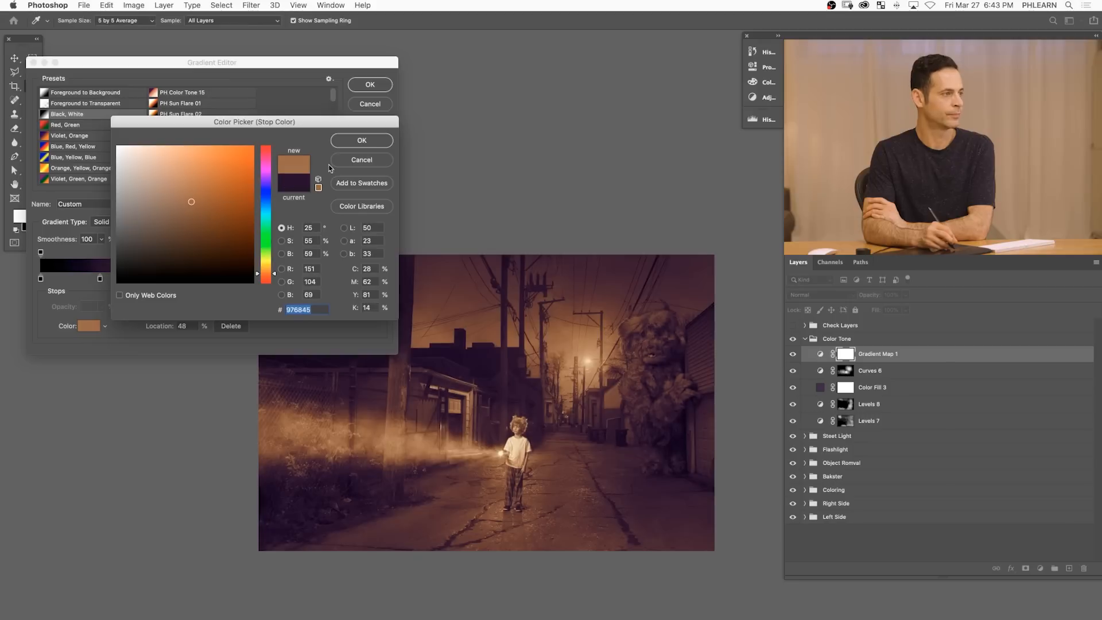
pyautogui.click(358, 141)
# - Add a gradient color stop at 80% and set it to soft yellow, #d7d27c
pyautogui.click(313, 280)
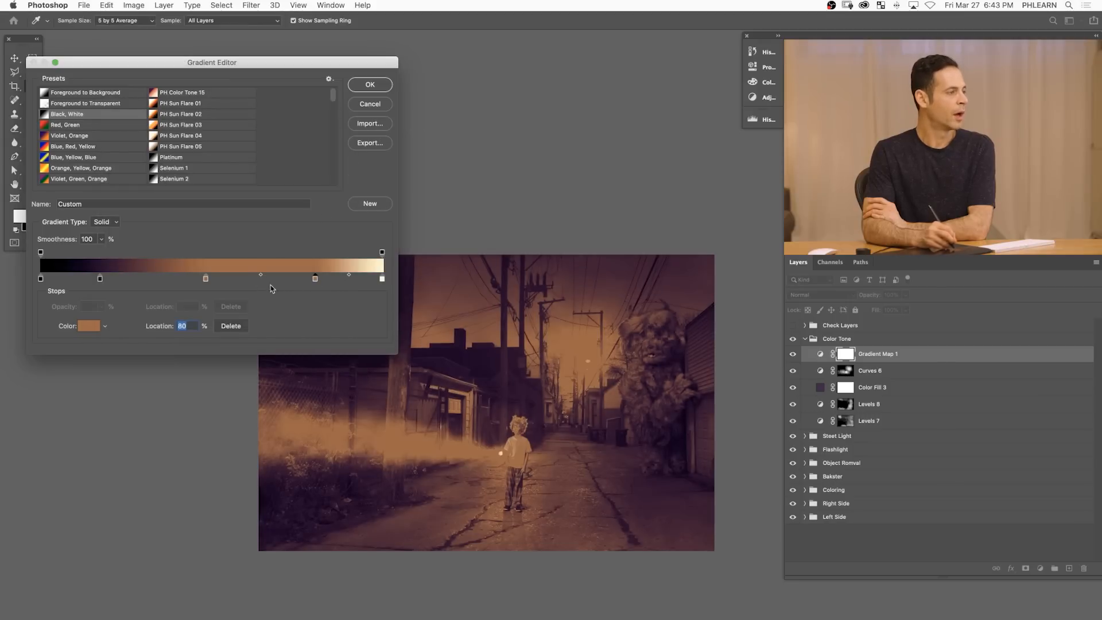
pyautogui.doubleClick(314, 280)
pyautogui.click(266, 262)
pyautogui.click(179, 168)
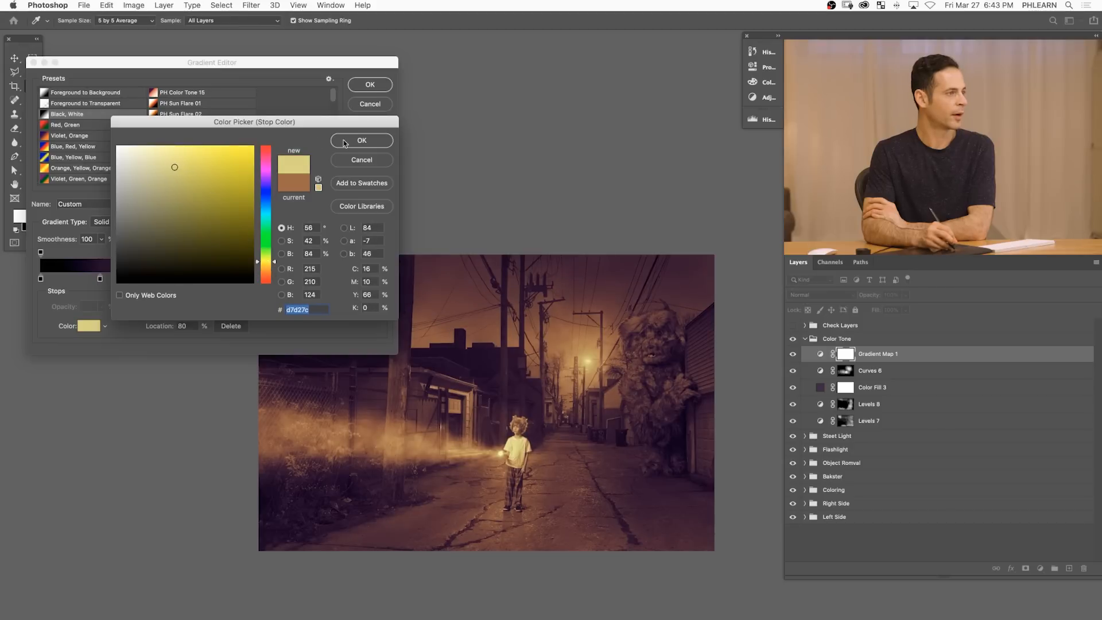
pyautogui.click(362, 140)
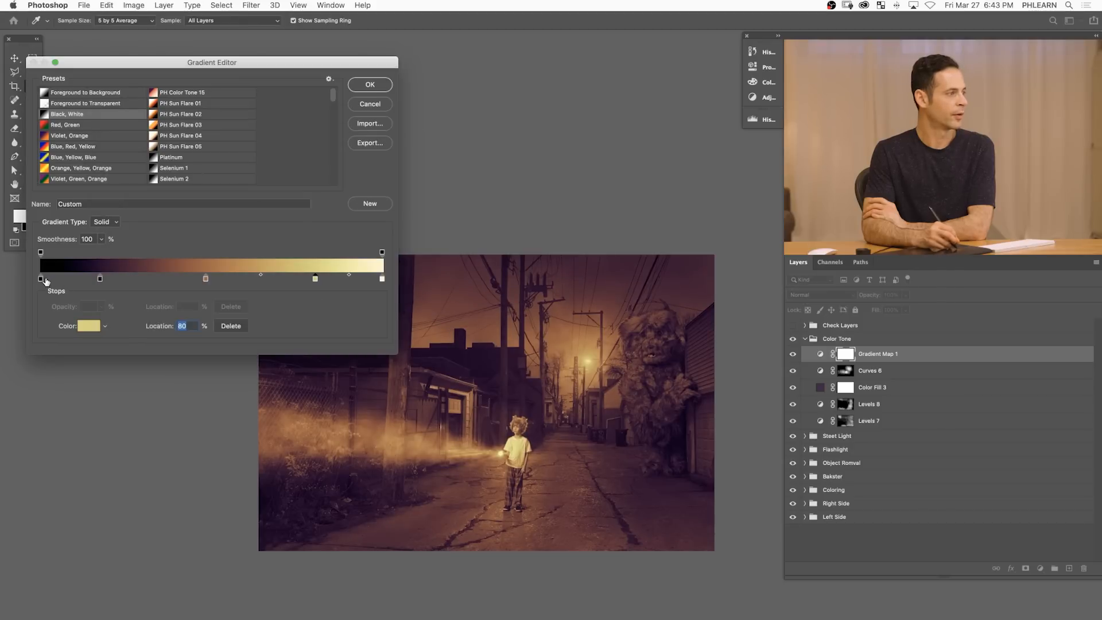
# - Add a gradient color stop at 6% and set it to dark navy blue, #12172e
pyautogui.moveTo(54, 280); pyautogui.dragTo(61, 280)
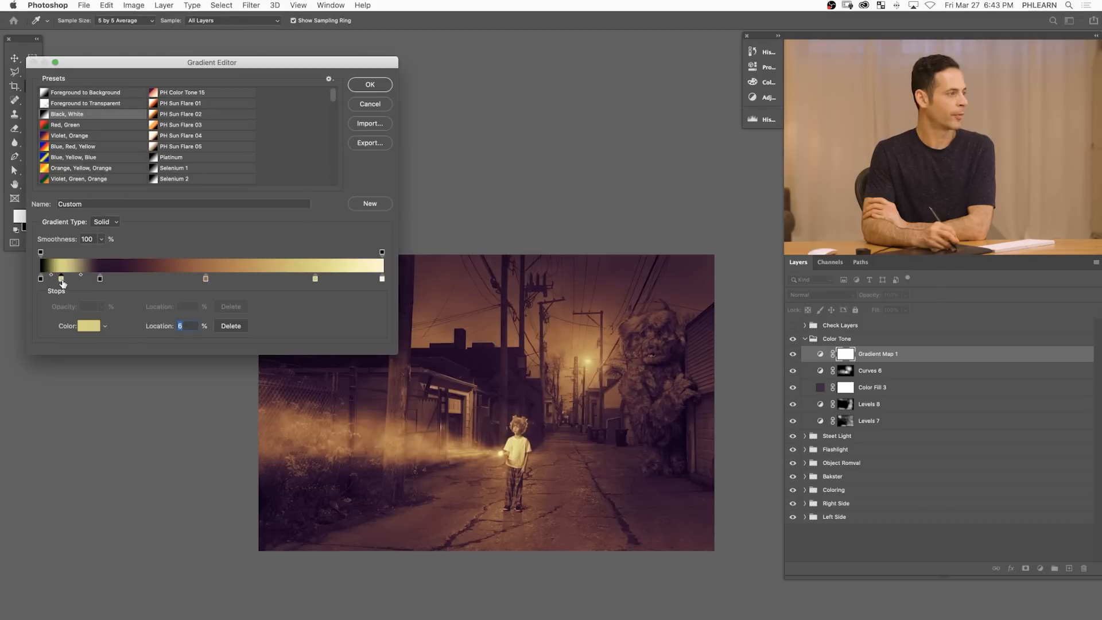
pyautogui.click(88, 325)
pyautogui.moveTo(266, 203); pyautogui.dragTo(207, 253)
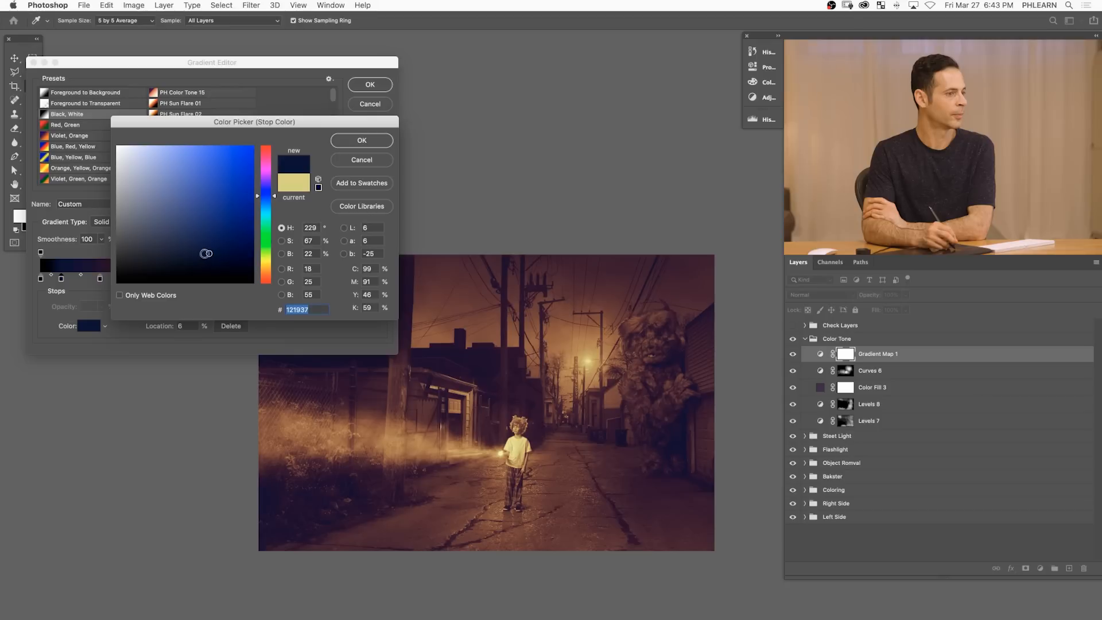
pyautogui.click(361, 141)
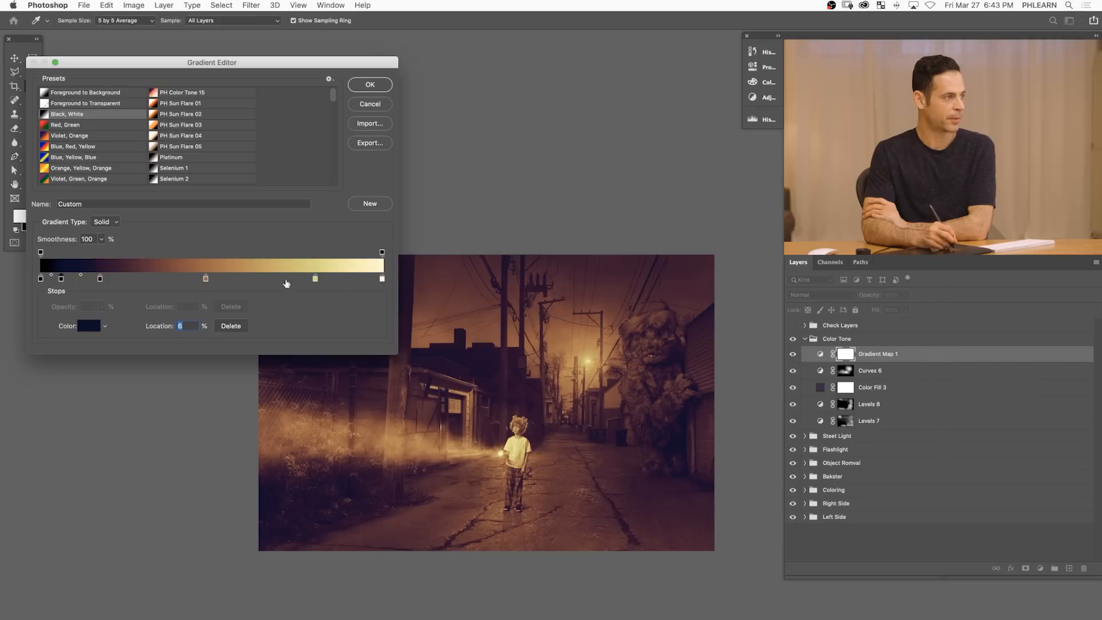
# - Move the orange gradient stop to 44% and the yellow stop to 76%
pyautogui.click(206, 279)
pyautogui.moveTo(219, 282); pyautogui.dragTo(193, 281)
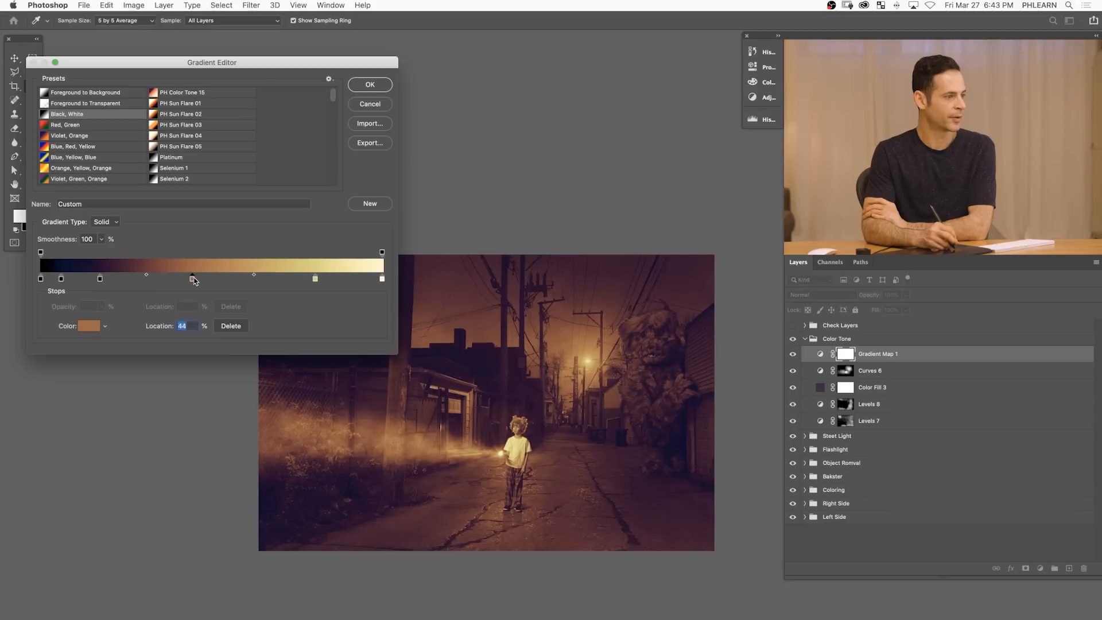
pyautogui.moveTo(313, 280)
pyautogui.mouseDown()
pyautogui.moveTo(335, 282)
pyautogui.moveTo(292, 280)
pyautogui.mouseUp()
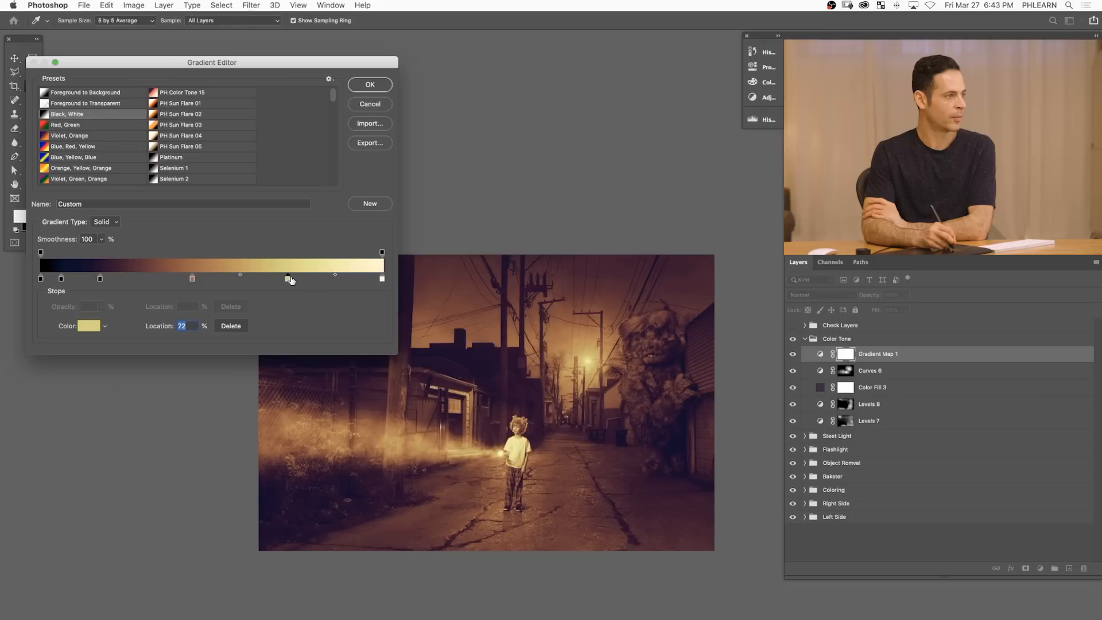
# - Move the dark purple gradient stop to 18% and change its color to a lighter muted purple, #392440
pyautogui.moveTo(100, 280)
pyautogui.mouseDown()
pyautogui.moveTo(130, 283)
pyautogui.moveTo(105, 283)
pyautogui.mouseUp()
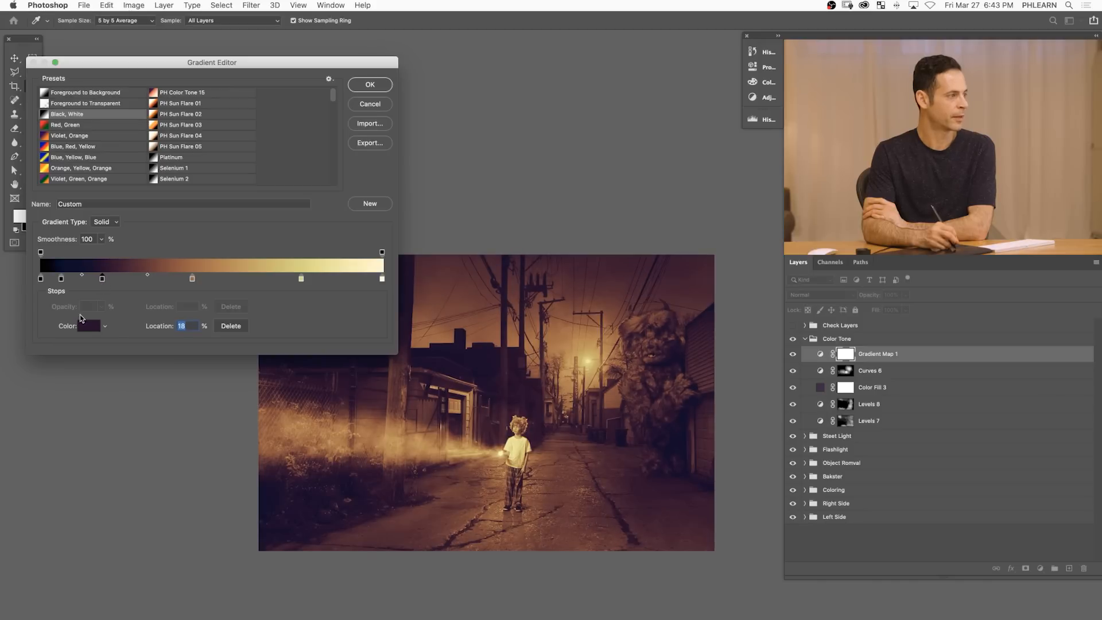
pyautogui.click(85, 325)
pyautogui.click(173, 246)
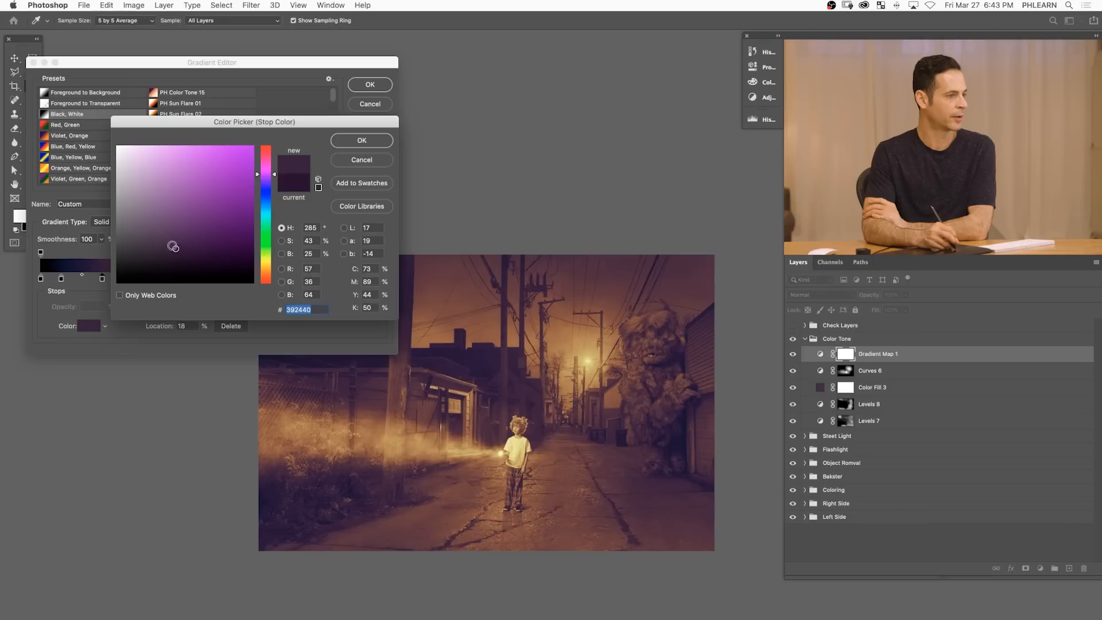
pyautogui.press('Return')
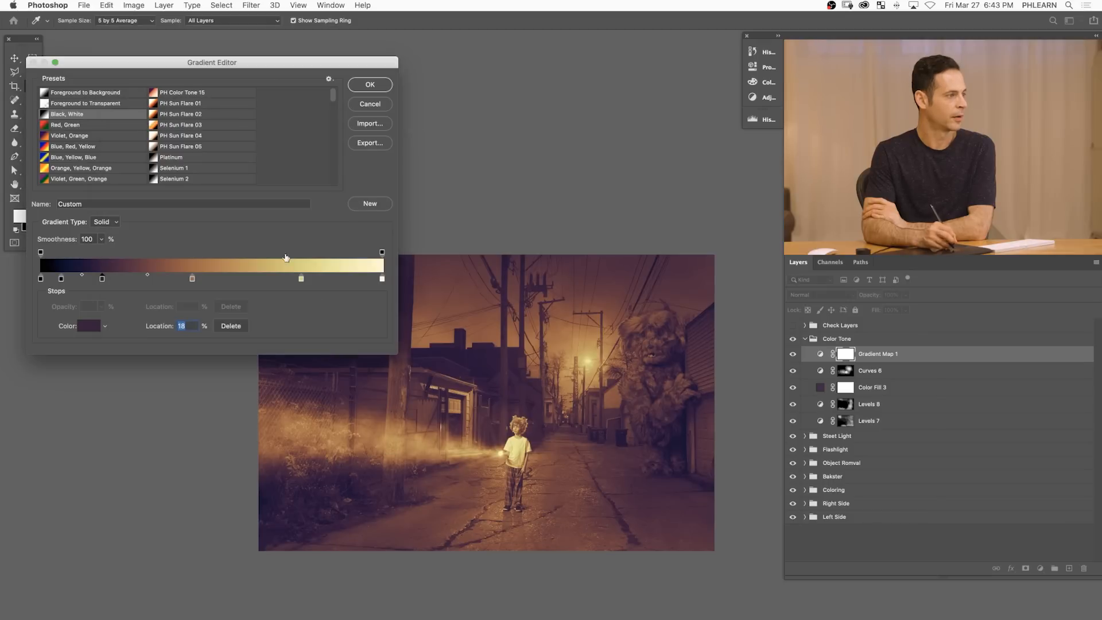
# - Change the yellow gradient stop at 76% to a desaturated warm beige, #d2c79c
pyautogui.click(302, 280)
pyautogui.click(89, 326)
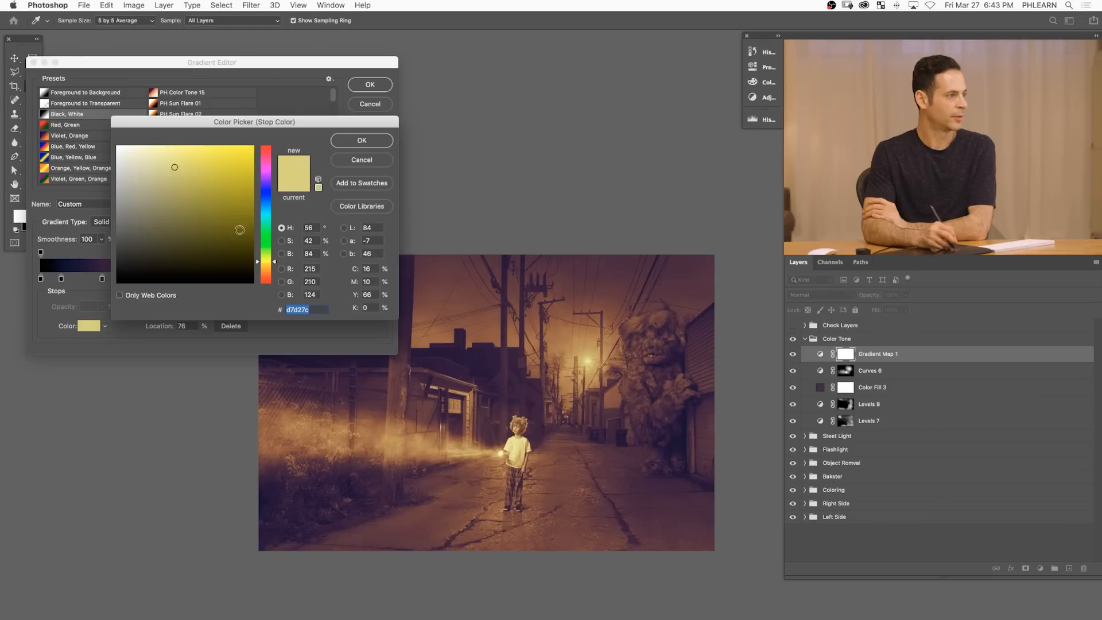
pyautogui.moveTo(277, 267); pyautogui.dragTo(276, 266)
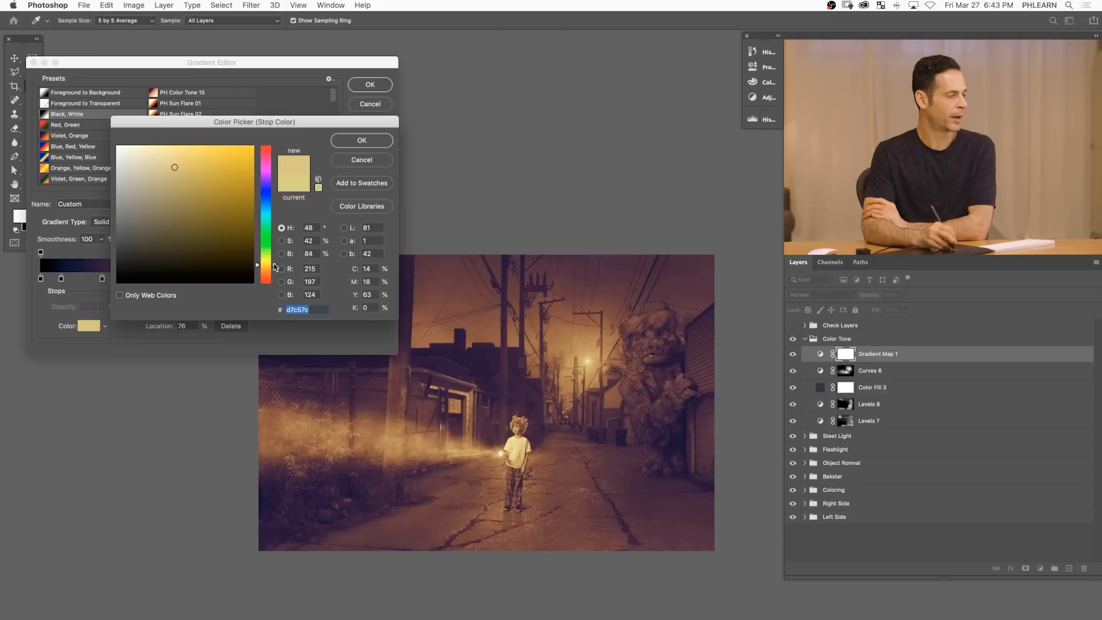
pyautogui.moveTo(166, 170); pyautogui.dragTo(153, 177)
pyautogui.click(151, 171)
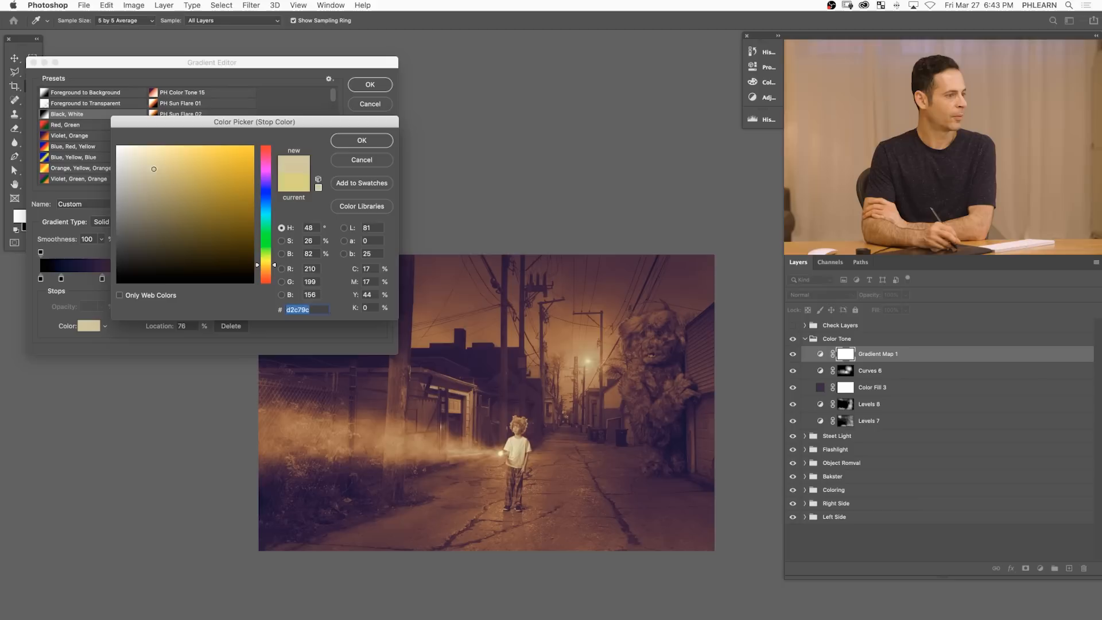
pyautogui.click(362, 140)
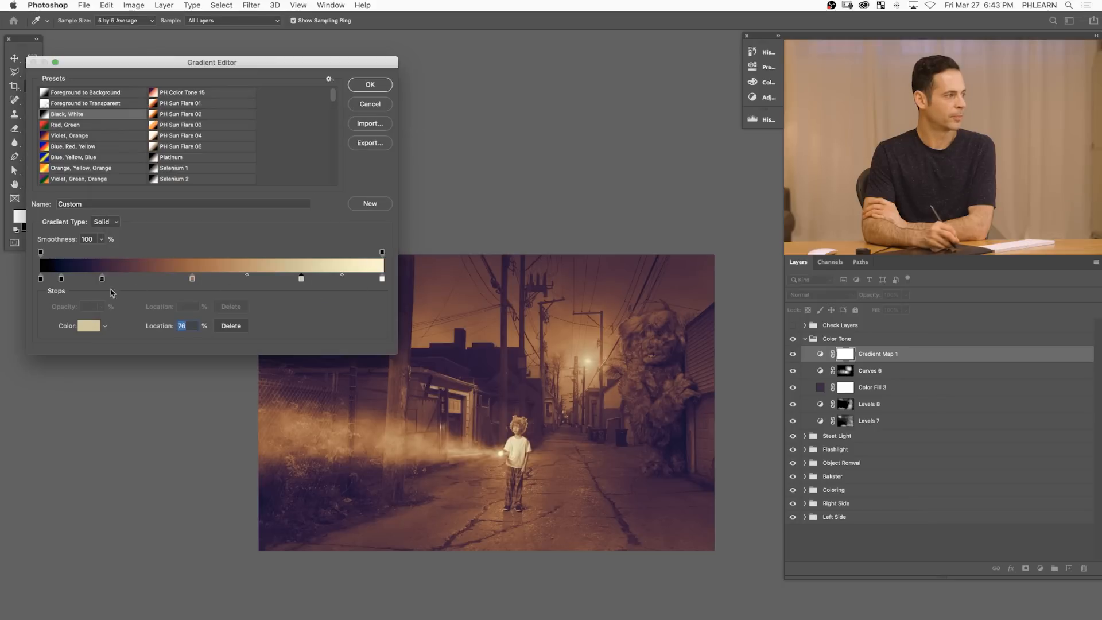
# - Darken the navy gradient stop to #101426 and make it the gradient's starting color at 0% in place of black
pyautogui.click(61, 279)
pyautogui.click(89, 326)
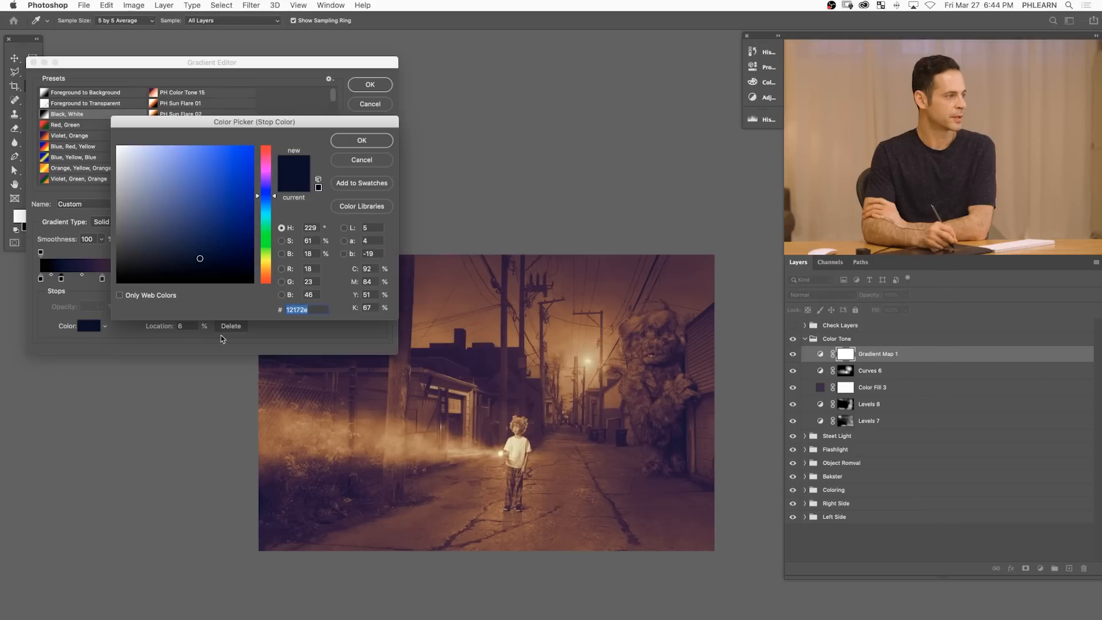
pyautogui.moveTo(200, 260)
pyautogui.mouseDown()
pyautogui.moveTo(187, 259)
pyautogui.moveTo(198, 237)
pyautogui.moveTo(216, 269)
pyautogui.moveTo(195, 263)
pyautogui.mouseUp()
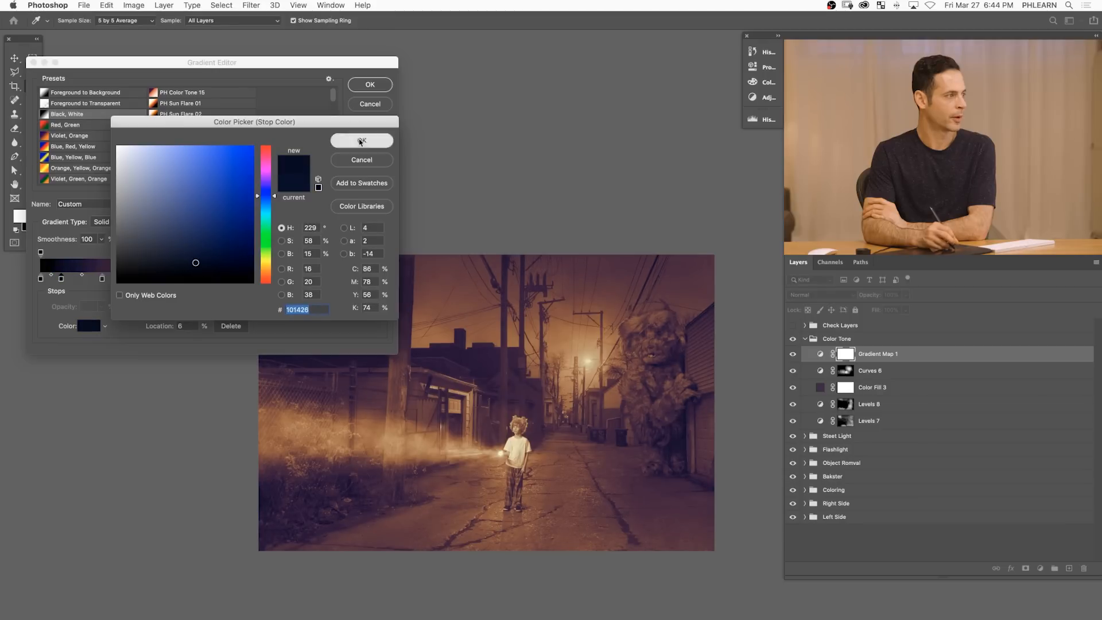
pyautogui.click(362, 140)
pyautogui.click(43, 279)
pyautogui.moveTo(43, 279)
pyautogui.mouseDown()
pyautogui.moveTo(51, 304)
pyautogui.moveTo(52, 278)
pyautogui.moveTo(30, 282)
pyautogui.mouseUp()
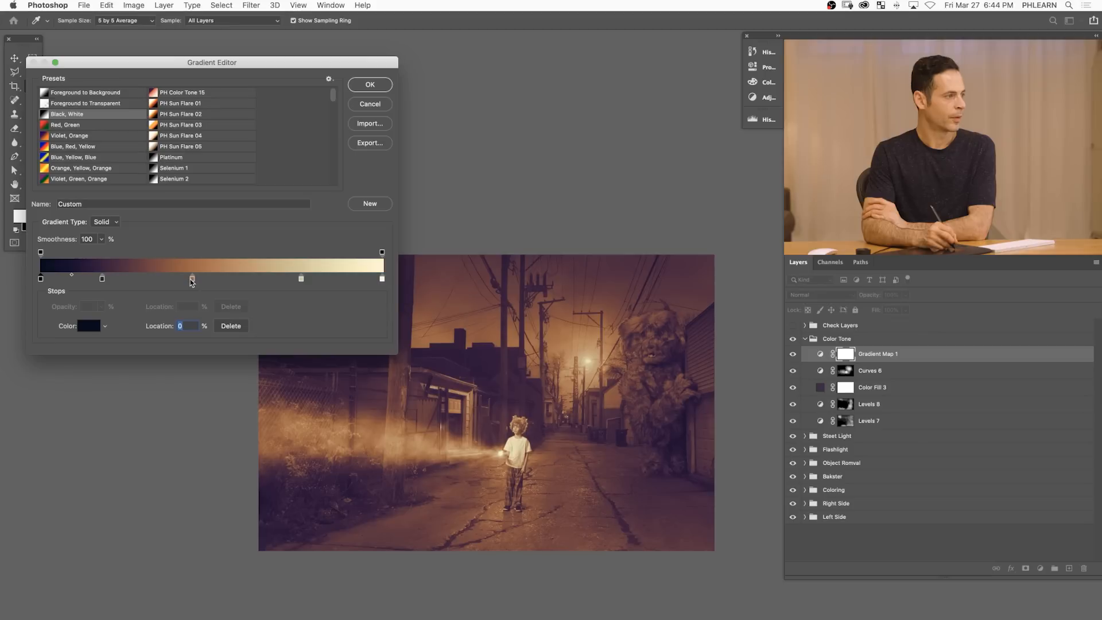
# - Shift the orange gradient stop at 44% to a redder tone, #975c45, and accept the custom gradient
pyautogui.click(192, 279)
pyautogui.click(90, 326)
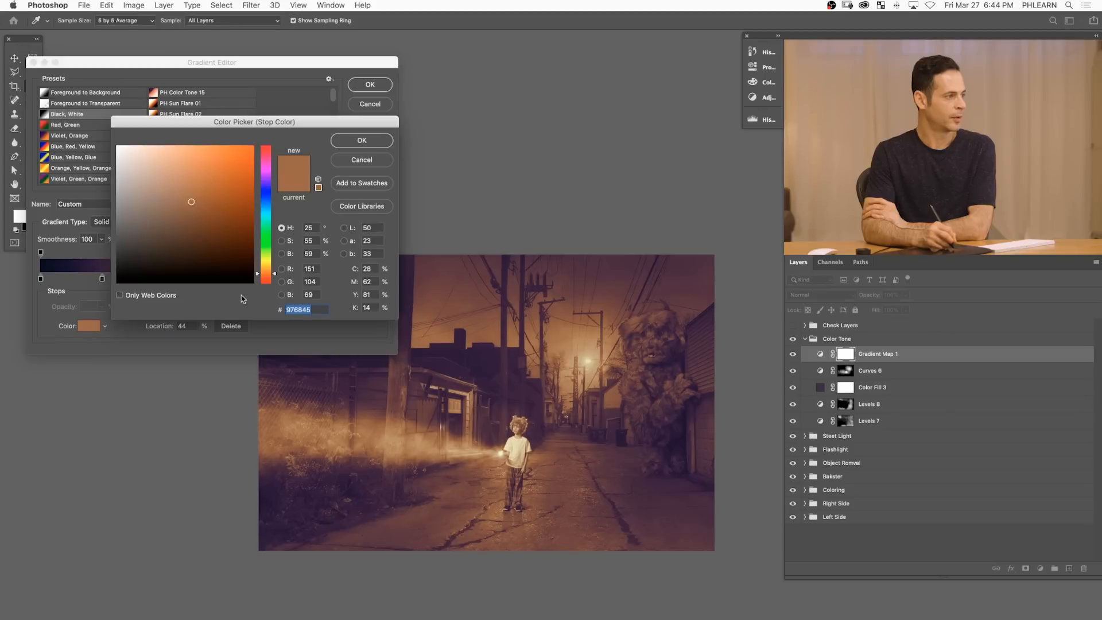
pyautogui.moveTo(273, 278); pyautogui.dragTo(276, 280)
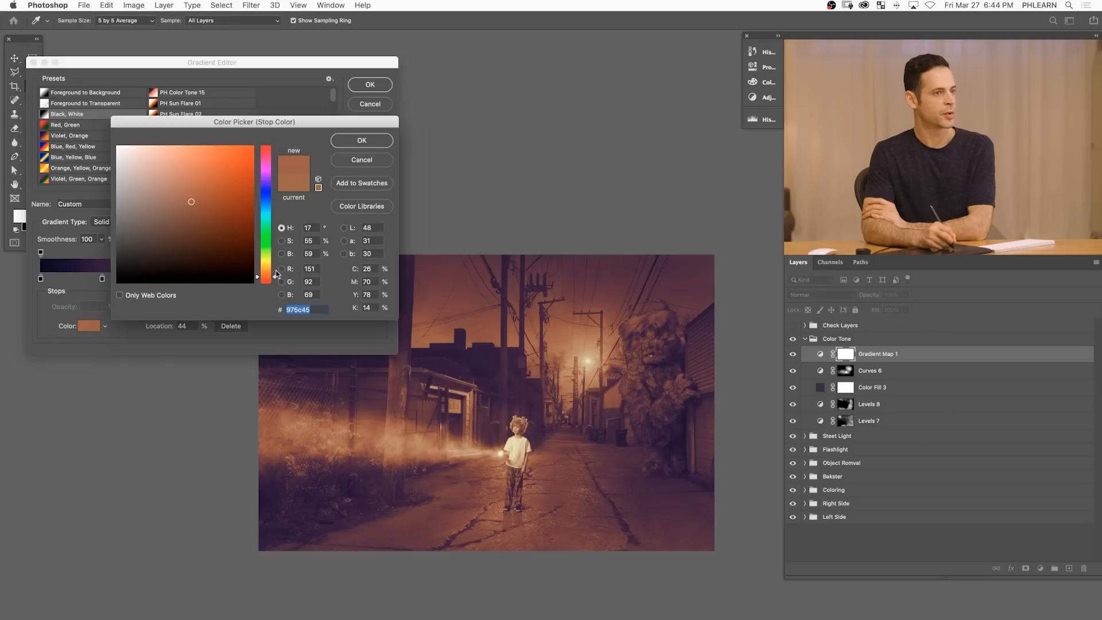
pyautogui.click(364, 141)
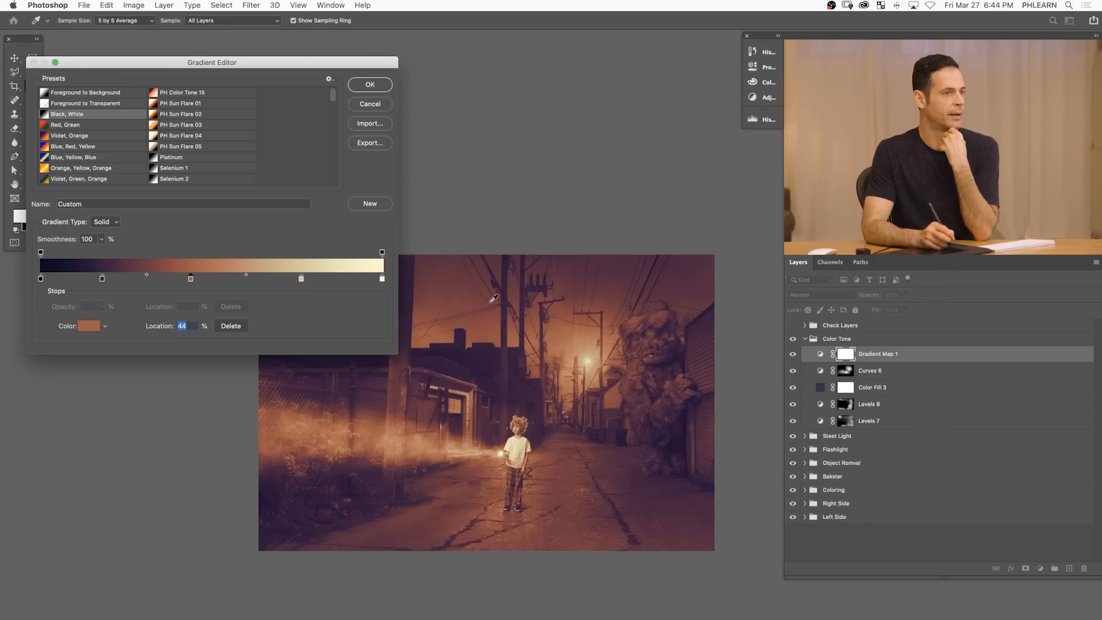
pyautogui.click(370, 85)
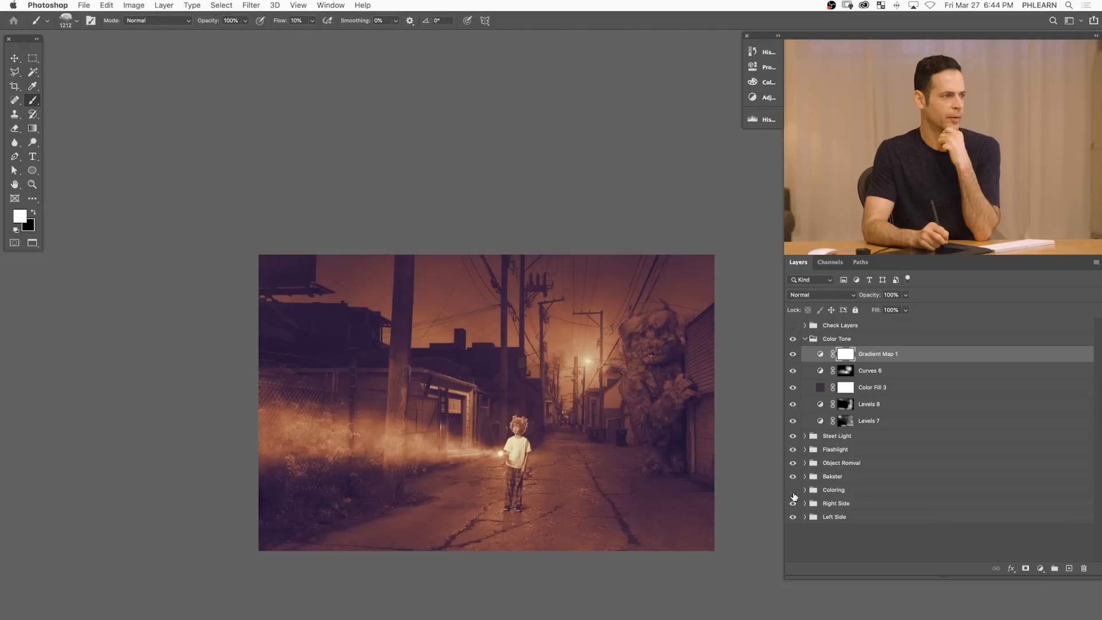
# - Set the Coloring group's opacity to 81% and the Gradient Map 1 layer's opacity to 33%
pyautogui.click(834, 489)
pyautogui.press('d')
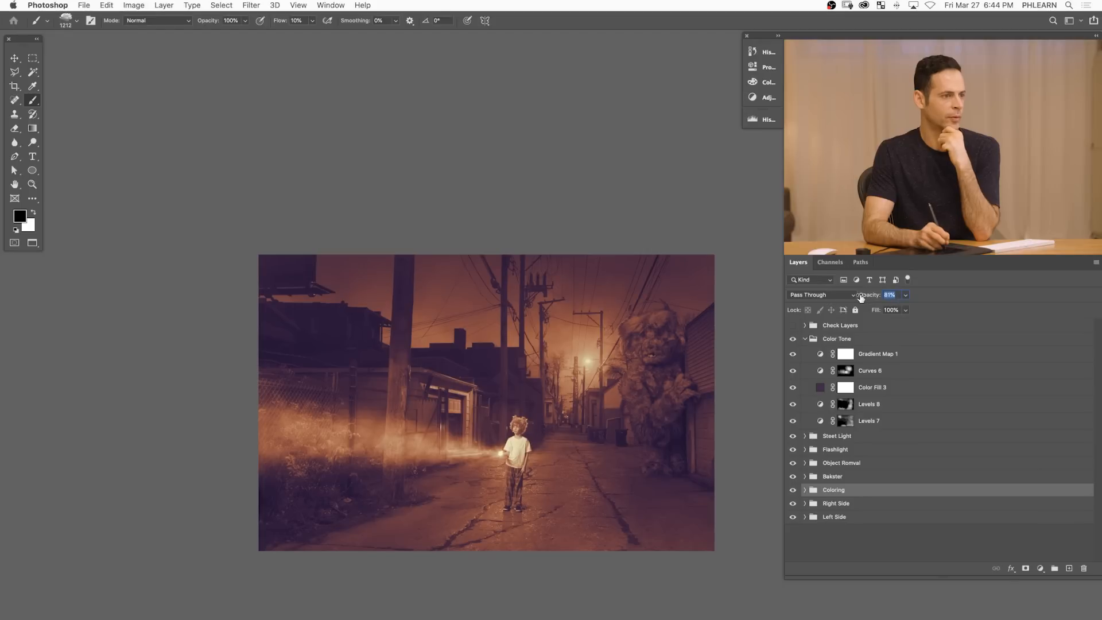
pyautogui.click(890, 355)
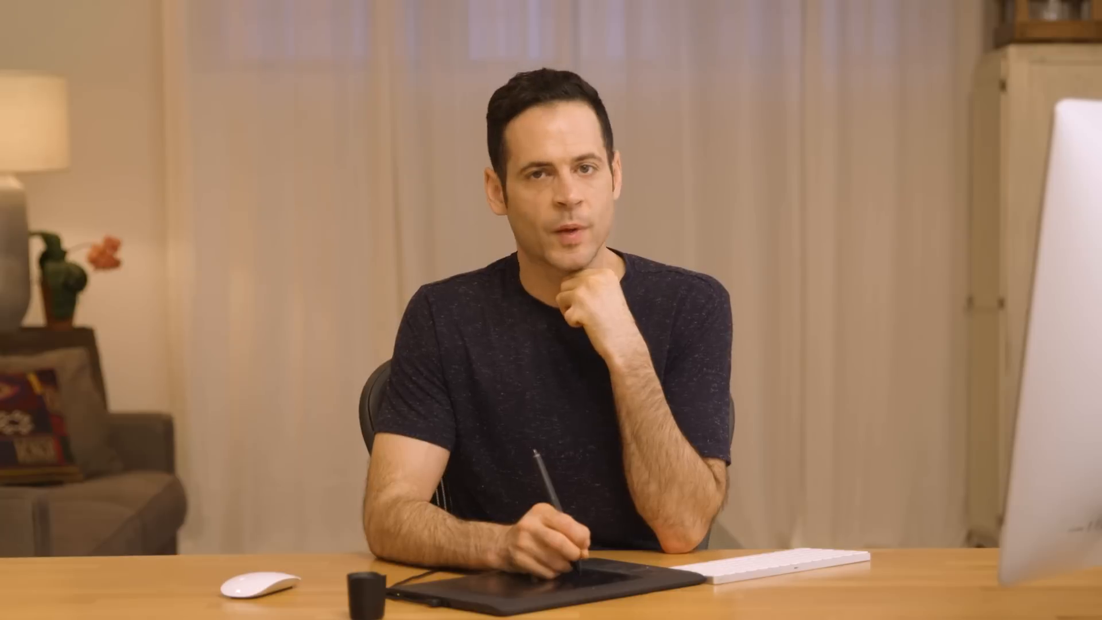
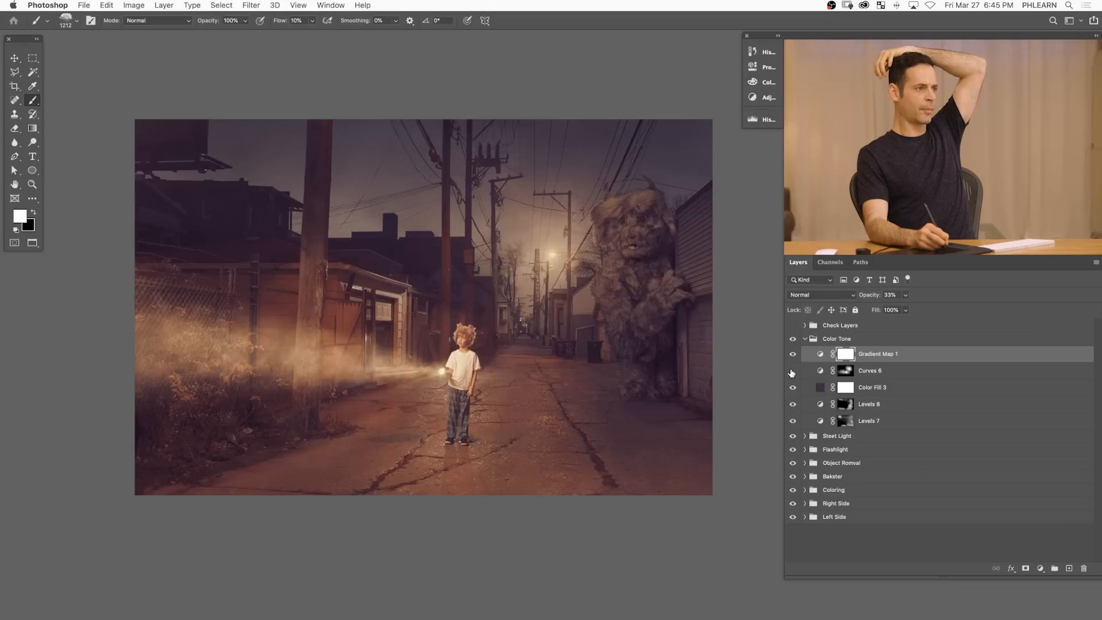
# - Check the effect of the Curves 6 layer and inspect its Blue channel curve
pyautogui.click(793, 372)
pyautogui.doubleClick(821, 371)
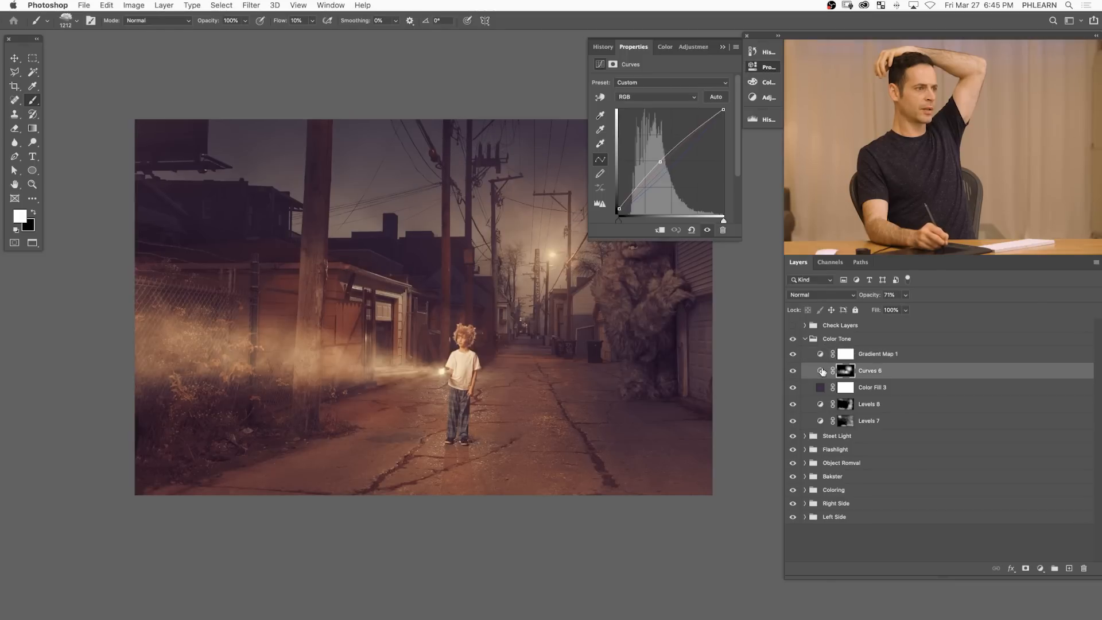
pyautogui.click(659, 101)
pyautogui.click(669, 124)
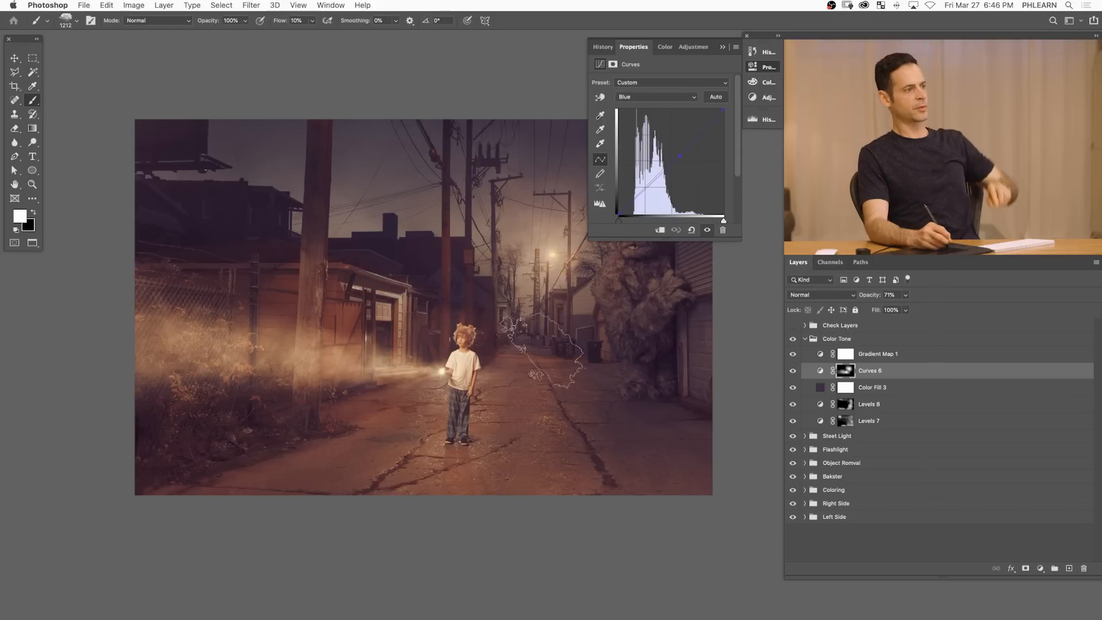
# - Compare the image with and without the Color Fill 3 layer and lower that layer's opacity to 20%
pyautogui.moveTo(528, 323); pyautogui.dragTo(499, 399)
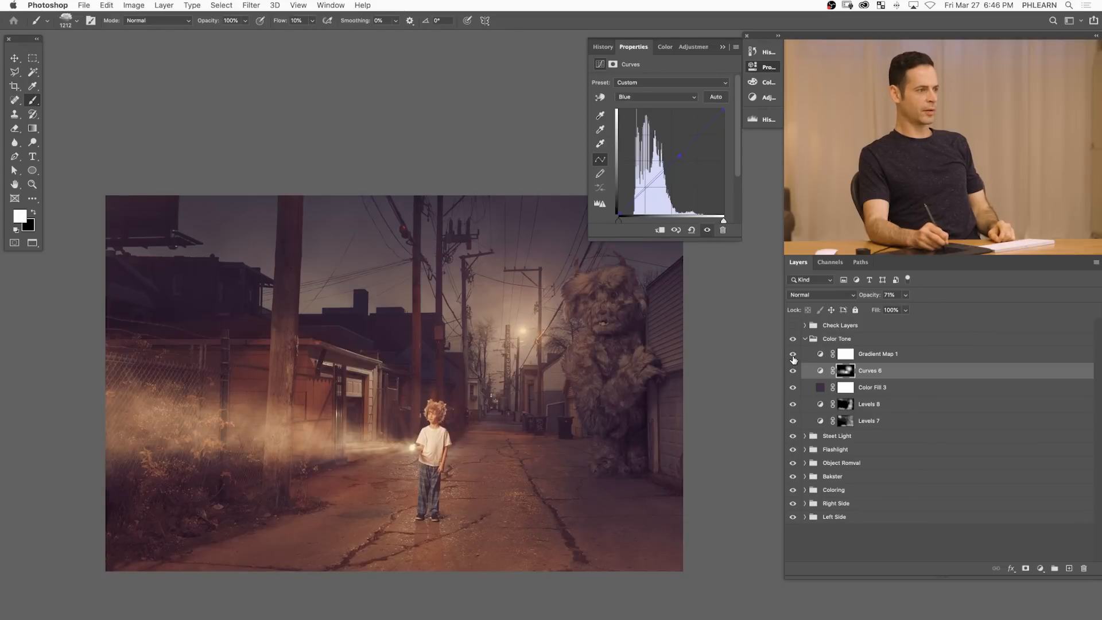
pyautogui.click(794, 388)
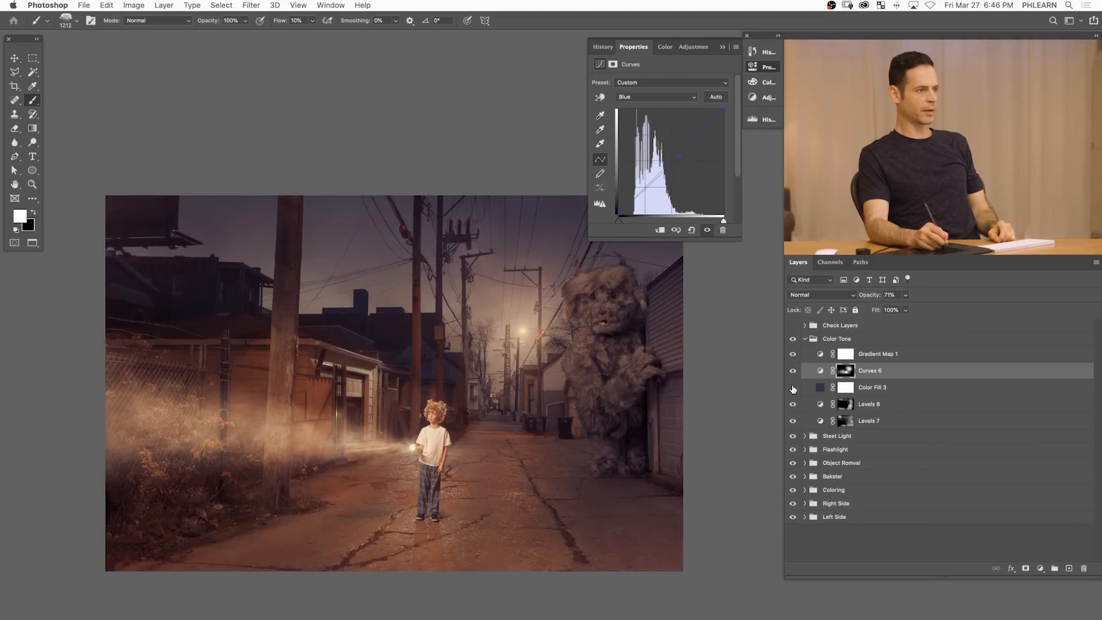
pyautogui.click(793, 389)
pyautogui.click(793, 389)
pyautogui.click(793, 390)
pyautogui.click(793, 390)
pyautogui.click(793, 389)
pyautogui.click(888, 394)
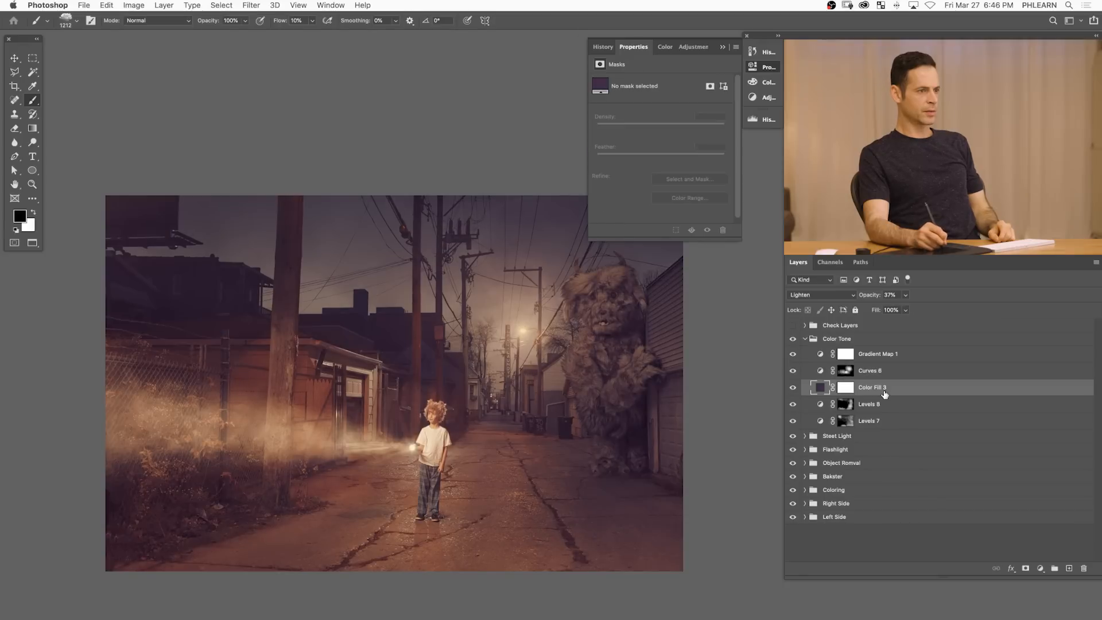
pyautogui.press('v')
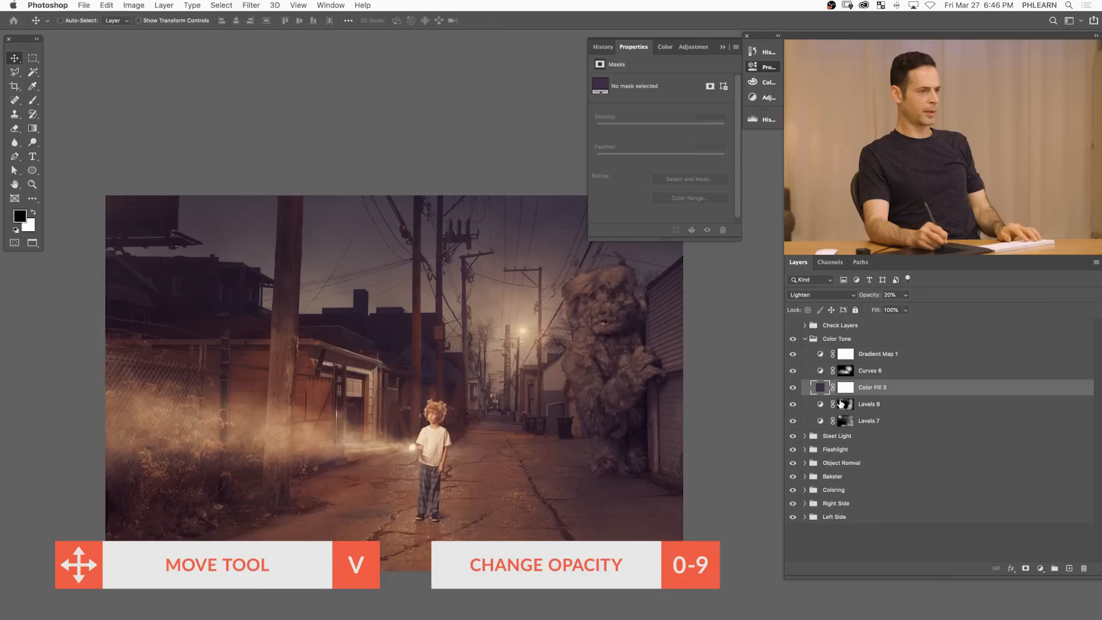
# - Check the effect of the Levels 7 layer and reduce its opacity to 70%
pyautogui.click(793, 422)
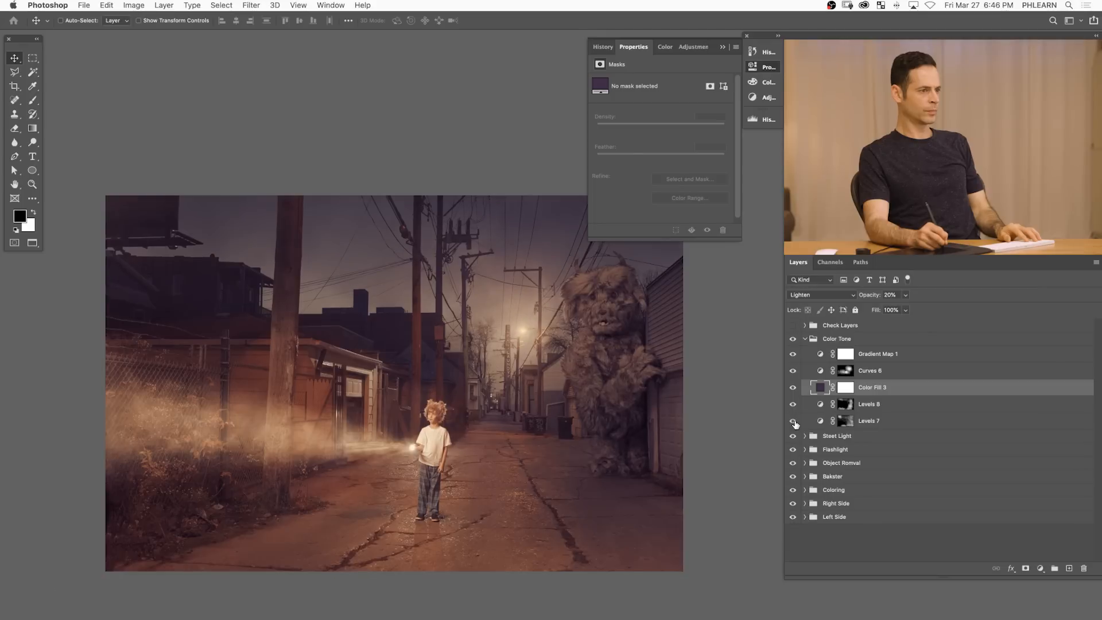
pyautogui.click(866, 423)
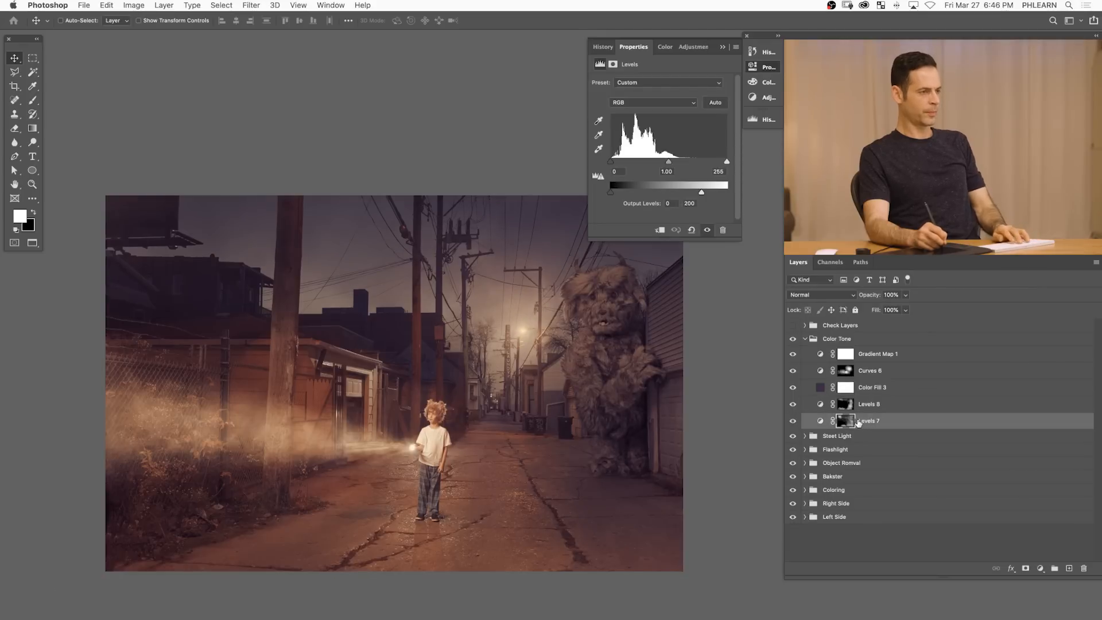
pyautogui.click(764, 67)
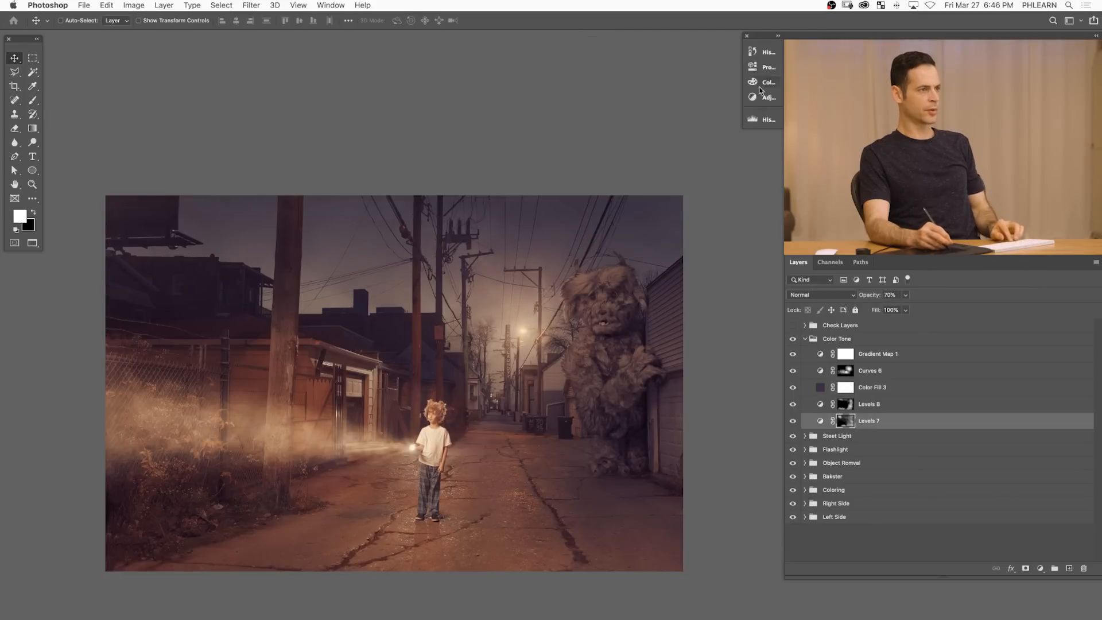
# - View the composite in a standard floating window, reposition that window, and return to full-screen mode
pyautogui.moveTo(557, 432); pyautogui.dragTo(576, 371)
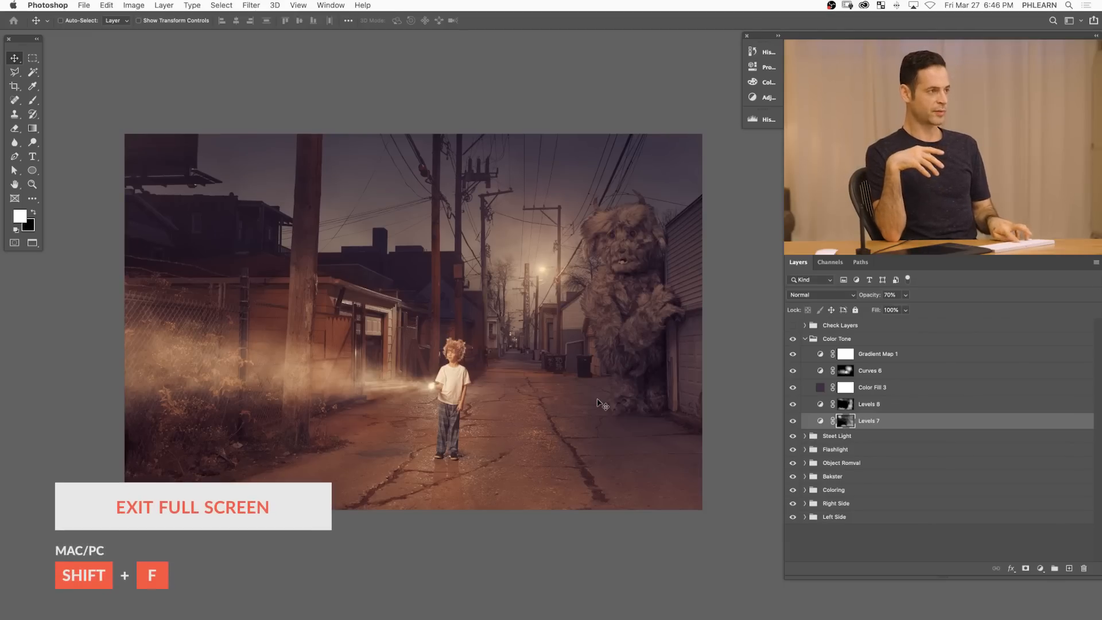
pyautogui.hotkey('shift', 'f')
pyautogui.press('super+minus')
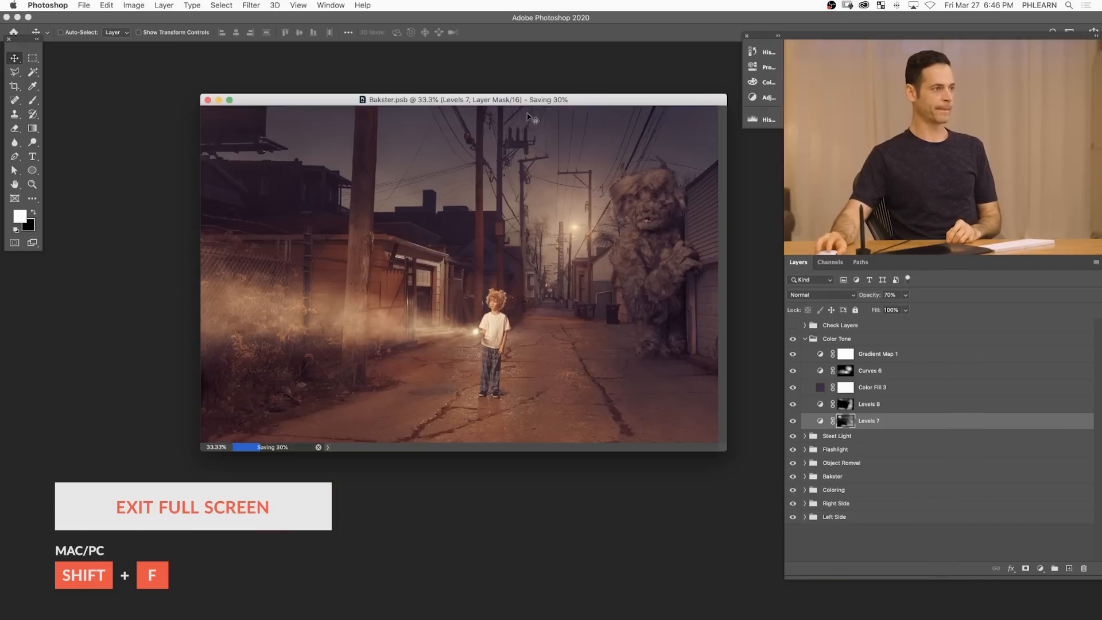
pyautogui.moveTo(577, 103); pyautogui.dragTo(502, 120)
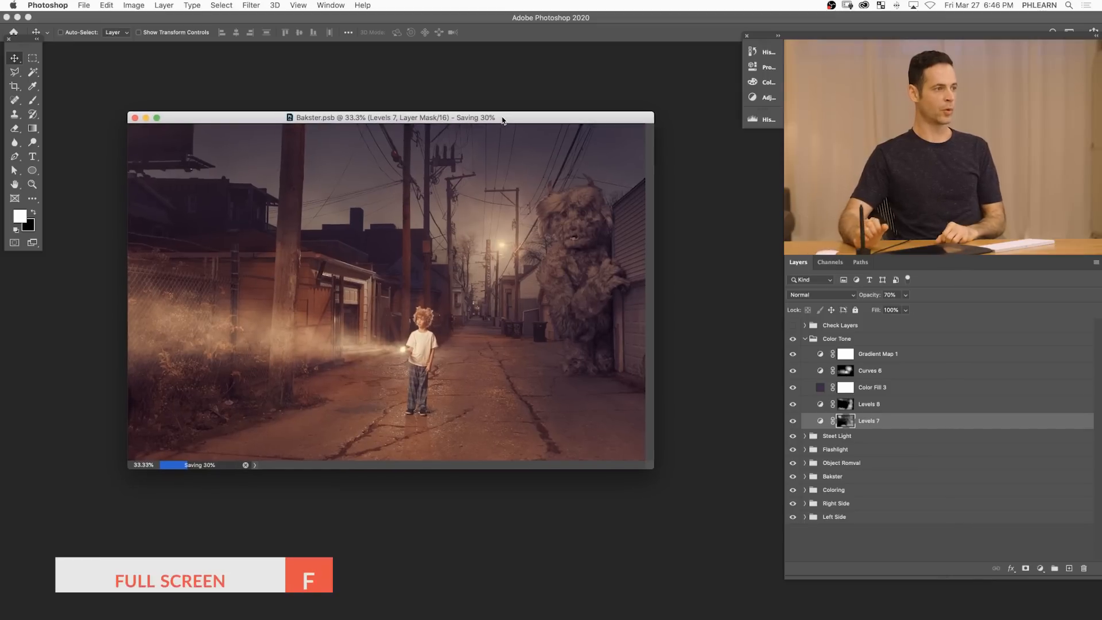
pyautogui.press('f')
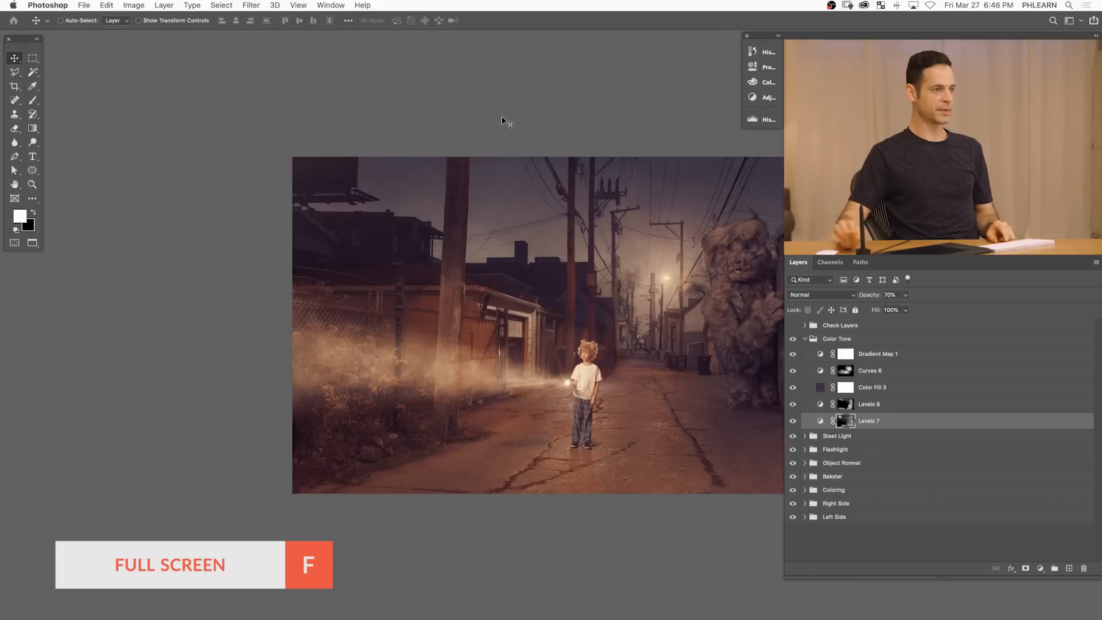
# - View the composite full screen without the interface, centered against a black canvas background
pyautogui.moveTo(601, 199); pyautogui.dragTo(512, 238)
pyautogui.press('f')
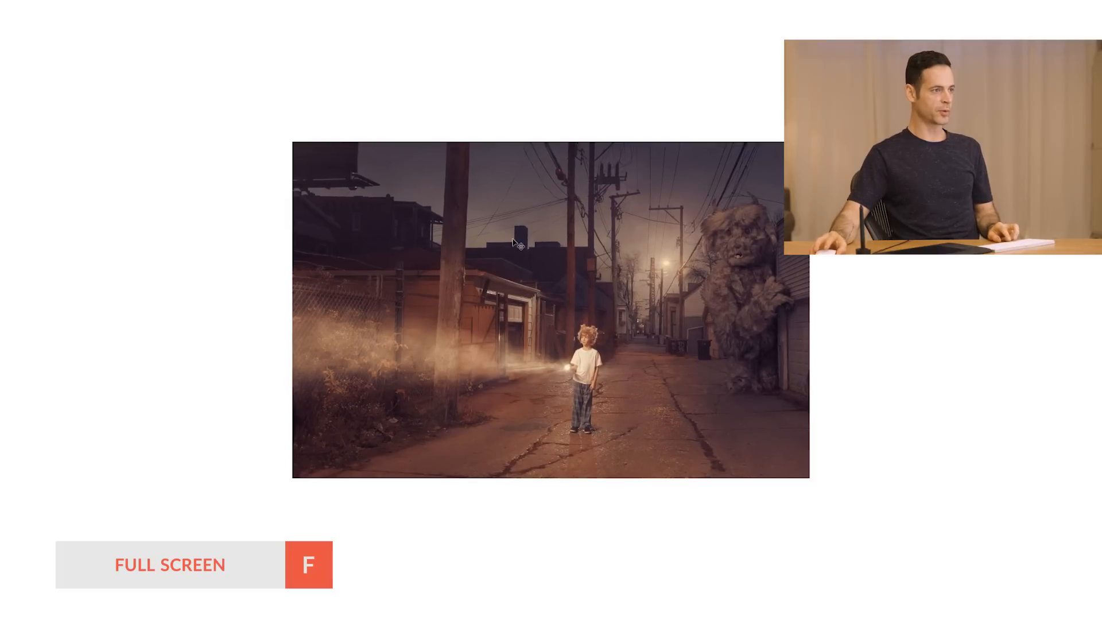
pyautogui.moveTo(609, 265); pyautogui.dragTo(550, 246)
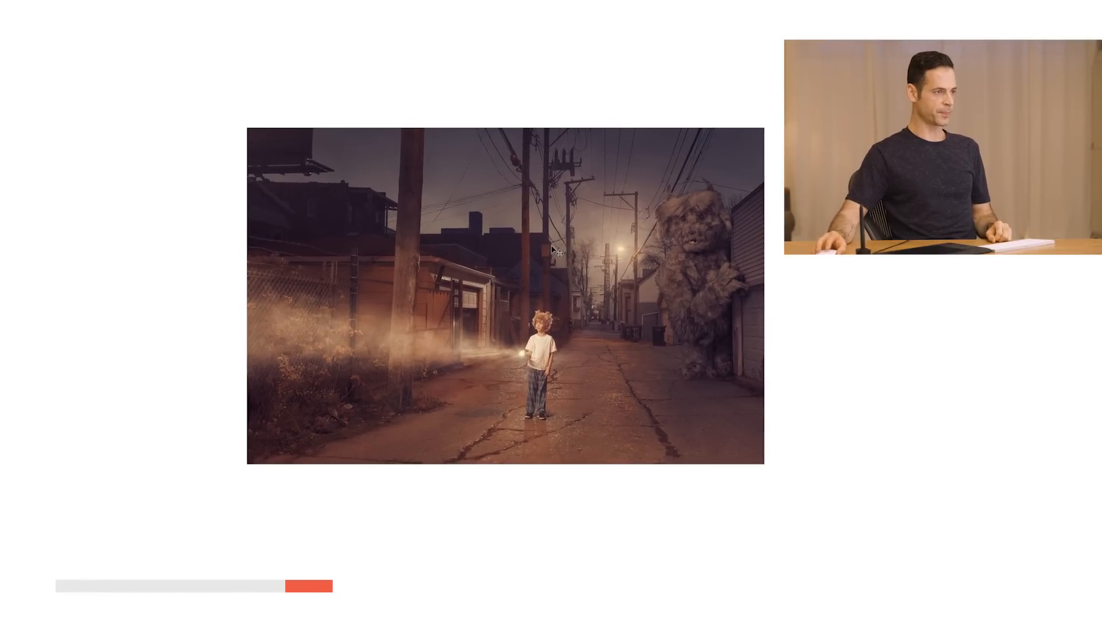
pyautogui.rightClick(854, 150)
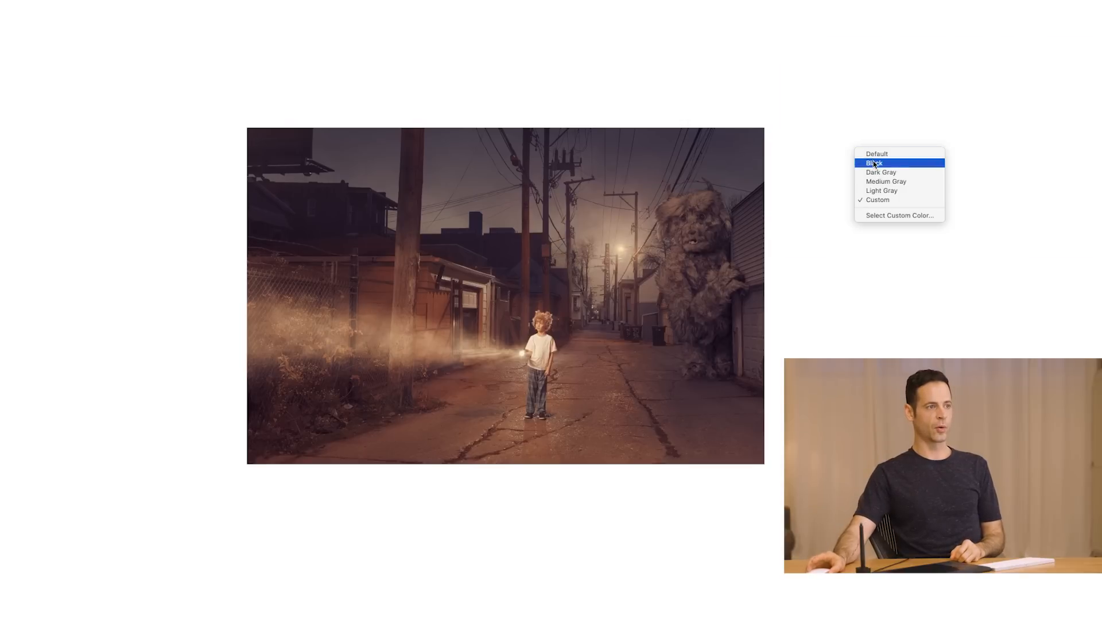
pyautogui.click(874, 163)
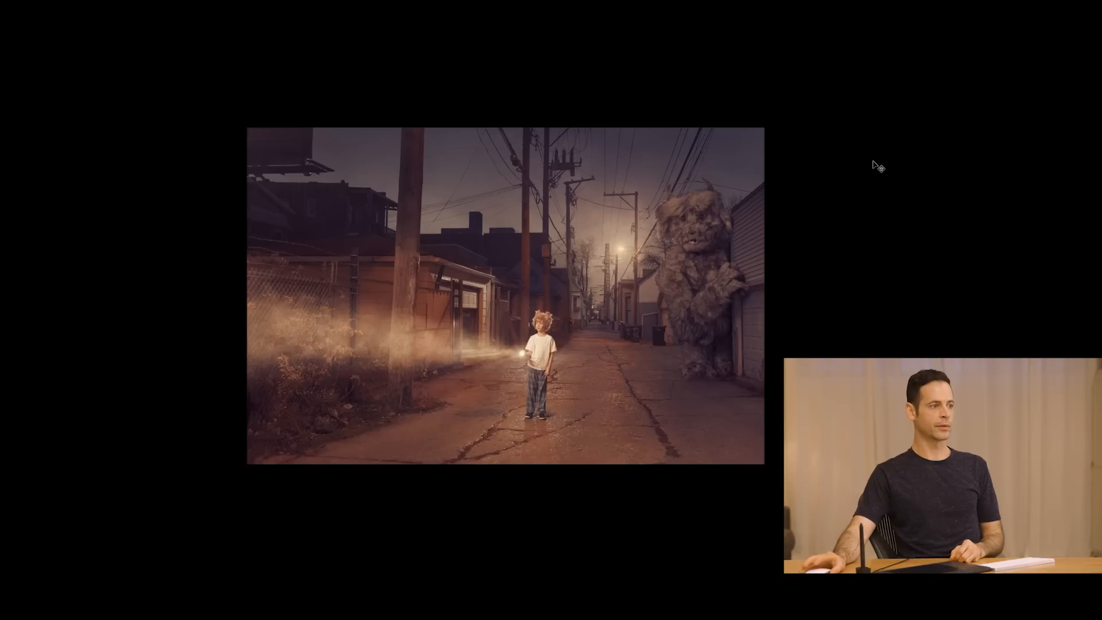
pyautogui.moveTo(677, 314); pyautogui.dragTo(637, 318)
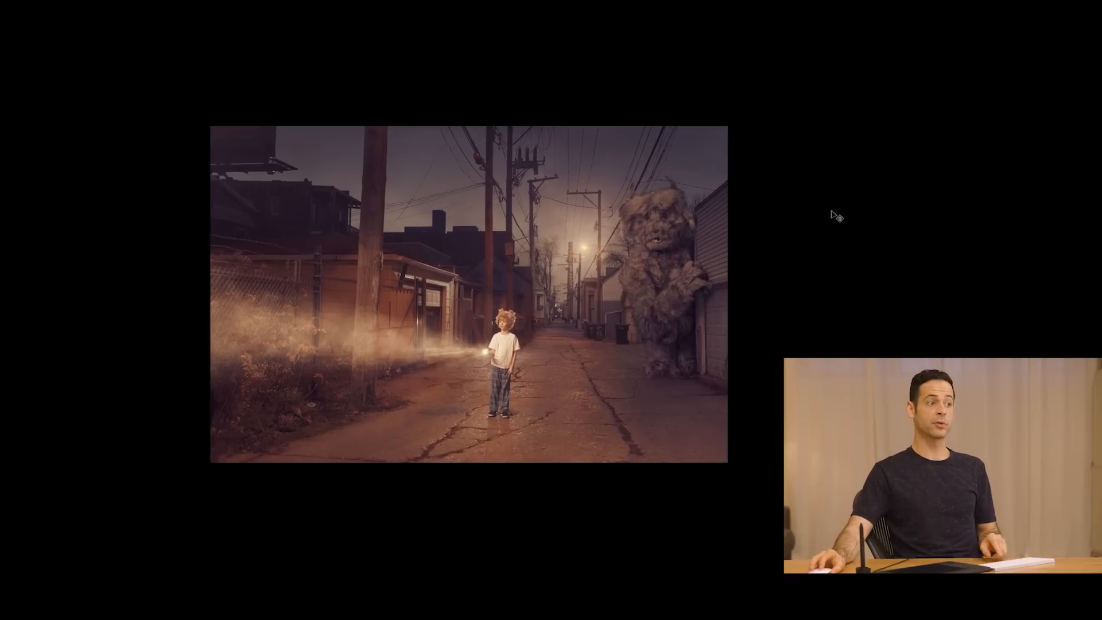
# - Compare the composite against a dark gray background and a custom white (ffffff) canvas color
pyautogui.rightClick(844, 188)
pyautogui.click(845, 208)
pyautogui.rightClick(843, 206)
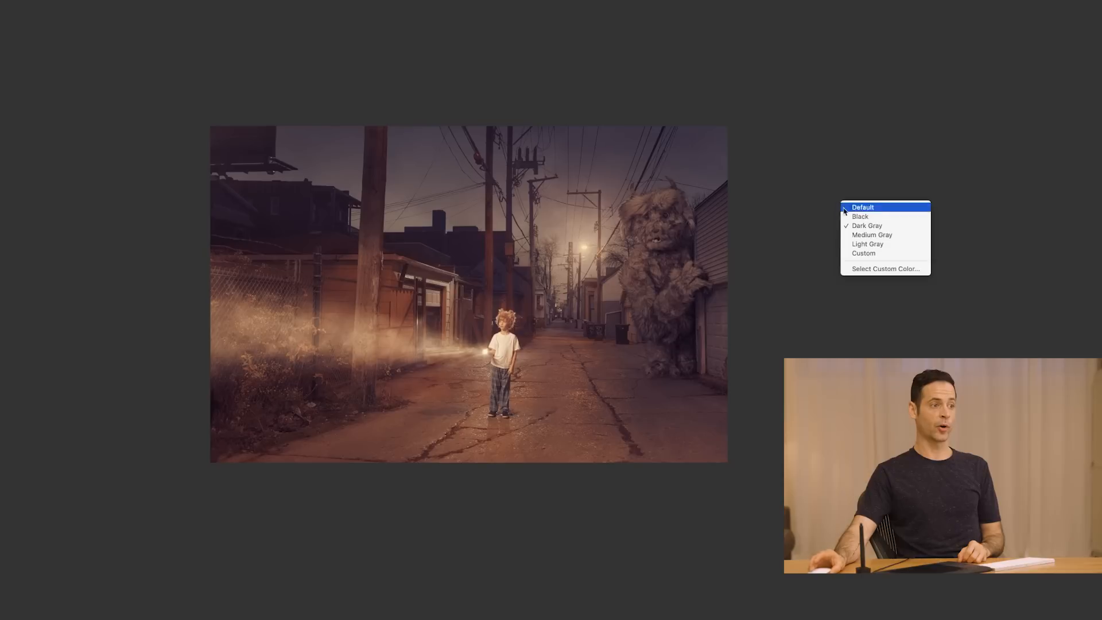
pyautogui.click(859, 269)
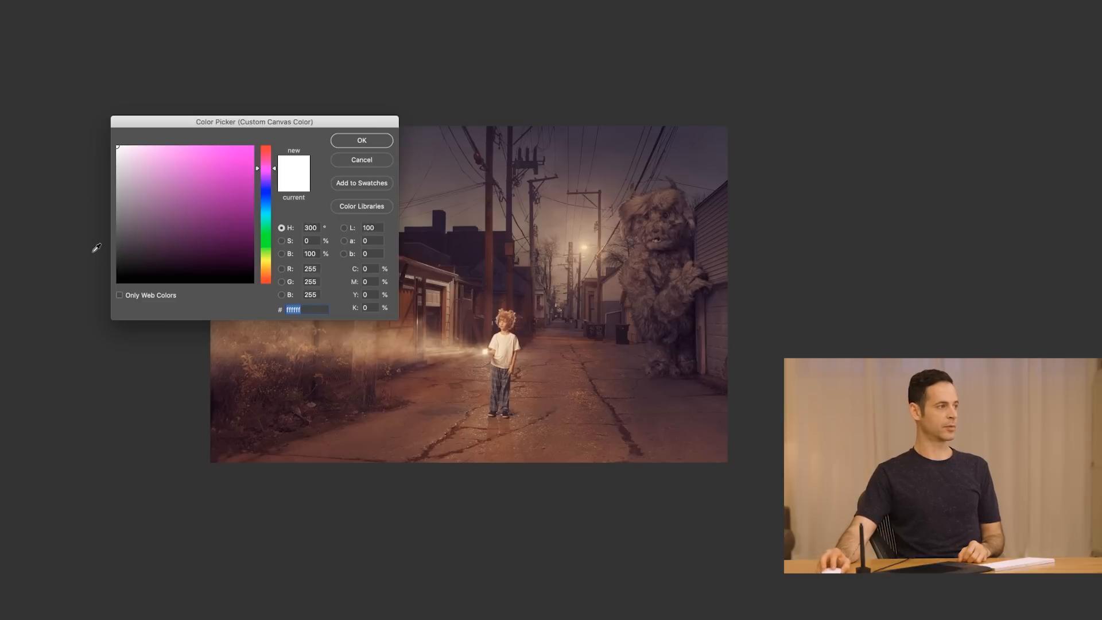
pyautogui.click(362, 141)
# - Preview the composite on a light gray background and return to the custom white one
pyautogui.rightClick(961, 180)
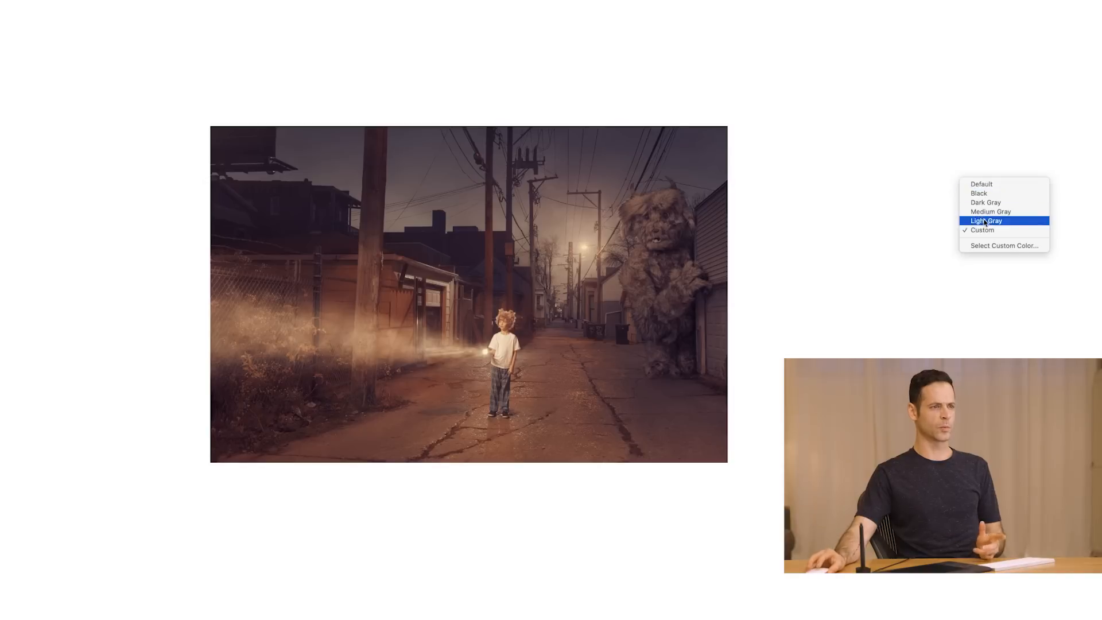
pyautogui.click(979, 222)
pyautogui.rightClick(785, 194)
pyautogui.click(807, 246)
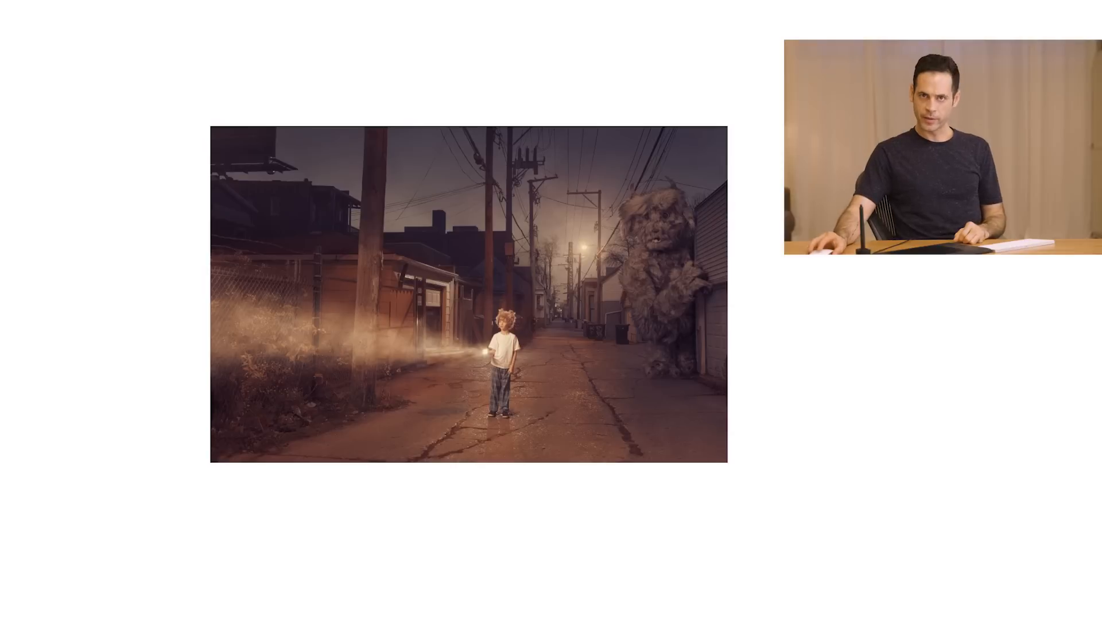
# - Rotate the canvas view to 180° to judge the composite upside down, and return to the full-screen mode with panels
pyautogui.press('r')
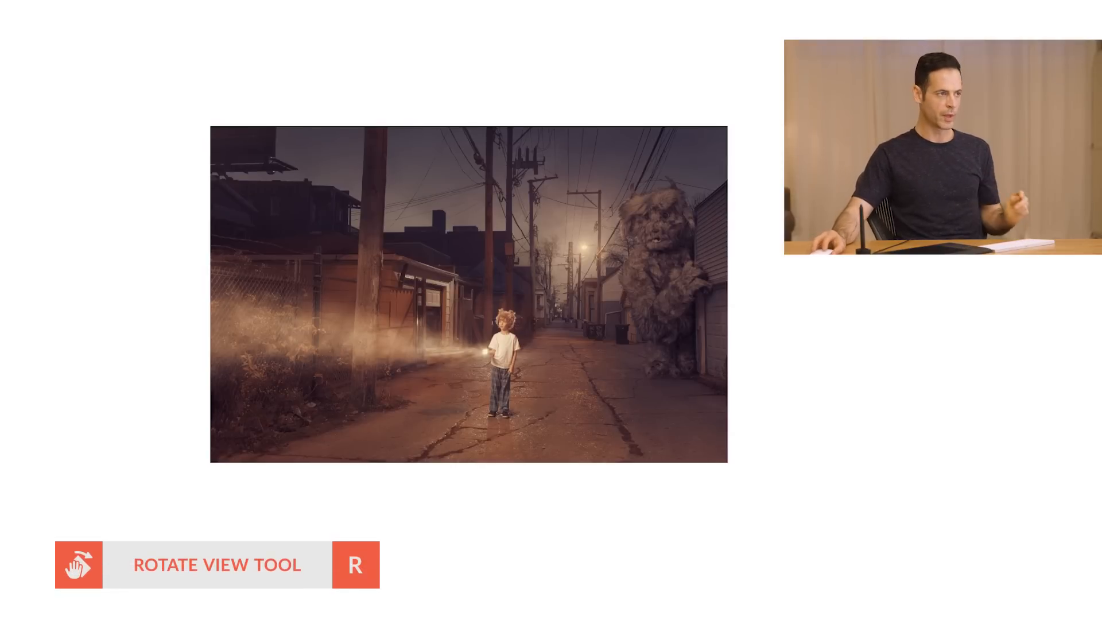
pyautogui.moveTo(792, 258); pyautogui.dragTo(446, 338)
pyautogui.moveTo(634, 381); pyautogui.dragTo(520, 359)
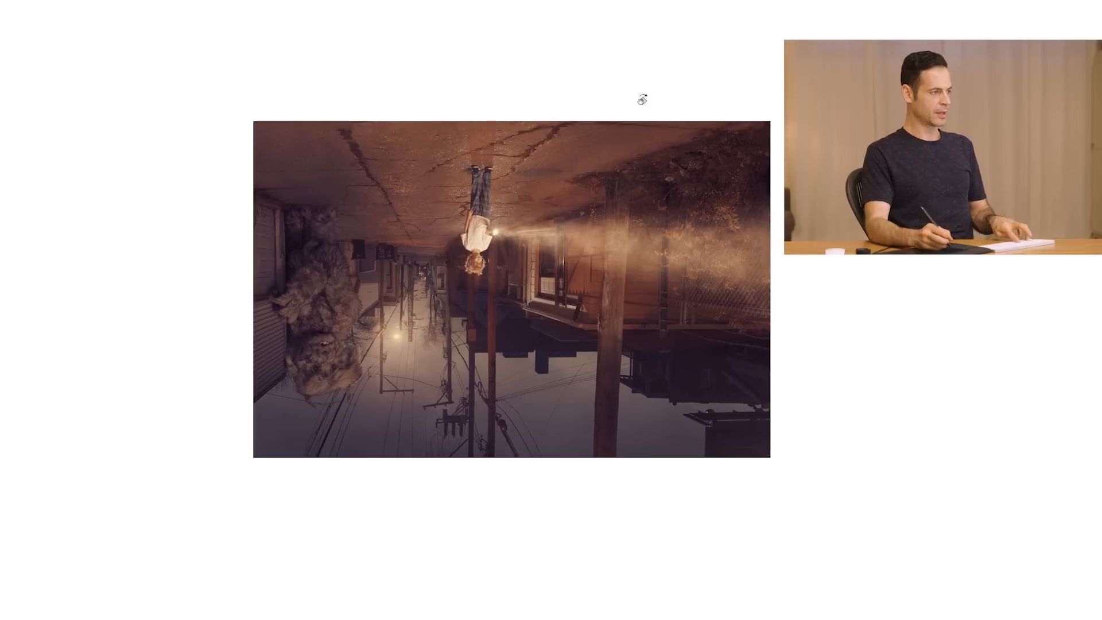
pyautogui.press('f')
pyautogui.moveTo(546, 407); pyautogui.dragTo(437, 358)
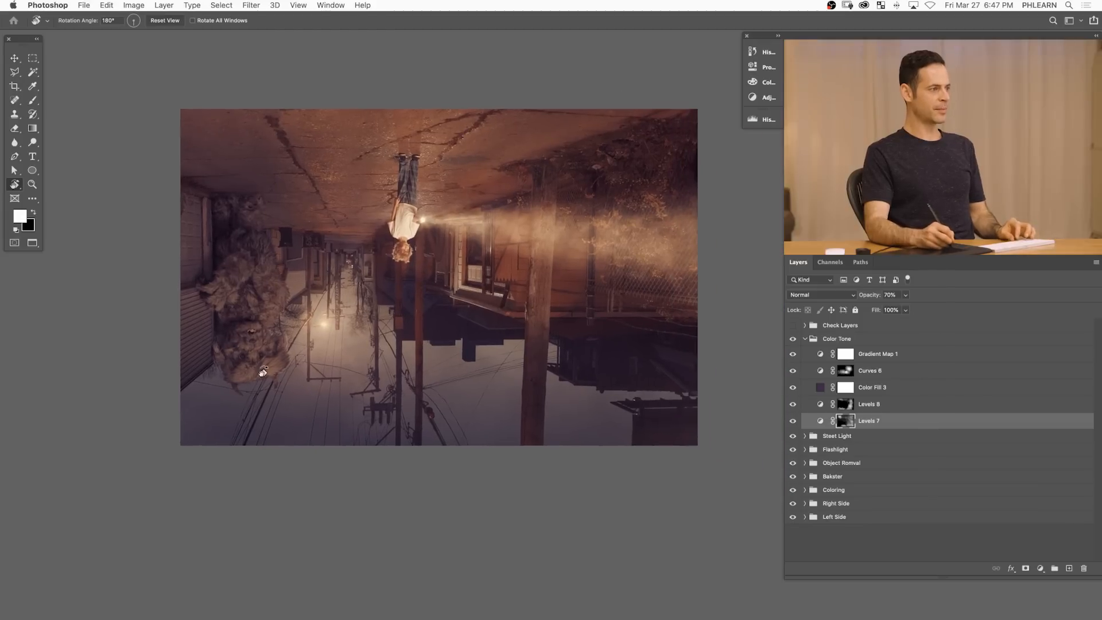
# - In the Bakster group, paint black at 60% flow on the Color Fill 4 mask over the top of the monster's head
pyautogui.click(805, 339)
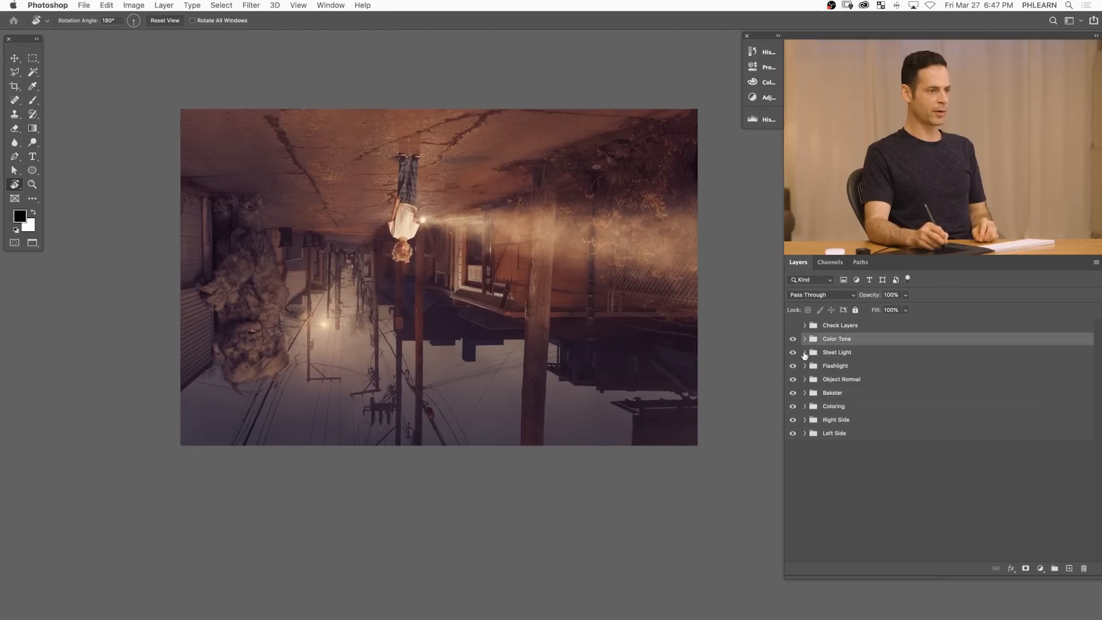
pyautogui.click(804, 393)
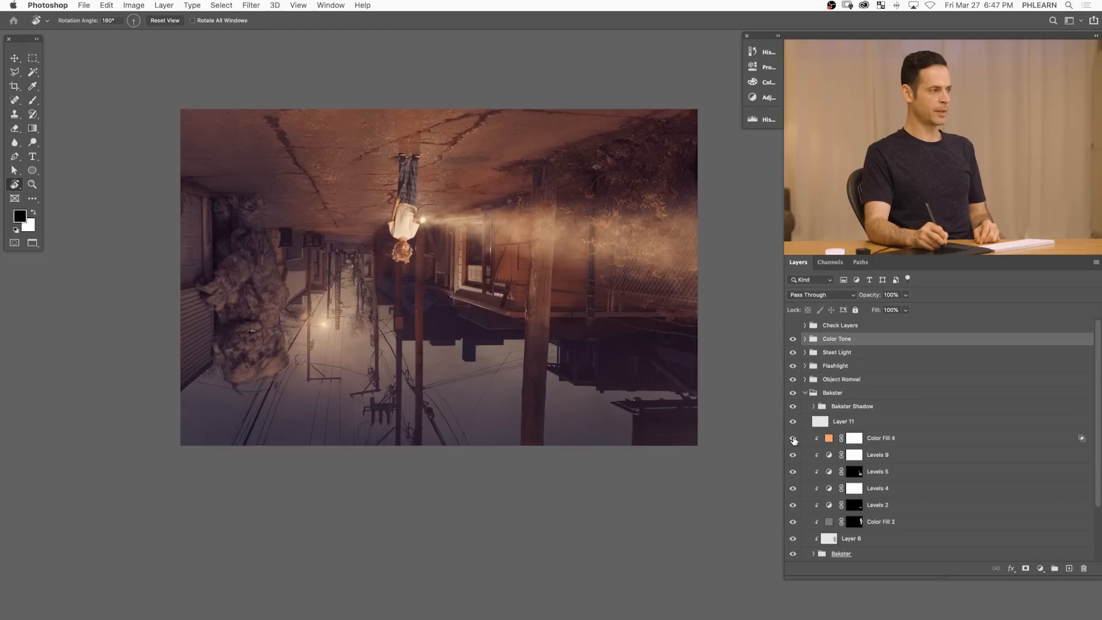
pyautogui.click(854, 439)
pyautogui.press('x')
pyautogui.press('b')
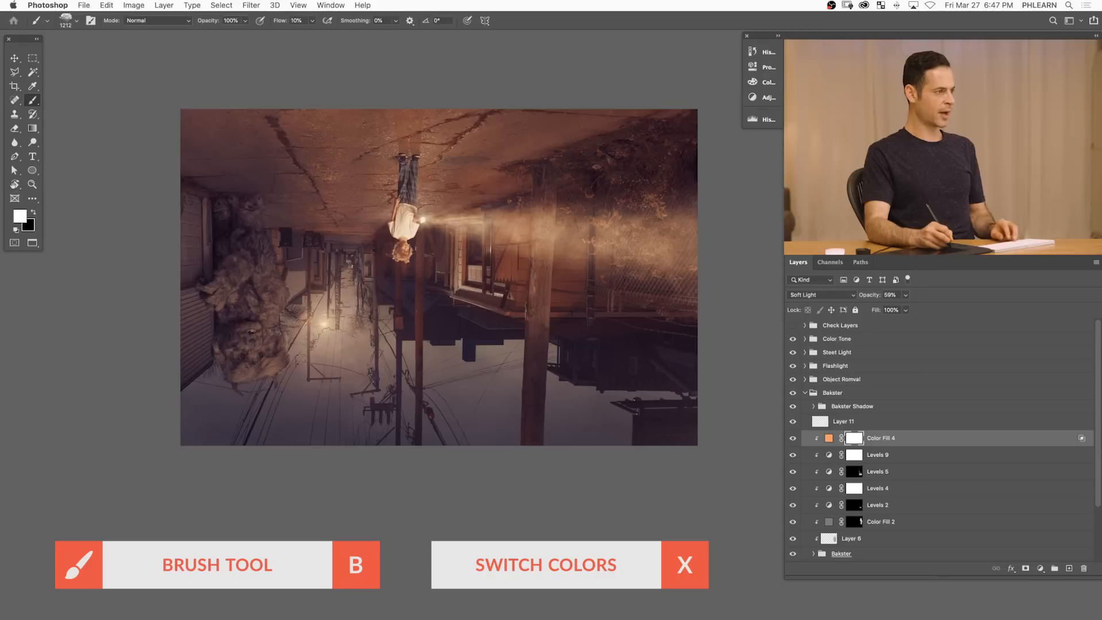
pyautogui.press('x')
pyautogui.moveTo(294, 389); pyautogui.dragTo(257, 384)
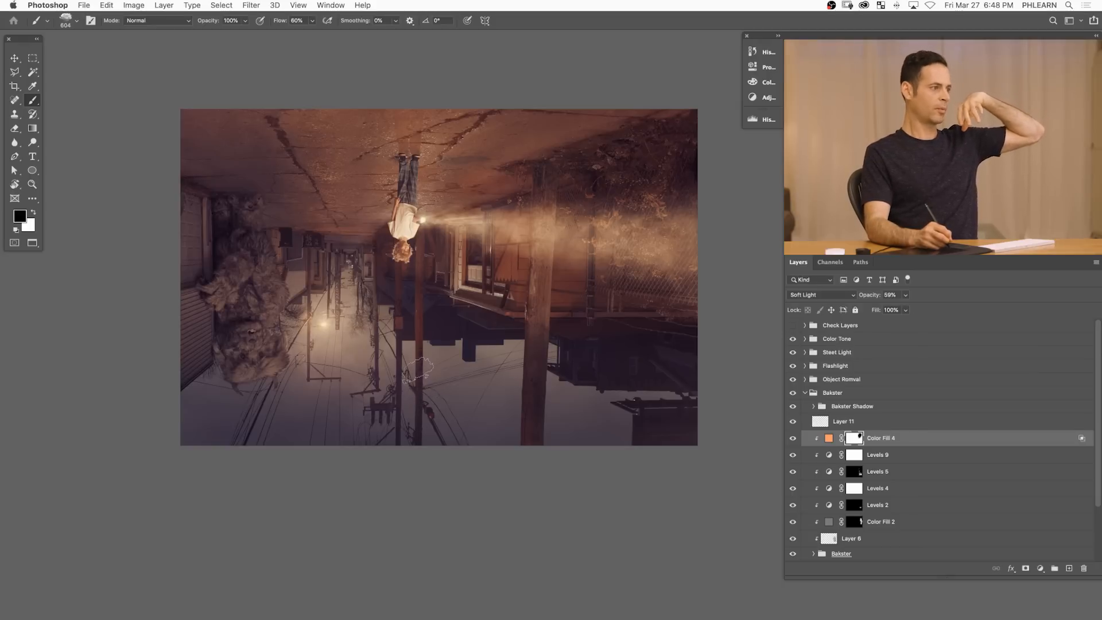
pyautogui.moveTo(482, 393); pyautogui.dragTo(460, 411)
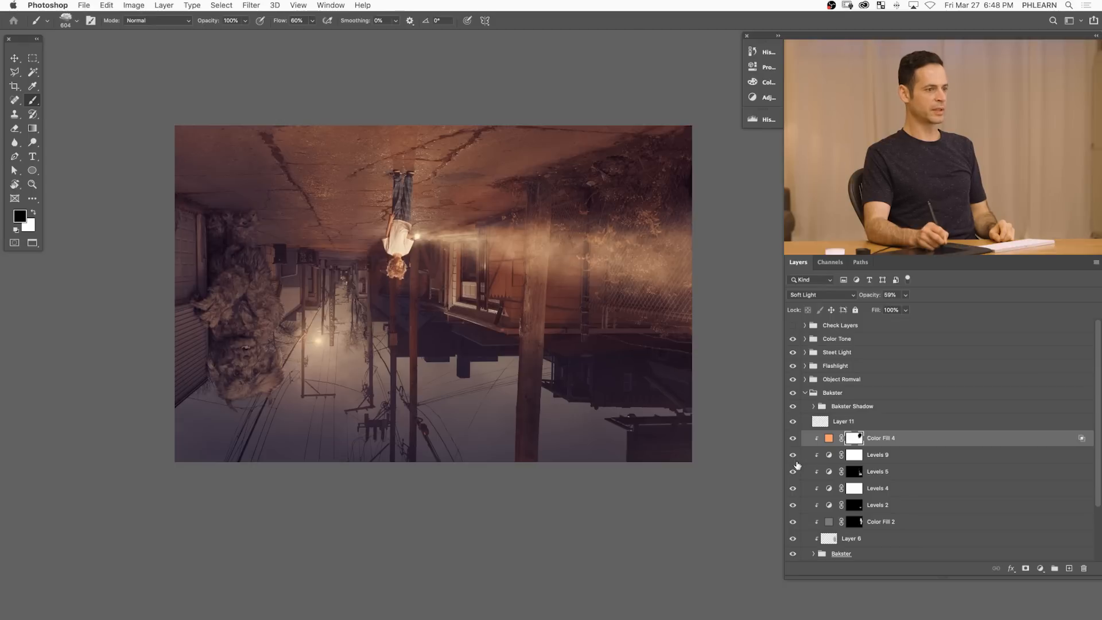
# - Open the Levels 9 adjustment in the Bakster group and review its white output level
pyautogui.click(826, 460)
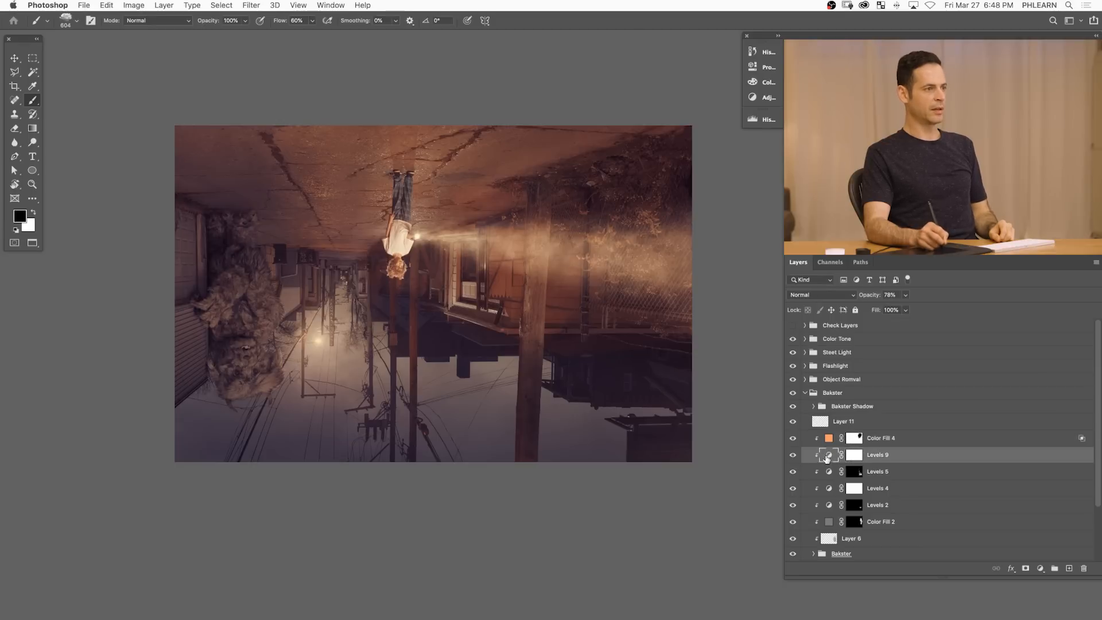
pyautogui.doubleClick(827, 456)
pyautogui.click(691, 203)
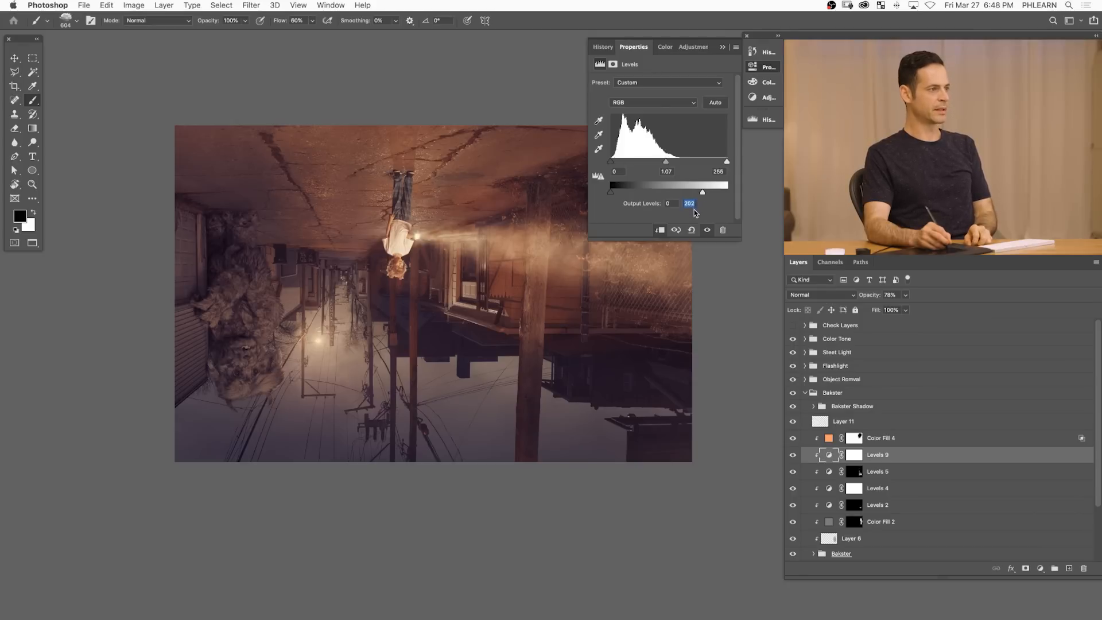
pyautogui.click(767, 71)
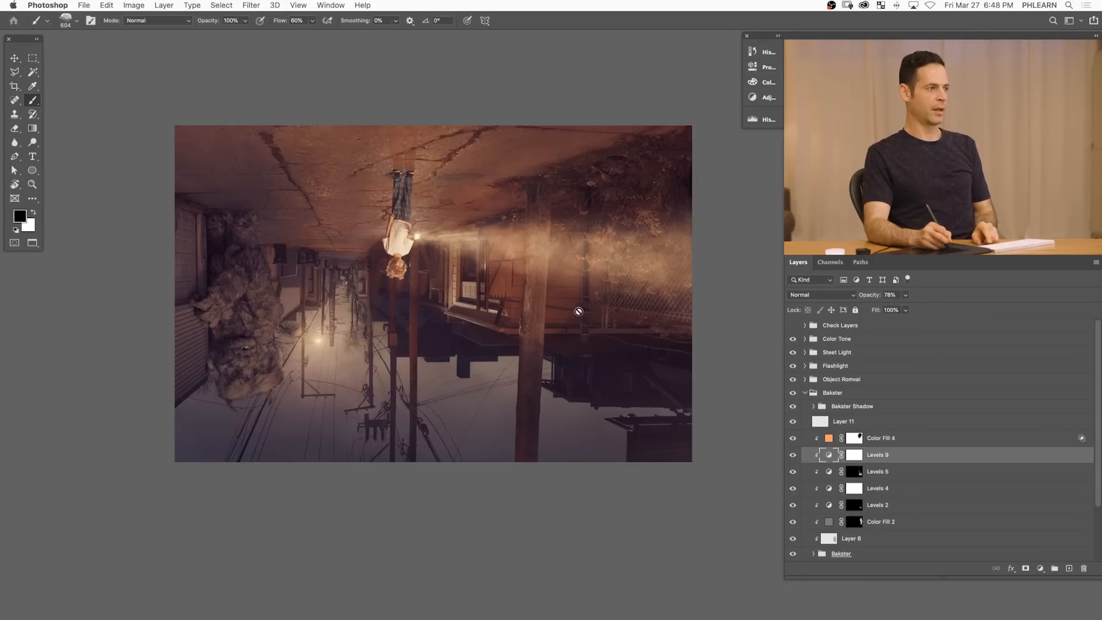
# - Examine the composite with the canvas view rotated to -90° and to 90°
pyautogui.moveTo(545, 317); pyautogui.dragTo(525, 343)
pyautogui.press('r')
pyautogui.moveTo(683, 356); pyautogui.dragTo(539, 421)
pyautogui.moveTo(569, 295); pyautogui.dragTo(484, 373)
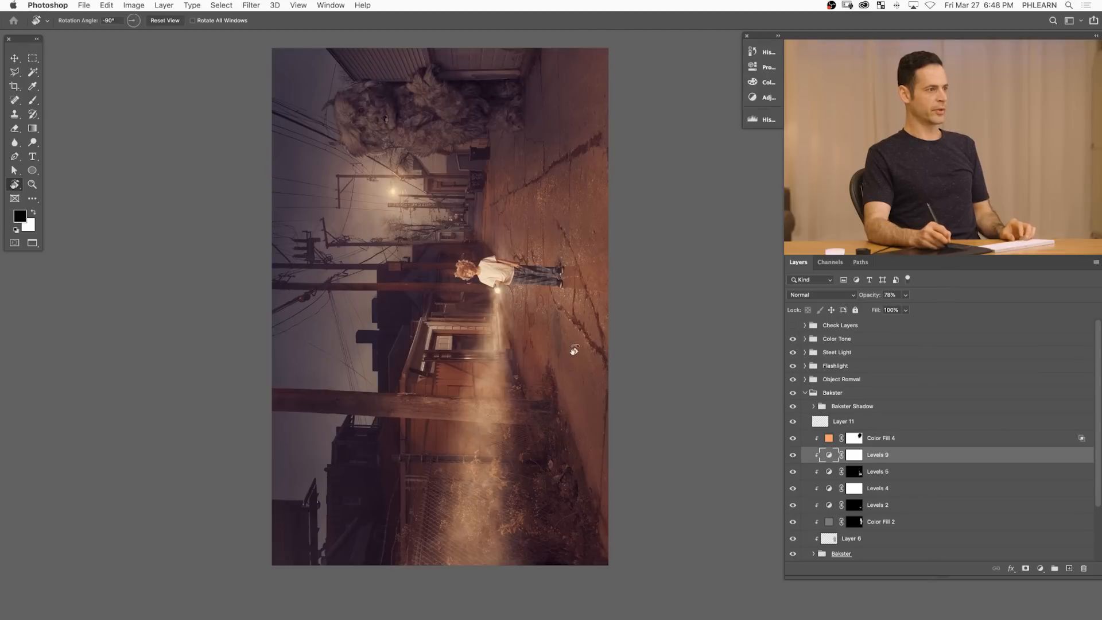
pyautogui.moveTo(580, 367); pyautogui.dragTo(543, 381)
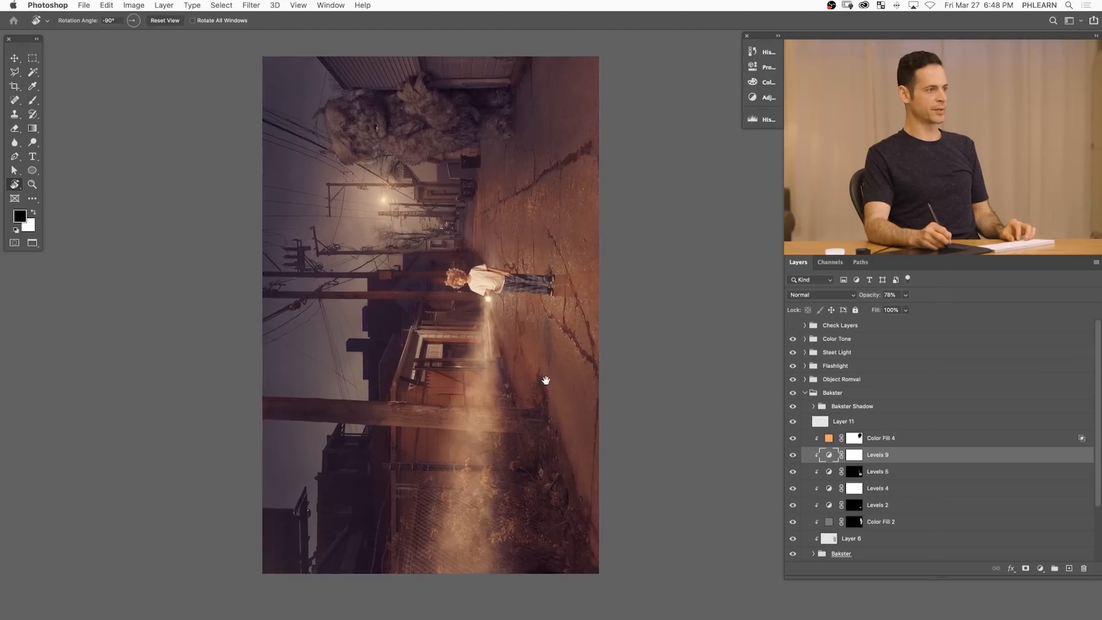
pyautogui.moveTo(658, 379); pyautogui.dragTo(543, 274)
pyautogui.moveTo(621, 411); pyautogui.dragTo(371, 392)
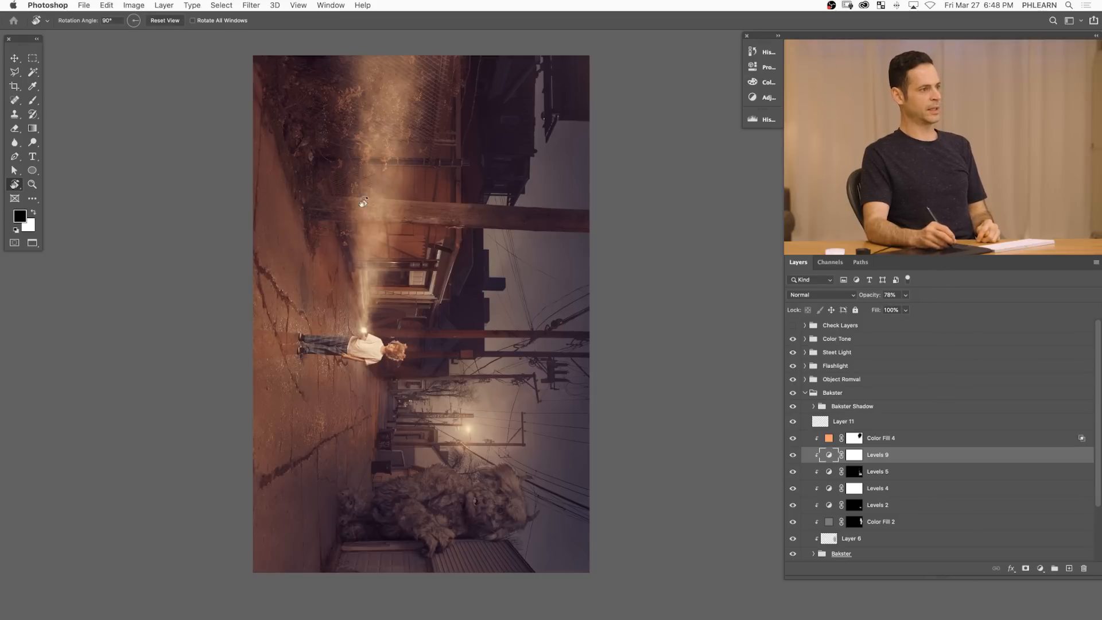
pyautogui.moveTo(542, 450); pyautogui.dragTo(547, 430)
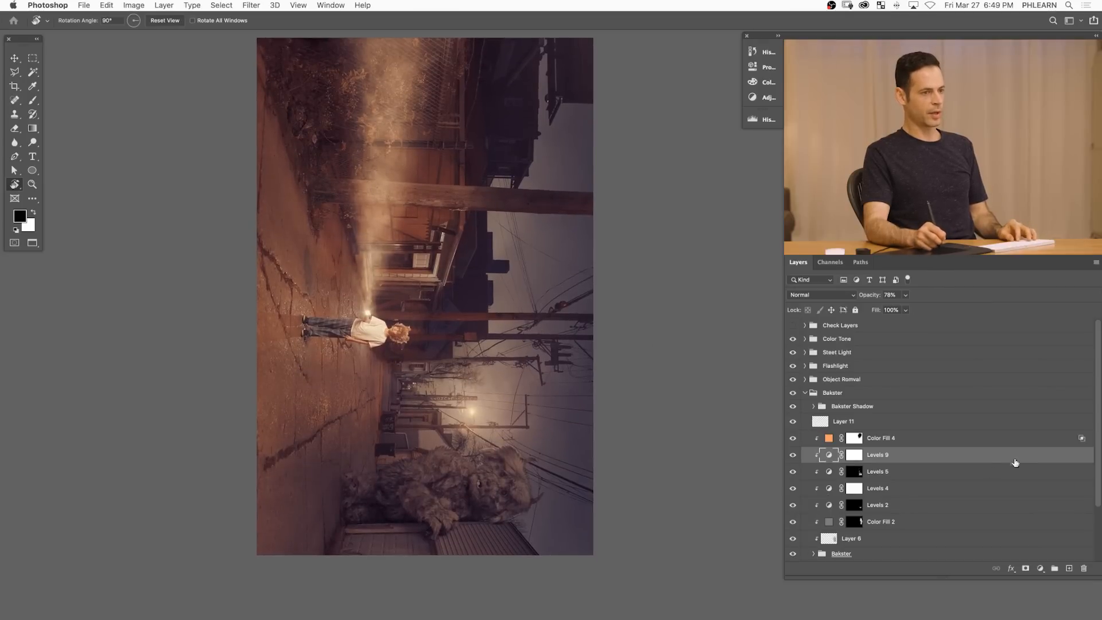
# - Expand the inner Bakster group and compare the image with and without the Bakster_01 layer
pyautogui.scroll(-5, 1097, 444)
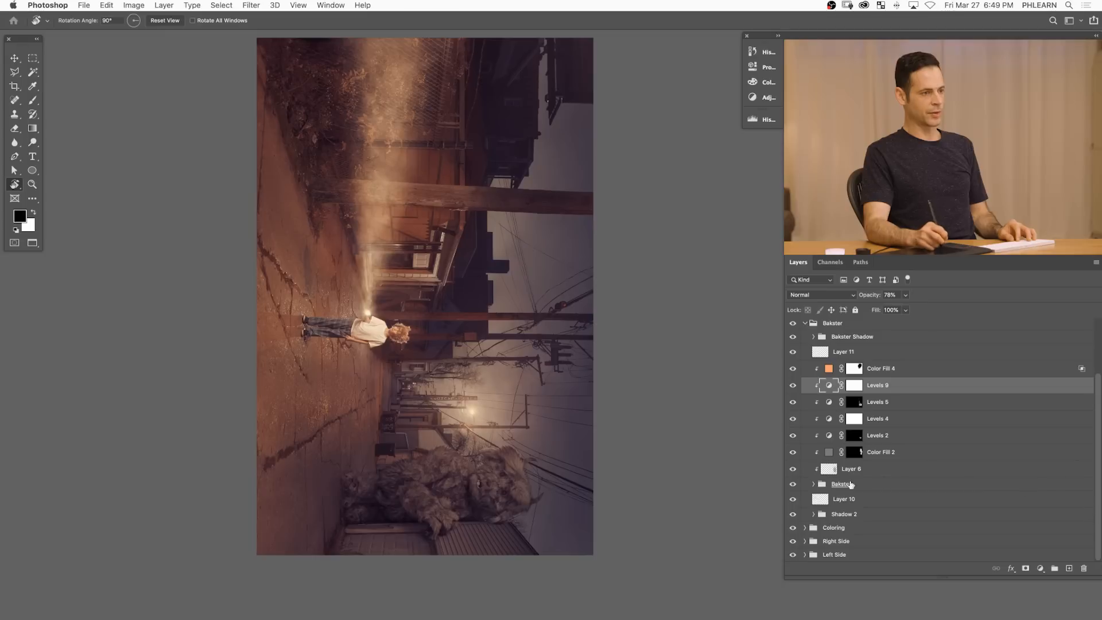
pyautogui.click(813, 484)
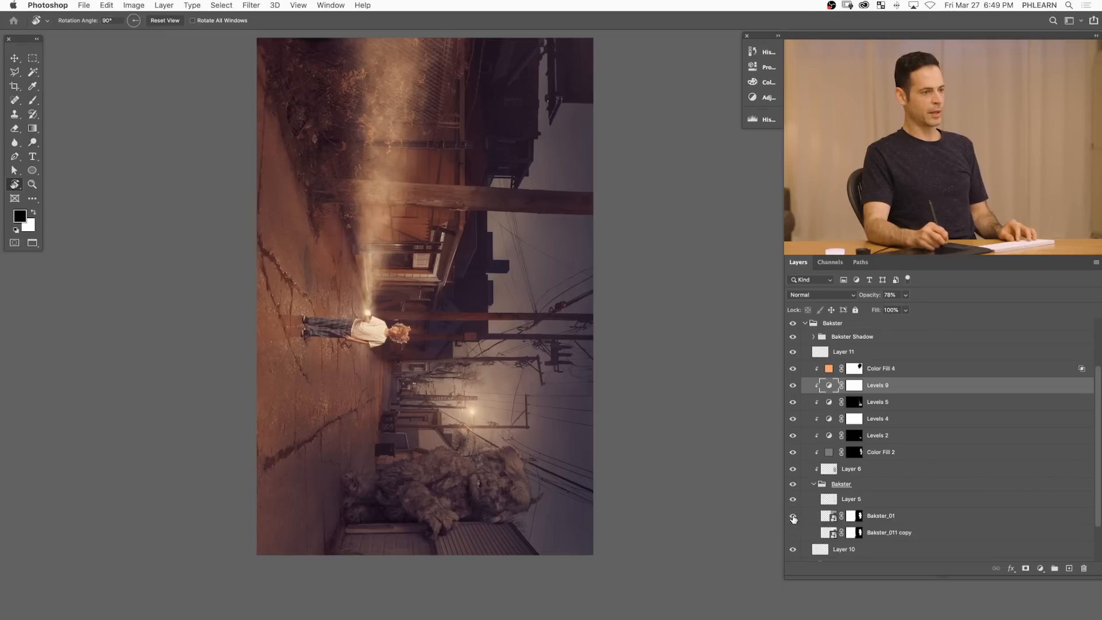
pyautogui.click(793, 517)
pyautogui.click(793, 517)
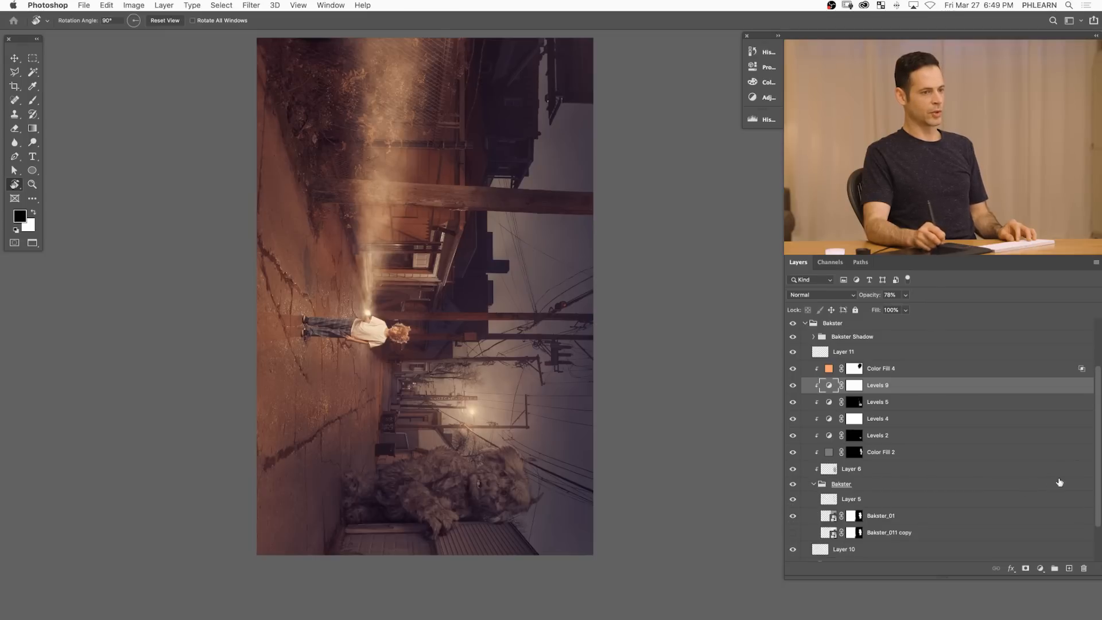
# - Compare the image with and without Layer 10 and lower that layer's opacity to 40%
pyautogui.scroll(-3, 933, 505)
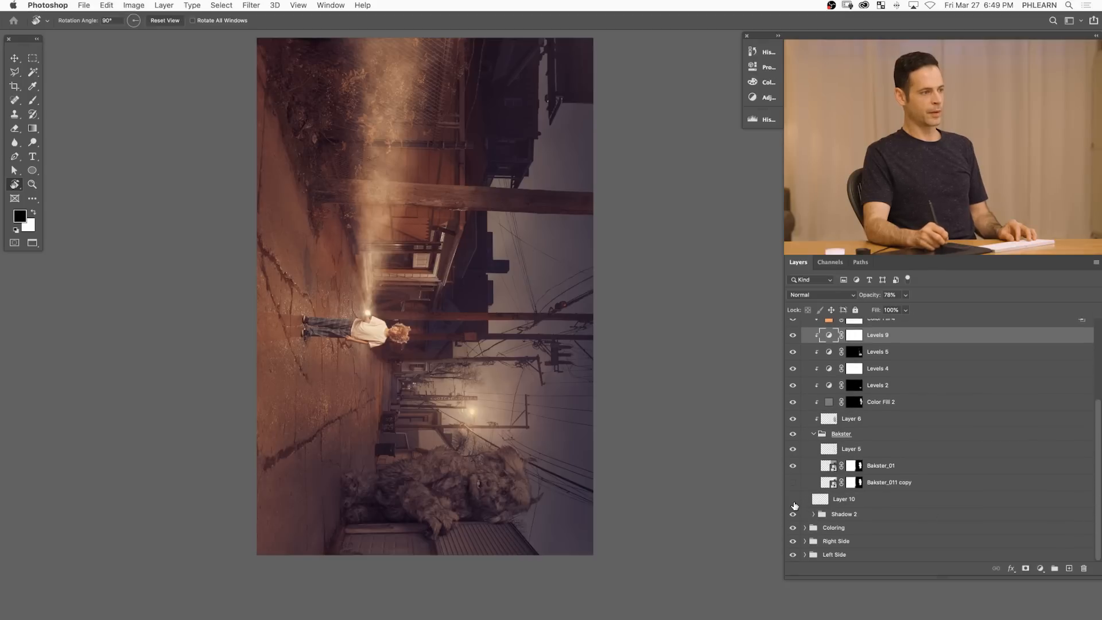
pyautogui.click(793, 501)
pyautogui.click(849, 500)
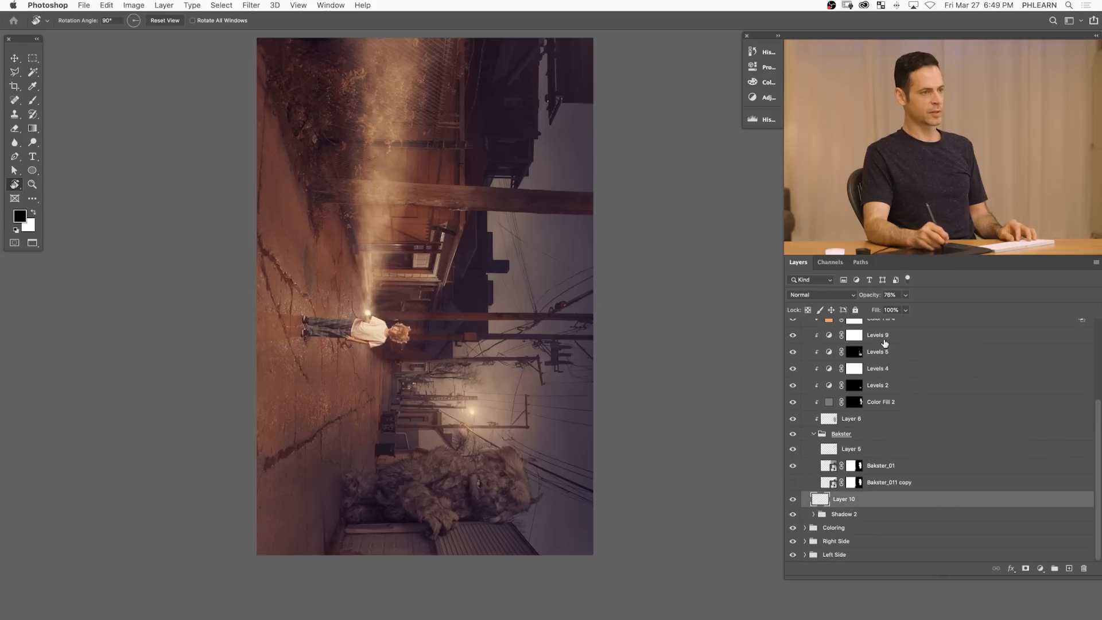
pyautogui.press('v')
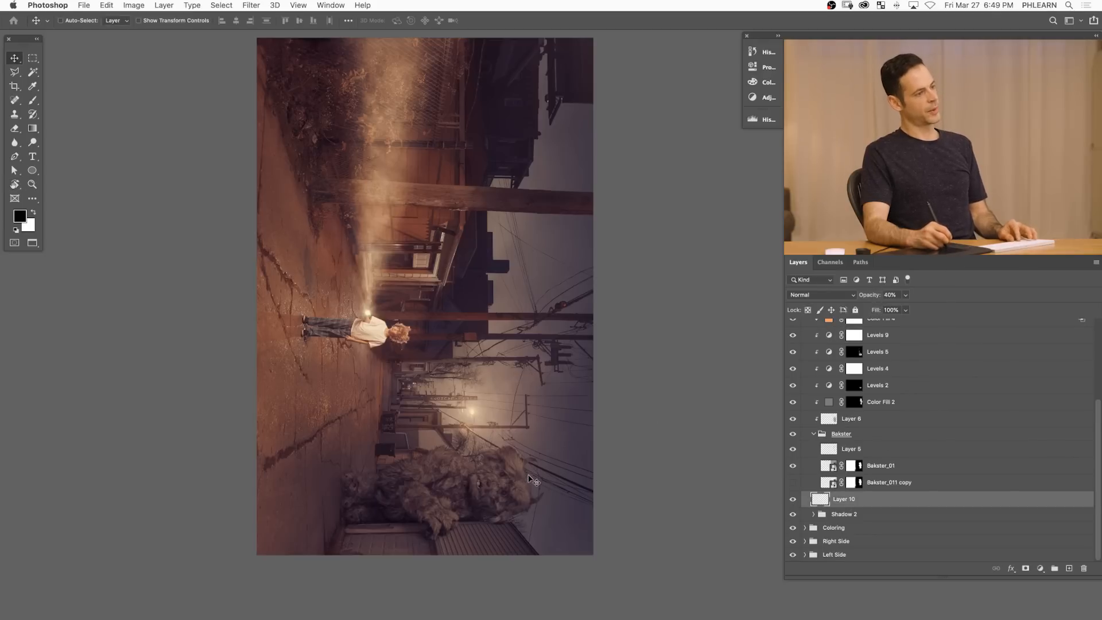
pyautogui.moveTo(530, 506)
pyautogui.mouseDown()
pyautogui.moveTo(556, 504)
pyautogui.moveTo(546, 509)
pyautogui.moveTo(548, 500)
pyautogui.mouseUp()
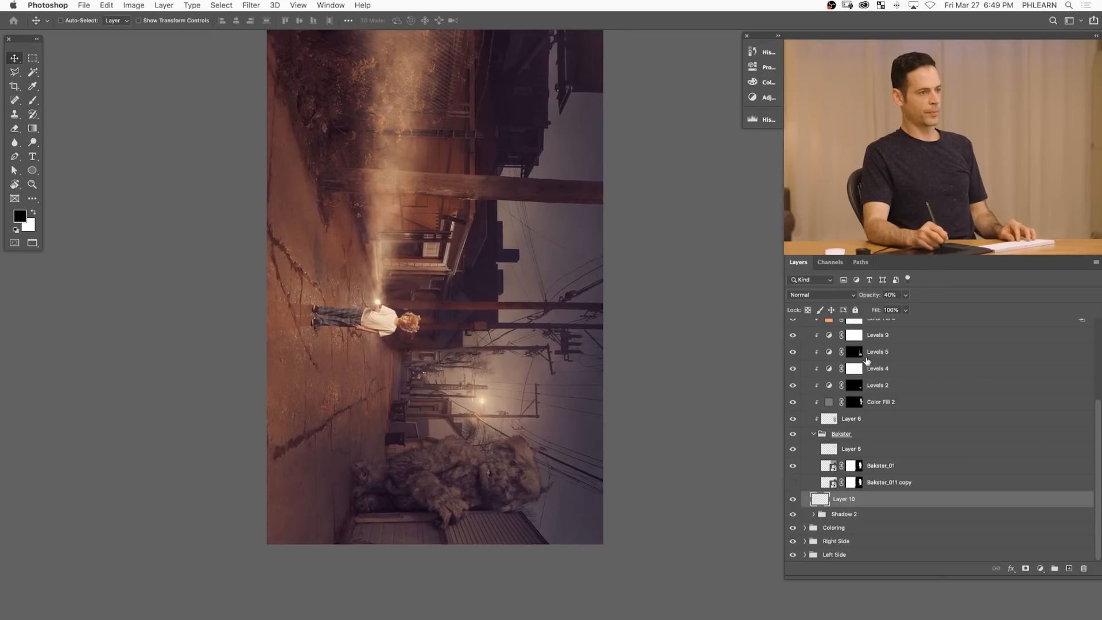
# - Collapse the inner Bakster group, check the effect of Levels 9, and set its white output level to 162
pyautogui.click(813, 434)
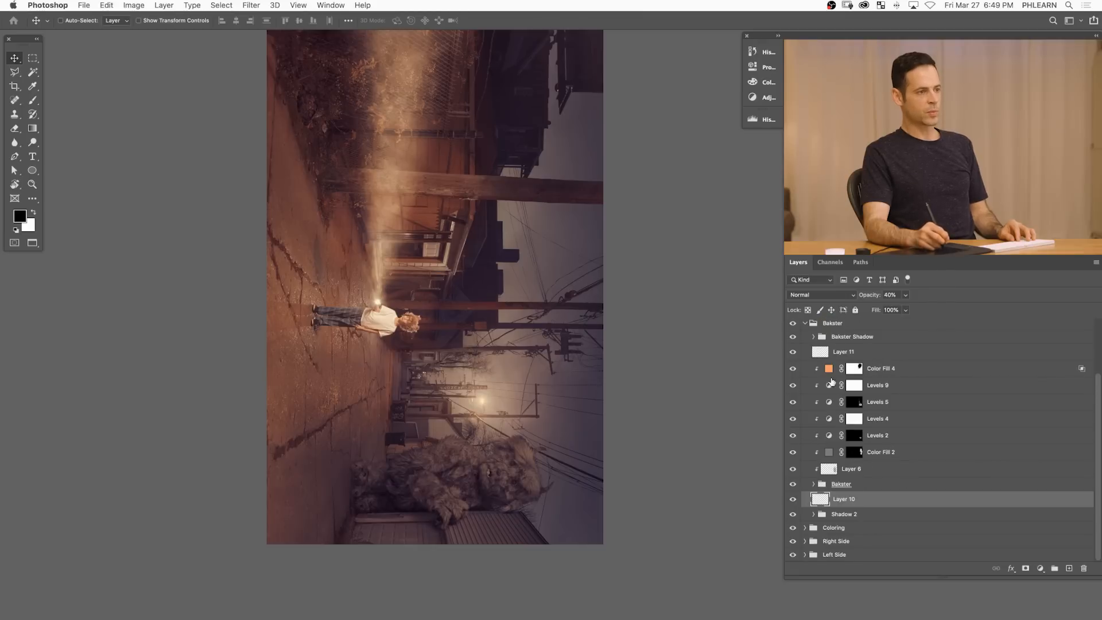
pyautogui.click(794, 386)
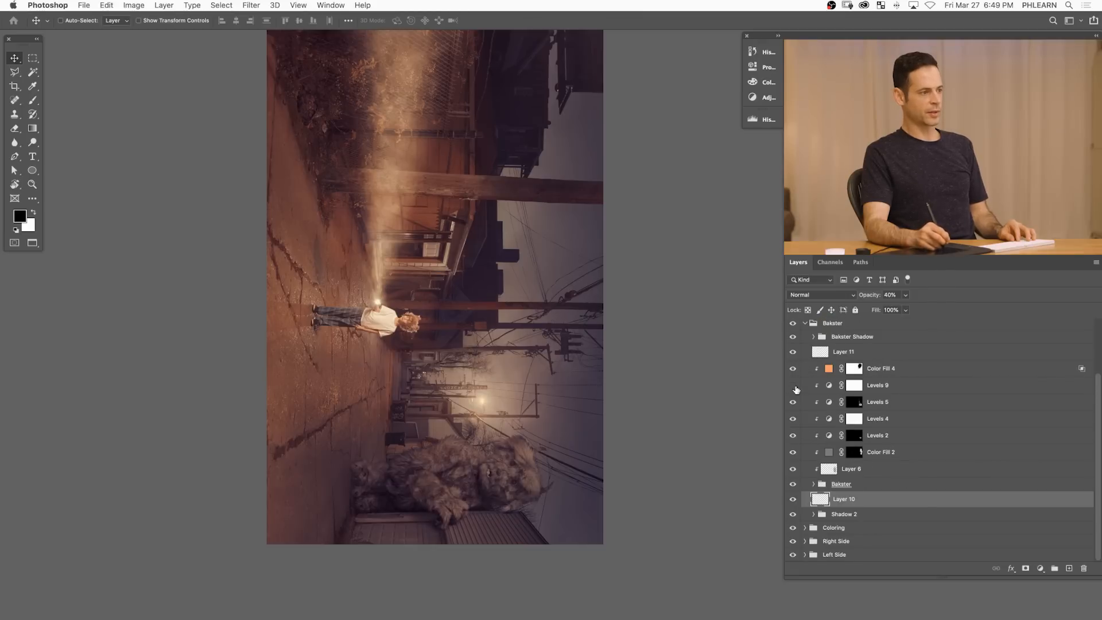
pyautogui.click(794, 386)
pyautogui.click(827, 390)
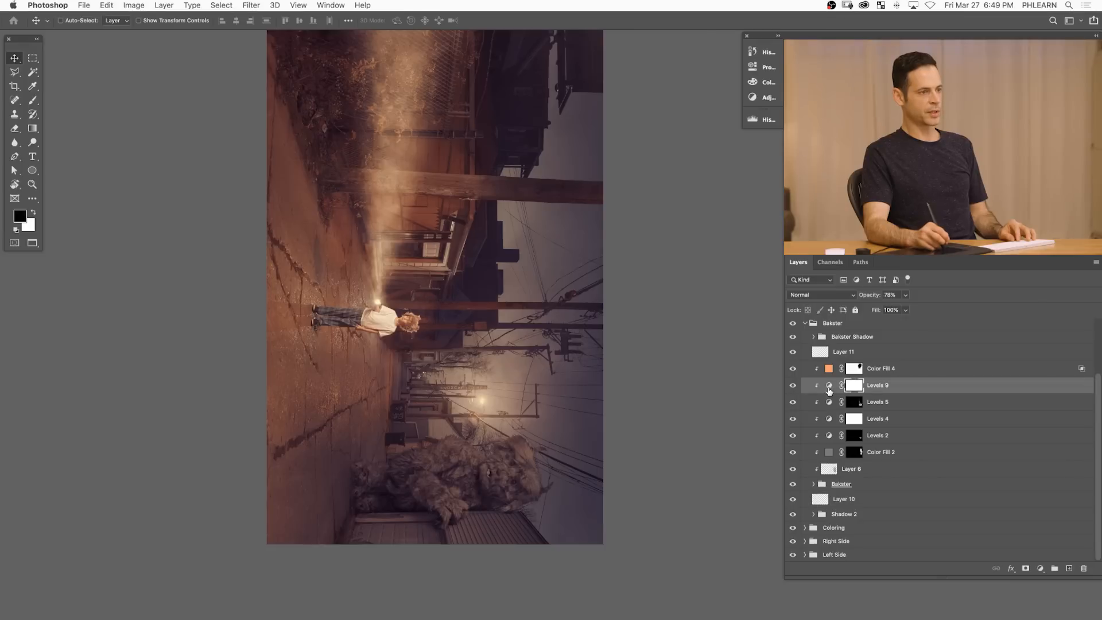
pyautogui.doubleClick(828, 386)
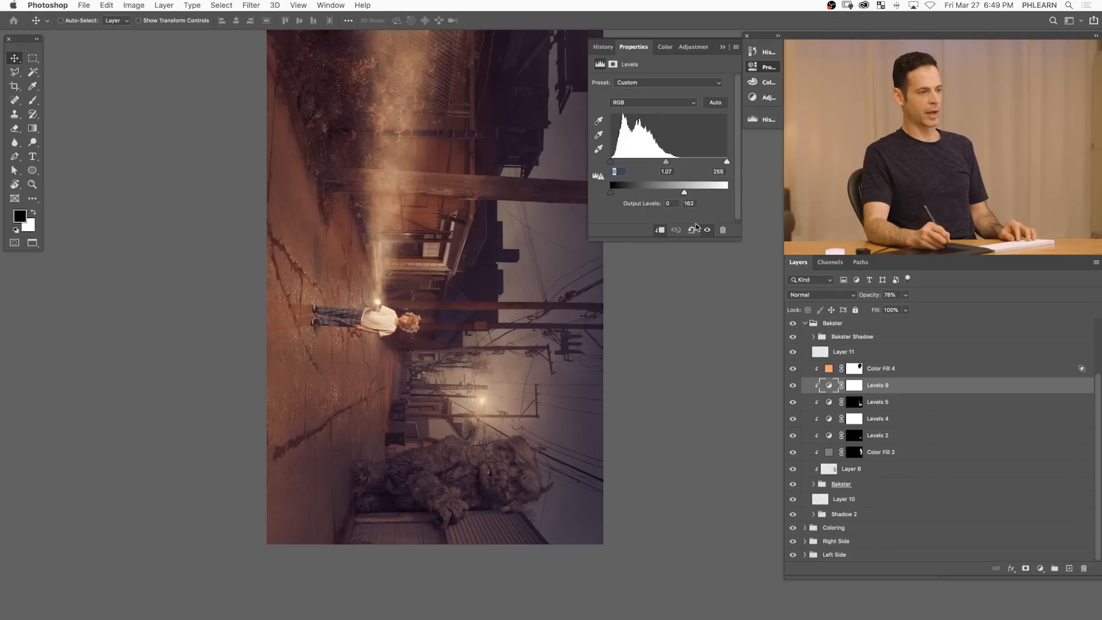
# - View the unadjusted monster photo by isolating Bakster_011 copy with its mask disabled, and restore the hidden monster layers
pyautogui.moveTo(793, 369); pyautogui.dragTo(791, 424)
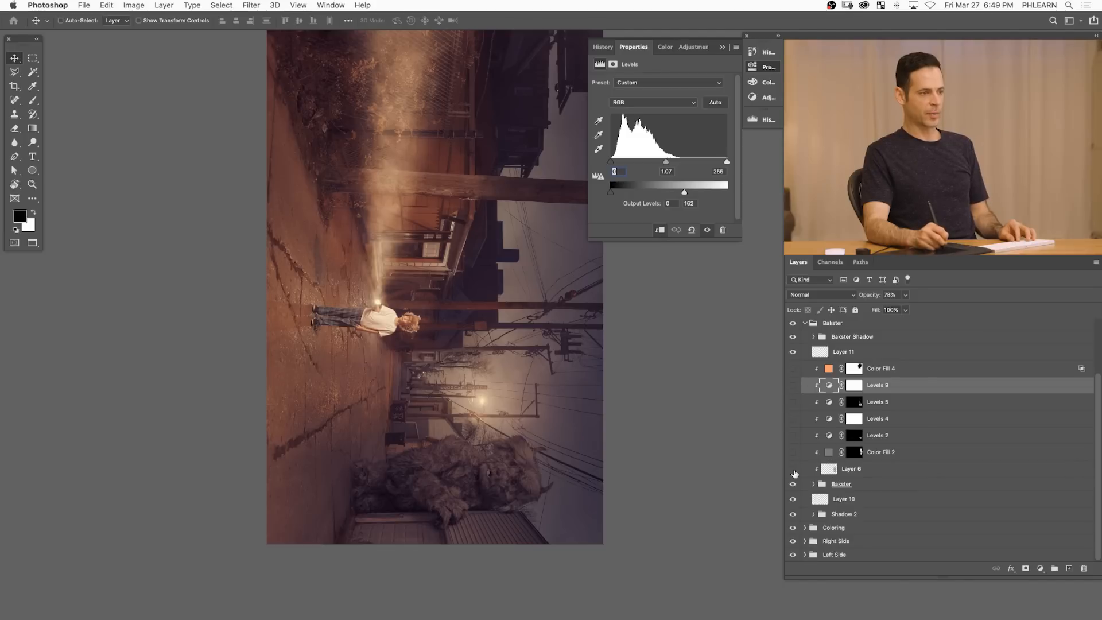
pyautogui.click(814, 485)
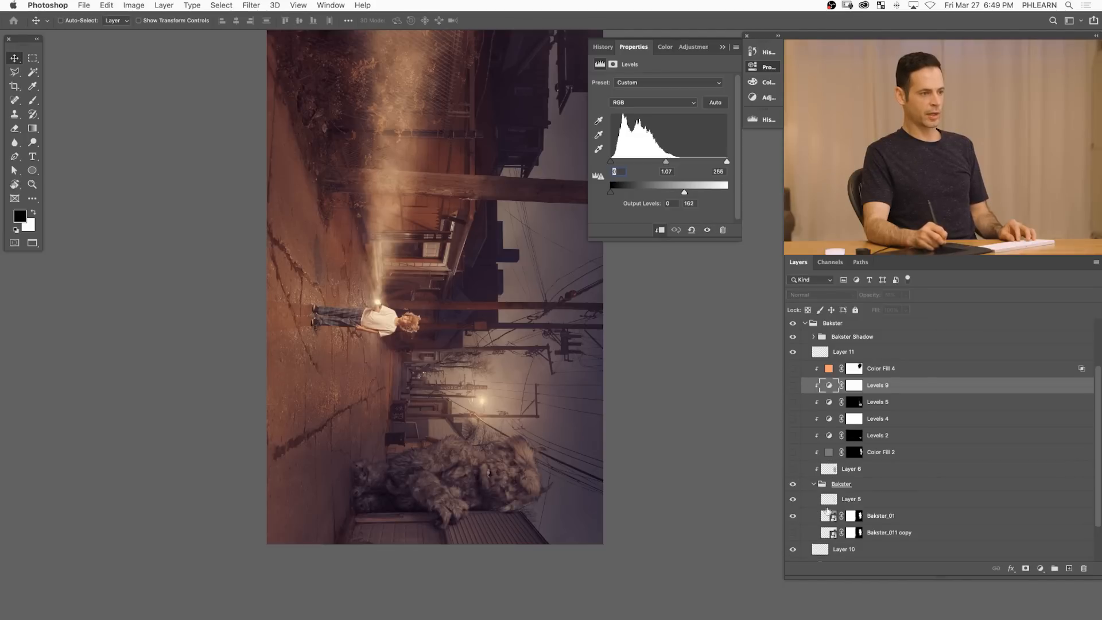
pyautogui.click(792, 532)
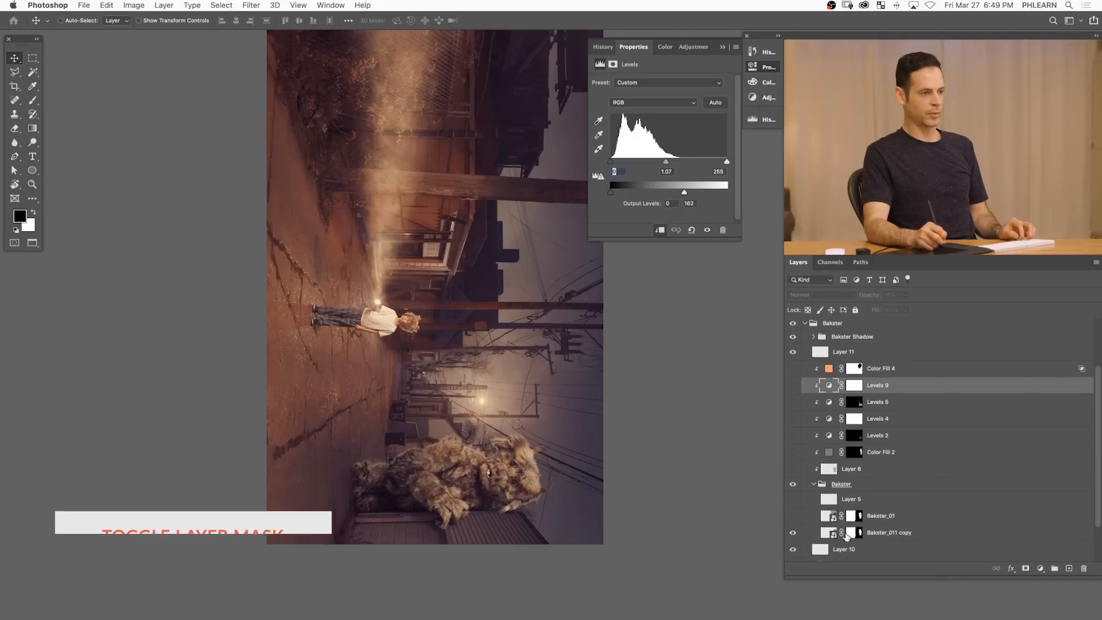
pyautogui.keyDown('shift'); pyautogui.click(855, 533); pyautogui.keyUp('shift')
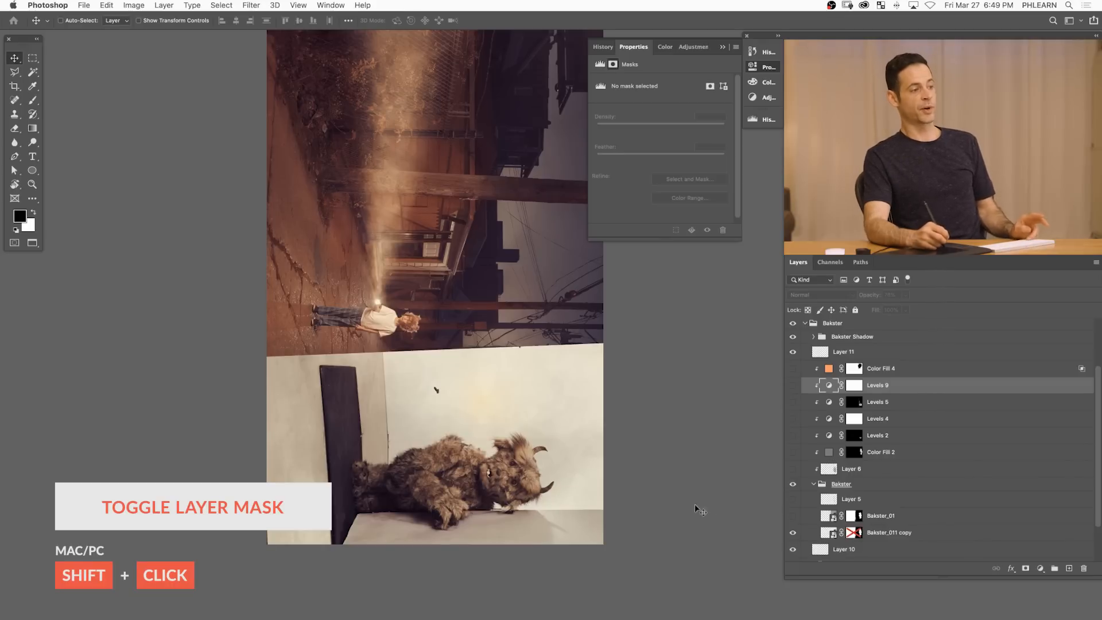
pyautogui.moveTo(793, 533); pyautogui.dragTo(808, 492)
pyautogui.moveTo(791, 382); pyautogui.dragTo(792, 368)
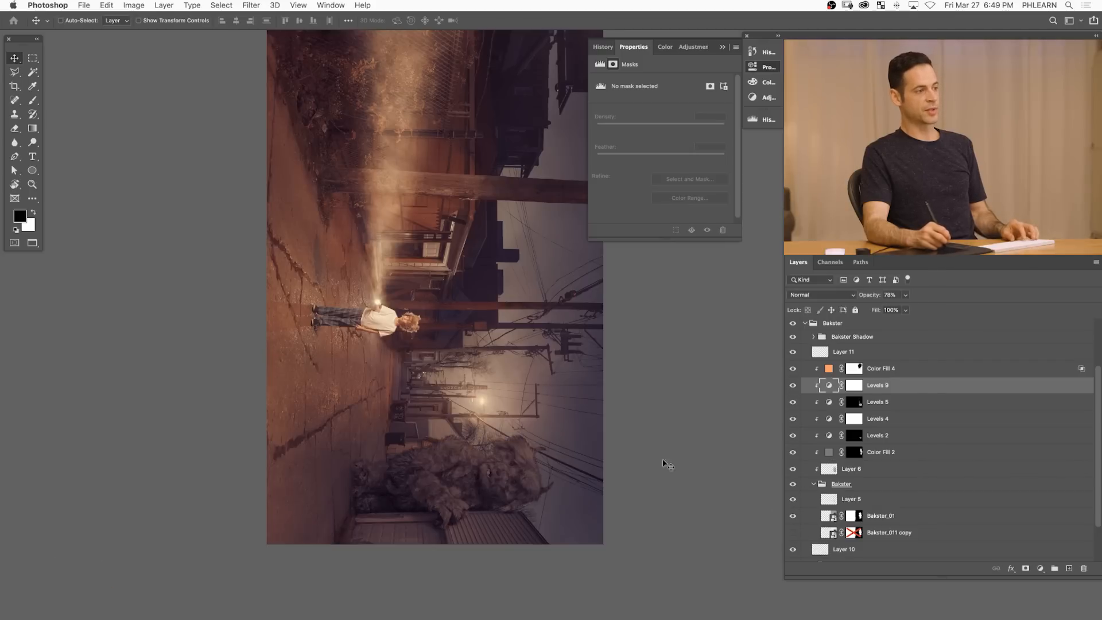
# - Check the effect of Levels 9 and paint black on its mask along the monster's side facing the street light
pyautogui.click(794, 387)
pyautogui.click(793, 387)
pyautogui.click(793, 387)
pyautogui.click(793, 387)
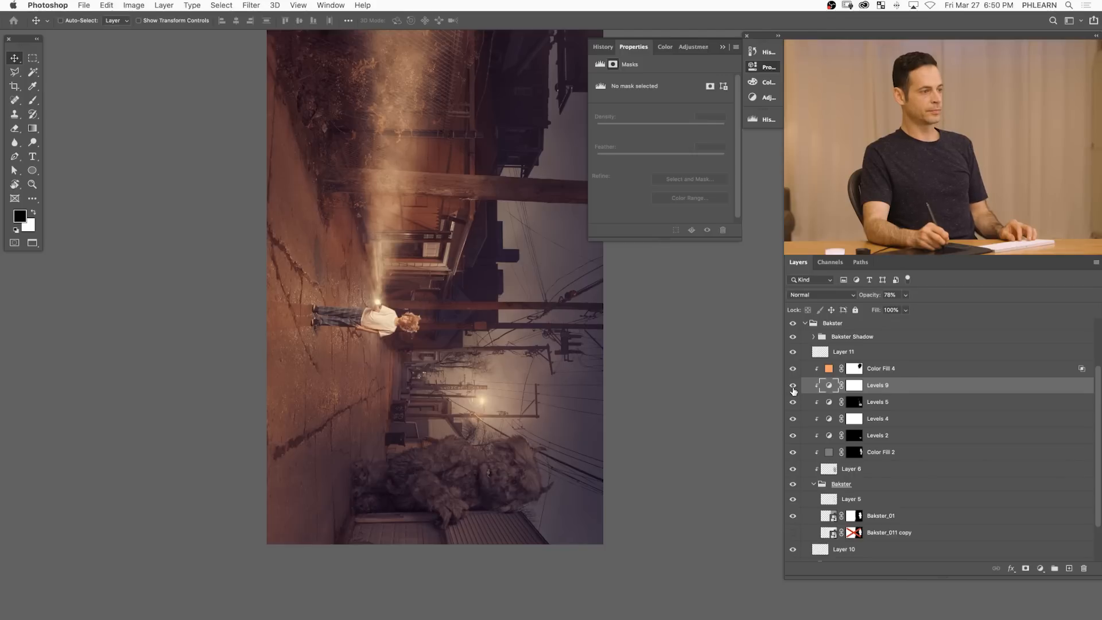
pyautogui.click(854, 386)
pyautogui.press('b')
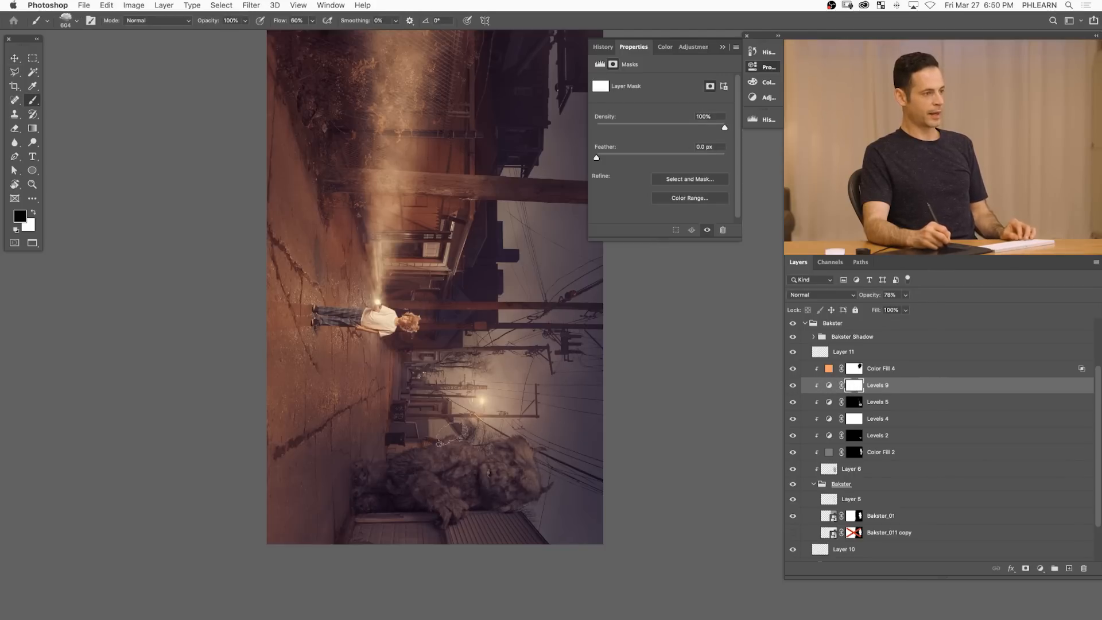
pyautogui.moveTo(475, 439)
pyautogui.mouseDown()
pyautogui.moveTo(522, 435)
pyautogui.moveTo(523, 450)
pyautogui.moveTo(551, 436)
pyautogui.mouseUp()
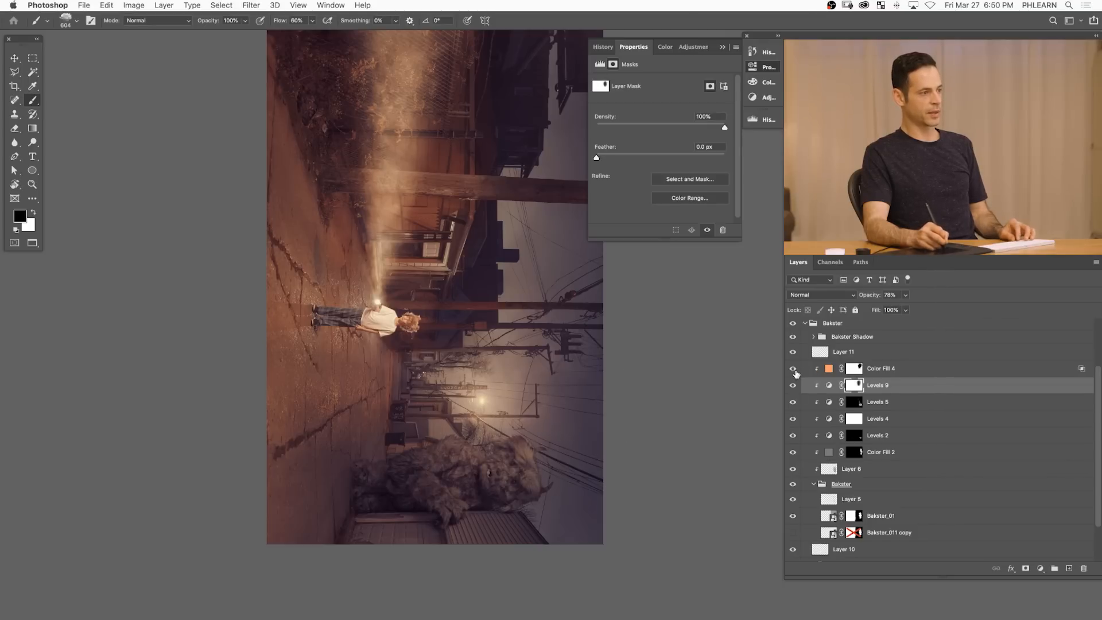
# - Collapse the Bakster group and compare the image with and without the Color Tone group and its Levels 7 and Levels 8 layers
pyautogui.click(806, 324)
pyautogui.click(793, 339)
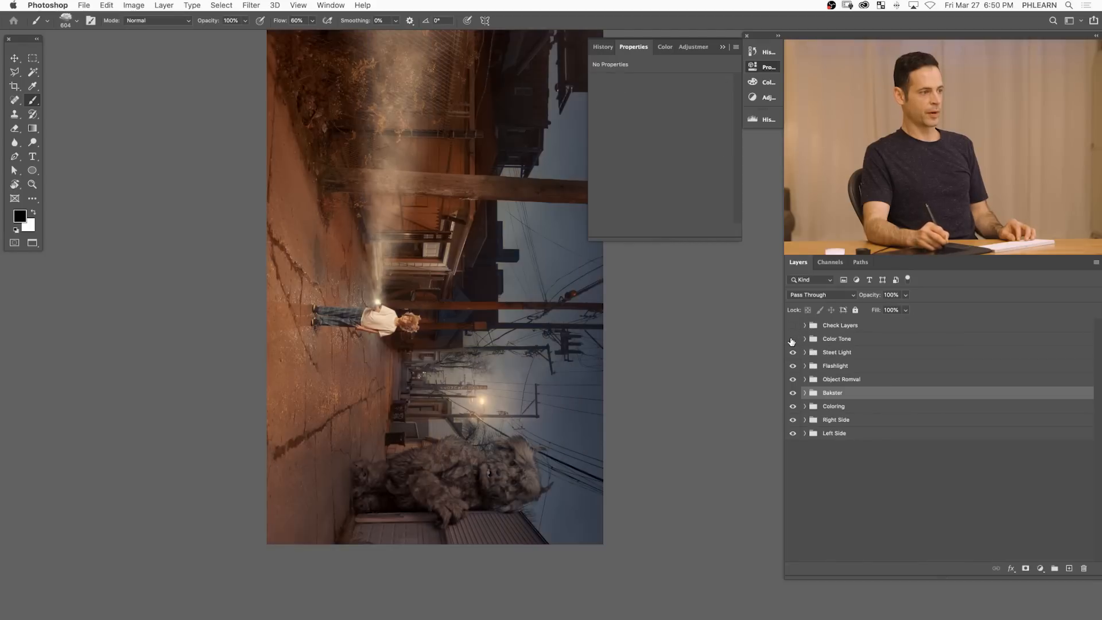
pyautogui.click(794, 339)
pyautogui.click(805, 340)
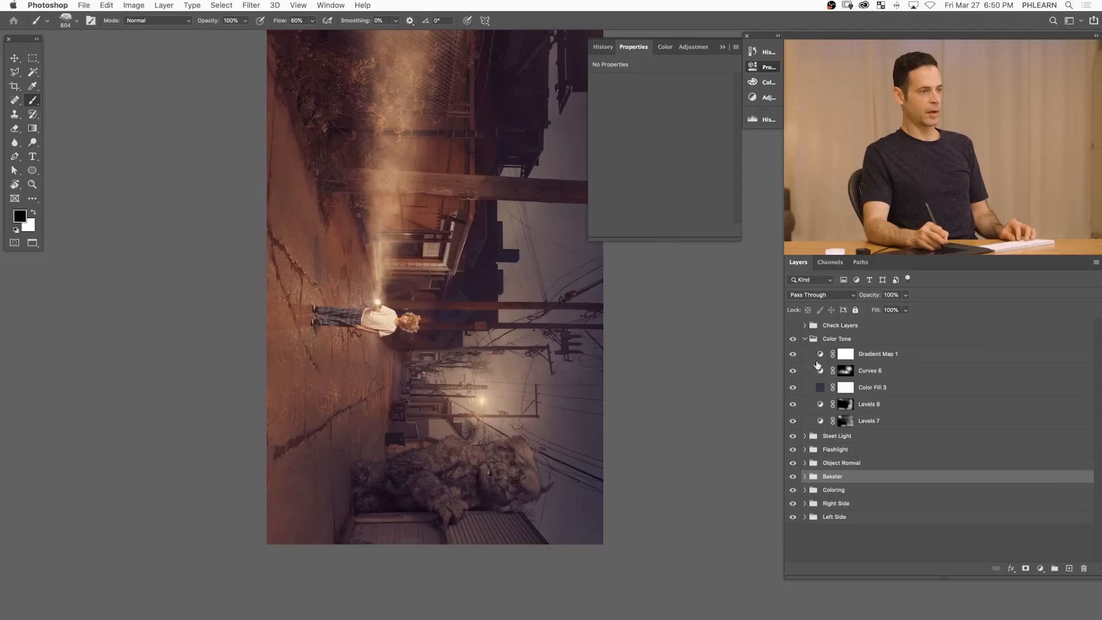
pyautogui.click(792, 421)
pyautogui.click(793, 405)
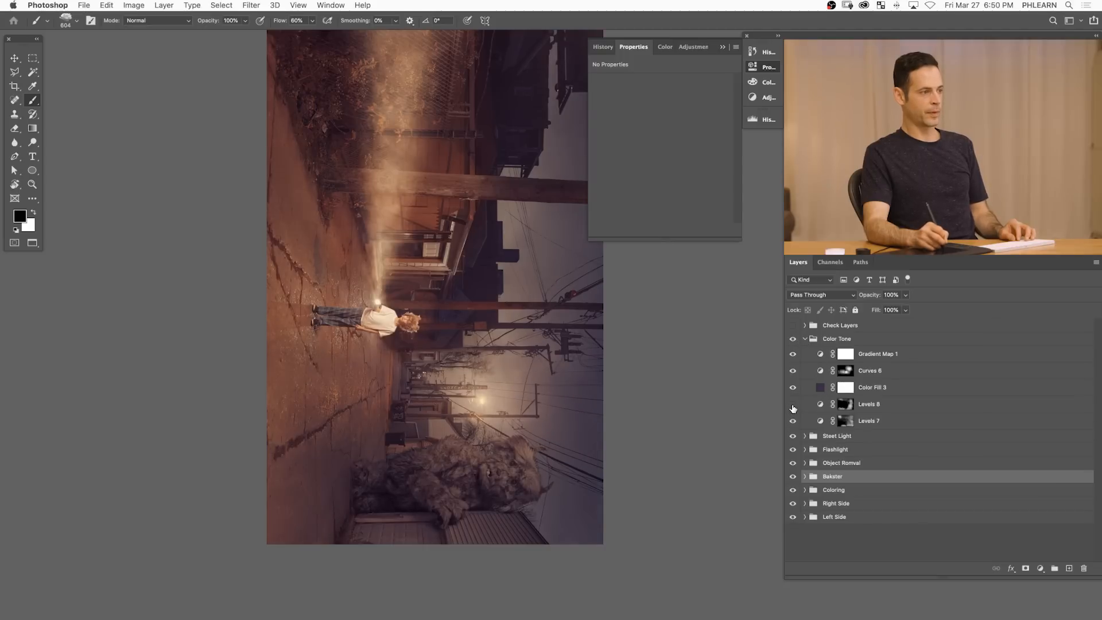
pyautogui.click(793, 405)
# - Slightly raise the Red midtones and lower the Blue midtones in Curves 6, comparing the image with and without the layer
pyautogui.click(793, 371)
pyautogui.click(793, 373)
pyautogui.click(794, 373)
pyautogui.click(794, 373)
pyautogui.click(794, 373)
pyautogui.click(820, 372)
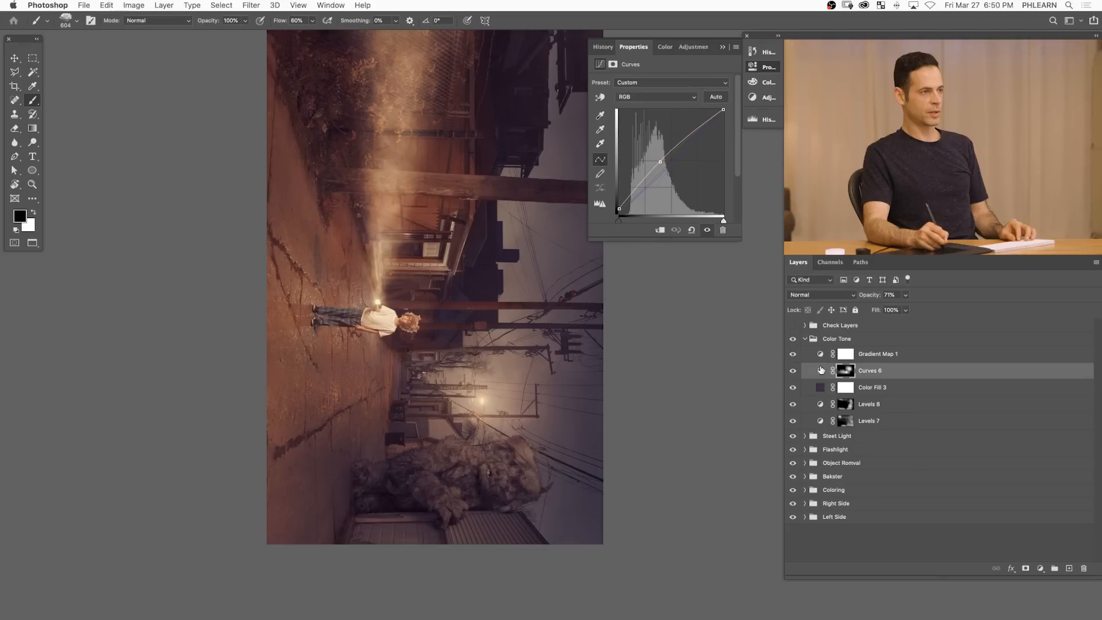
pyautogui.click(657, 97)
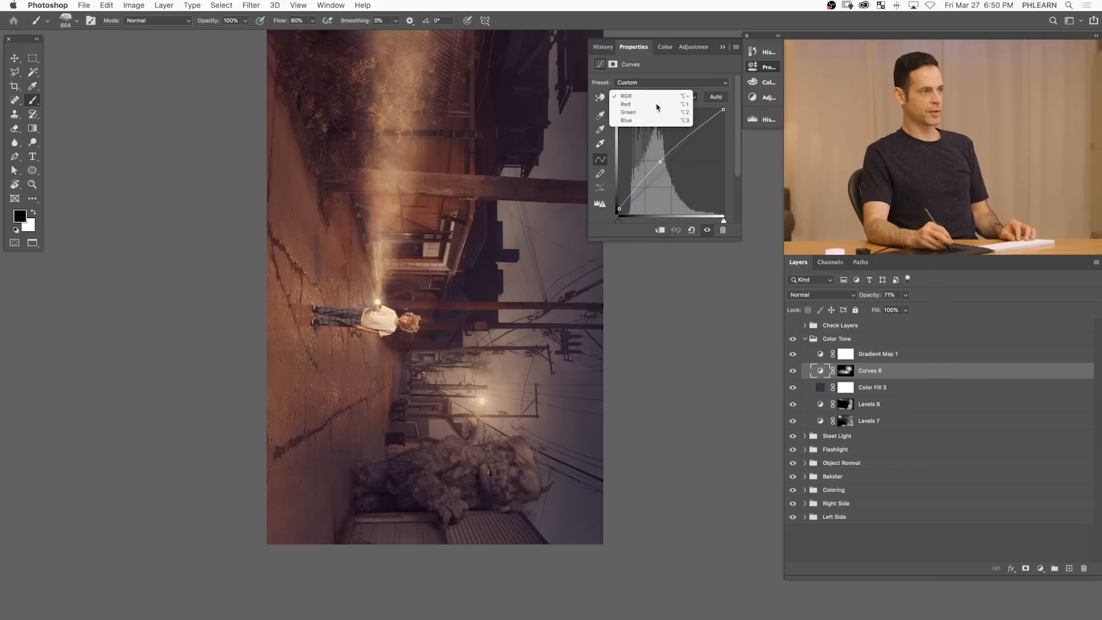
pyautogui.click(657, 104)
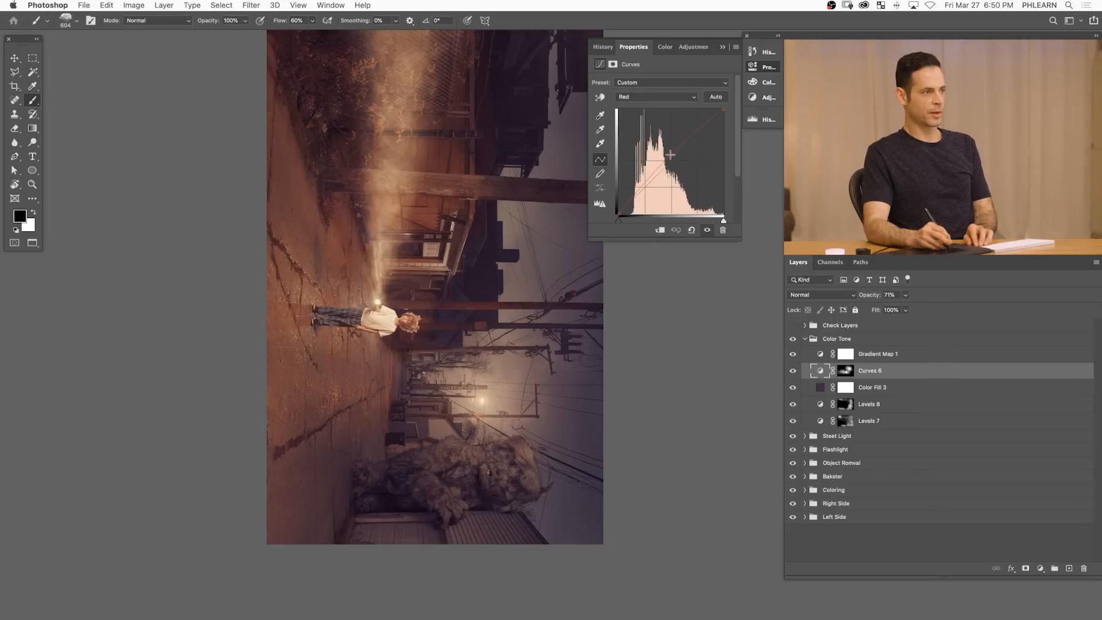
pyautogui.click(657, 97)
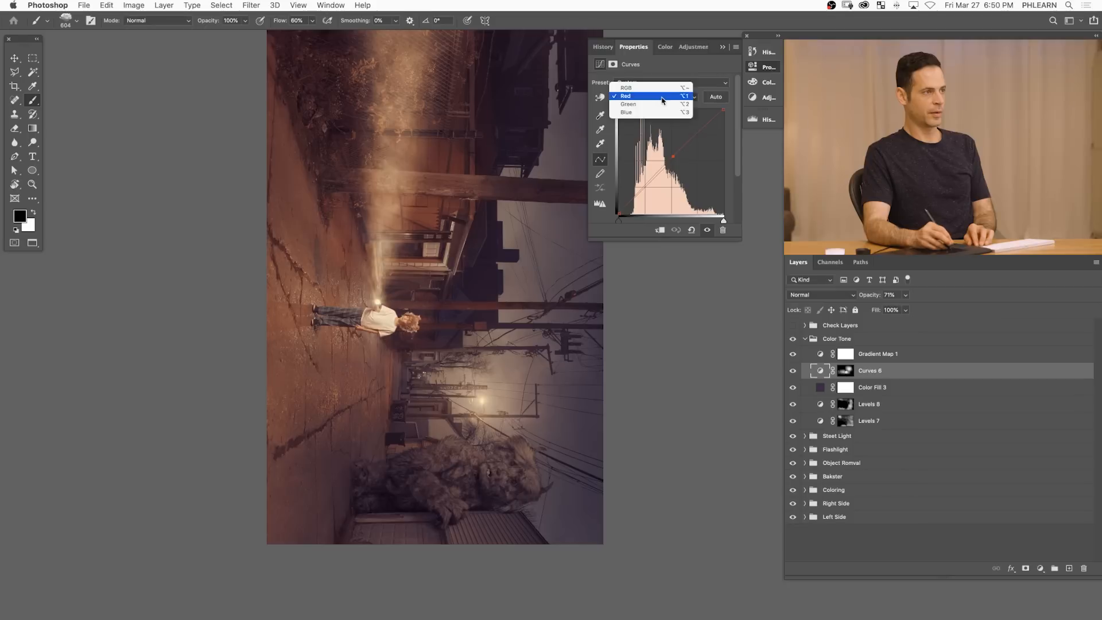
pyautogui.click(657, 113)
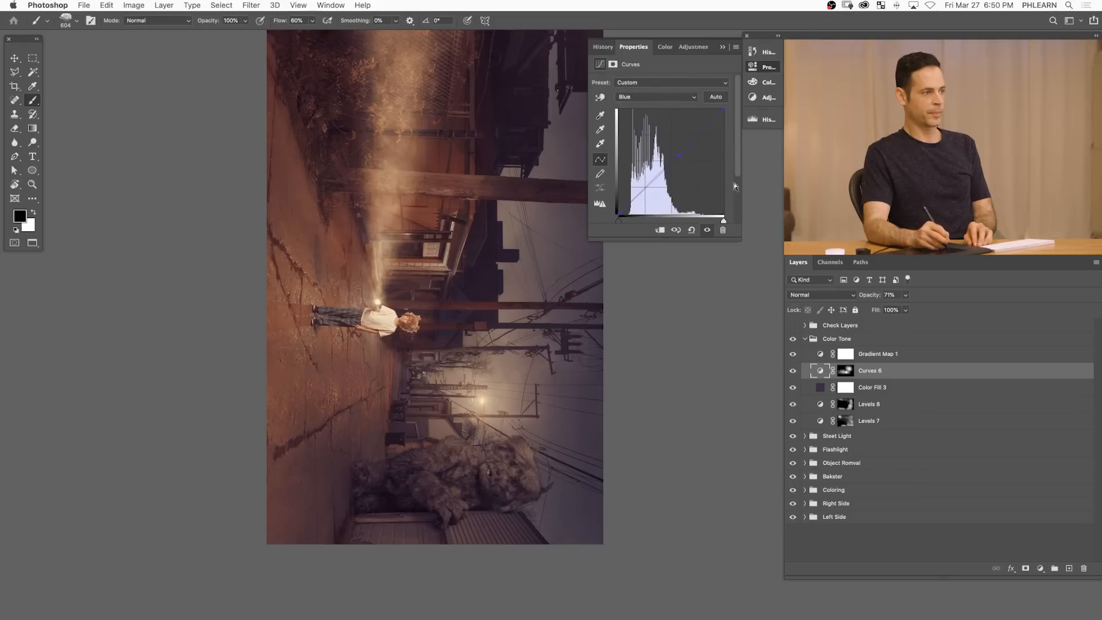
pyautogui.click(792, 371)
pyautogui.click(792, 372)
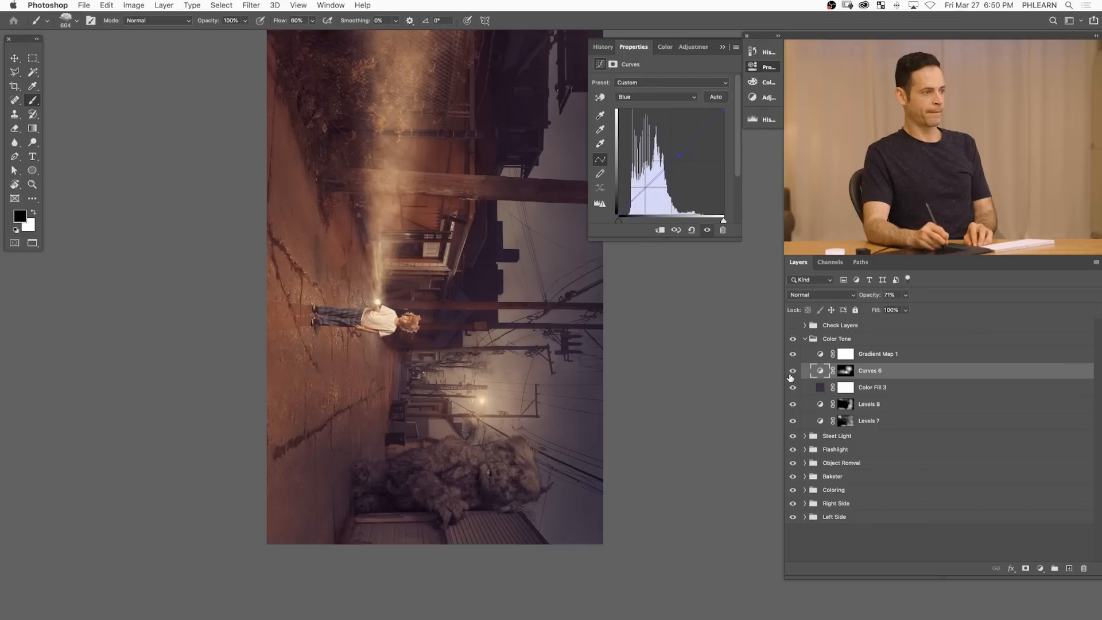
# - Compare the image with and without the Color Fill 3 and Levels 8 layers of the Color Tone group
pyautogui.click(793, 389)
pyautogui.click(794, 390)
pyautogui.click(794, 390)
pyautogui.click(793, 405)
pyautogui.click(794, 405)
pyautogui.click(793, 406)
pyautogui.click(794, 405)
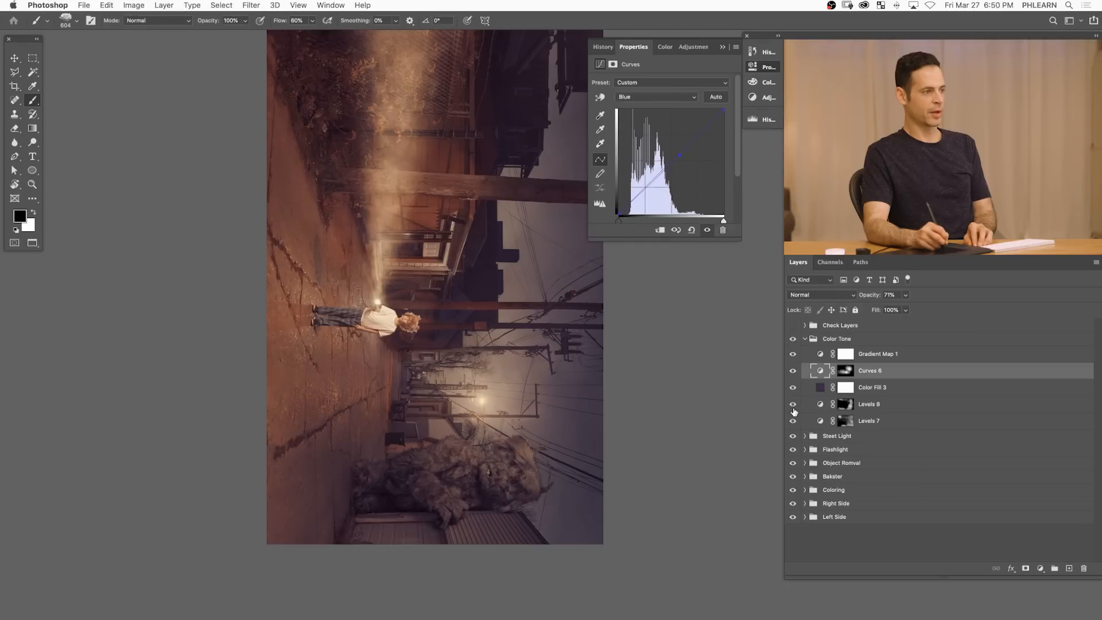
# - Rotate the canvas view back to 0° and collapse the Color Tone group
pyautogui.click(763, 73)
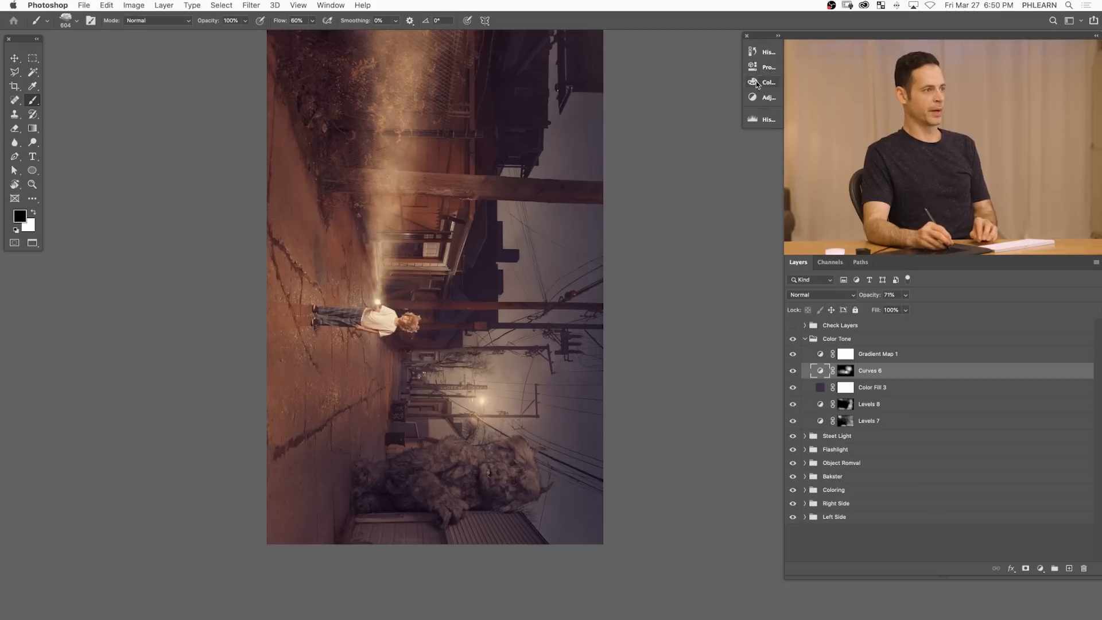
pyautogui.press('r')
pyautogui.moveTo(615, 344); pyautogui.dragTo(655, 233)
pyautogui.moveTo(622, 472); pyautogui.dragTo(583, 363)
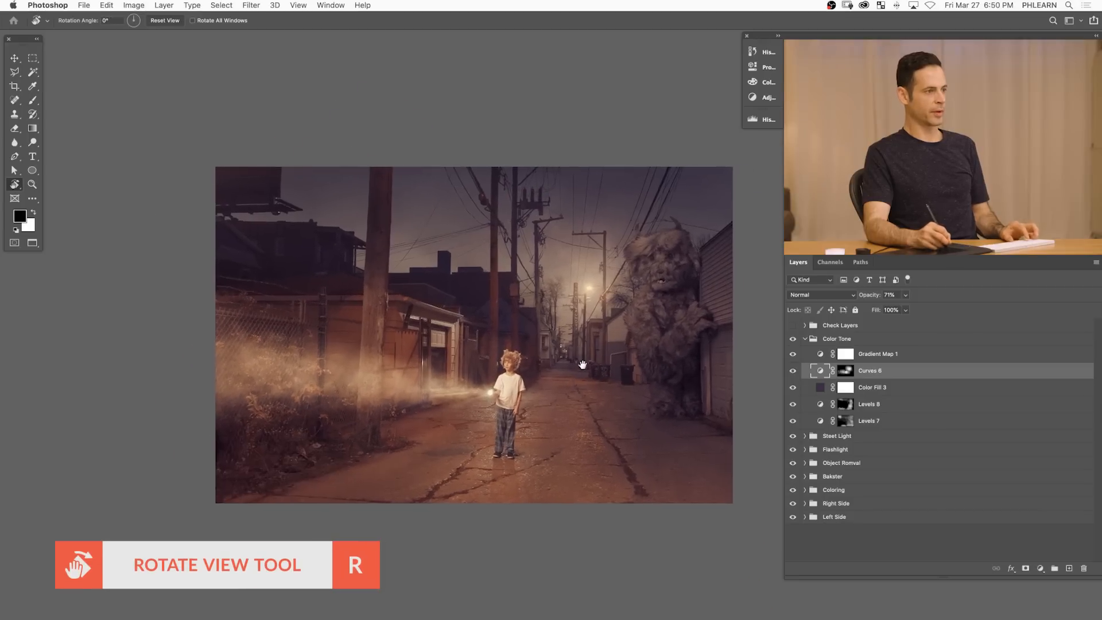
pyautogui.click(805, 338)
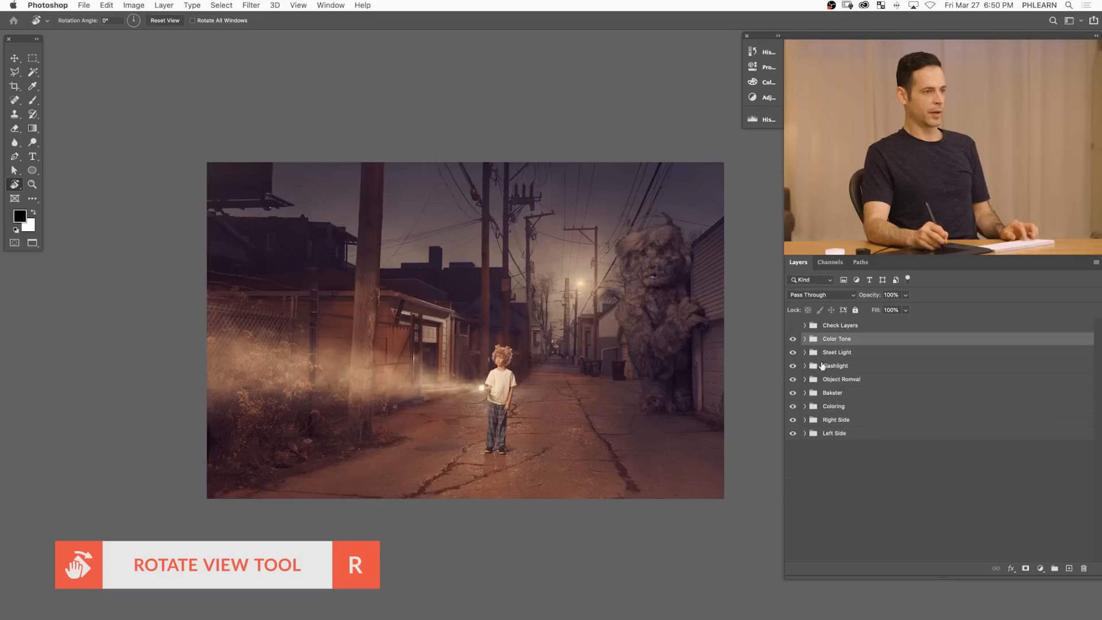
# - Expand the Coloring group, check its layers and reset the Hue/Saturation 4 adjustment to its defaults
pyautogui.click(805, 407)
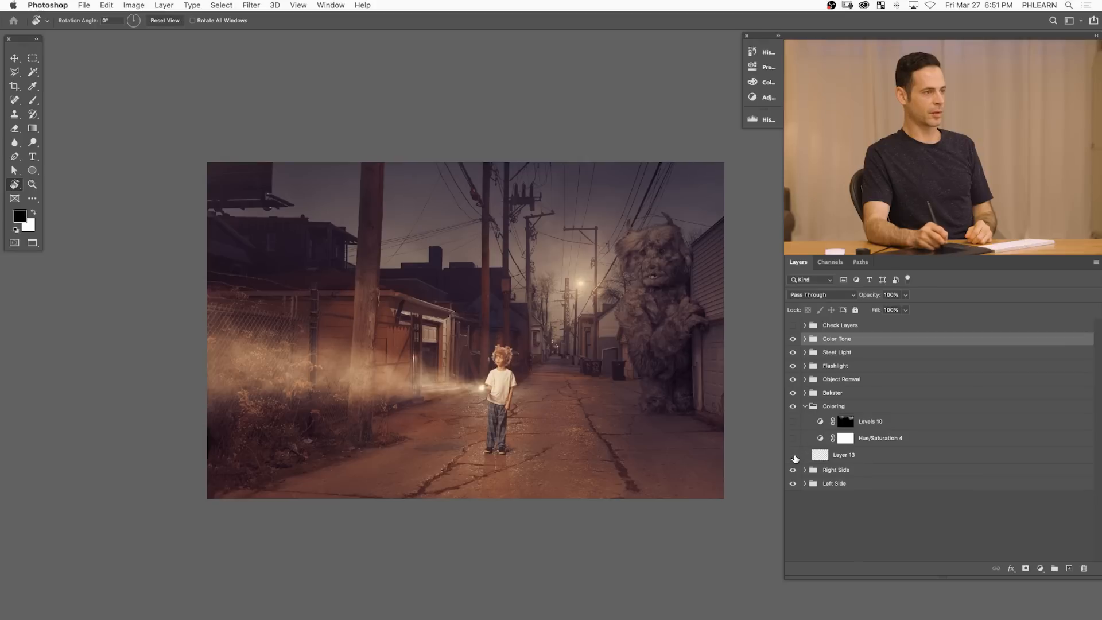
pyautogui.click(885, 428)
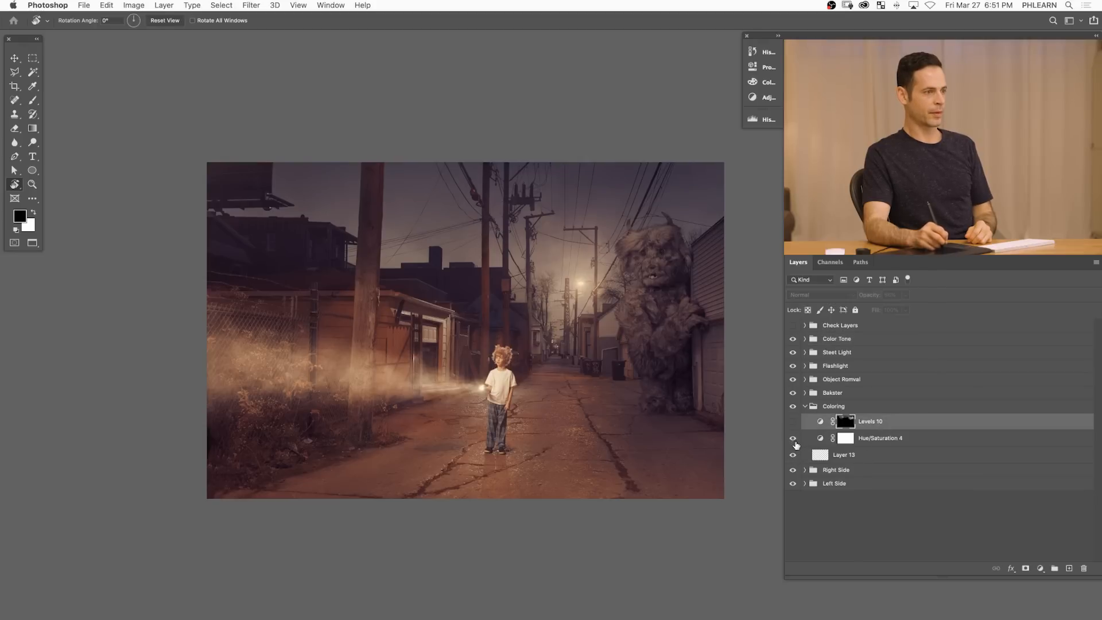
pyautogui.doubleClick(822, 439)
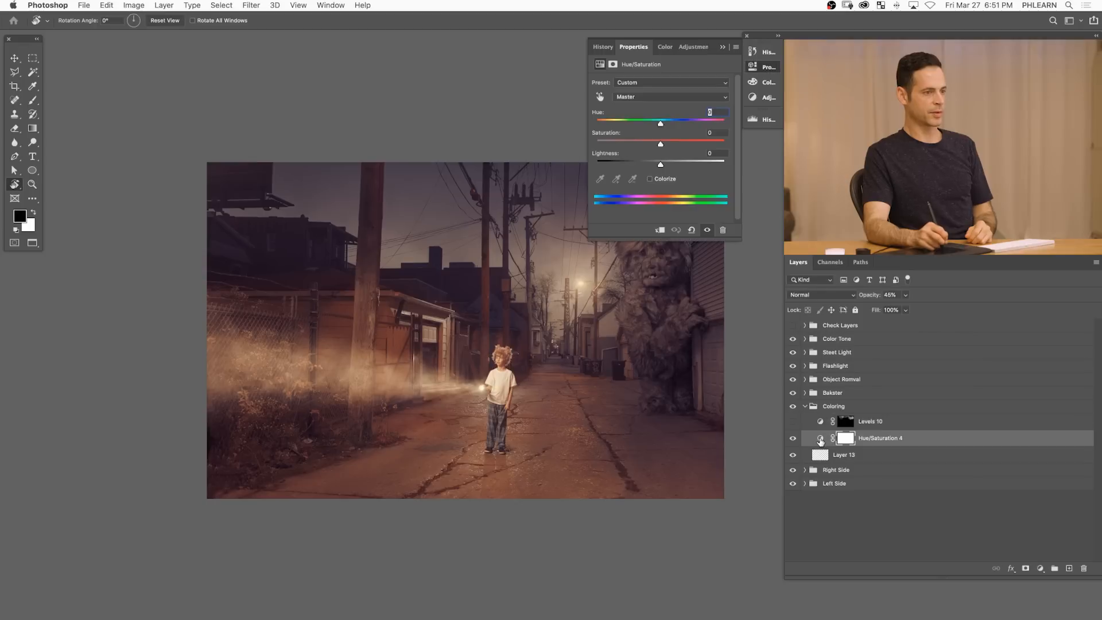
pyautogui.click(693, 230)
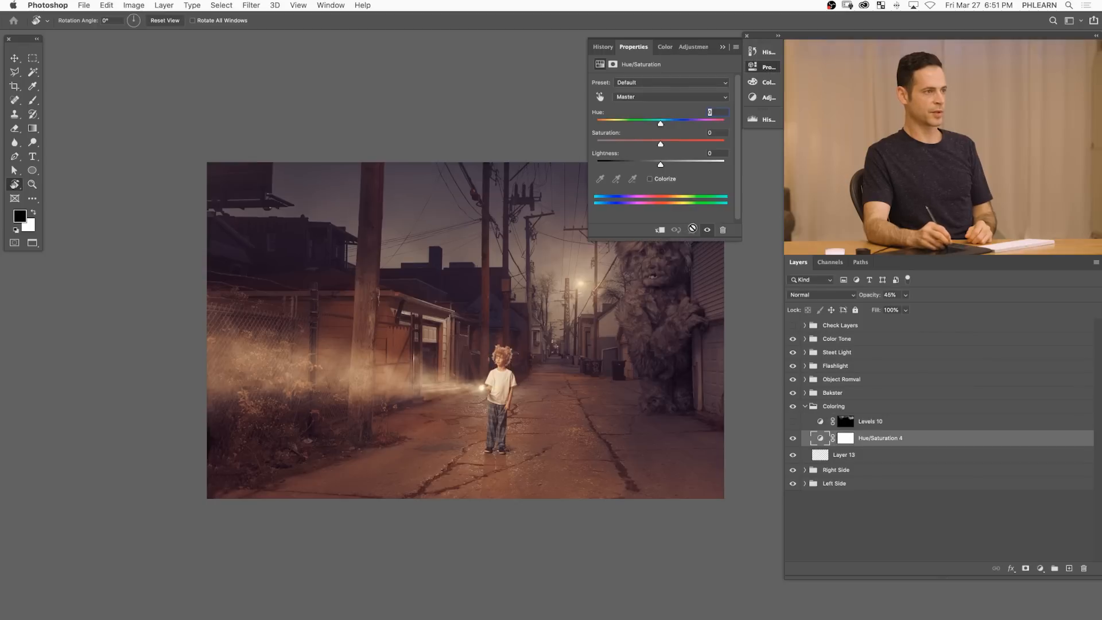
# - Sample the night sky as the colour range in Hue/Saturation 4 and lower the Blues saturation to about -36
pyautogui.moveTo(578, 180); pyautogui.dragTo(523, 172)
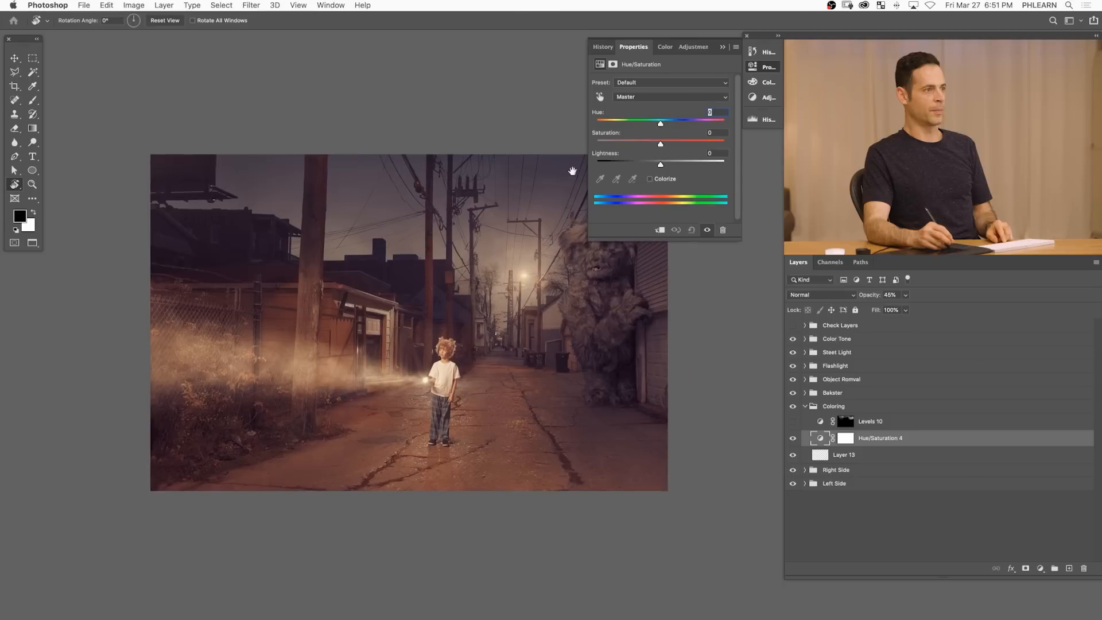
pyautogui.click(636, 102)
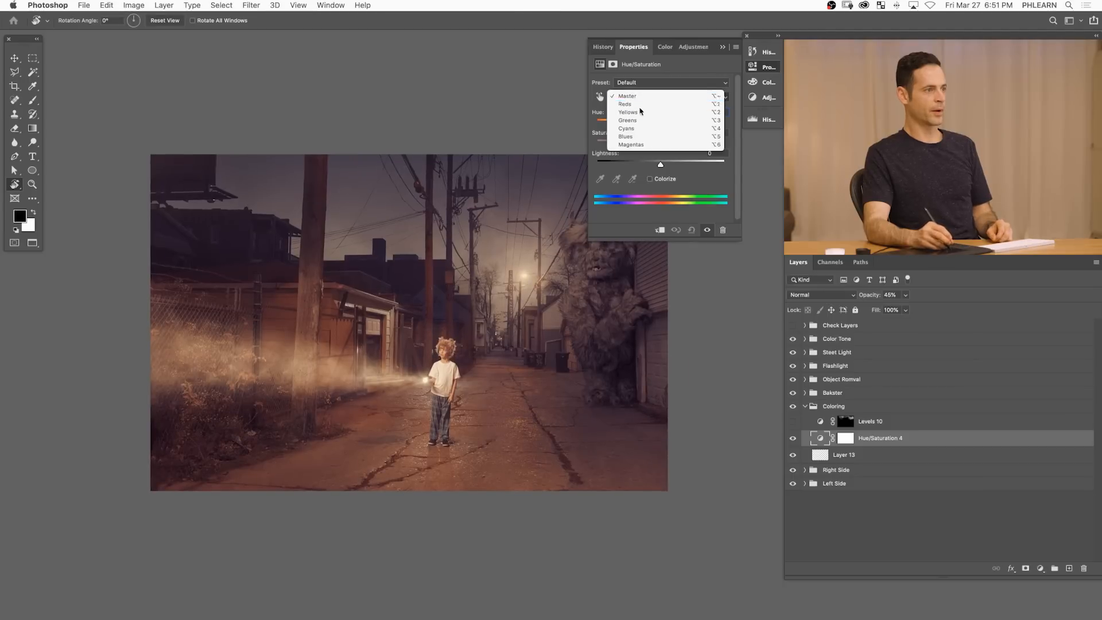
pyautogui.click(632, 107)
pyautogui.click(600, 178)
pyautogui.click(567, 174)
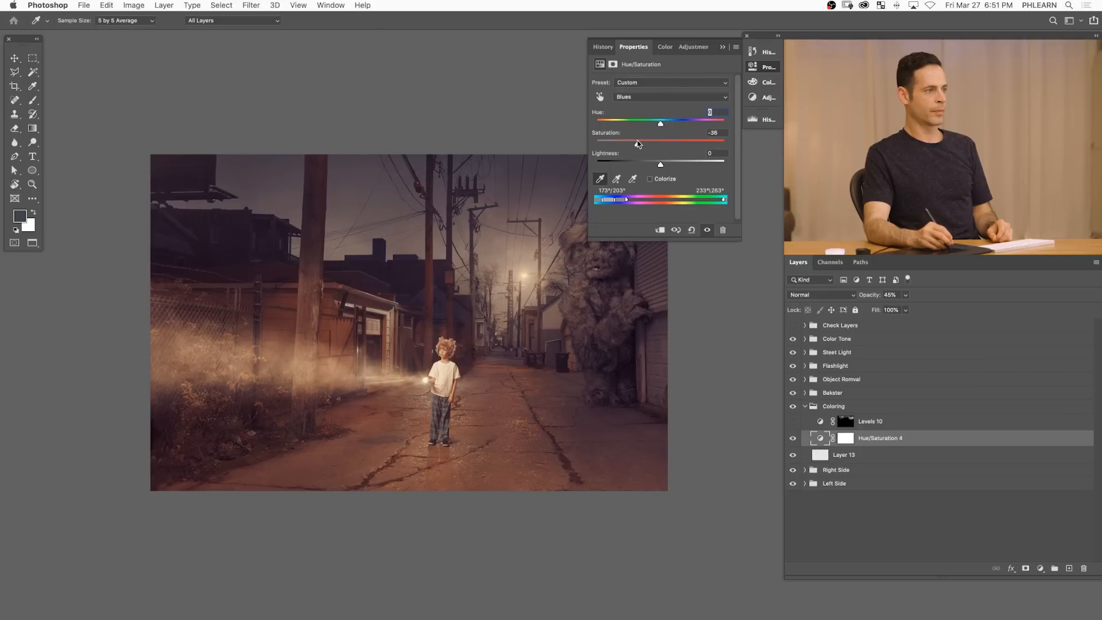
pyautogui.click(756, 68)
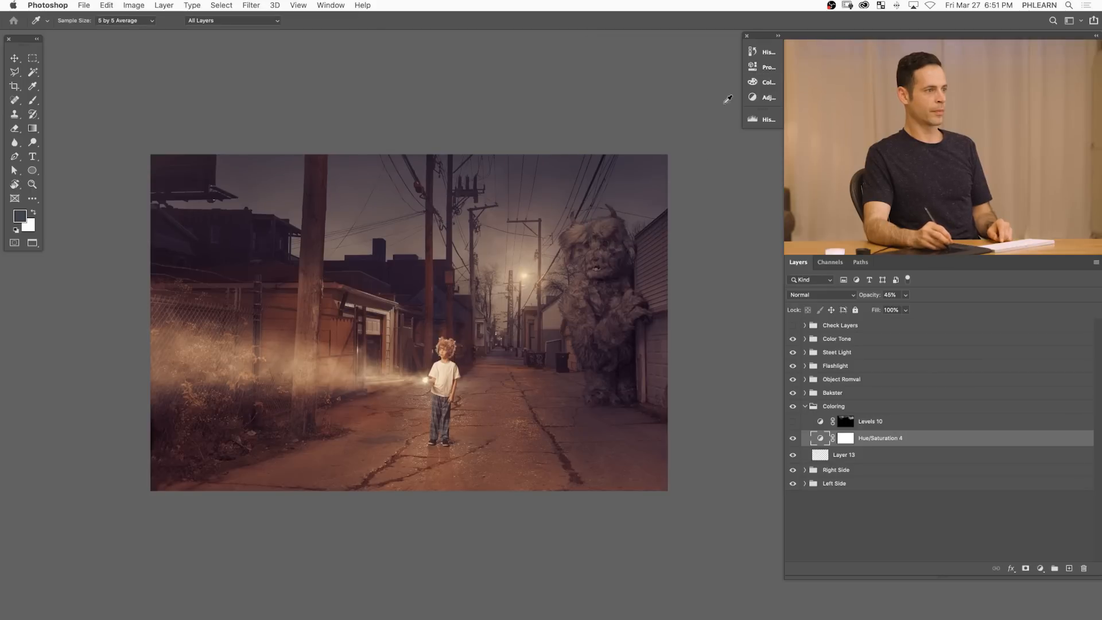
# - Collapse the Coloring group and compare the image with and without the Color Tone group
pyautogui.hscroll(-2, 640, 346)
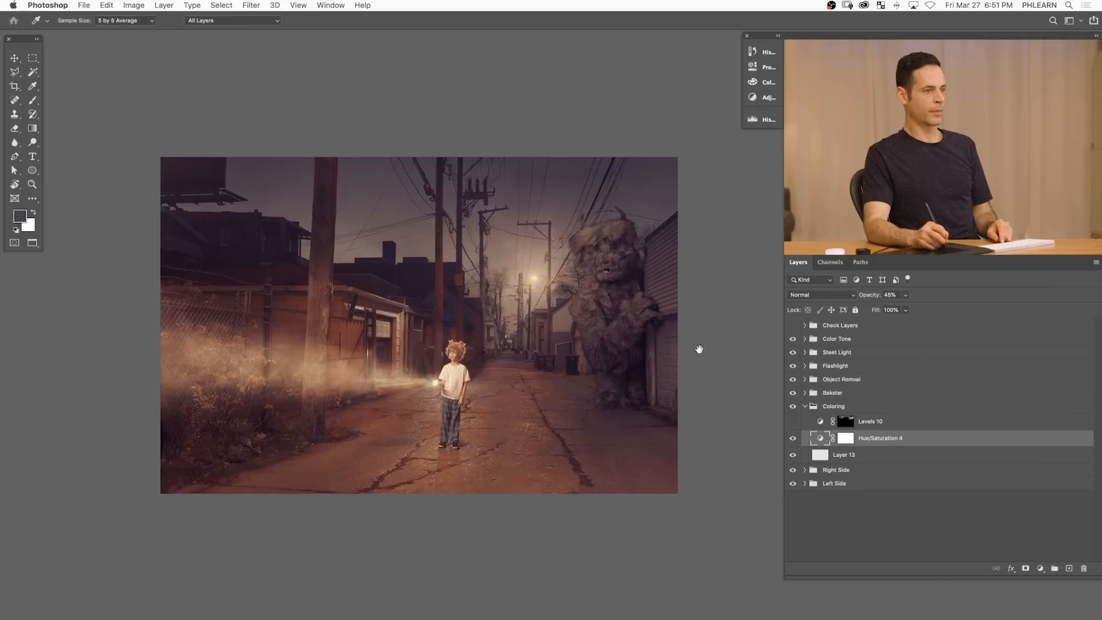
pyautogui.click(805, 405)
pyautogui.click(794, 340)
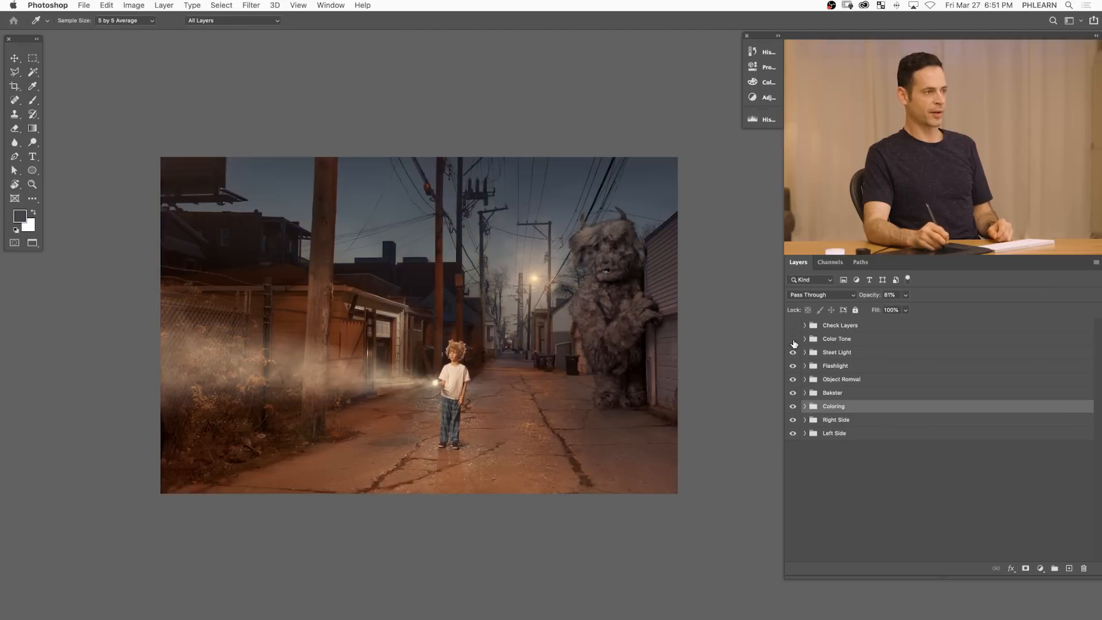
pyautogui.click(793, 342)
pyautogui.click(792, 343)
pyautogui.click(792, 343)
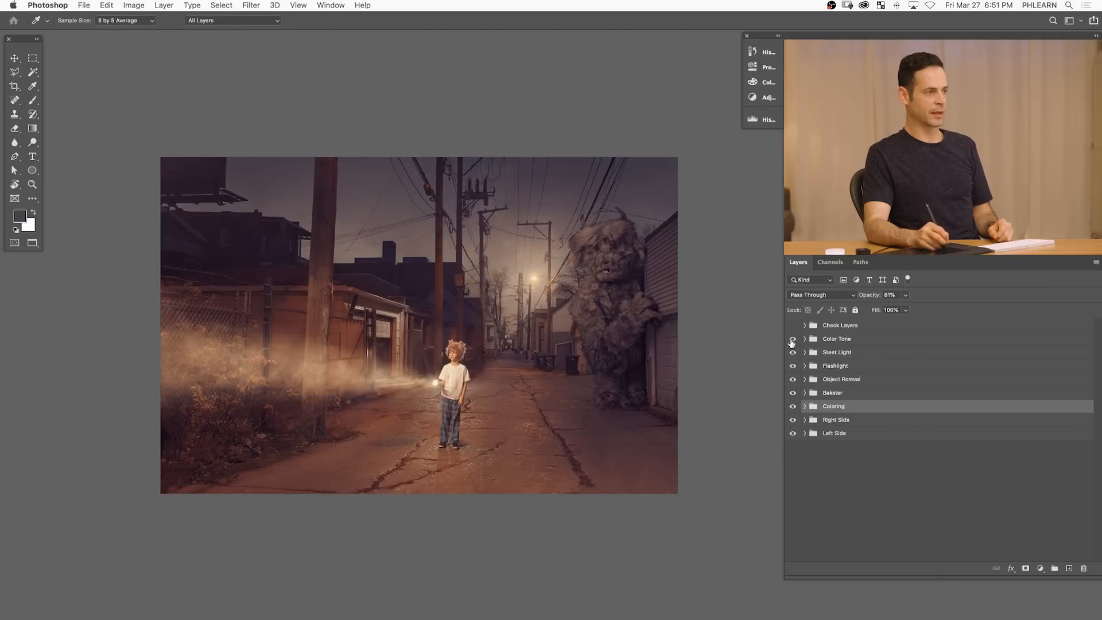
pyautogui.click(792, 343)
pyautogui.click(792, 343)
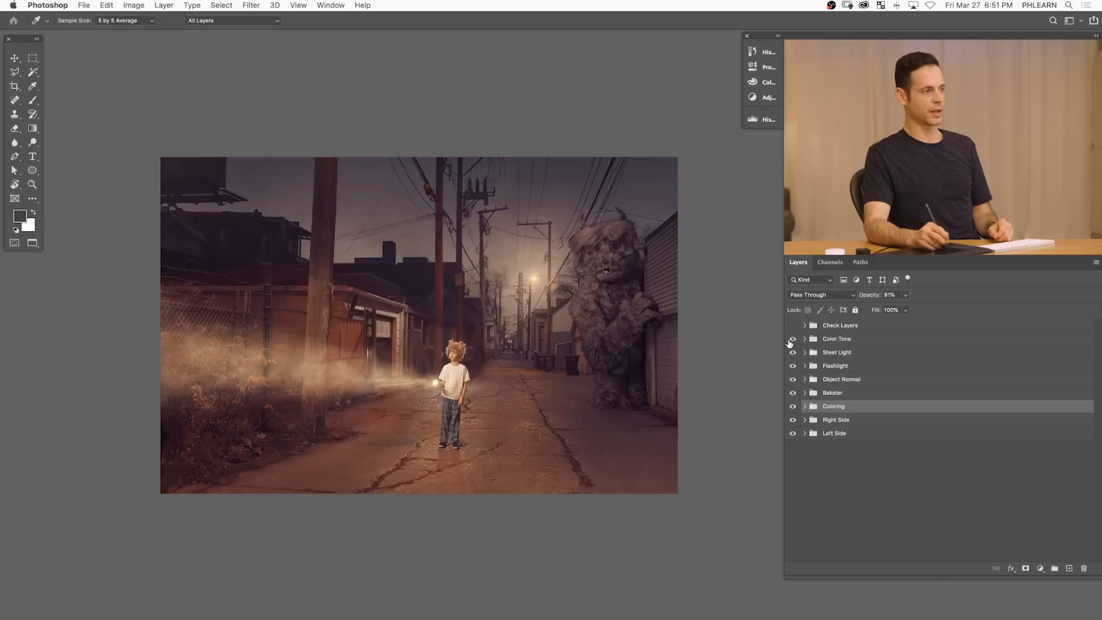
pyautogui.click(792, 342)
pyautogui.click(792, 343)
# - Lower the Color Tone group's opacity to 68%, compare the image with and without it, and expand the Bakster group
pyautogui.click(845, 344)
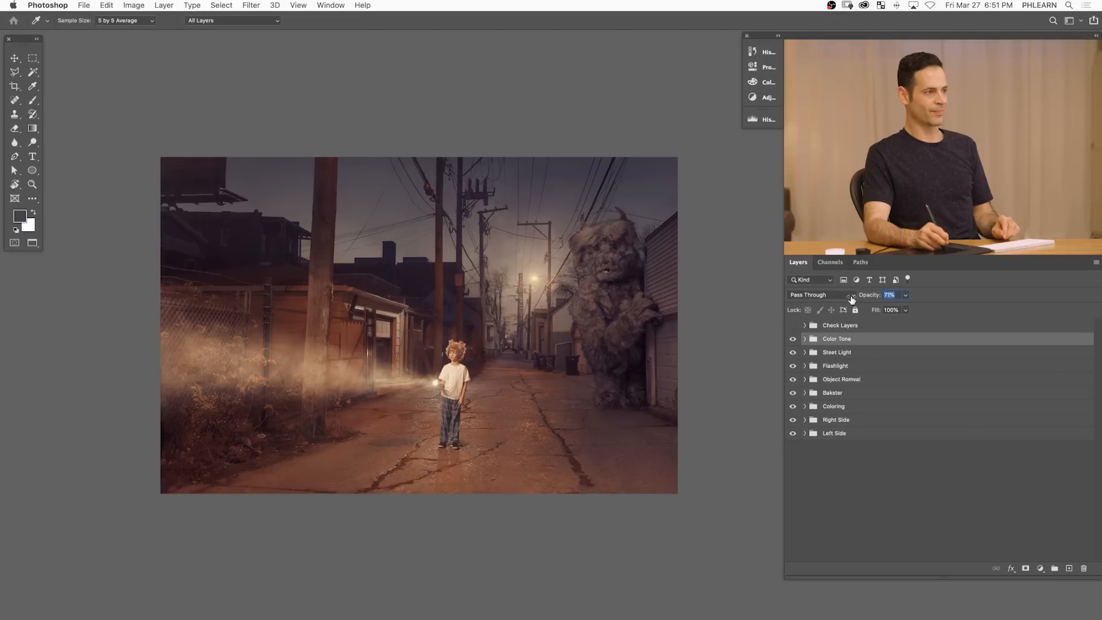
pyautogui.click(793, 341)
pyautogui.click(794, 342)
pyautogui.click(794, 341)
pyautogui.click(794, 341)
pyautogui.click(806, 393)
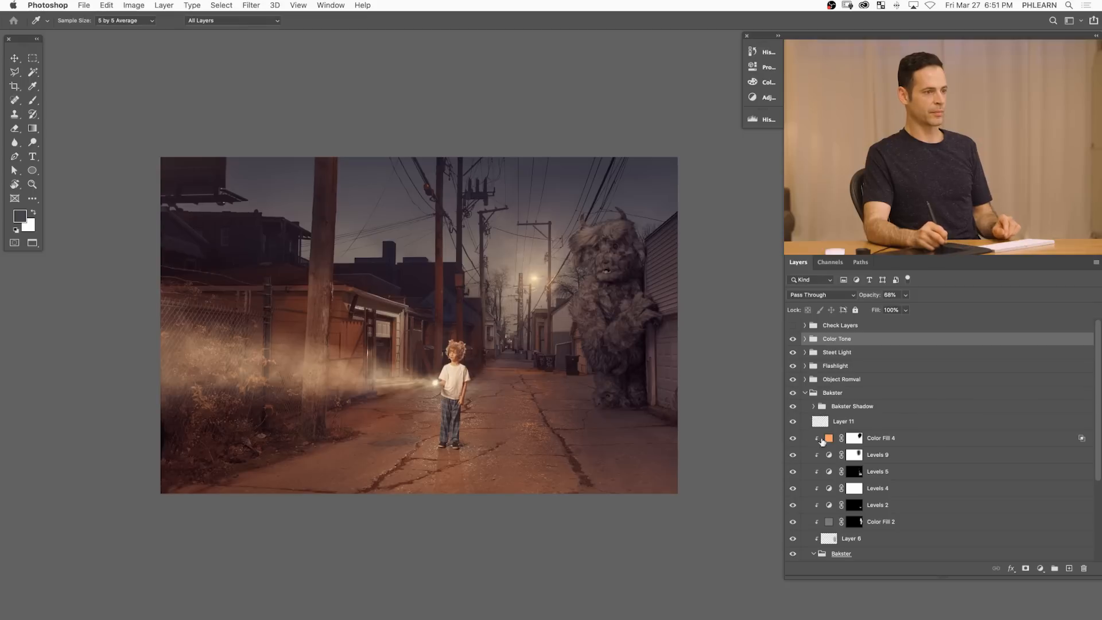
# - Compare Color Fill 4 with its mask disabled and enabled, select the mask for brushing, and collapse the Bakster group
pyautogui.keyDown('shift'); pyautogui.click(857, 439); pyautogui.keyUp('shift')
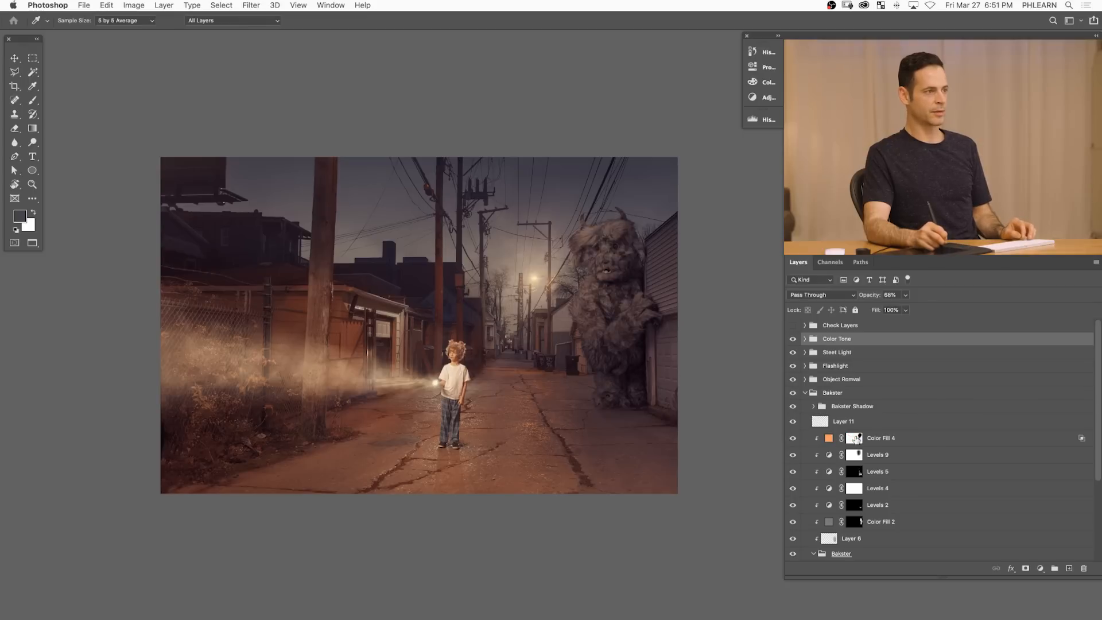
pyautogui.keyDown('shift'); pyautogui.click(857, 439); pyautogui.keyUp('shift')
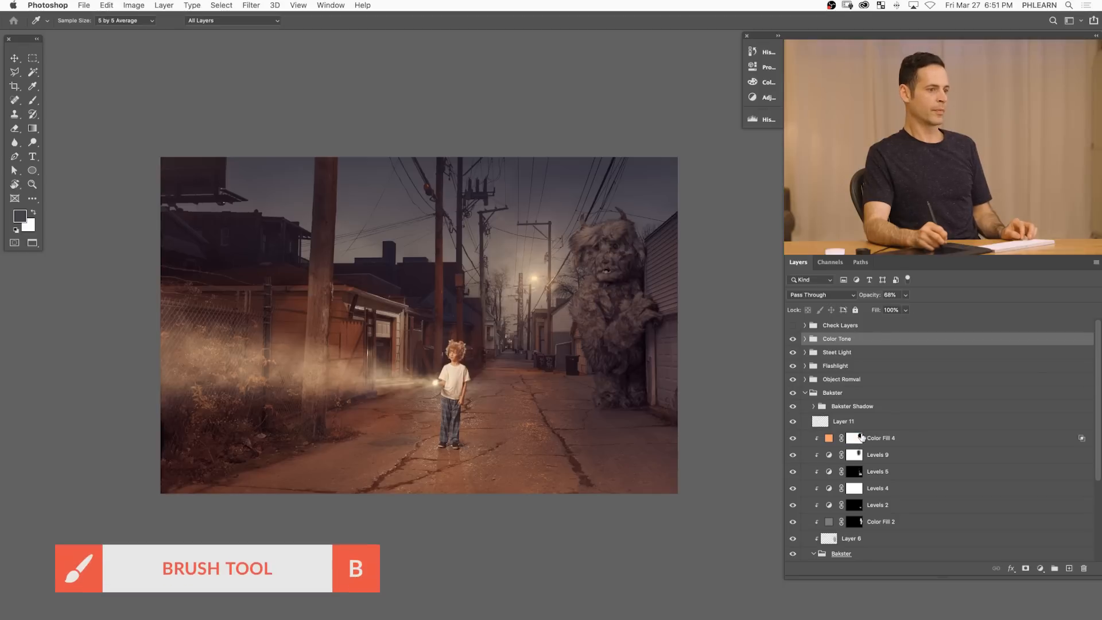
pyautogui.click(856, 438)
pyautogui.press('b')
pyautogui.press('x')
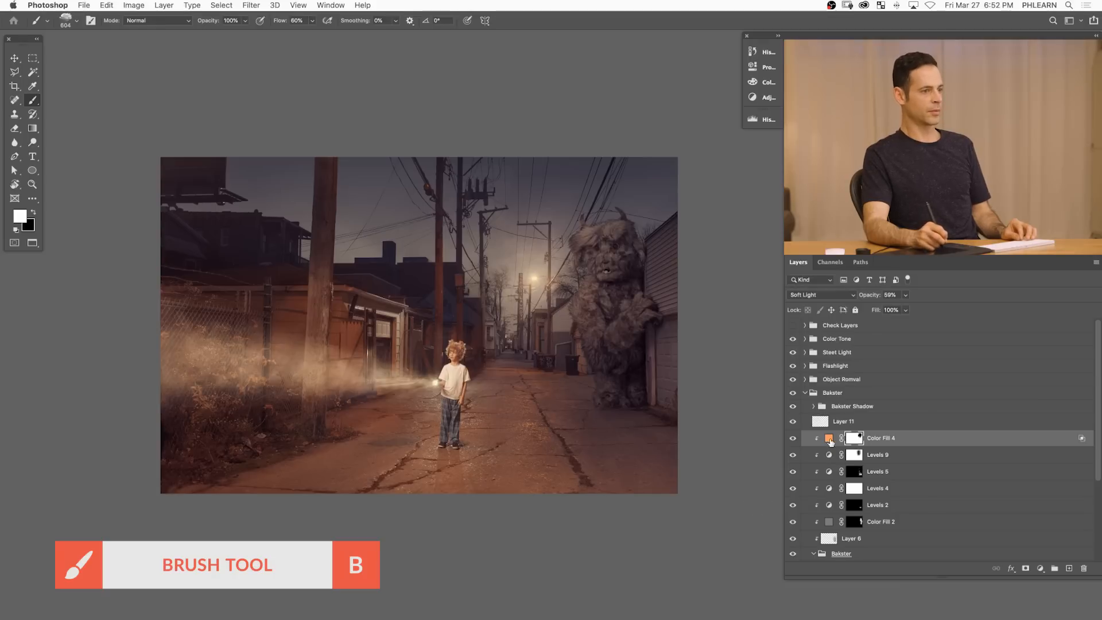
pyautogui.press('x')
pyautogui.click(805, 394)
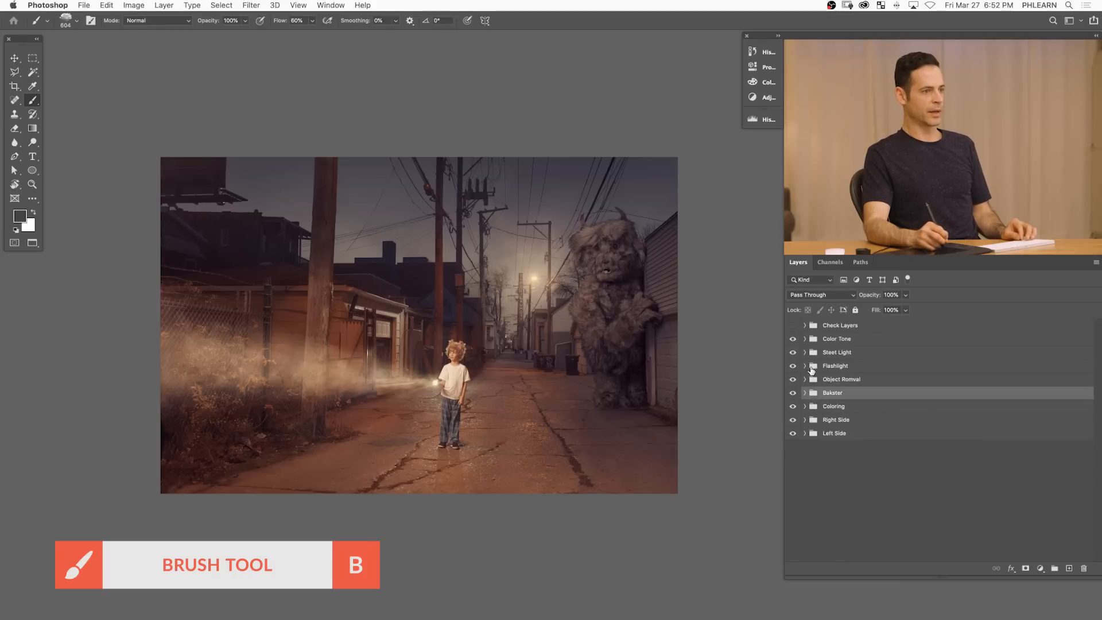
# - Show the Check Layers group for a black-and-white view of the image and expand the Check Layers and Color Tone groups
pyautogui.click(794, 326)
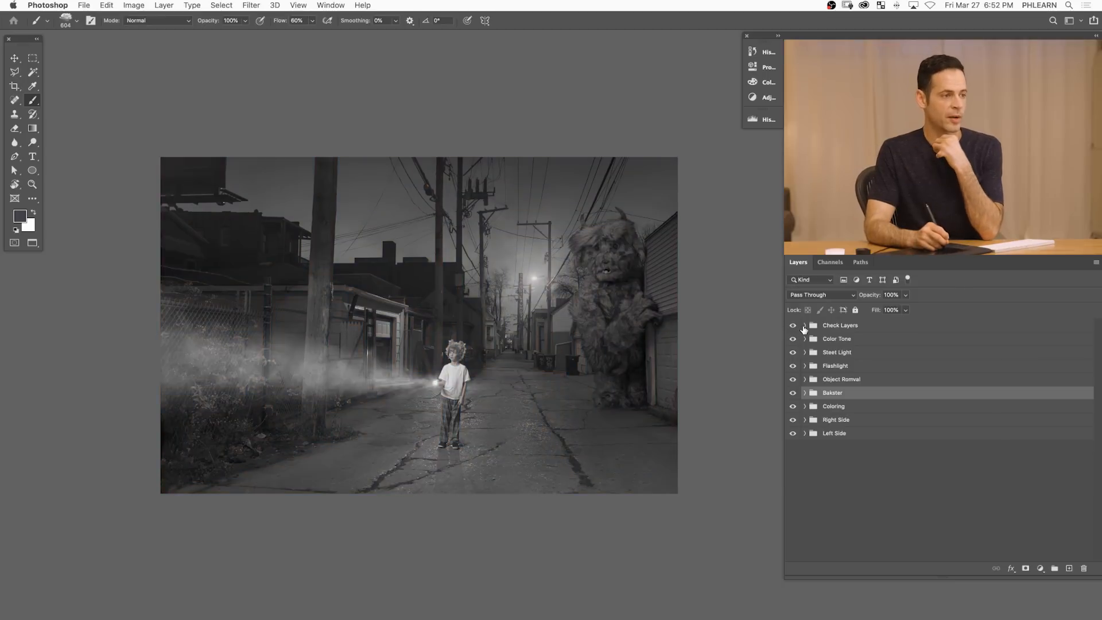
pyautogui.click(804, 326)
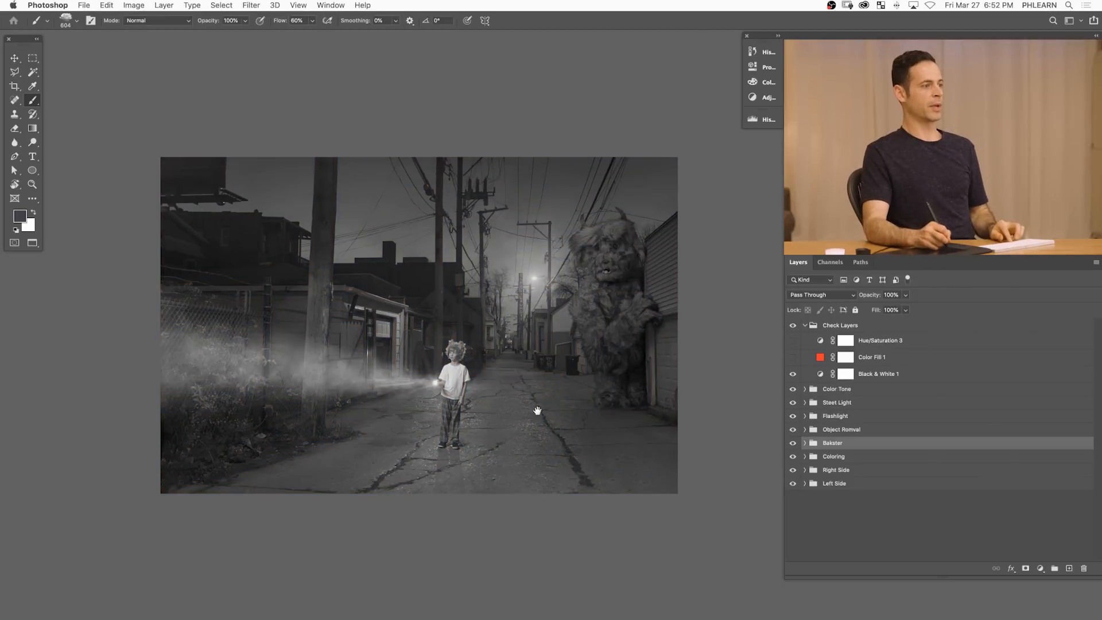
pyautogui.moveTo(549, 424); pyautogui.dragTo(574, 405)
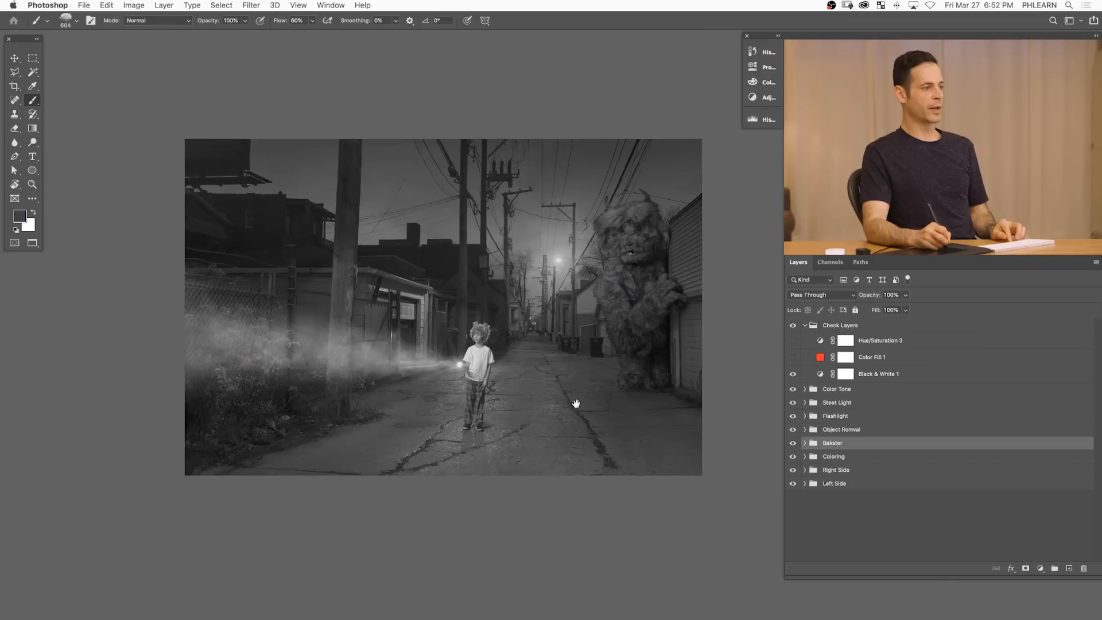
pyautogui.click(854, 393)
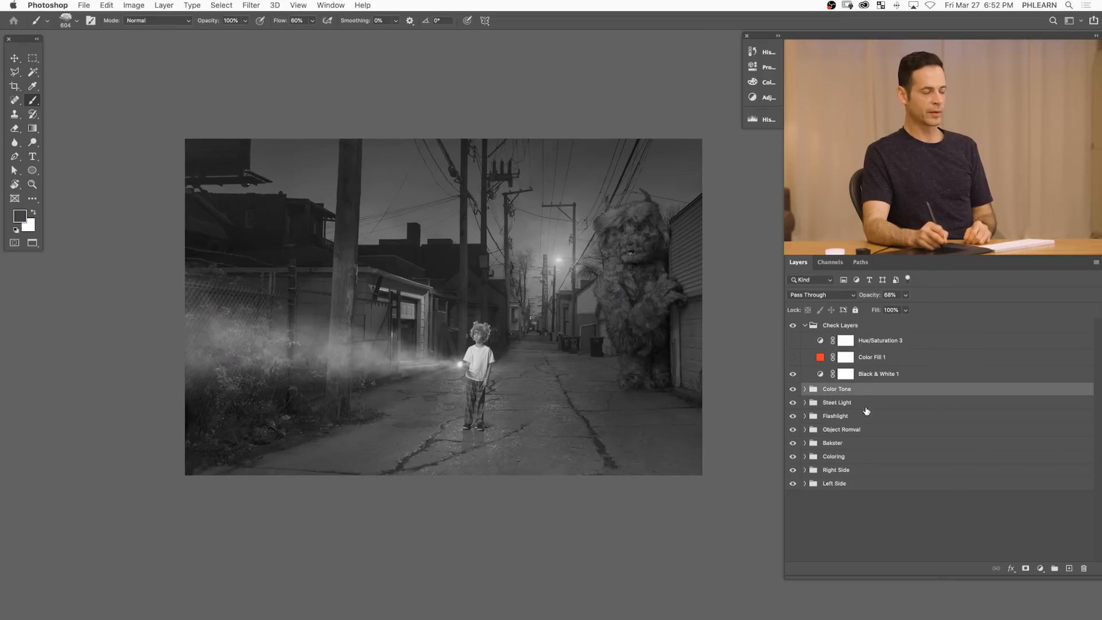
pyautogui.click(804, 389)
# - Add a Levels adjustment layer in the Color Tone group and place it directly beneath Levels 7
pyautogui.click(889, 472)
pyautogui.press('x')
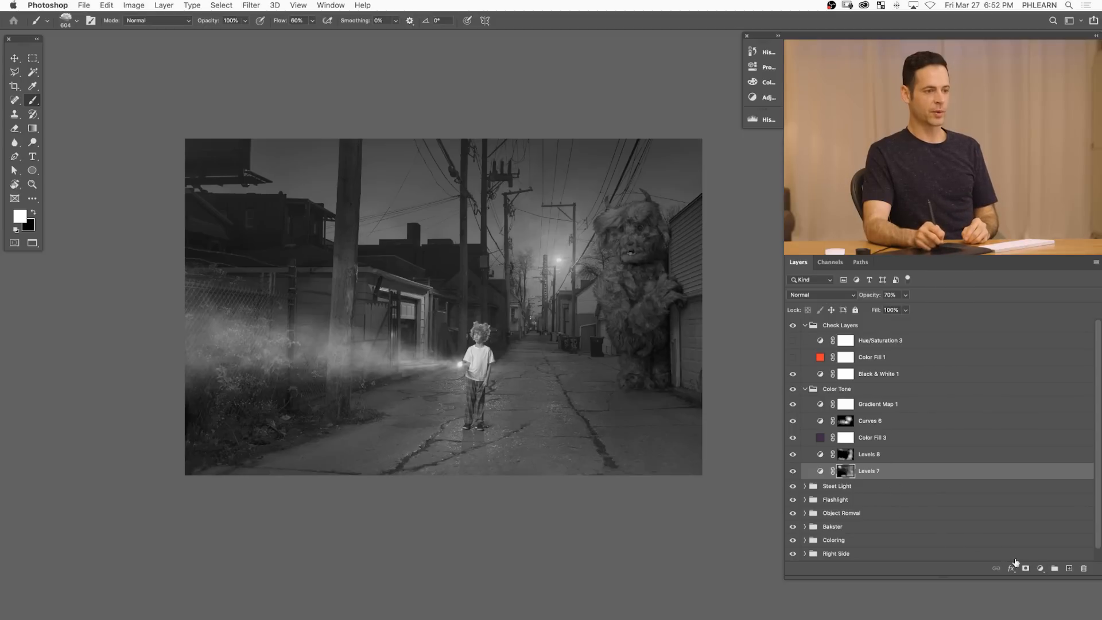
pyautogui.click(1039, 570)
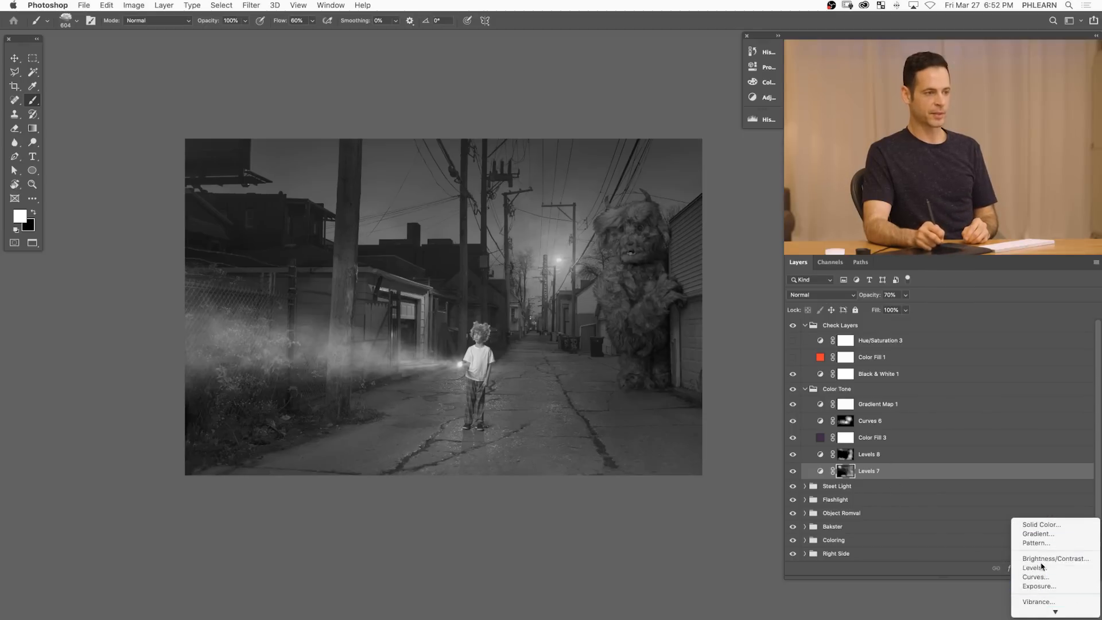
pyautogui.click(1034, 567)
pyautogui.click(882, 487)
pyautogui.click(892, 473)
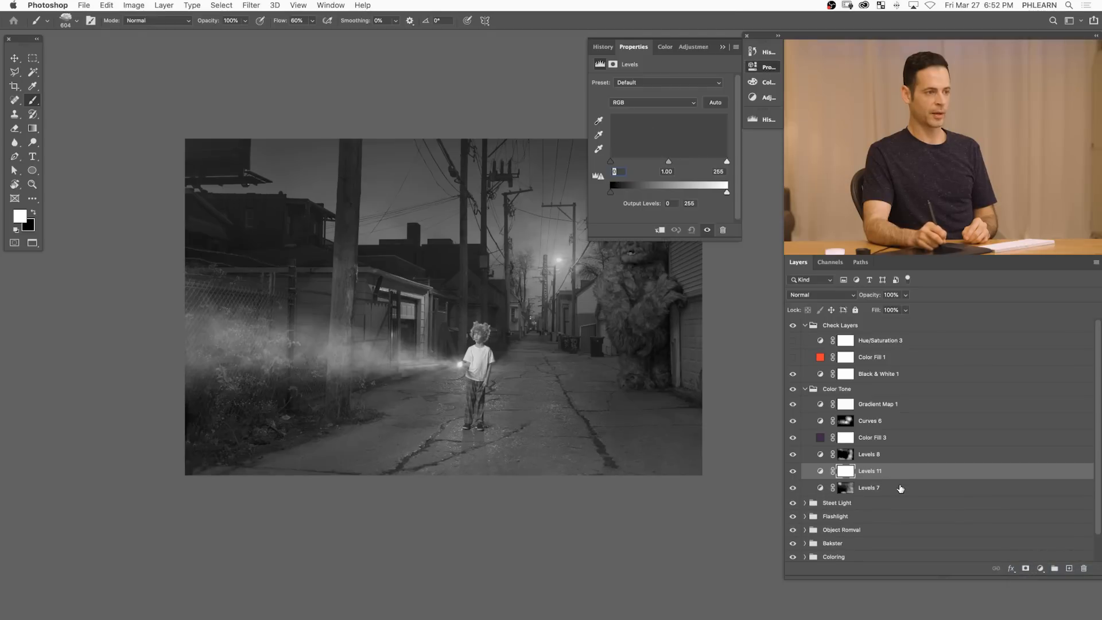
pyautogui.moveTo(893, 475); pyautogui.dragTo(893, 489)
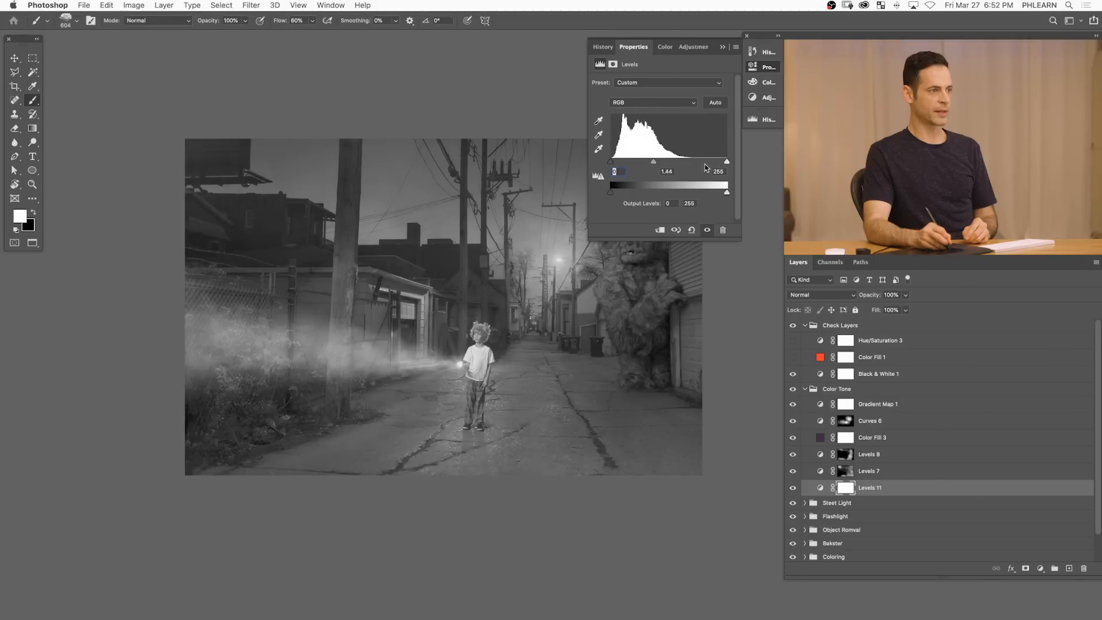
# - Brighten Levels 11 with midtones 1.44 and white point 231, and mask the effect to the area around the boy
pyautogui.moveTo(717, 164); pyautogui.dragTo(715, 164)
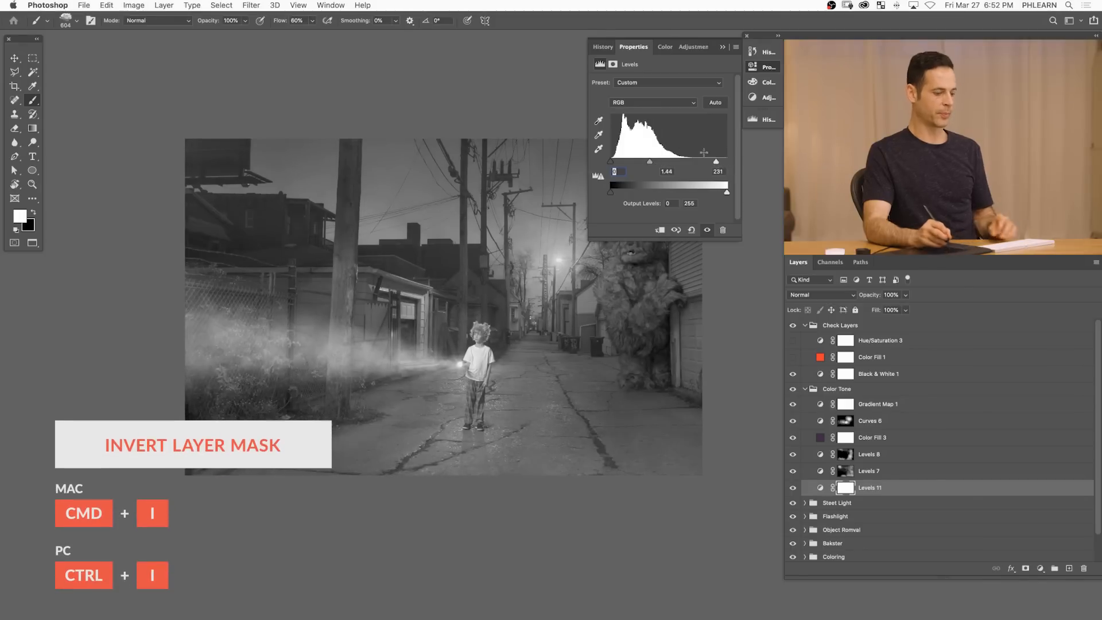
pyautogui.press('super+i')
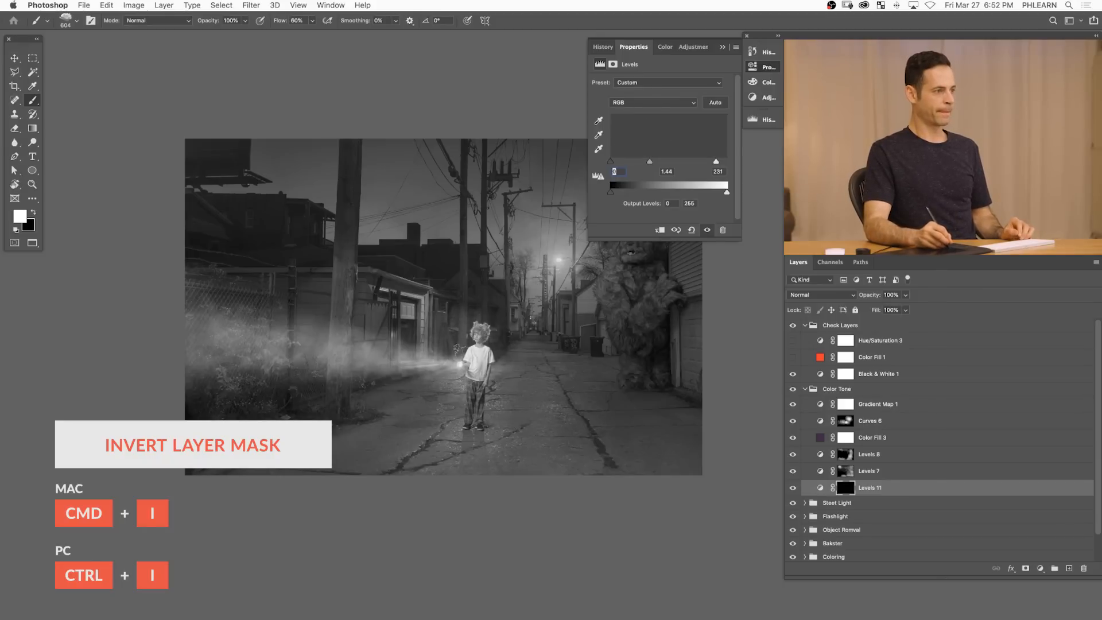
pyautogui.click(462, 338)
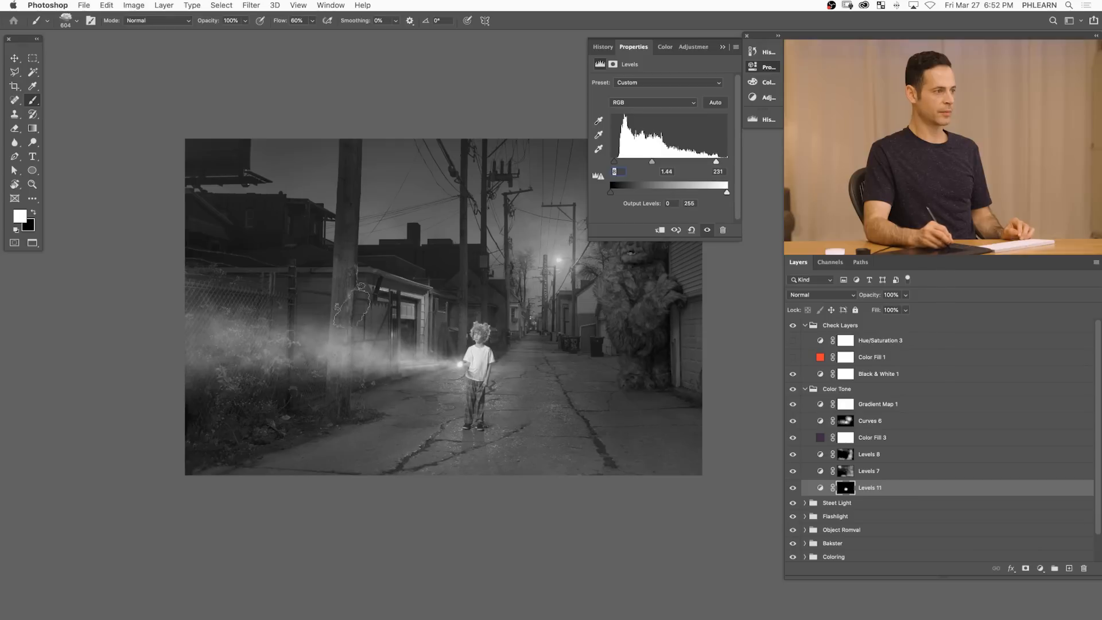
pyautogui.moveTo(486, 345); pyautogui.dragTo(459, 316)
pyautogui.click(793, 488)
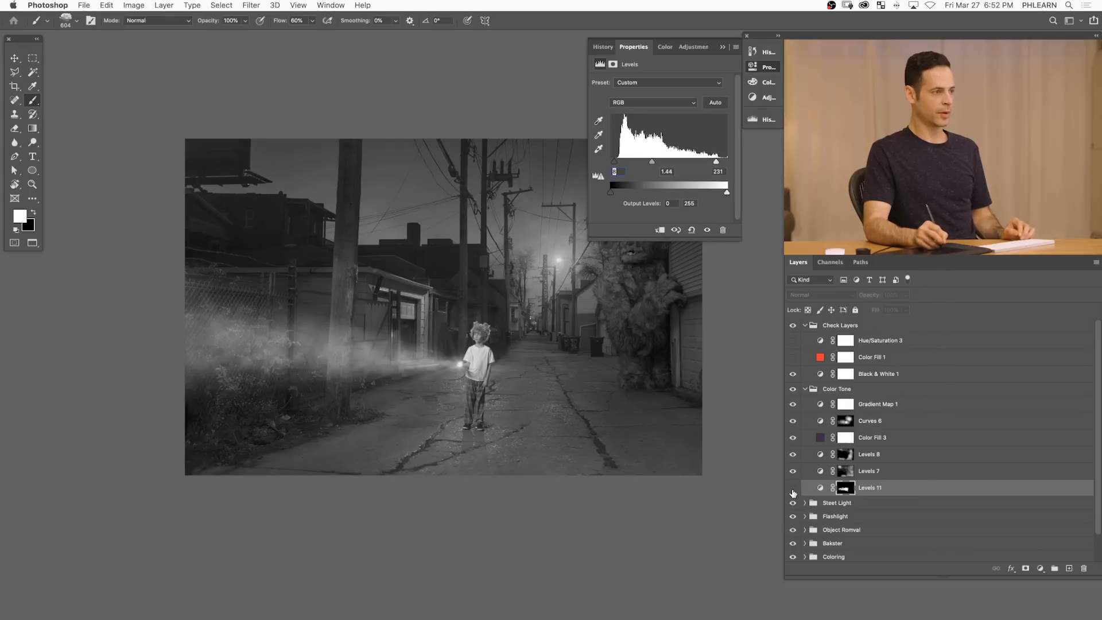
pyautogui.click(793, 487)
# - Compare the image with and without Levels 11 and reset its midtones to 1.07 and white point to 211
pyautogui.press('x')
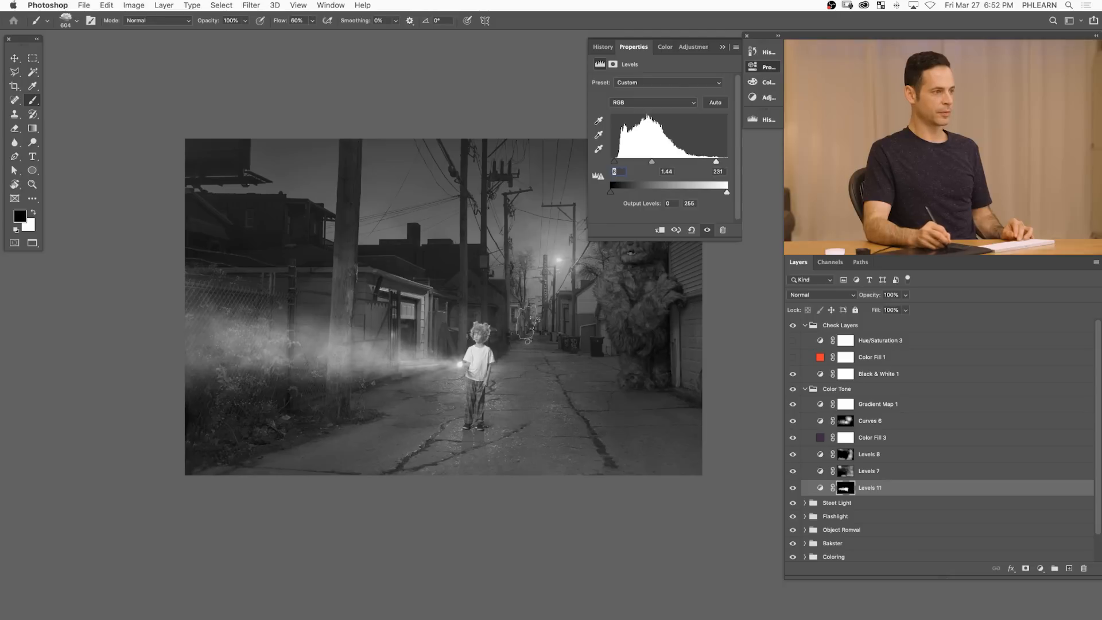
pyautogui.click(761, 68)
pyautogui.click(793, 488)
pyautogui.click(792, 489)
pyautogui.doubleClick(820, 489)
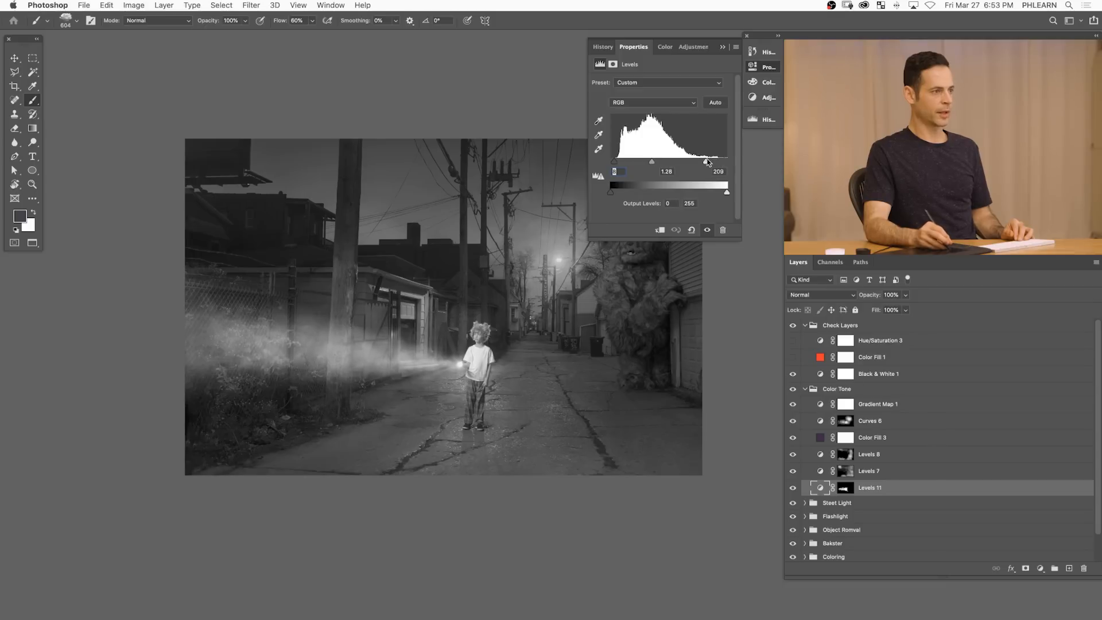
pyautogui.moveTo(653, 164); pyautogui.dragTo(660, 163)
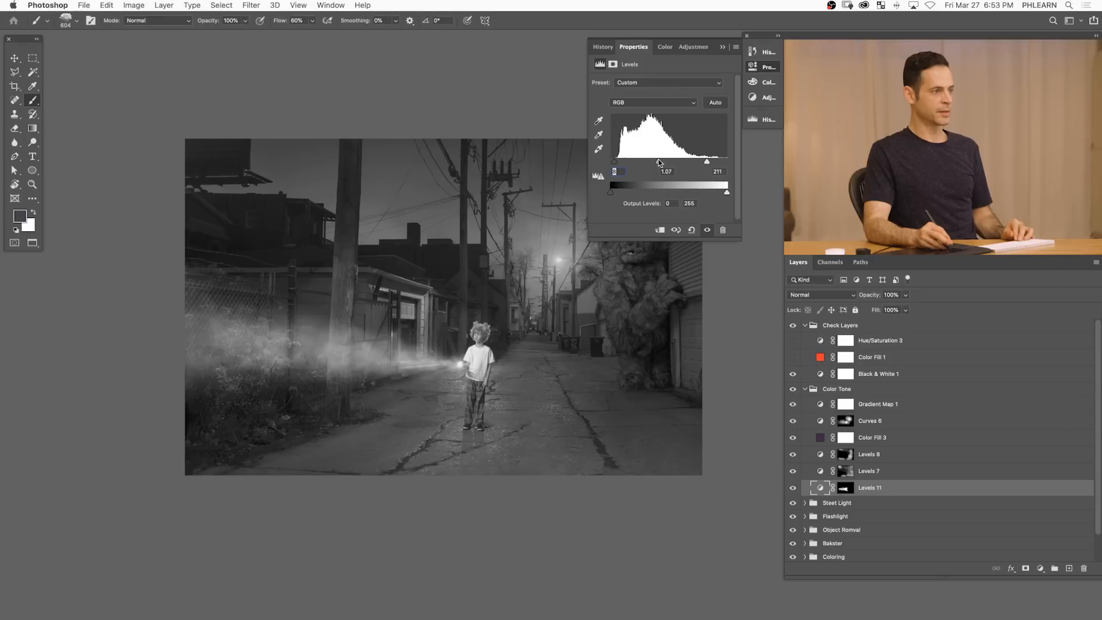
# - Touch up the Levels 11 mask around the boy with the Brush tool and compare the image with and without the layer
pyautogui.click(845, 488)
pyautogui.click(797, 489)
pyautogui.click(797, 488)
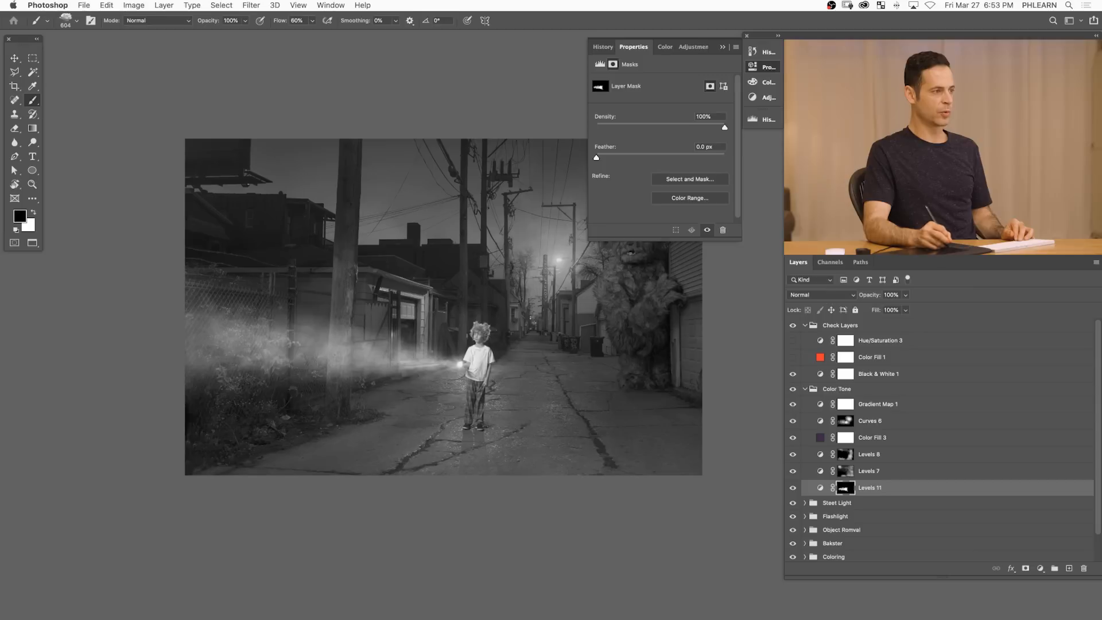
pyautogui.moveTo(496, 343); pyautogui.dragTo(480, 338)
pyautogui.press('x')
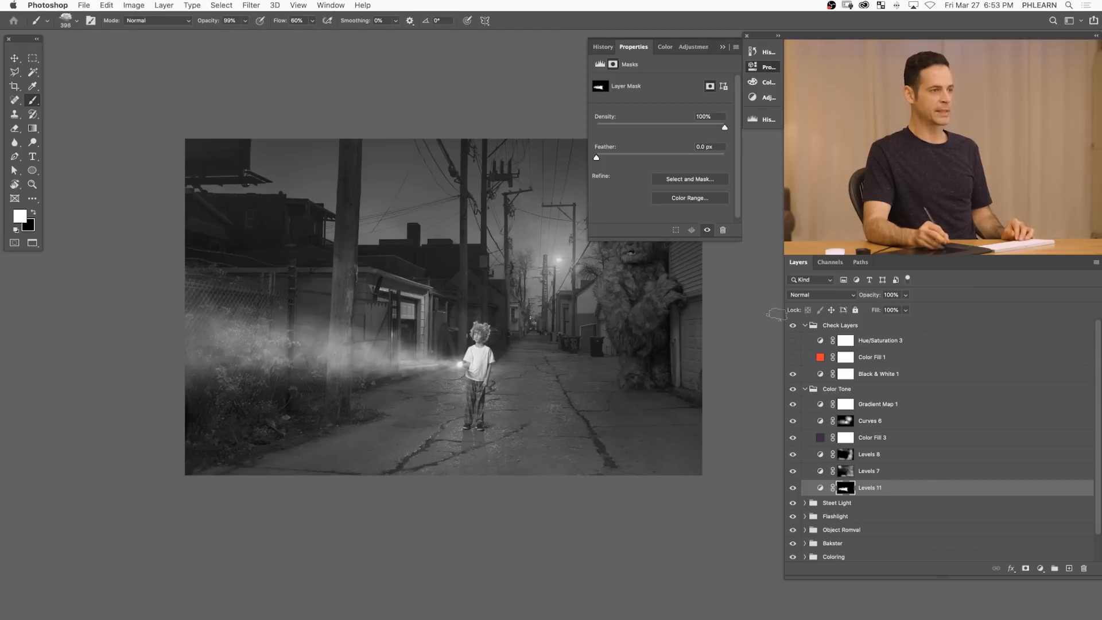
pyautogui.click(764, 66)
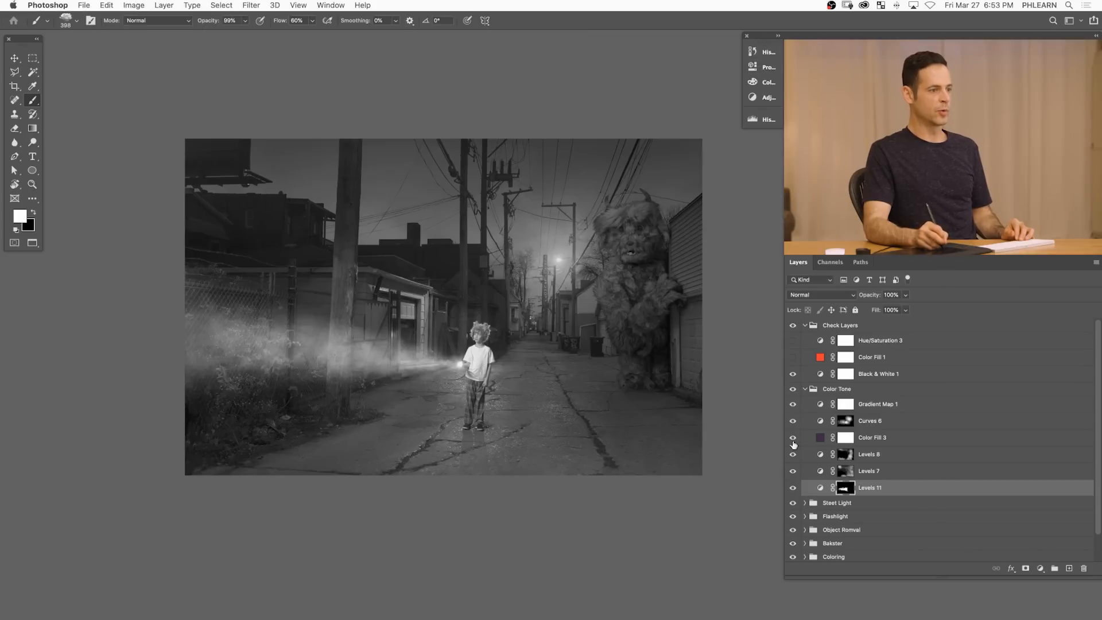
pyautogui.click(793, 488)
pyautogui.click(793, 489)
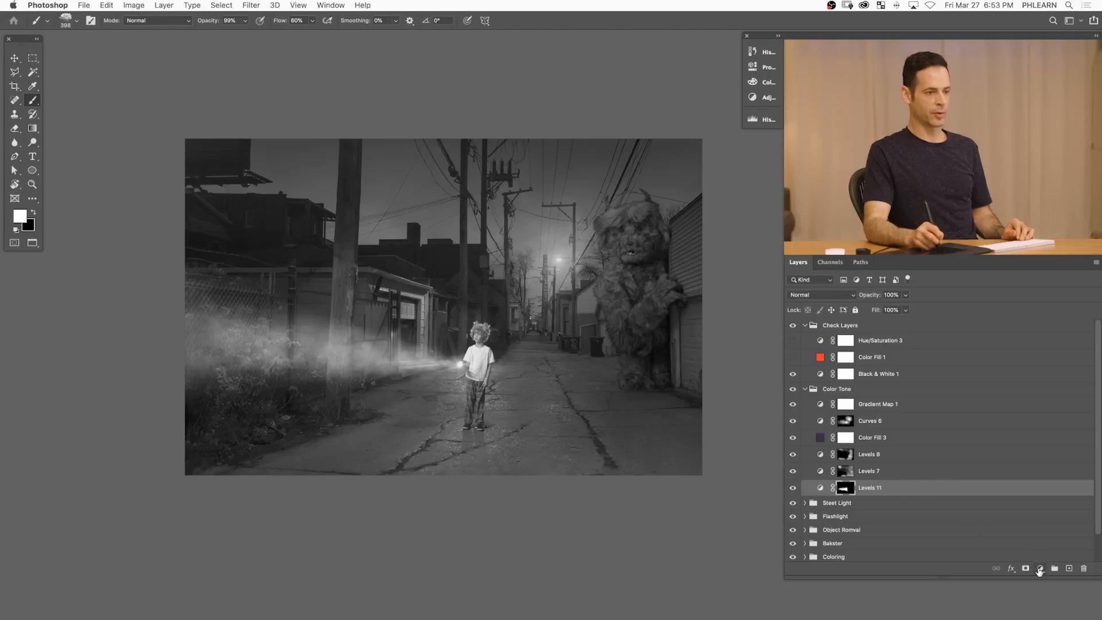
# - Add another Levels adjustment above Levels 11, lower its white output level to 238, and check its effect
pyautogui.click(1040, 570)
pyautogui.click(1040, 562)
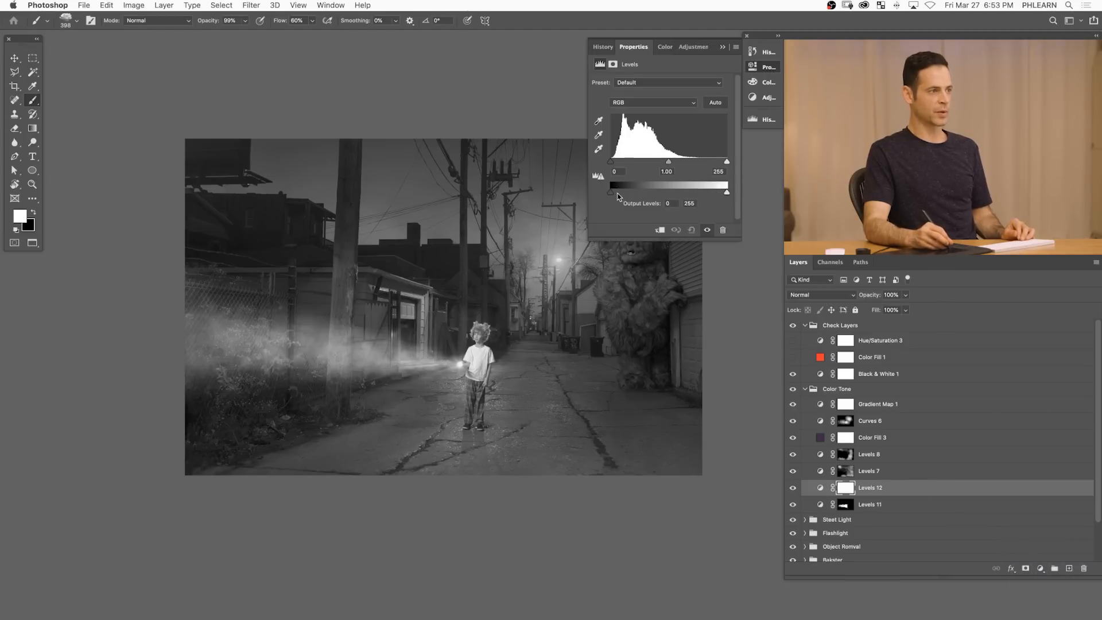
pyautogui.moveTo(727, 192); pyautogui.dragTo(721, 192)
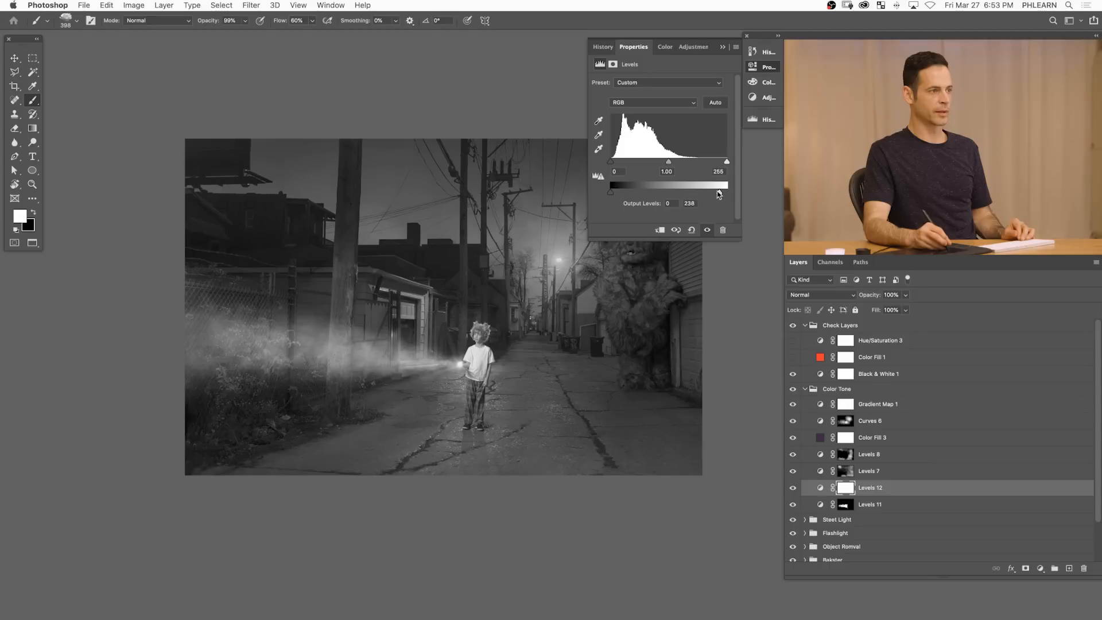
pyautogui.click(768, 67)
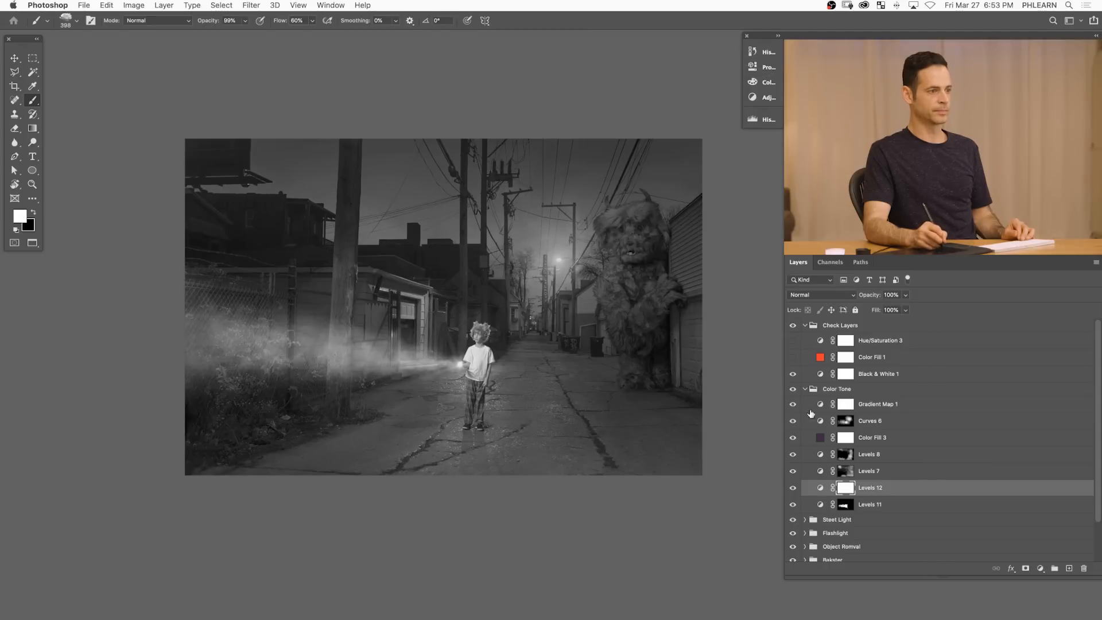
pyautogui.click(791, 489)
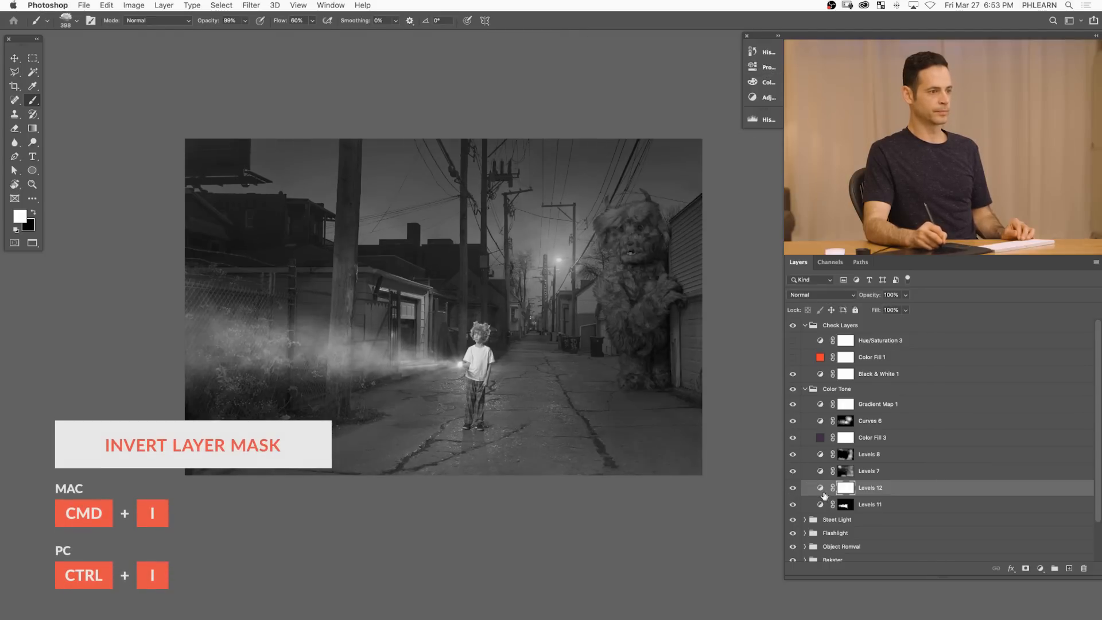
# - Invert the Levels 12 mask and reveal the darkening with white gradients inward from the image's right edge and lower-left corner
pyautogui.press('super+i')
pyautogui.press('g')
pyautogui.press('x')
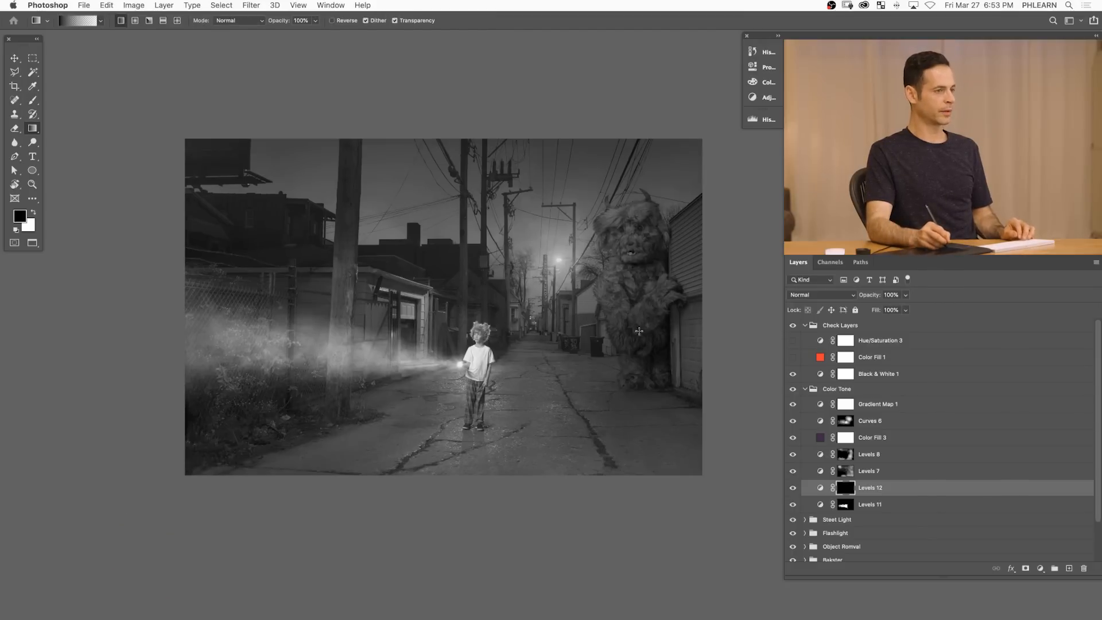
pyautogui.press('x')
pyautogui.moveTo(710, 323); pyautogui.dragTo(488, 321)
pyautogui.moveTo(206, 507); pyautogui.dragTo(292, 407)
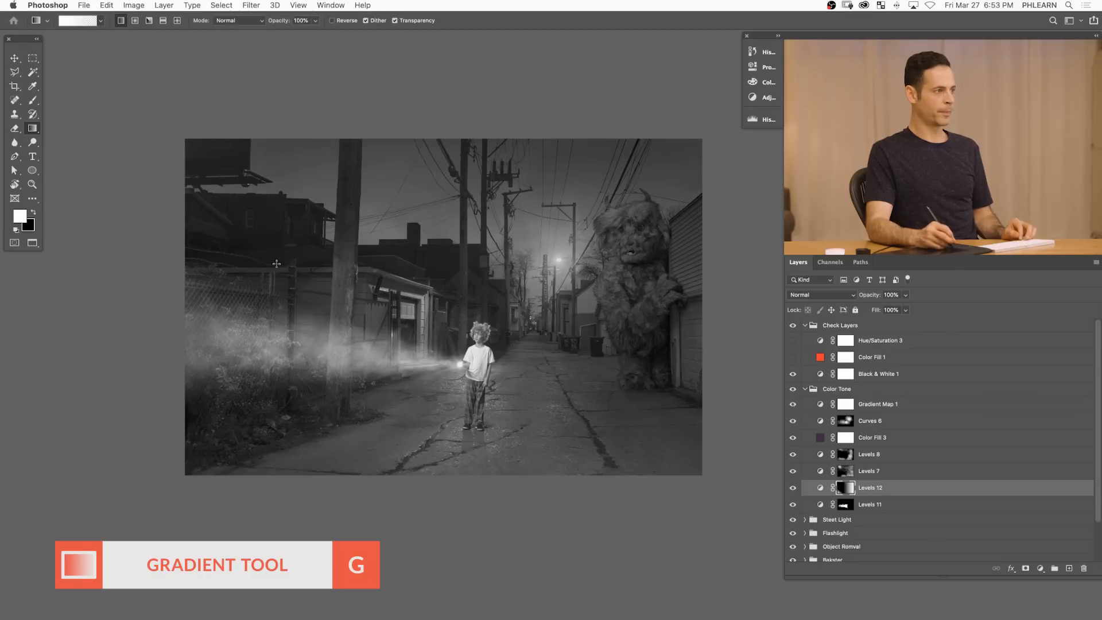
# - Compare the alley image with and without the Levels 12 and Levels 11 adjustments, leaving both shown
pyautogui.click(794, 489)
pyautogui.click(793, 493)
pyautogui.click(792, 495)
pyautogui.click(792, 494)
pyautogui.click(793, 491)
pyautogui.click(794, 506)
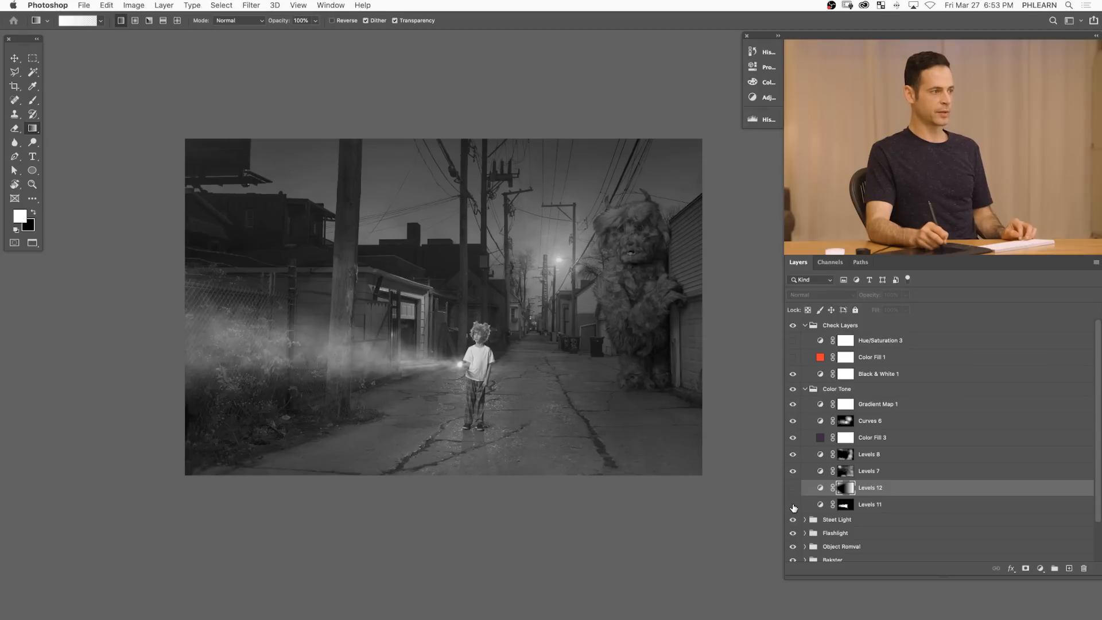
pyautogui.click(794, 496)
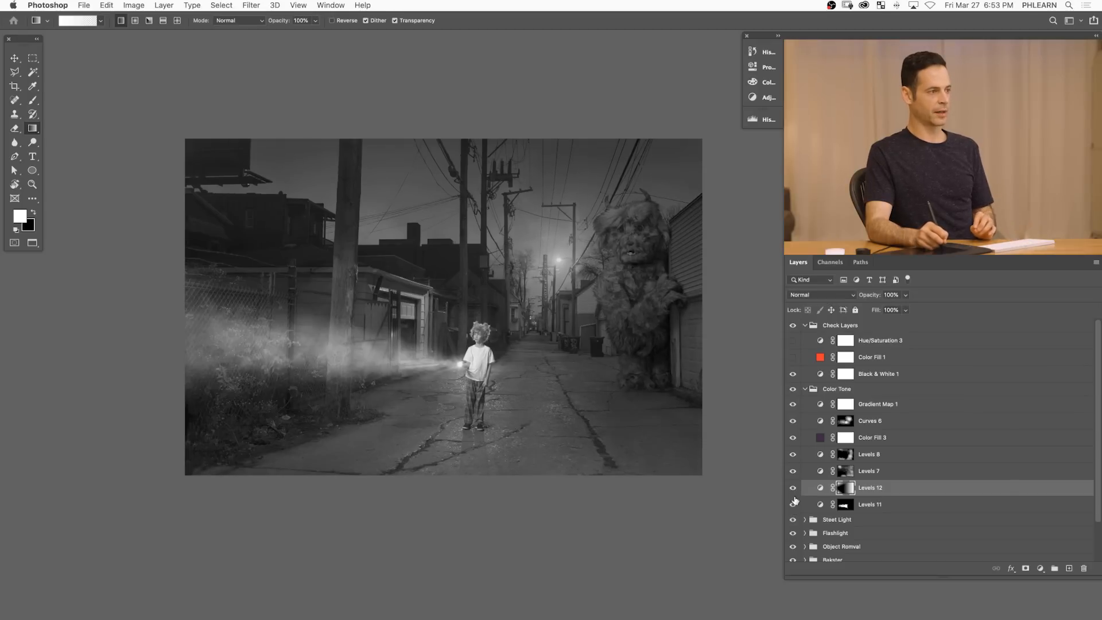
pyautogui.click(796, 496)
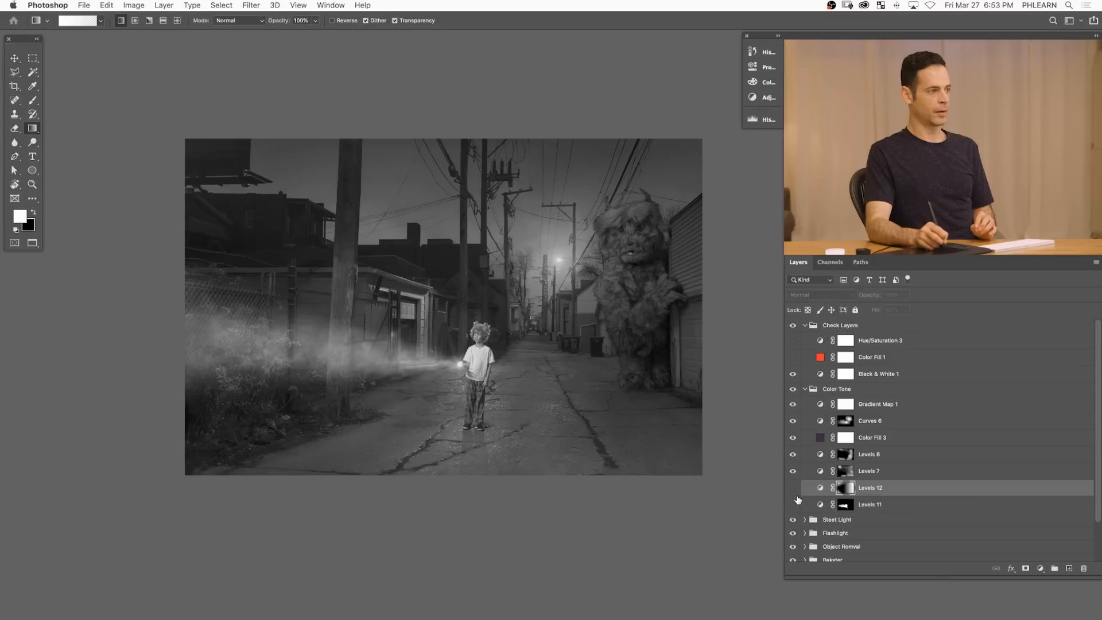
pyautogui.click(796, 505)
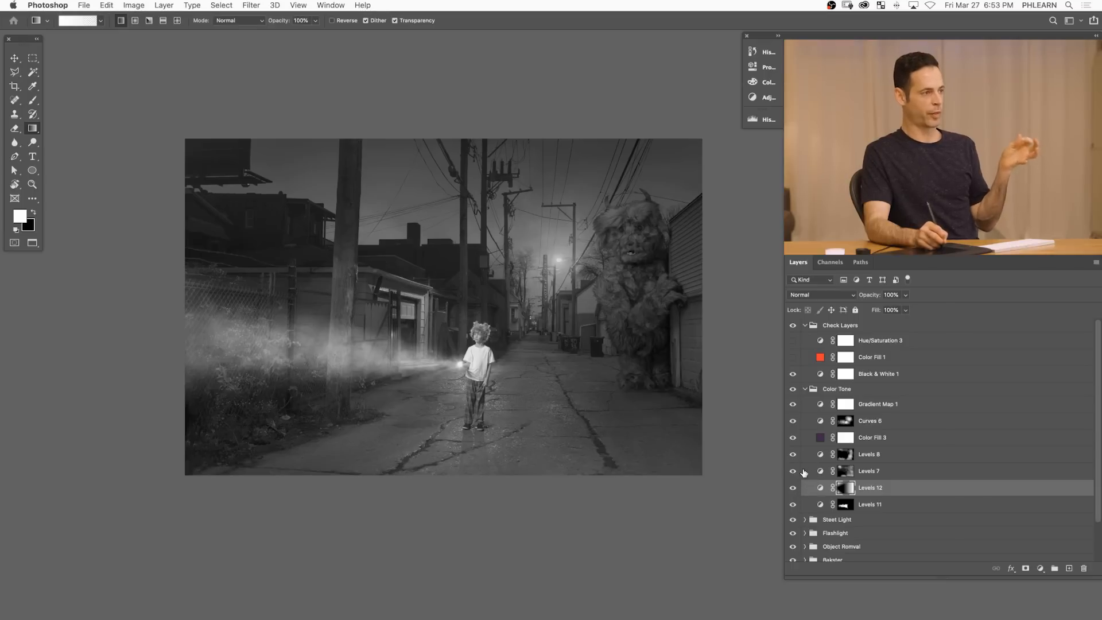
pyautogui.click(796, 488)
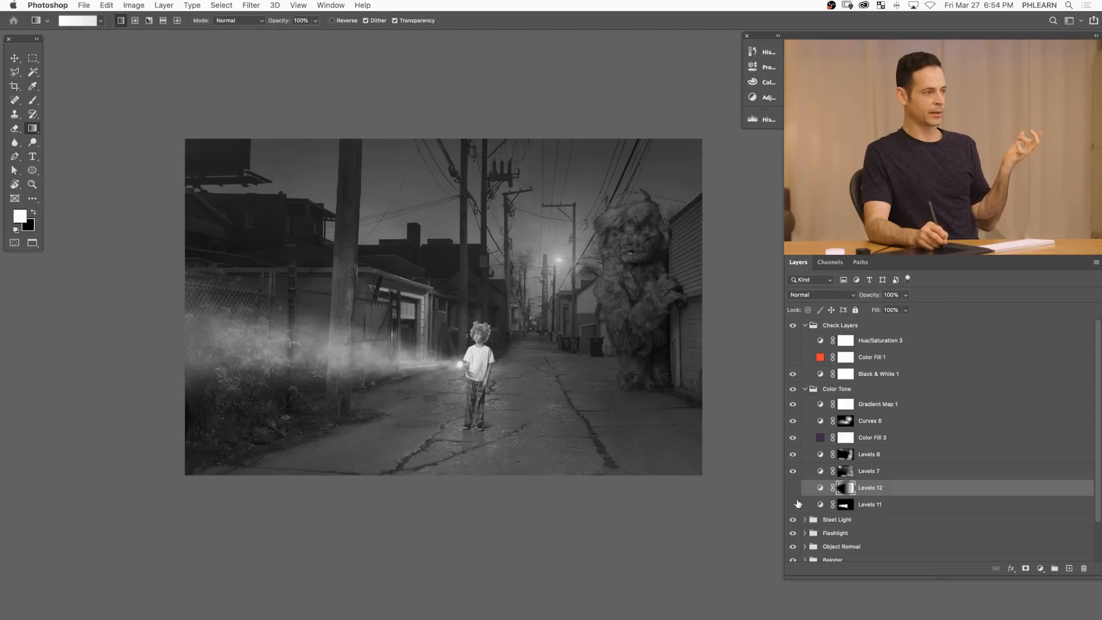
pyautogui.click(795, 493)
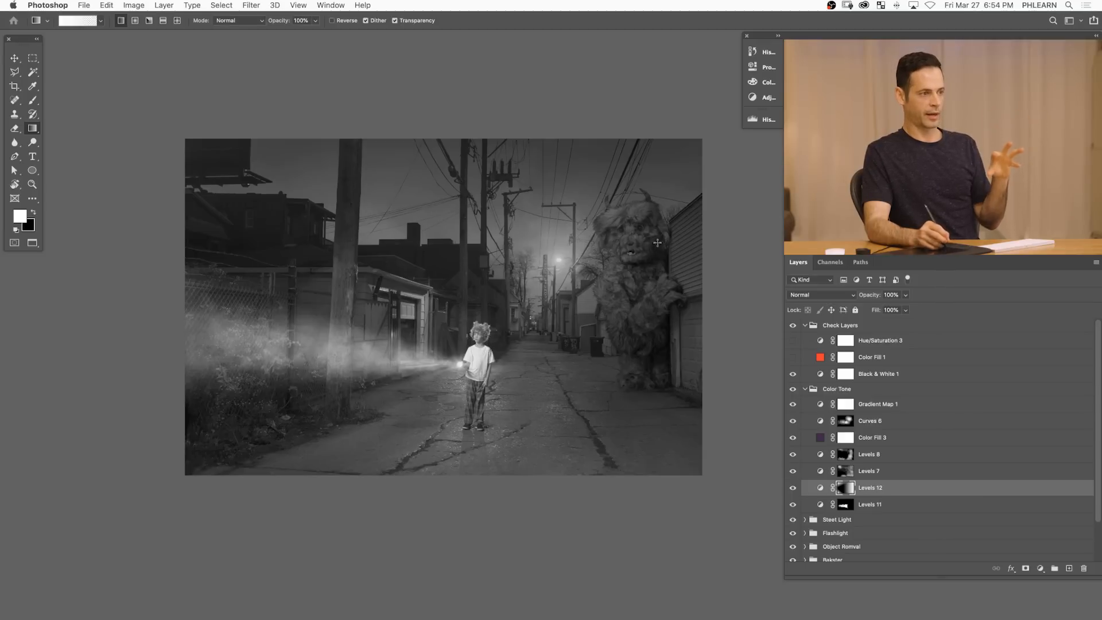
# - Hide the Black & White 1 check layer and paint black on the Gradient Map 1 mask over the sky with the Brush tool
pyautogui.click(793, 374)
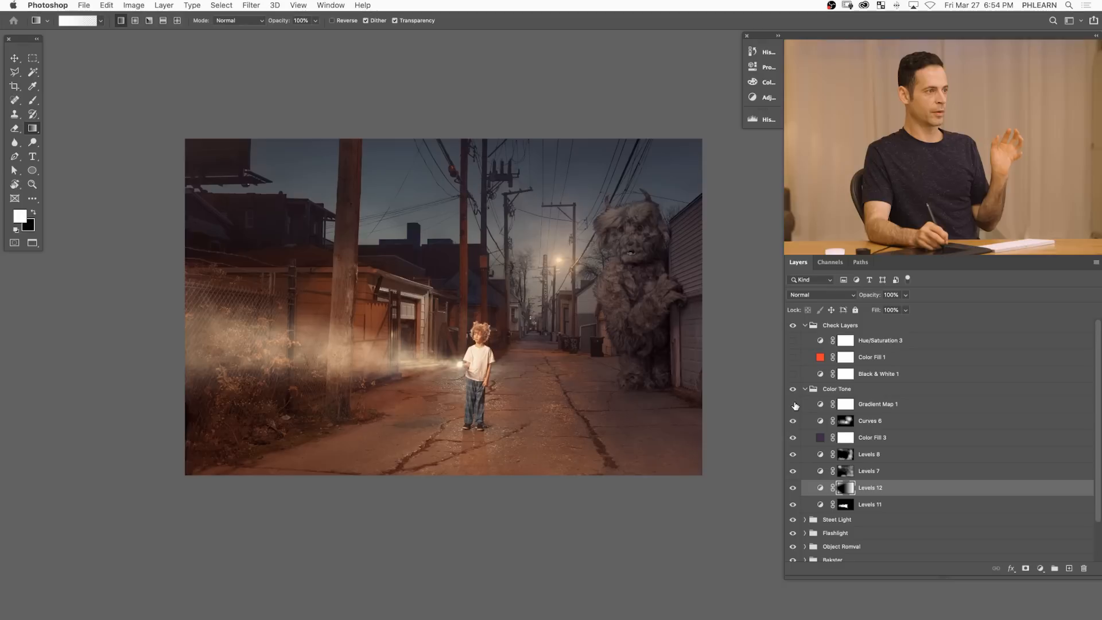
pyautogui.click(845, 404)
pyautogui.press('b')
pyautogui.moveTo(430, 241); pyautogui.dragTo(462, 214)
pyautogui.press('x')
pyautogui.hotkey('shift', '1')
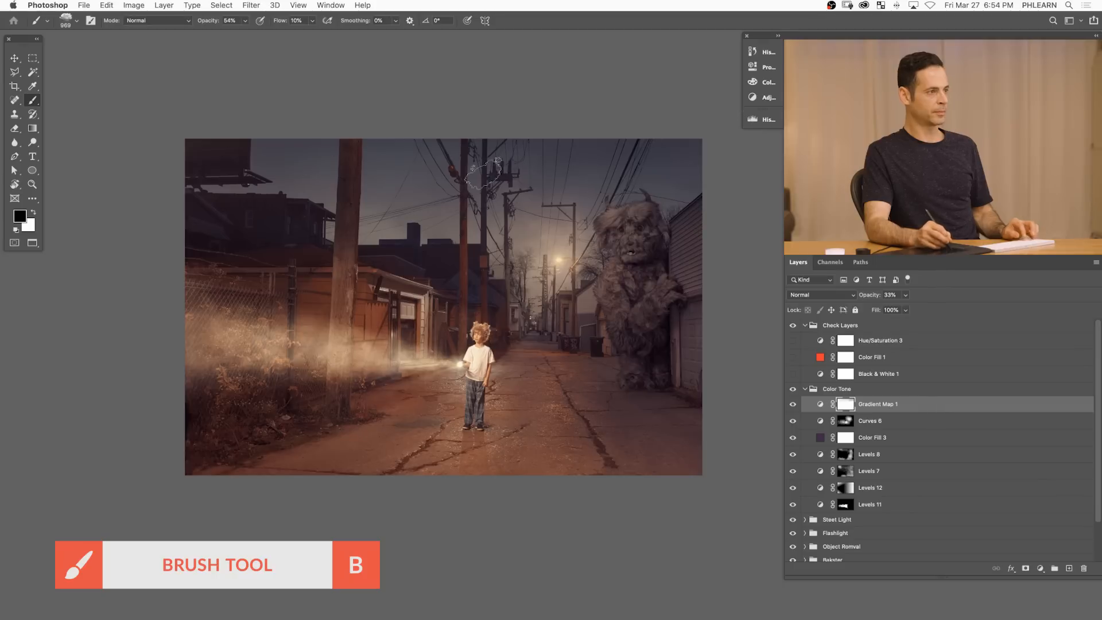
# - Compare the alley image with and without the Gradient Map 1 layer, leaving it shown
pyautogui.click(793, 405)
pyautogui.click(793, 405)
pyautogui.click(793, 406)
pyautogui.click(792, 405)
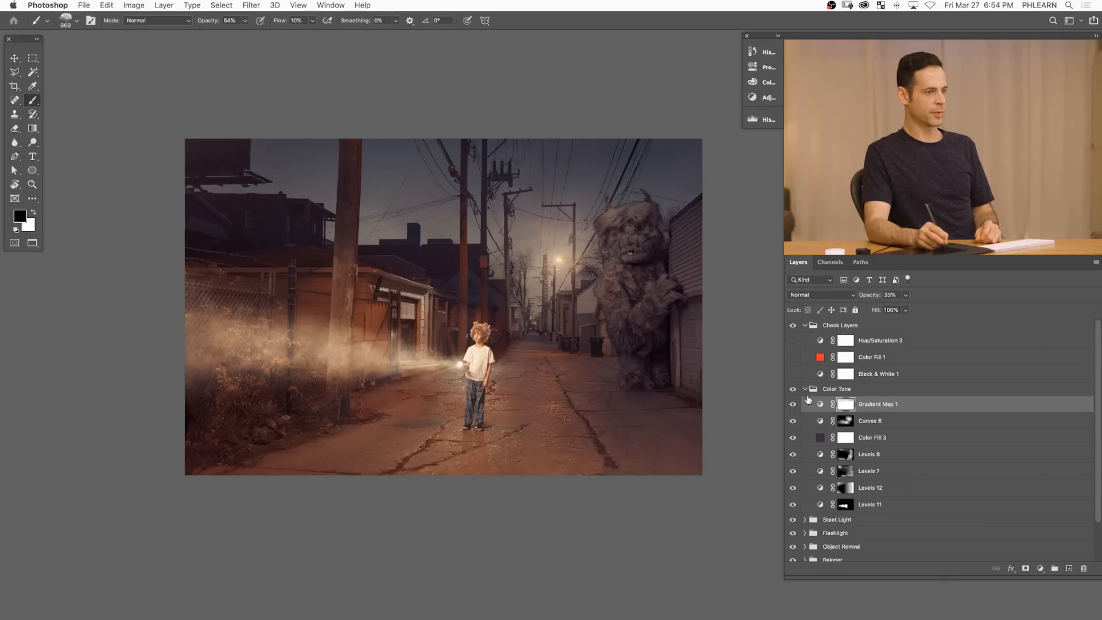
# - Add a light blue Solid Color layer above Color Fill 4 in the Bakster group and clip it to the monster
pyautogui.click(806, 390)
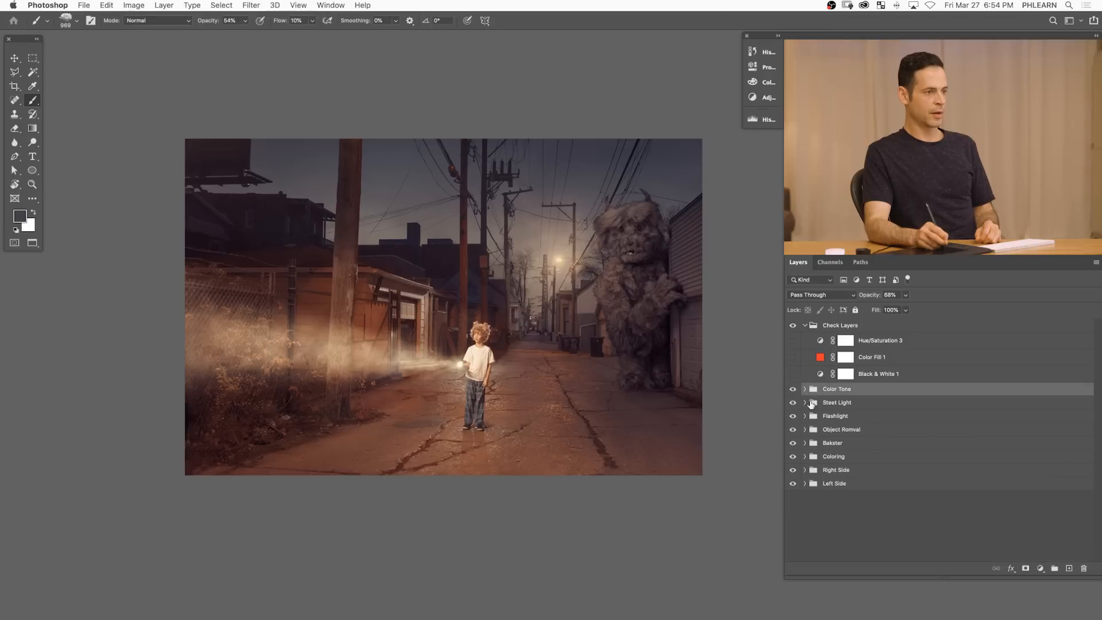
pyautogui.click(805, 443)
pyautogui.click(883, 486)
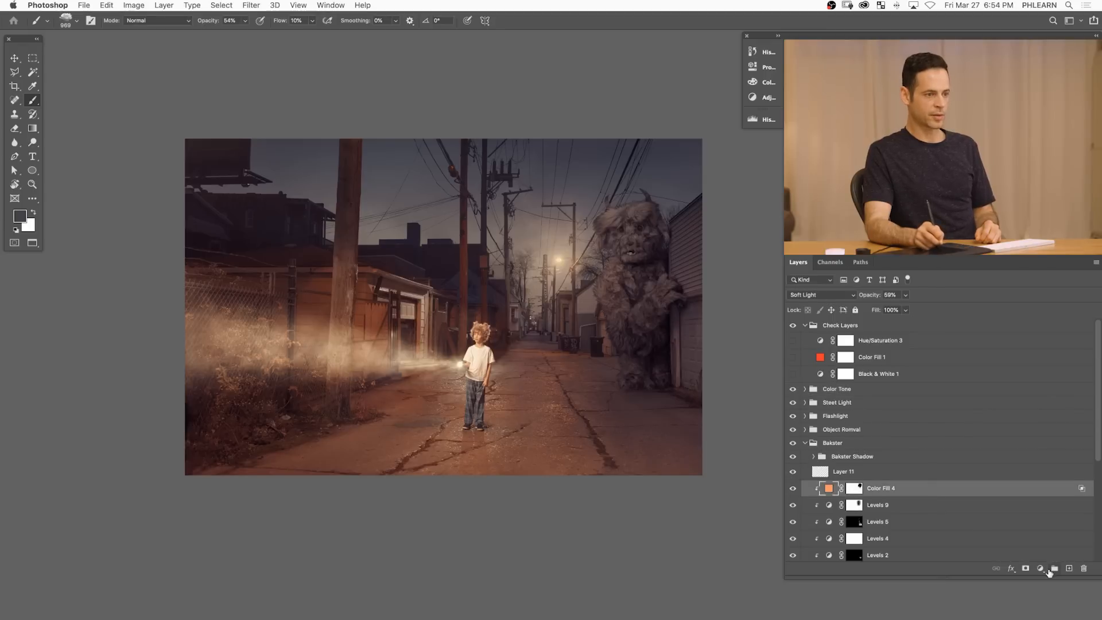
pyautogui.click(1040, 570)
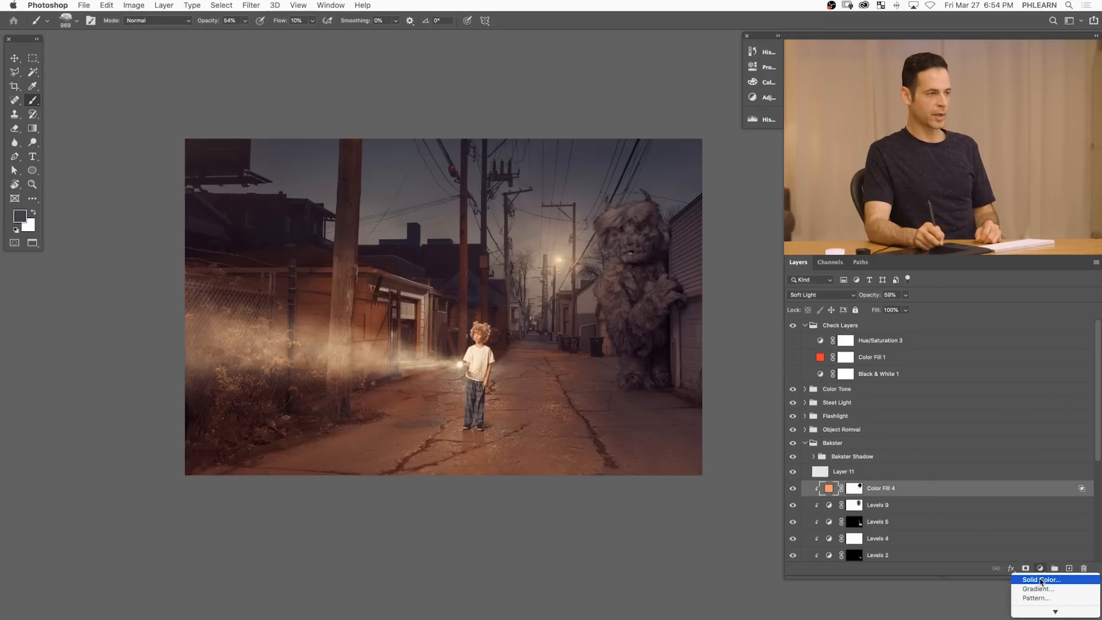
pyautogui.click(1041, 580)
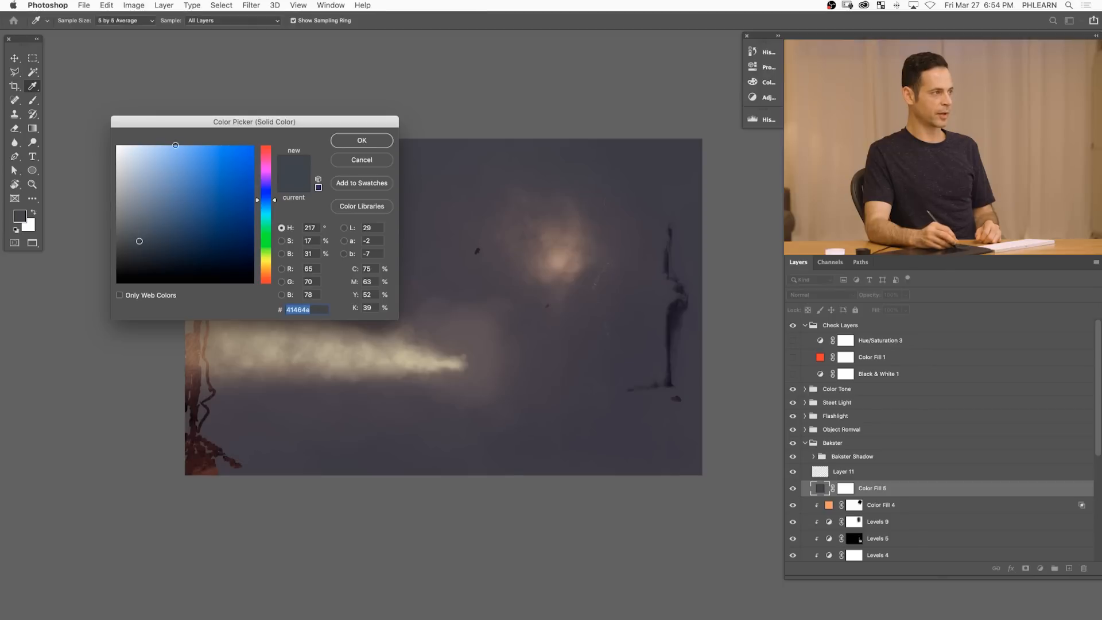
pyautogui.click(175, 145)
pyautogui.click(362, 140)
pyautogui.press('b')
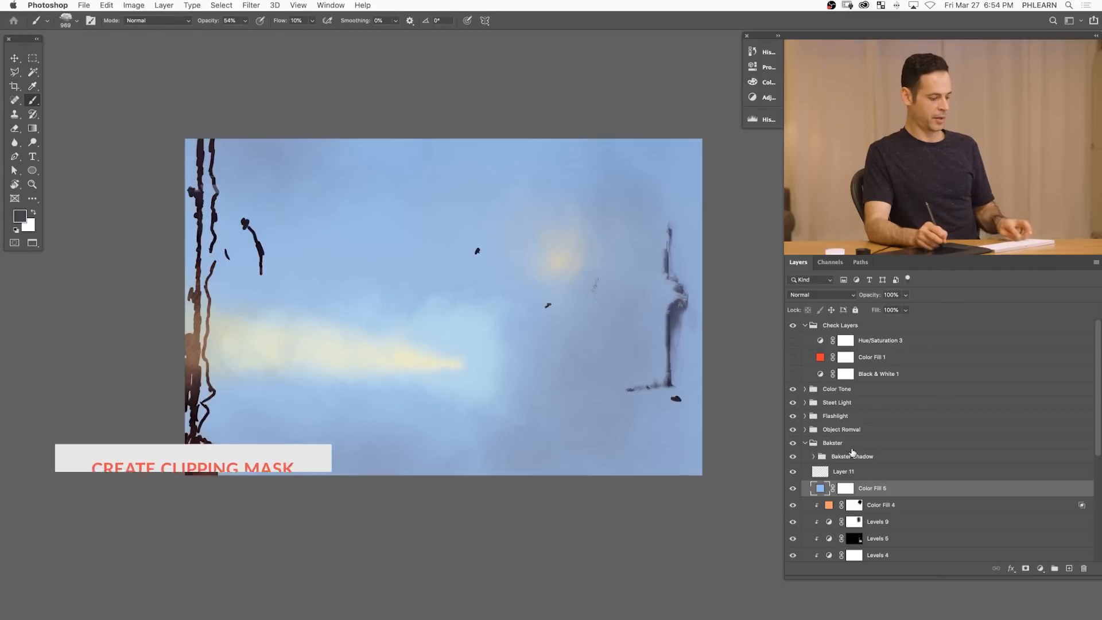
pyautogui.press('alt+super+g')
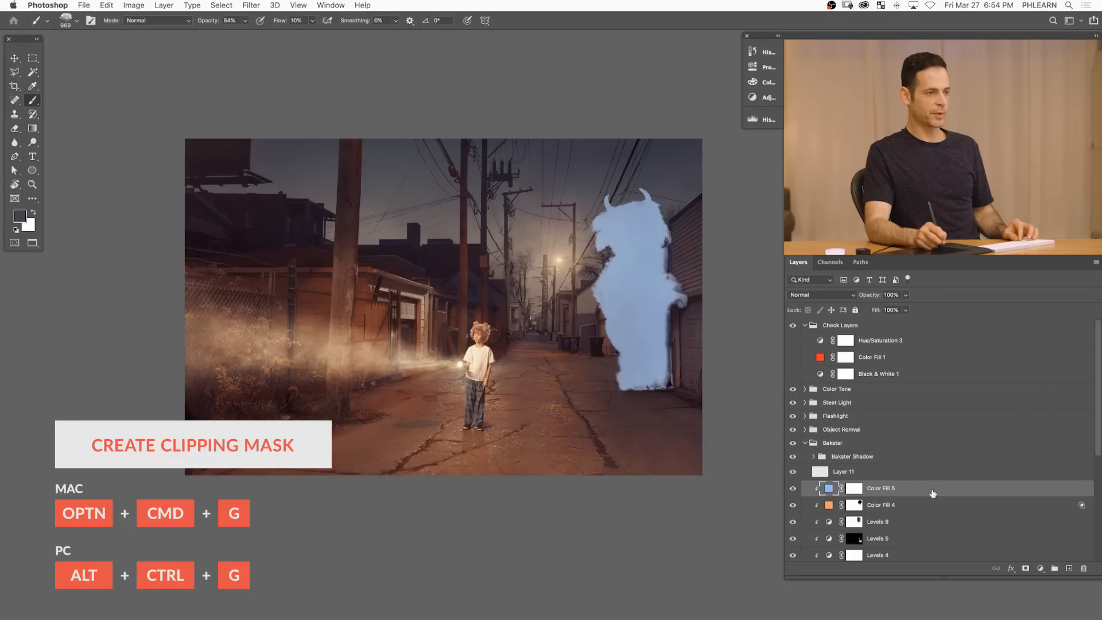
# - Limit Color Fill 5 to the monster's highlights by splitting the Underlying Layer Blend If shadow range to 60 / 255
pyautogui.doubleClick(932, 491)
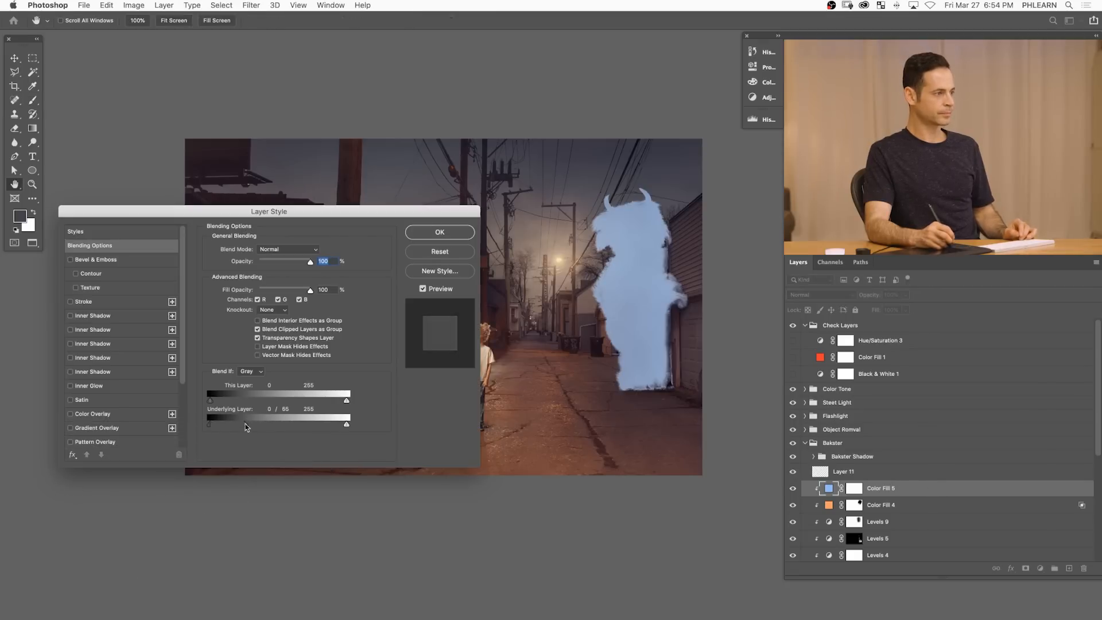
pyautogui.moveTo(244, 427); pyautogui.dragTo(348, 425)
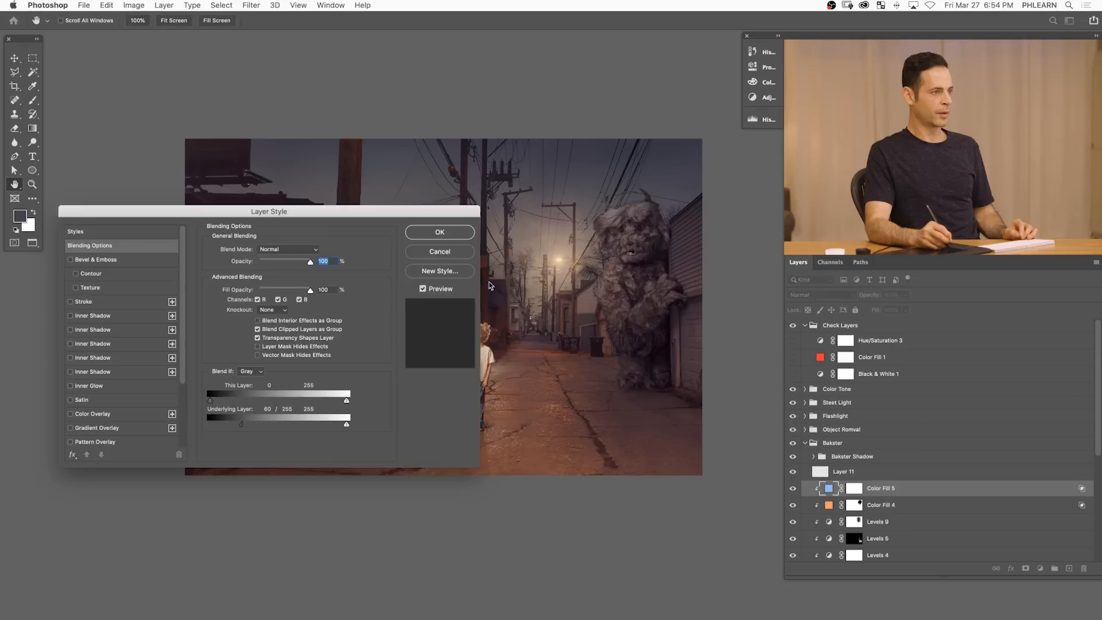
pyautogui.press('Return')
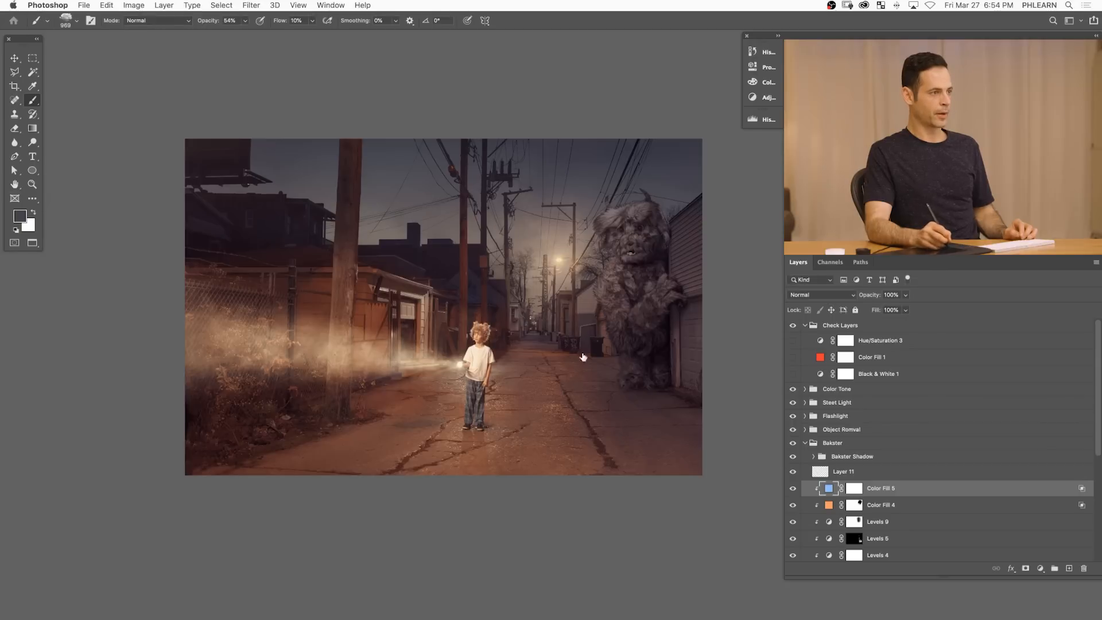
# - Recolor Color Fill 5 to a pale warm beige based on a color sampled from the flashlight-lit area beside the boy
pyautogui.moveTo(189, 170); pyautogui.dragTo(113, 120)
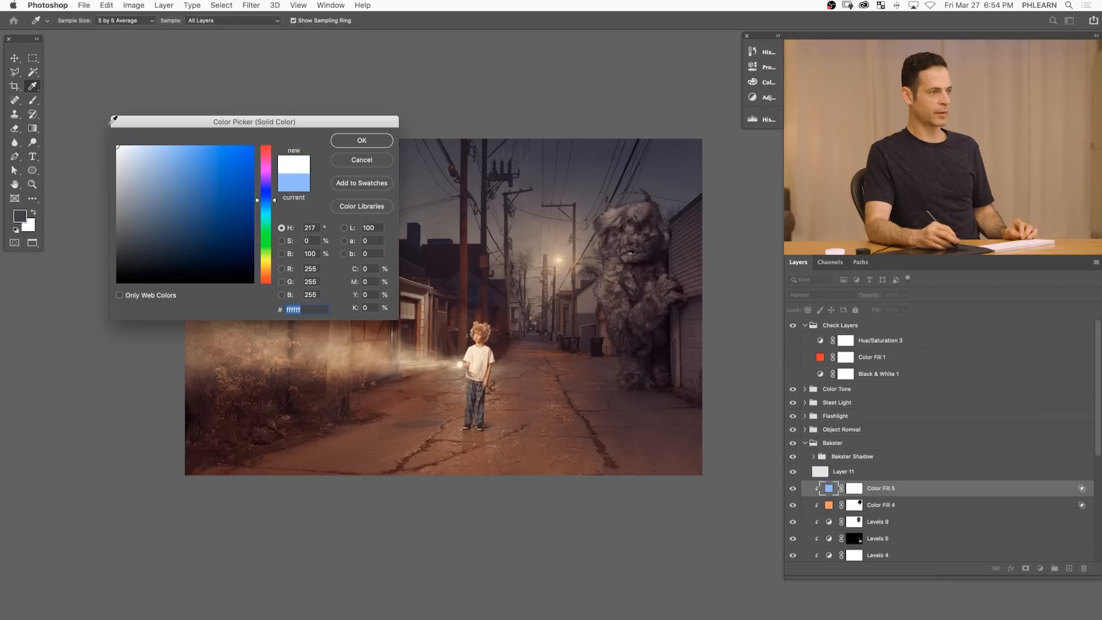
pyautogui.click(144, 159)
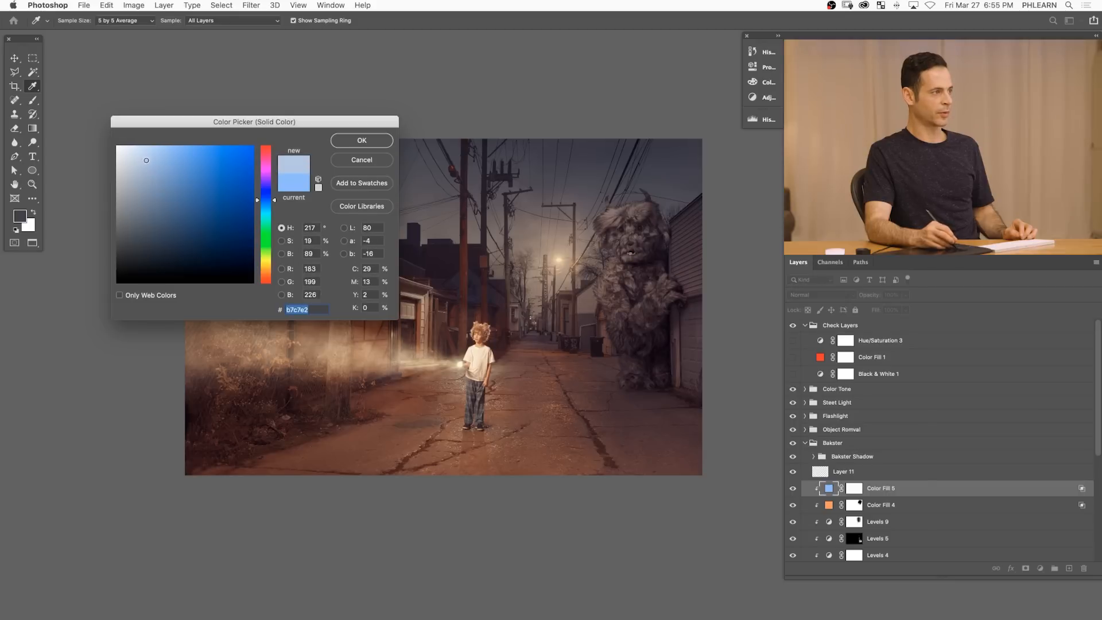
pyautogui.click(372, 362)
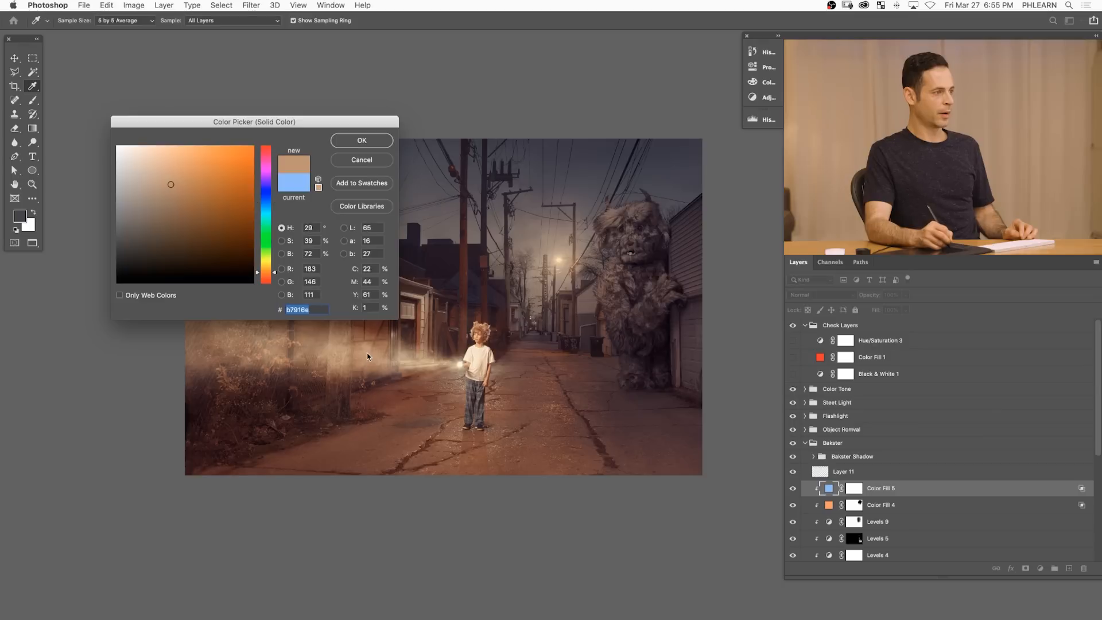
pyautogui.click(360, 332)
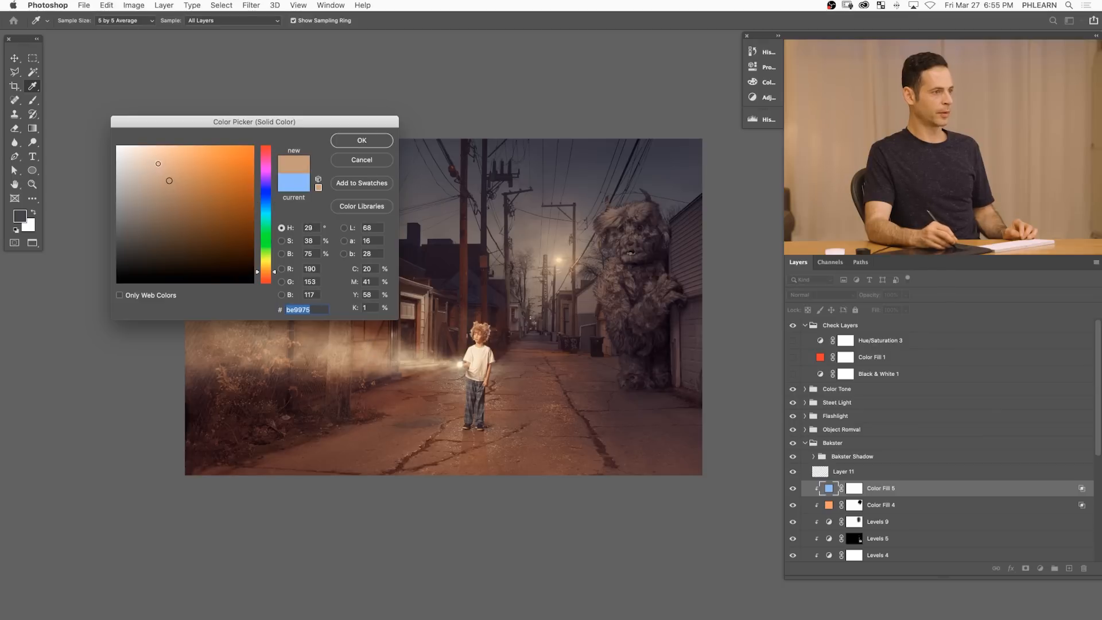
pyautogui.moveTo(158, 164); pyautogui.dragTo(152, 158)
pyautogui.click(360, 140)
pyautogui.press('b')
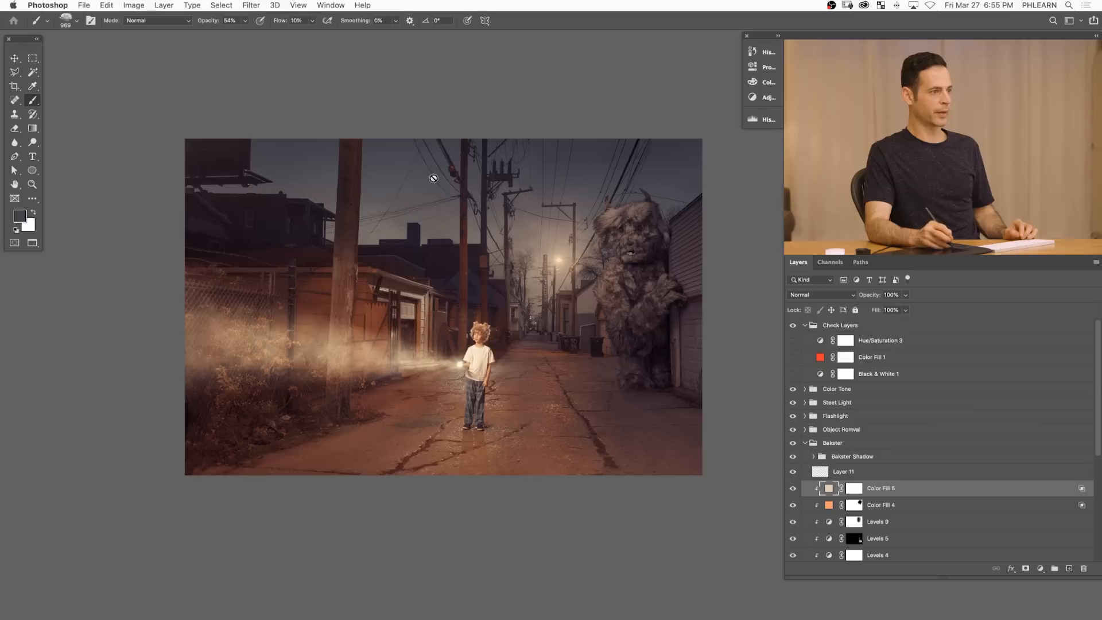
# - Lower Color Fill 5's opacity to 86% and compare the monster with and without the layer
pyautogui.click(794, 489)
pyautogui.click(793, 489)
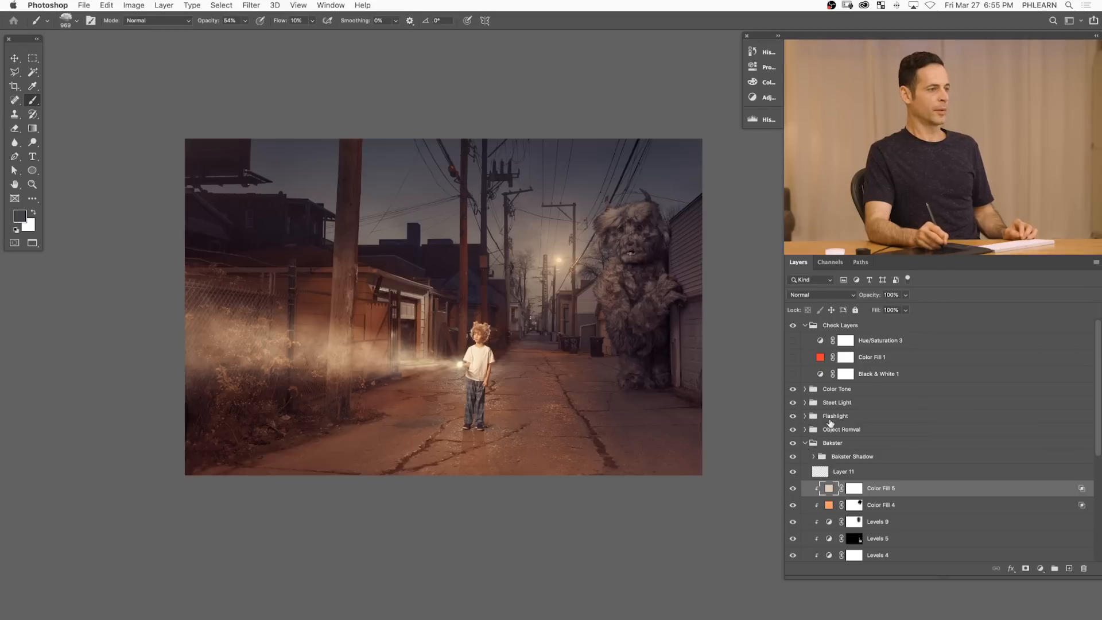
pyautogui.click(794, 489)
pyautogui.click(793, 489)
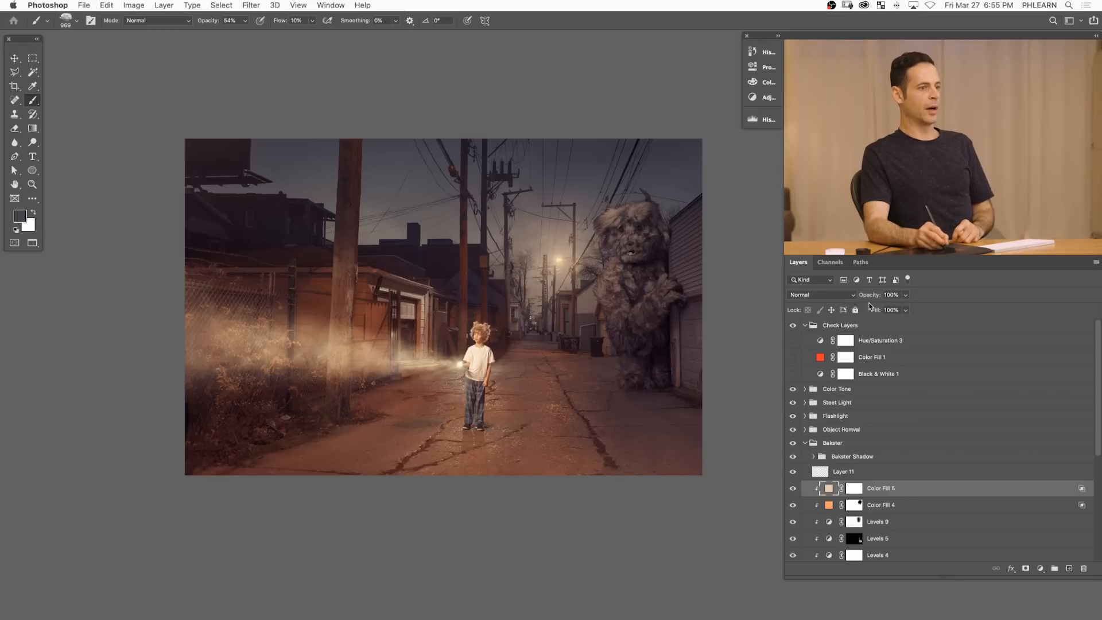
pyautogui.moveTo(871, 298); pyautogui.dragTo(863, 297)
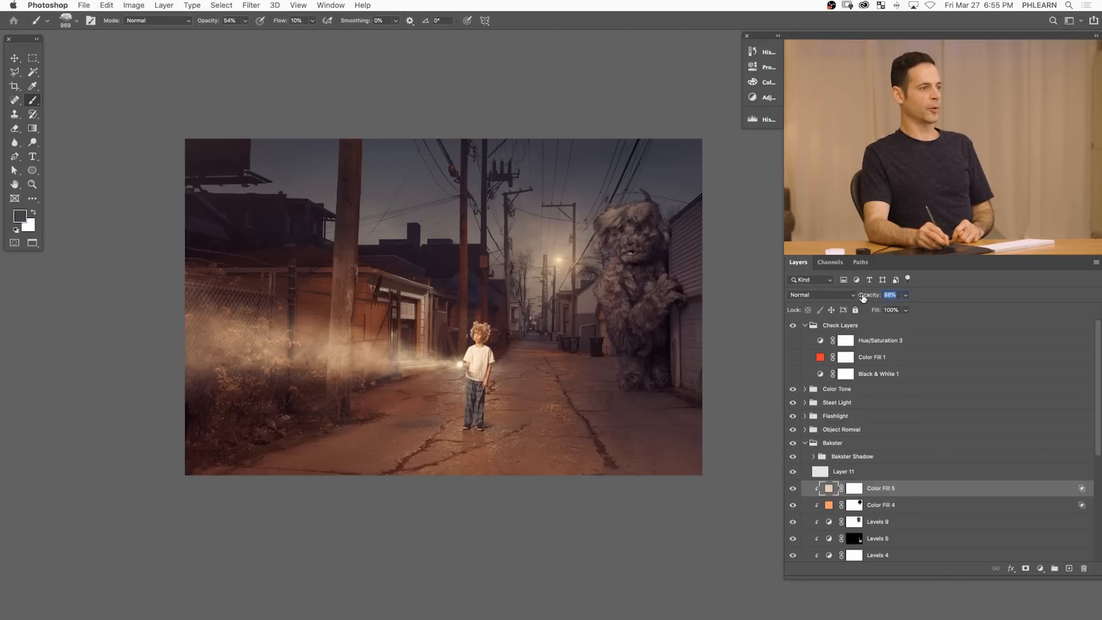
pyautogui.click(794, 490)
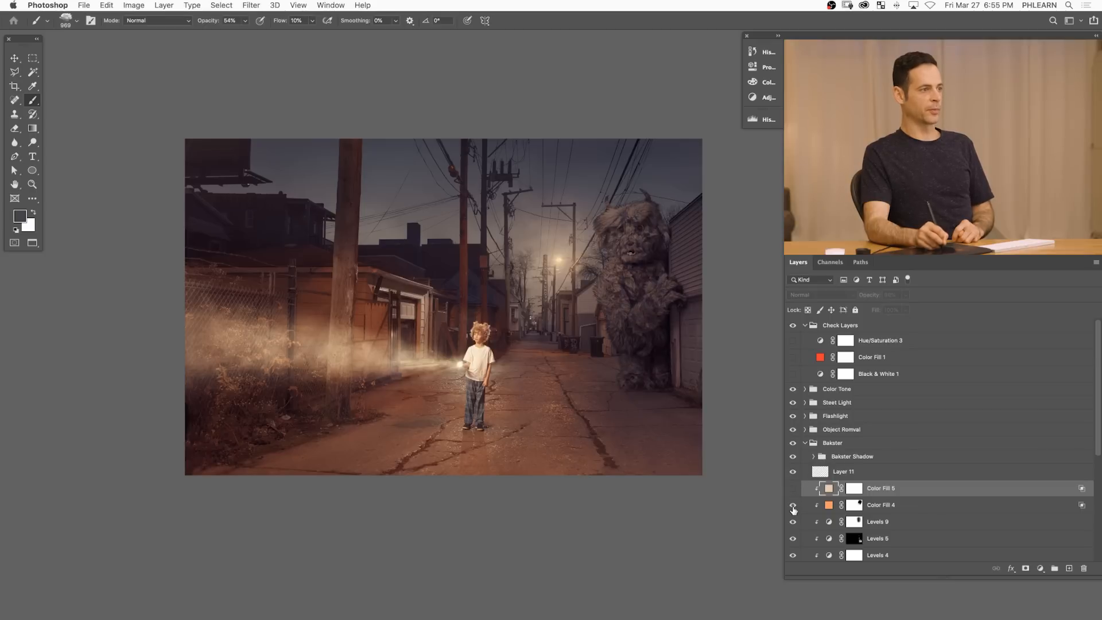
pyautogui.click(794, 490)
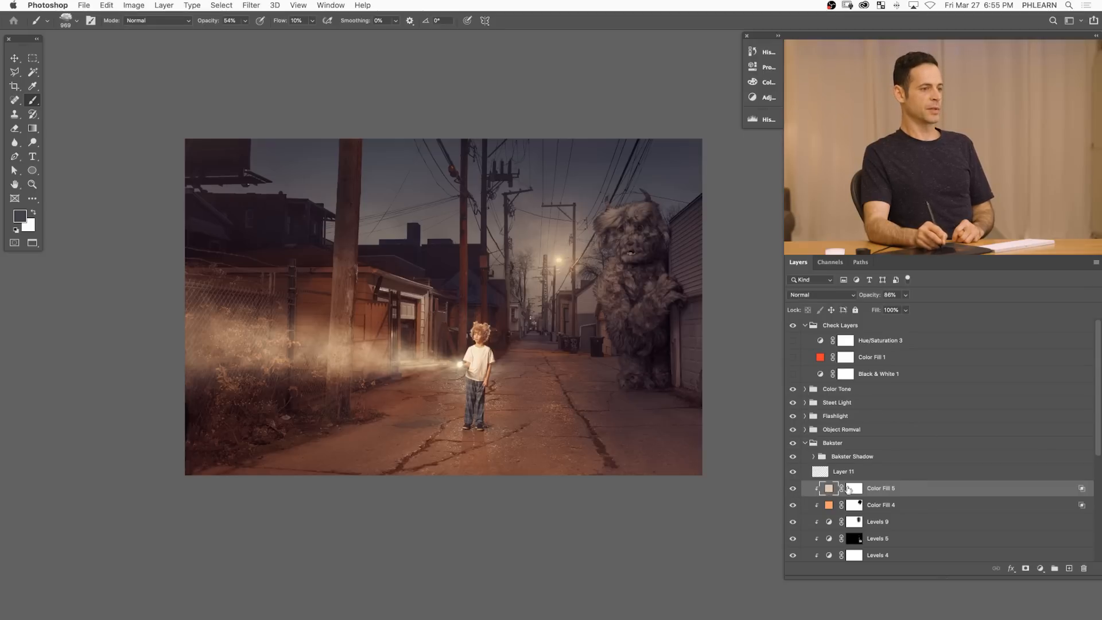
# - Review Color Fill 5's blending options, switch to the Move tool and collapse the Bakster group
pyautogui.doubleClick(910, 490)
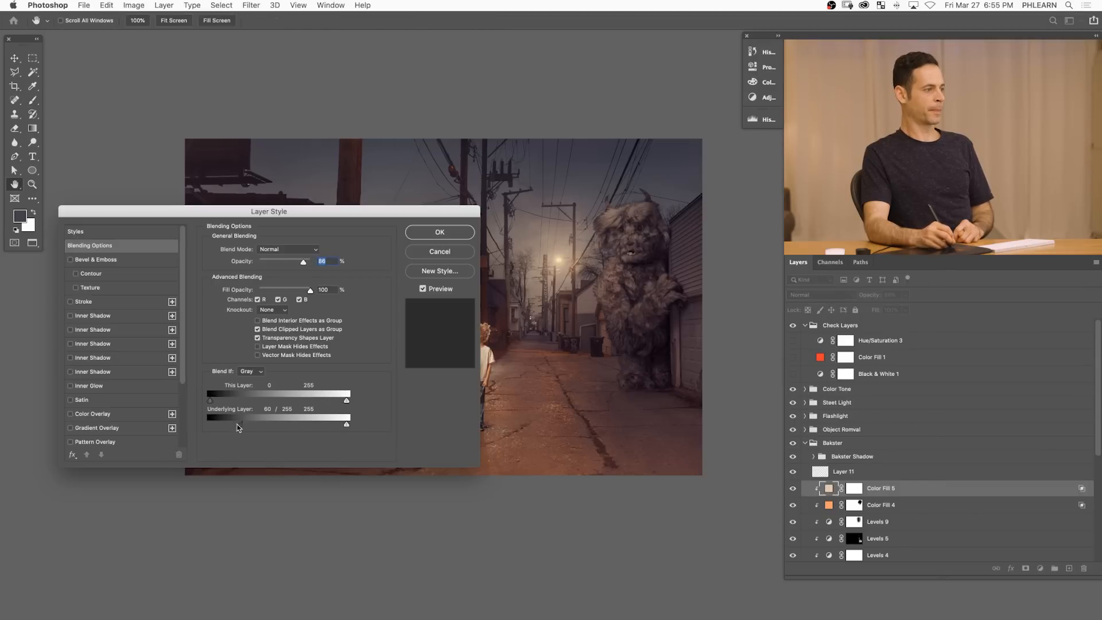
pyautogui.click(439, 233)
pyautogui.press('b')
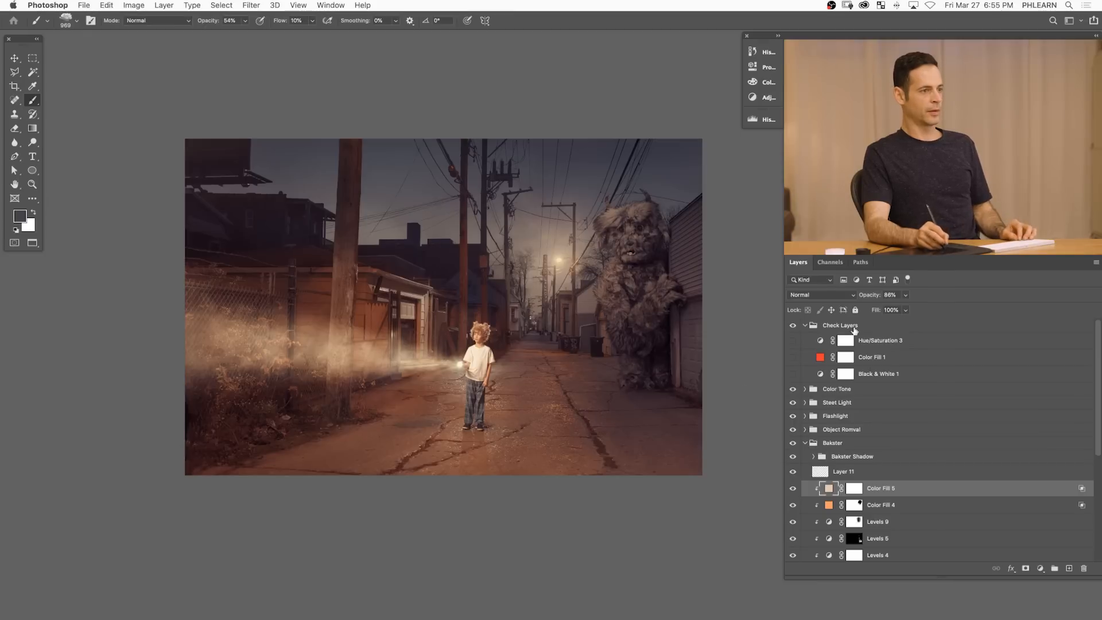
pyautogui.press('v')
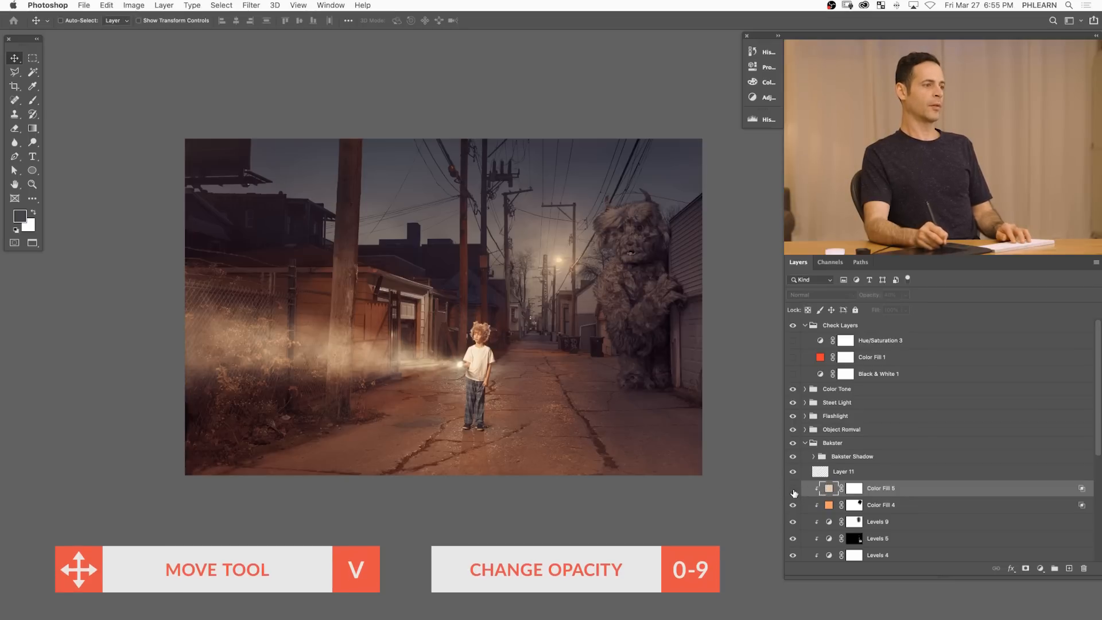
pyautogui.click(807, 444)
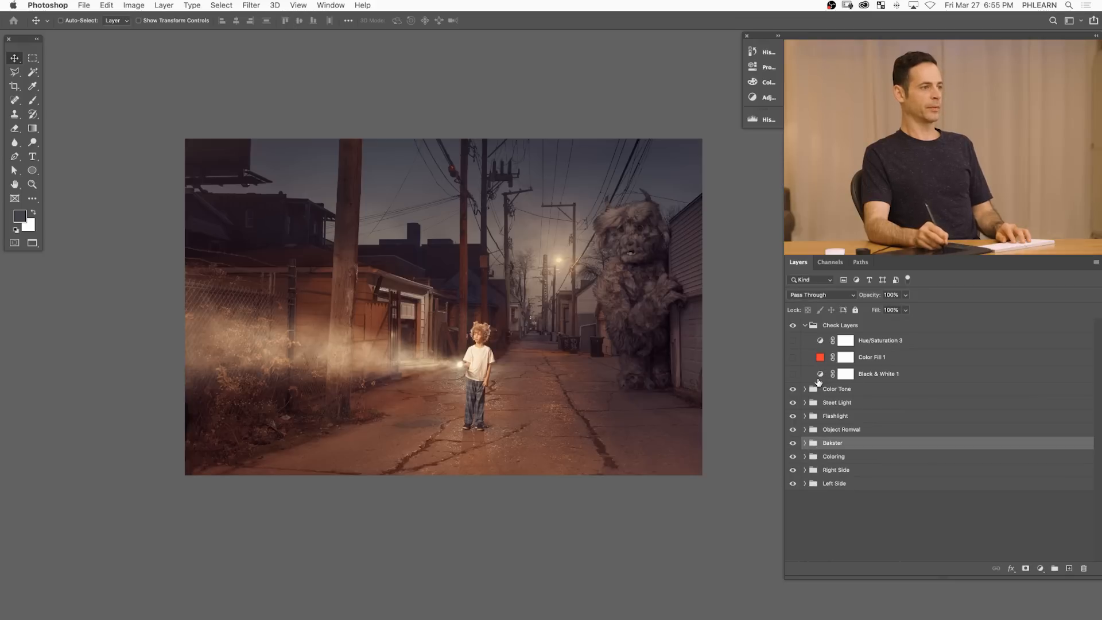
# - Show the composite in full-screen mode on a black background, zoomed to fill the screen
pyautogui.press('f')
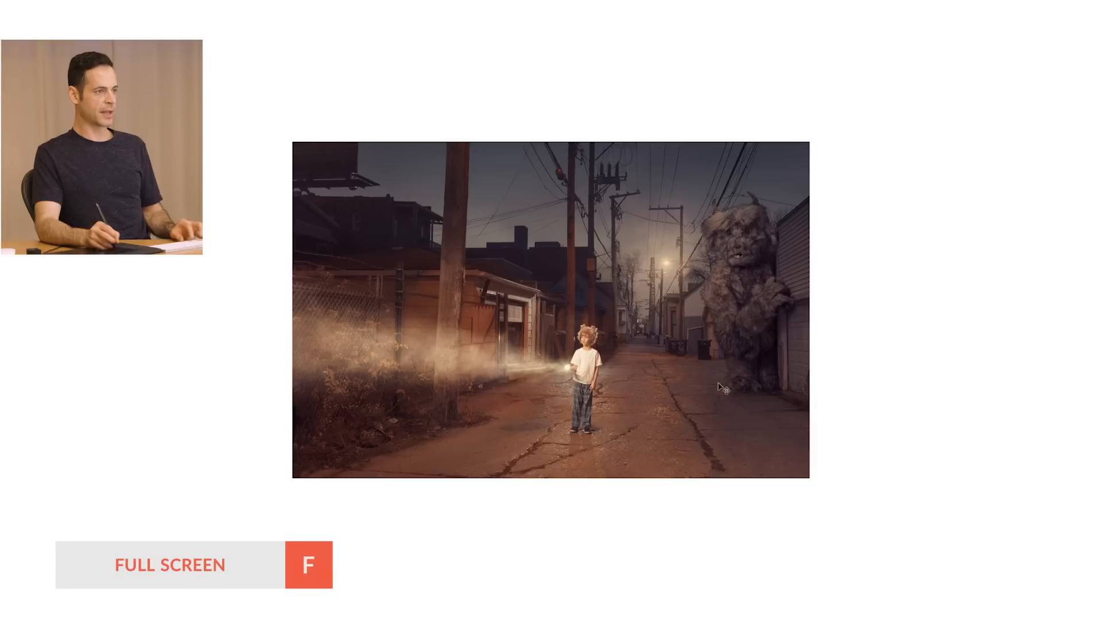
pyautogui.rightClick(846, 257)
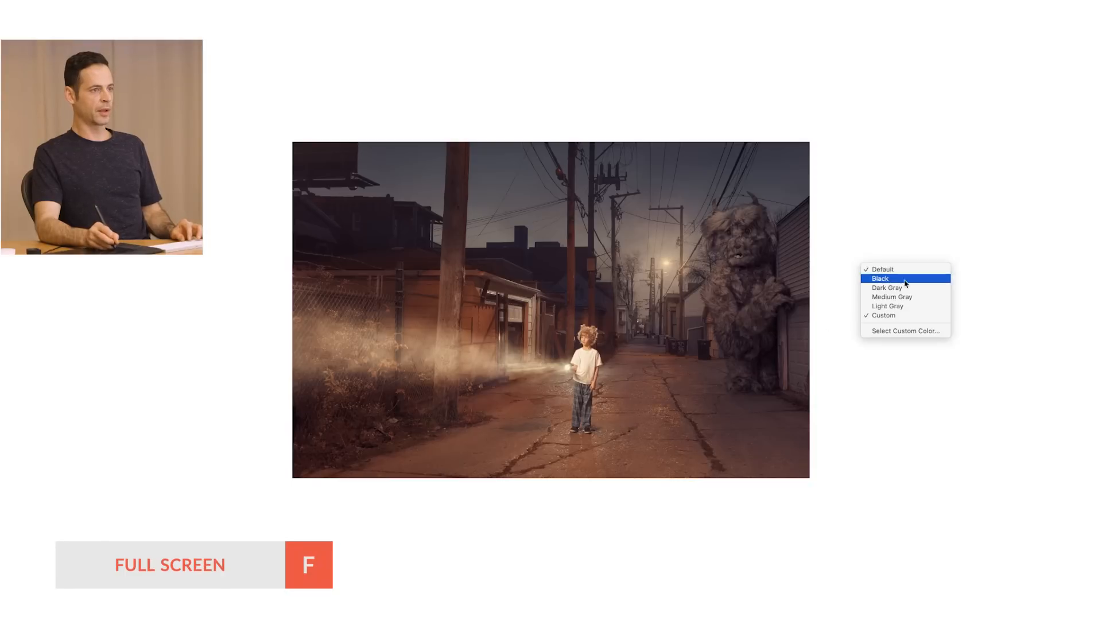
pyautogui.click(876, 276)
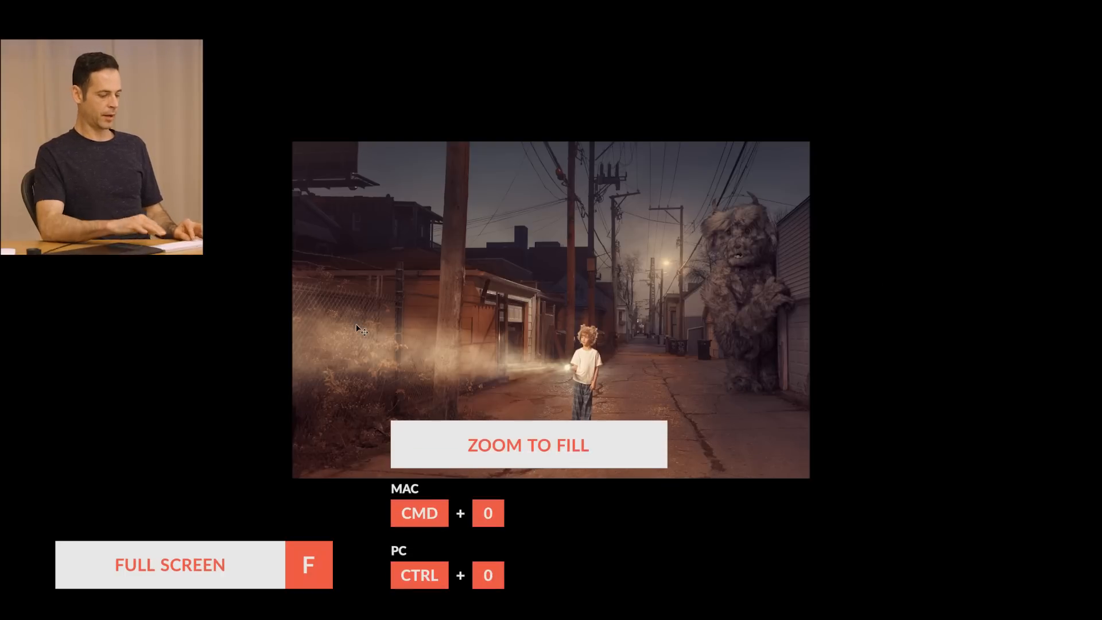
pyautogui.hotkey('ctrl', '0')
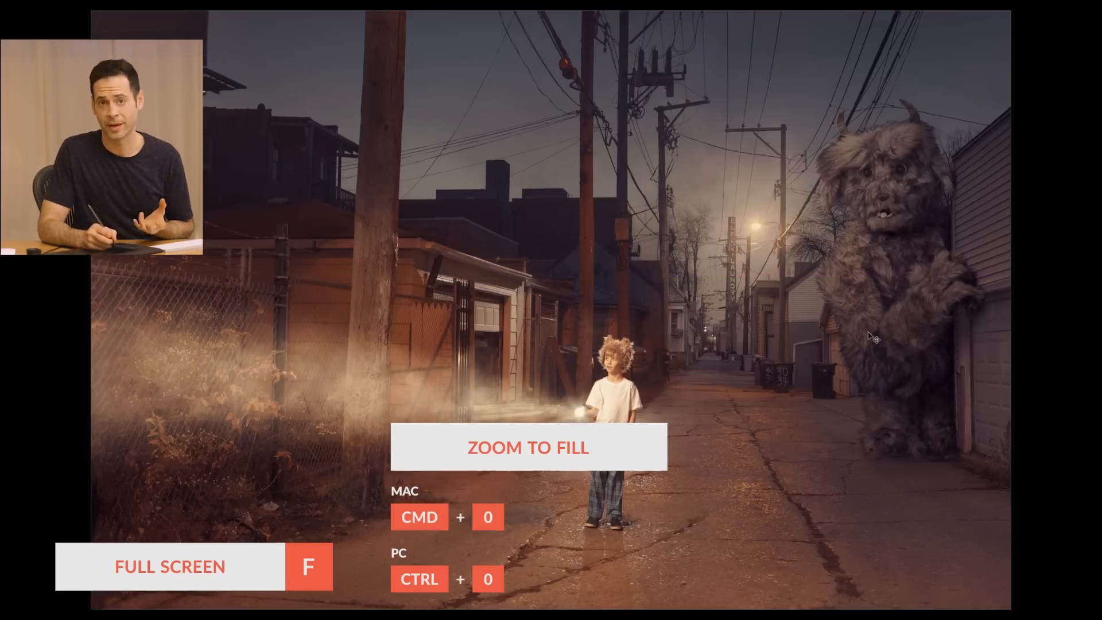
# - Examine the full-screen composite at different zoom levels, ending with a small overview
pyautogui.moveTo(766, 345); pyautogui.dragTo(718, 357)
pyautogui.moveTo(634, 352); pyautogui.dragTo(851, 557)
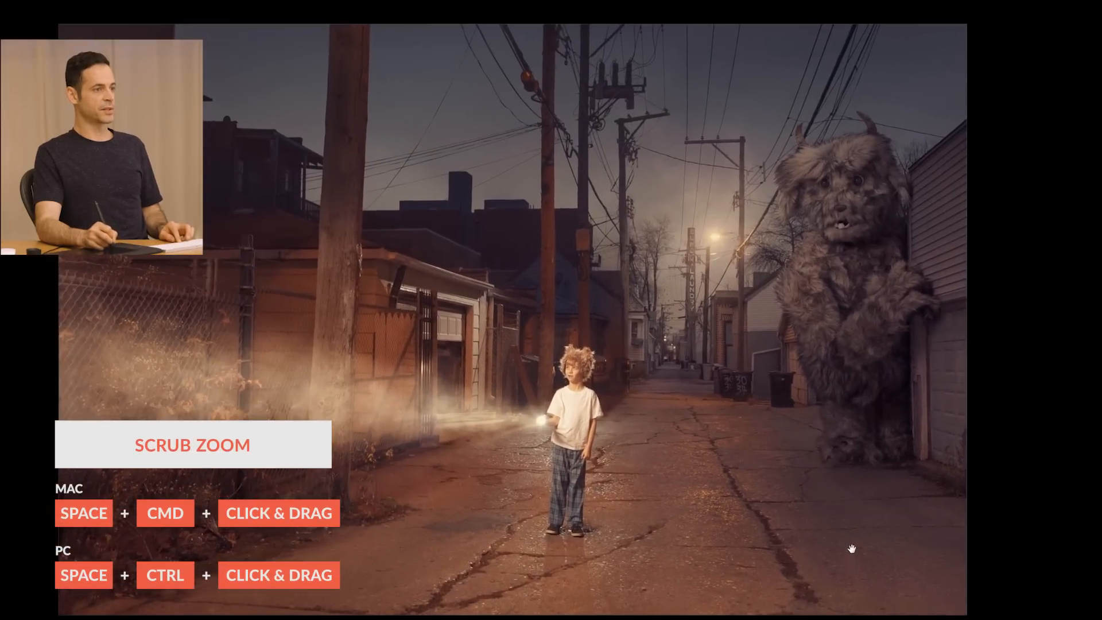
pyautogui.moveTo(791, 441); pyautogui.dragTo(533, 375)
# - Rotate the canvas view by 180° and examine the balance of the upside-down composite, then return to the regular workspace
pyautogui.press('r')
pyautogui.click(534, 374)
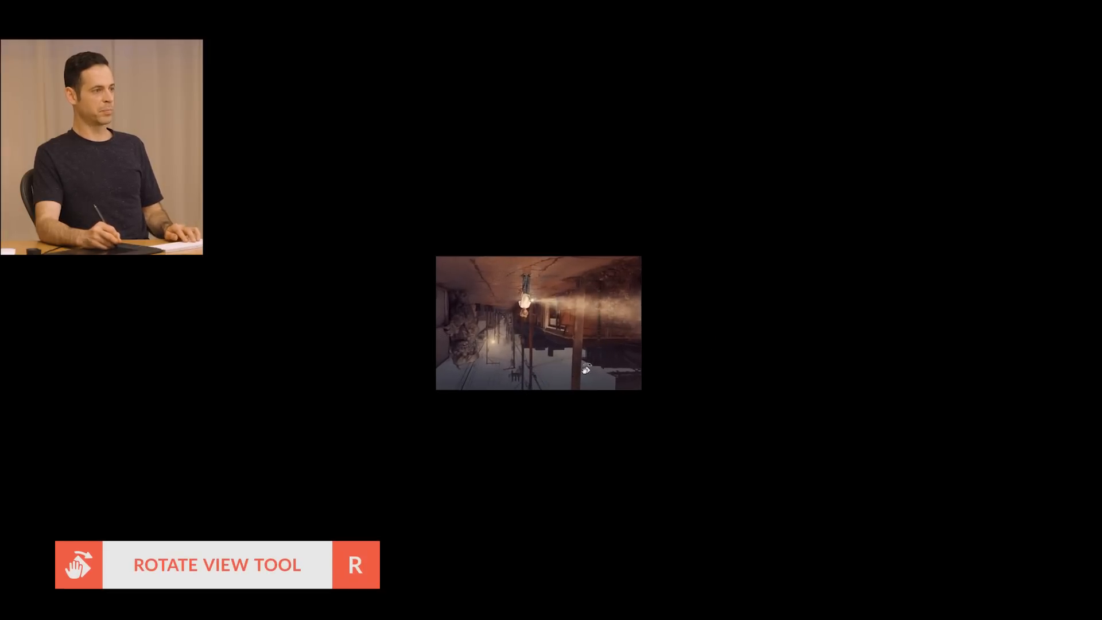
pyautogui.moveTo(711, 401); pyautogui.dragTo(618, 354)
pyautogui.press('z')
pyautogui.moveTo(544, 377); pyautogui.dragTo(576, 369)
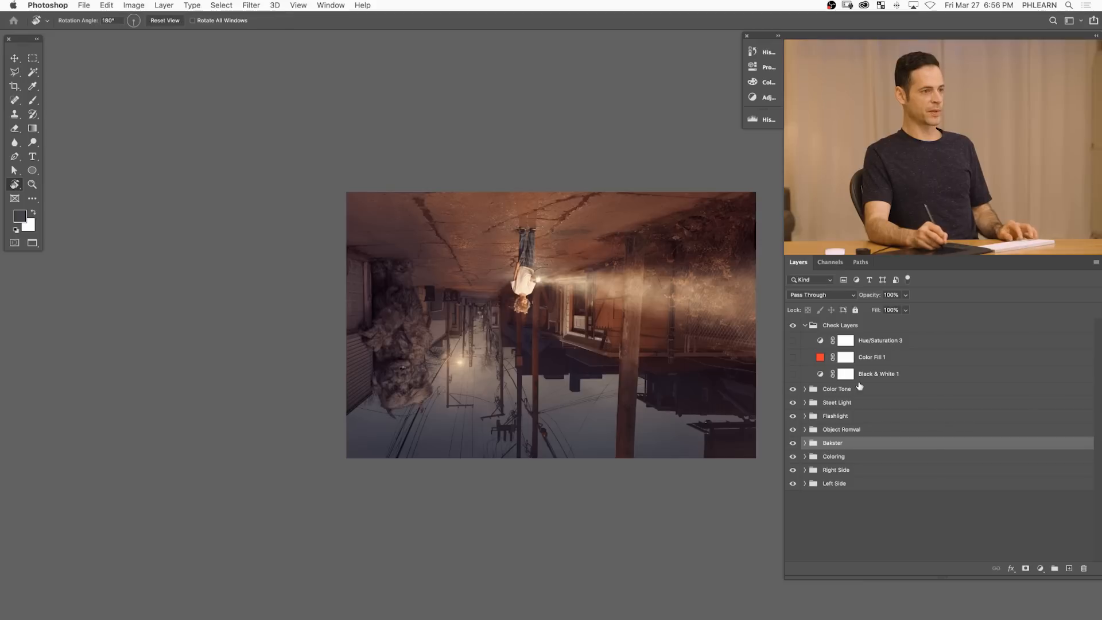
pyautogui.moveTo(631, 427); pyautogui.dragTo(488, 417)
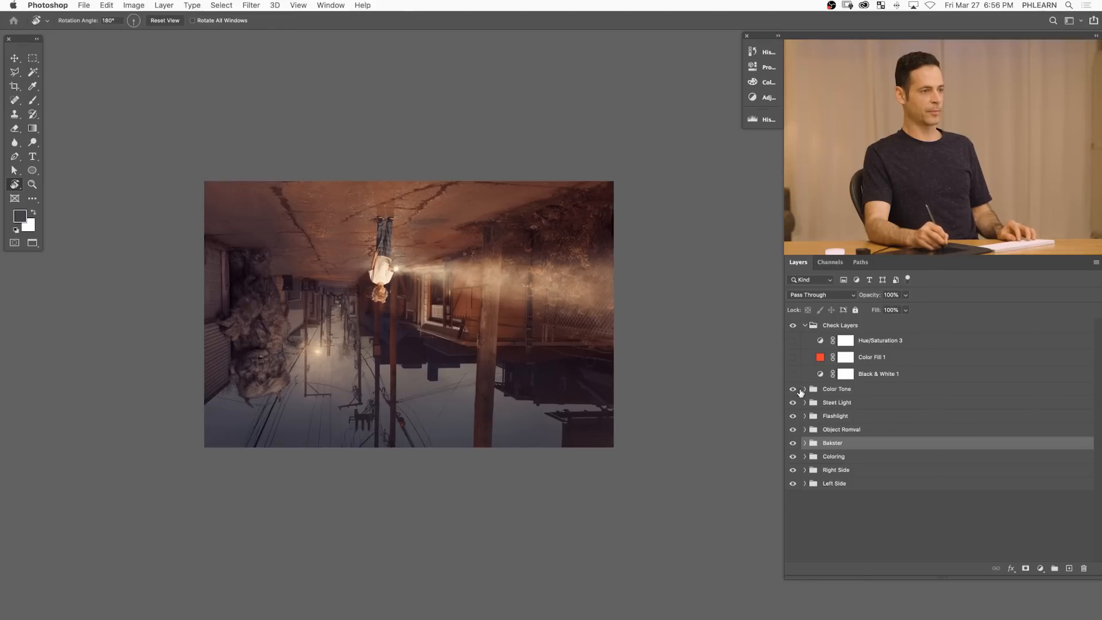
# - Add a Hue/Saturation adjustment layer above Gradient Map 1 in the Color Tone group
pyautogui.click(805, 390)
pyautogui.click(823, 403)
pyautogui.click(1035, 566)
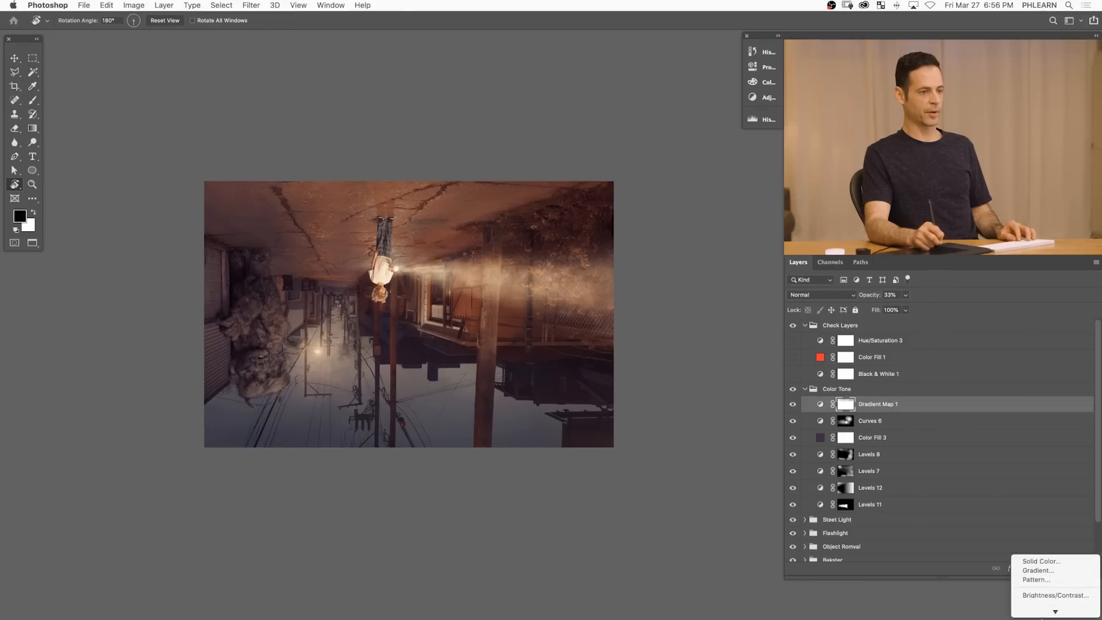
pyautogui.click(1041, 547)
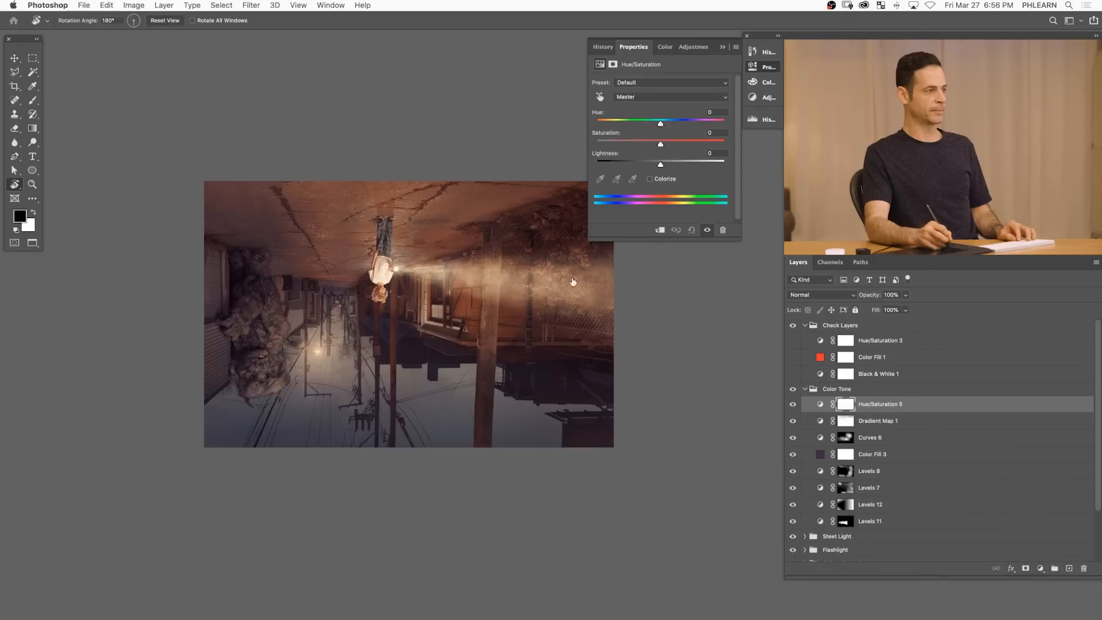
# - Target the sky's blue-to-magenta range in the Hue/Saturation adjustment and exaggerate it with hue -10 and saturation +71
pyautogui.click(640, 99)
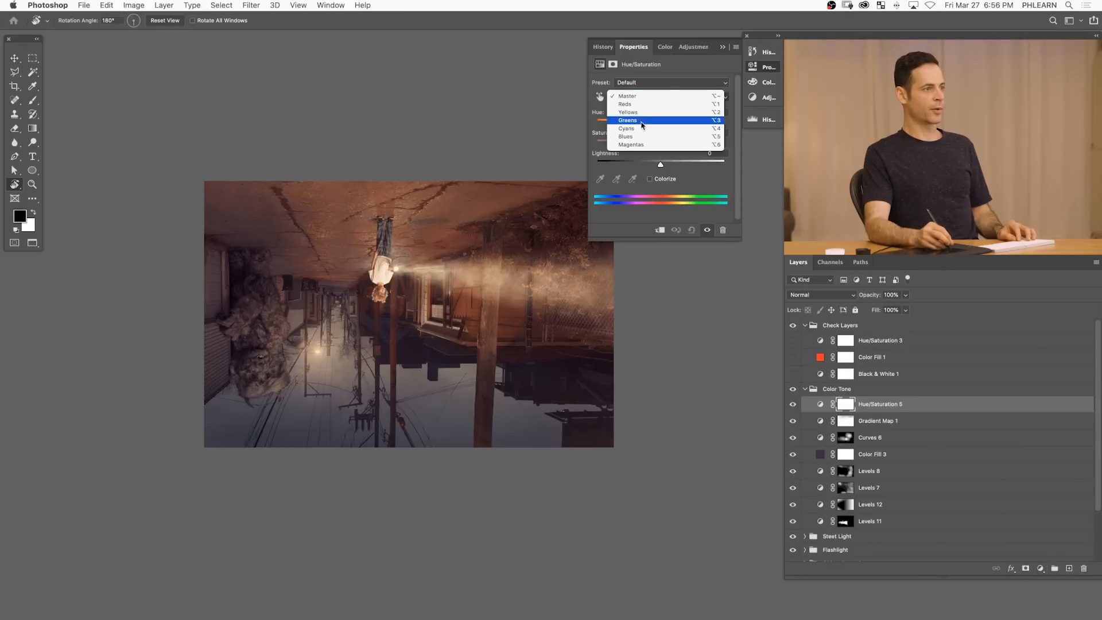
pyautogui.click(625, 137)
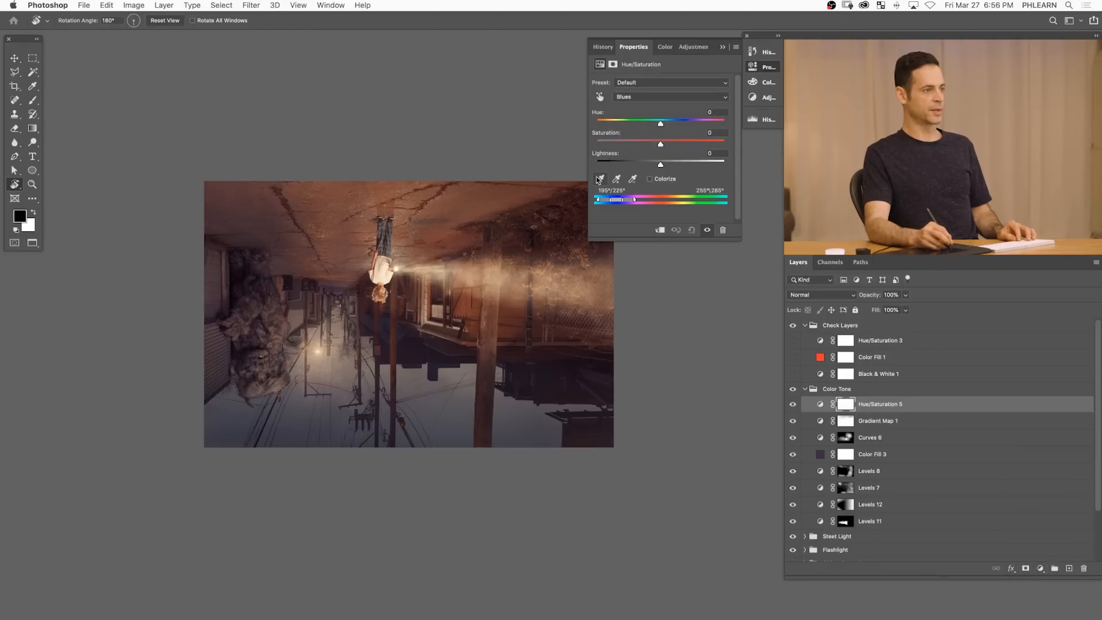
pyautogui.click(456, 433)
pyautogui.moveTo(661, 145); pyautogui.dragTo(647, 145)
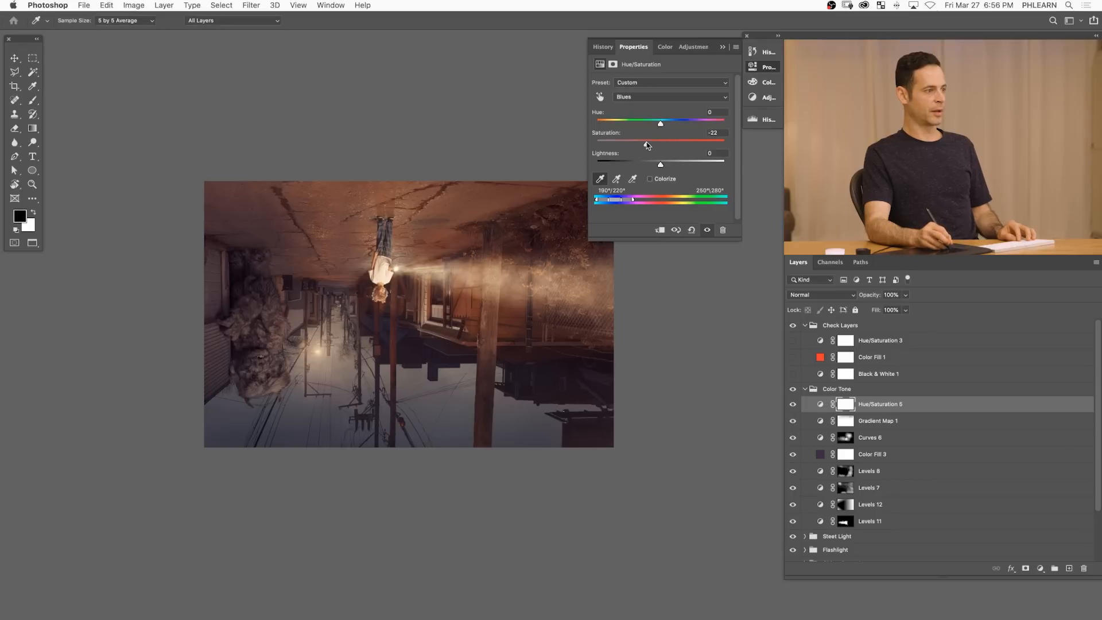
pyautogui.moveTo(661, 124)
pyautogui.mouseDown()
pyautogui.moveTo(682, 124)
pyautogui.moveTo(656, 127)
pyautogui.mouseUp()
pyautogui.moveTo(679, 144); pyautogui.dragTo(711, 144)
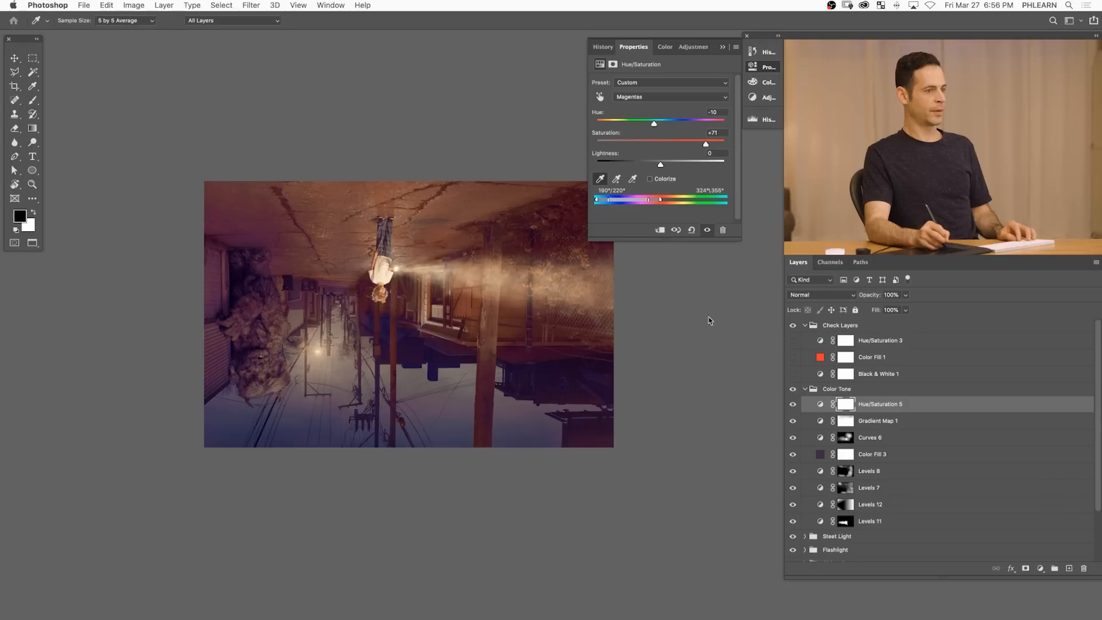
# - Paint black on the Hue/Saturation mask over the monster and the alley ground, using 60% brush flow and 100% opacity
pyautogui.press('b')
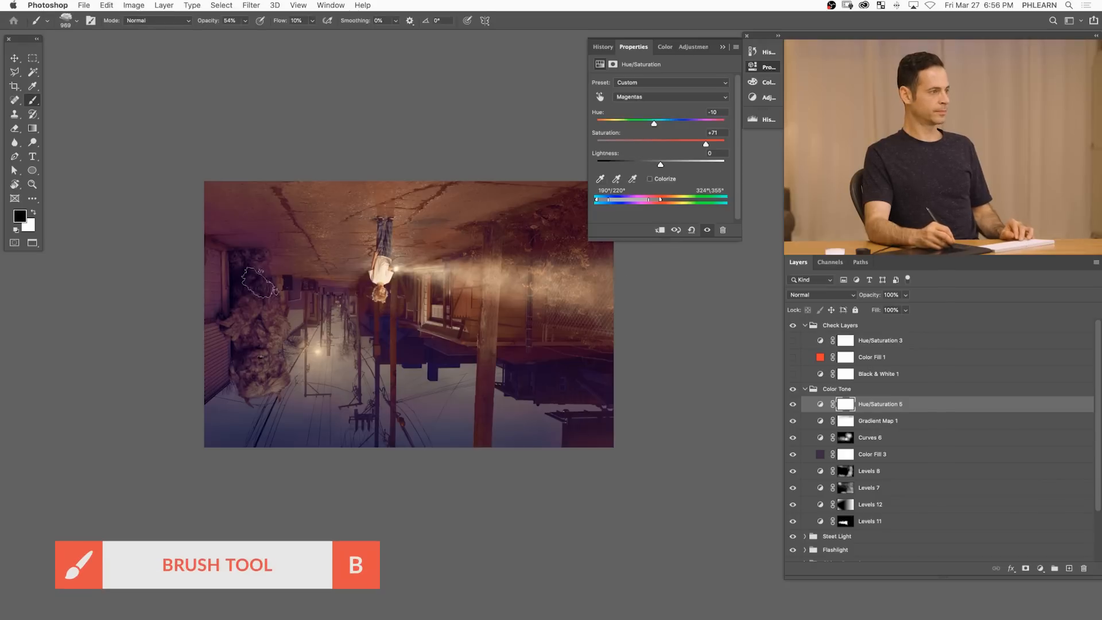
pyautogui.hotkey('shift', '6')
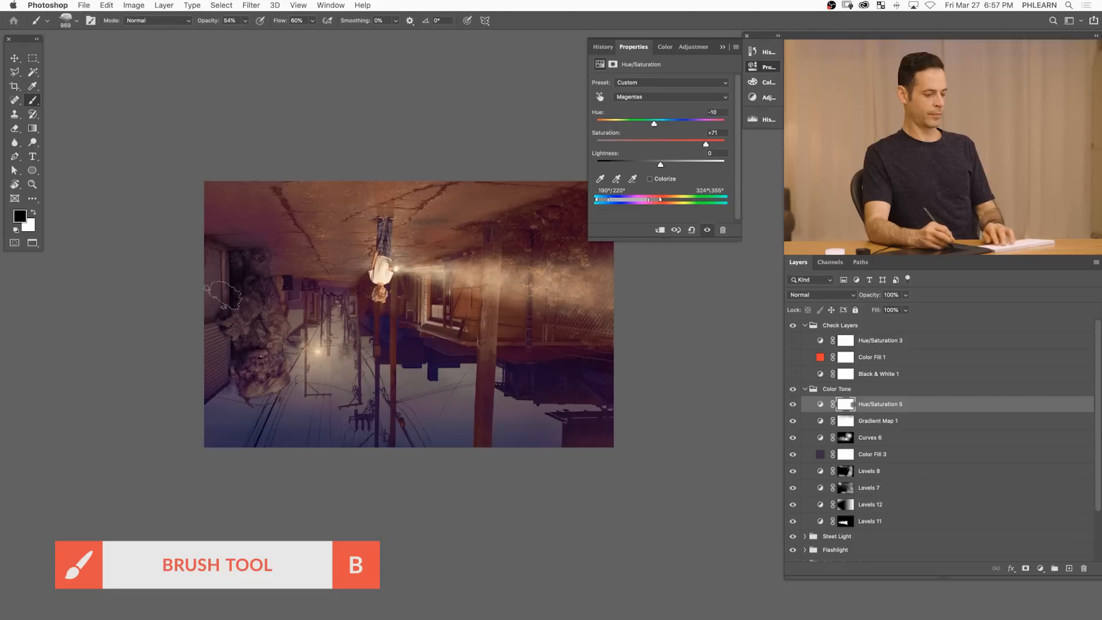
pyautogui.press('0')
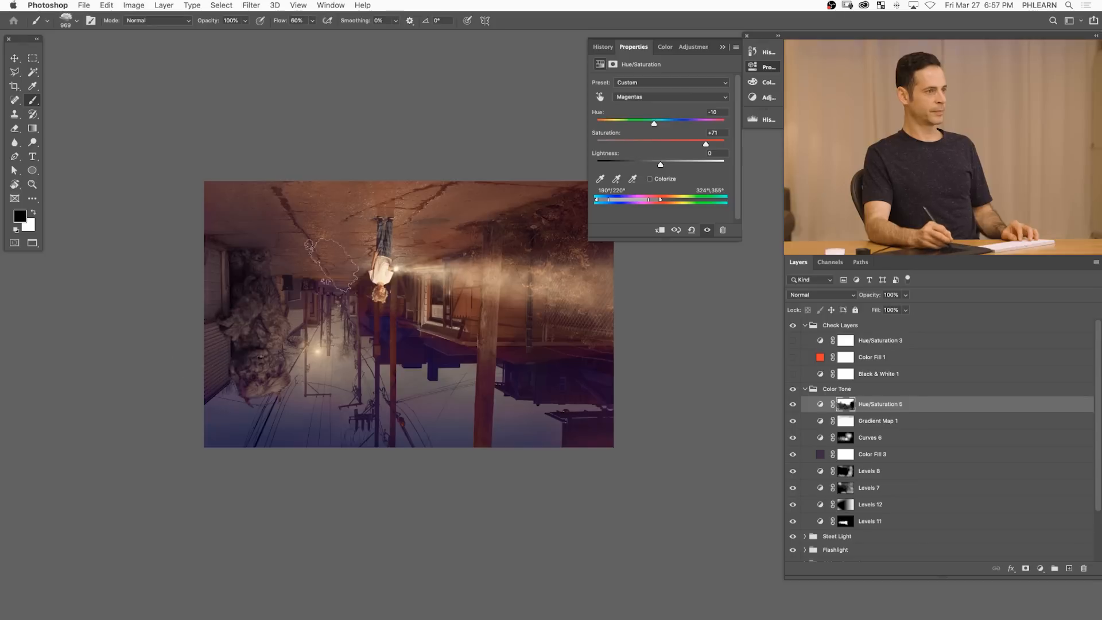
# - Colorize through the Hue/Saturation layer with hue 360 and saturation 13, and lower the layer's opacity to 43%
pyautogui.click(661, 142)
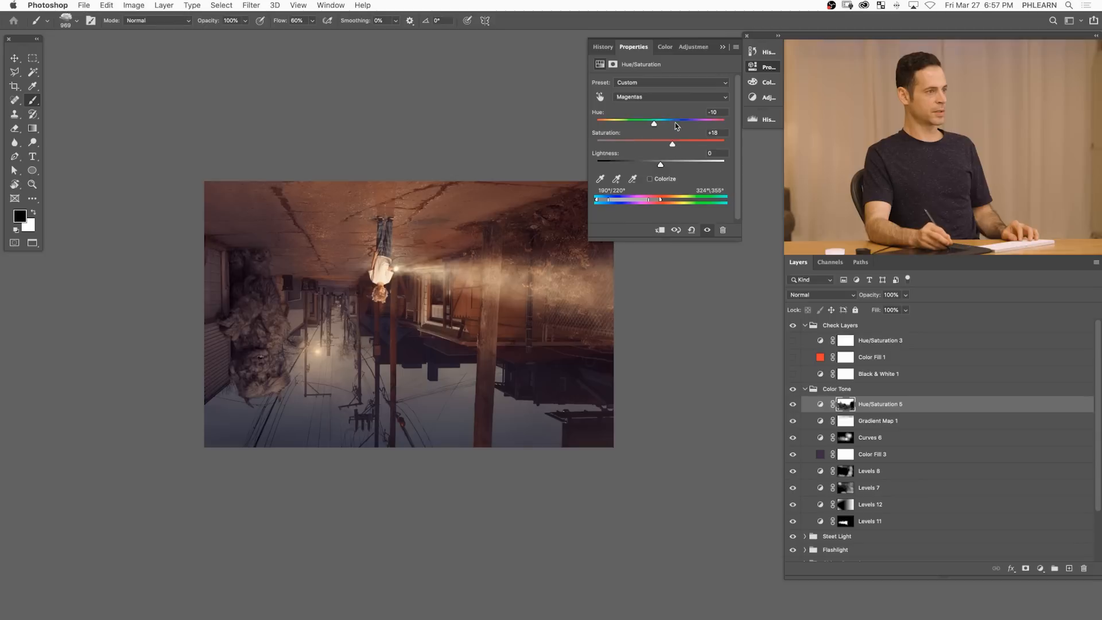
pyautogui.moveTo(679, 123); pyautogui.dragTo(695, 122)
pyautogui.click(650, 179)
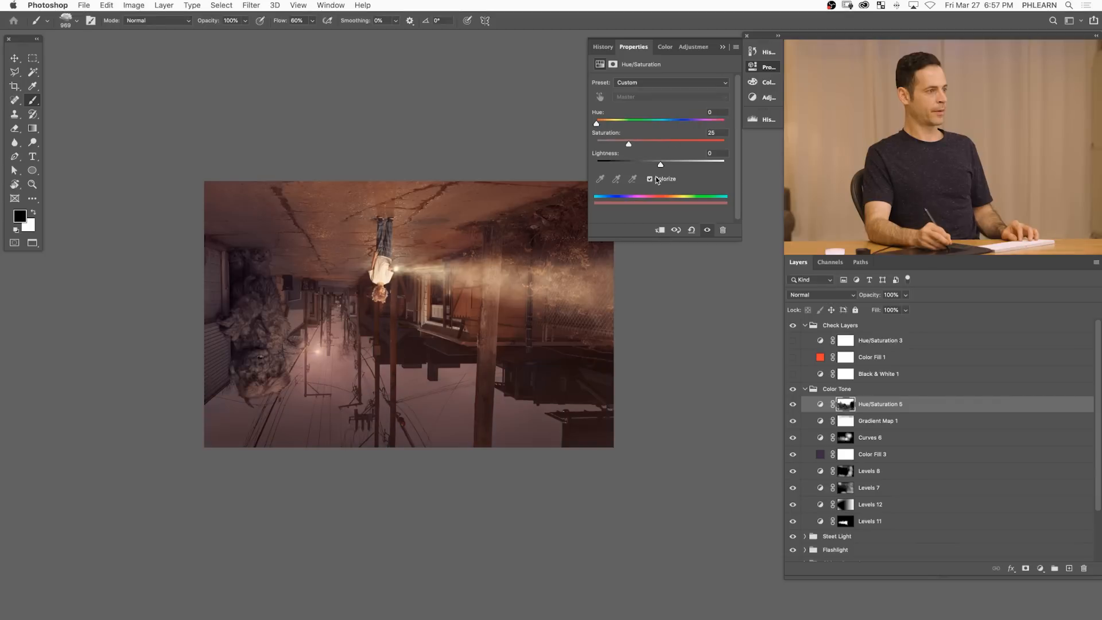
pyautogui.moveTo(655, 124); pyautogui.dragTo(686, 127)
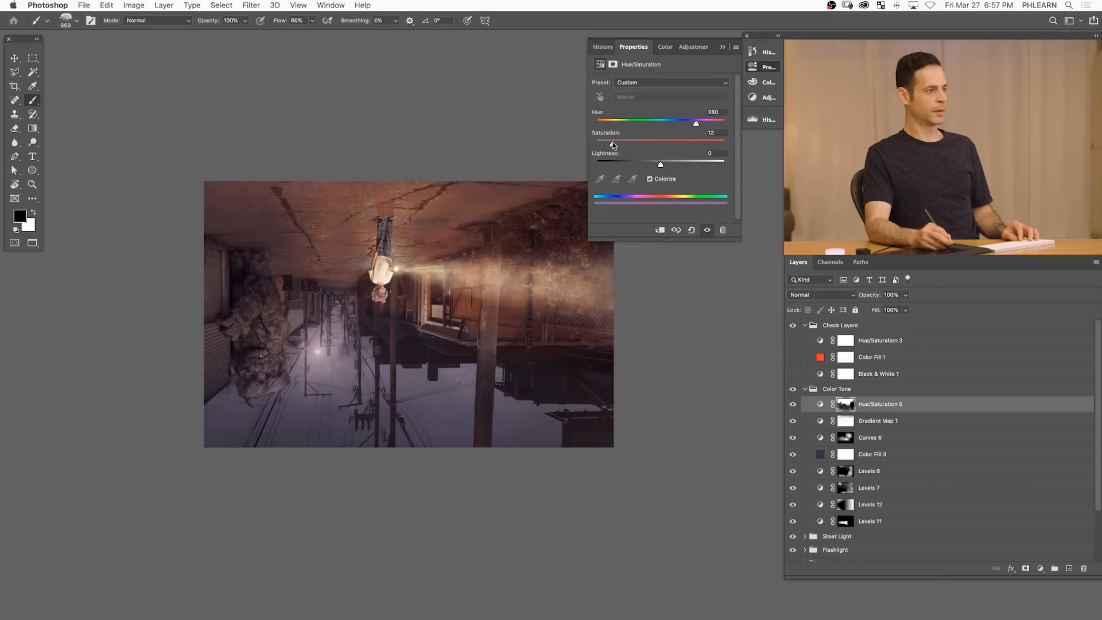
pyautogui.moveTo(613, 144); pyautogui.dragTo(613, 144)
pyautogui.moveTo(715, 124); pyautogui.dragTo(714, 124)
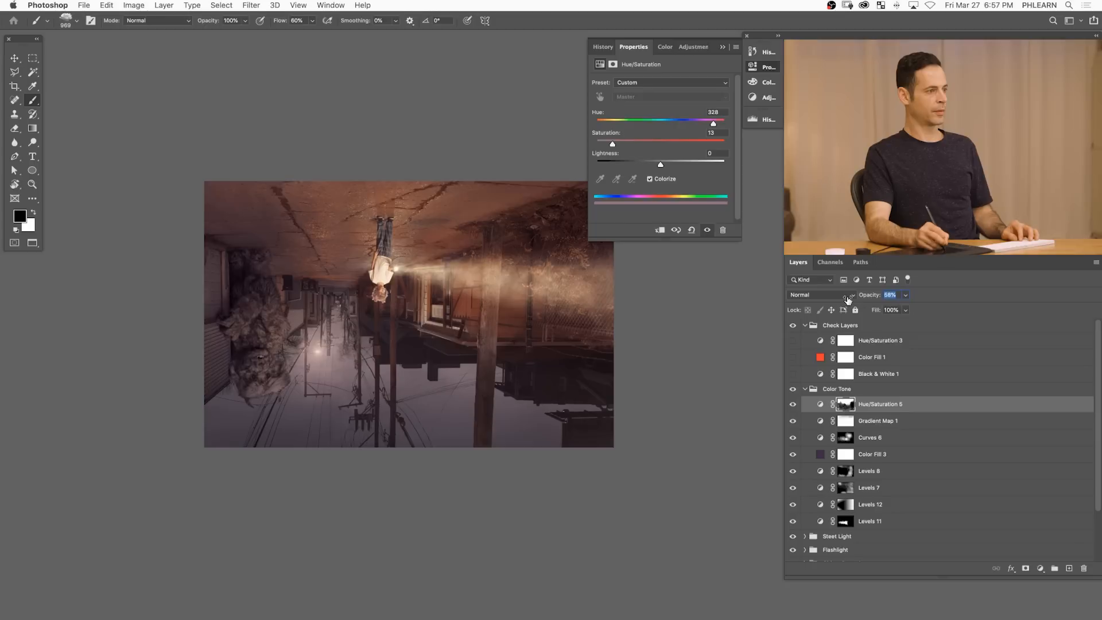
pyautogui.moveTo(839, 301); pyautogui.dragTo(841, 302)
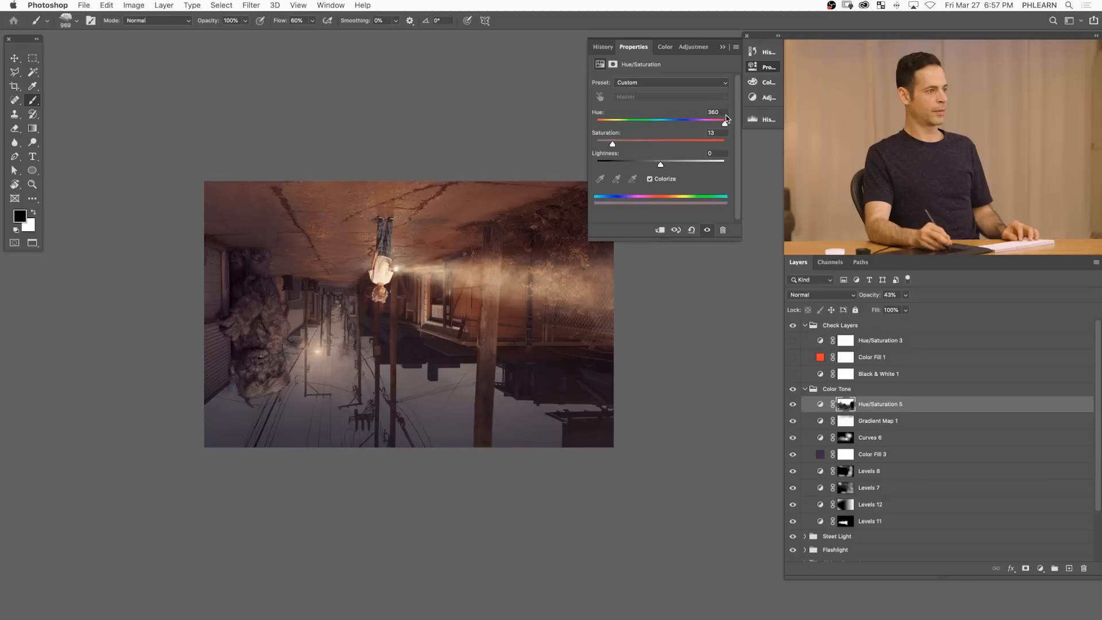
# - Compare the image with and without the Hue/Saturation layer, rotate the canvas view upright to 0° and close the adjustment's properties
pyautogui.click(793, 404)
pyautogui.click(794, 405)
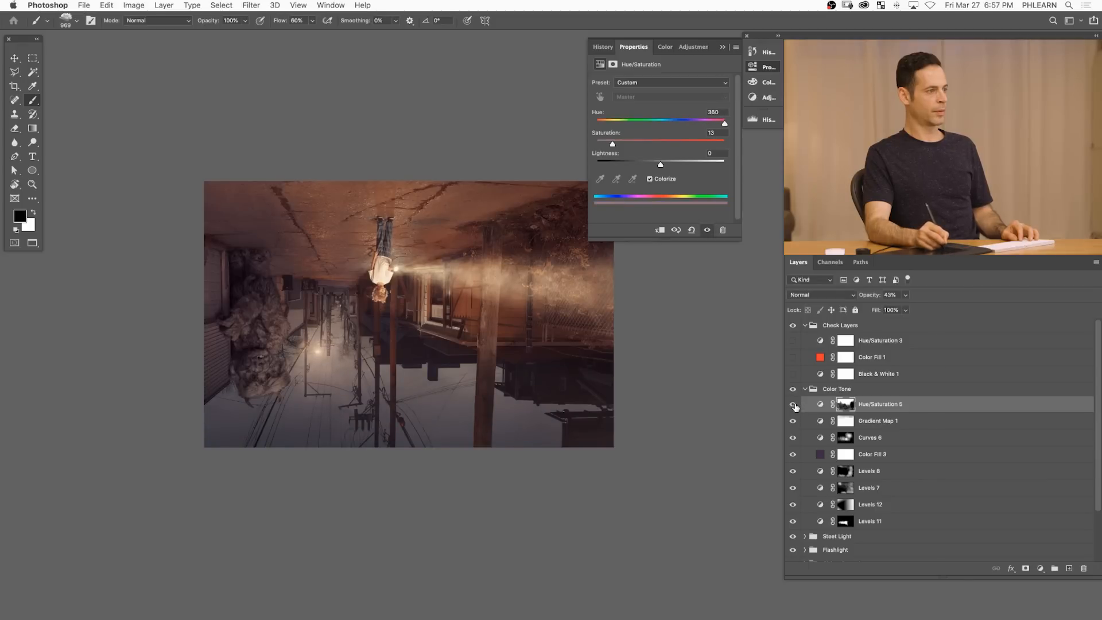
pyautogui.press('r')
pyautogui.moveTo(708, 384); pyautogui.dragTo(417, 389)
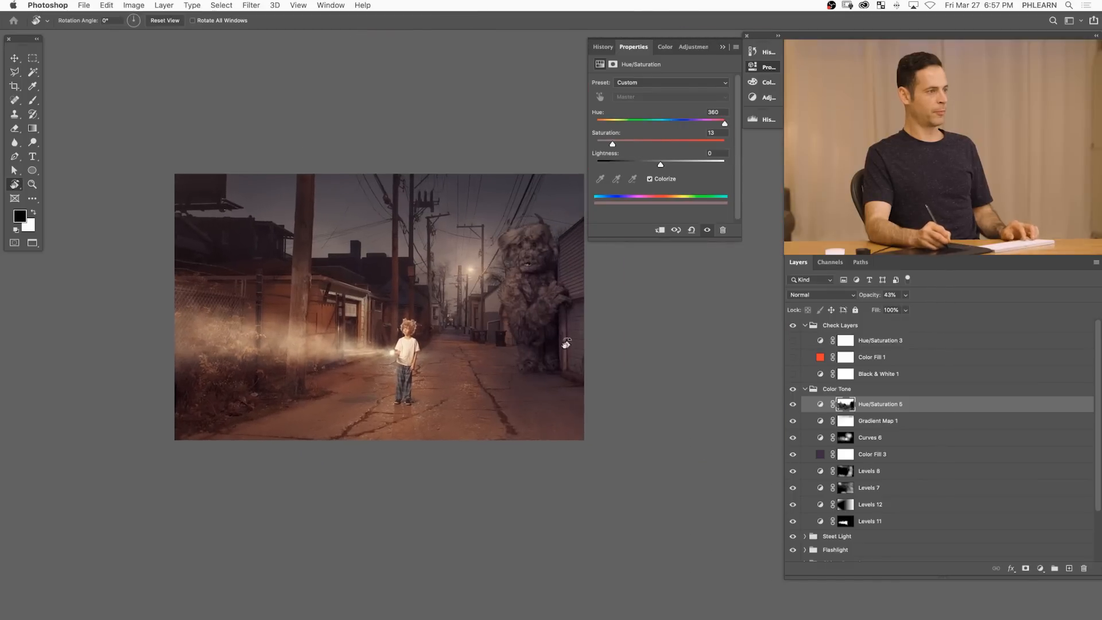
pyautogui.click(765, 67)
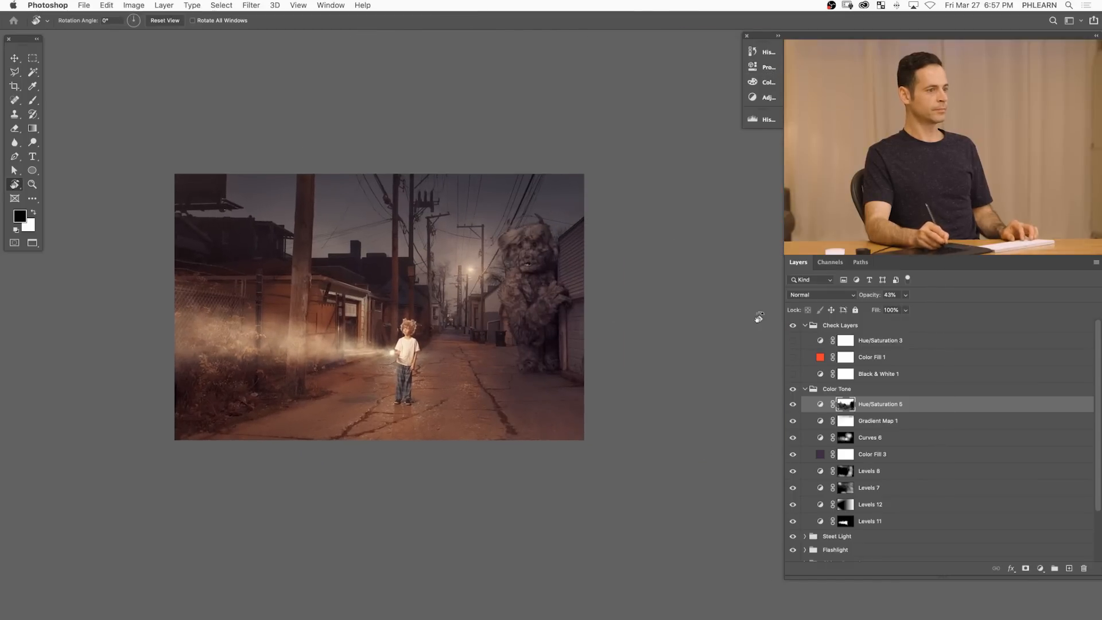
# - Recheck the Hue/Saturation layer's effect on the upright image, reduce its opacity slightly and collapse the Color Tone group
pyautogui.click(792, 406)
pyautogui.click(792, 406)
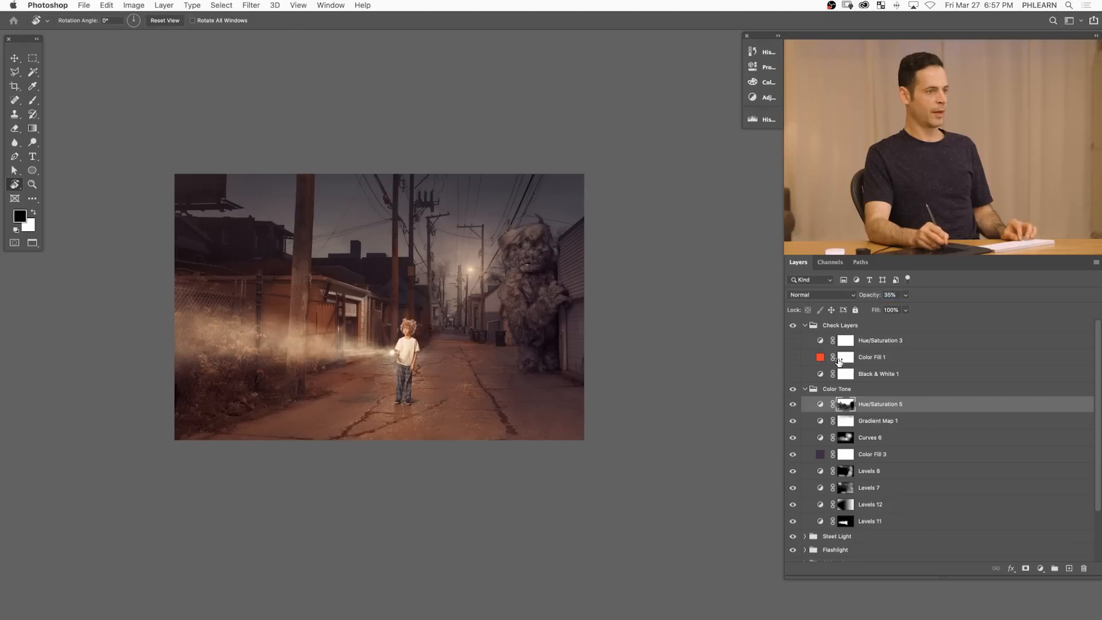
pyautogui.click(805, 391)
pyautogui.click(805, 389)
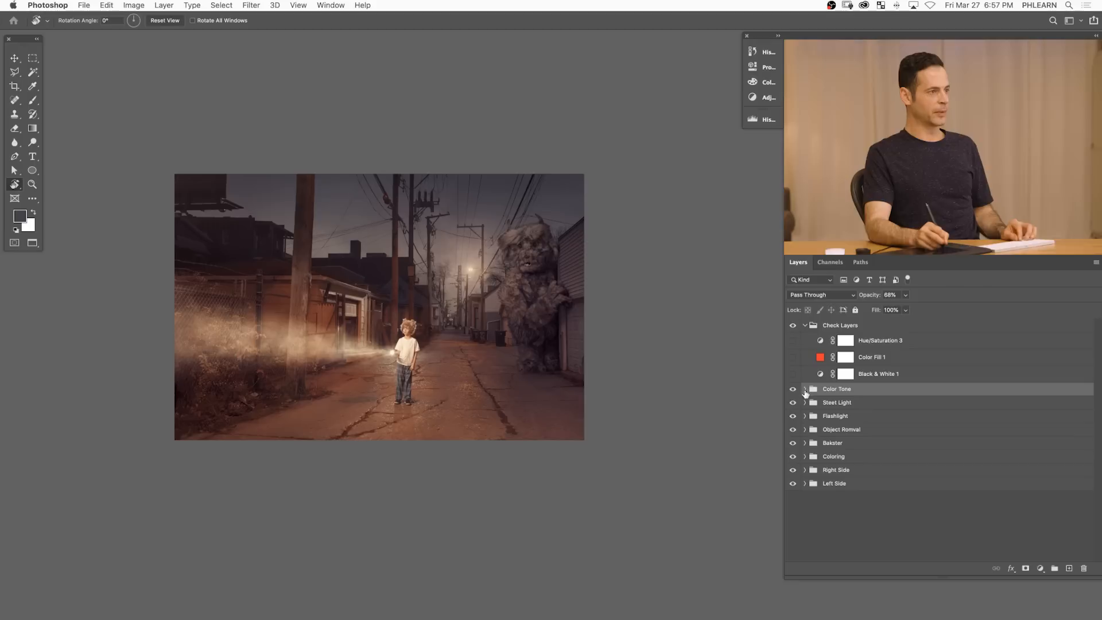
# - View the upright composite in full-screen mode on black, zoomed to fill the screen
pyautogui.moveTo(505, 401); pyautogui.dragTo(523, 406)
pyautogui.press('f')
pyautogui.hotkey('ctrl', '0')
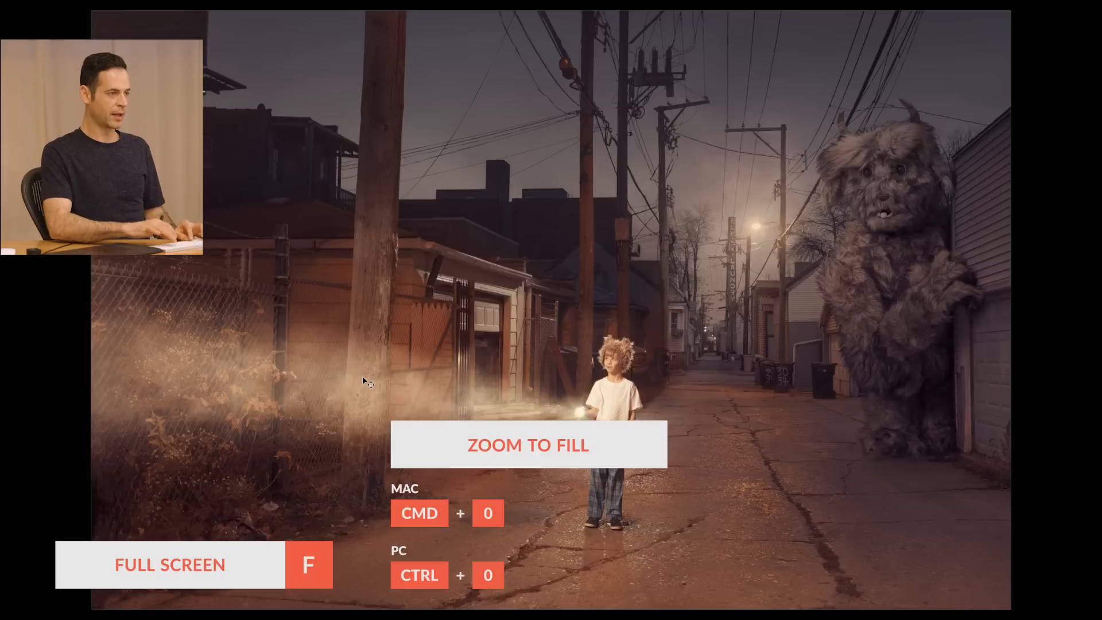